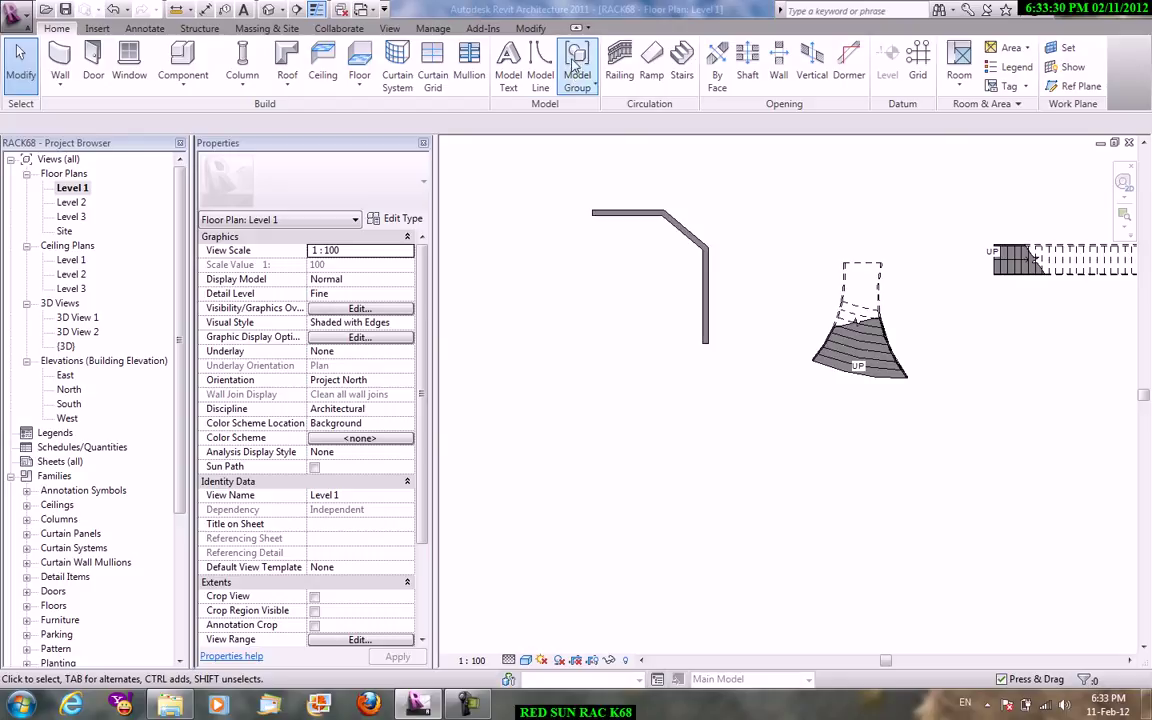
- Sketch a straight 12000 mm ramp run on the Level 1 plan and finish the sketch
left_click(266, 28)
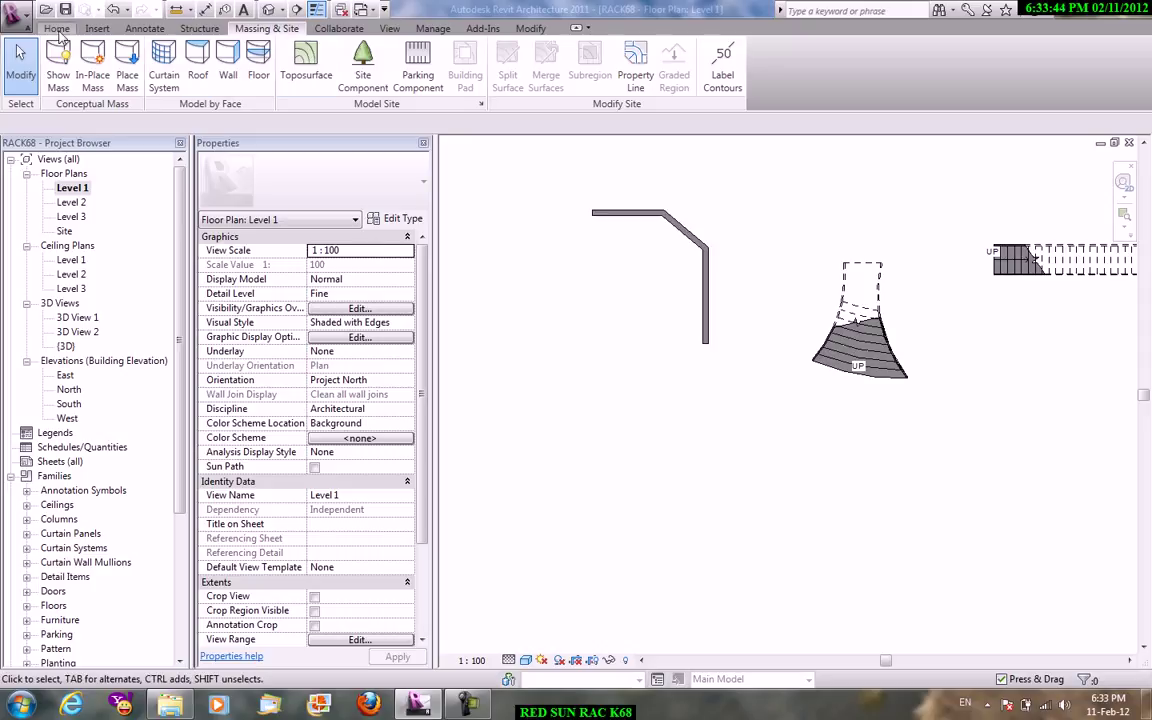
left_click(57, 28)
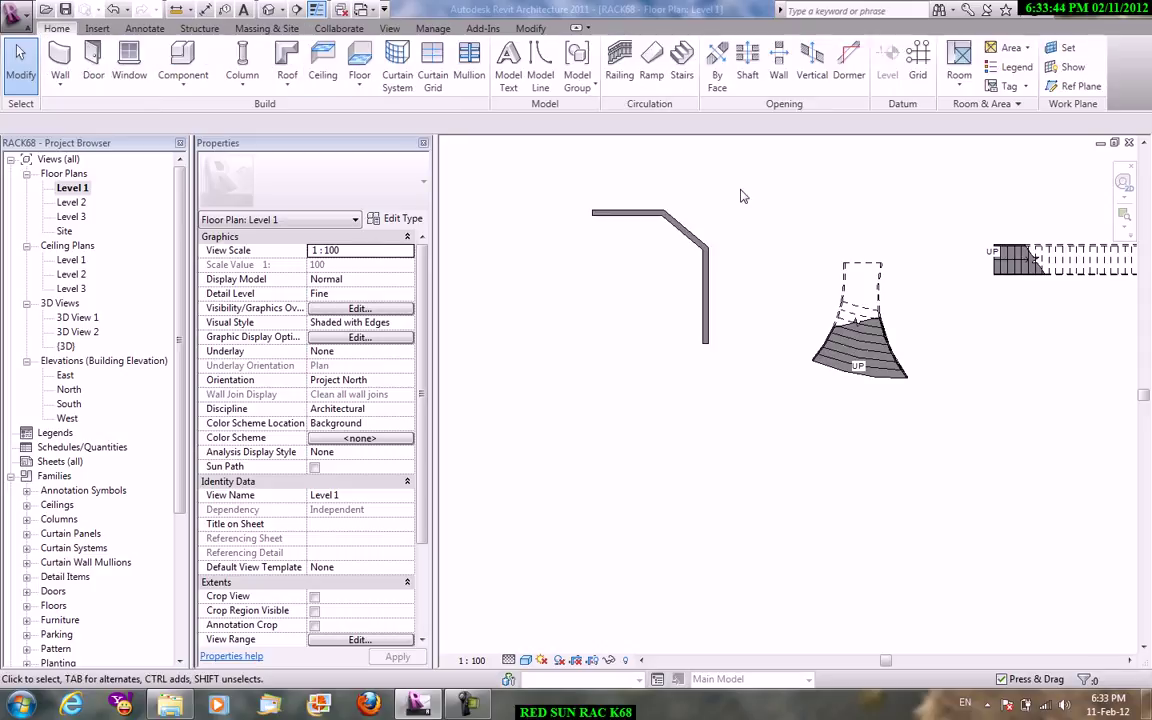
left_click(652, 76)
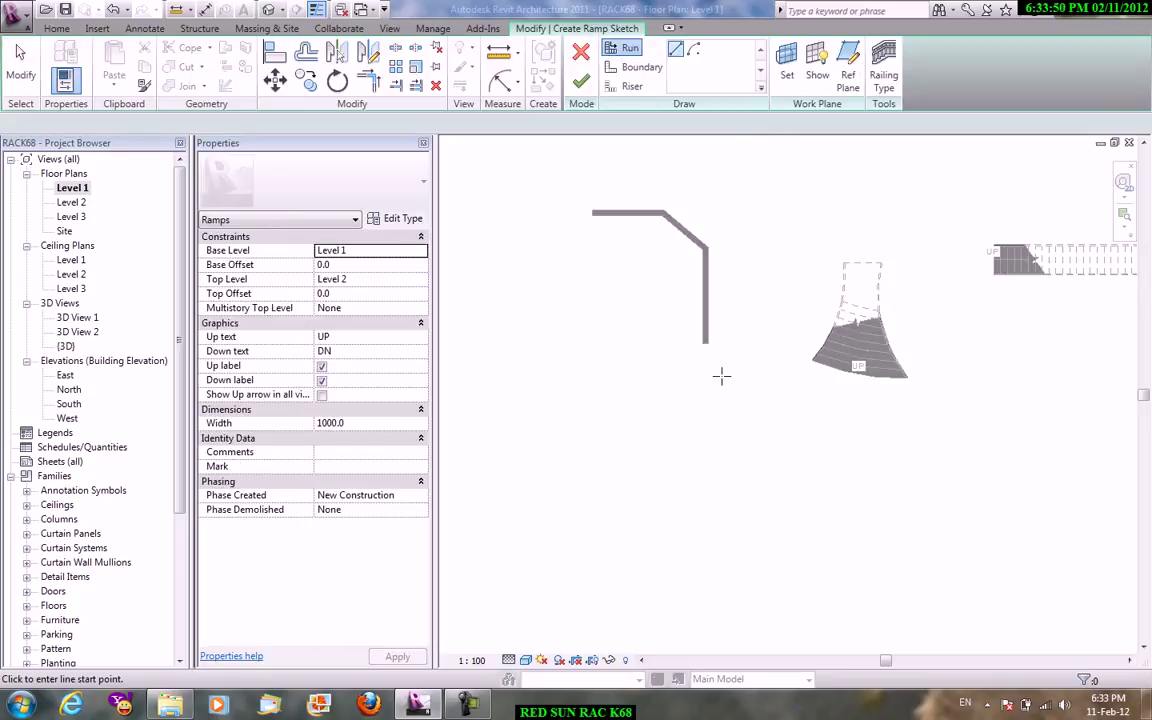
left_click(529, 404)
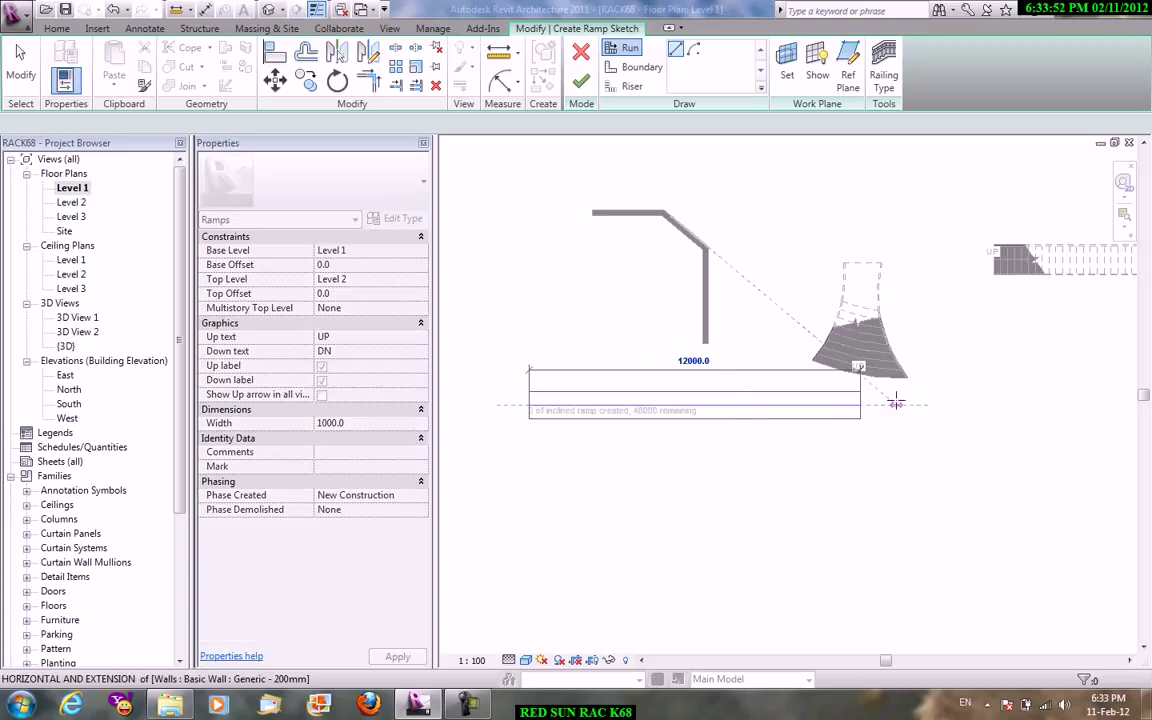
left_click(860, 398)
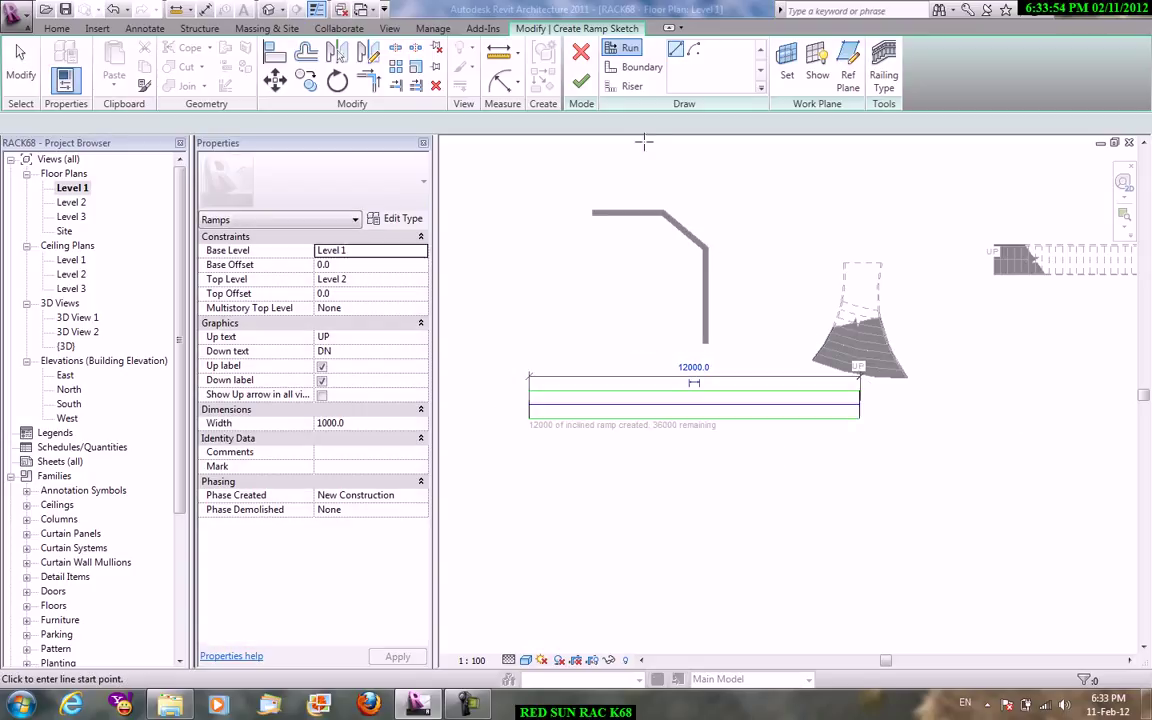
left_click(581, 80)
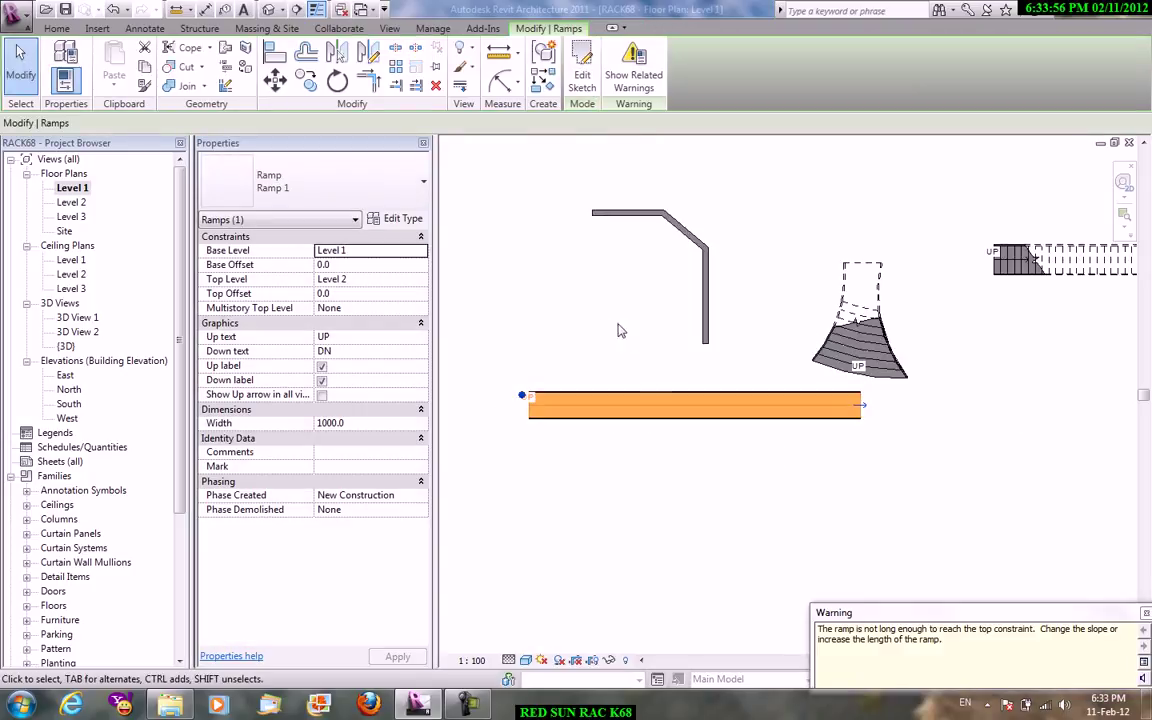
right_click(617, 329)
left_click(640, 331)
- Open the default 3D view, orbit to the new ramp and select it
left_click(389, 28)
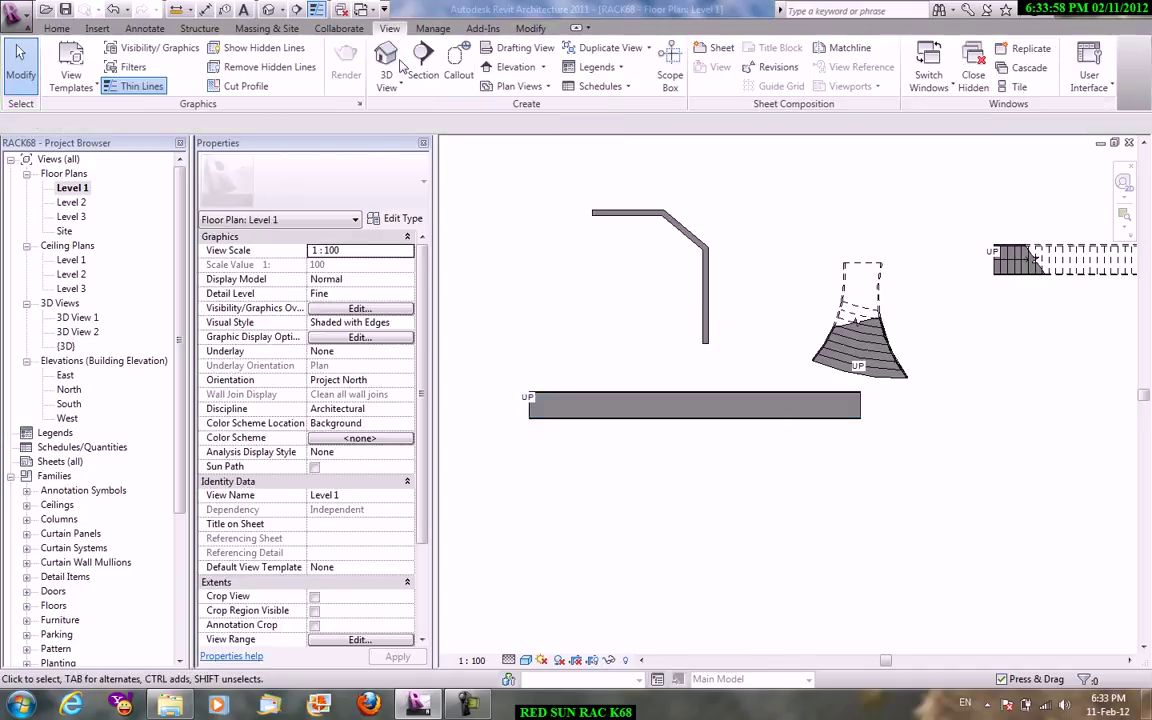
left_click(386, 65)
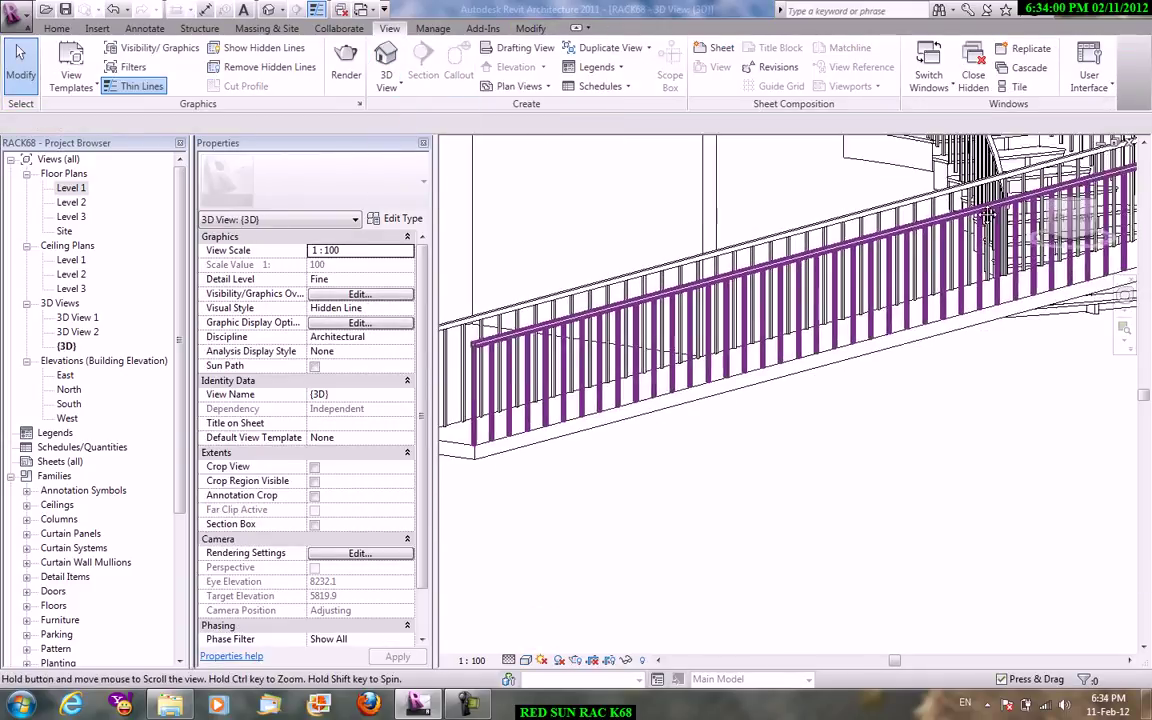
middle_click_drag(646, 426, 468, 462, "shift")
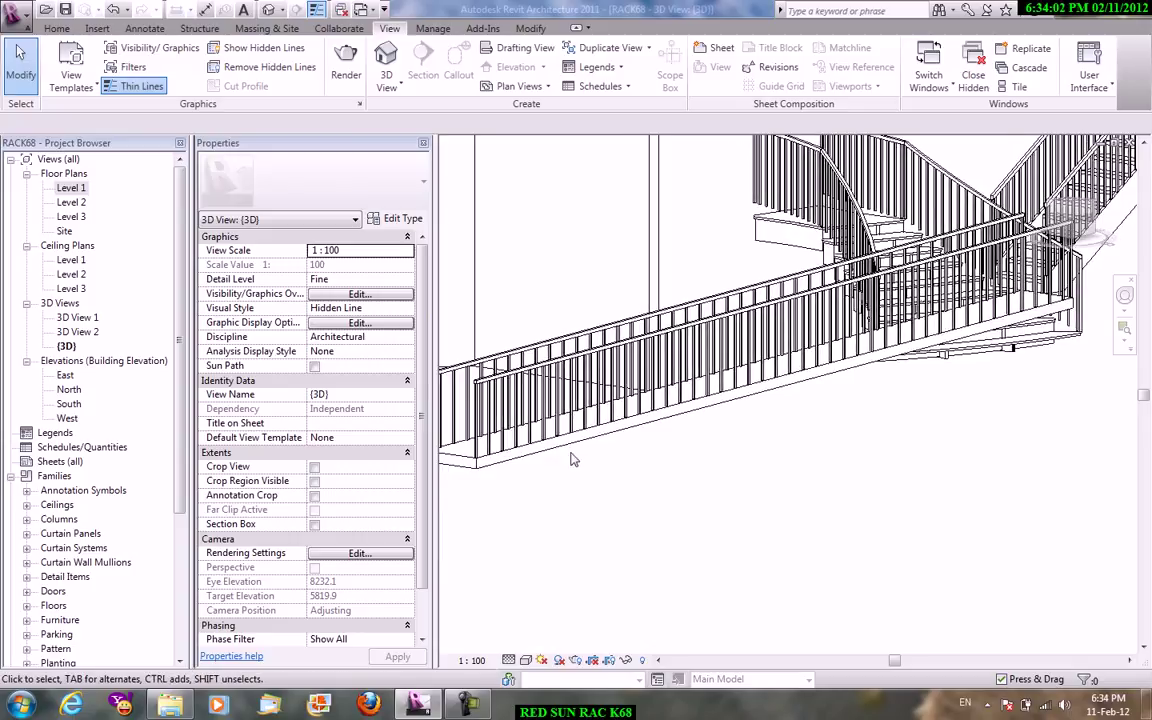
left_click(895, 378)
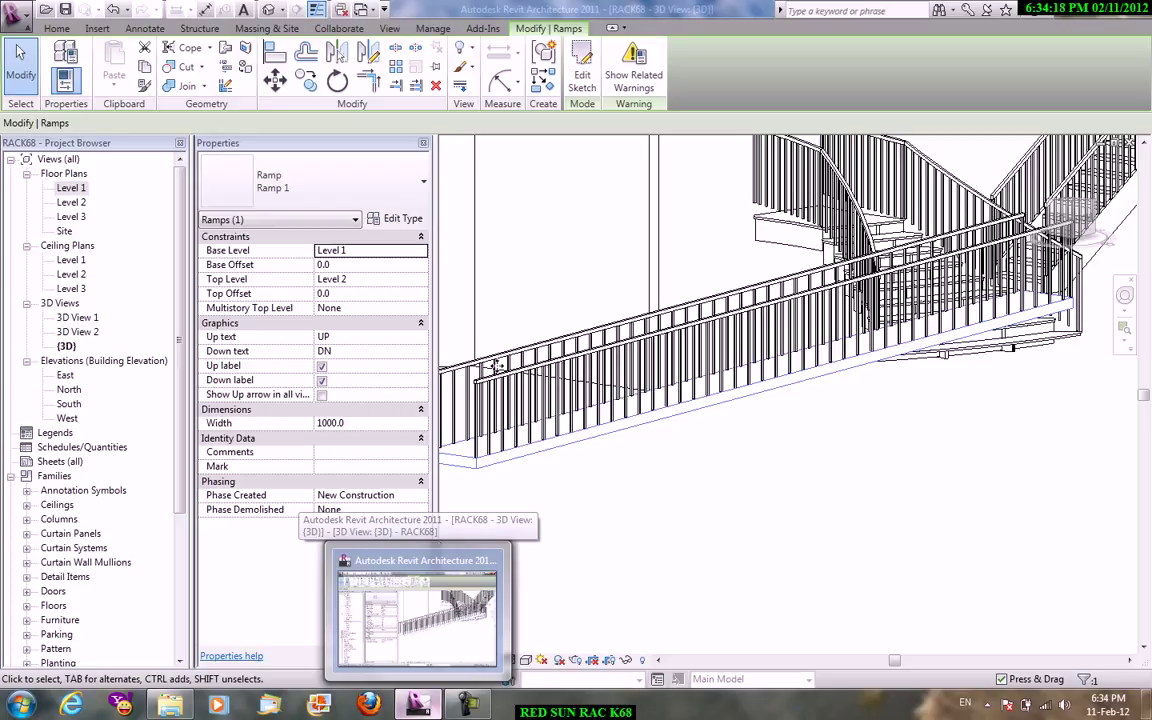
- Change the Ramp 1 type's Shape from Thick to Solid in Type Properties
left_click(669, 566)
middle_click_drag(669, 566, 725, 474)
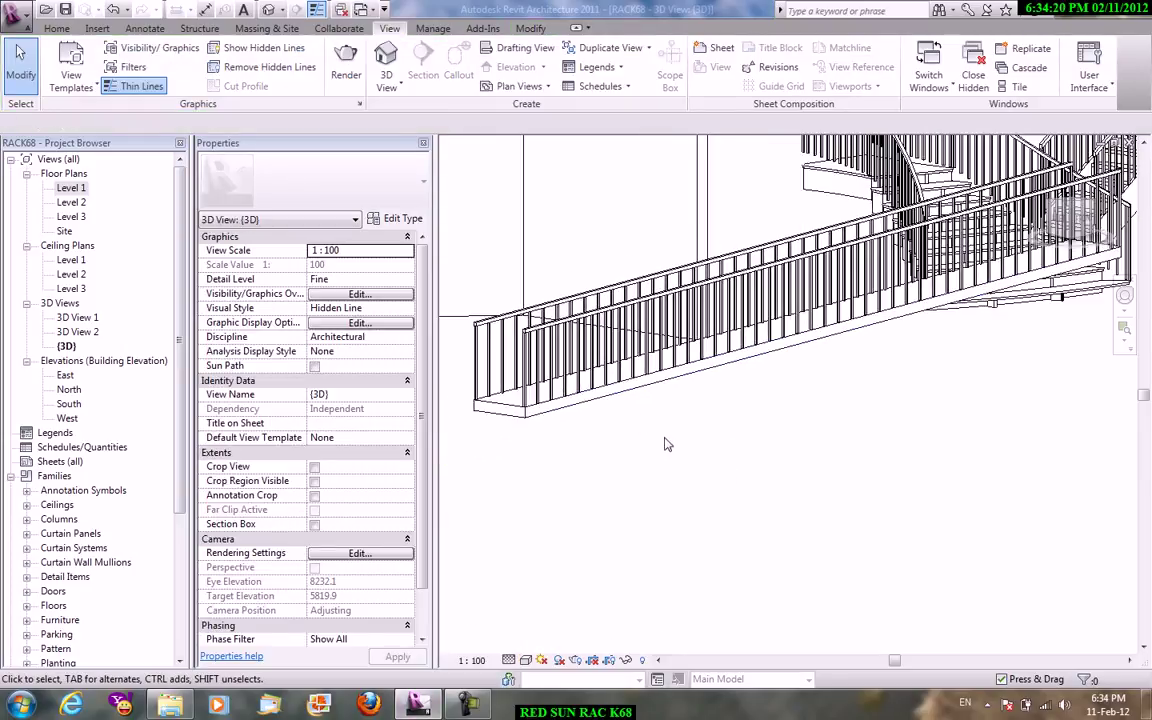
left_click(605, 402)
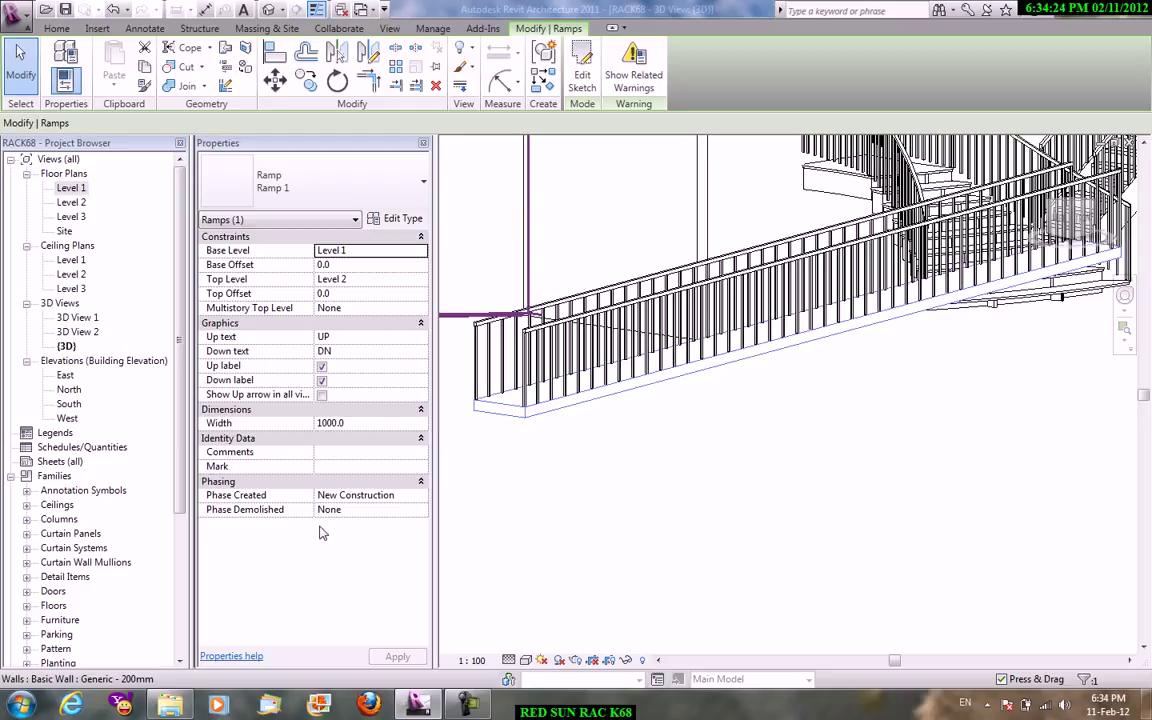
left_click(398, 218)
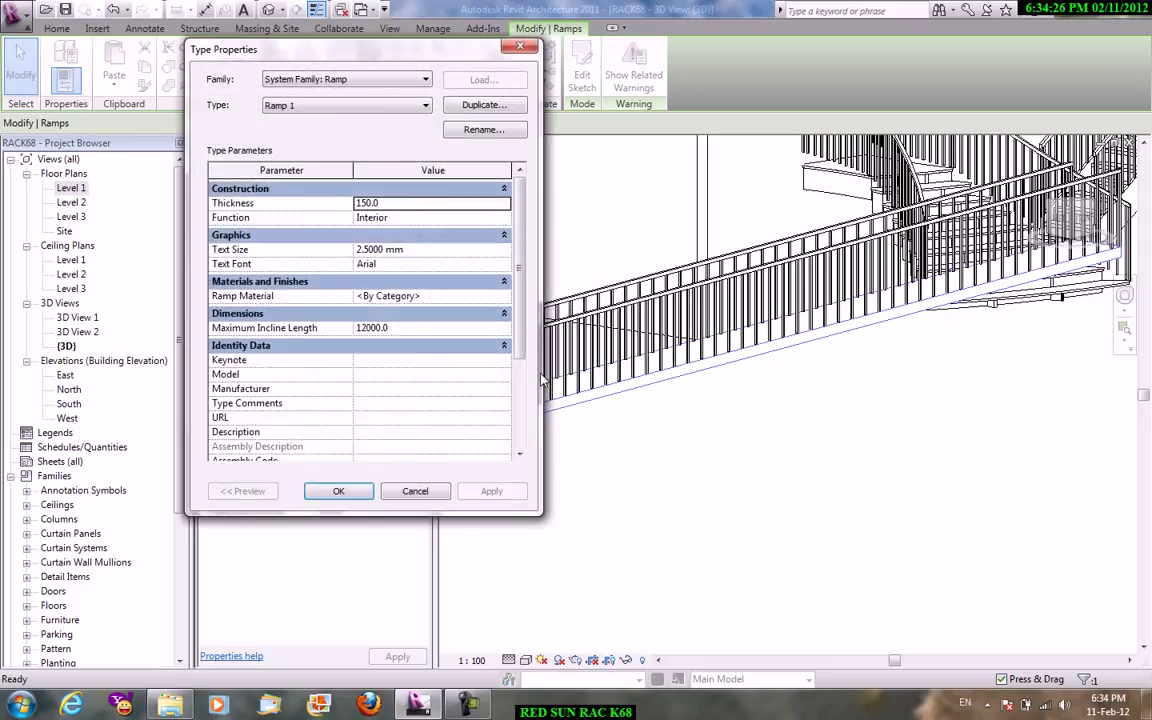
left_click_drag(528, 266, 529, 377)
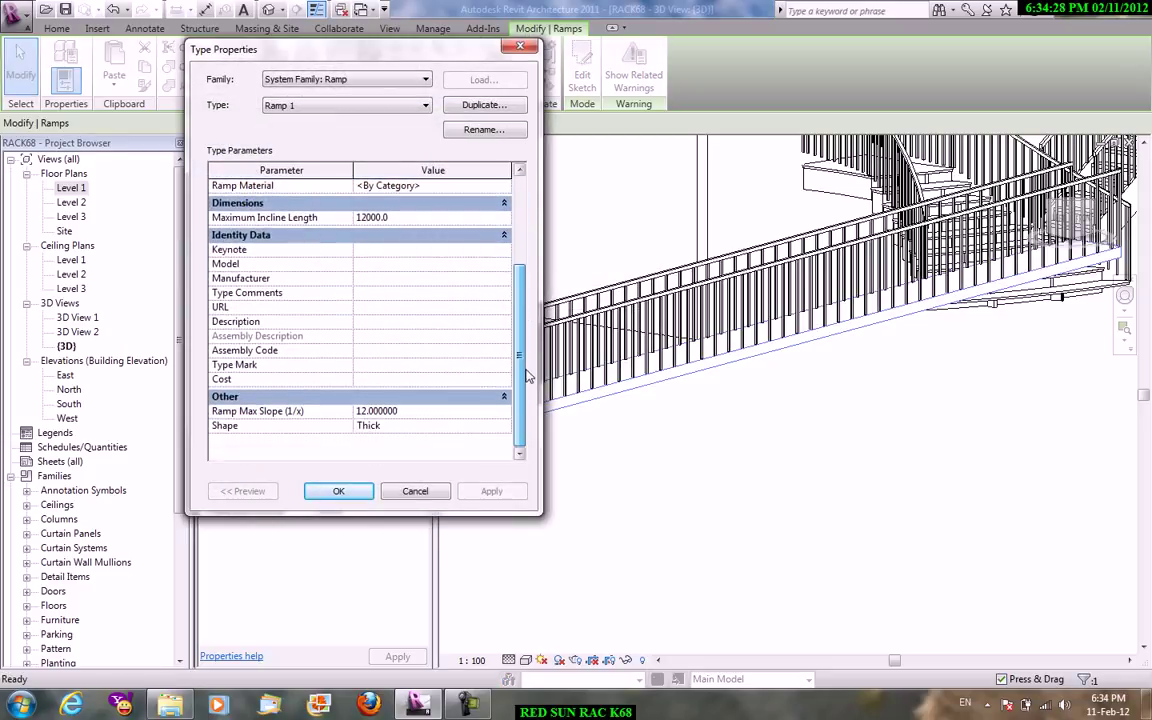
left_click(403, 412)
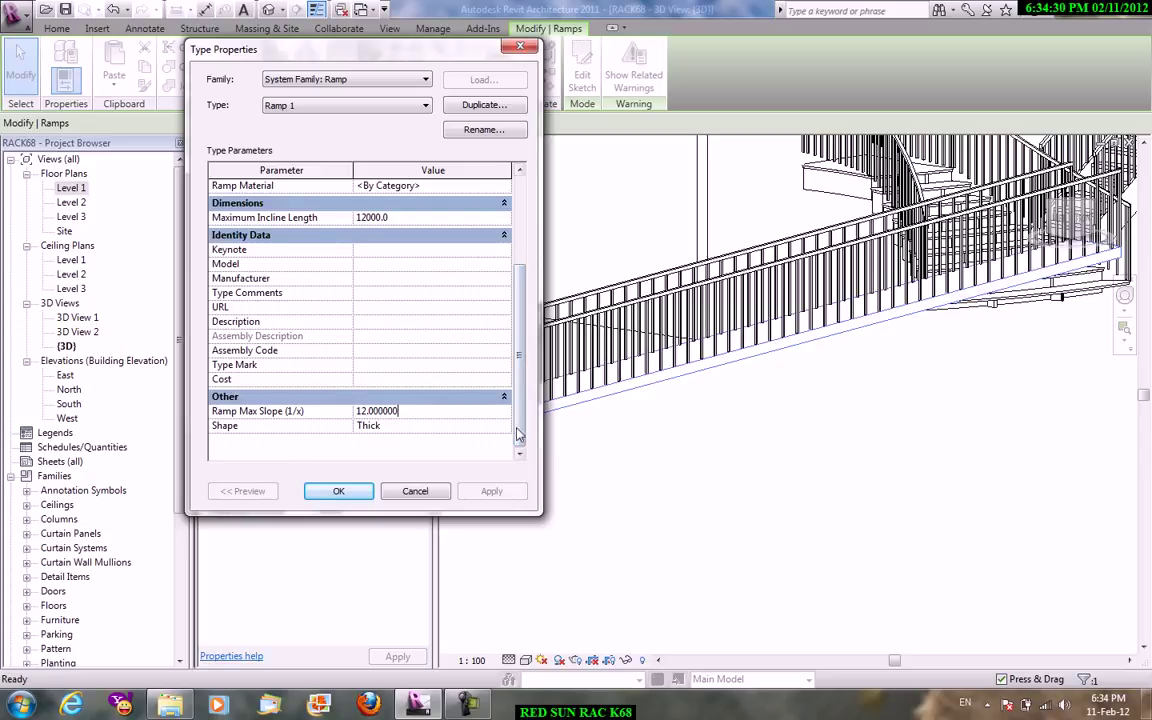
left_click(500, 428)
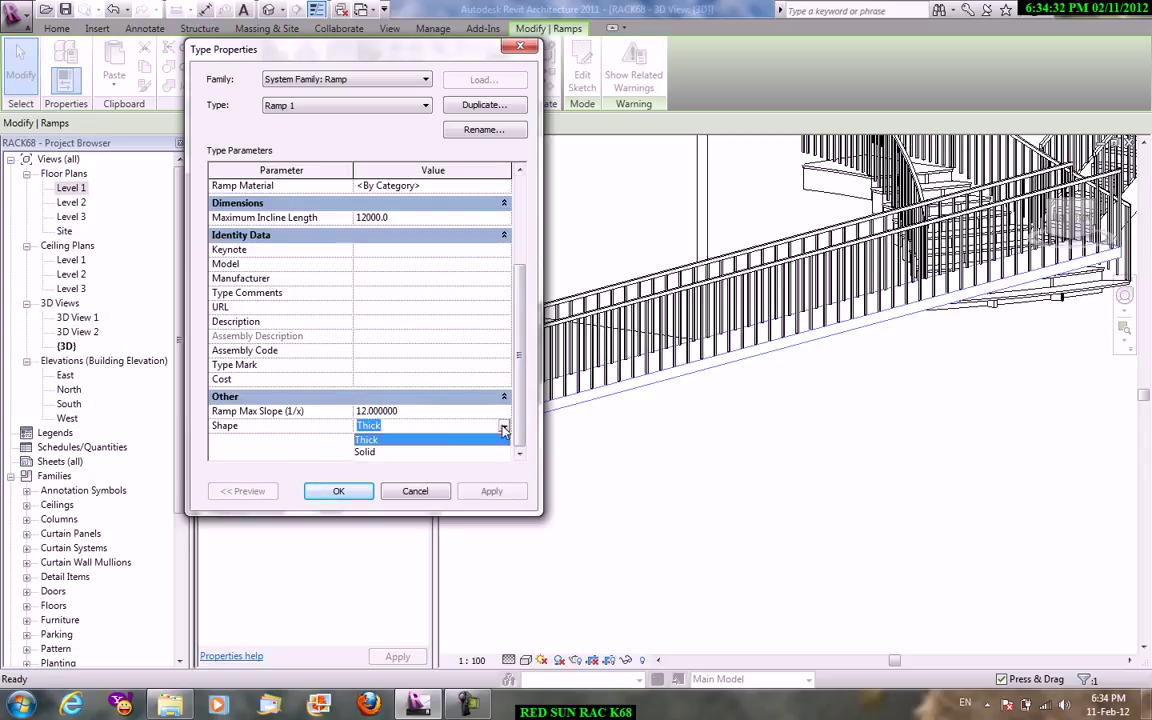
left_click(420, 461)
left_click(492, 491)
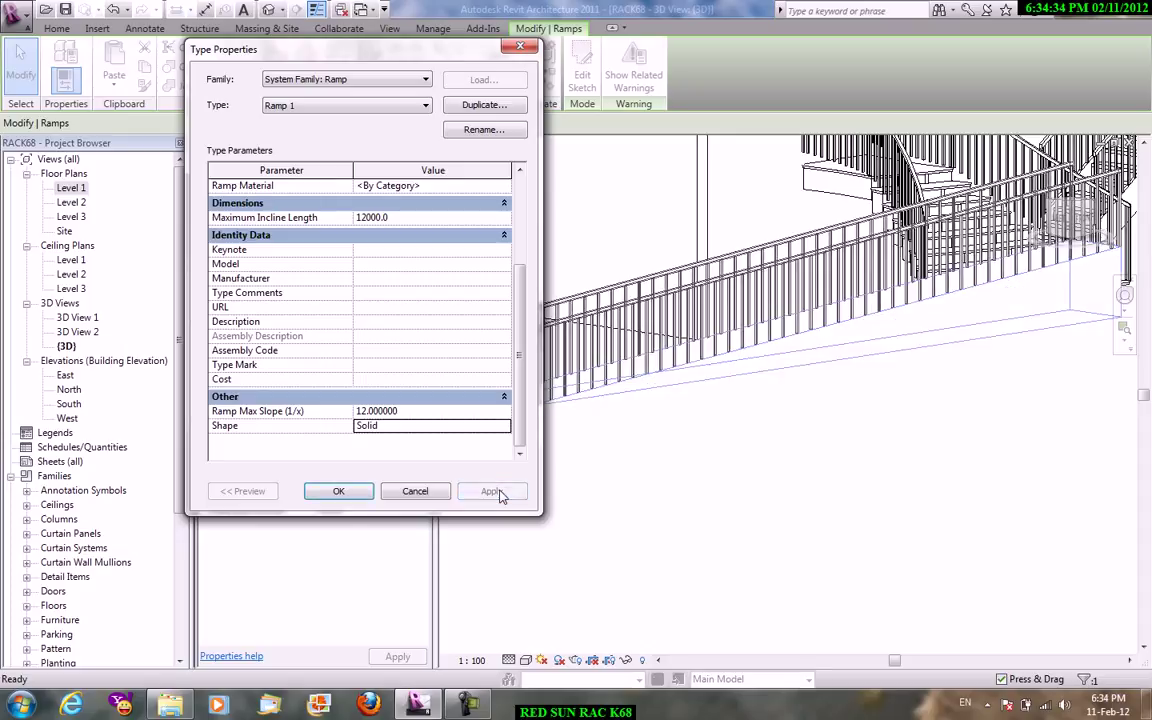
key("Return")
- Orbit the 3D view to check the solid wedge under the ramp
key("Escape")
mouse_move(781, 530)
middle_mouse_down("shift")
mouse_move(638, 573)
mouse_move(905, 412)
middle_mouse_up("shift")
left_click(918, 354)
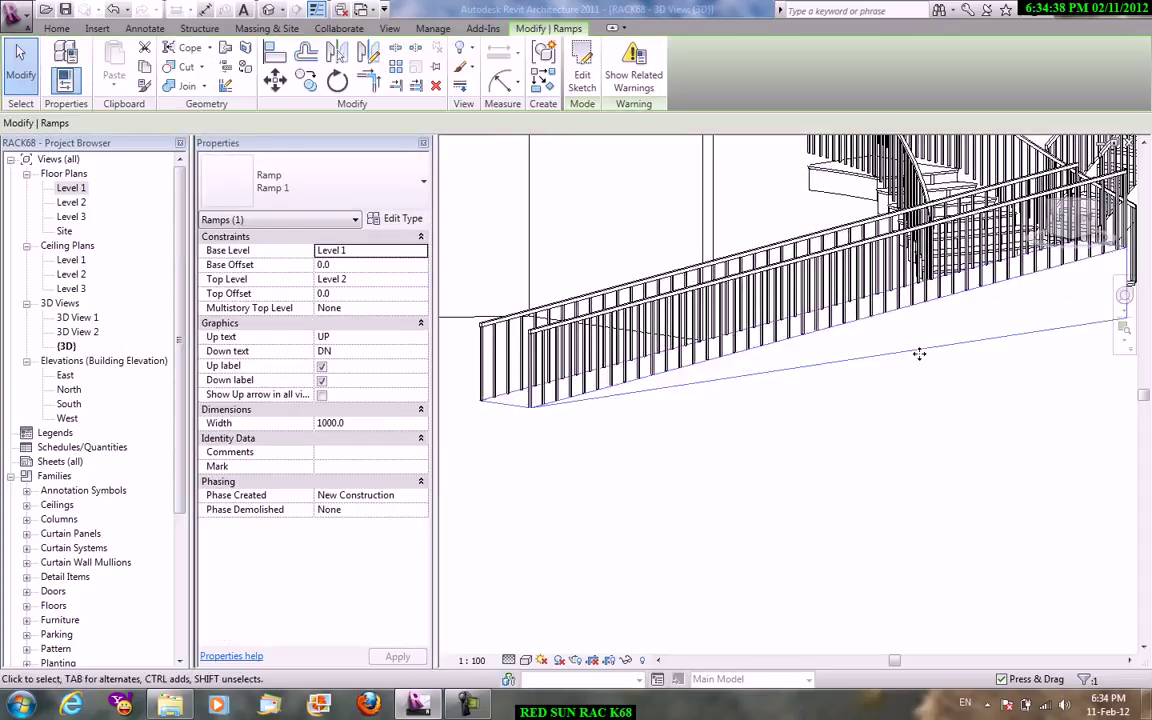
scroll(918, 354, "down", 3)
middle_click_drag(918, 354, 760, 330, "shift")
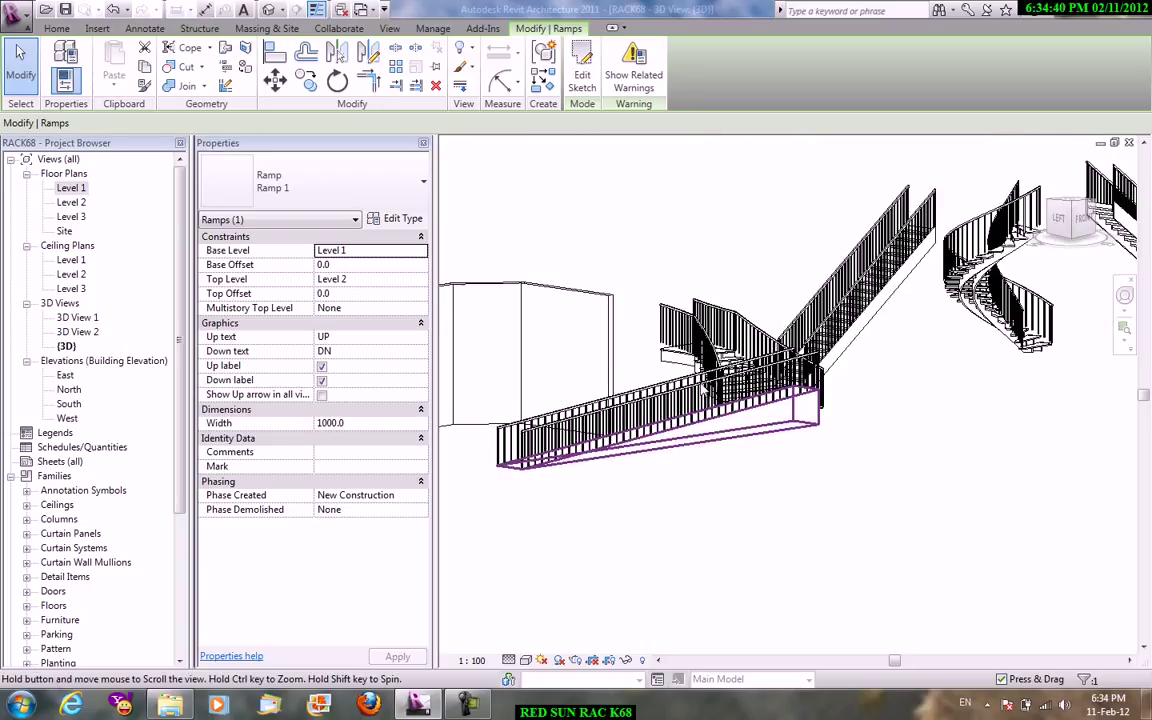
key("Escape")
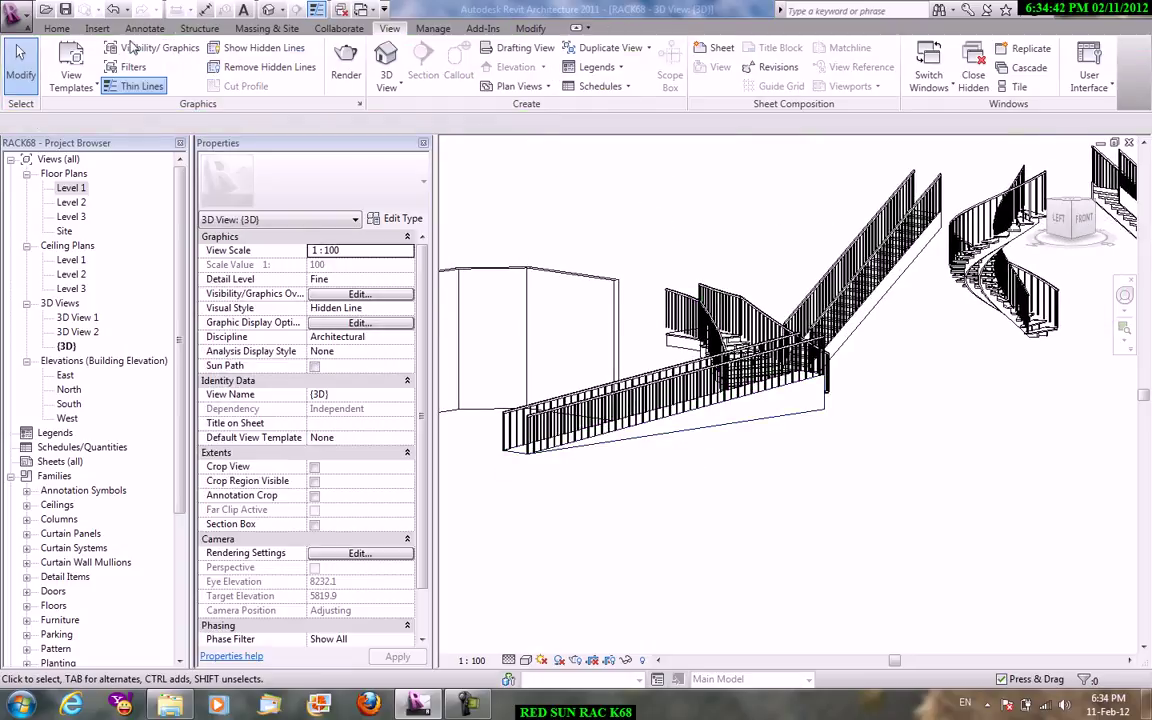
- Try starting a ramp from the 3D view and dismiss the Cannot Use Work Plane error
left_click(57, 28)
left_click(651, 65)
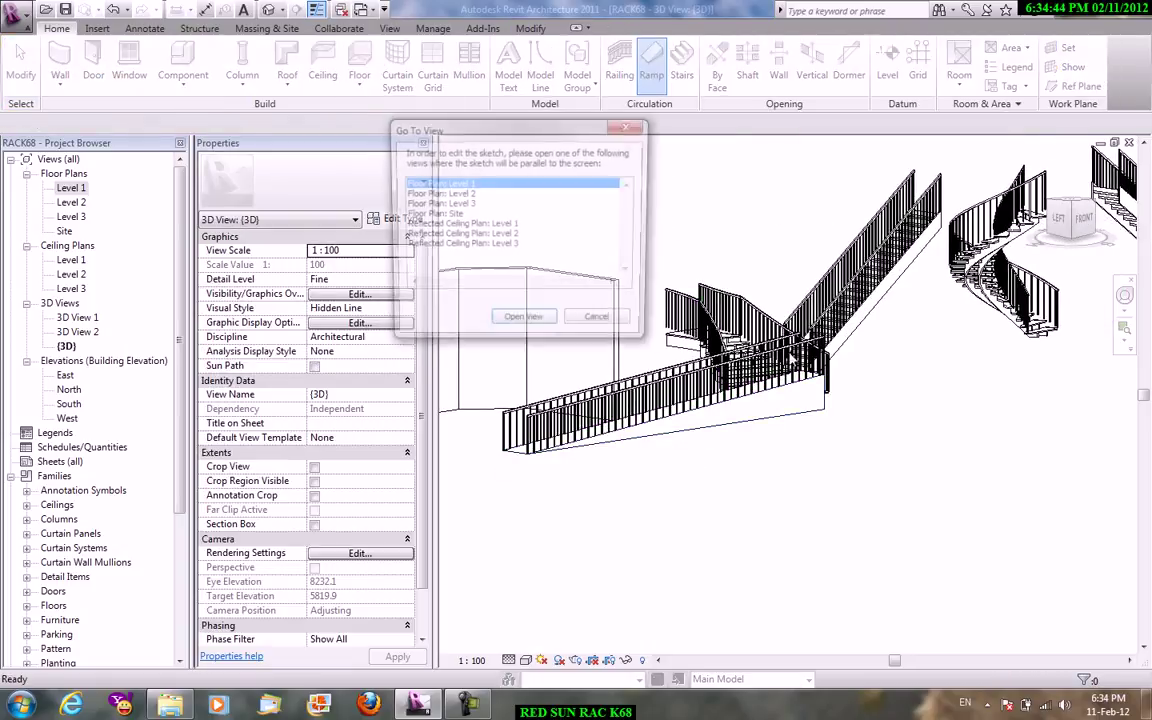
left_click(604, 327)
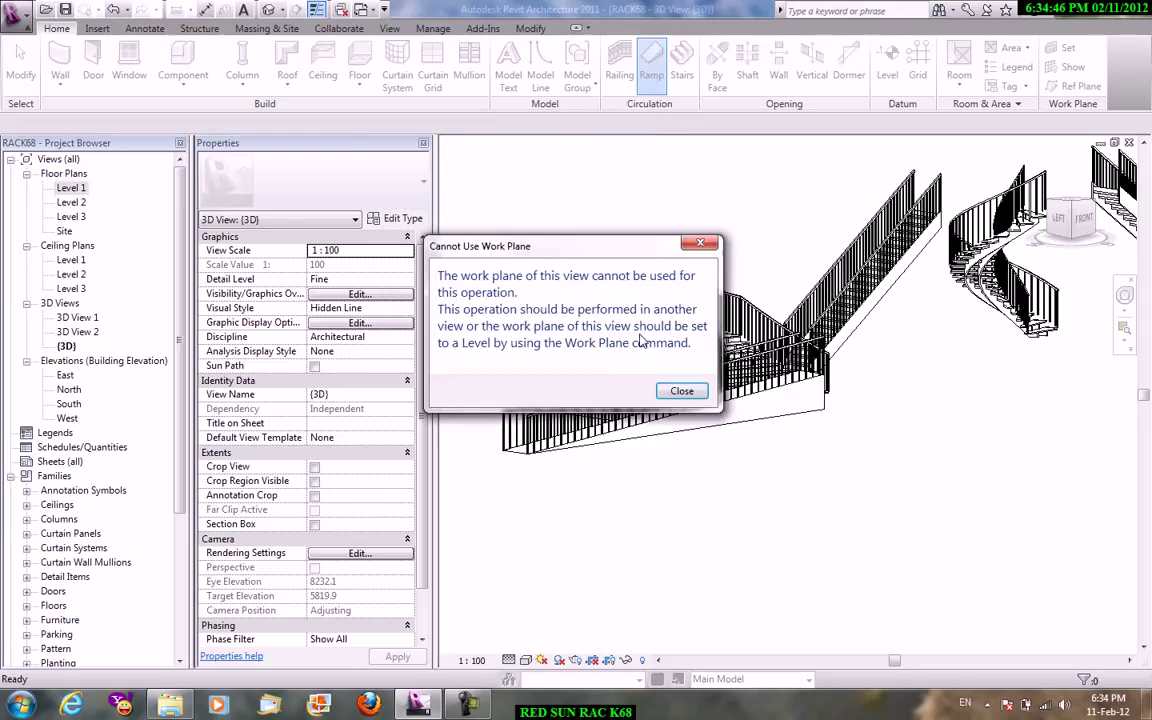
left_click(676, 390)
- Open the Level 1 floor plan, then start and exit a ramp sketch there
double_click(72, 188)
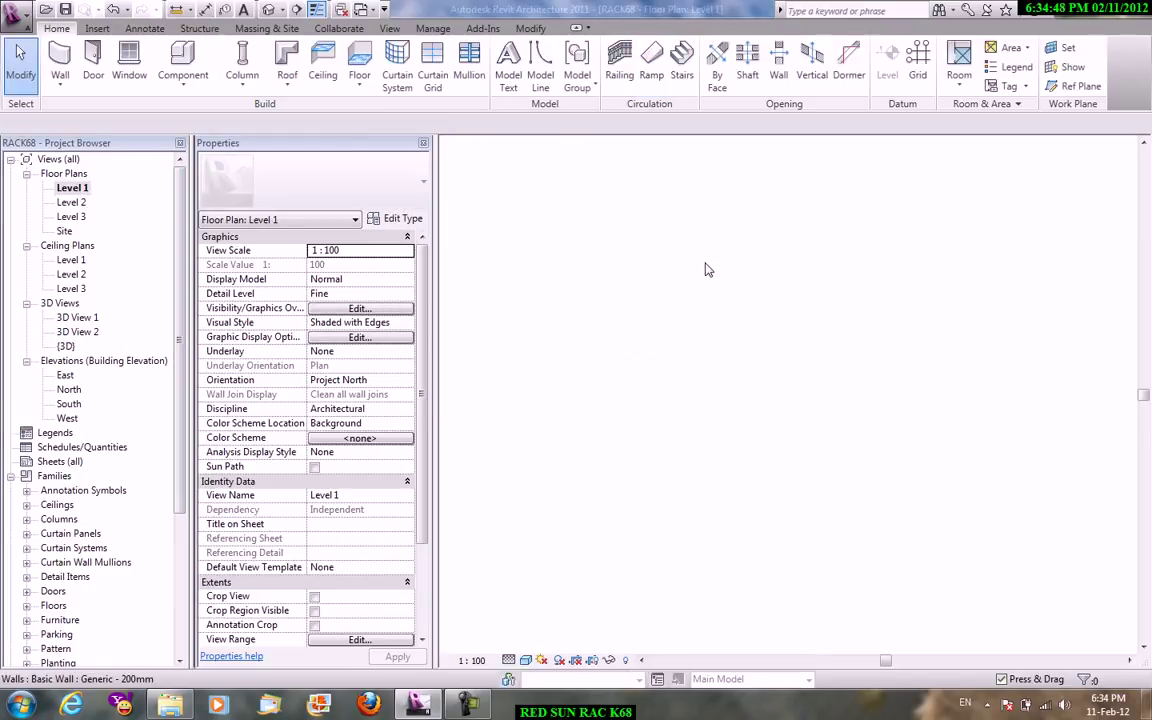
left_click(651, 65)
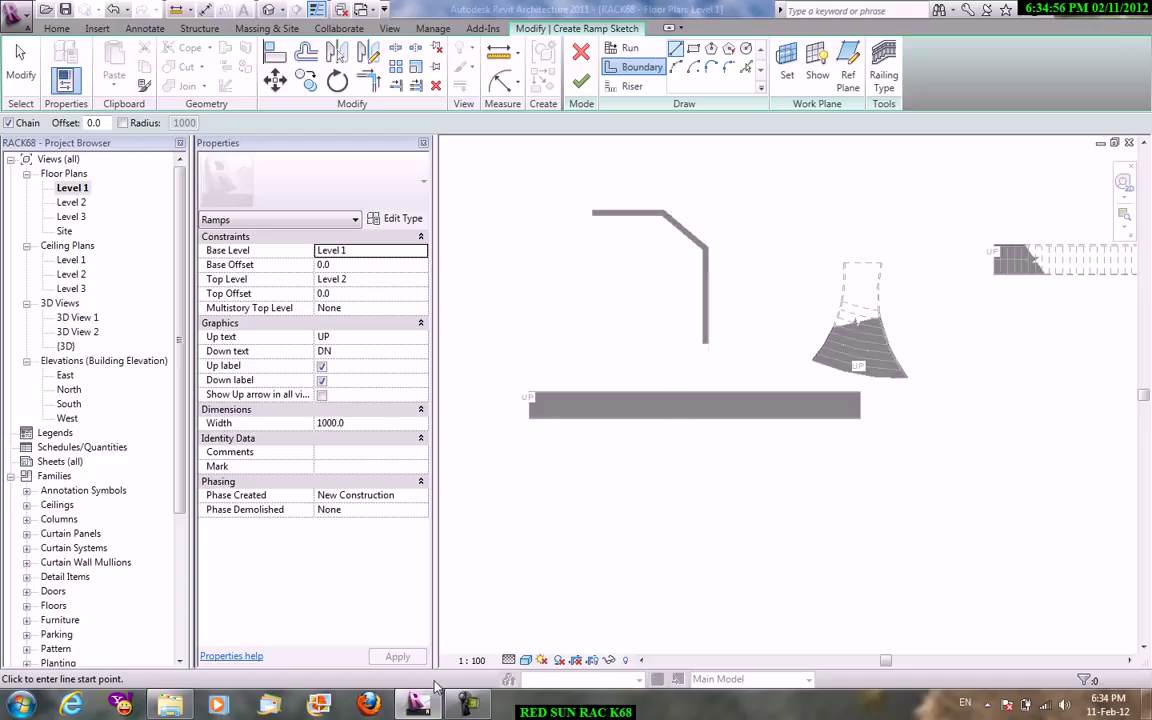
left_click(580, 84)
right_click(478, 172)
left_click(505, 180)
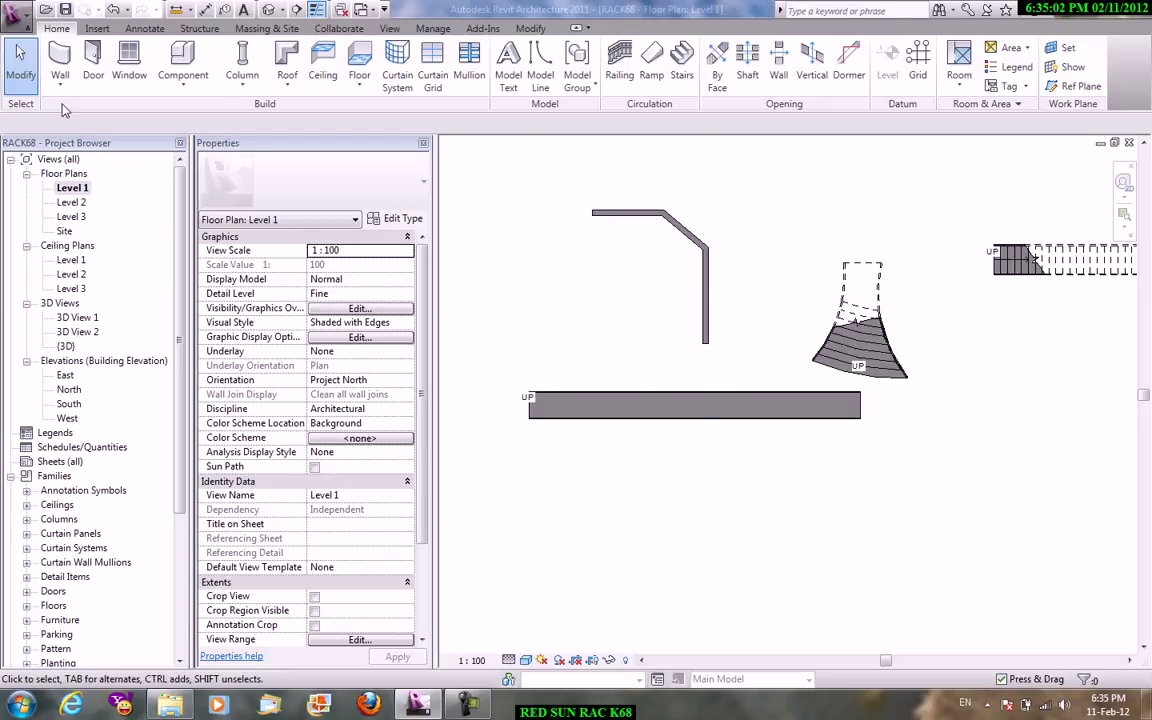
left_click(18, 14)
left_click(178, 157)
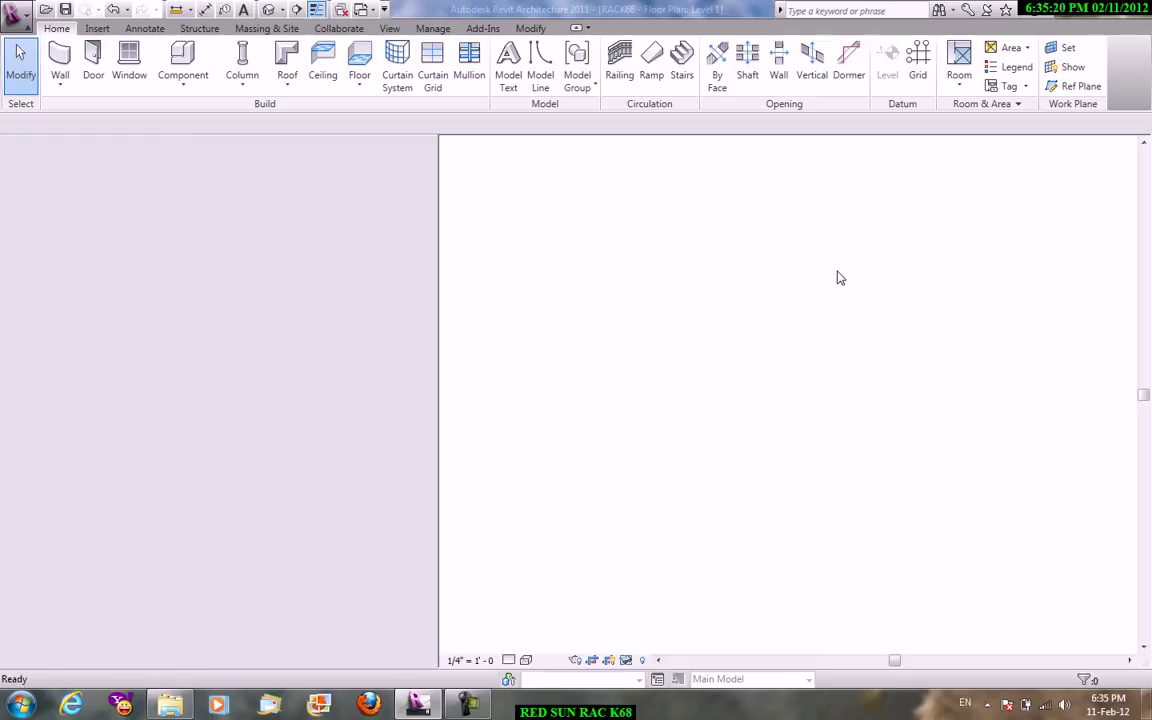
scroll(1092, 437, "up", 2)
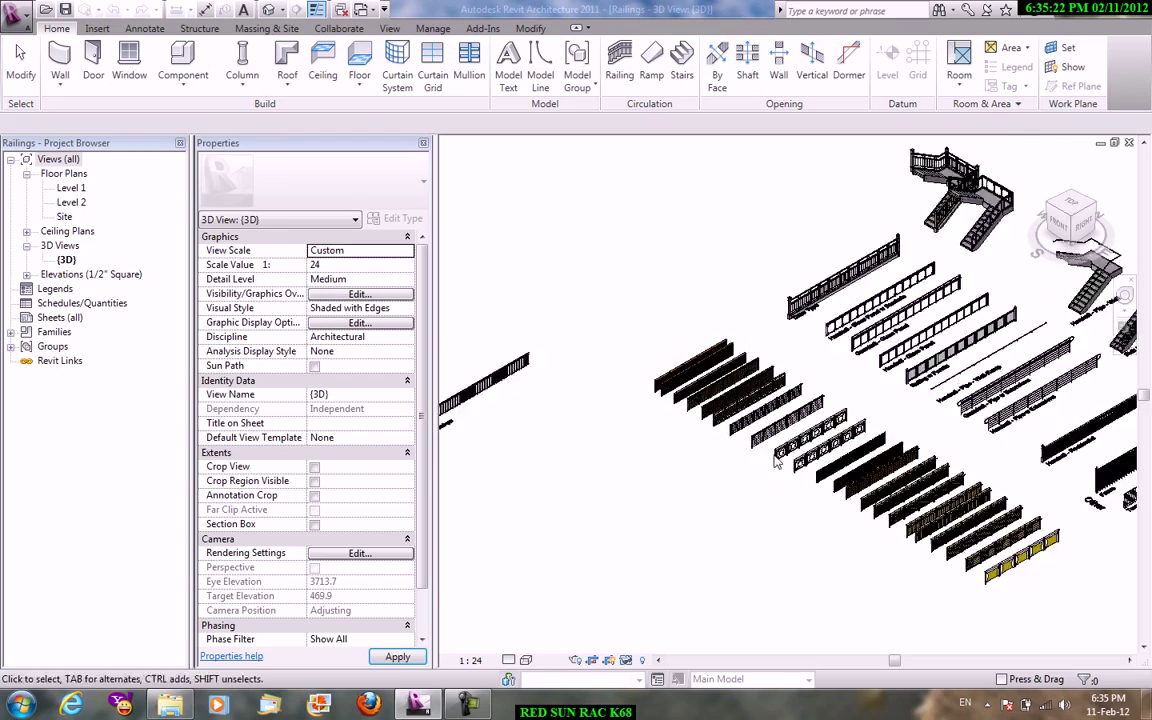
scroll(1092, 437, "up", 3)
scroll(1092, 437, "up", 2)
middle_click_drag(1092, 437, 643, 406)
mouse_move(828, 381)
middle_mouse_down()
mouse_move(890, 355)
mouse_move(820, 380)
mouse_move(690, 240)
middle_mouse_up()
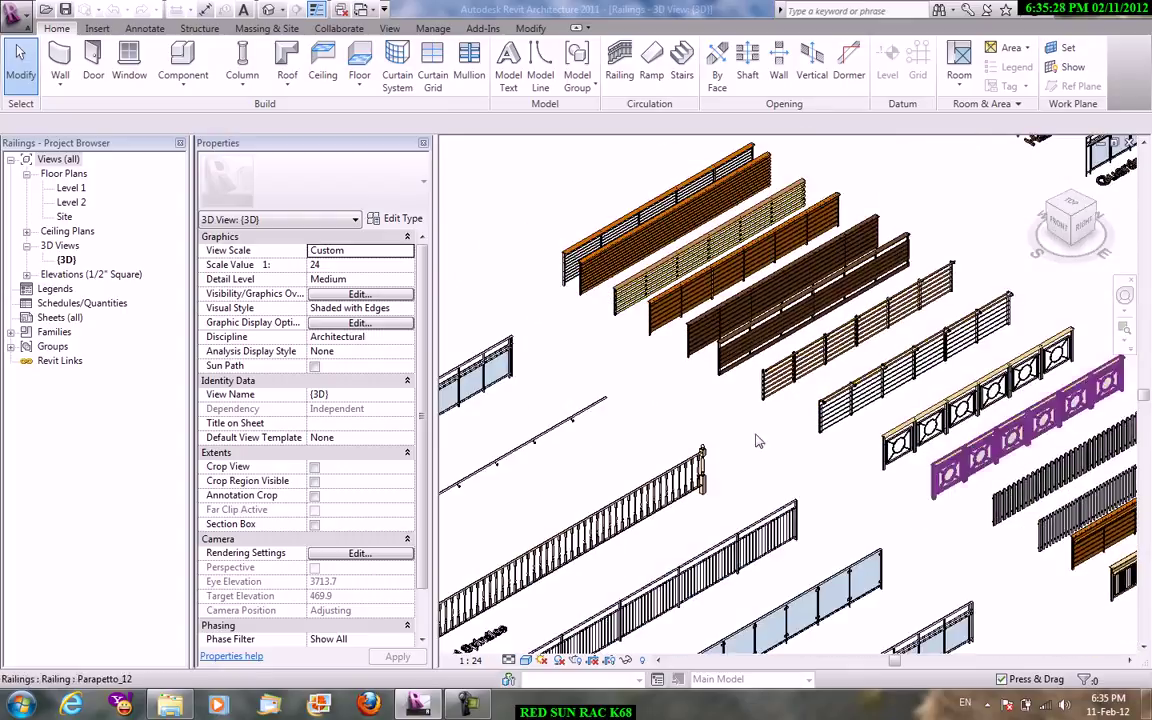
middle_click_drag(1080, 463, 1148, 507)
middle_click_drag(700, 450, 812, 390)
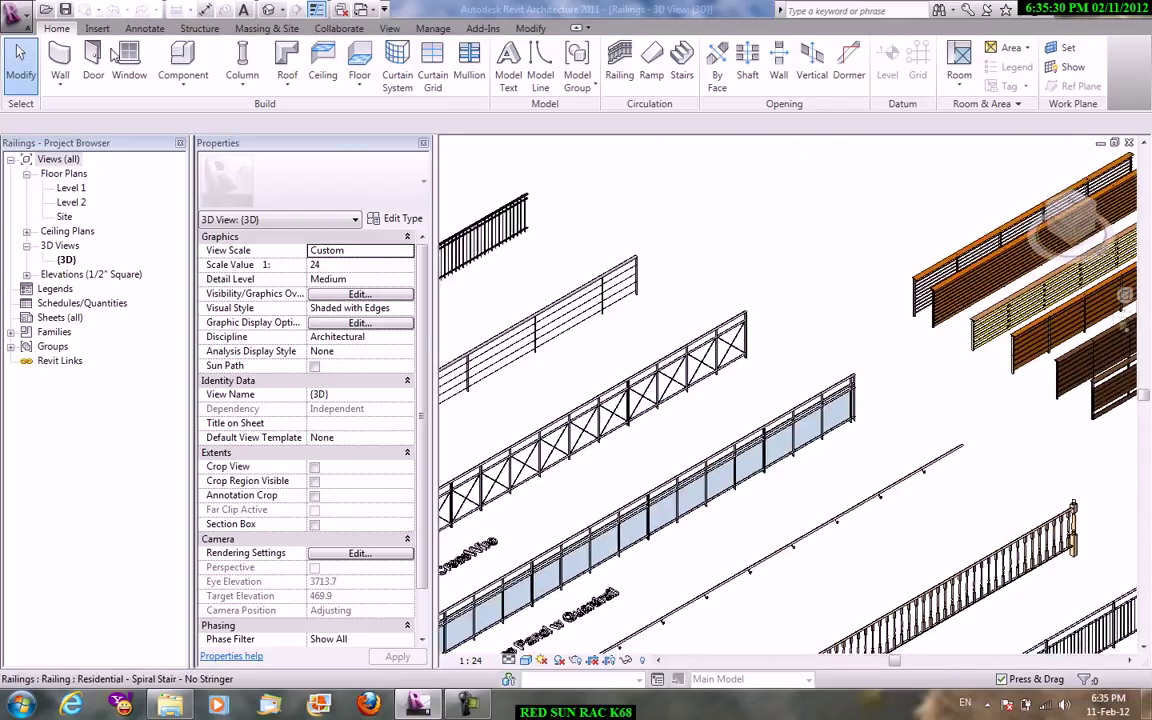
left_click(20, 24)
left_click(45, 440)
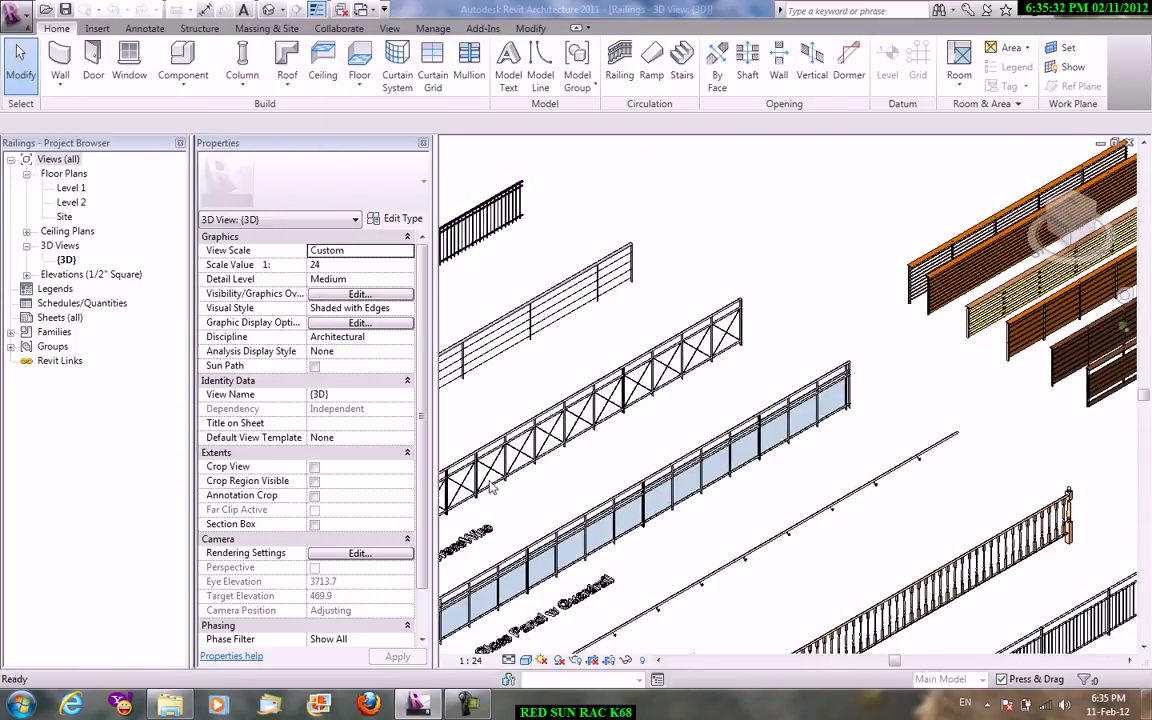
- Open the Roof Forms.rvt project from the recent documents list
scroll(670, 325, "down", 3)
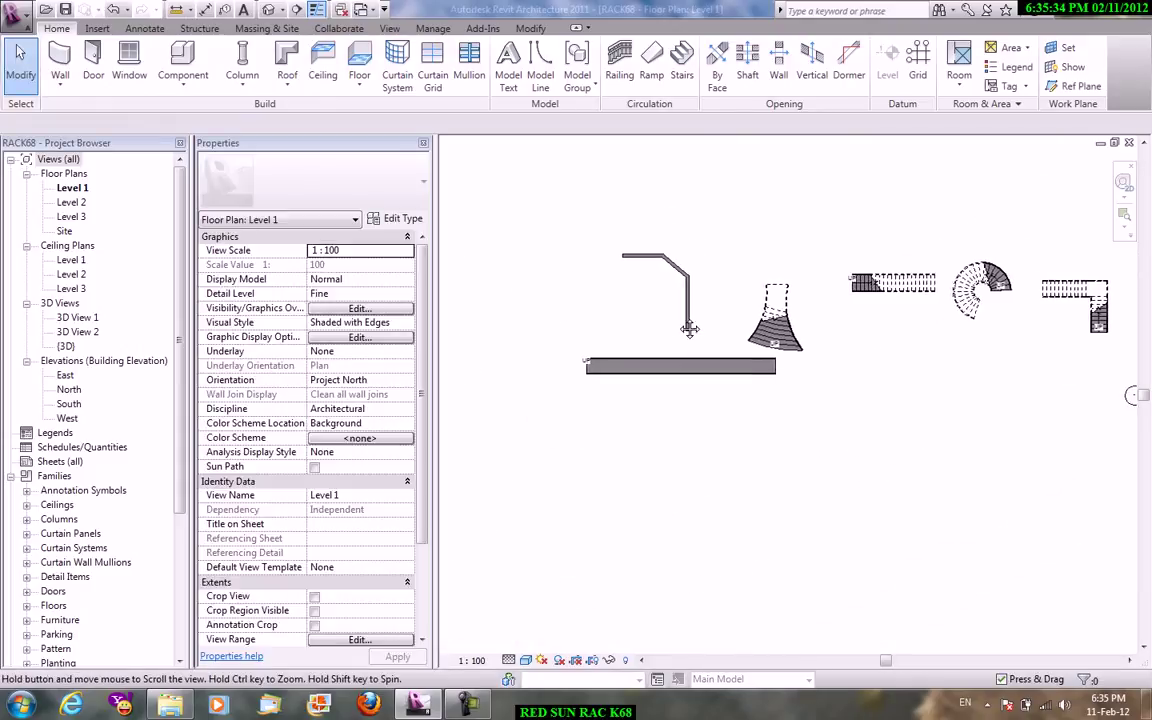
scroll(720, 205, "up", 1)
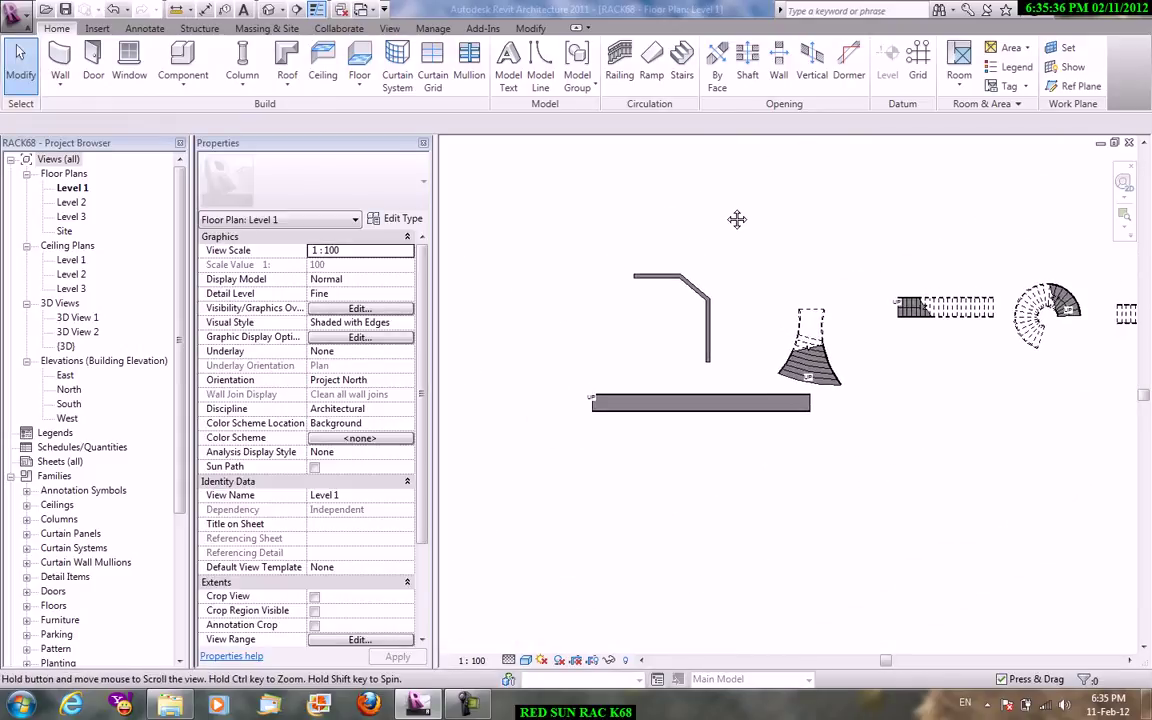
left_click(287, 65)
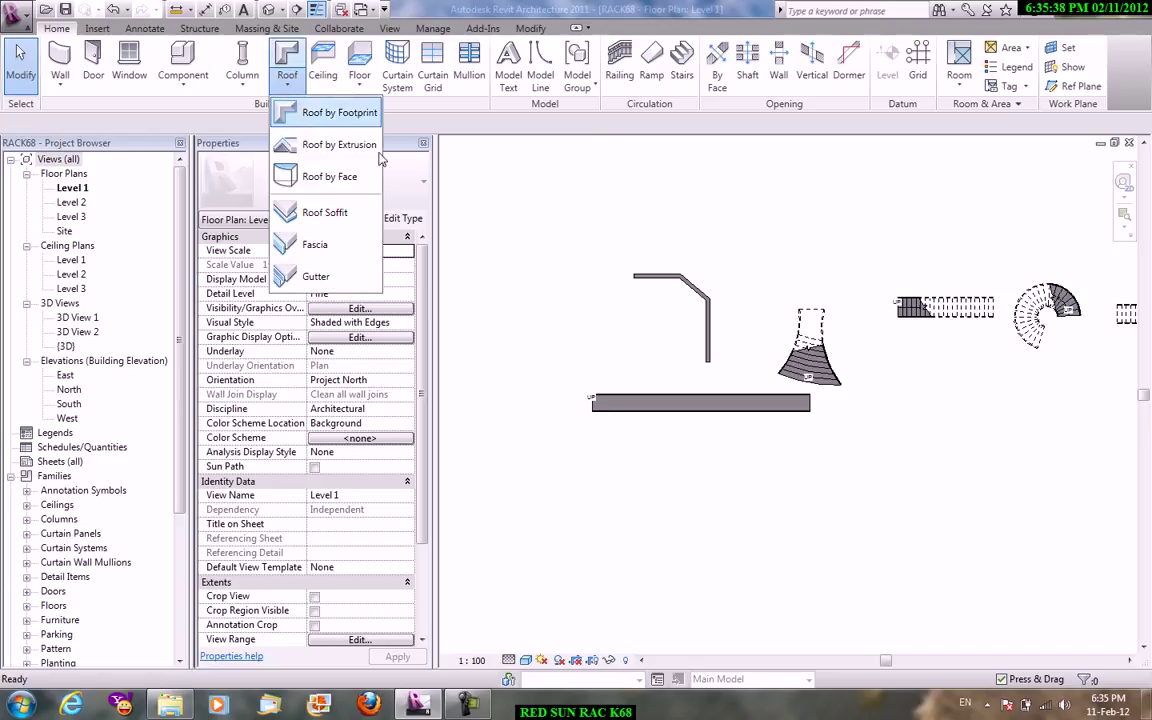
middle_click_drag(770, 212, 762, 216)
scroll(702, 185, "down", 2)
scroll(697, 221, "down", 1)
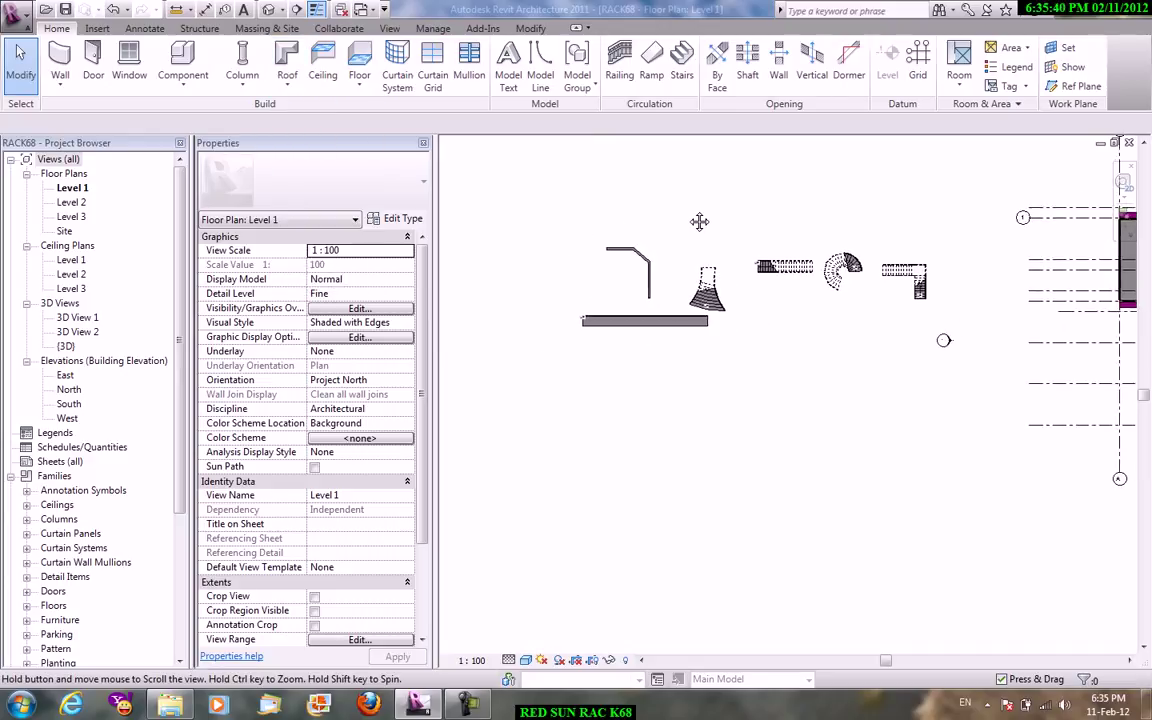
left_click(22, 12)
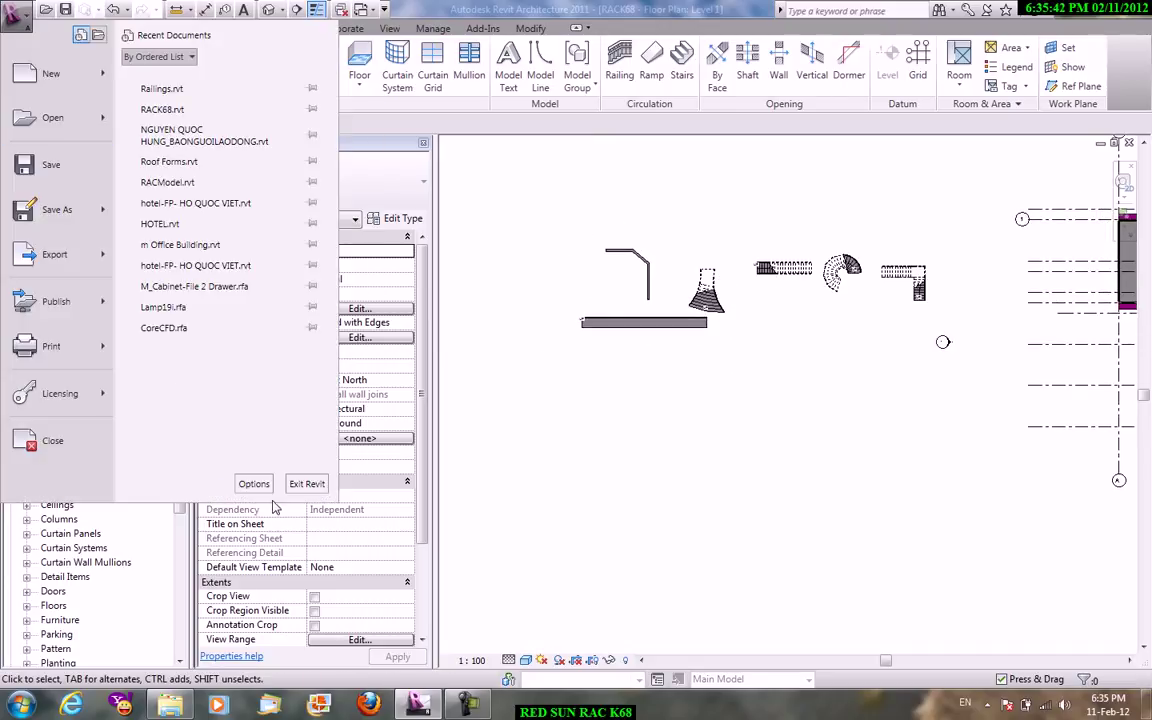
left_click(165, 161)
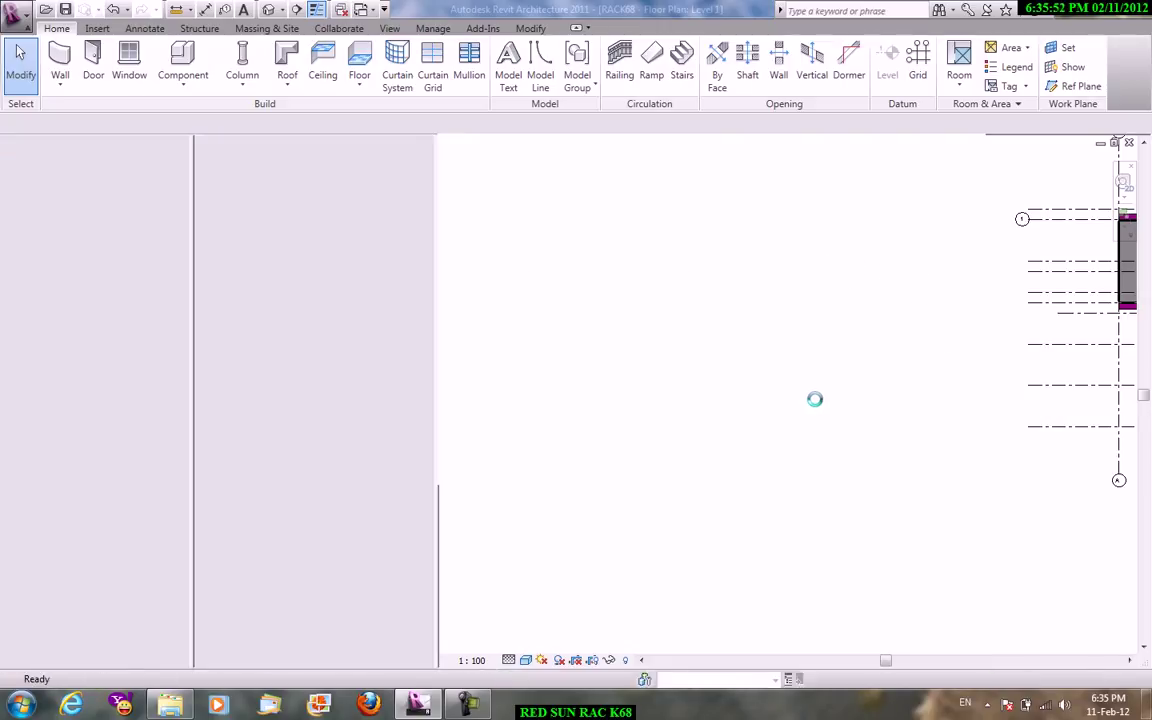
- Zoom and pan the Roof Forms 3D view, browsing the Roof and Massing & Site tools
scroll(519, 220, "up", 3)
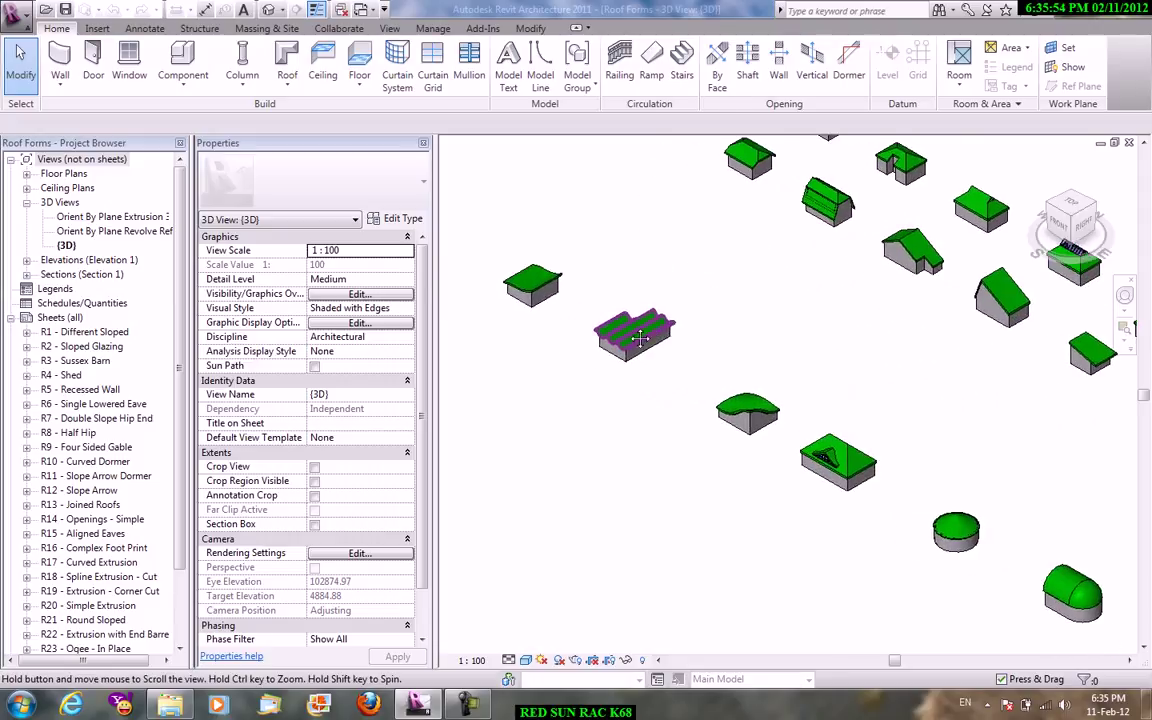
scroll(519, 220, "up", 2)
middle_click_drag(519, 220, 408, 273)
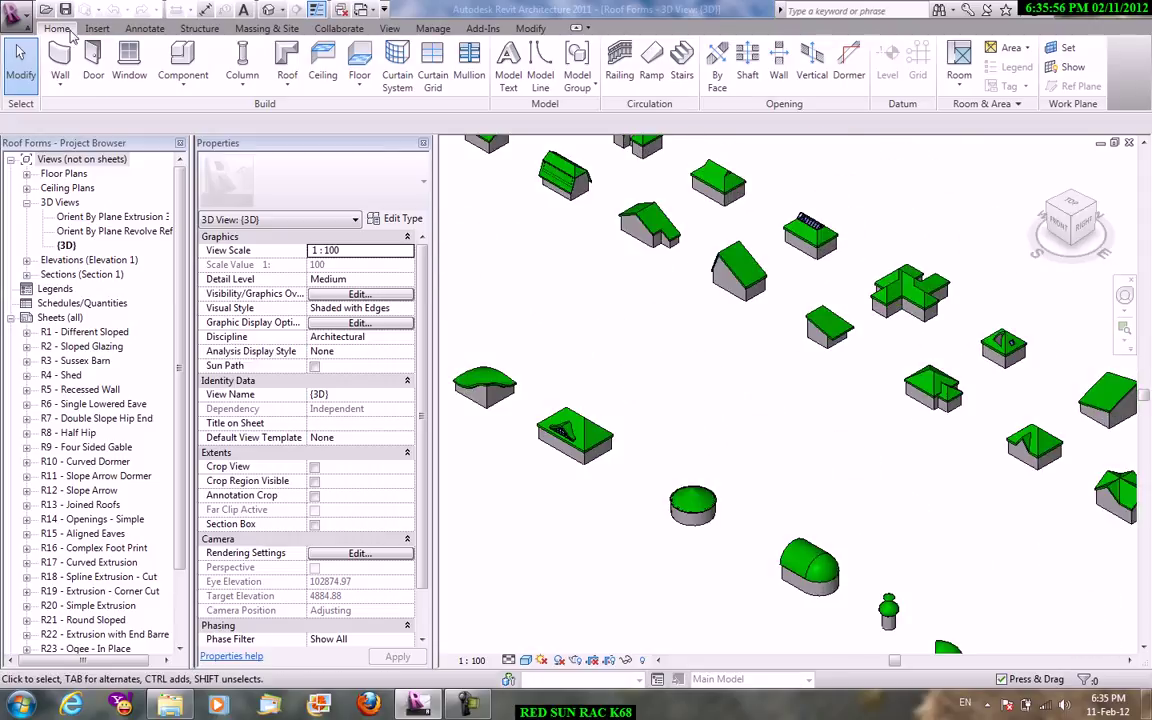
left_click(202, 32)
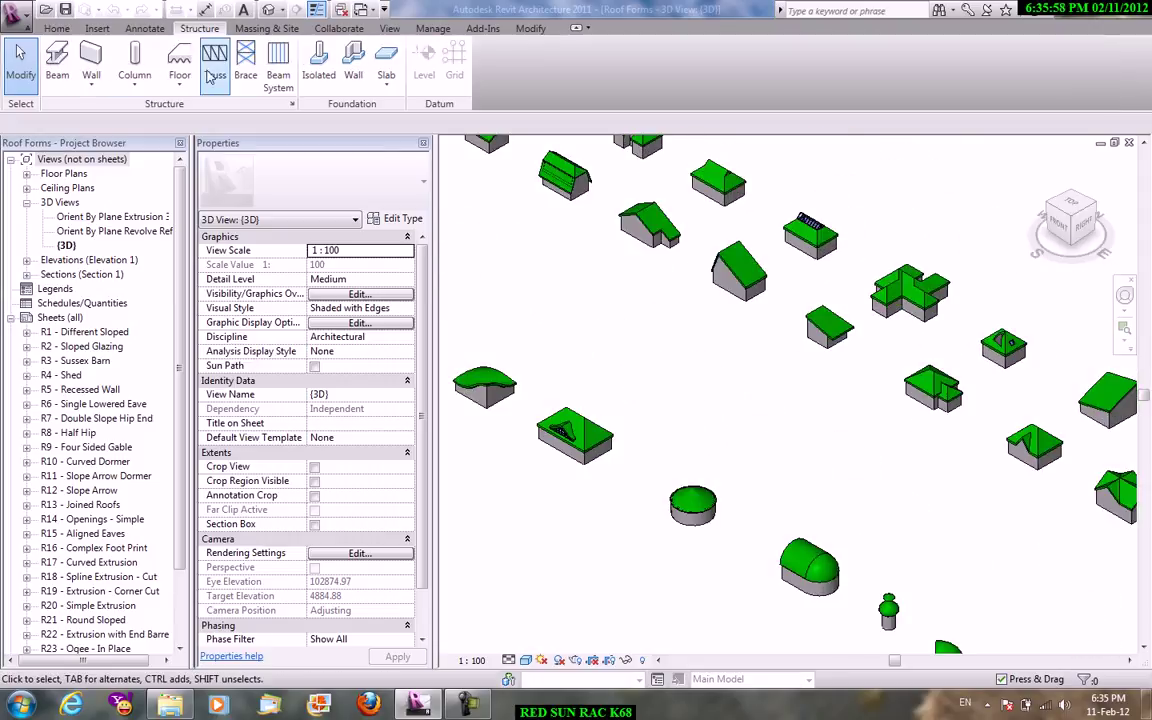
left_click(56, 28)
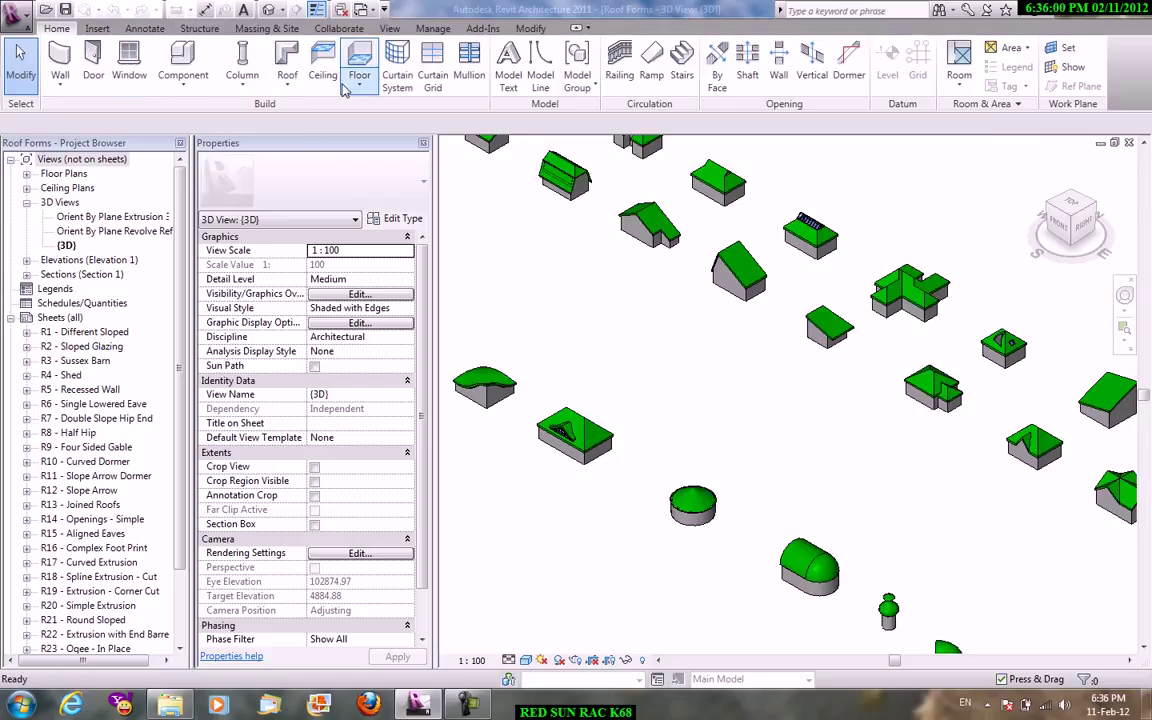
left_click(287, 82)
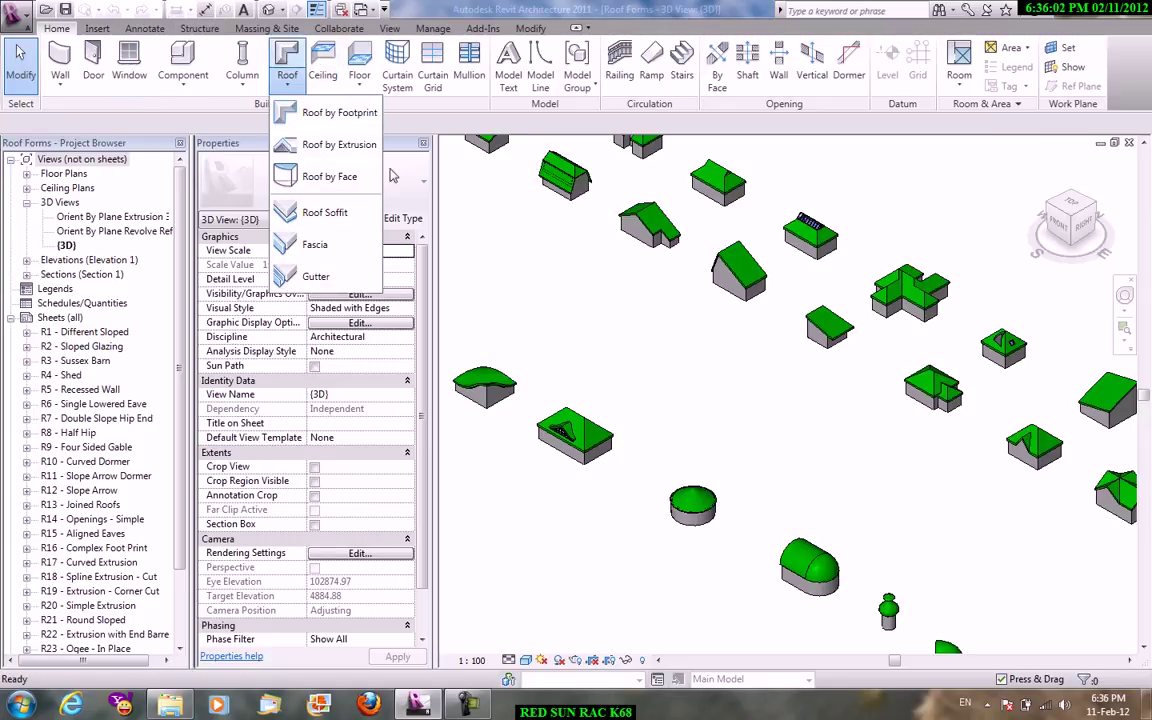
left_click(640, 339)
scroll(660, 311, "up", 5)
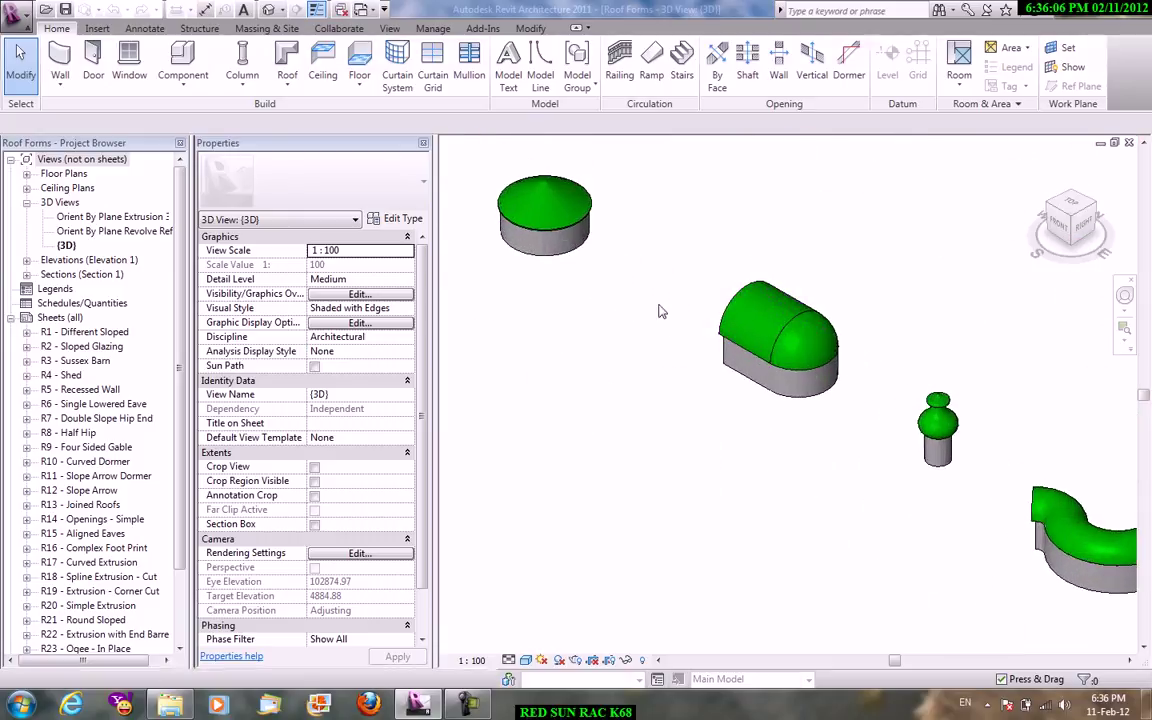
middle_click_drag(660, 311, 712, 455)
left_click(266, 28)
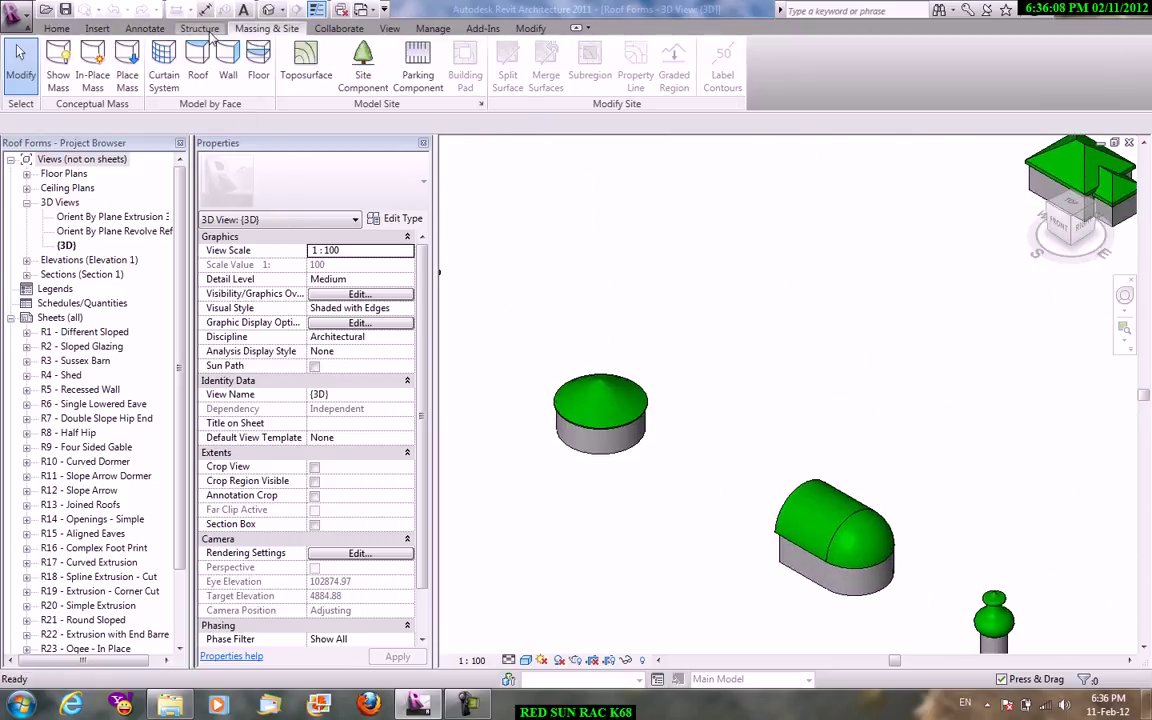
- Create a new blank project from the application menu
left_click(200, 28)
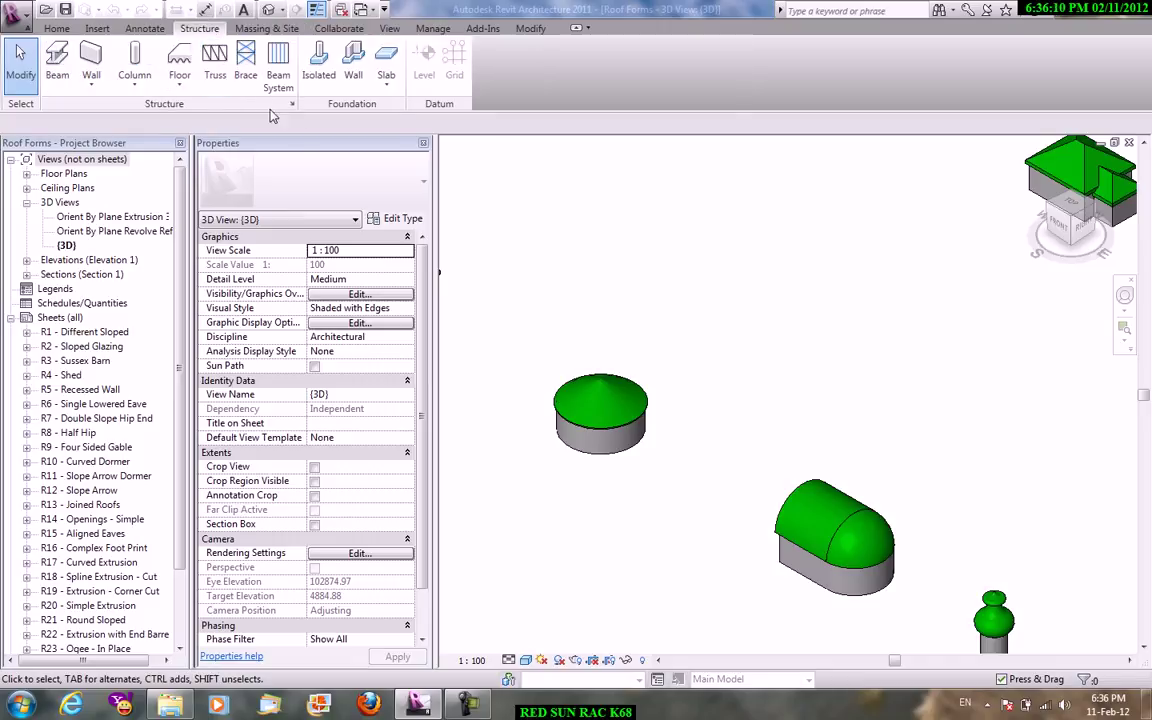
left_click(18, 16)
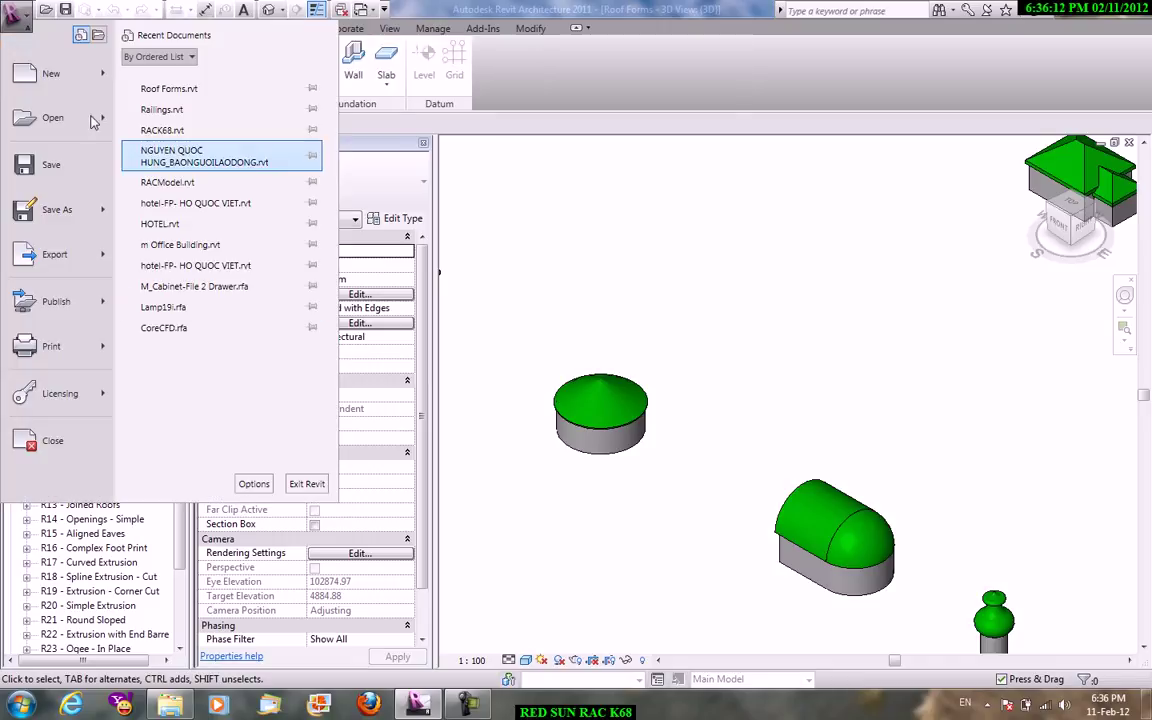
mouse_move(51, 73)
left_click(182, 98)
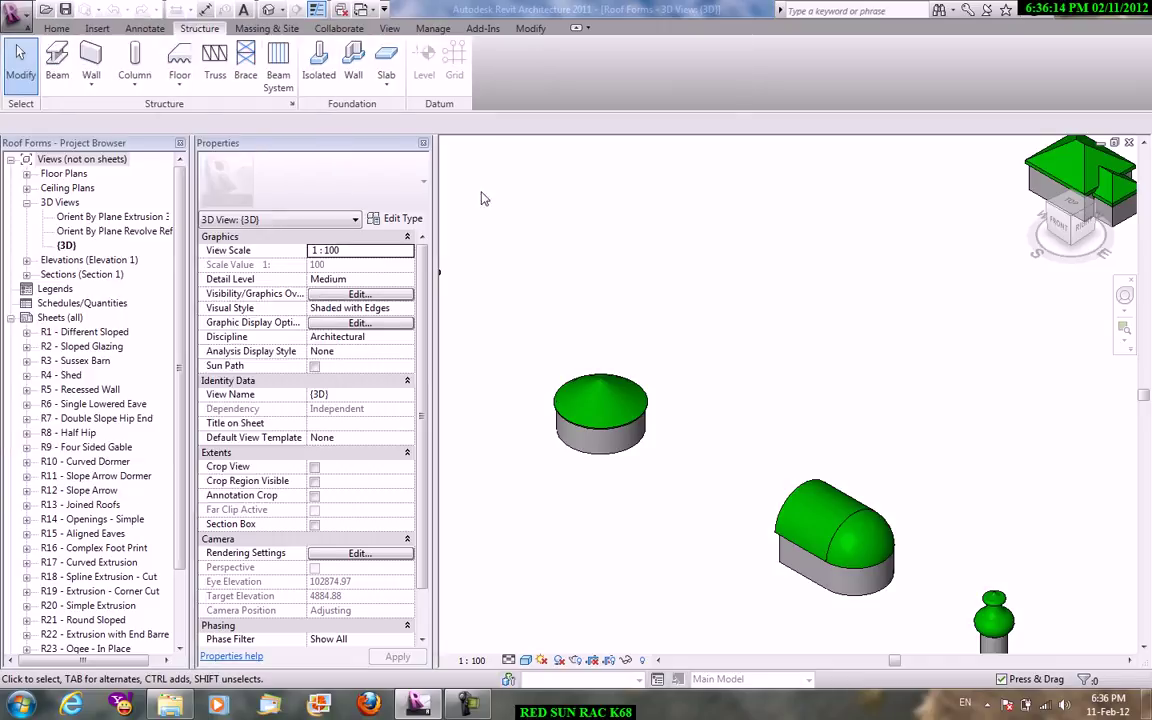
left_click(478, 230)
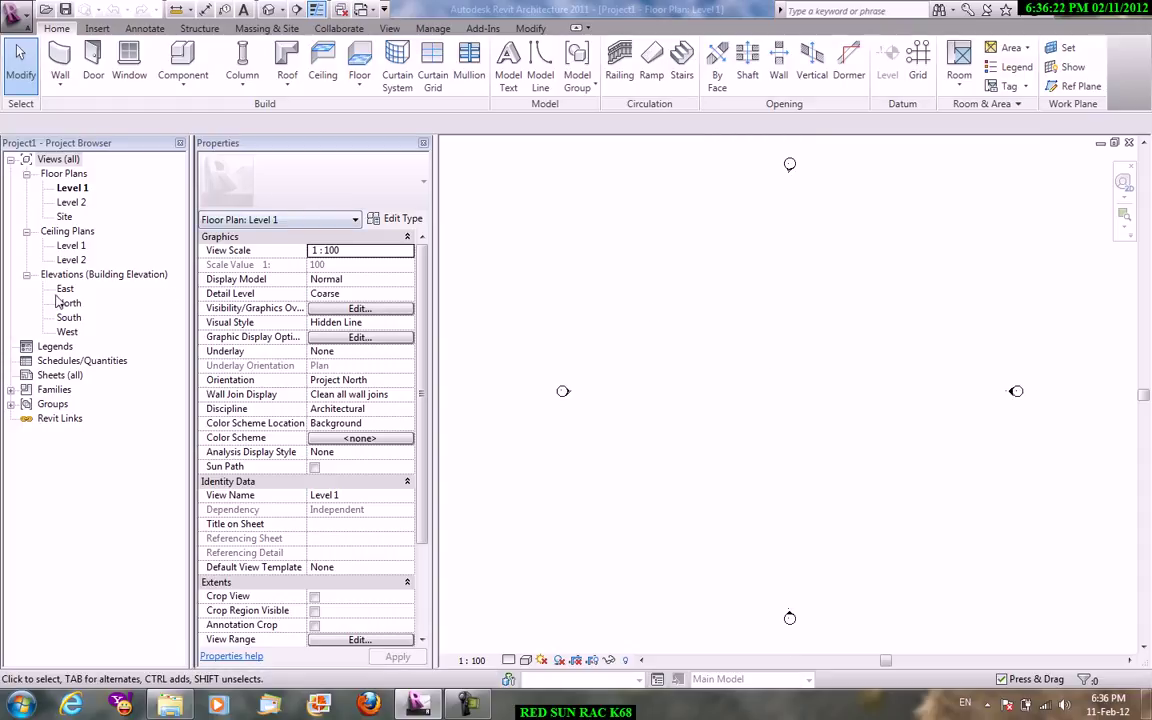
- Draw horizontal grid lines 1, 2 and 3, spaced 6000 apart, with the GR tool
key("g")
key("r")
left_click(638, 286)
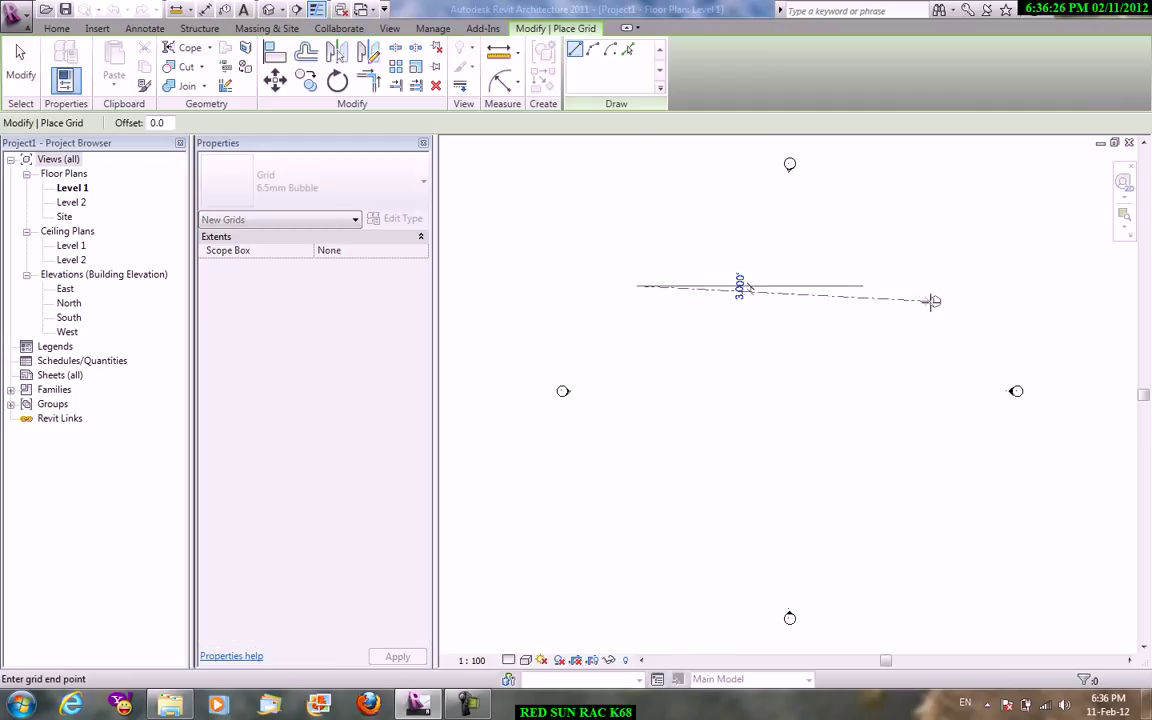
left_click(940, 285)
left_click(638, 341)
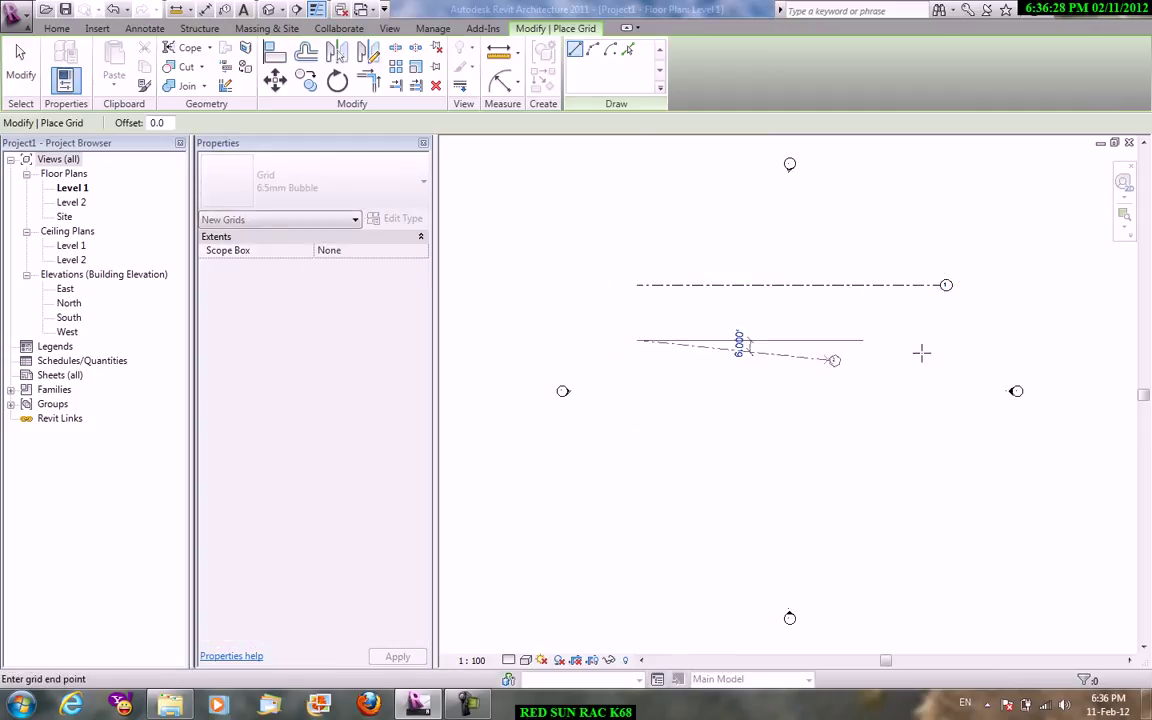
left_click(946, 339)
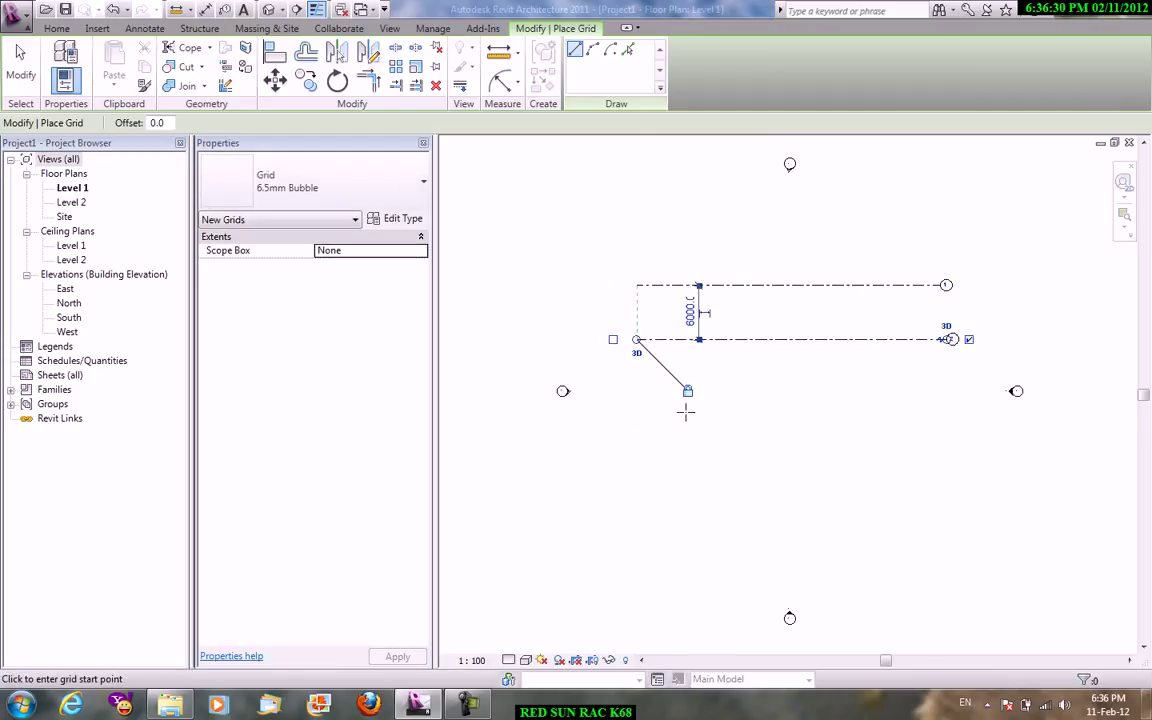
left_click(638, 402)
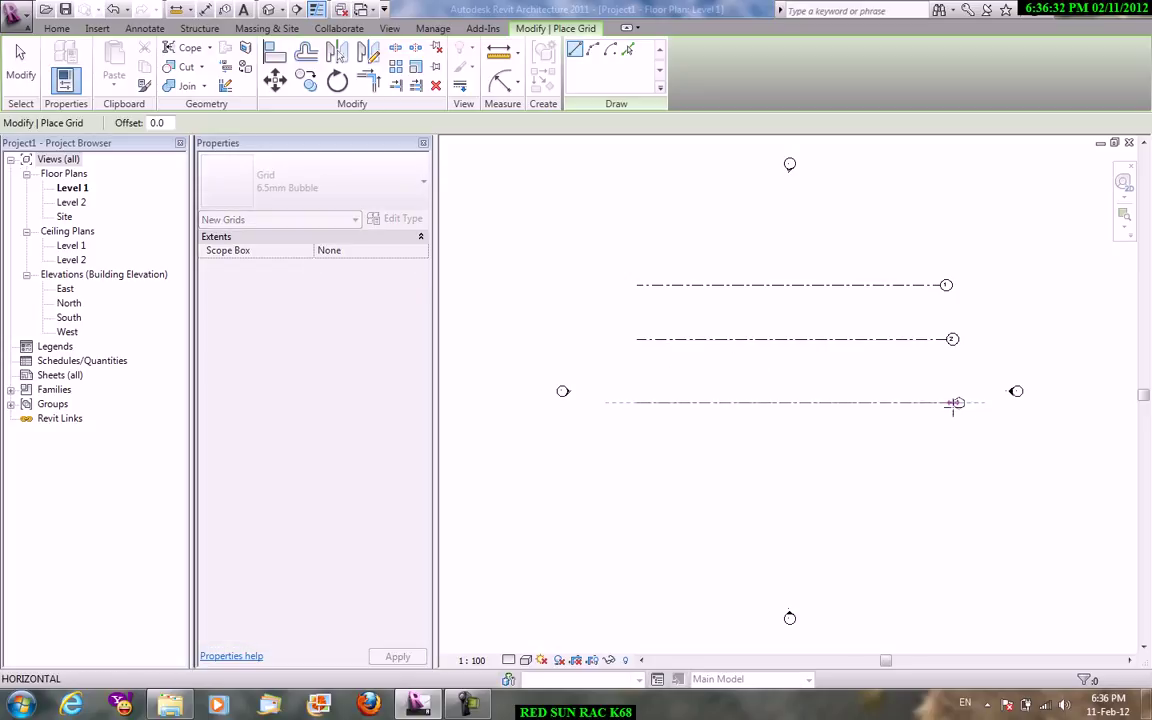
left_click(952, 402)
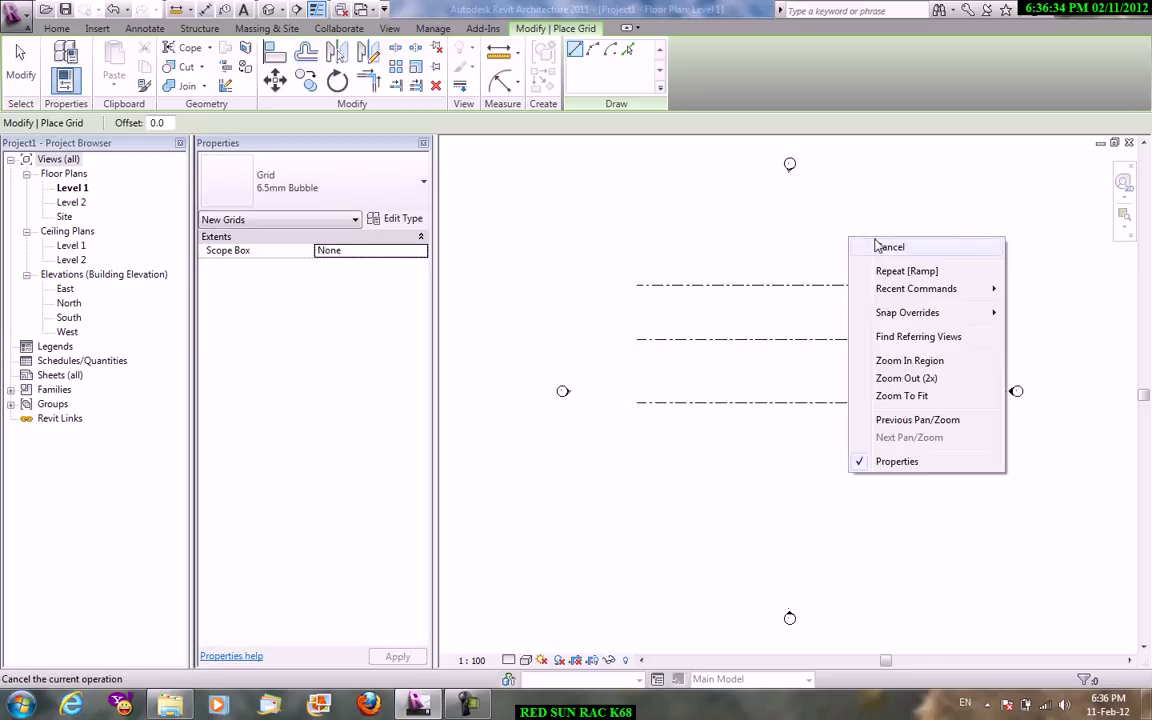
left_click(846, 237)
left_click(938, 287)
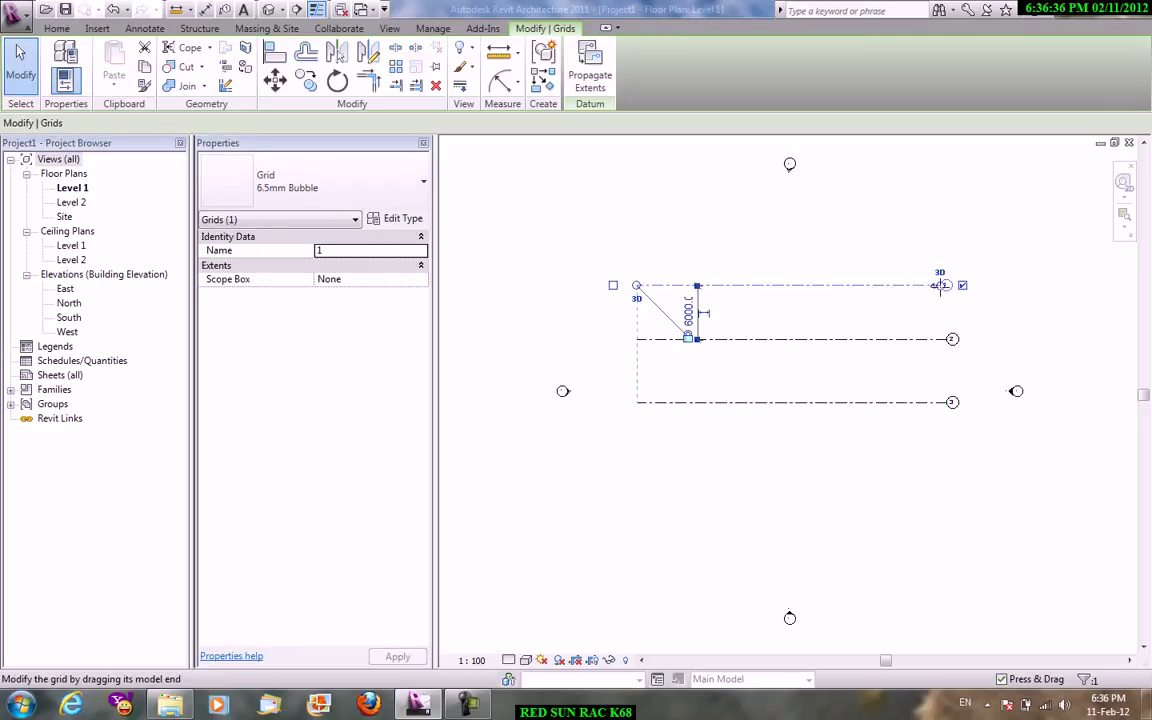
left_click(815, 273)
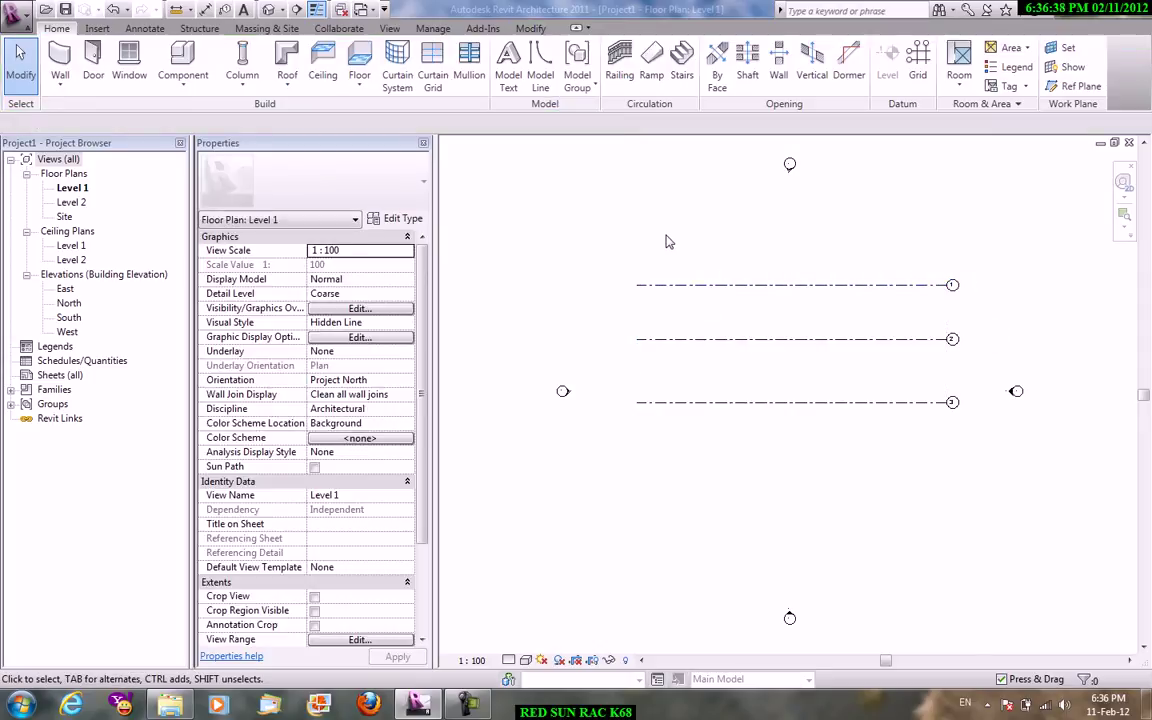
- Draw three vertical grid lines crossing grids 1–3, spaced 6000 and 5000 apart
key("g")
key("r")
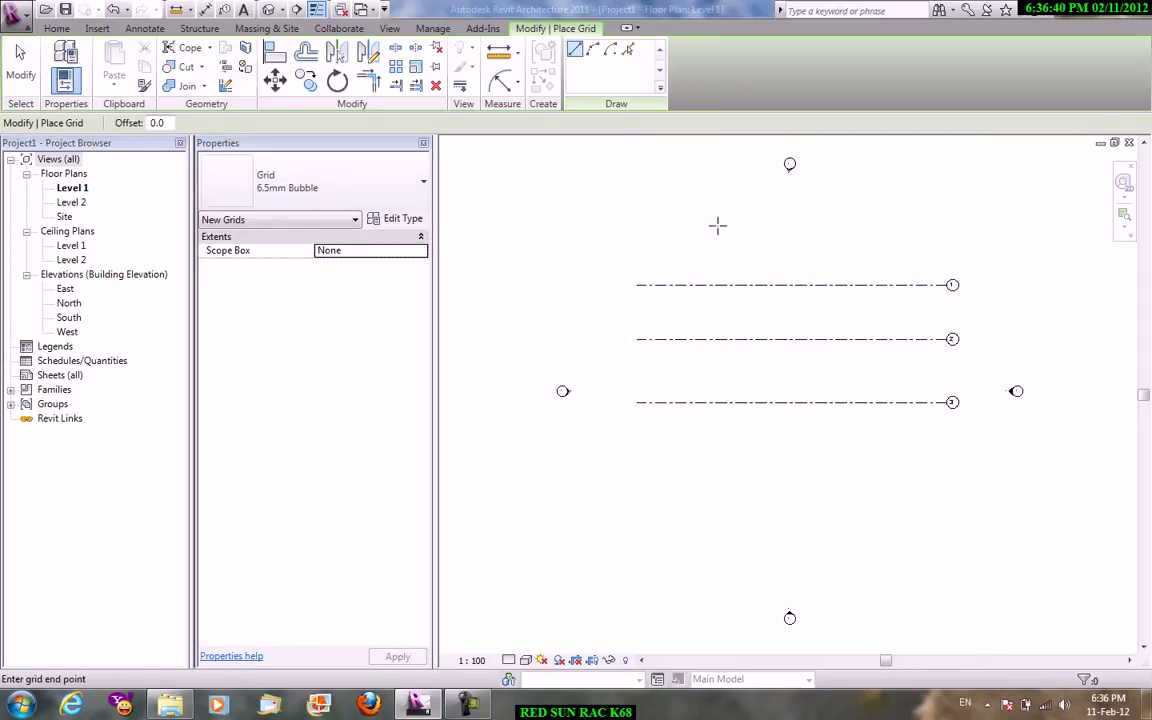
left_click(720, 222)
left_click(719, 483)
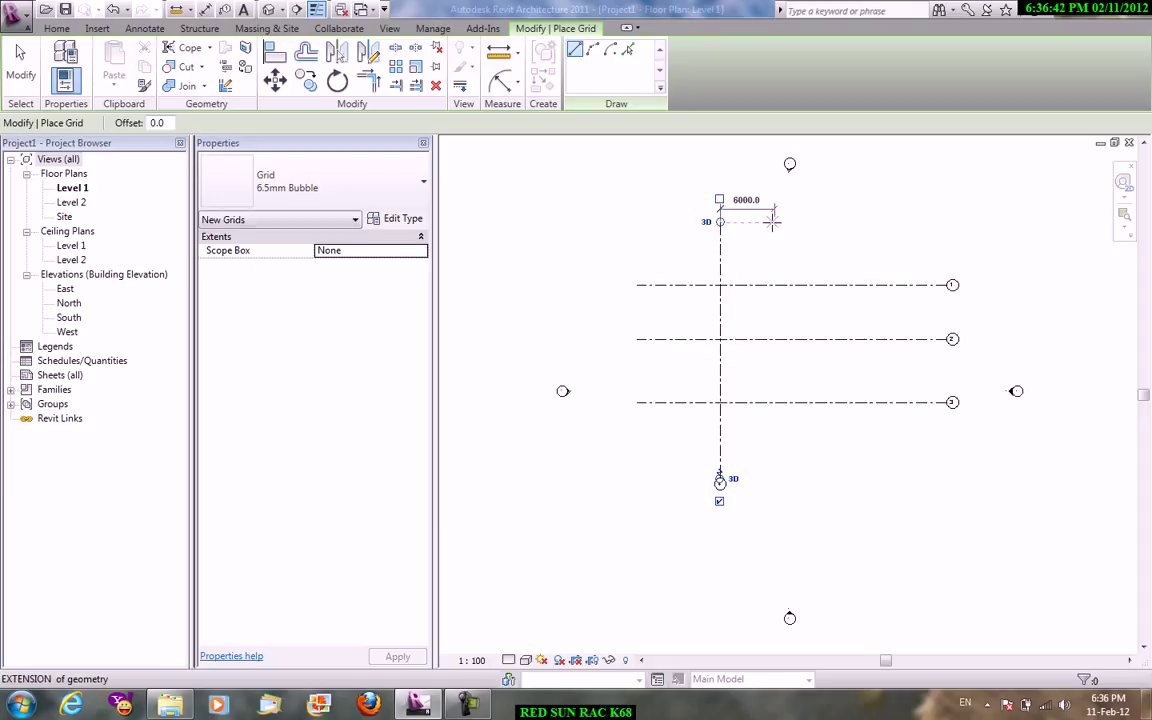
left_click(775, 222)
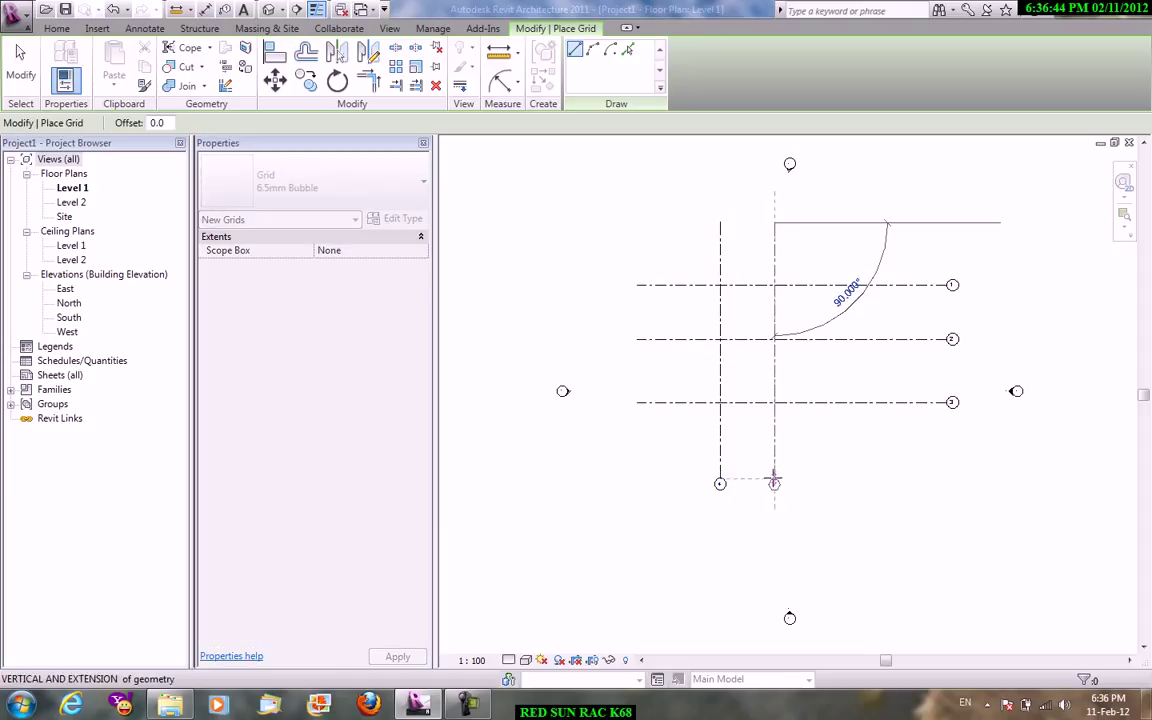
left_click(774, 483)
left_click(819, 221)
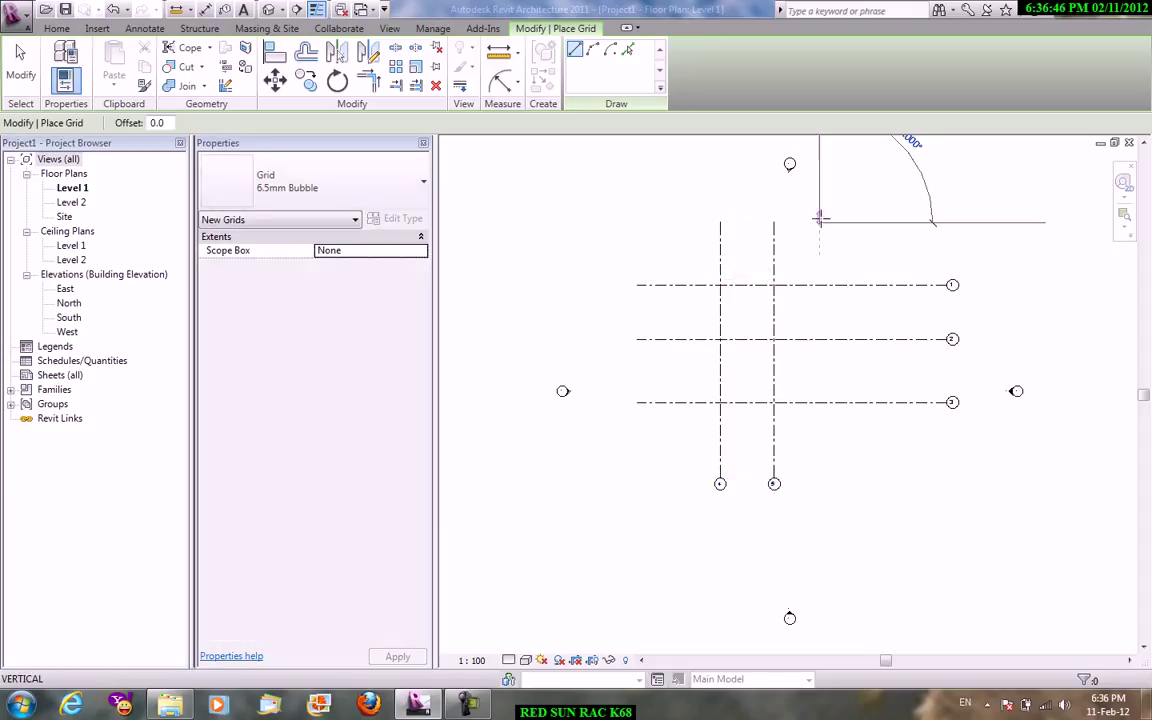
left_click(819, 477)
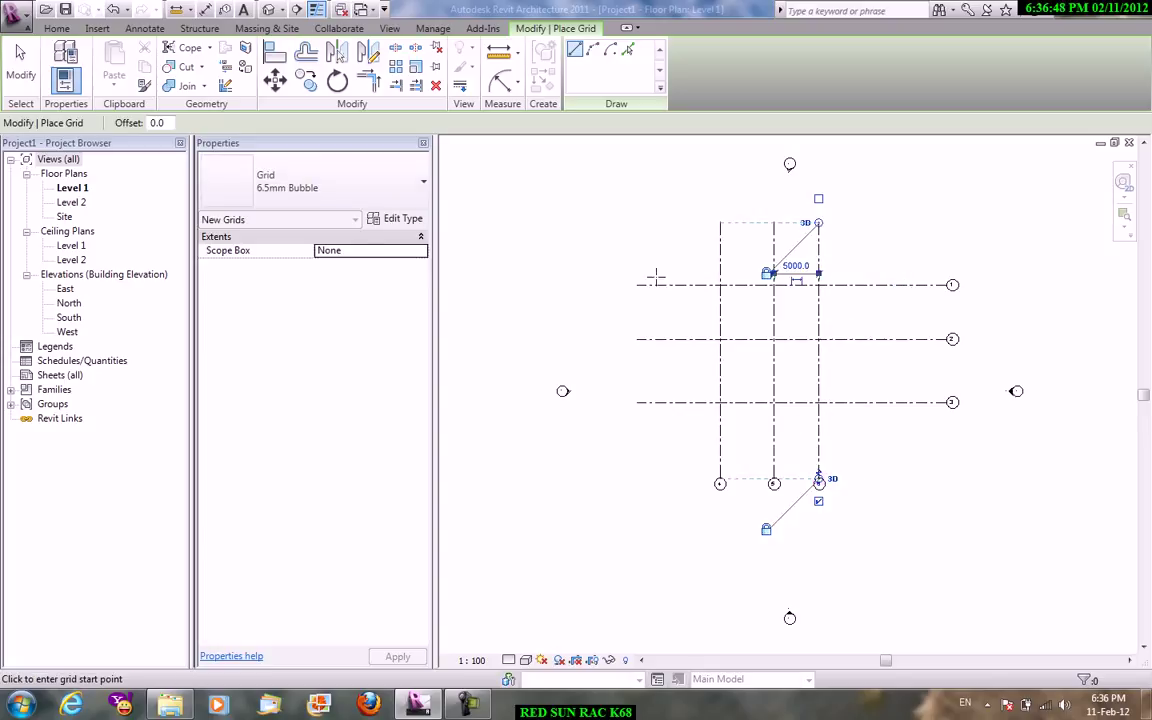
- End grid placement and nudge the middle vertical grid 5 slightly
right_click(625, 229)
right_click(656, 236)
left_click(700, 248)
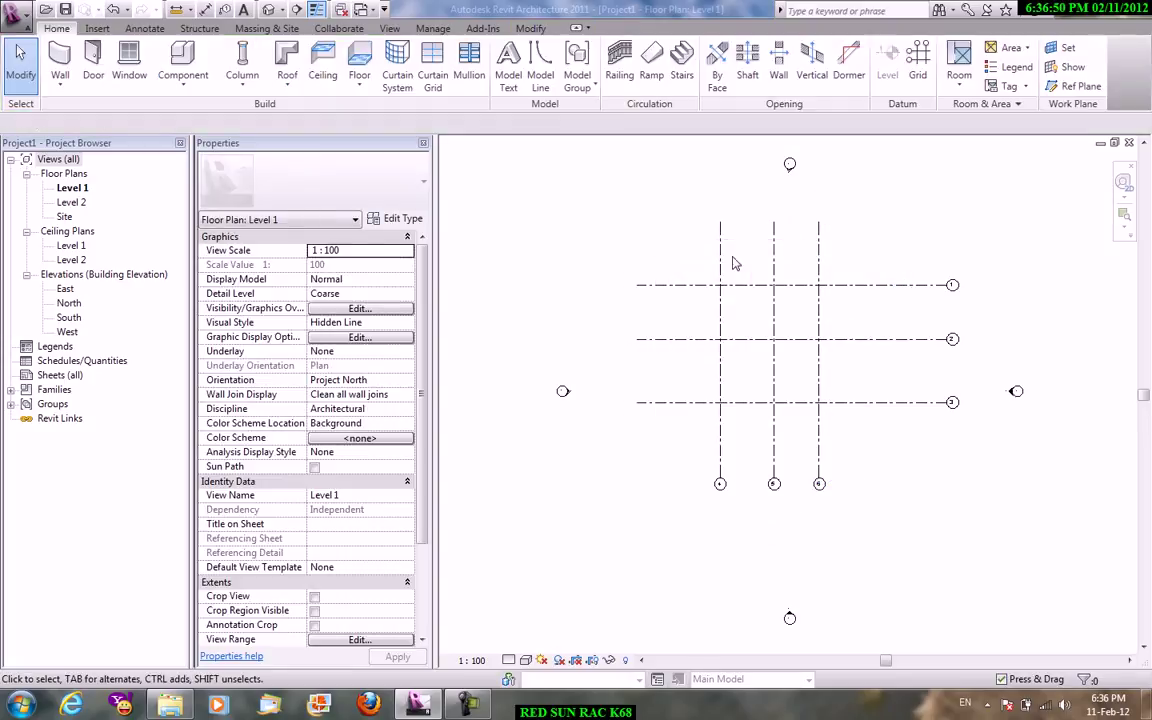
left_click(774, 255)
left_click(774, 250)
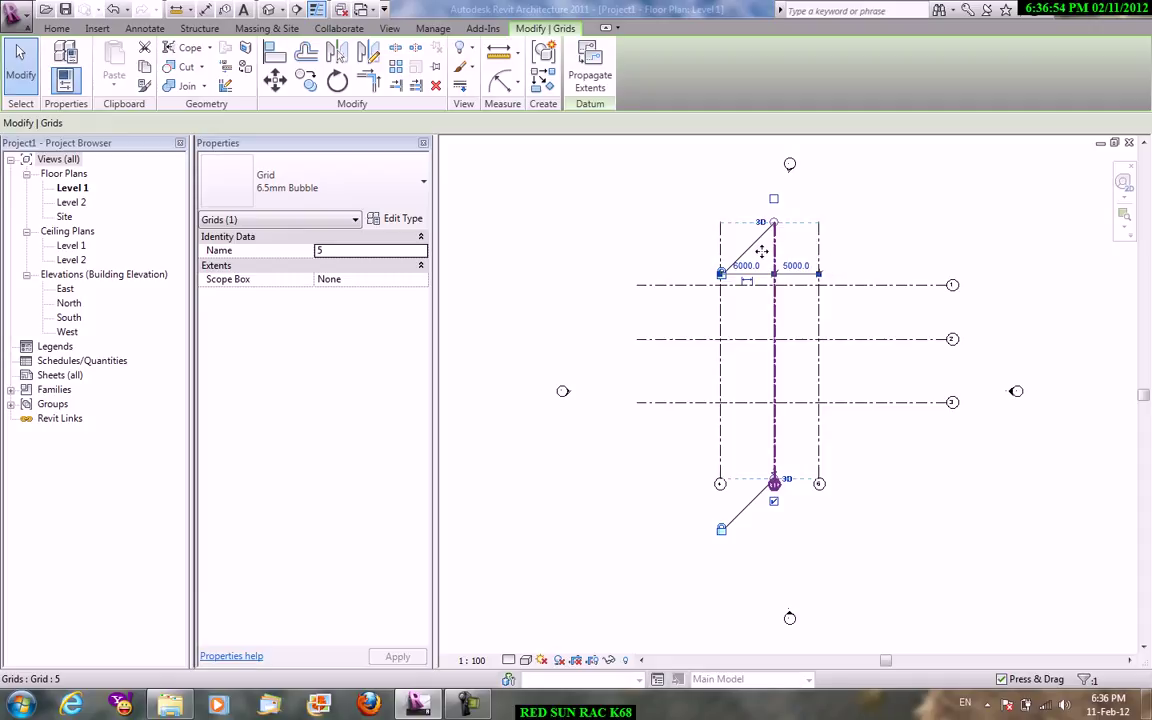
left_click_drag(762, 251, 771, 258)
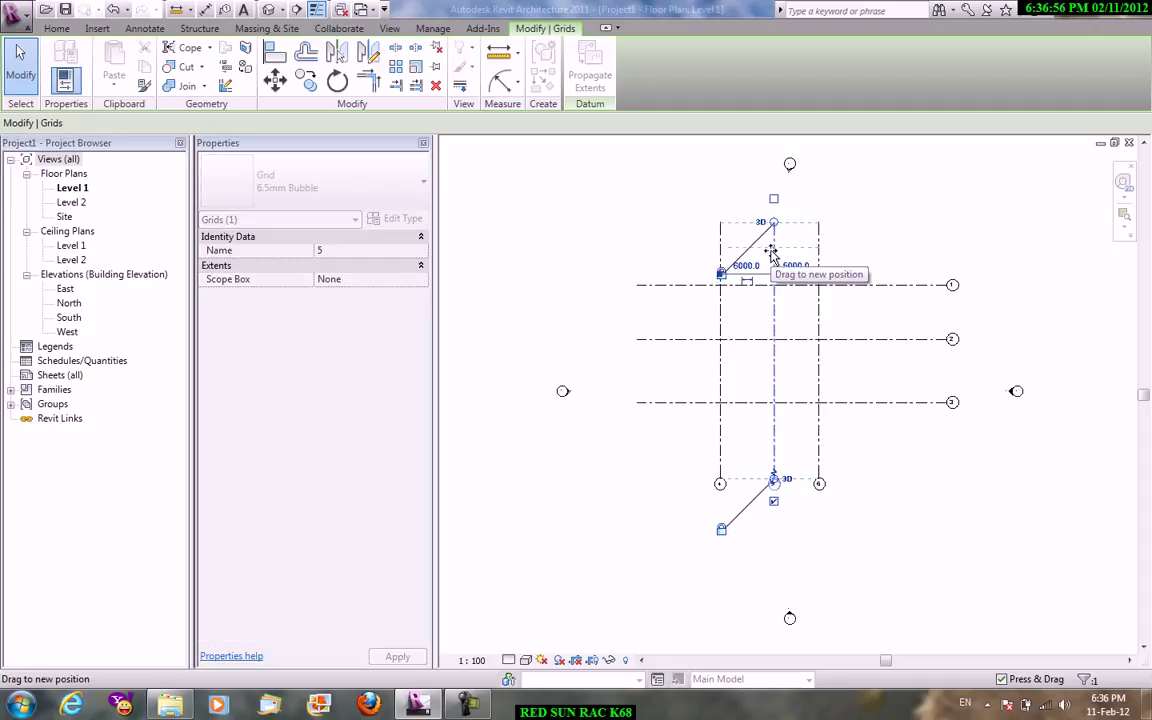
left_click(566, 186)
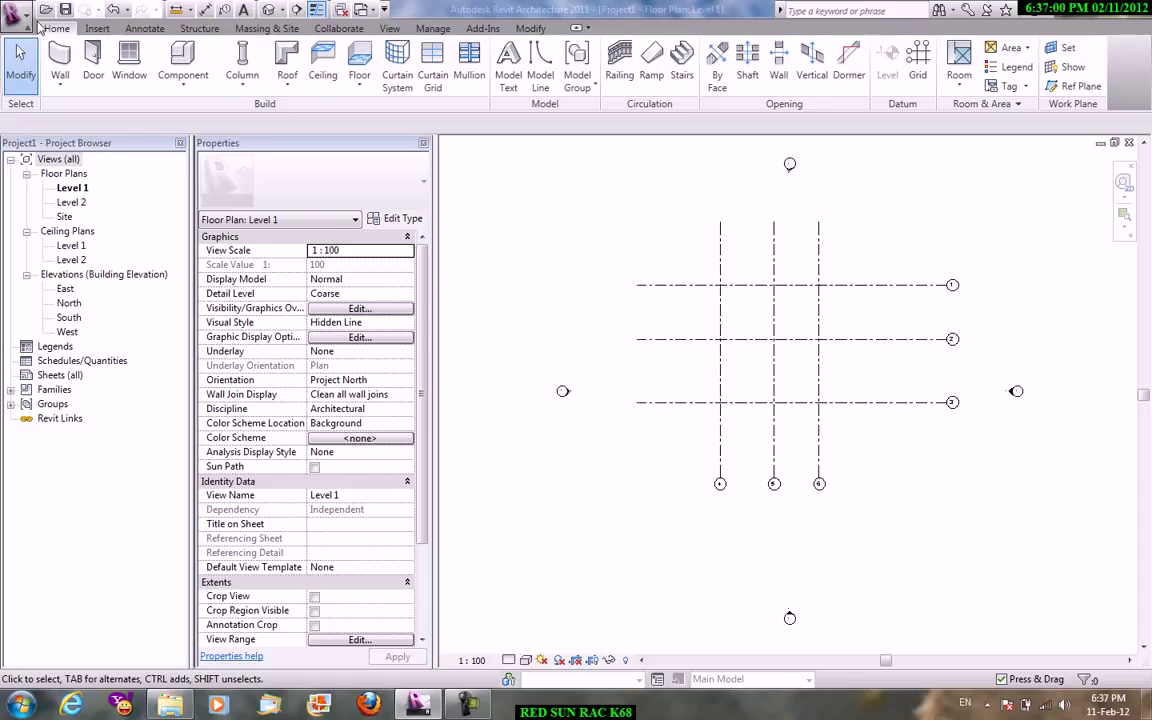
- Start a structural column, keeping Top Release Pinned and Top Vertical Projection Auto-detect
left_click(242, 97)
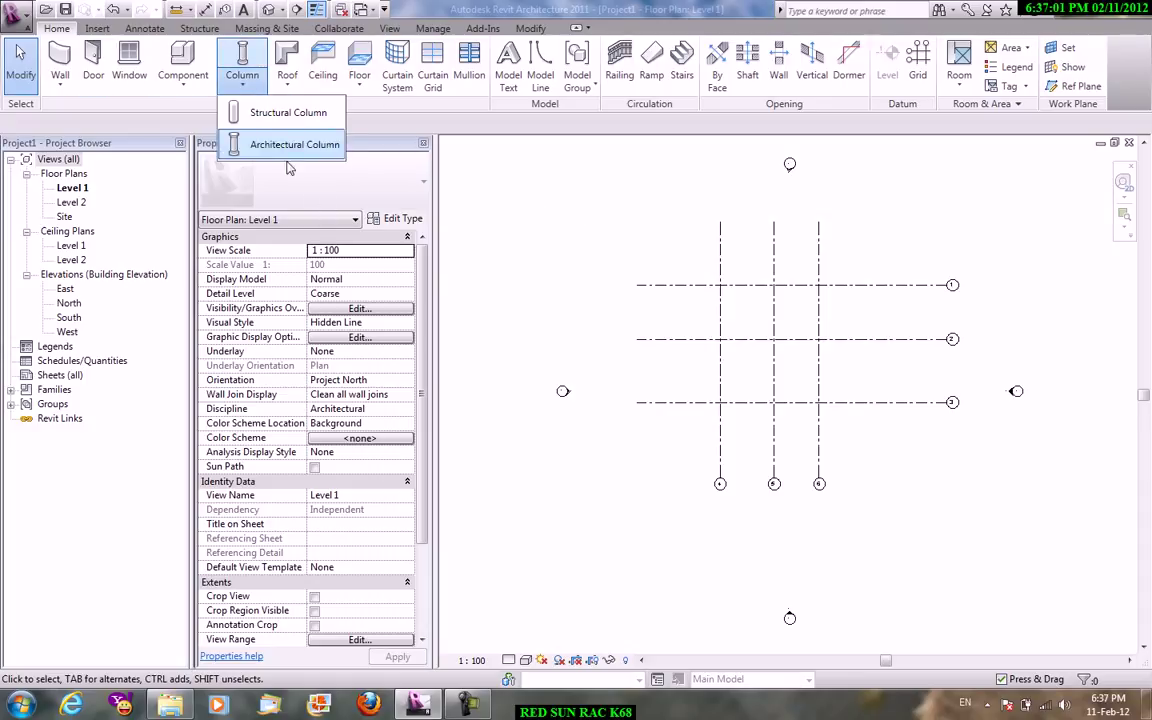
left_click(266, 113)
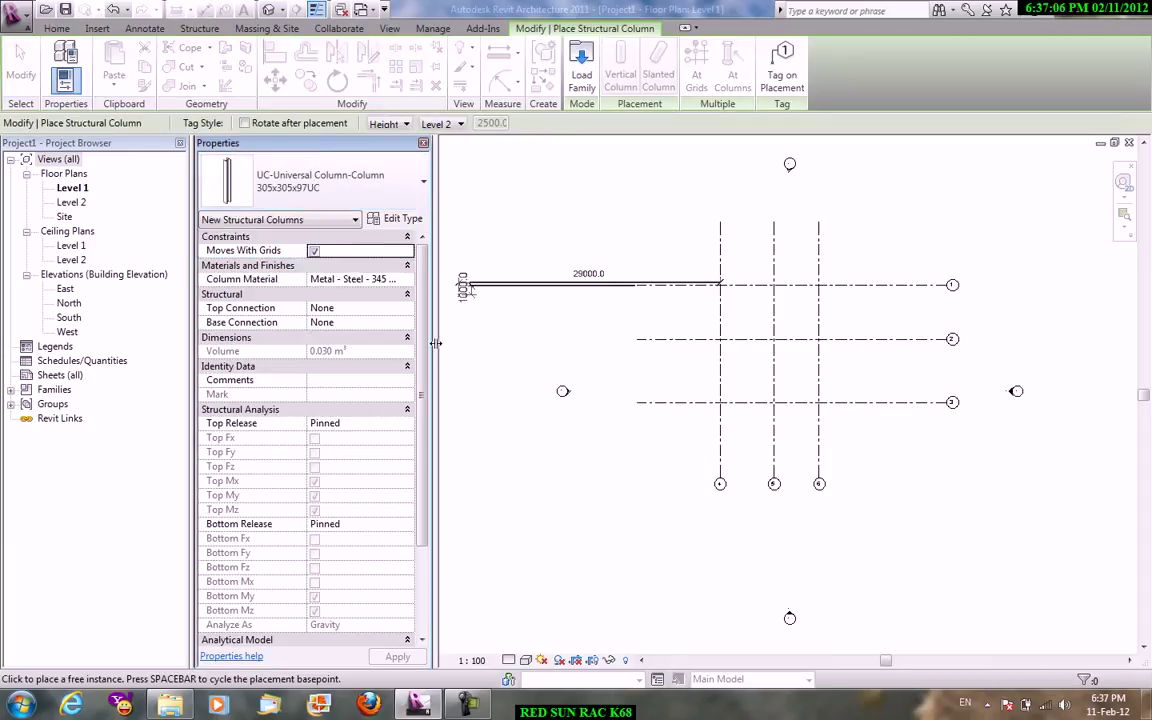
left_click_drag(426, 341, 426, 429)
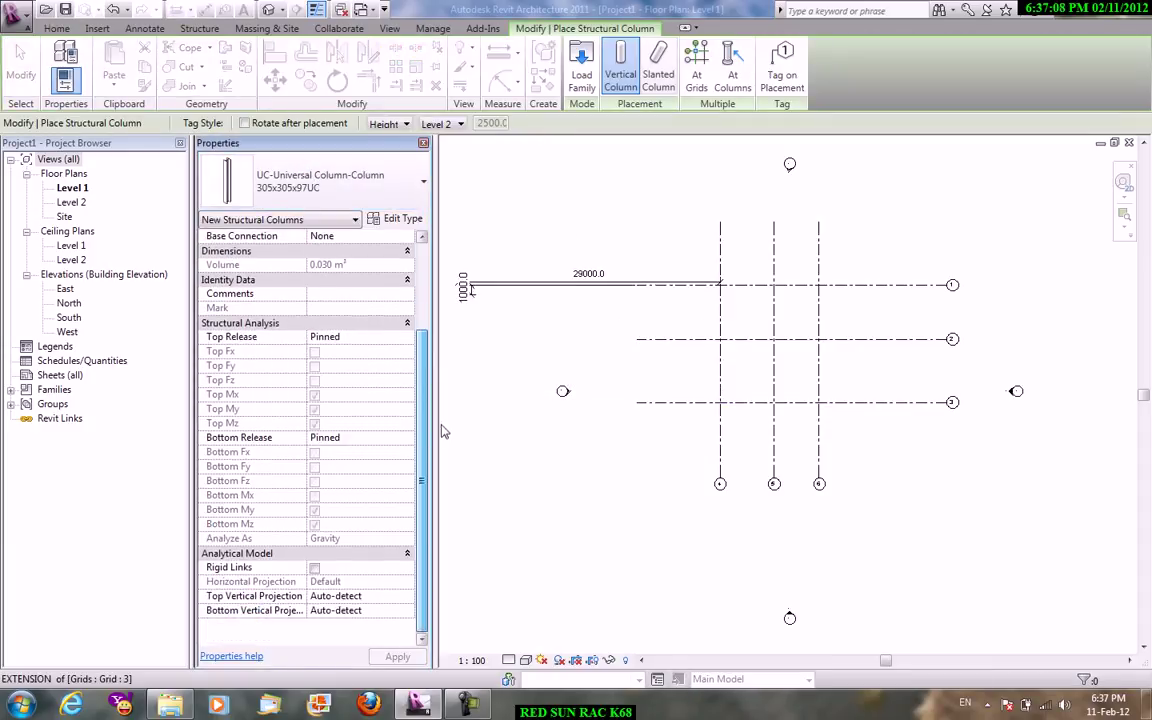
left_click(222, 337)
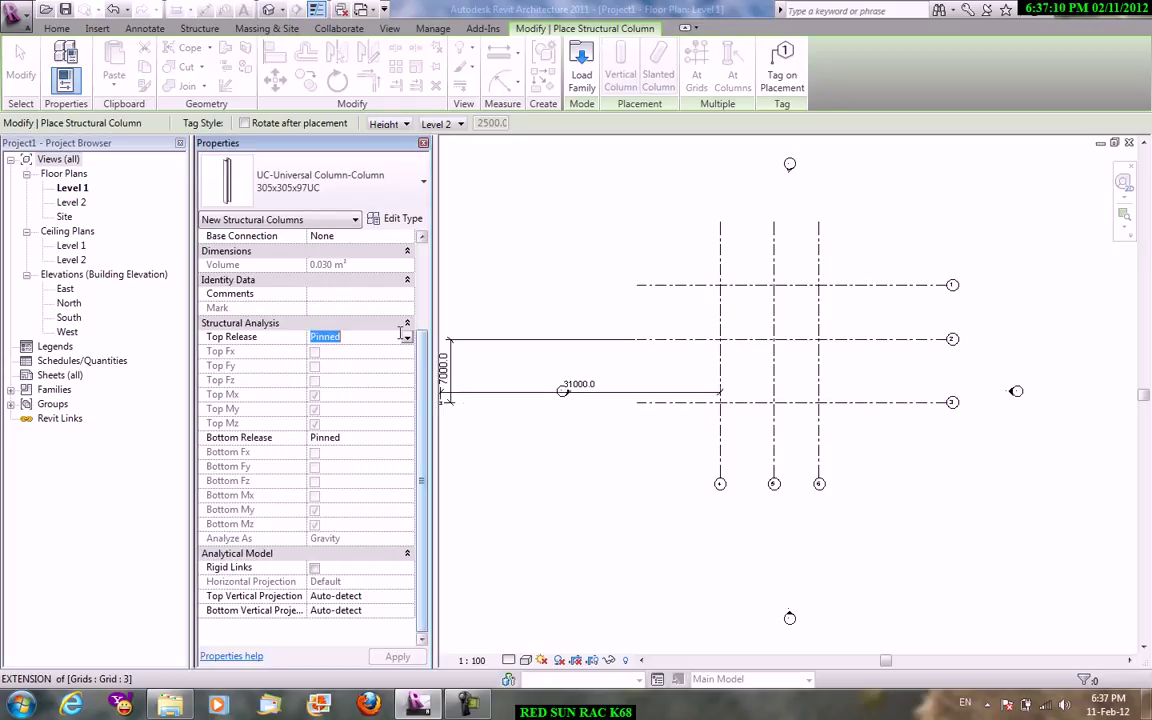
left_click(407, 339)
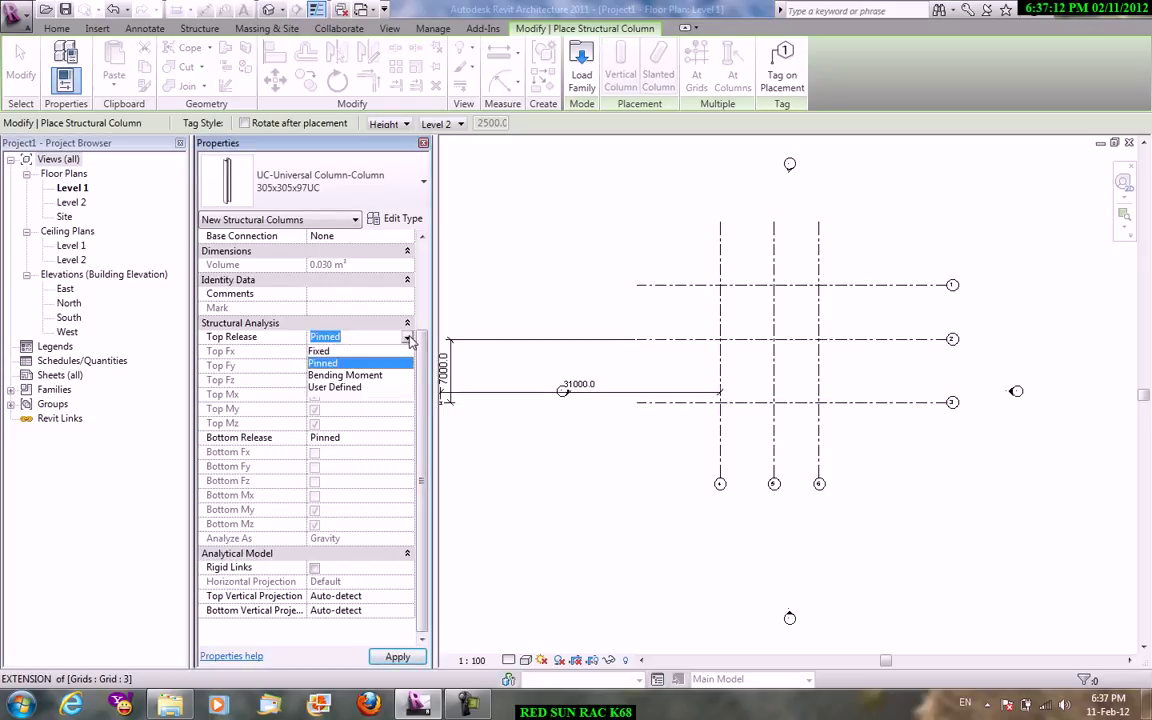
left_click(407, 339)
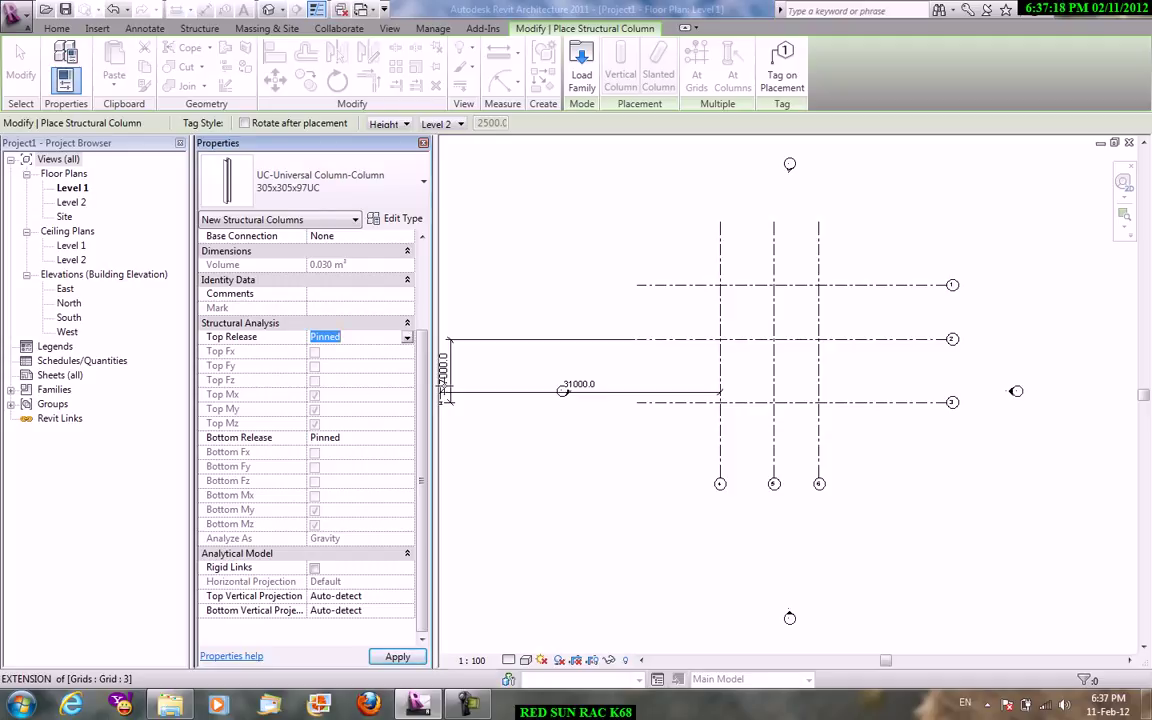
left_click(563, 390)
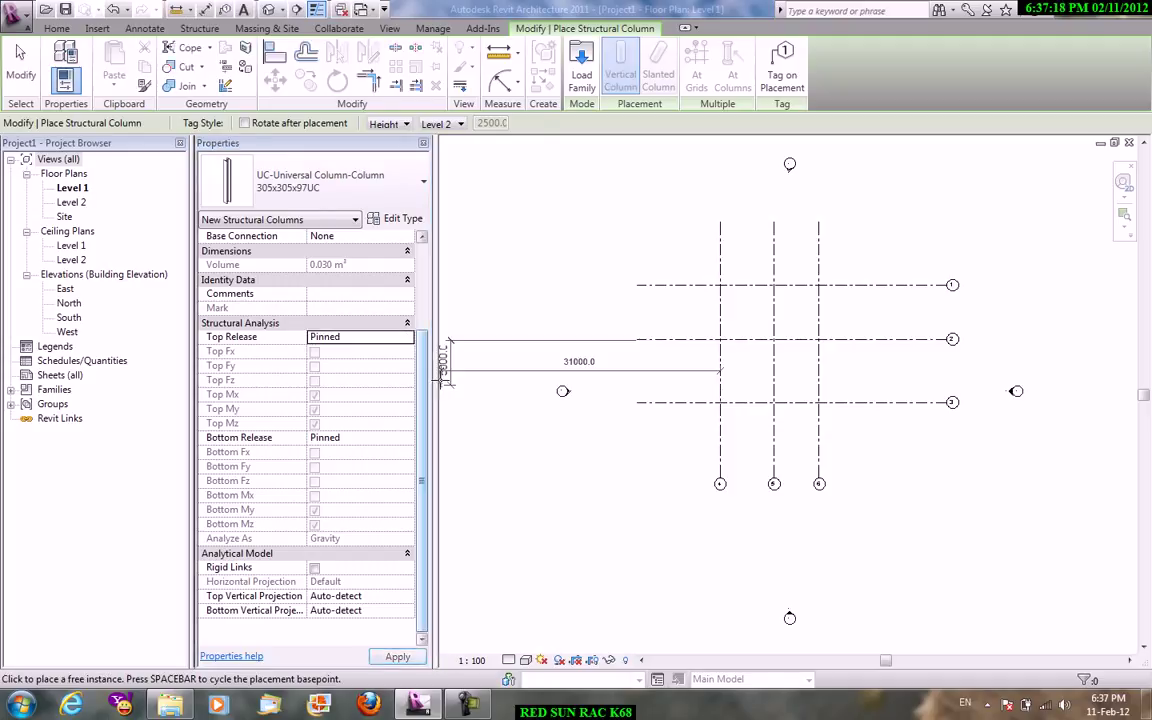
left_click(406, 597)
left_click(406, 603)
- Cancel column placement without placing any column
right_click(505, 210)
left_click(537, 216)
right_click(497, 200)
left_click(549, 222)
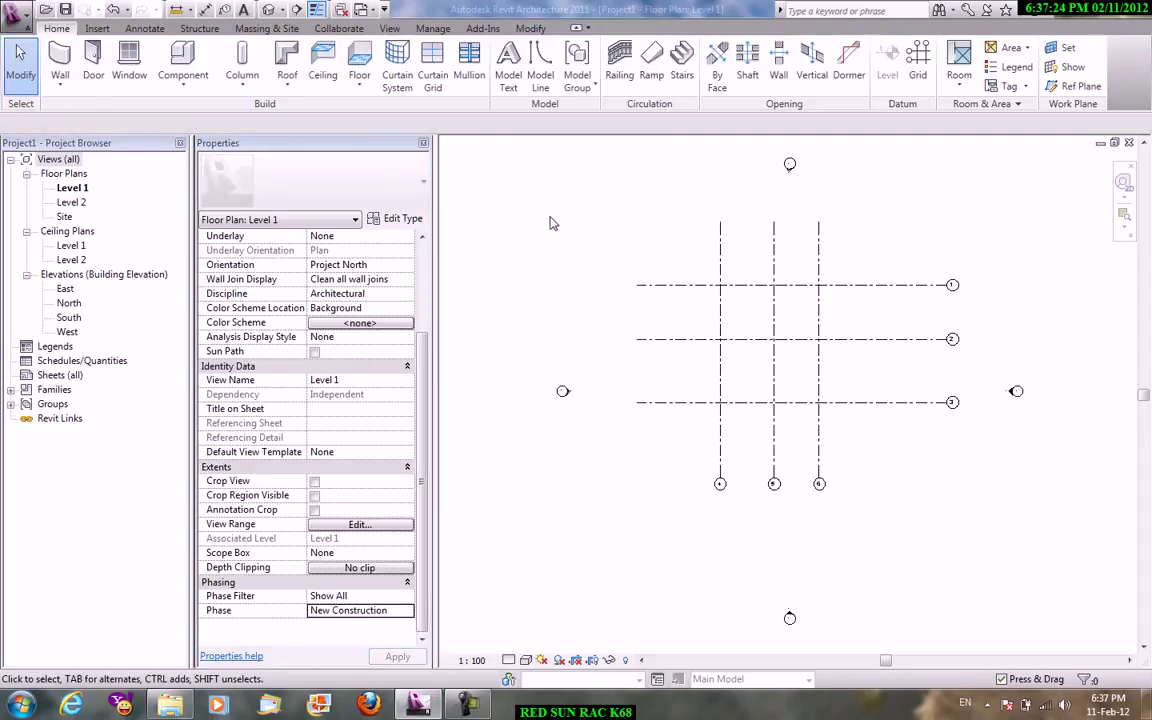
left_click(228, 88)
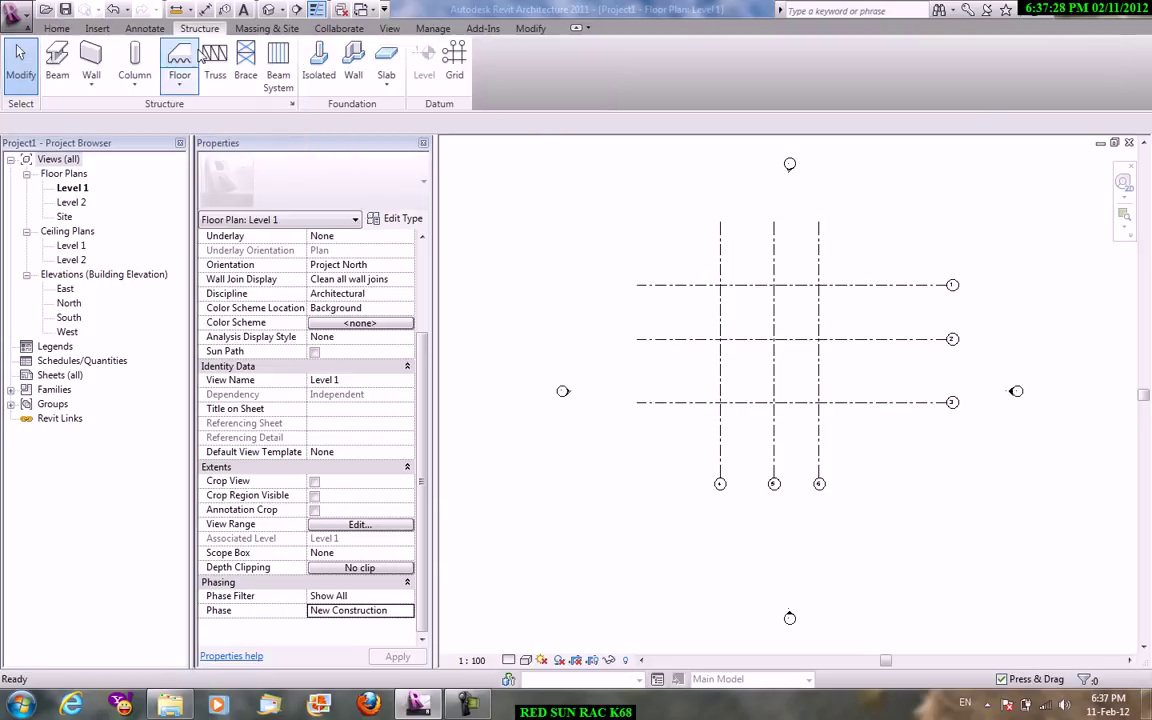
- Start the Structural Column tool and check which column types are loaded
left_click(199, 28)
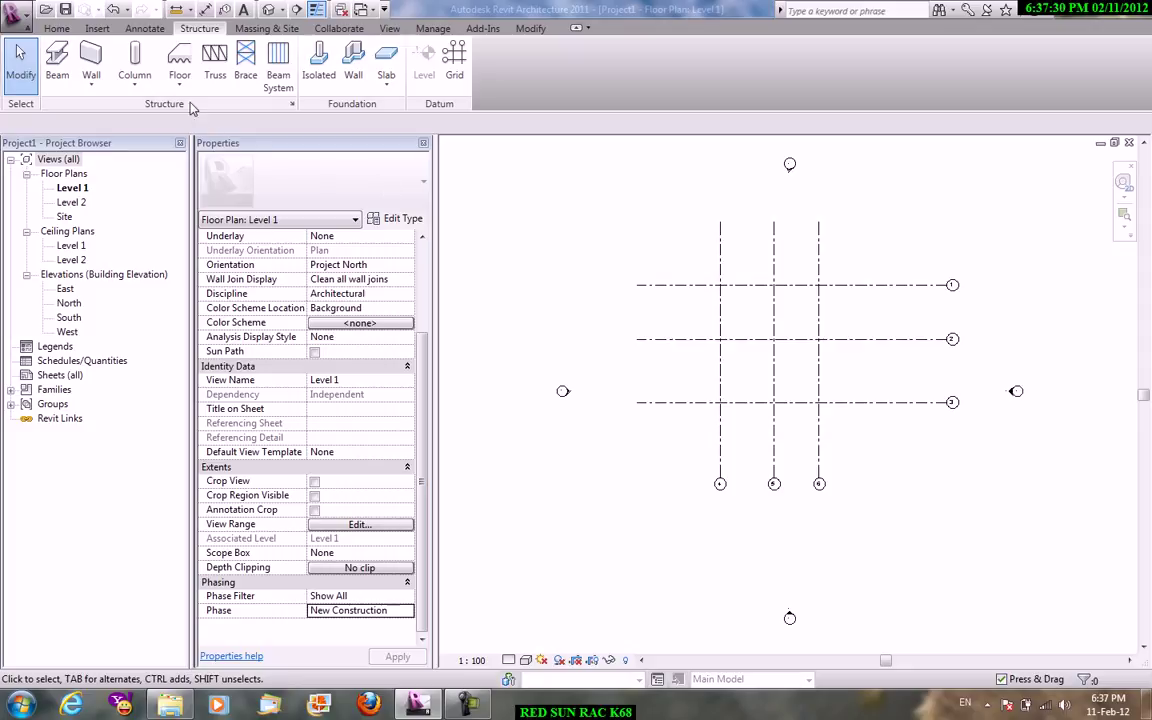
left_click(134, 70)
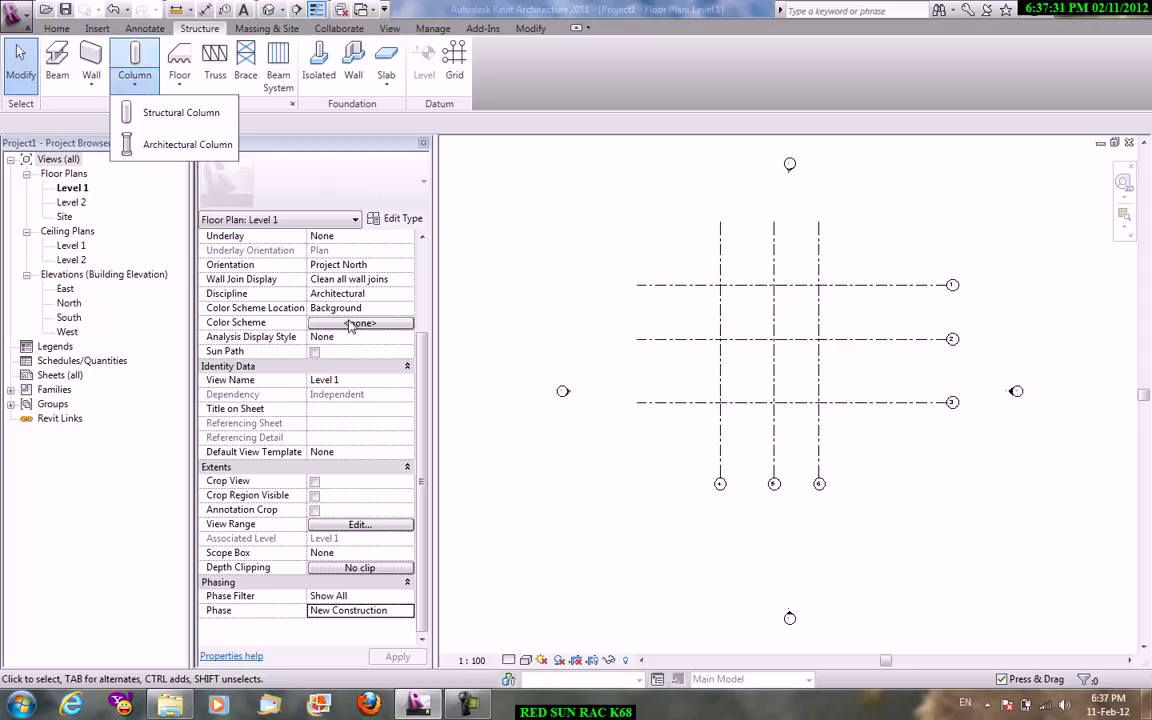
left_click(180, 113)
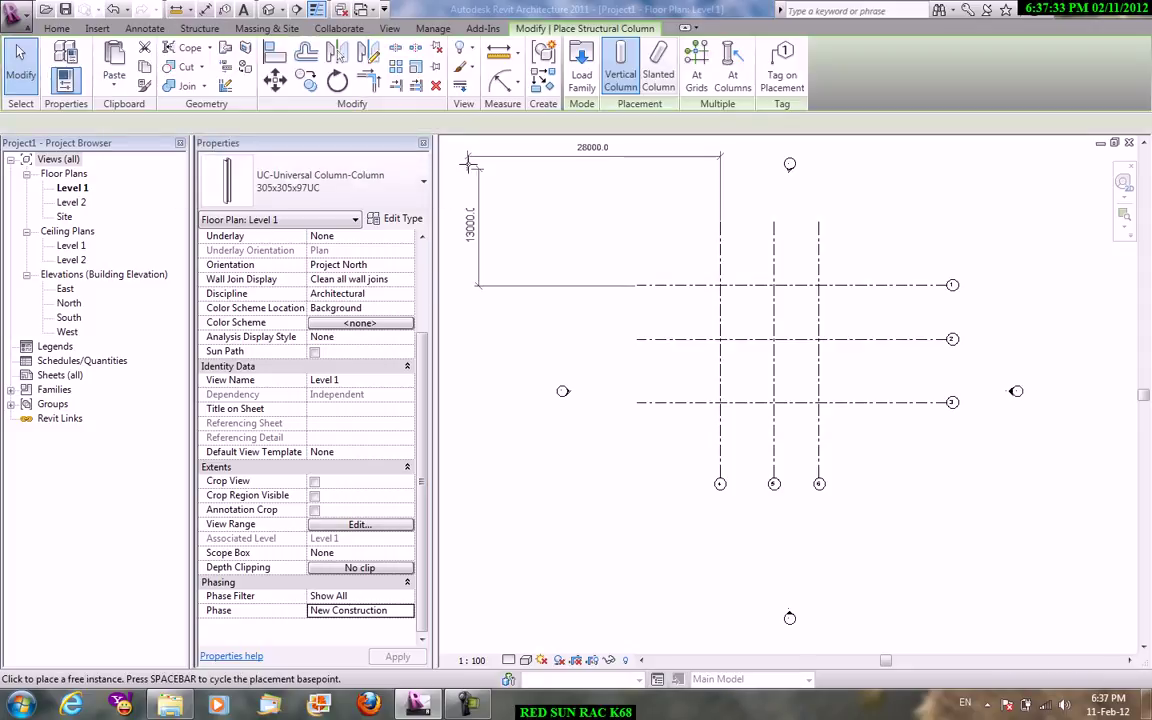
left_click(313, 182)
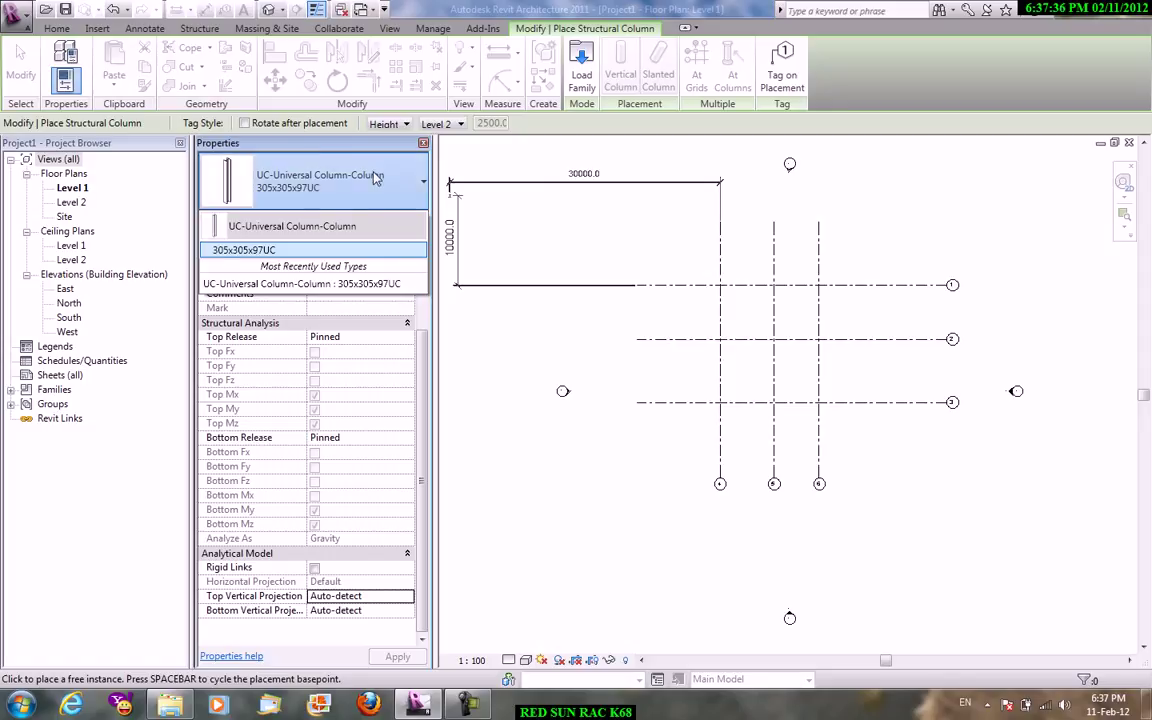
left_click(313, 185)
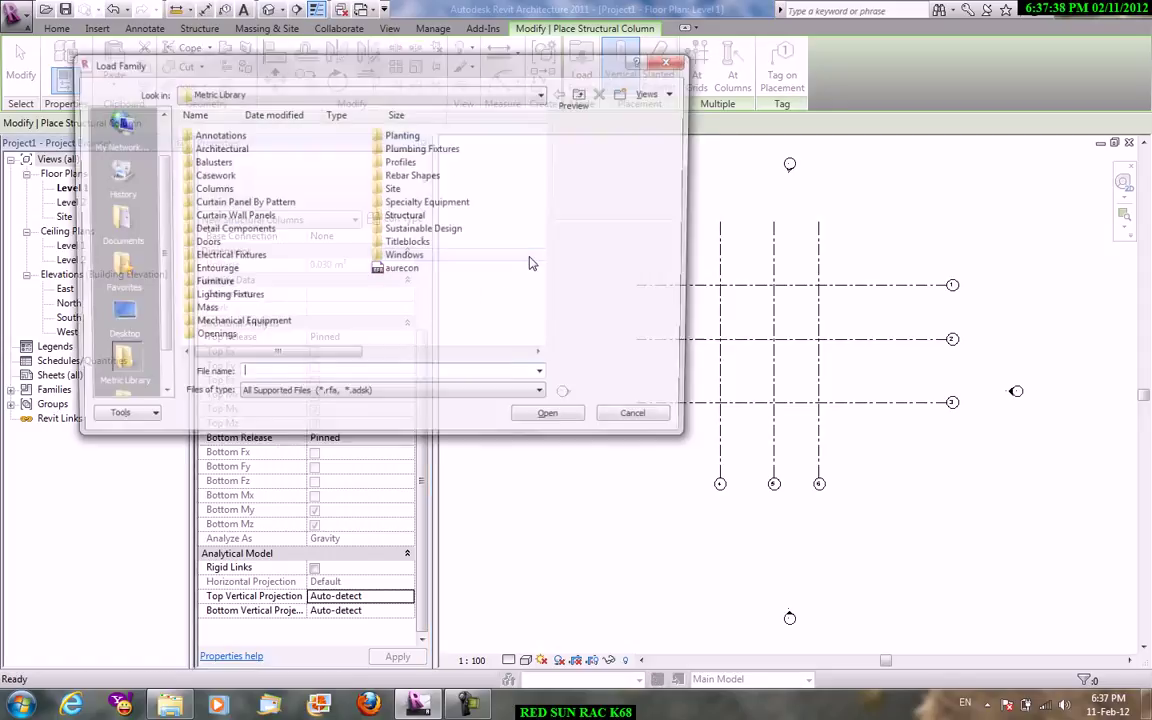
- Browse the Structural > Columns > Light Gauge Steel families in the Load Family dialog
double_click(409, 222)
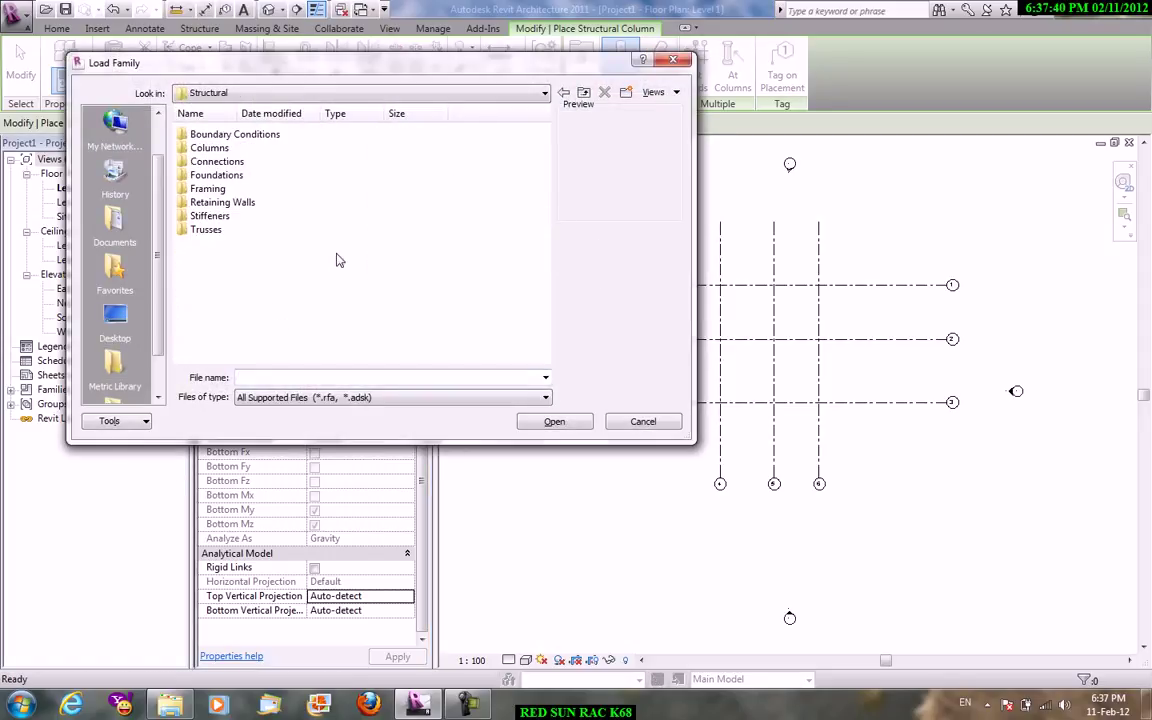
double_click(212, 148)
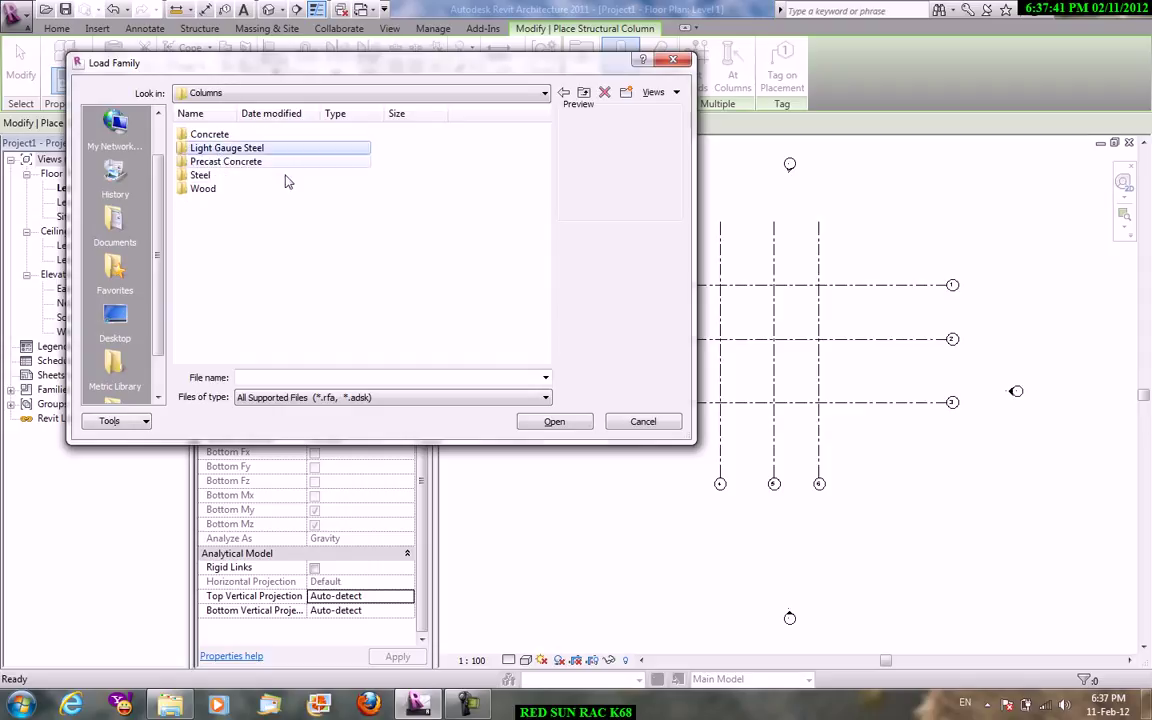
double_click(224, 152)
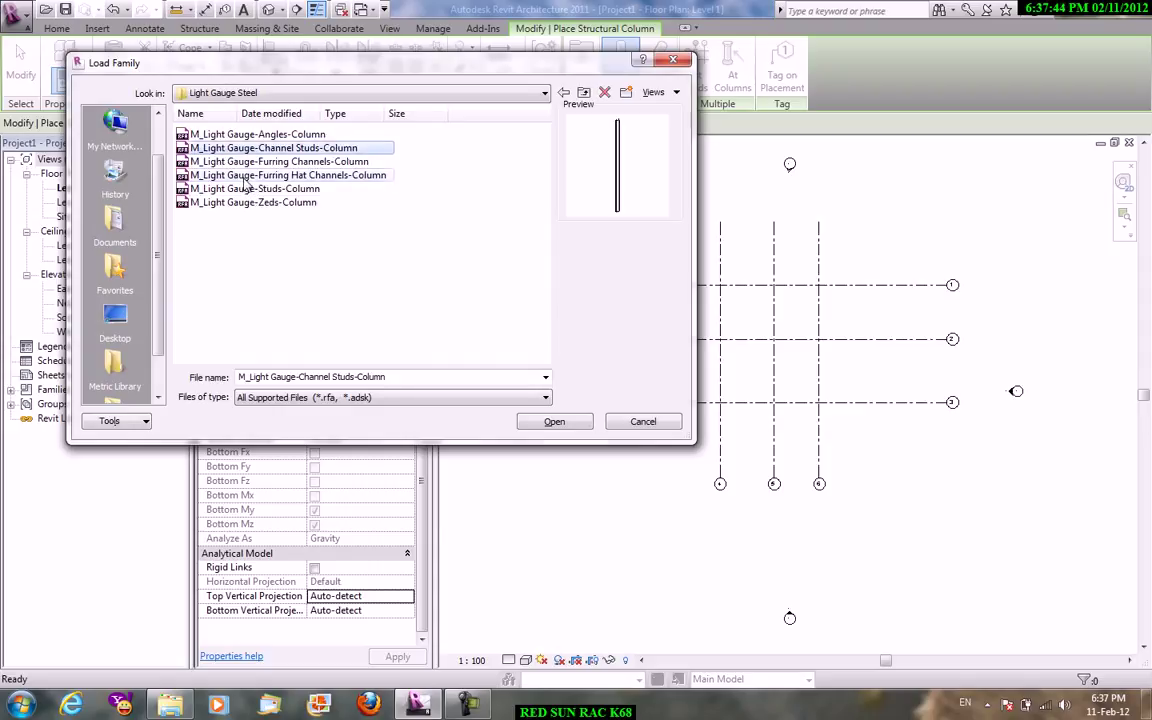
left_click(228, 188)
left_click(228, 161)
left_click(228, 147)
left_click(228, 134)
left_click(584, 93)
- Preview the concrete column families, including the round and rectangular drop-cap columns
double_click(208, 134)
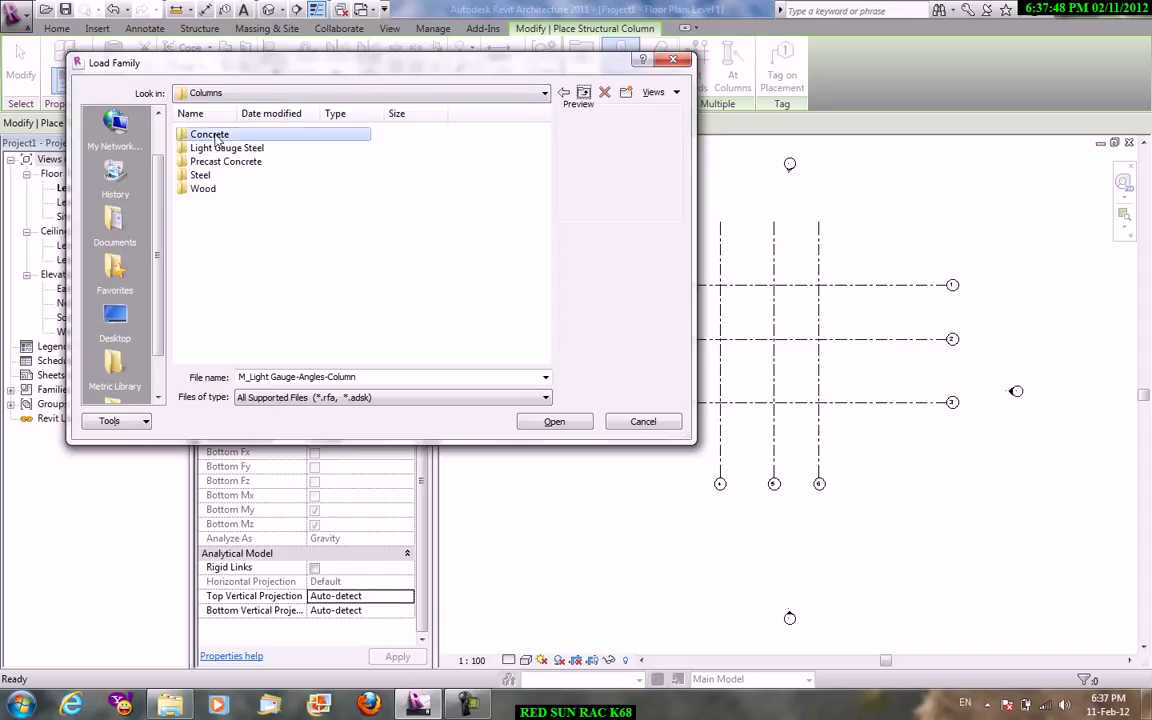
left_click(238, 136)
left_click(244, 163)
left_click(240, 177)
left_click(258, 189)
left_click(250, 161)
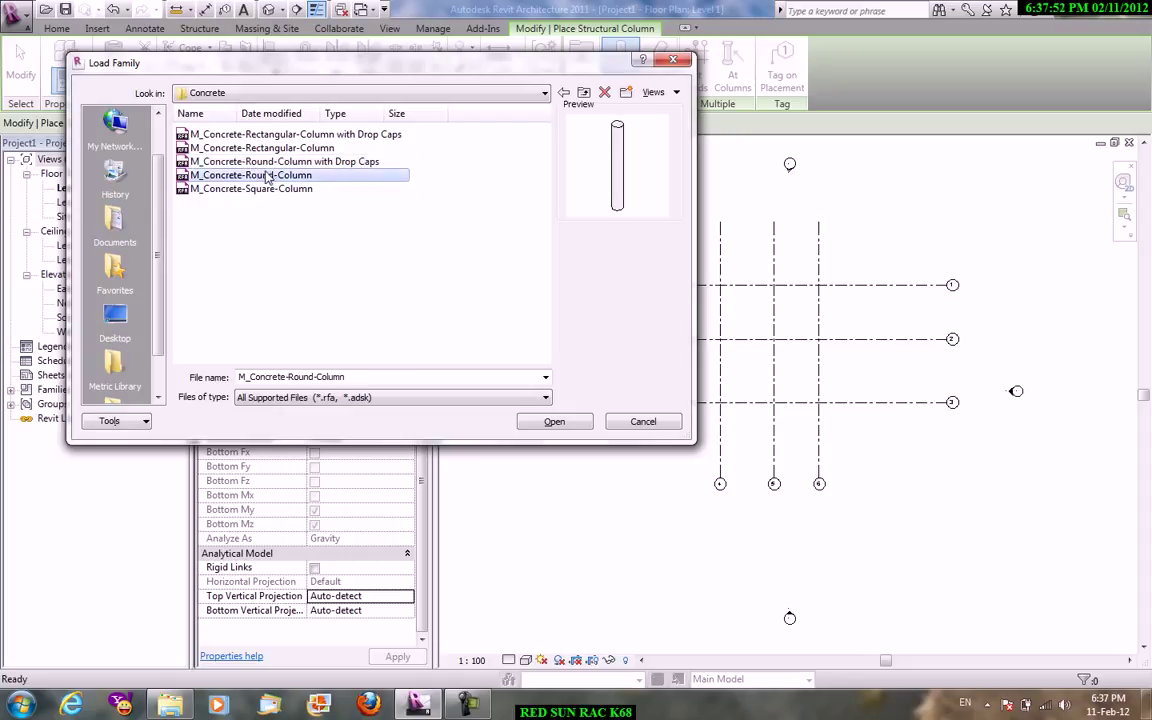
left_click(265, 148)
left_click(280, 134)
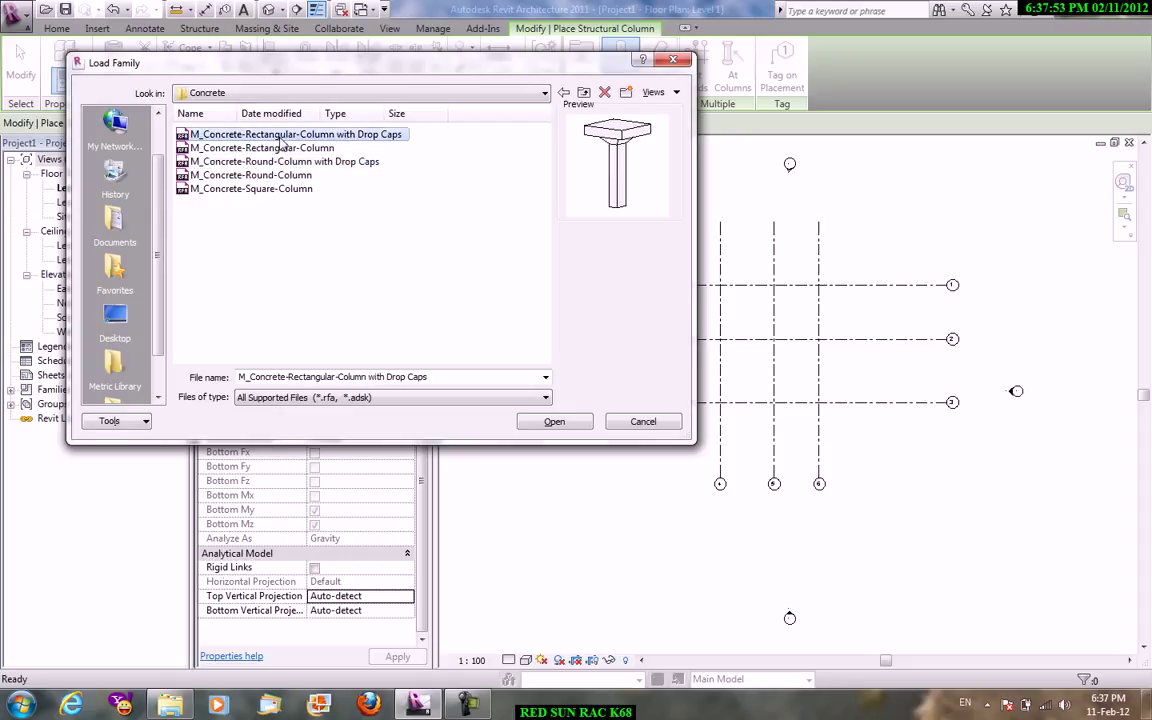
left_click(584, 92)
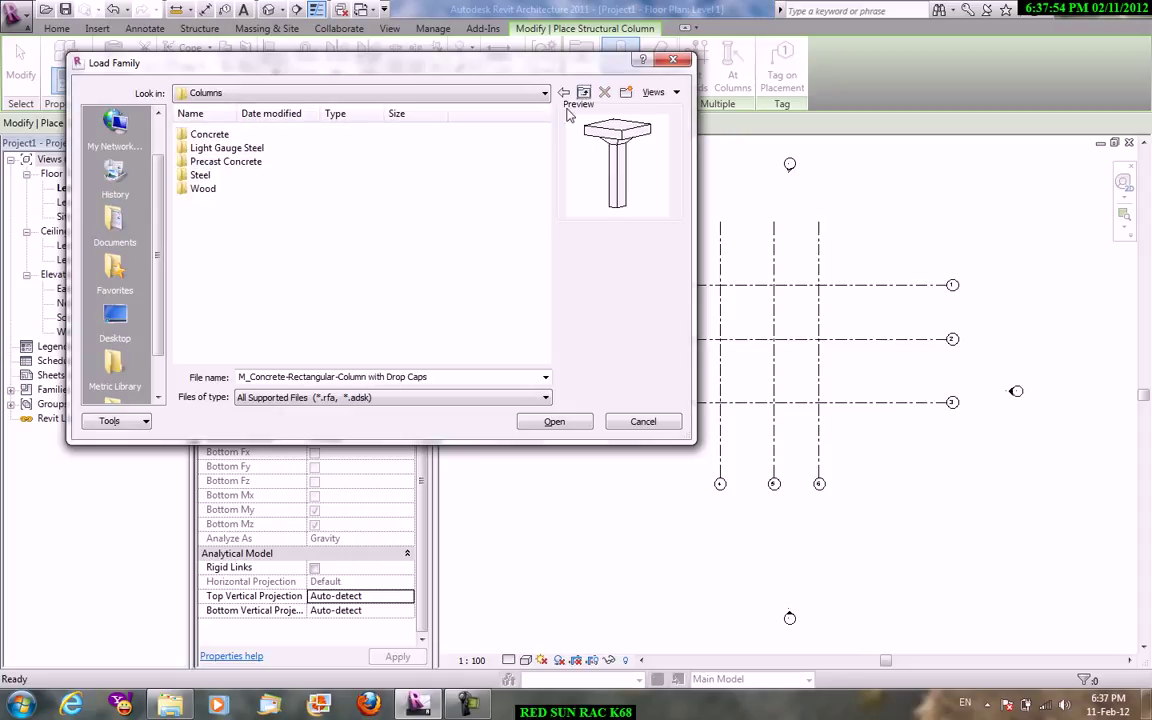
- Preview the steel column families such as bearing pile, channel, universal beam and universal column
double_click(203, 175)
left_click(287, 176)
left_click(276, 189)
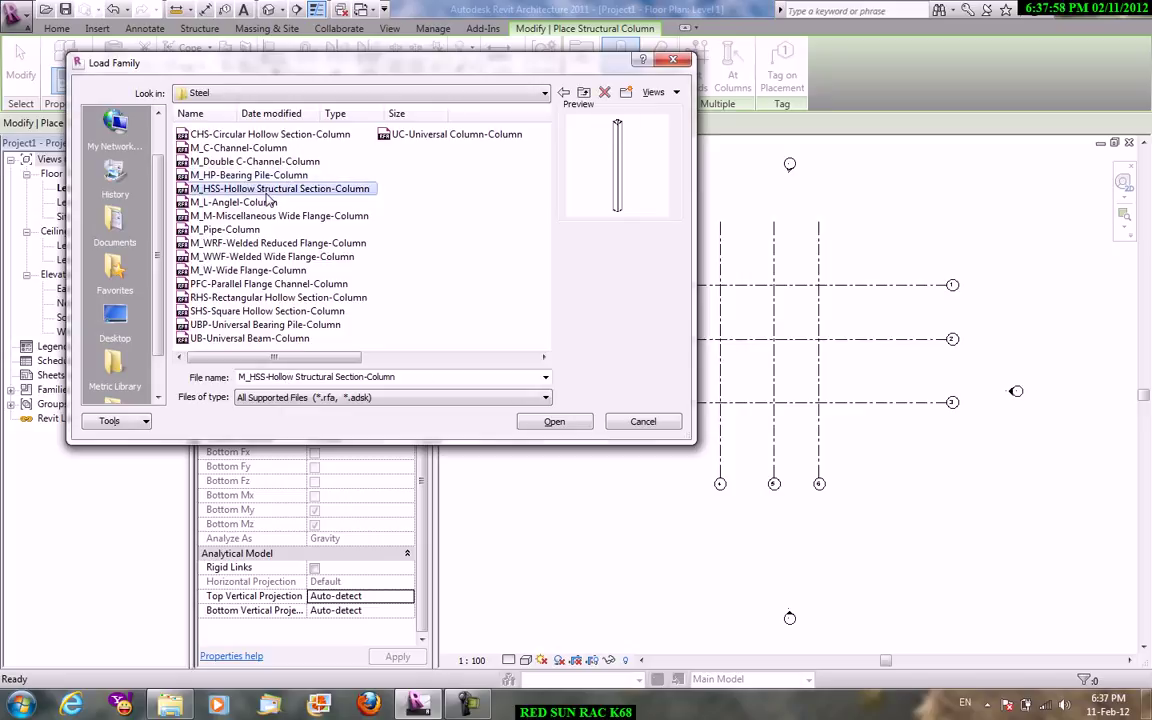
left_click(274, 257)
left_click(278, 285)
left_click(286, 312)
left_click(289, 325)
left_click(279, 340)
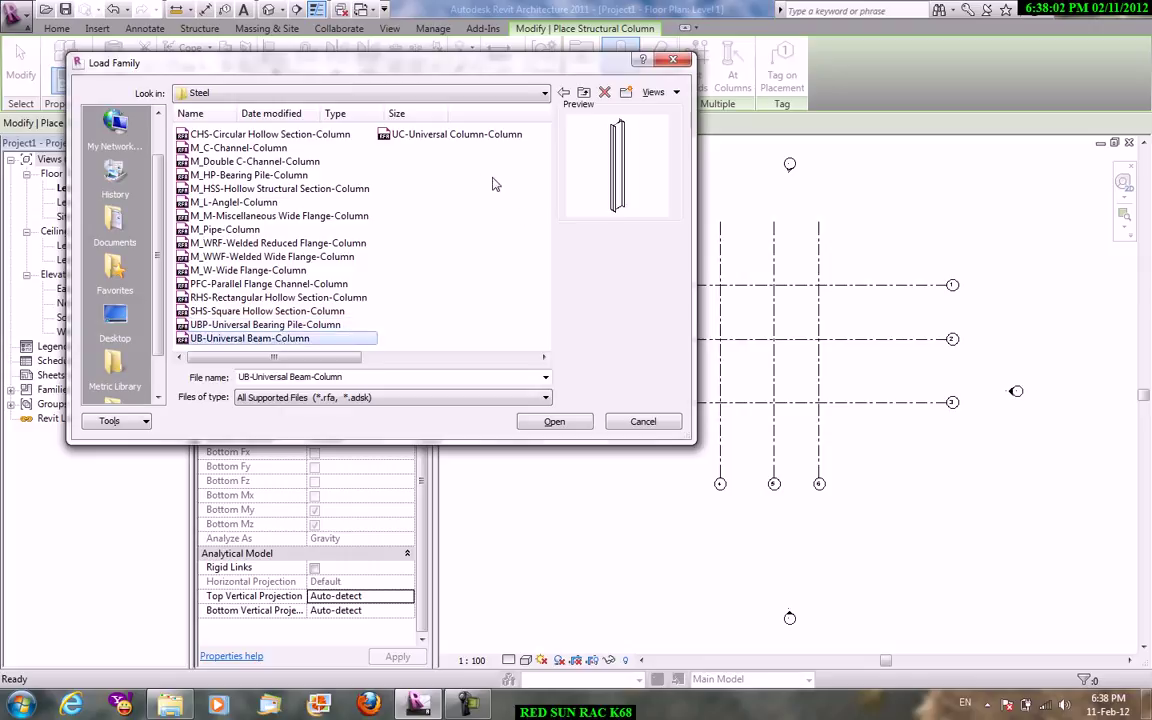
left_click(447, 136)
left_click(262, 175)
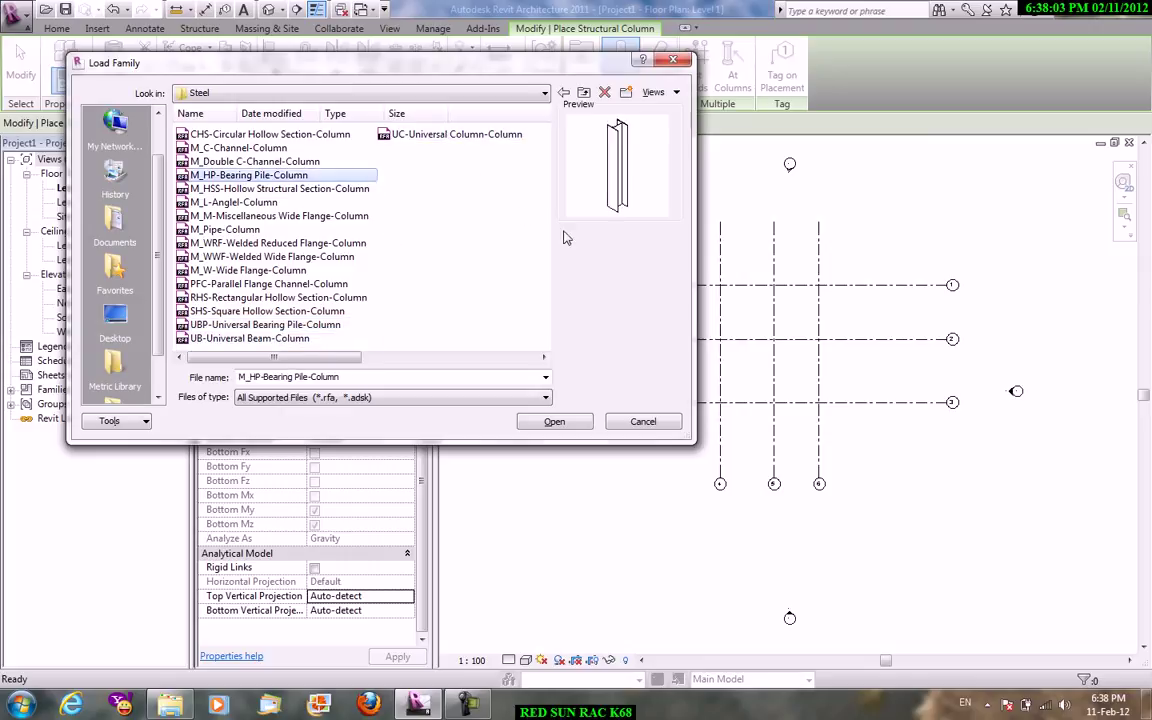
left_click(584, 93)
- Load the M_Concrete-Rectangular-Column family from the Concrete folder
double_click(236, 135)
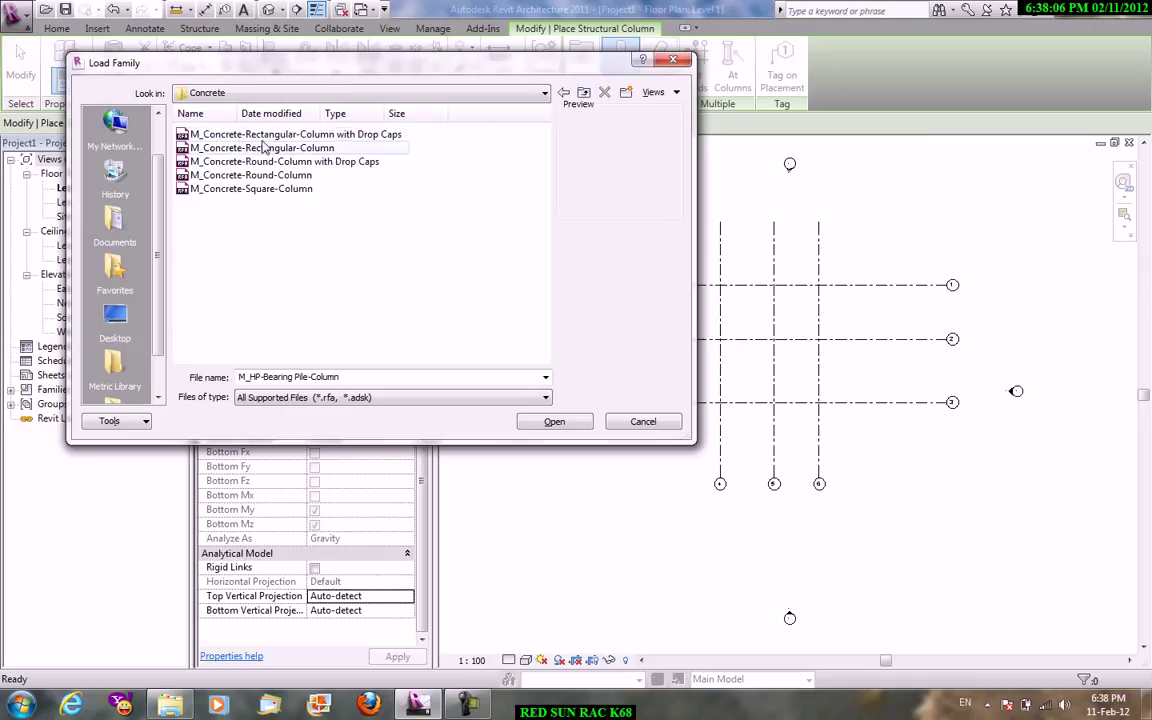
left_click(265, 150)
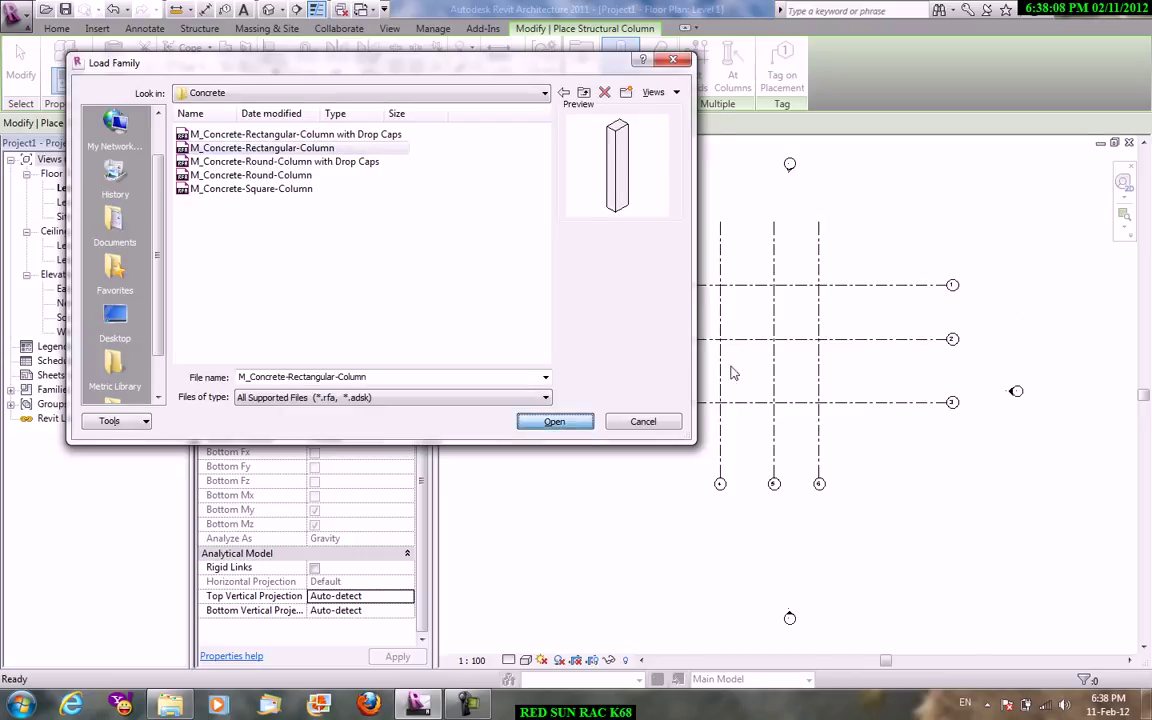
key("Return")
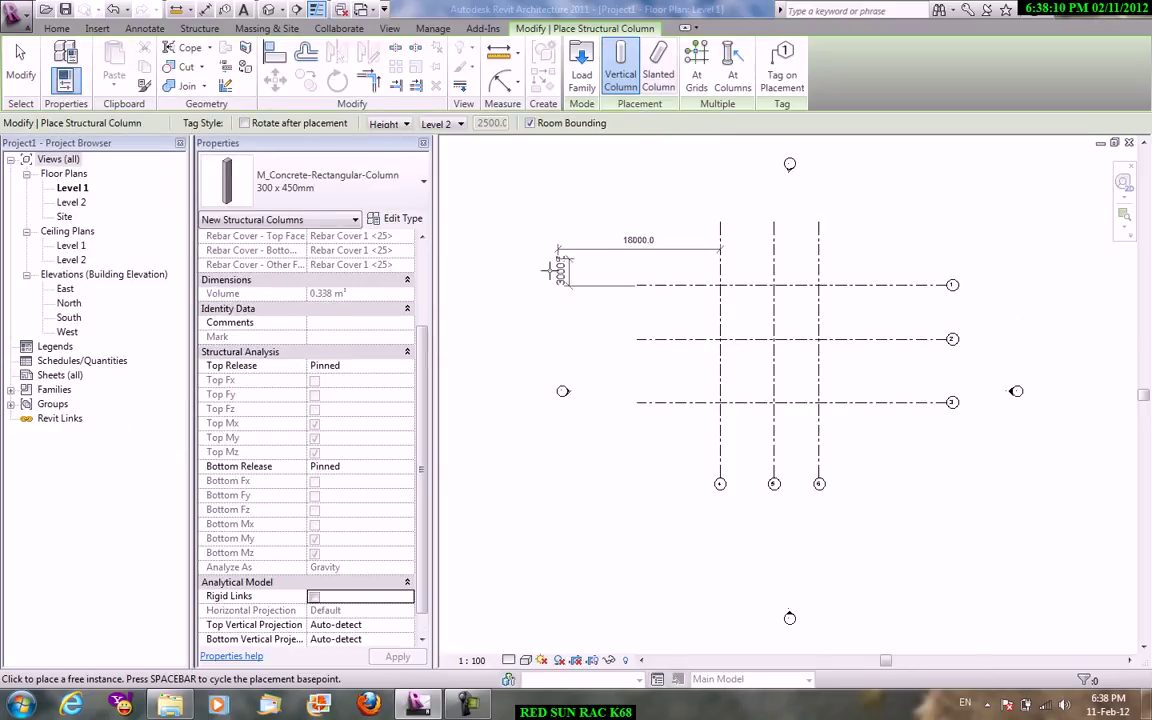
- Set the column type to UC-Universal Column 305x305x97UC
scroll(553, 250, "up", 1)
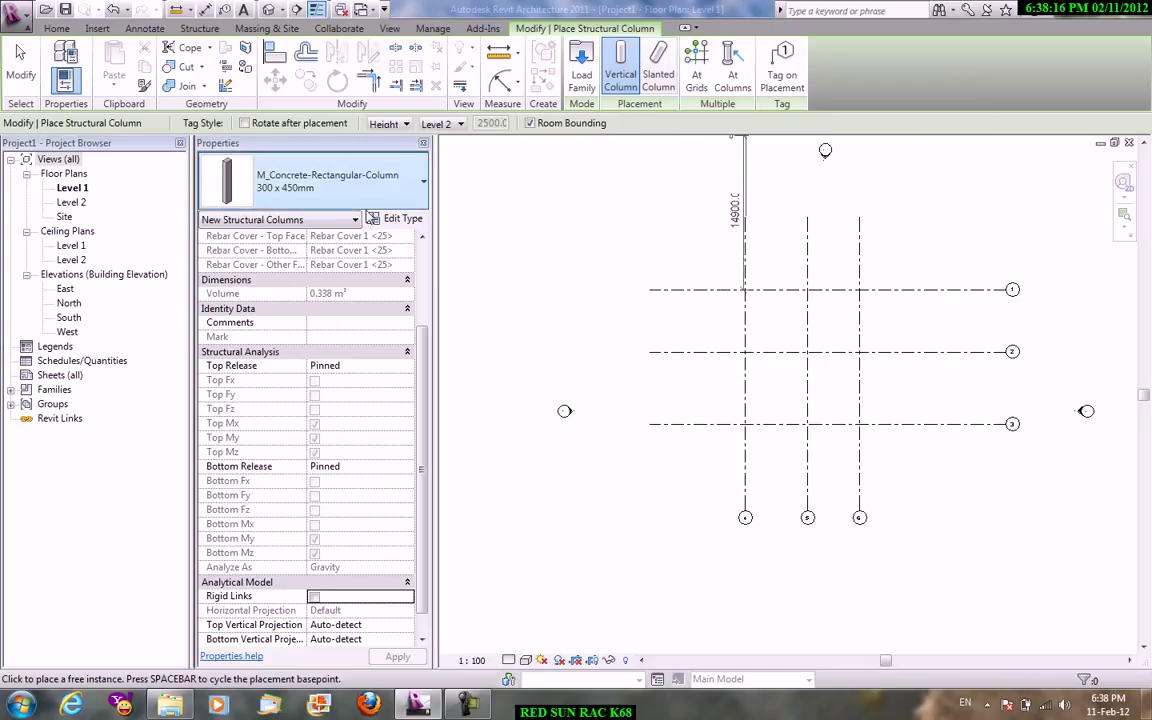
left_click(352, 186)
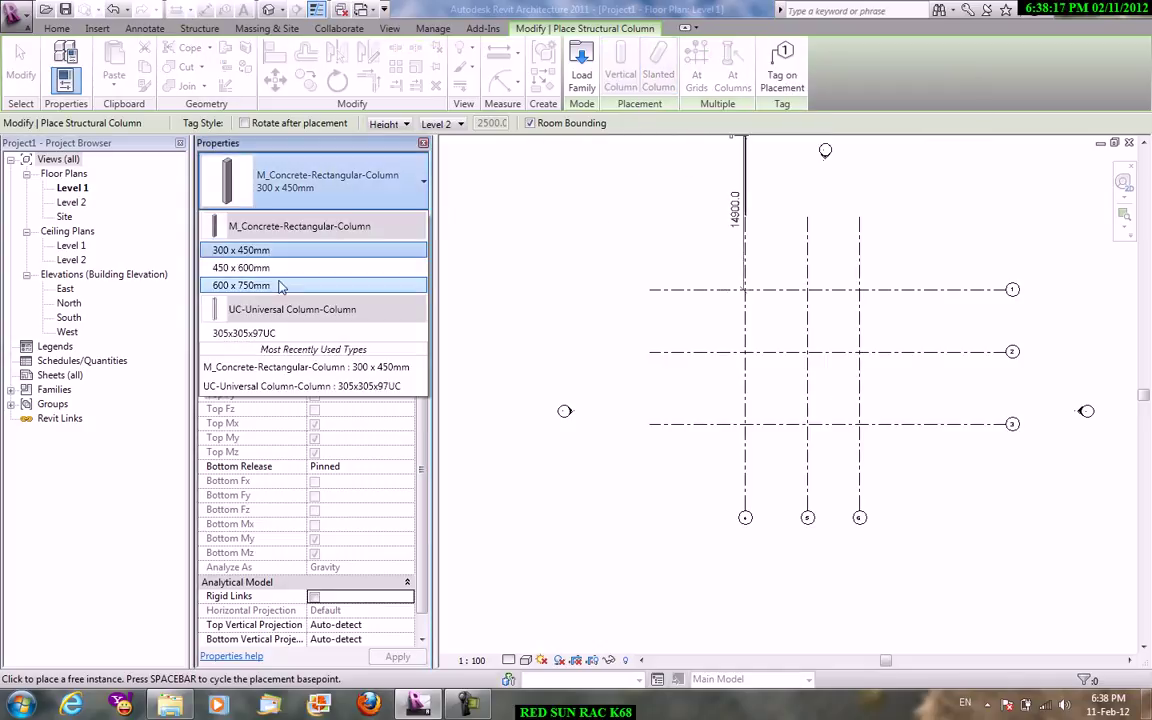
left_click(264, 338)
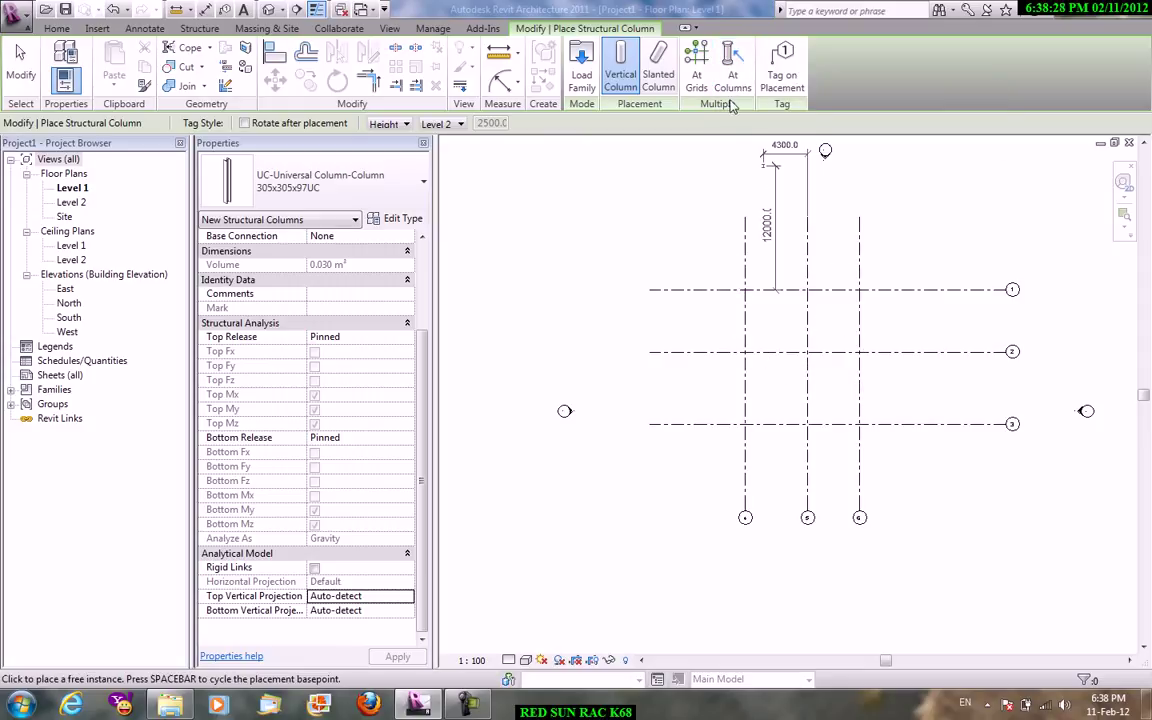
- Place columns at all grid intersections using At Grids, then cancel the tool
left_click(696, 70)
mouse_move(922, 438)
left_mouse_down()
mouse_move(710, 260)
mouse_move(669, 262)
left_mouse_up()
scroll(700, 300, "up", 2)
scroll(764, 355, "up", 1)
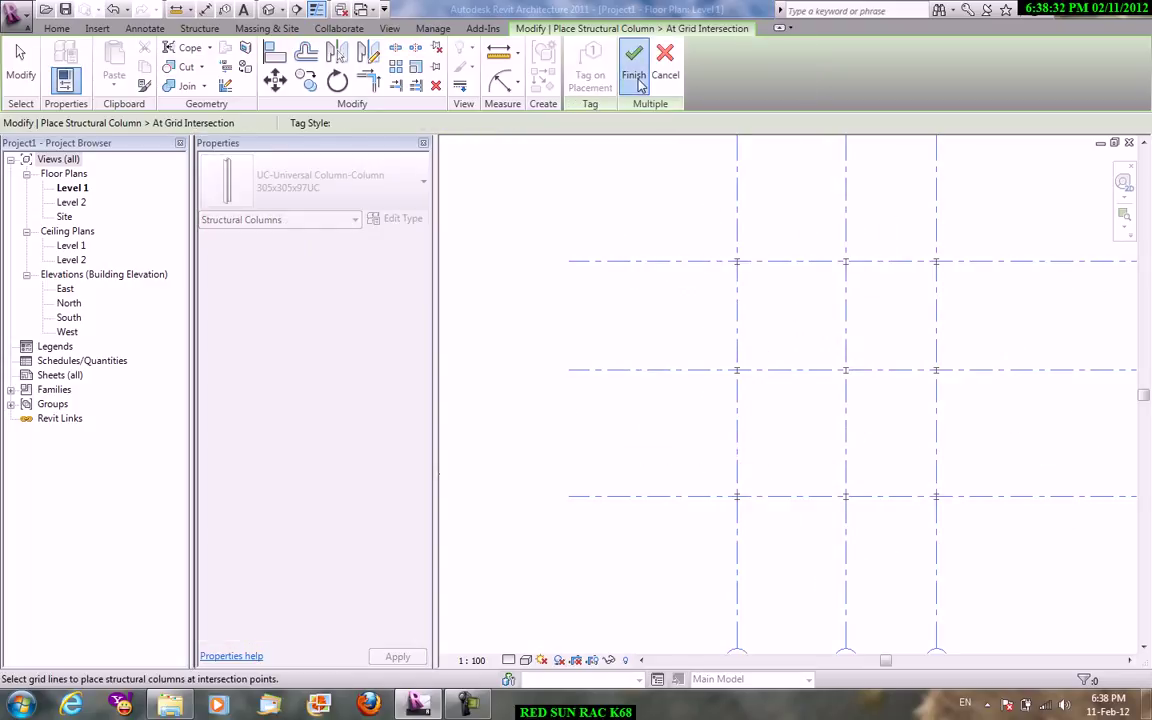
left_click(640, 83)
right_click(672, 228)
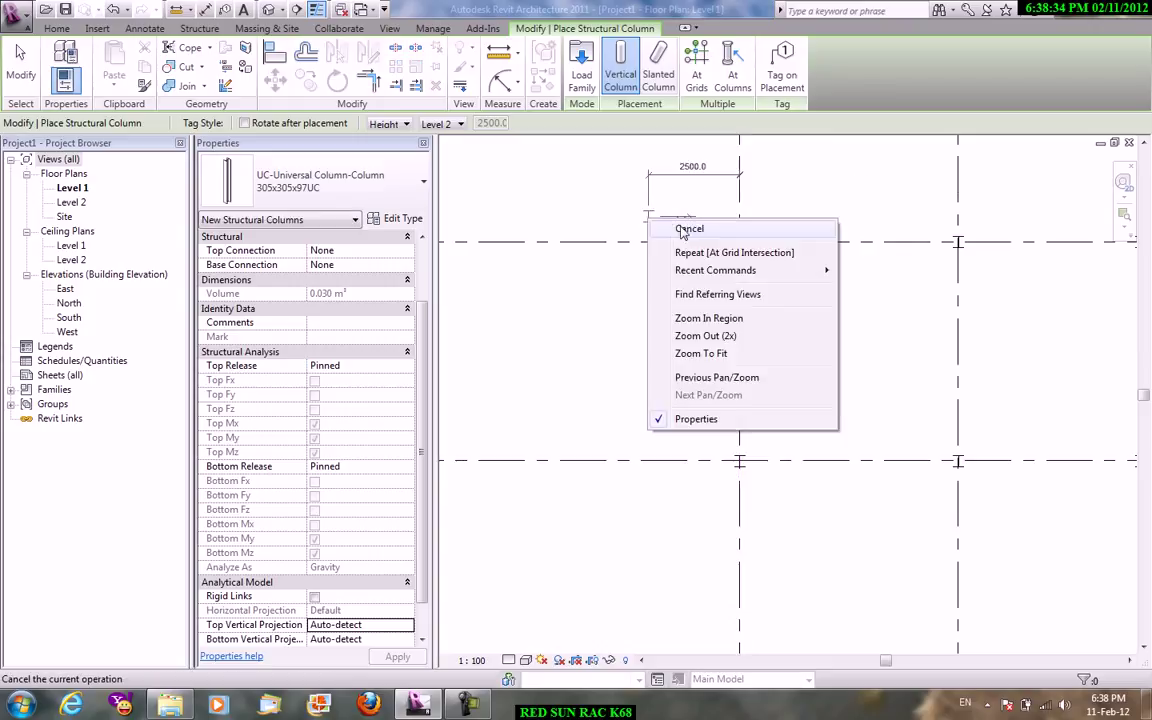
left_click(680, 228)
right_click(596, 200)
left_click(673, 342)
- Create the Default 3D View and select a column to inspect its properties
scroll(696, 224, "down", 1)
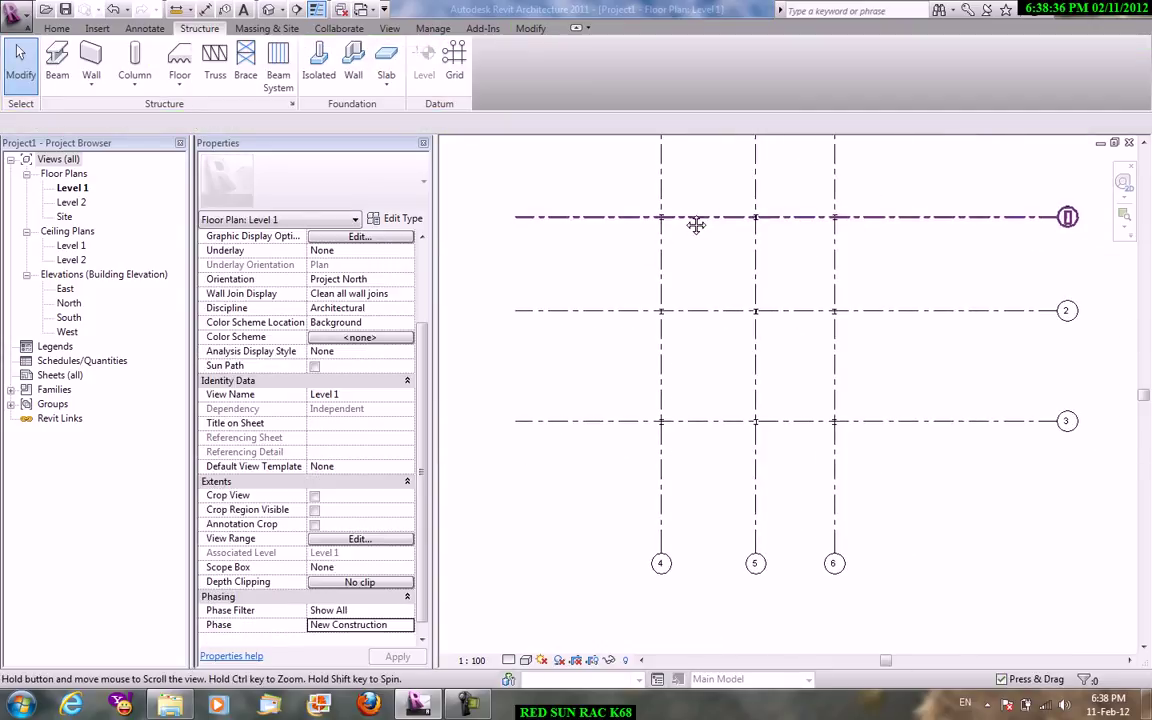
scroll(696, 224, "up", 1)
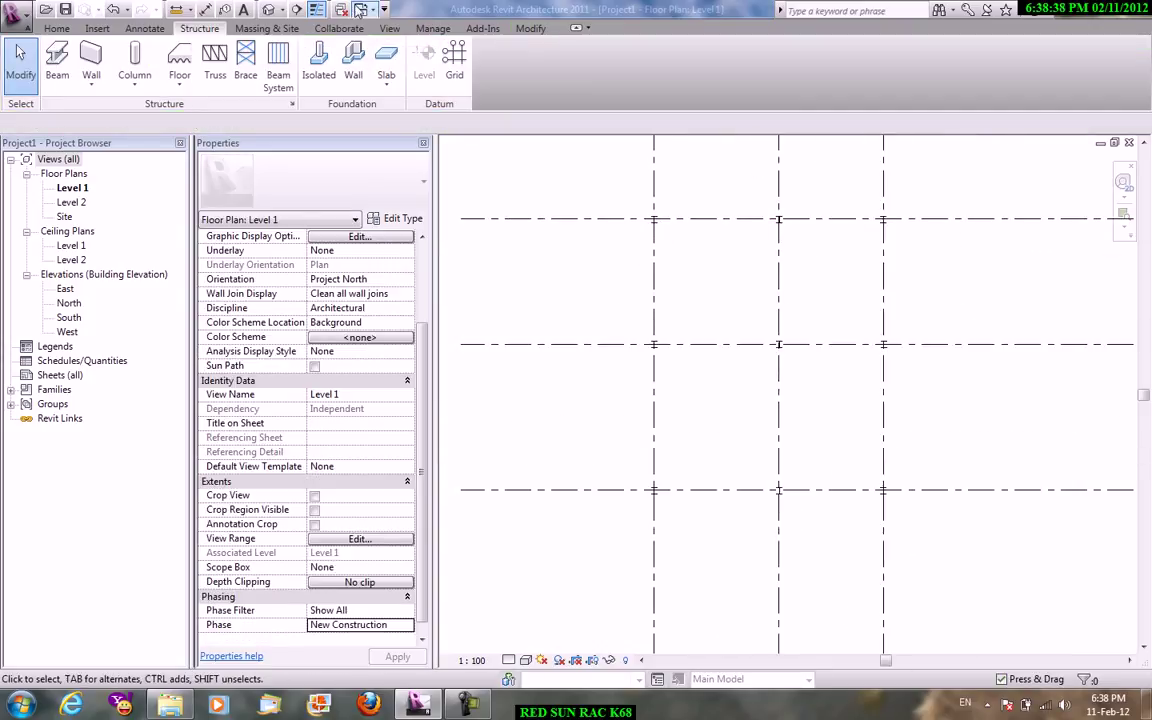
left_click(390, 28)
left_click(386, 85)
left_click(406, 110)
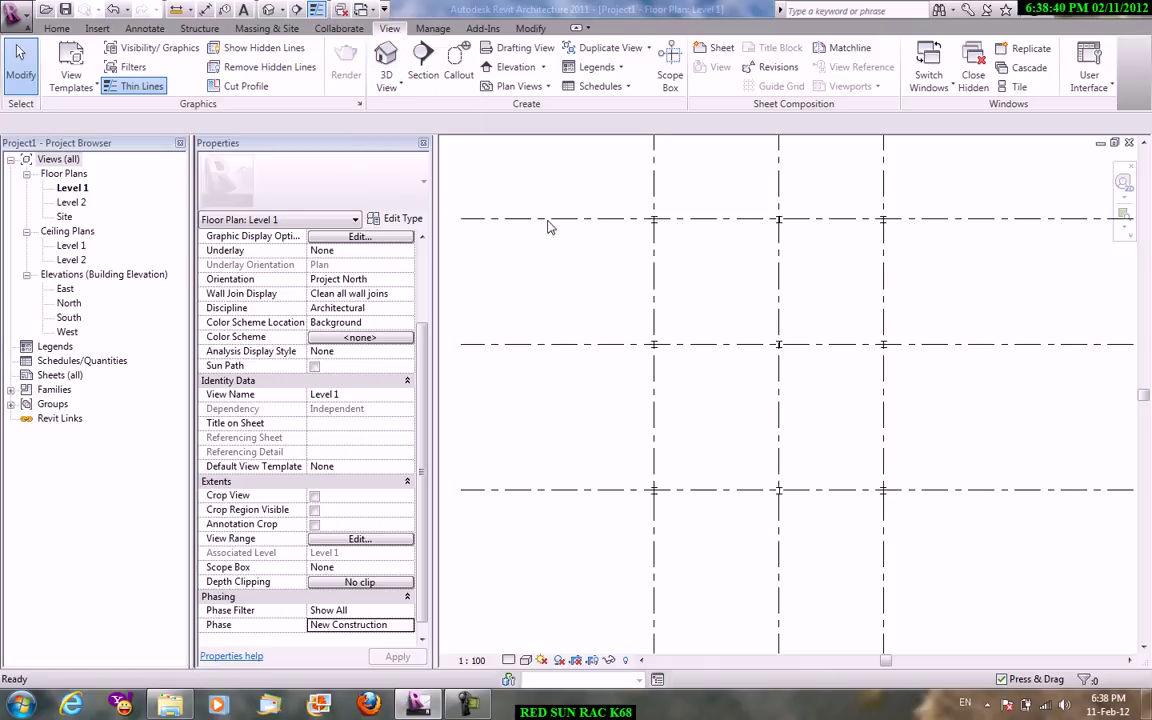
middle_click_drag(627, 363, 800, 393)
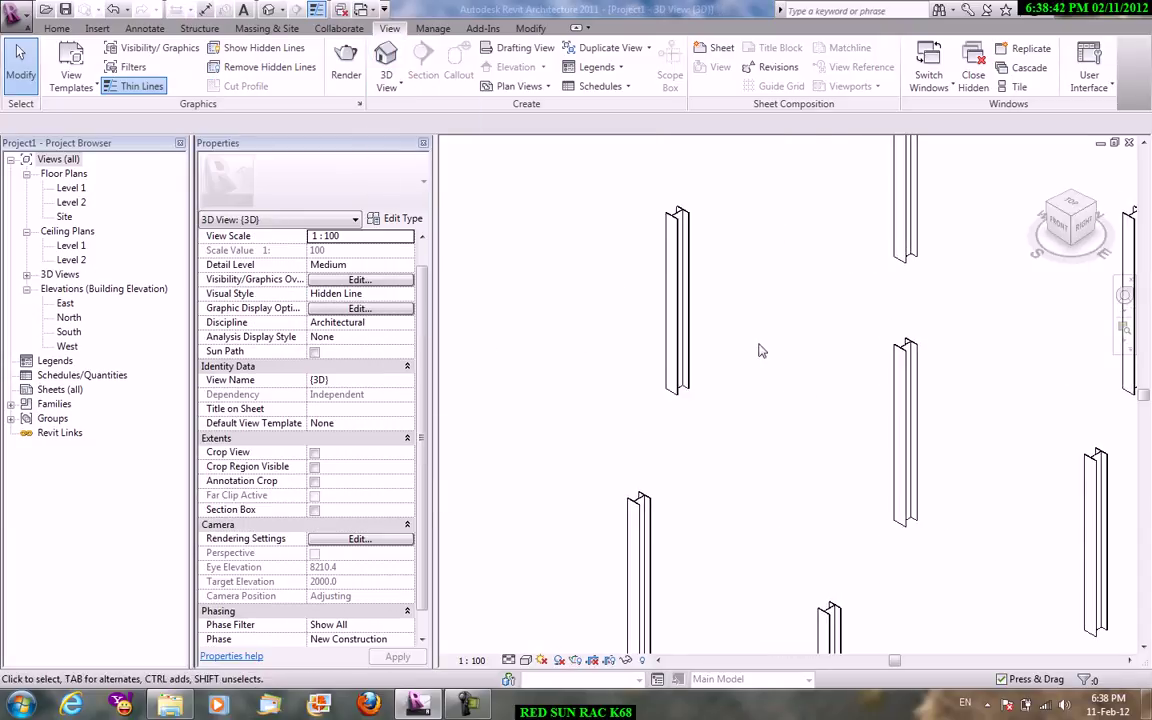
left_click(680, 300)
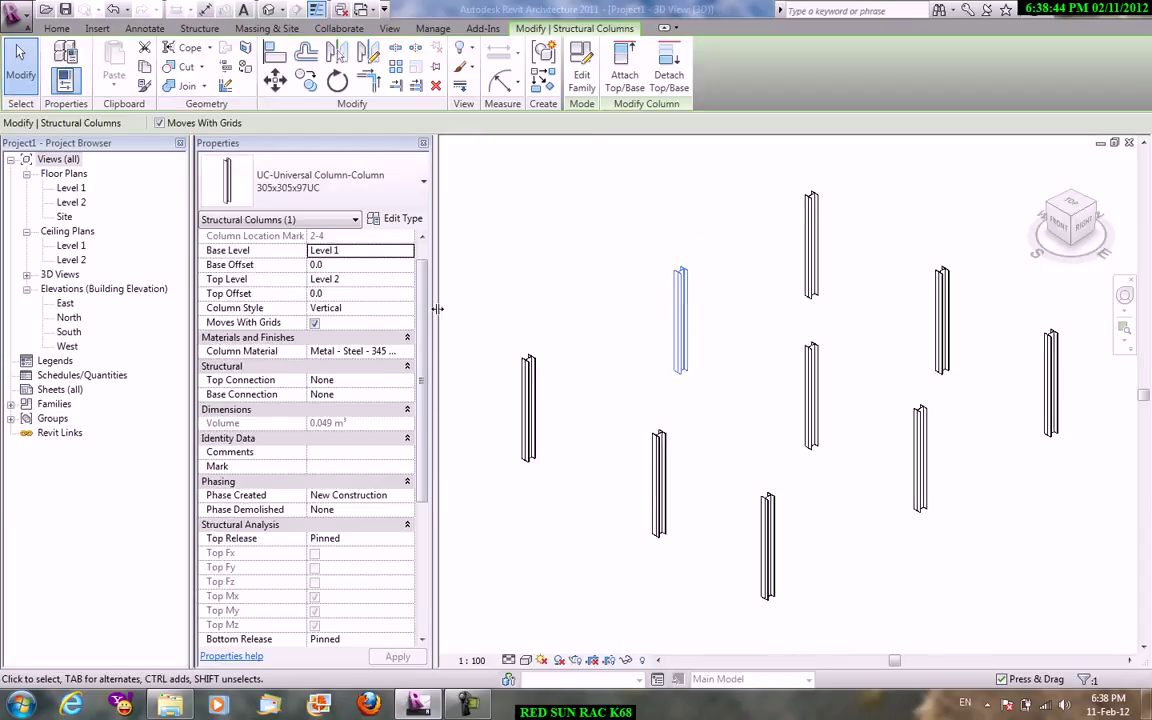
mouse_move(425, 290)
left_mouse_down()
mouse_move(442, 355)
mouse_move(442, 319)
left_mouse_up()
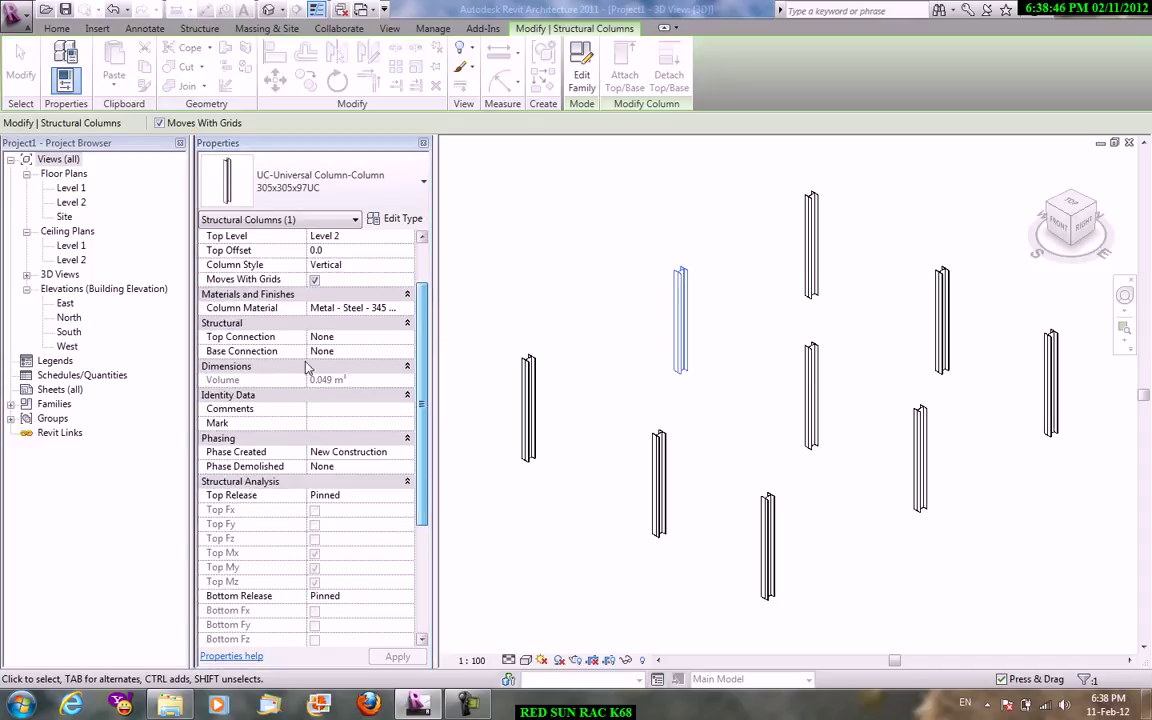
left_click_drag(413, 483, 457, 617)
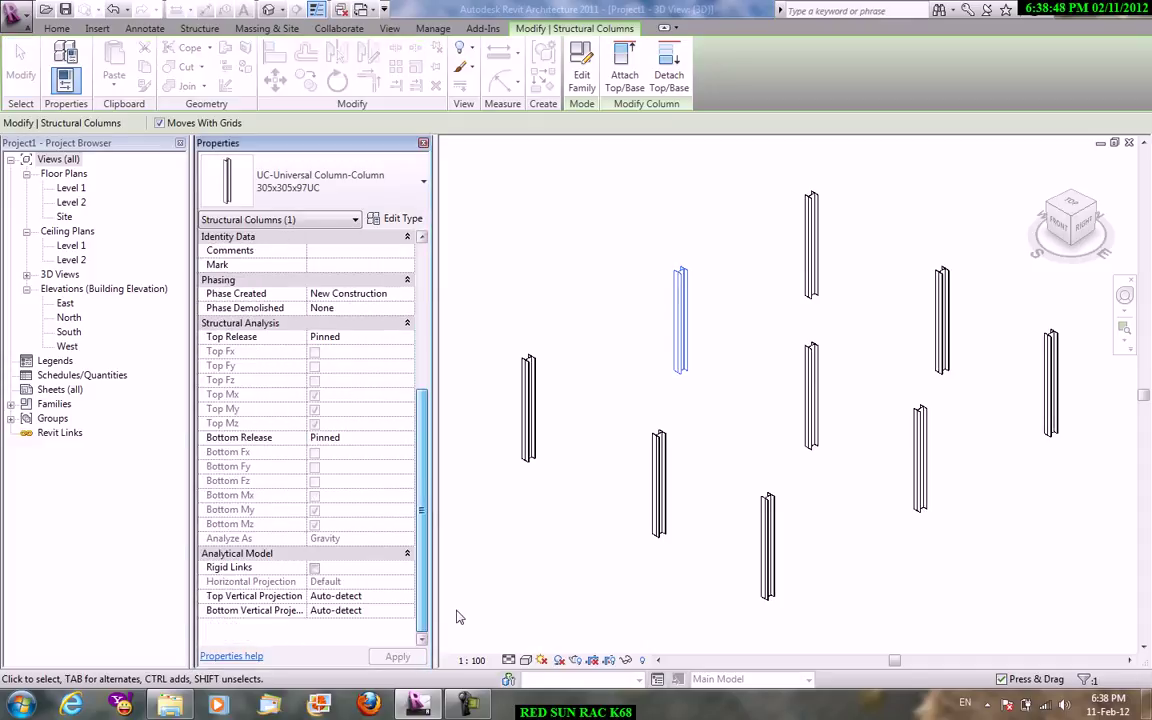
left_click(486, 291)
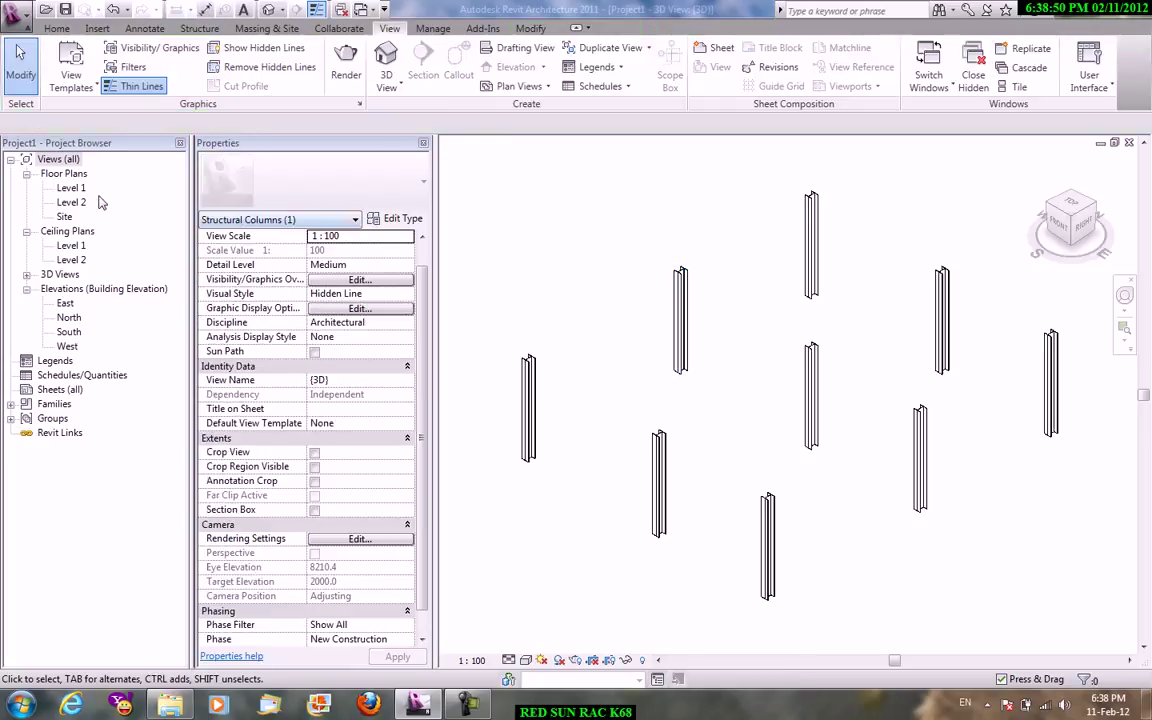
- Return to the Level 1 floor plan and bring up the Structure tools
double_click(72, 190)
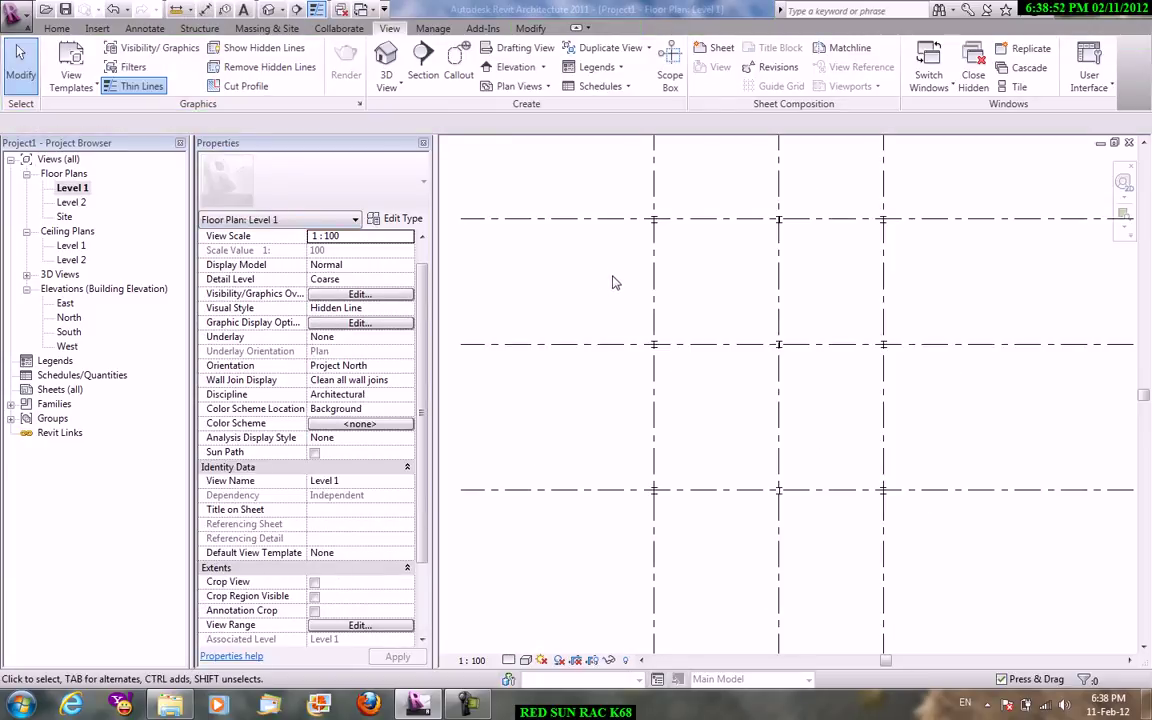
scroll(613, 276, "down", 4)
scroll(617, 279, "up", 1)
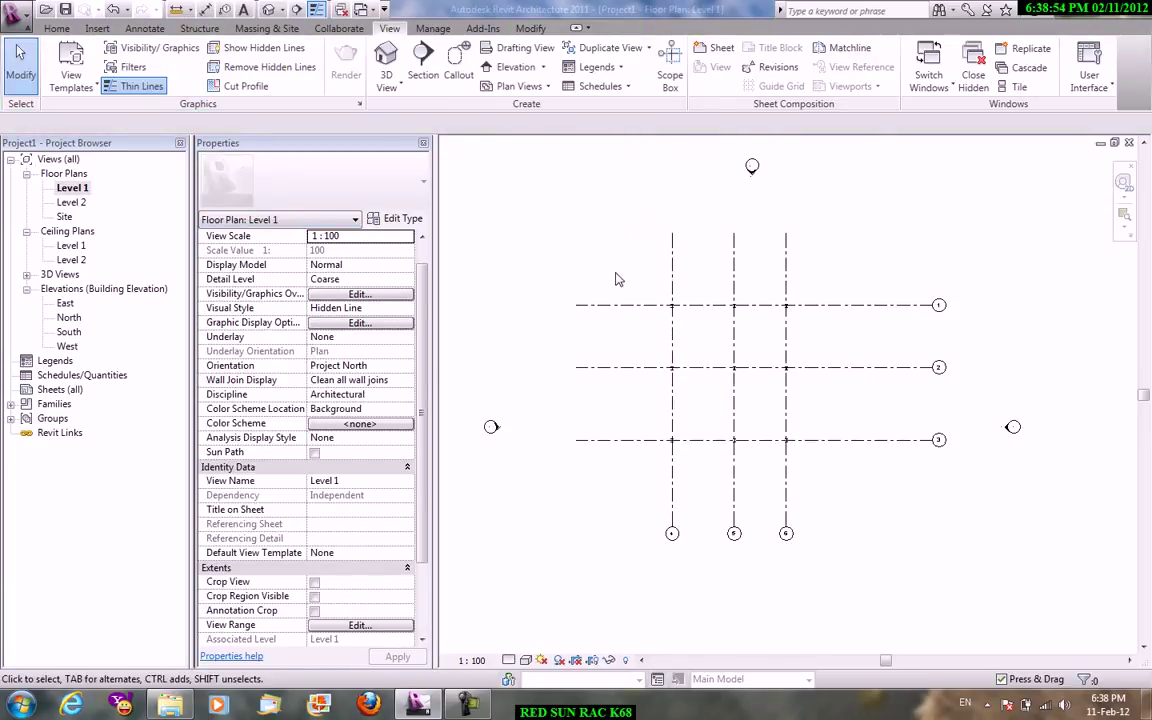
left_click(58, 28)
left_click(199, 28)
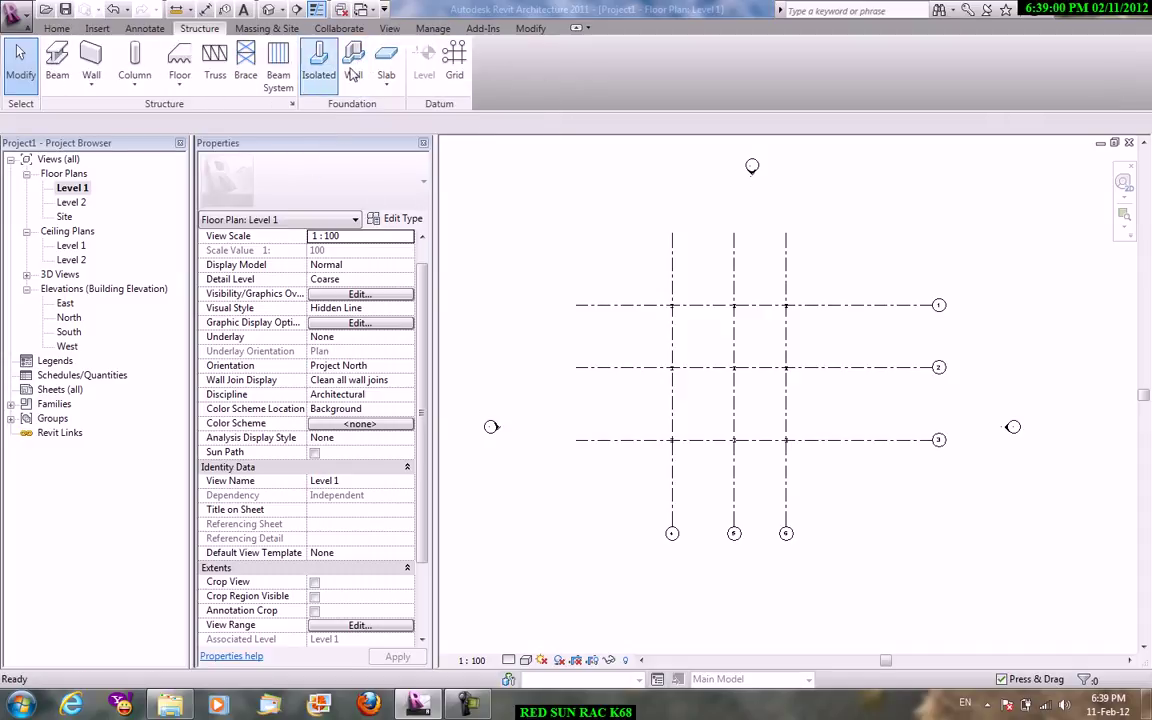
- Load the M_Footing-Rectangular family from Structural > Foundations for an isolated foundation
left_click(388, 92)
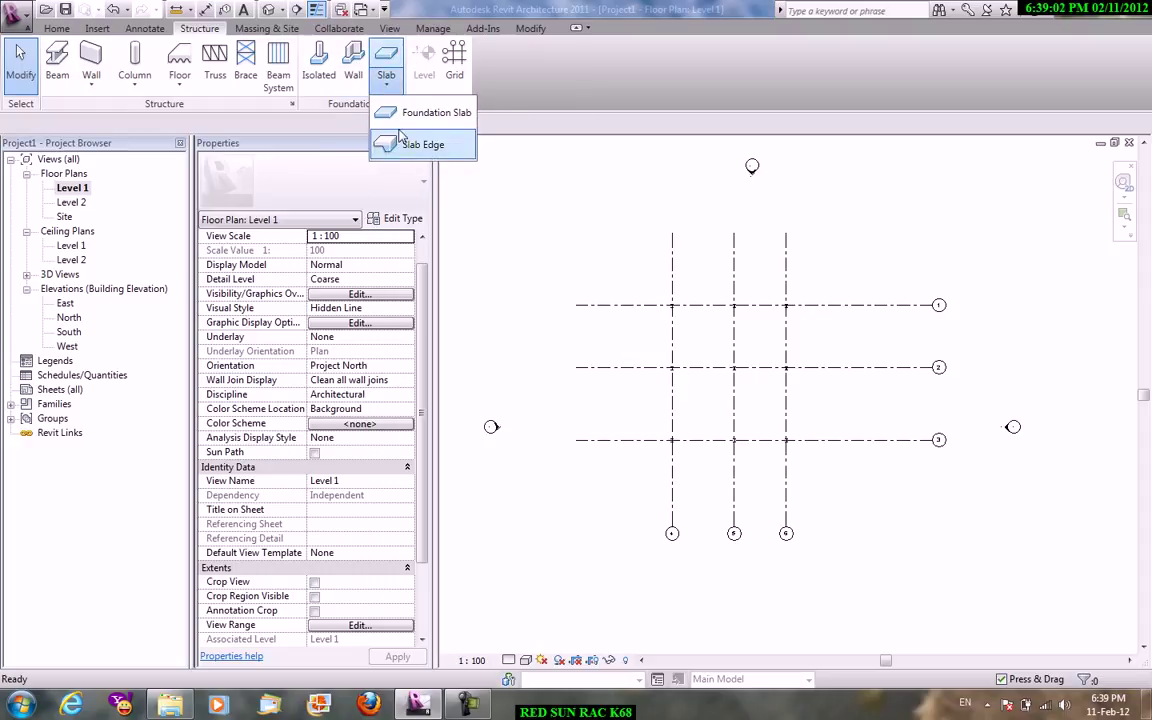
left_click(300, 62)
left_click(623, 366)
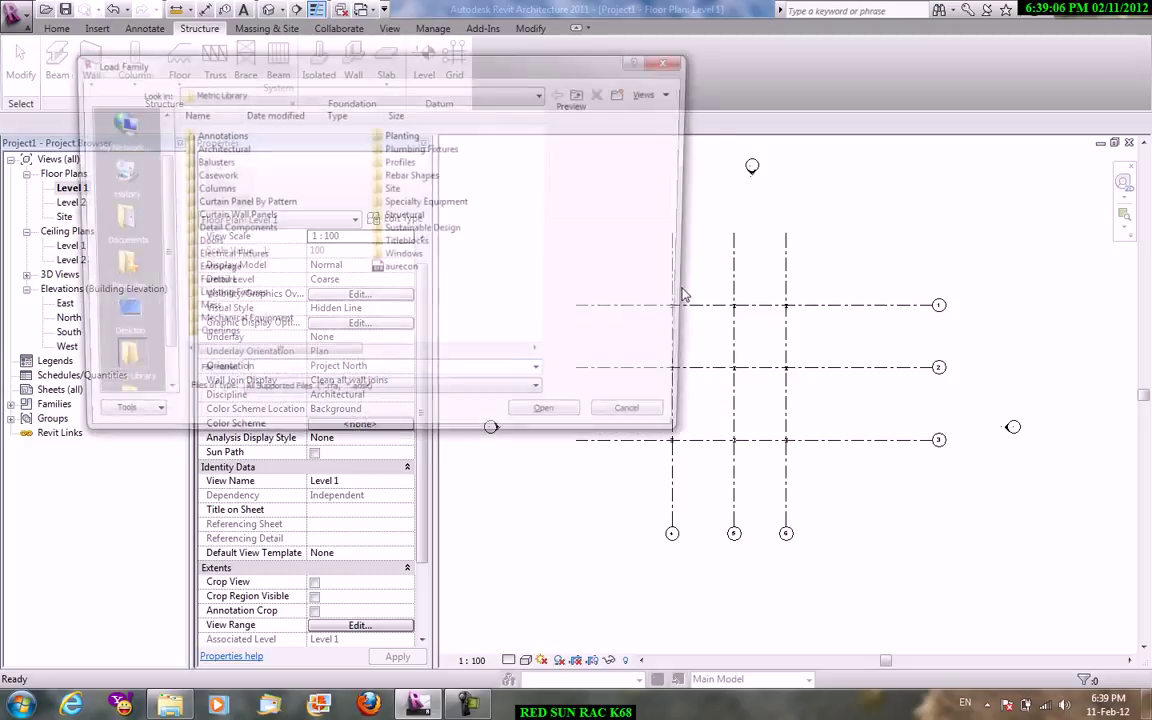
double_click(405, 216)
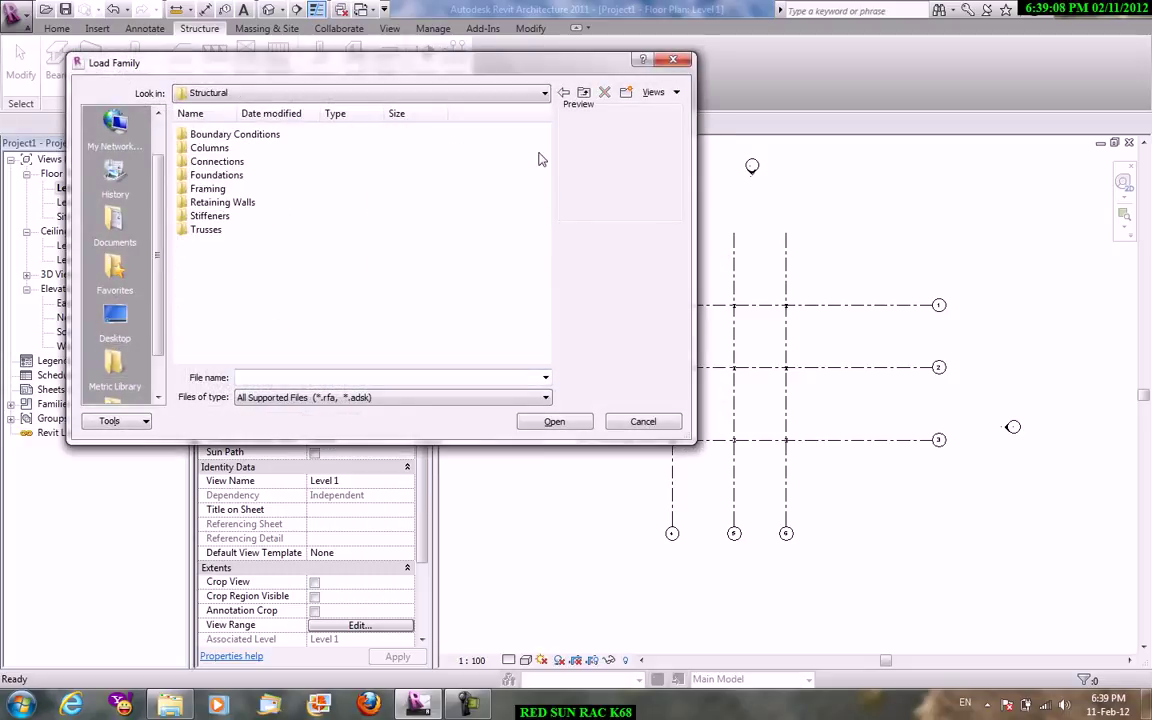
double_click(228, 177)
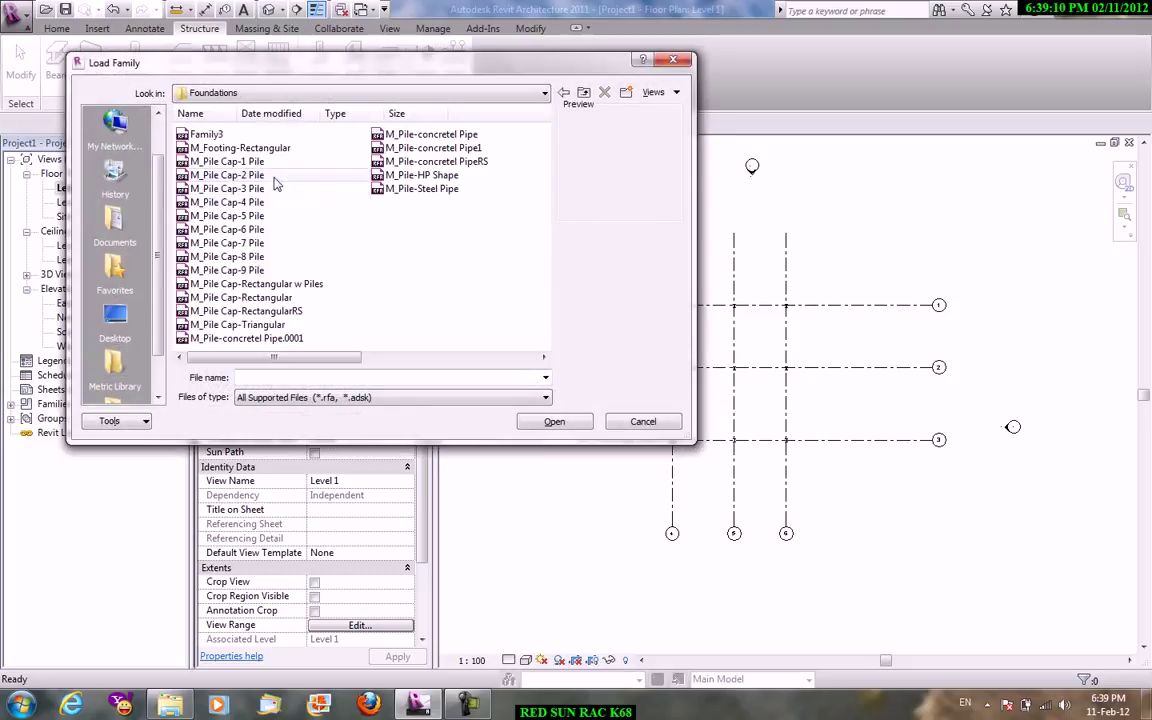
left_click(253, 163)
left_click(250, 175)
left_click(254, 187)
left_click(263, 162)
left_click(265, 149)
left_click(552, 422)
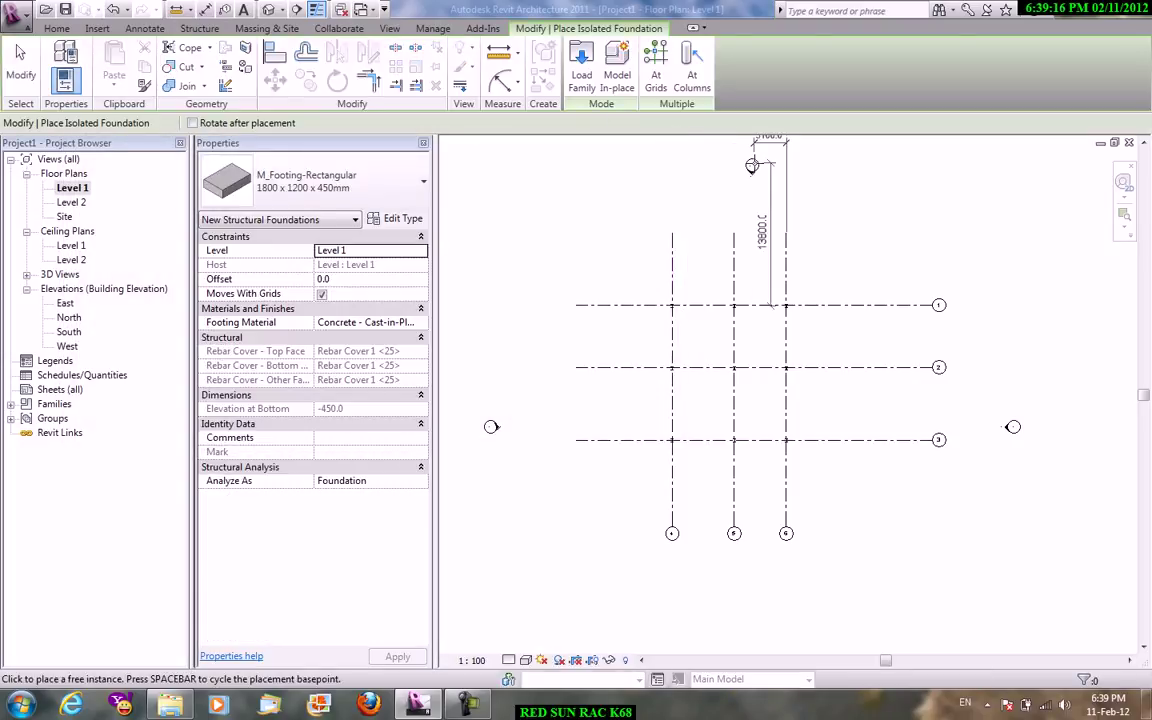
- Place rectangular footings under all grid columns using At Columns, then exit the tool
left_click(692, 70)
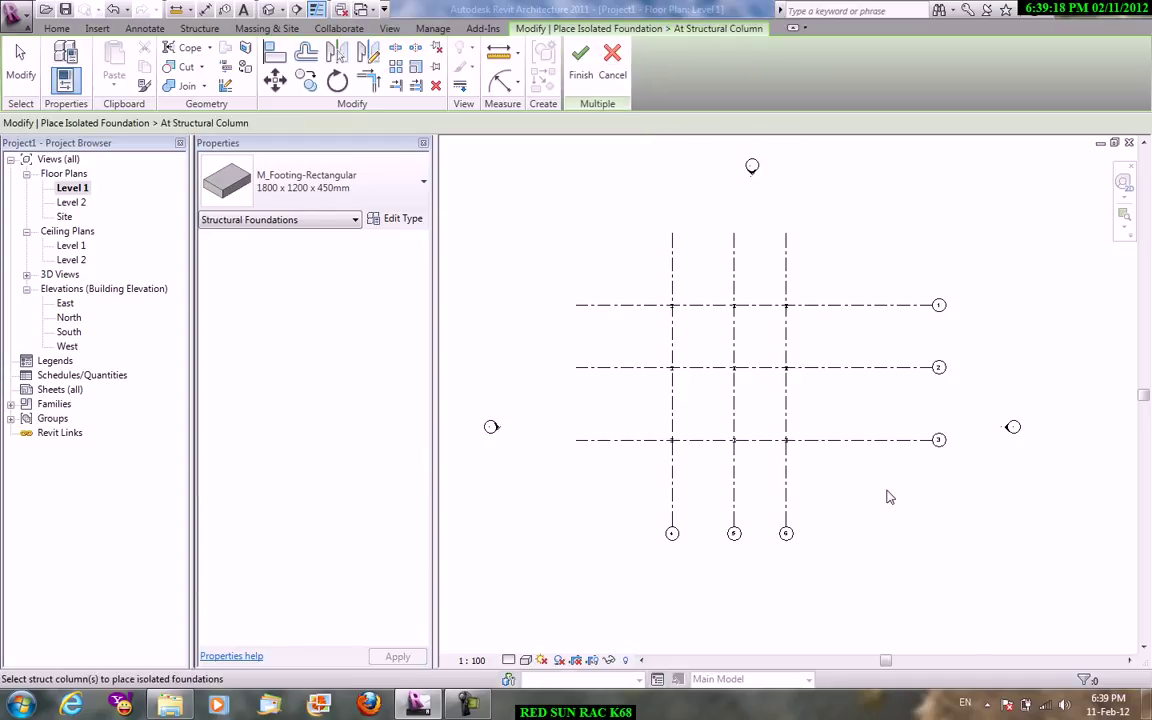
left_click_drag(645, 278, 644, 276)
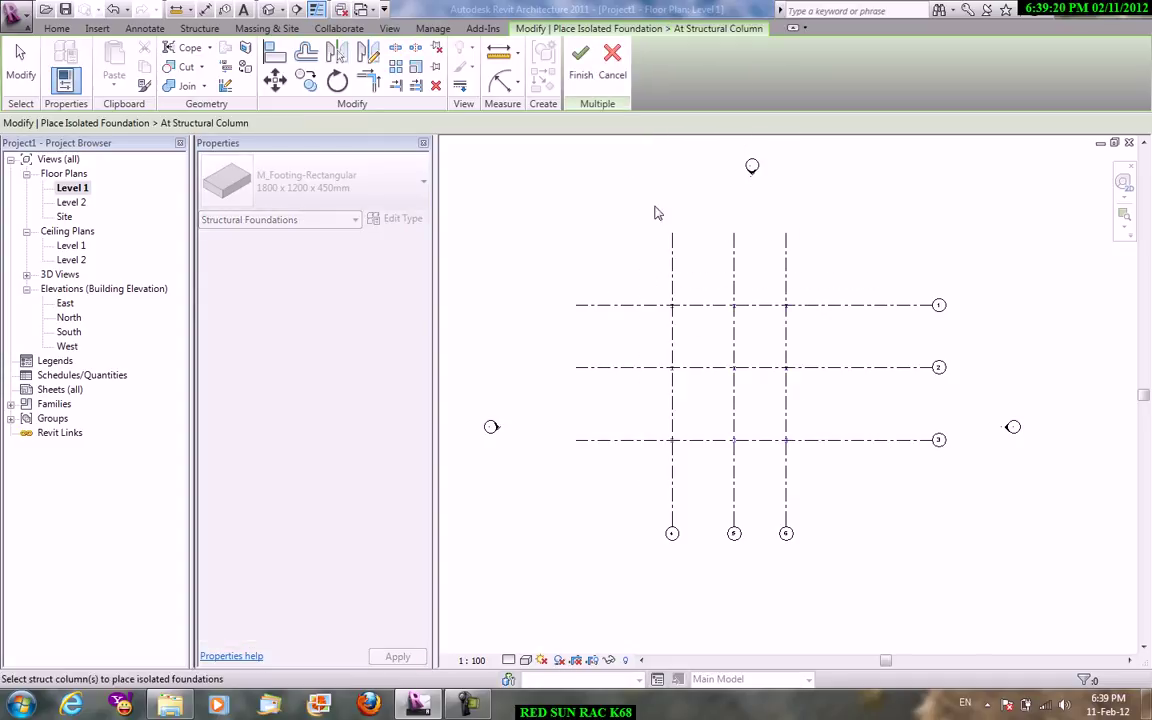
left_click(584, 72)
right_click(866, 267)
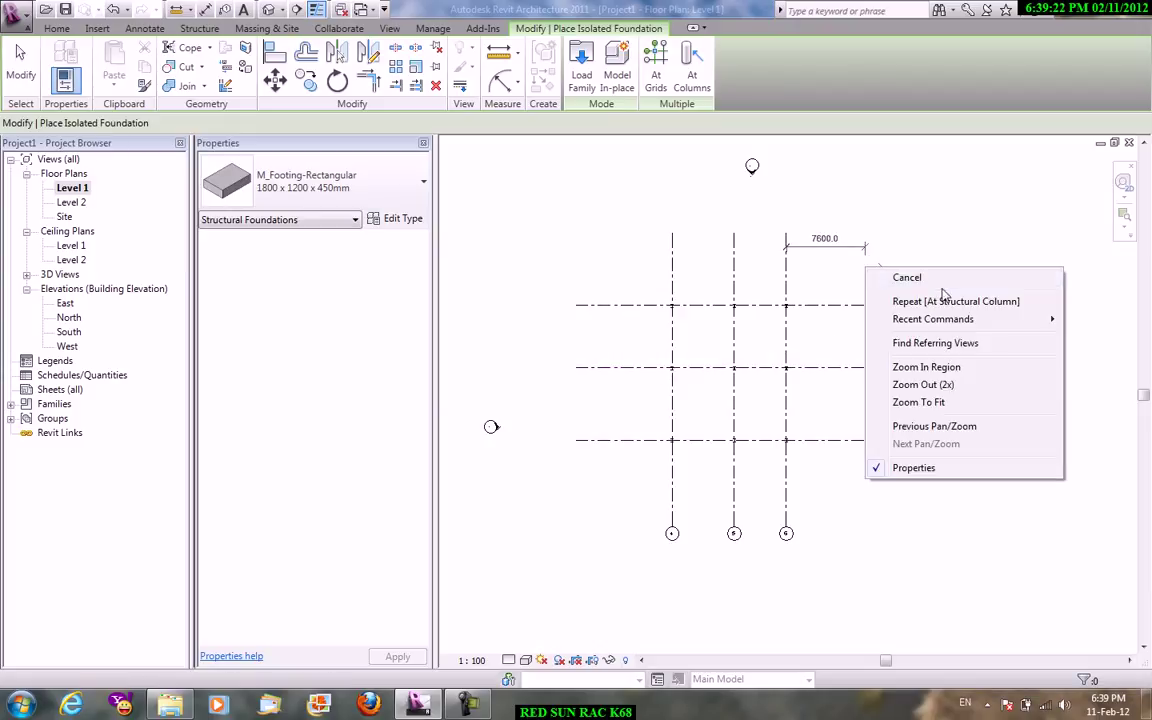
left_click(920, 277)
right_click(834, 229)
left_click(856, 240)
scroll(800, 340, "up", 2)
middle_click_drag(596, 309, 713, 268)
scroll(684, 257, "down", 2)
scroll(684, 257, "down", 1)
mouse_move(424, 395)
left_mouse_down()
mouse_move(427, 472)
mouse_move(381, 545)
left_mouse_up()
- Set the Level 1 view range's View Depth to Level Below
left_click(360, 525)
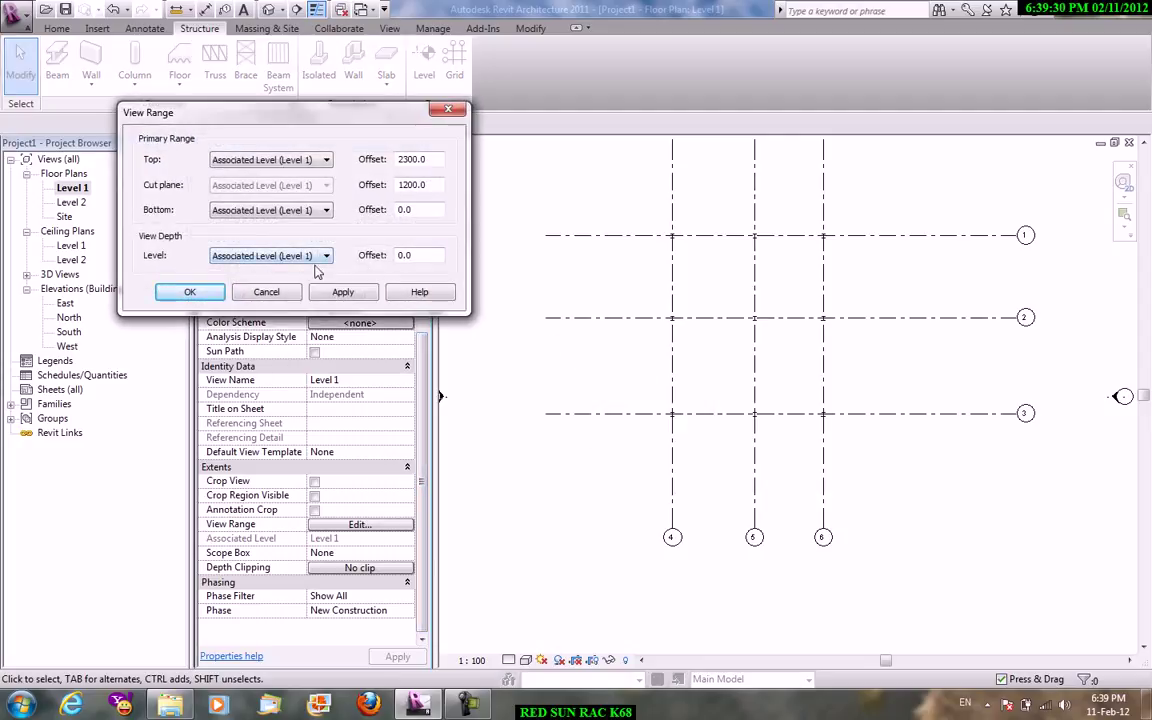
left_click(293, 258)
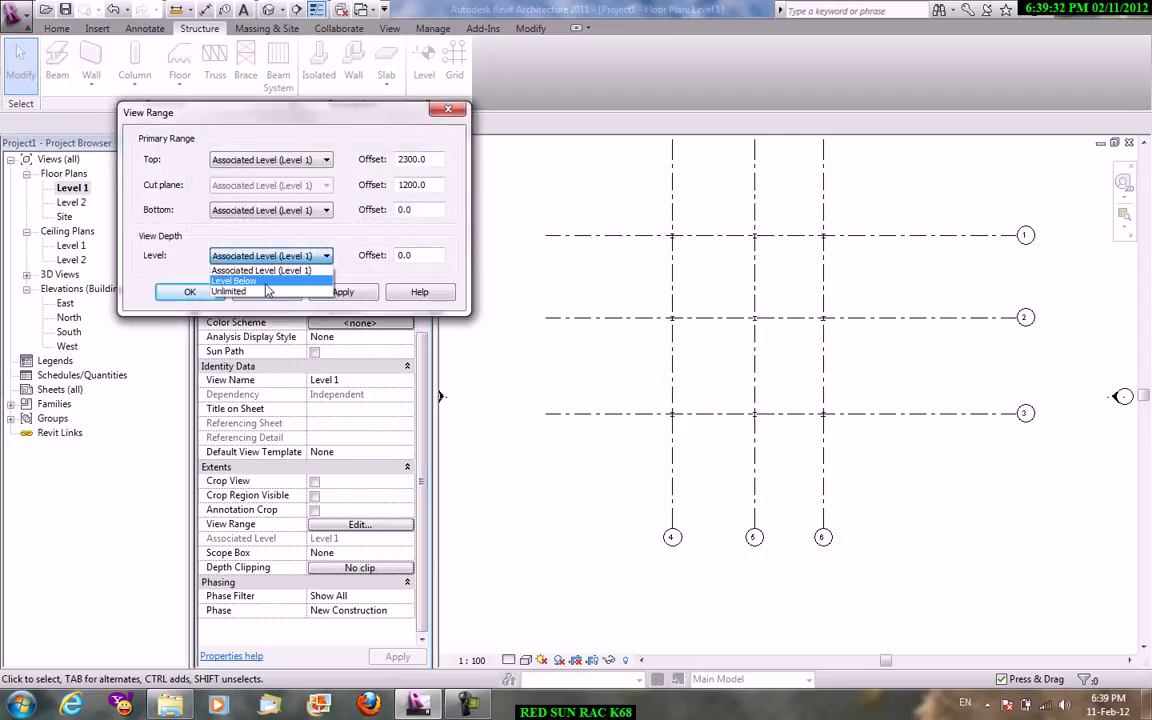
left_click(240, 271)
left_click(205, 292)
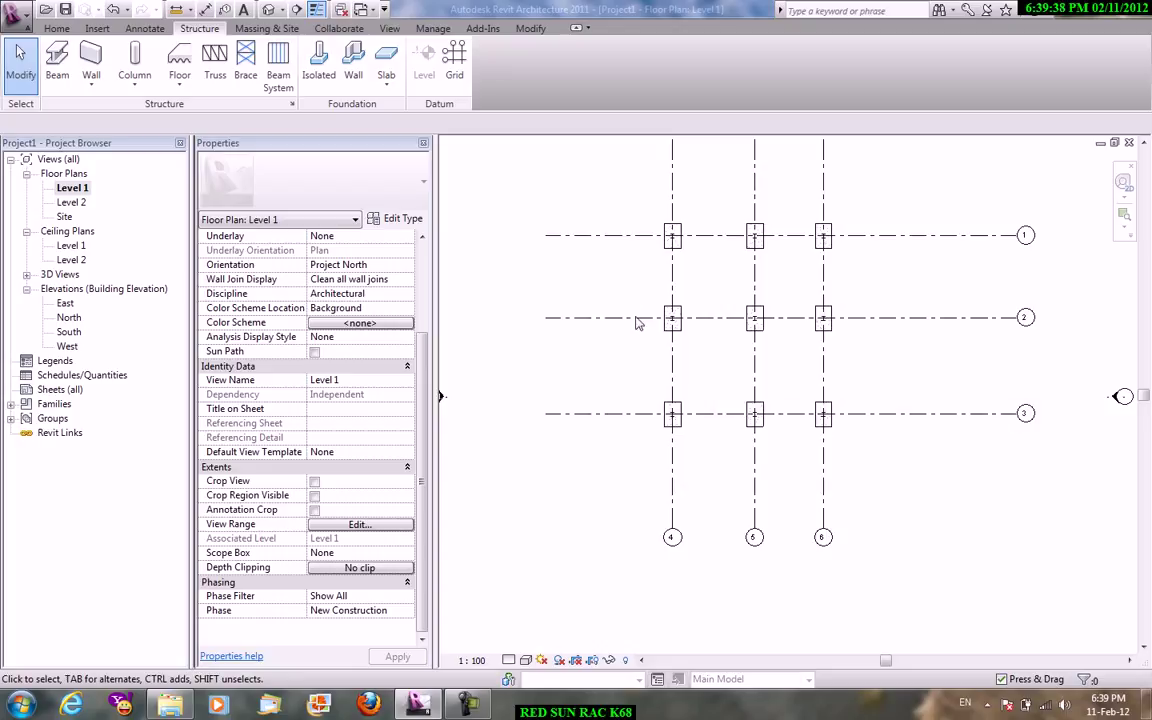
- Cancel the active command from the canvas shortcut menu
right_click(585, 196)
left_click(612, 205)
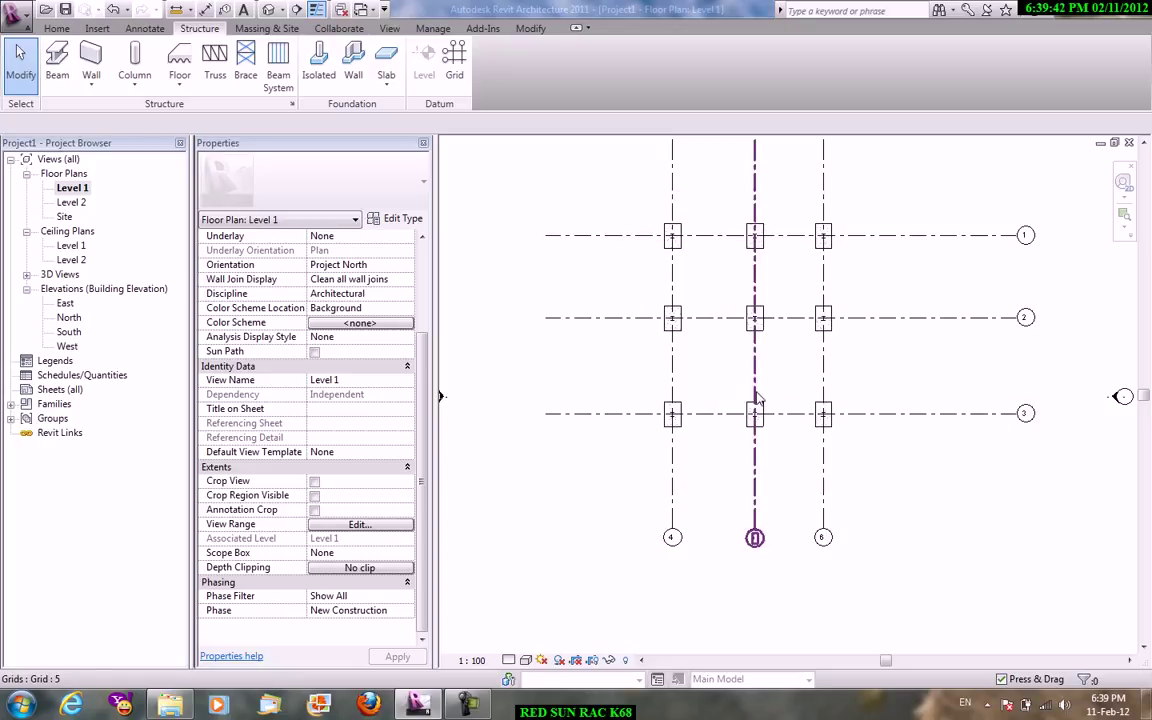
right_click(464, 181)
left_click(540, 192)
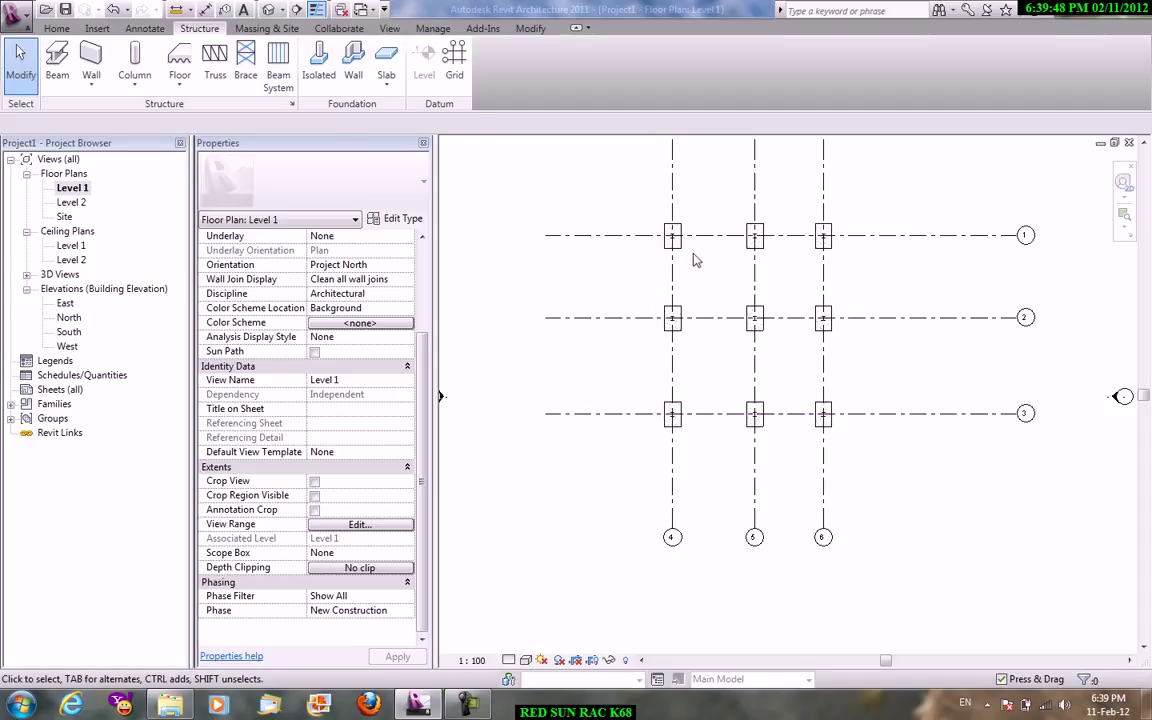
- Place beams along all grid lines using On Grids, then stop the beam tool
left_click(57, 62)
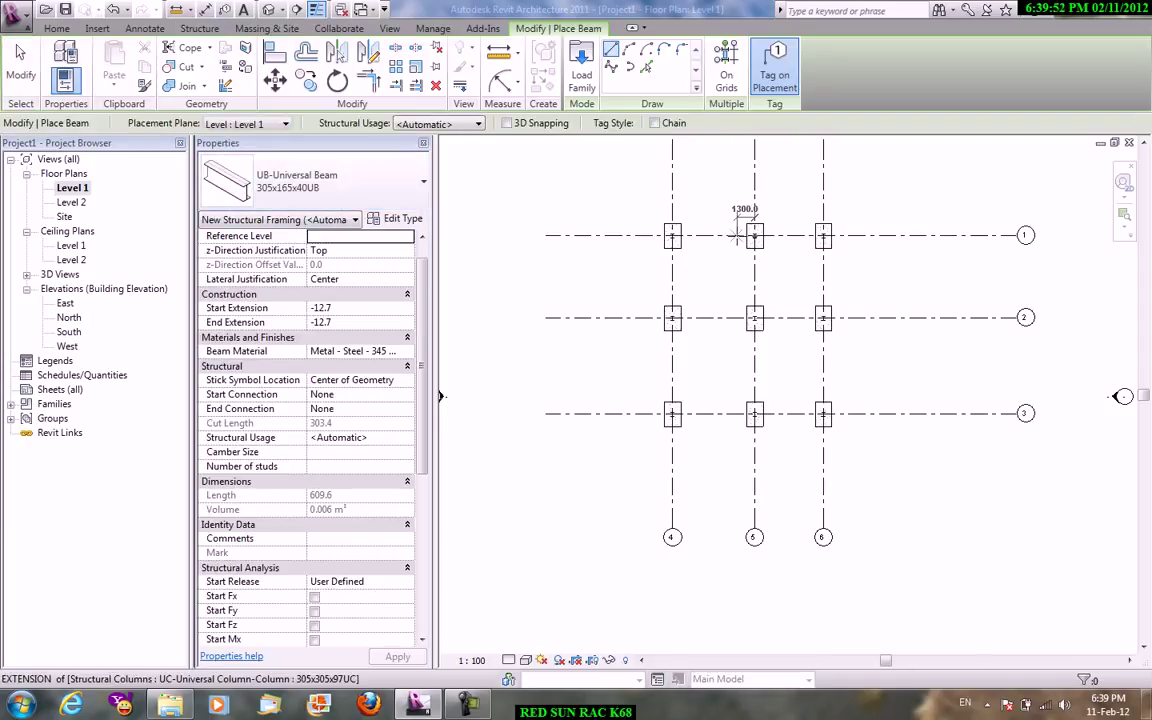
scroll(424, 304, "up", 2)
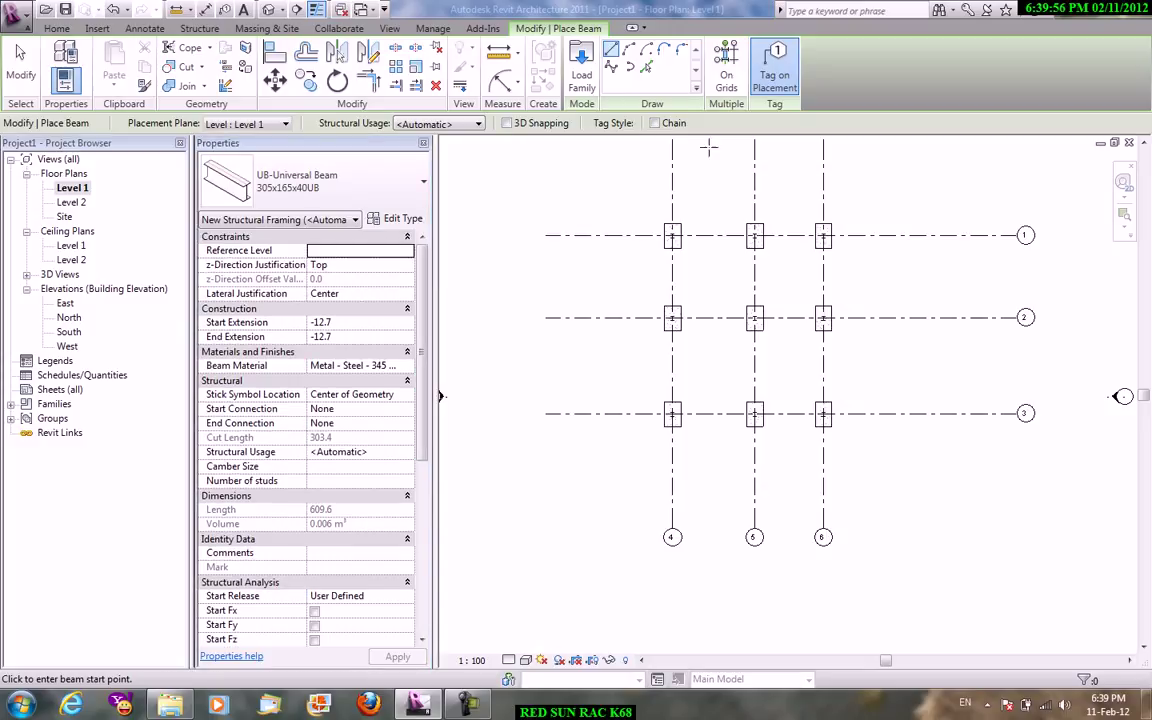
left_click(726, 75)
left_click_drag(922, 455, 612, 208)
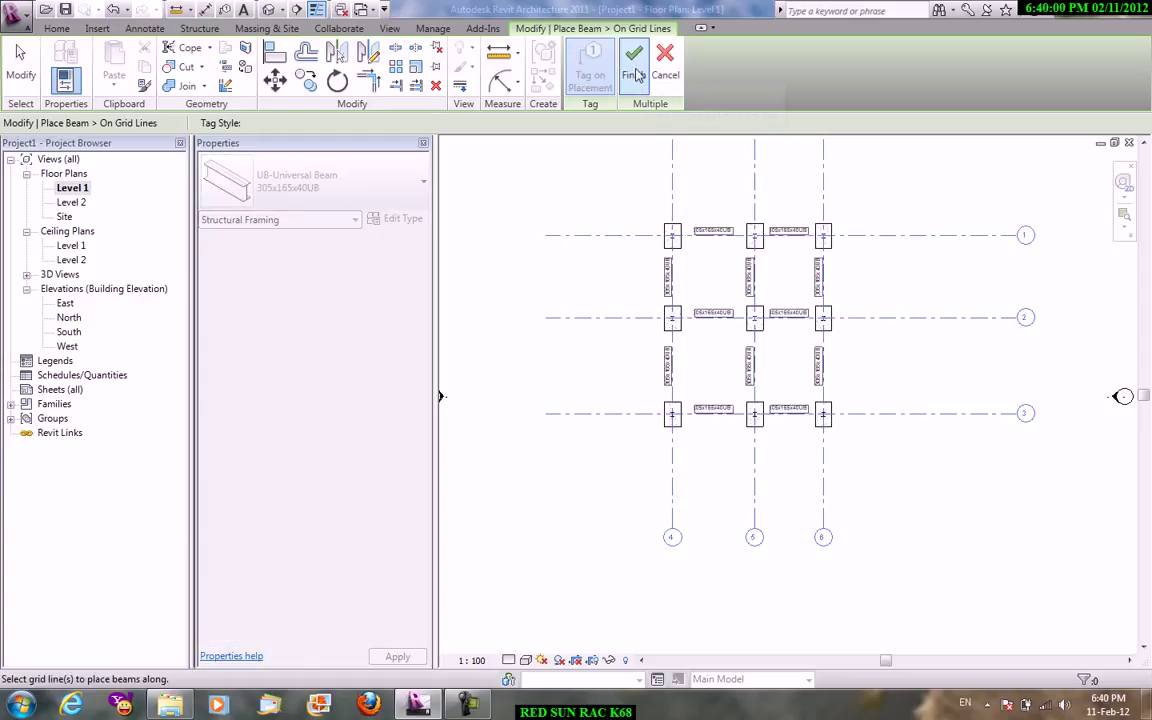
right_click(521, 202)
left_click(574, 214)
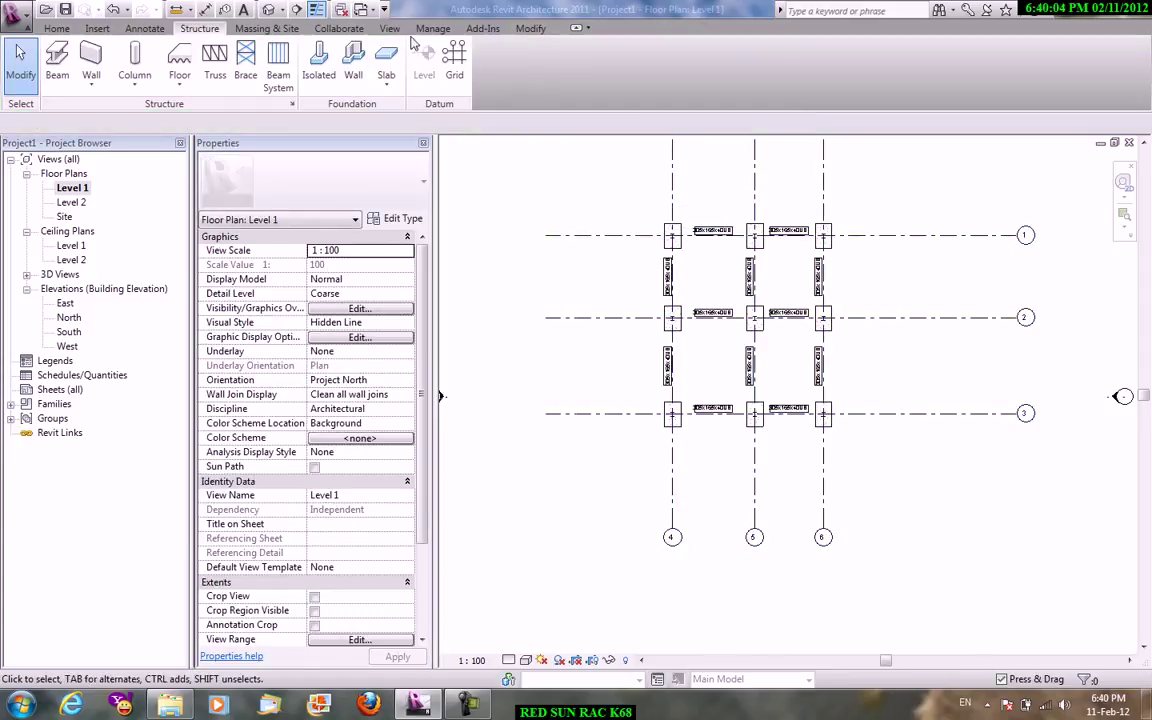
- In the default 3D view, select all beam instances and apply 500 start and end level offsets
left_click(389, 28)
left_click(389, 88)
left_click(424, 113)
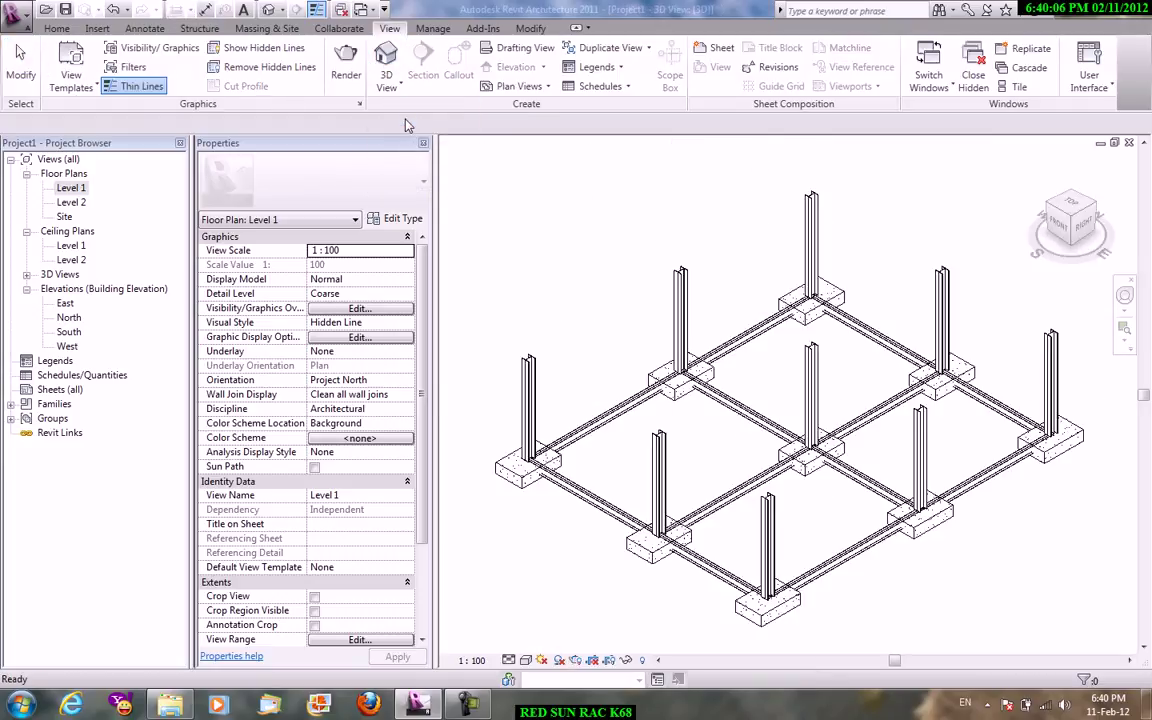
scroll(714, 492, "up", 3)
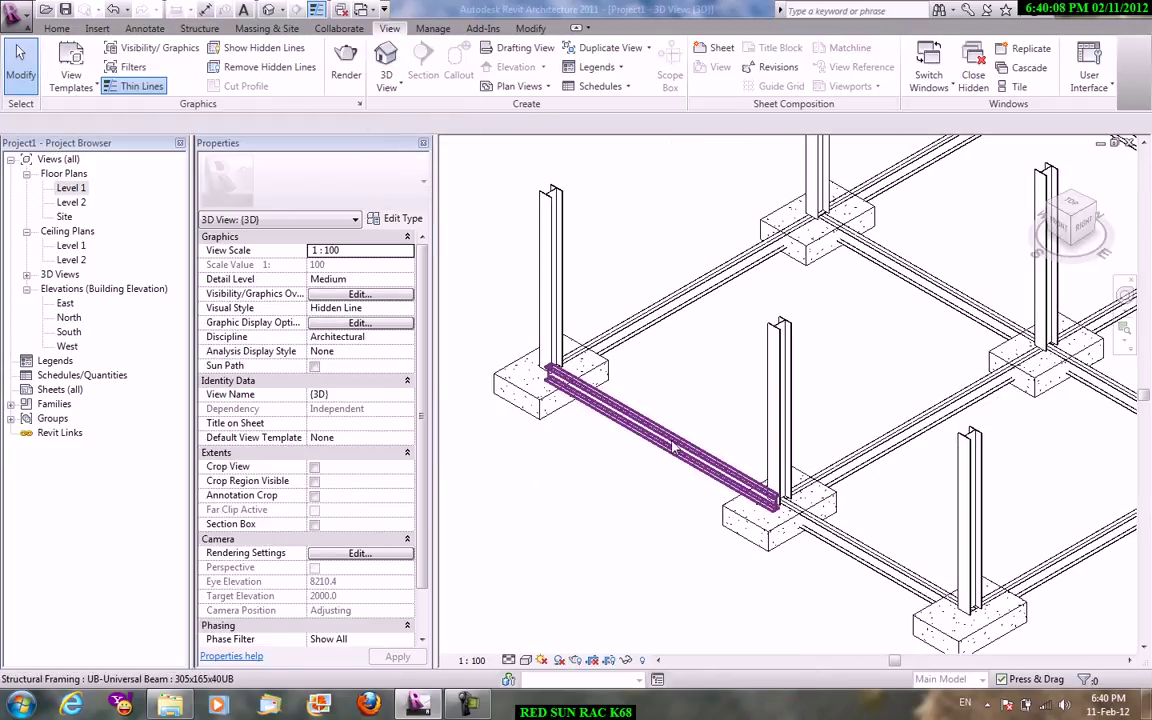
left_click(672, 441)
right_click(672, 441)
mouse_move(739, 262)
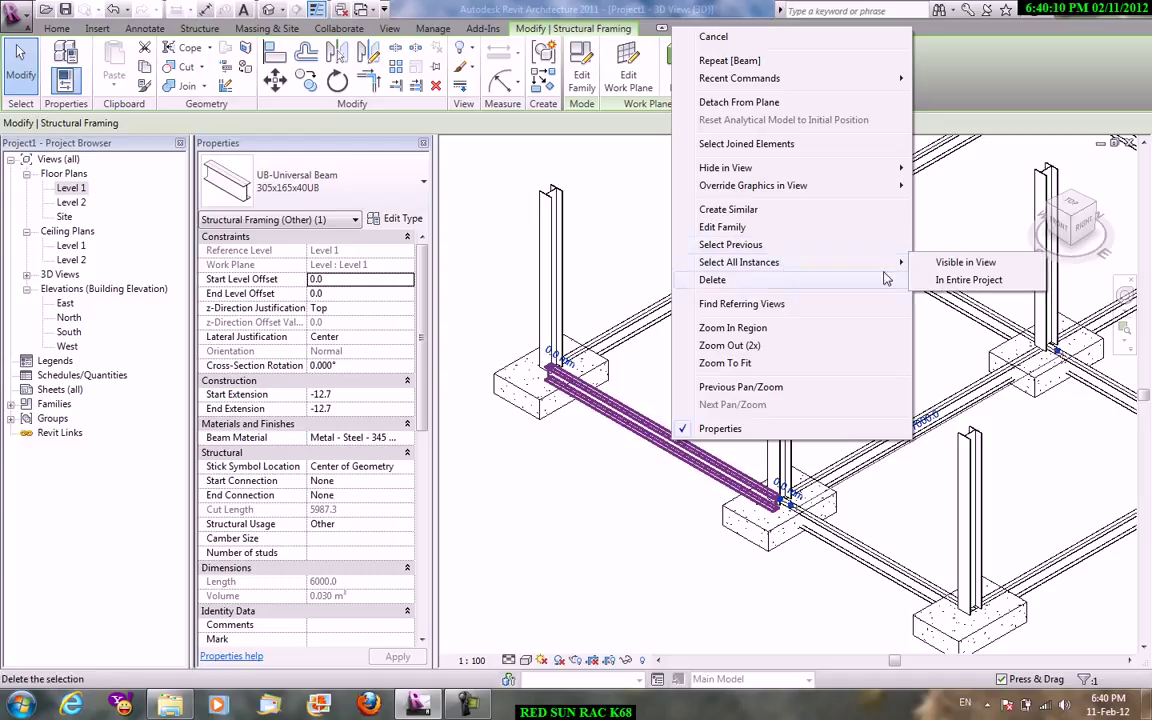
left_click(950, 281)
type("500")
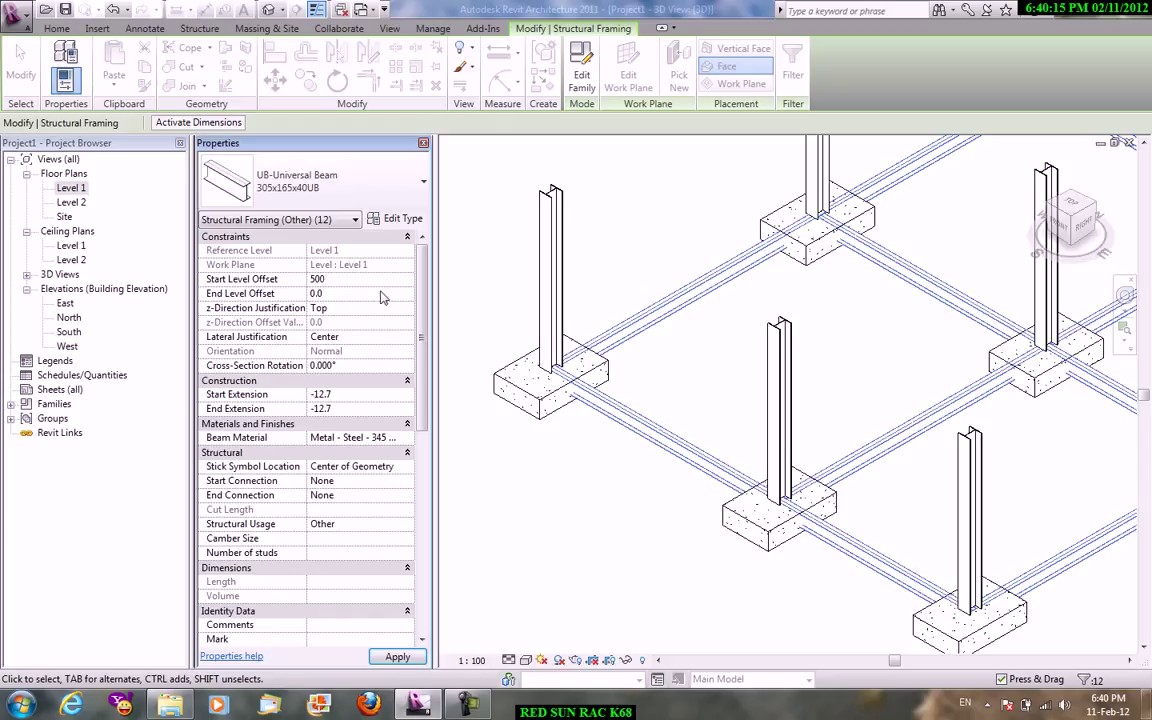
left_click(375, 295)
type("500")
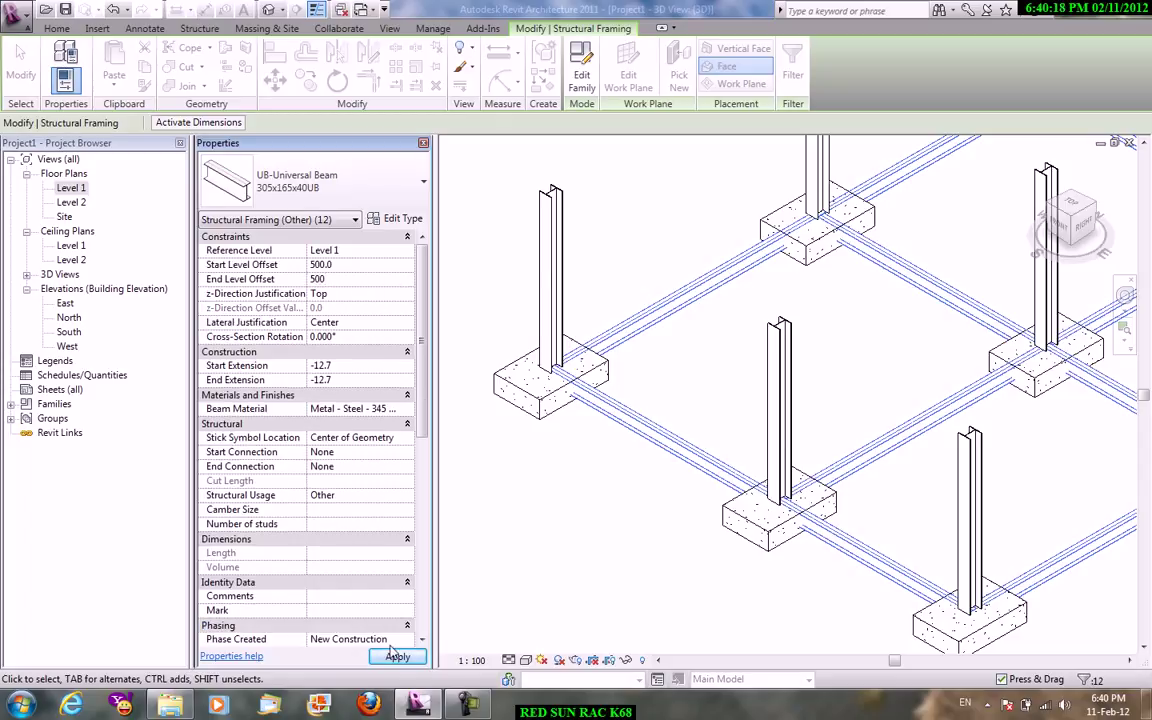
left_click(397, 657)
left_click(553, 579)
- Zoom and pan the 3D view to frame all columns, beams and footings
scroll(729, 268, "up", 5)
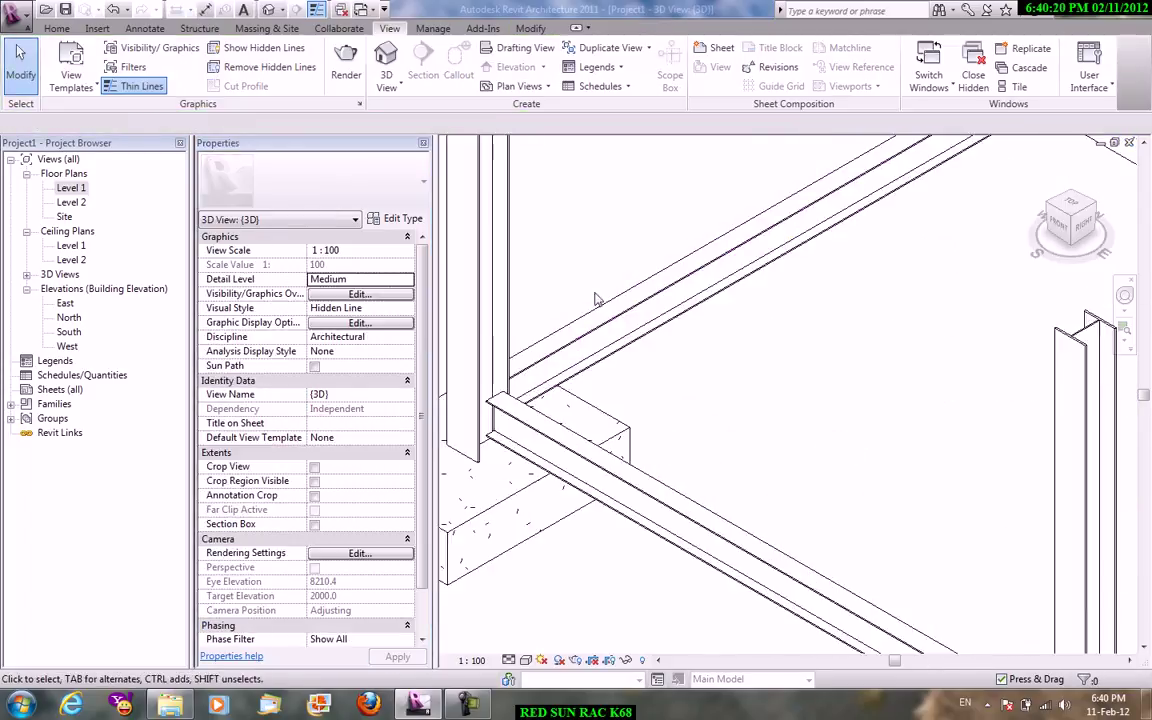
scroll(729, 268, "down", 3)
scroll(800, 413, "down", 3)
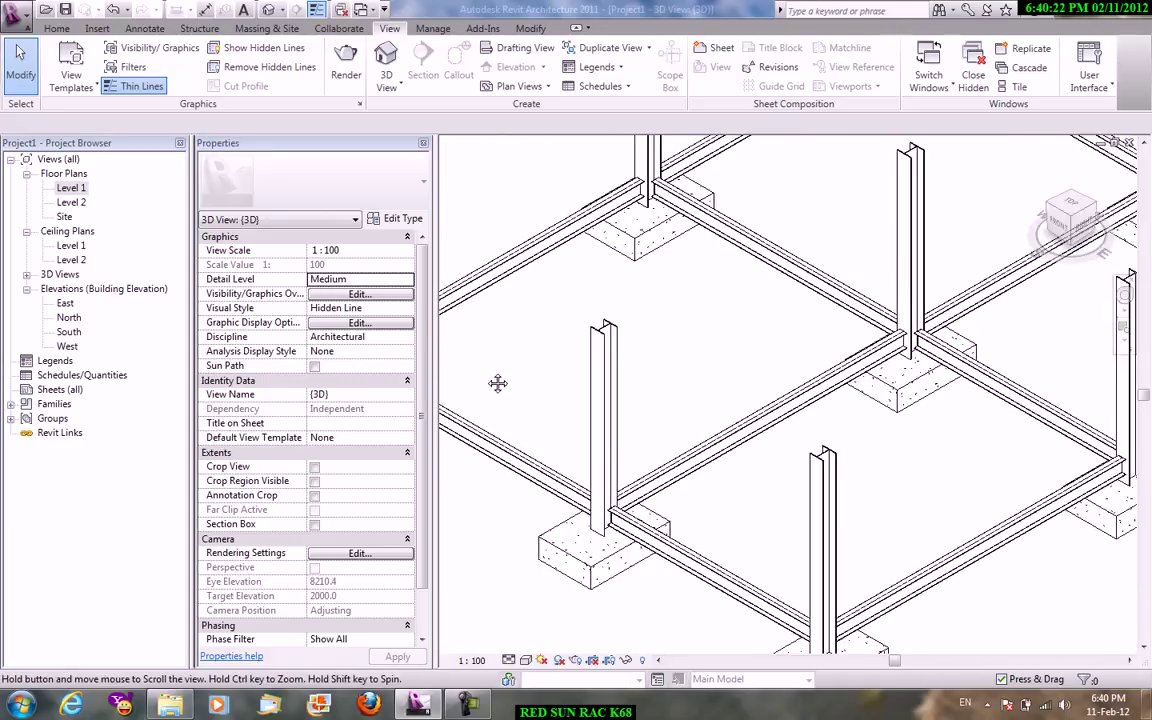
middle_click_drag(494, 386, 725, 474)
scroll(615, 438, "up", 2)
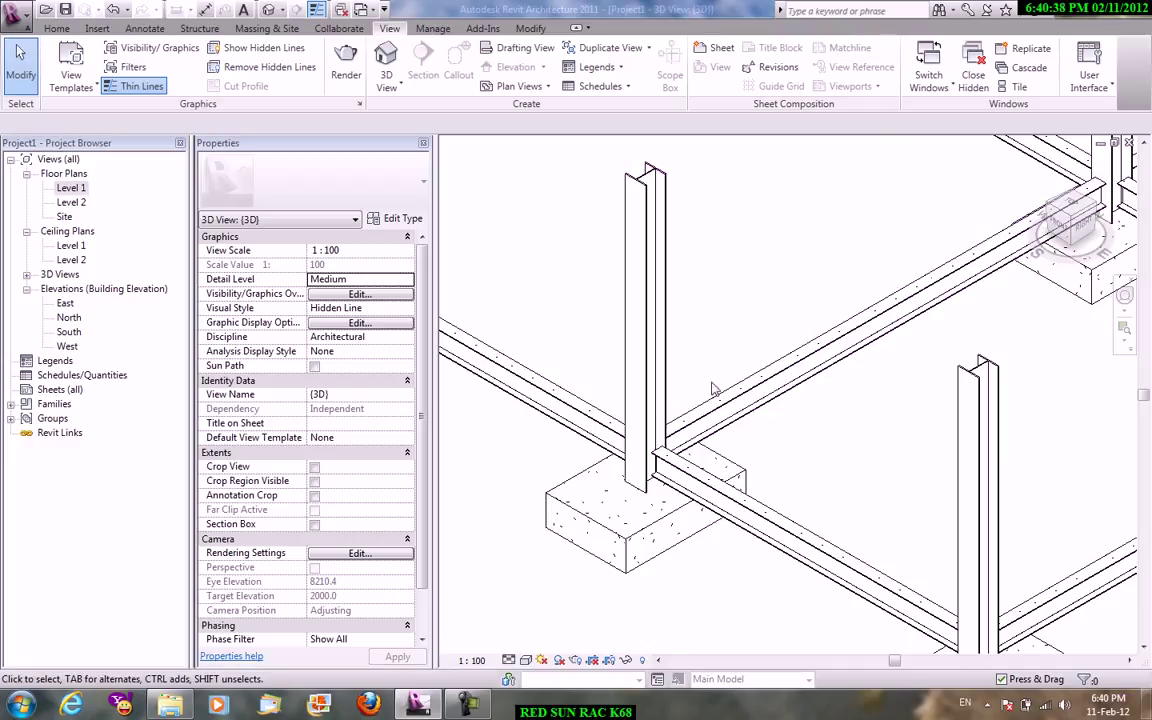
scroll(733, 312, "down", 3)
scroll(715, 404, "down", 2)
scroll(707, 476, "down", 2)
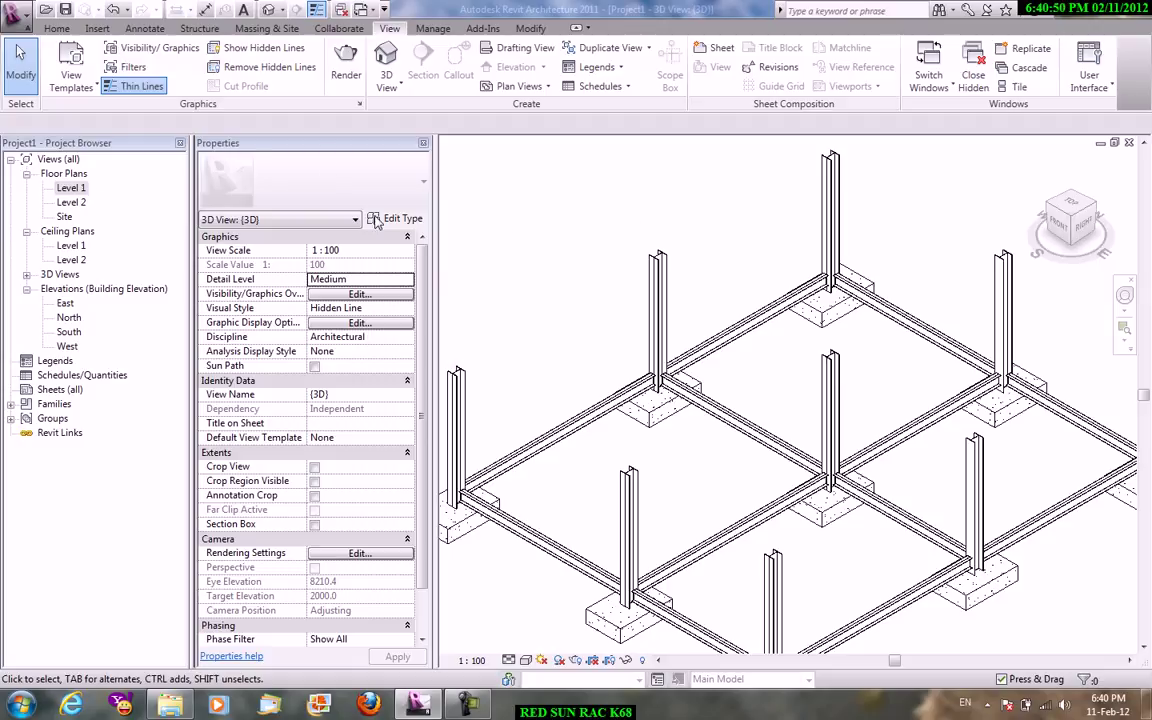
- Open the Extensions Manager from Add-Ins > External Tools, then close it
left_click(485, 28)
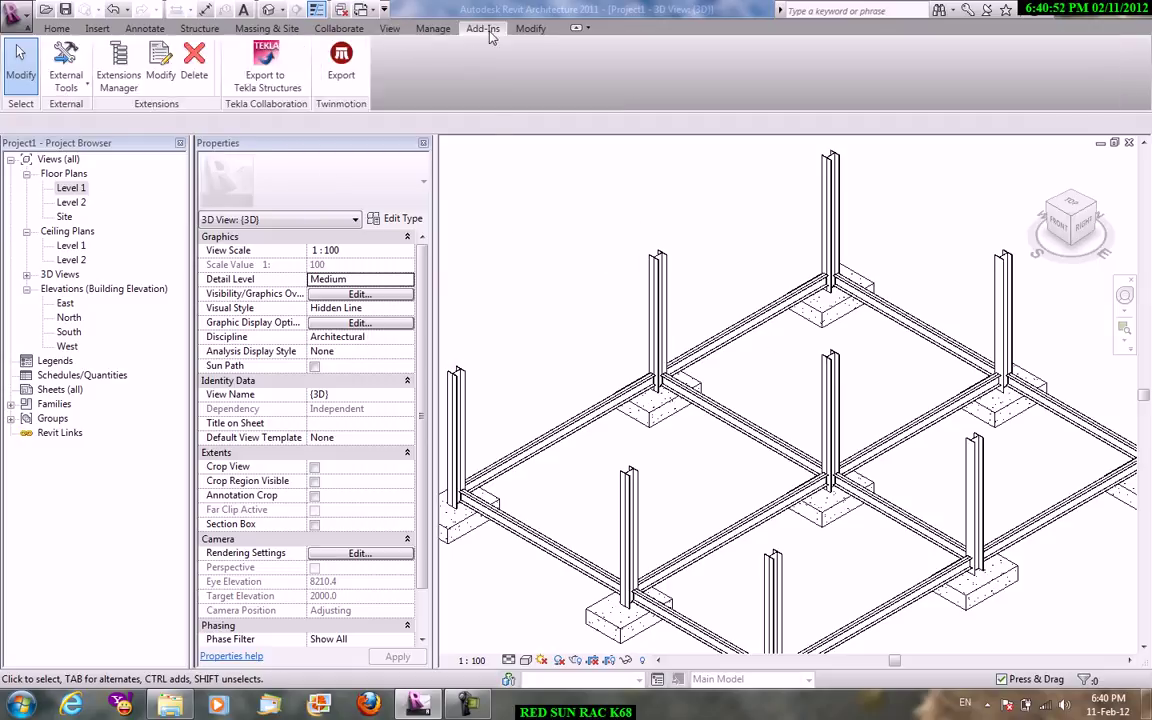
left_click(66, 75)
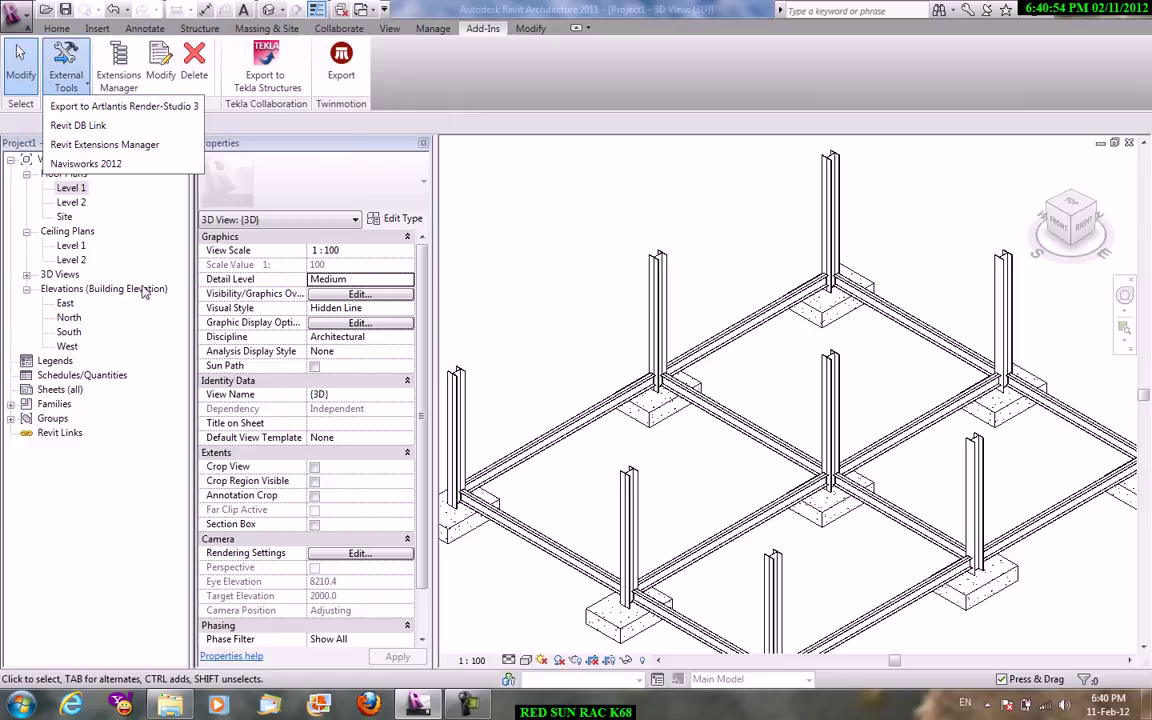
left_click(130, 88)
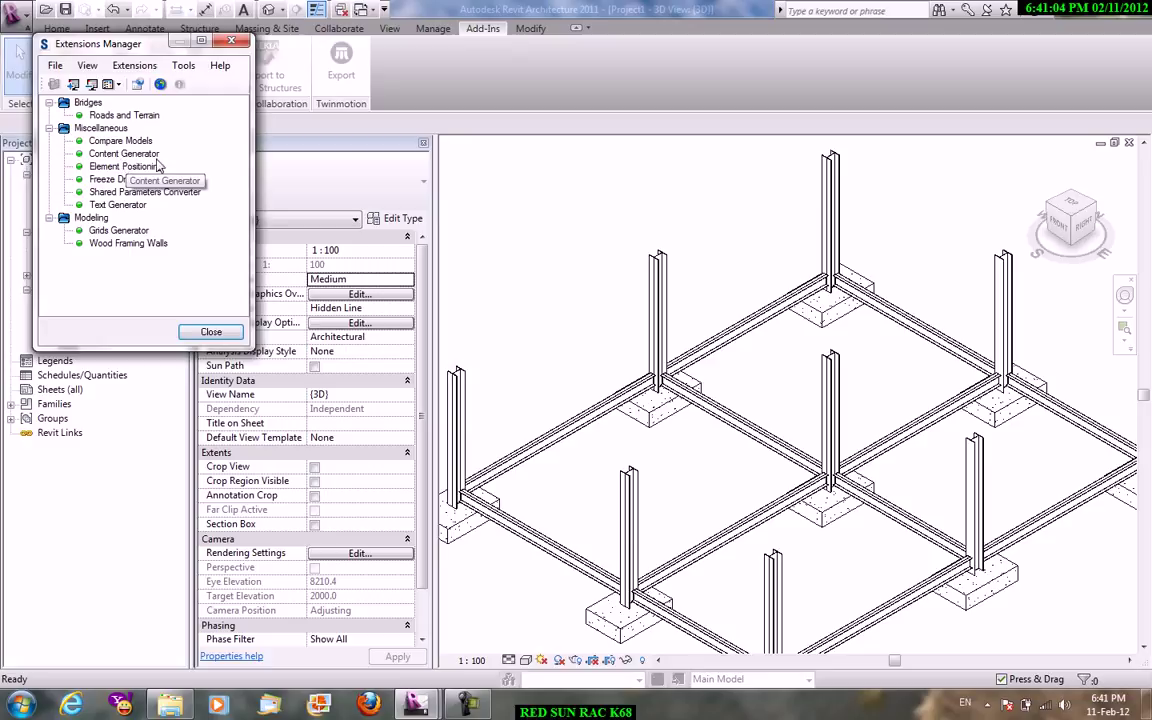
left_click(532, 240)
left_click(236, 332)
- Cancel the leftover command and pan the 3D view to frame the whole structure
right_click(592, 254)
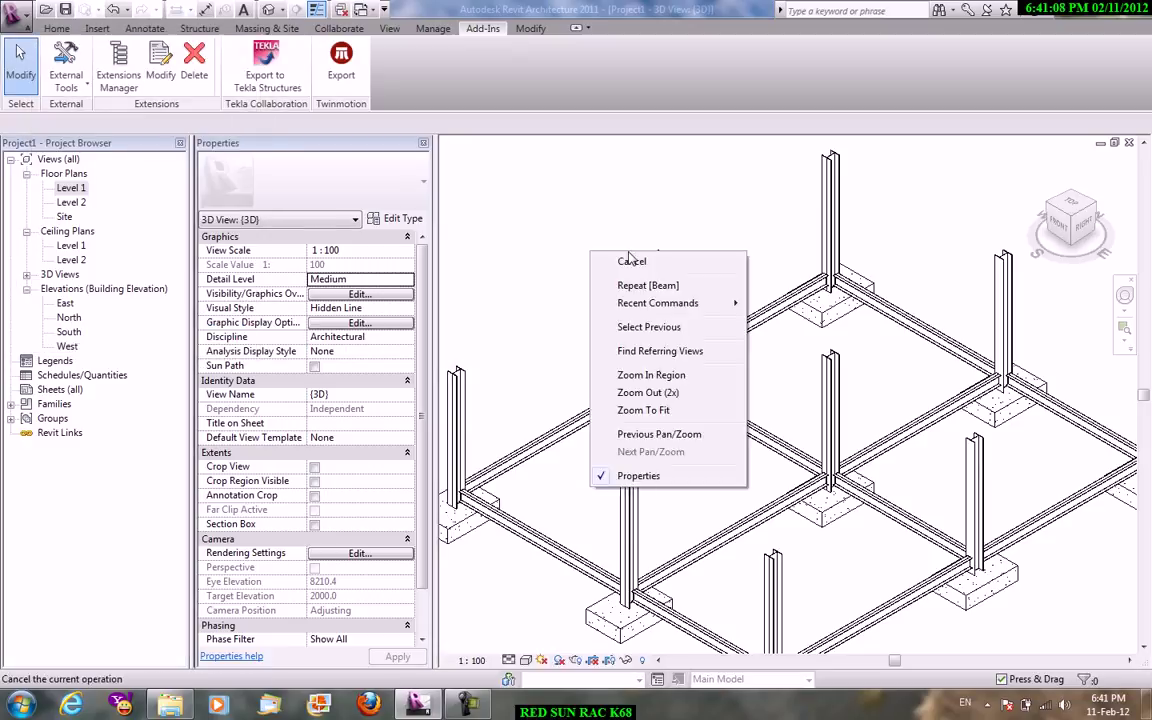
left_click(624, 264)
scroll(573, 249, "down", 3)
middle_click_drag(740, 276, 732, 300)
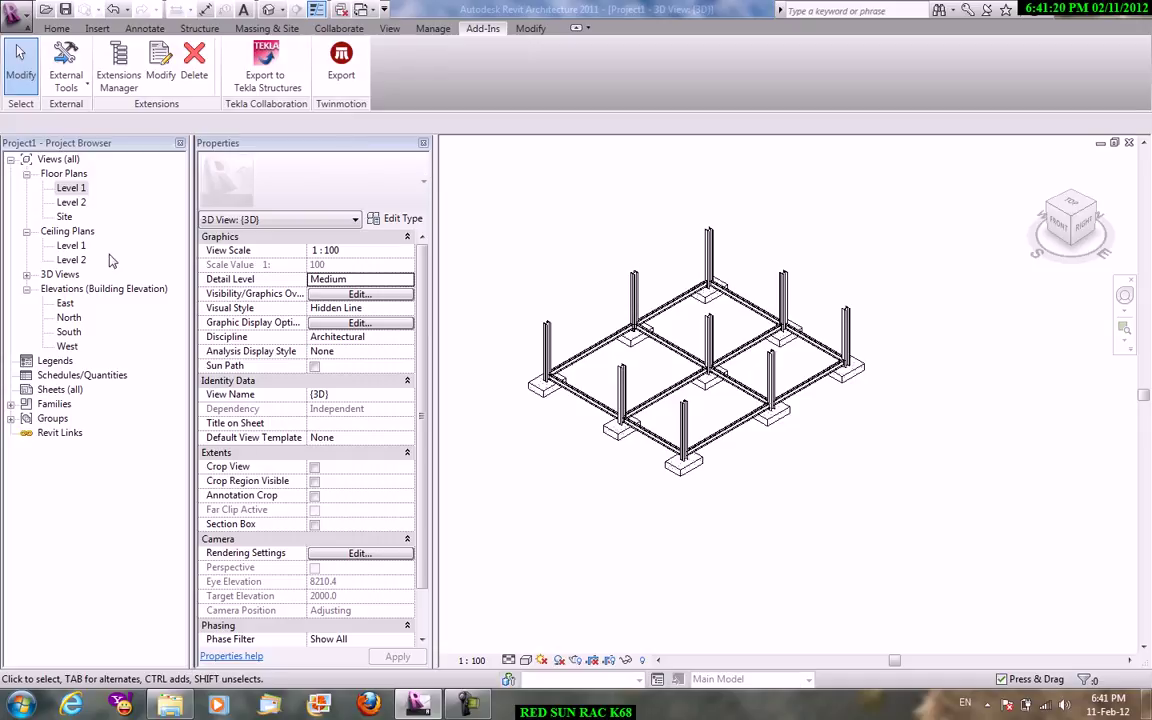
- On the Level 2 plan, place 305x165x40UB beams on all grid lines at once
double_click(72, 202)
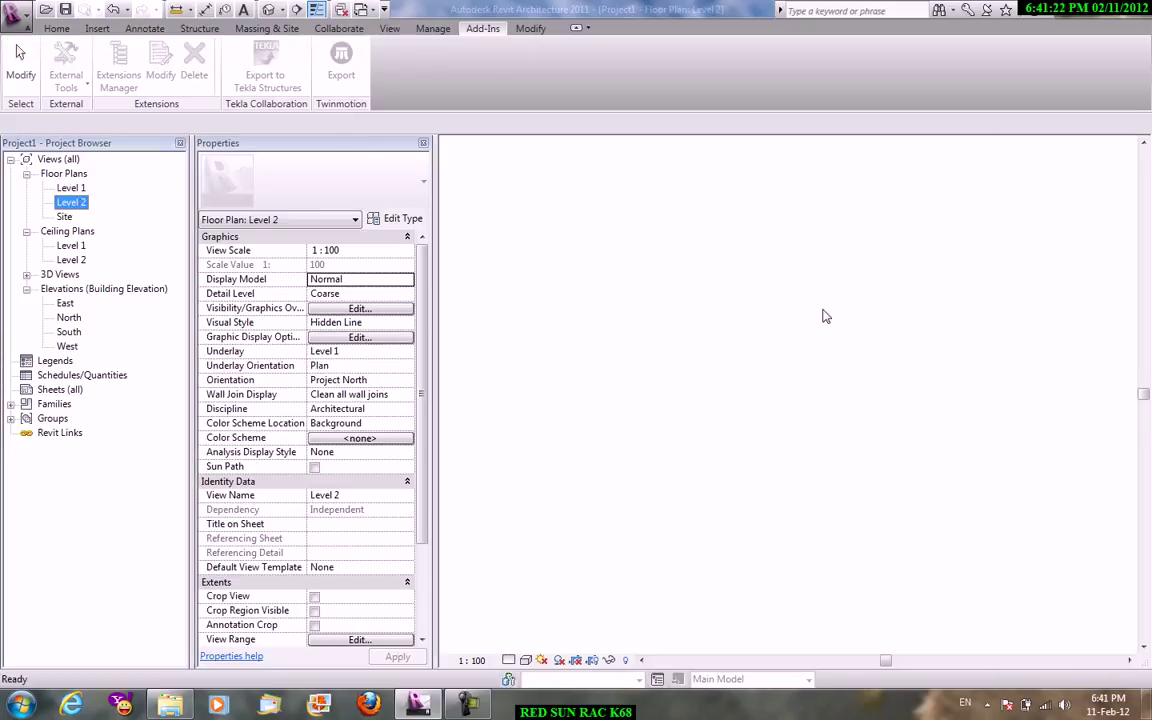
scroll(841, 337, "down", 2)
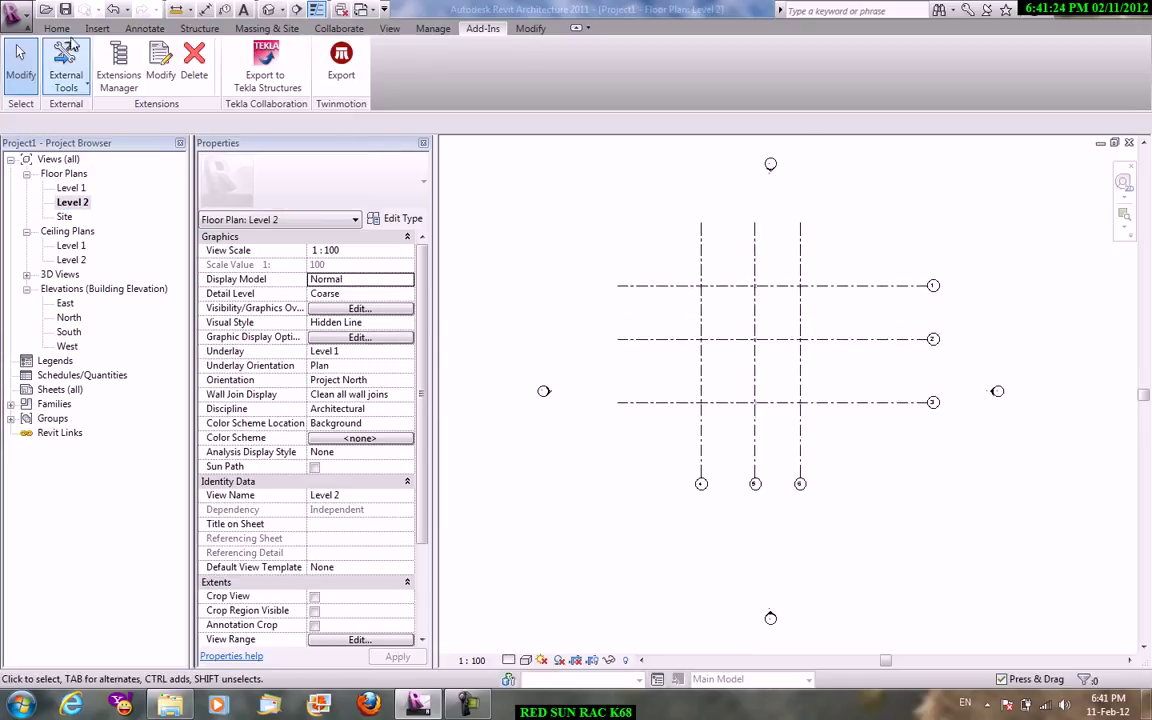
left_click(199, 28)
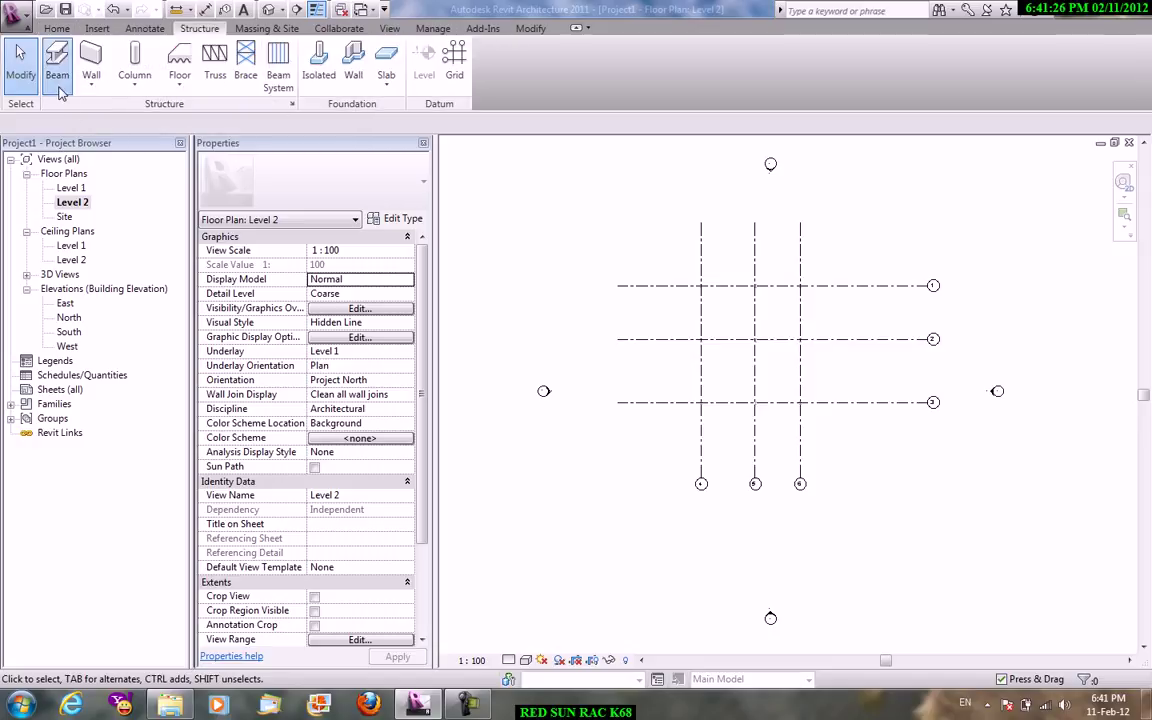
left_click(57, 62)
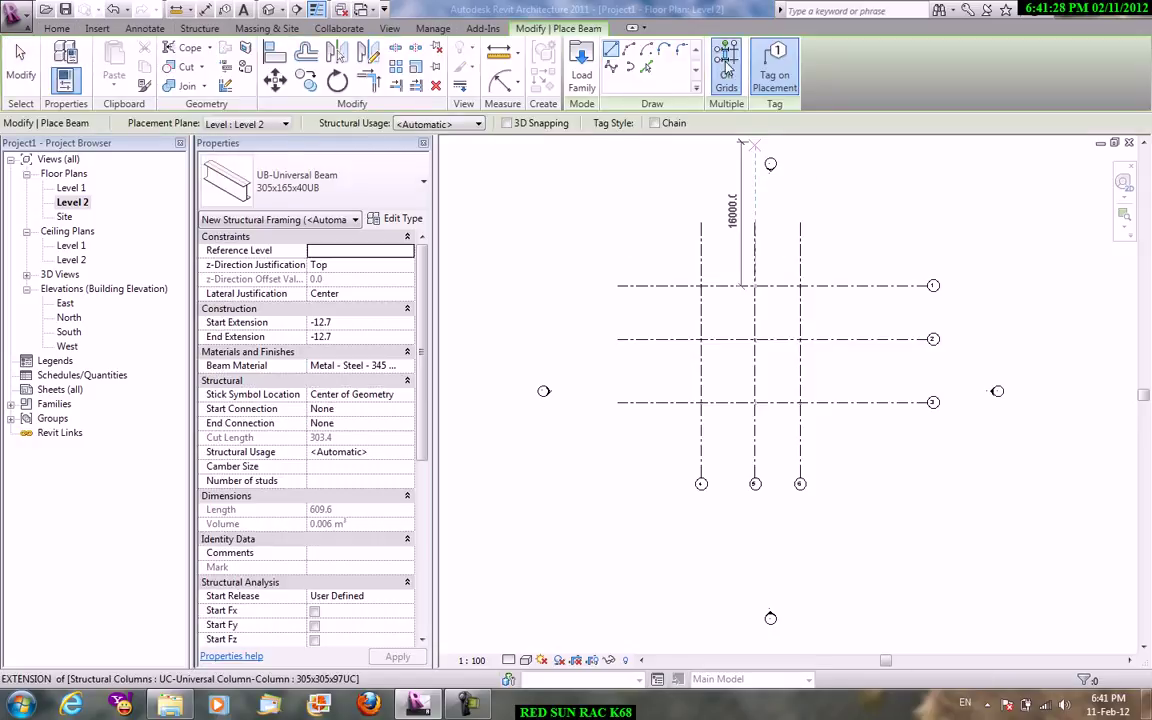
left_click(726, 65)
left_click_drag(869, 488, 605, 232)
left_click(634, 62)
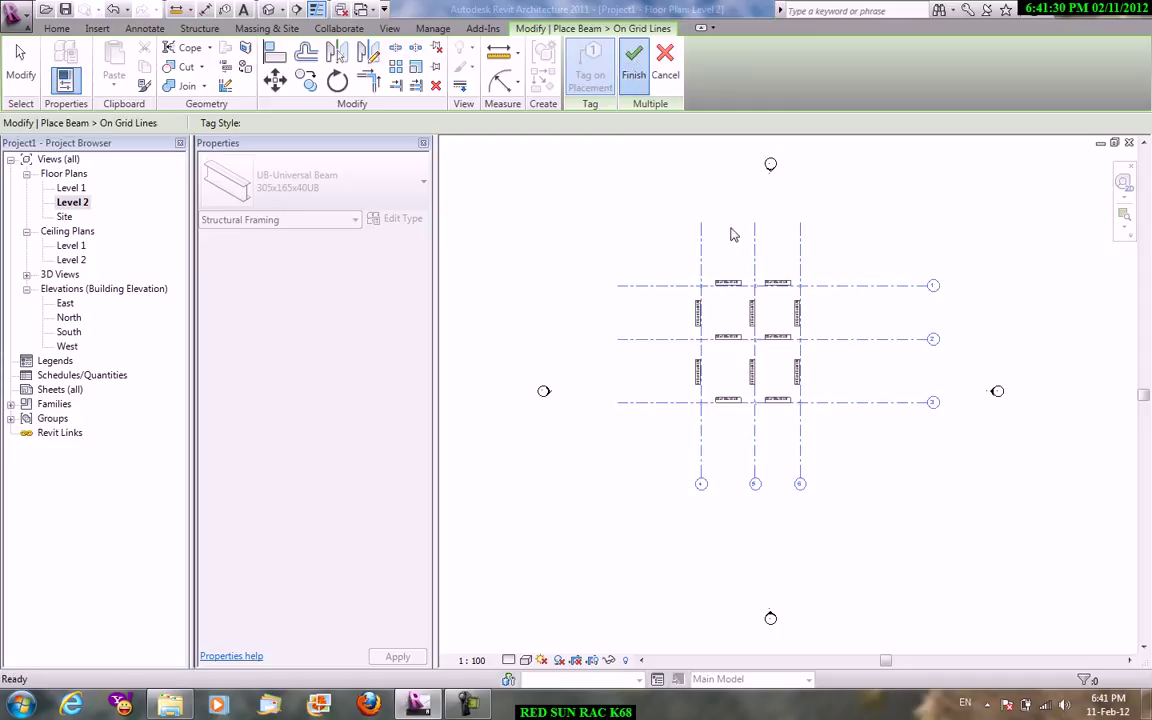
right_click(580, 203)
left_click(605, 215)
right_click(588, 207)
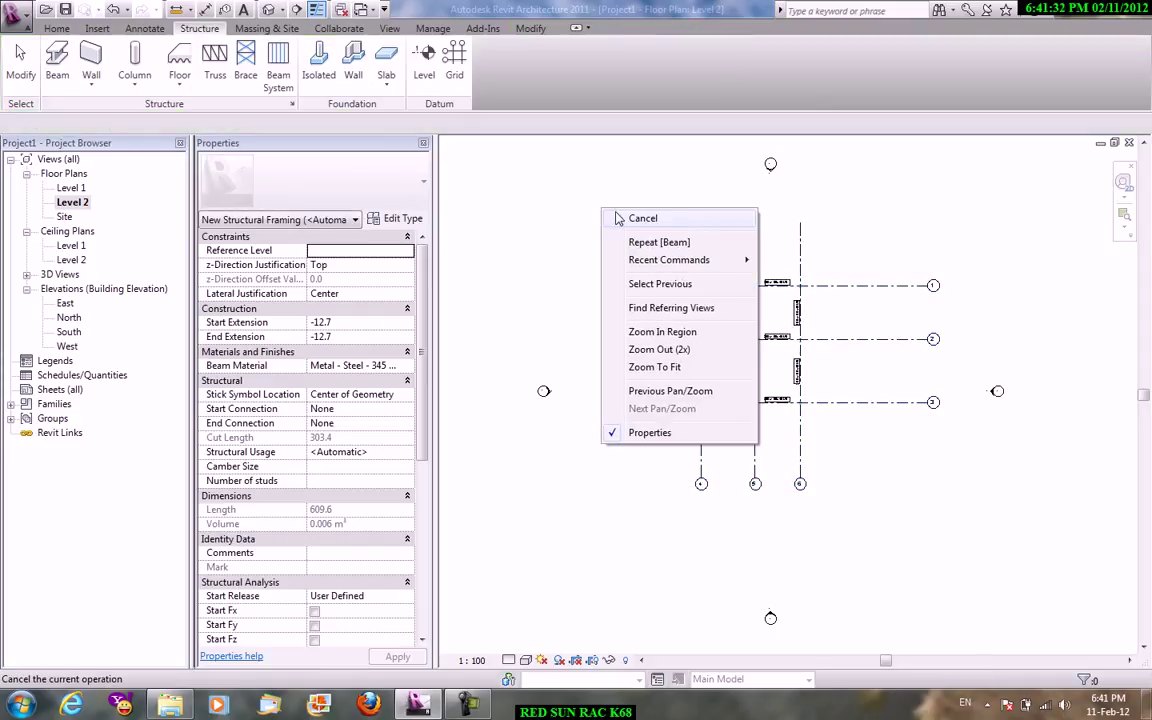
left_click(617, 218)
- Browse the available wall and column types without placing any
left_click(97, 90)
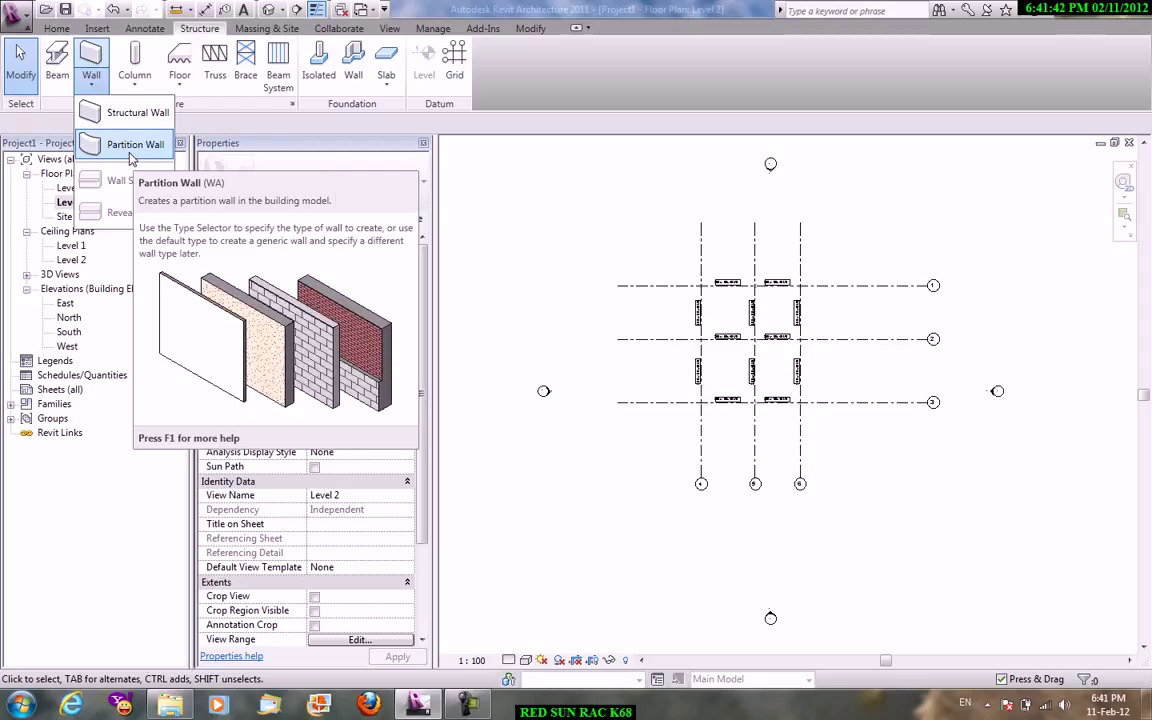
left_click(240, 121)
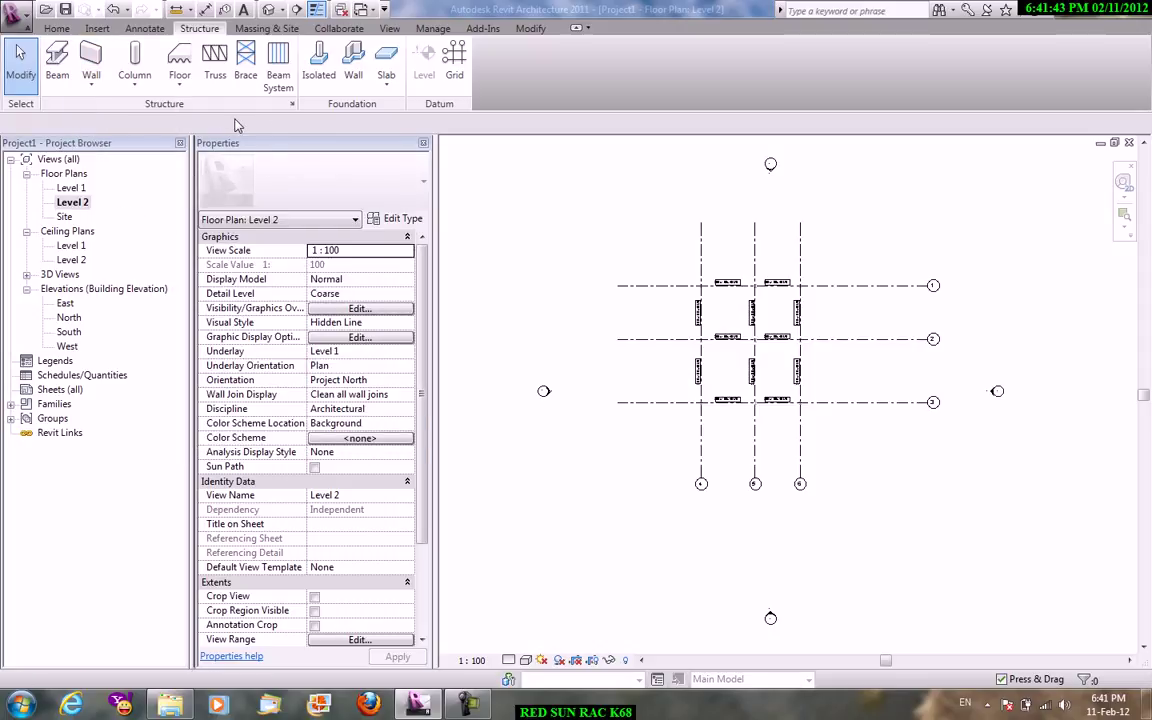
left_click(134, 86)
- Look over the floor types and cancel any active command
left_click(181, 87)
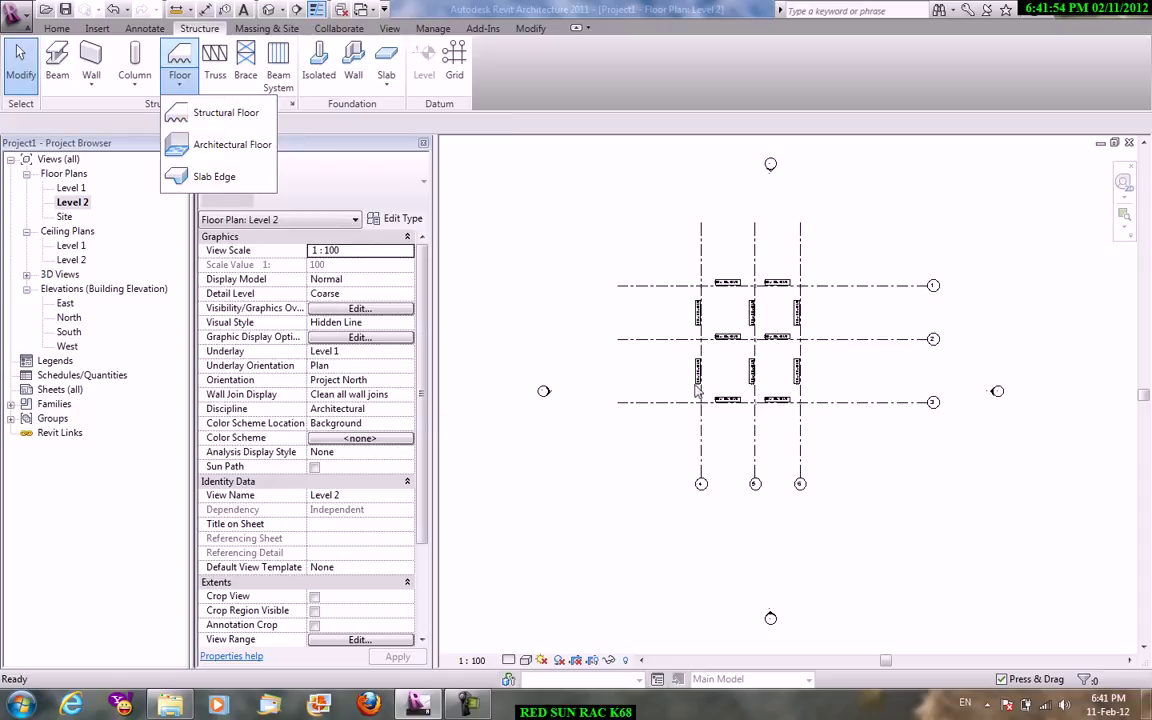
right_click(563, 198)
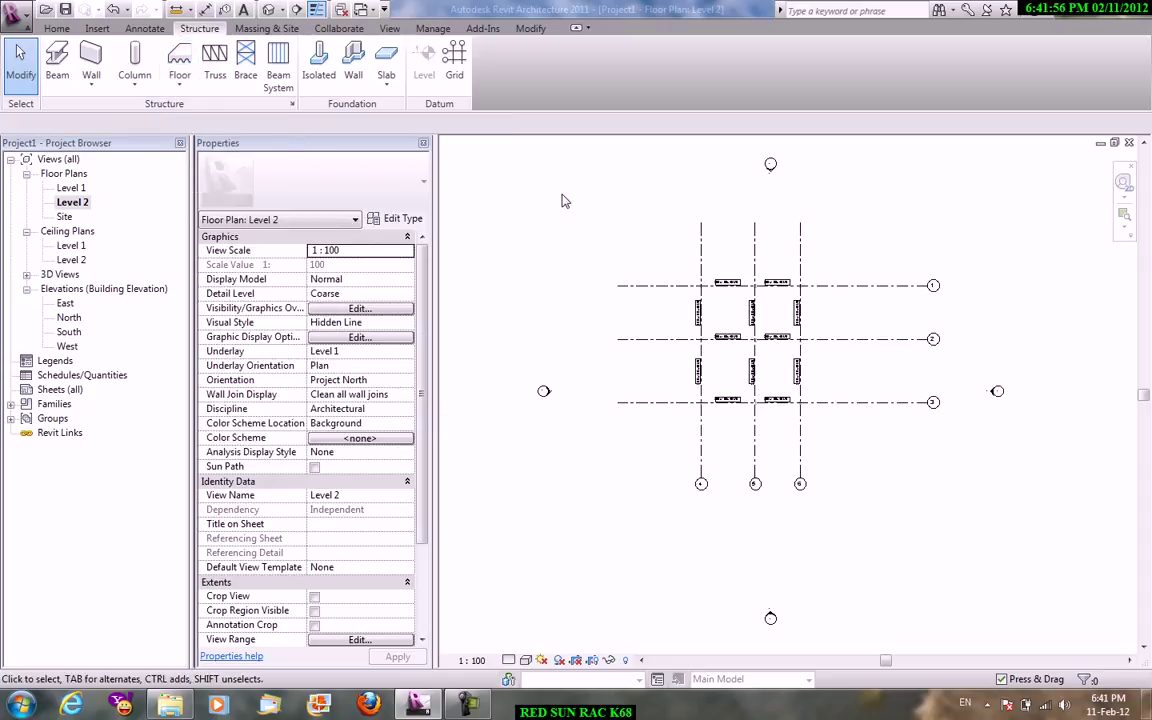
left_click(600, 208)
right_click(600, 206)
left_click(640, 213)
- Sketch a rectangular structural floor from grids 1/4 to 3/6 on Level 1, offset 500
left_click(179, 86)
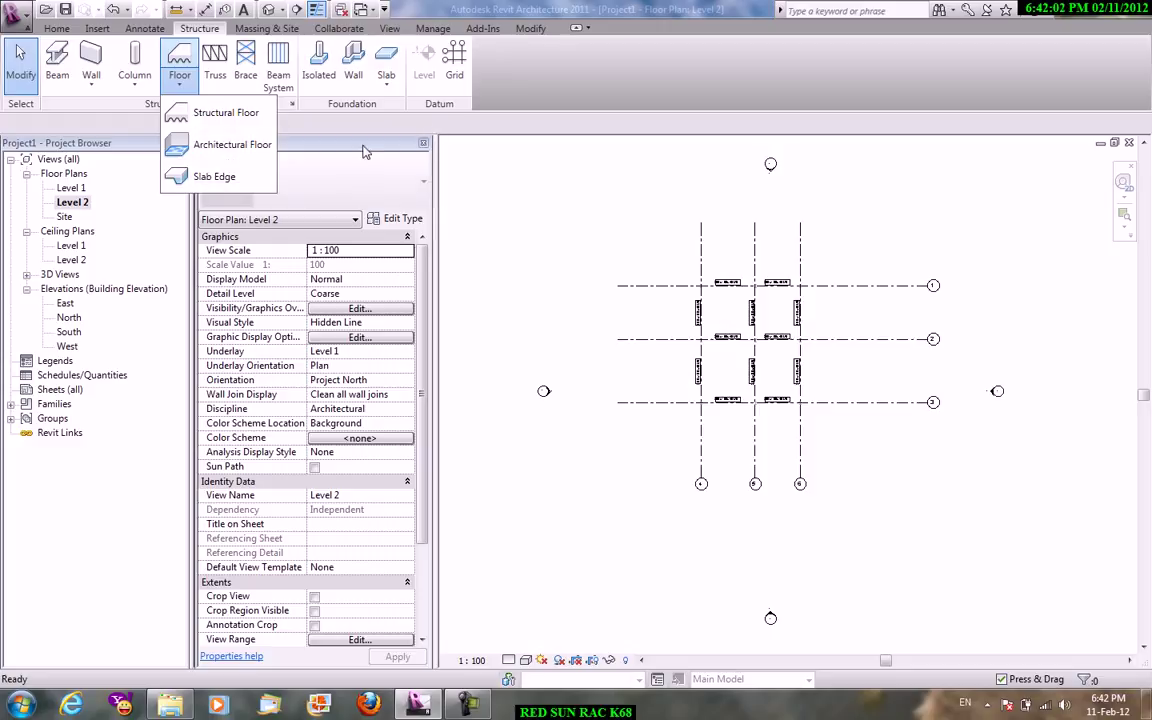
left_click(215, 144)
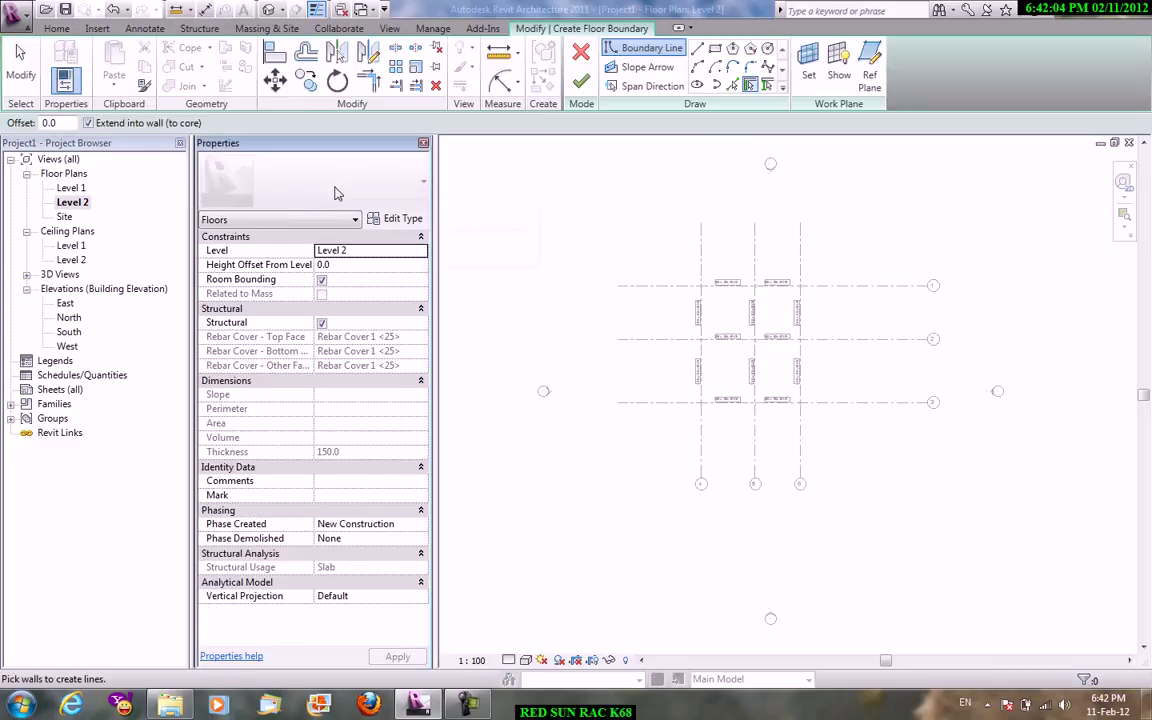
left_click(715, 48)
scroll(735, 307, "up", 3)
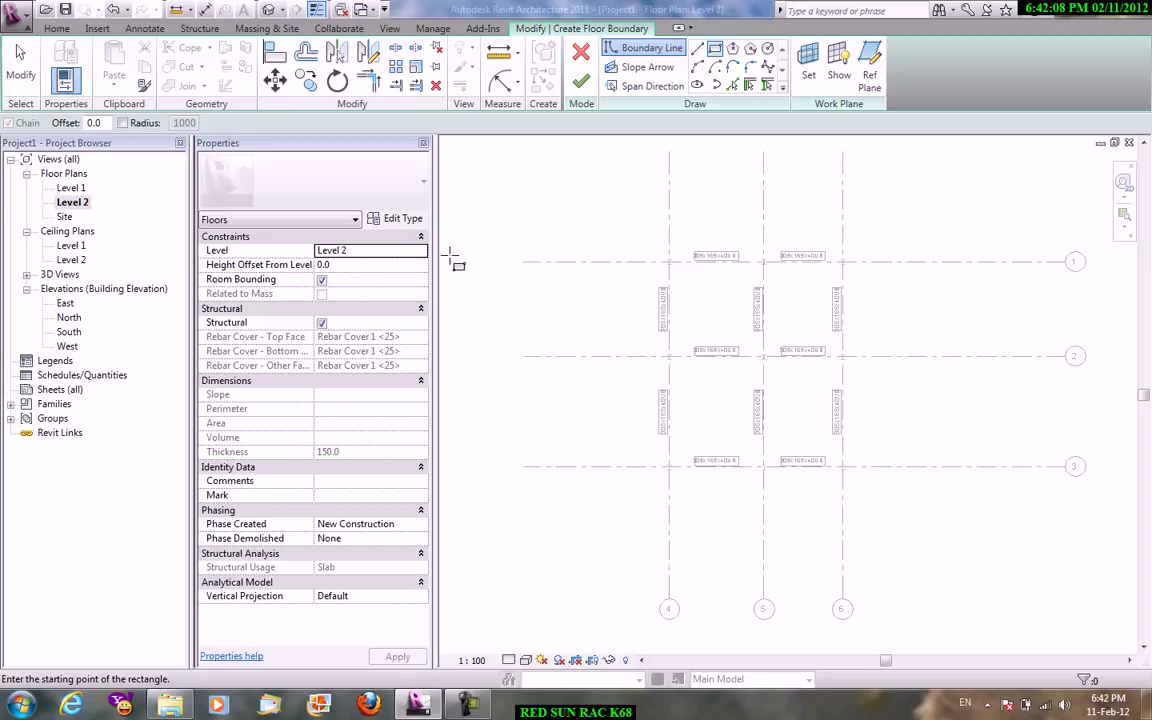
left_click(422, 253)
left_click(348, 265)
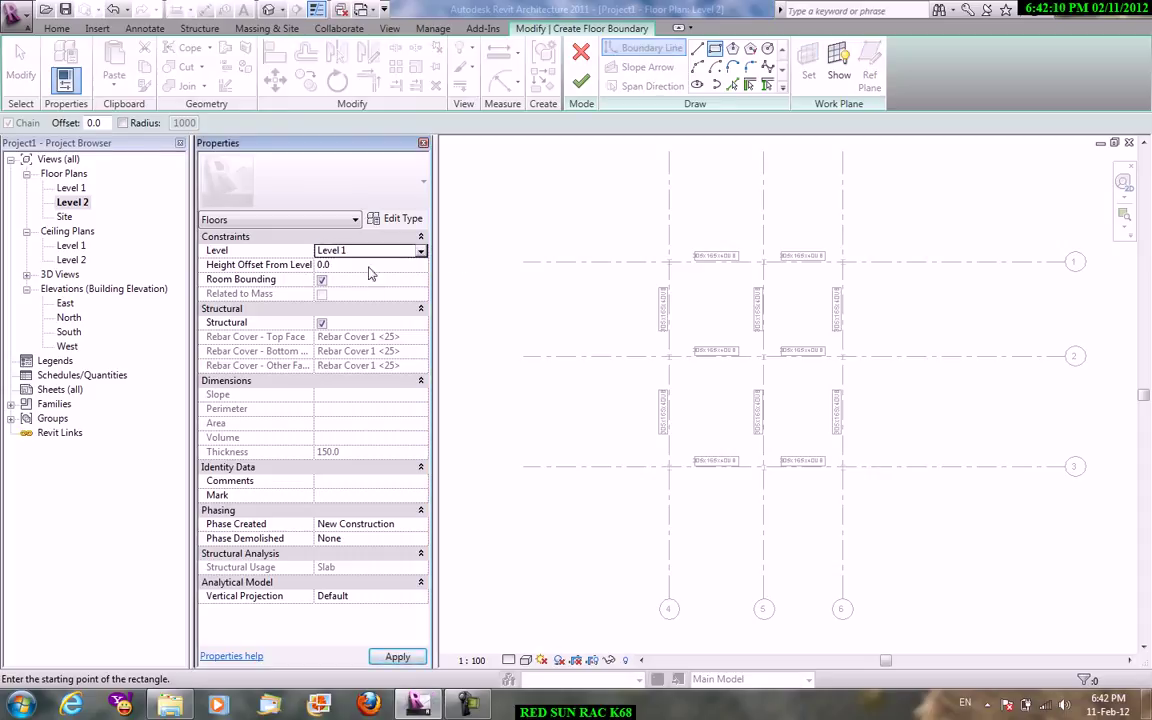
left_click(394, 265)
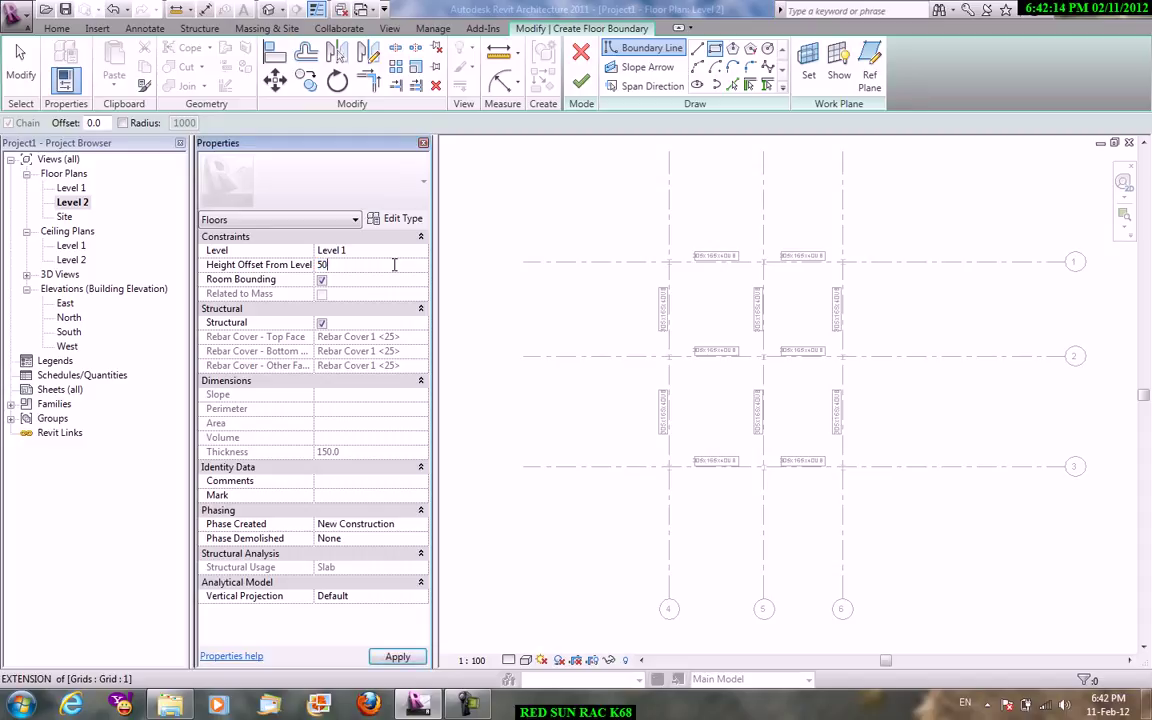
left_click(670, 262)
left_click(841, 465)
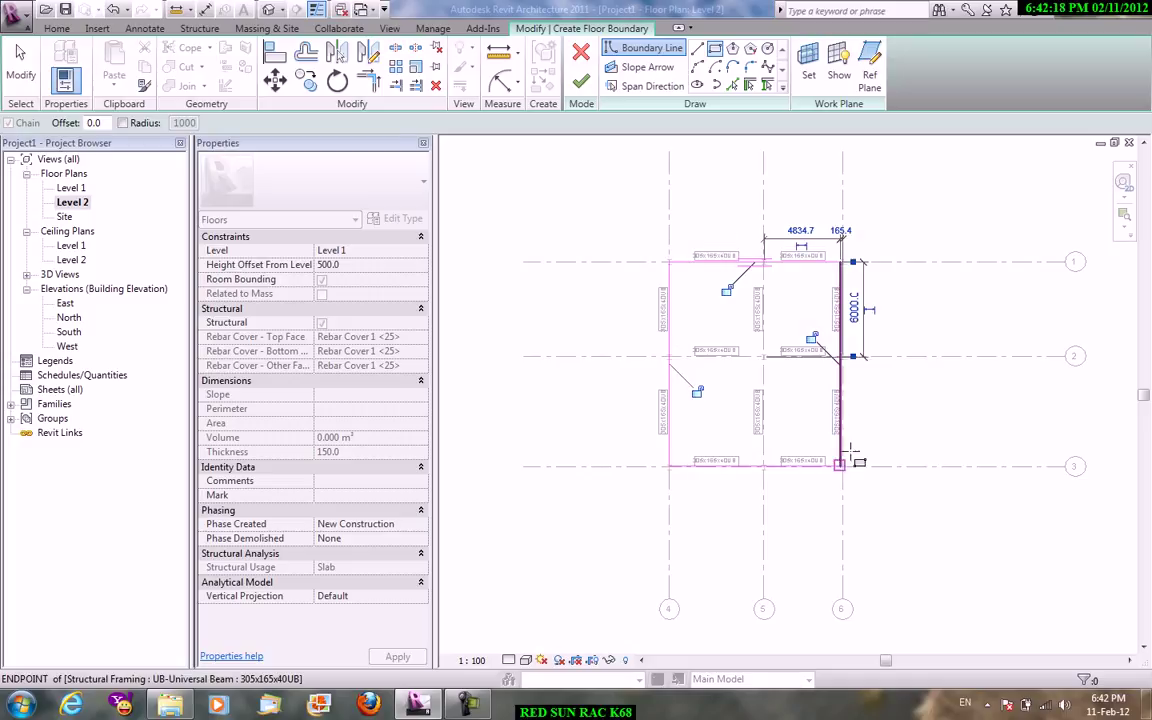
left_click(581, 80)
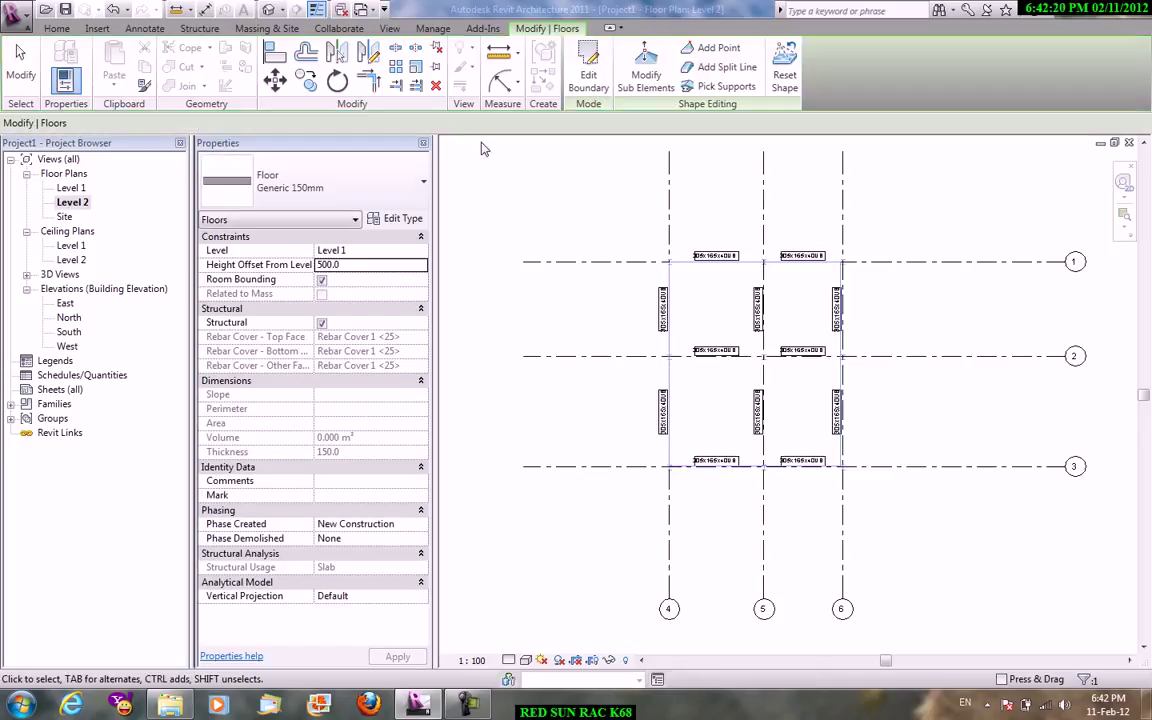
- Open the default 3D view and window-select the whole frame
left_click(389, 28)
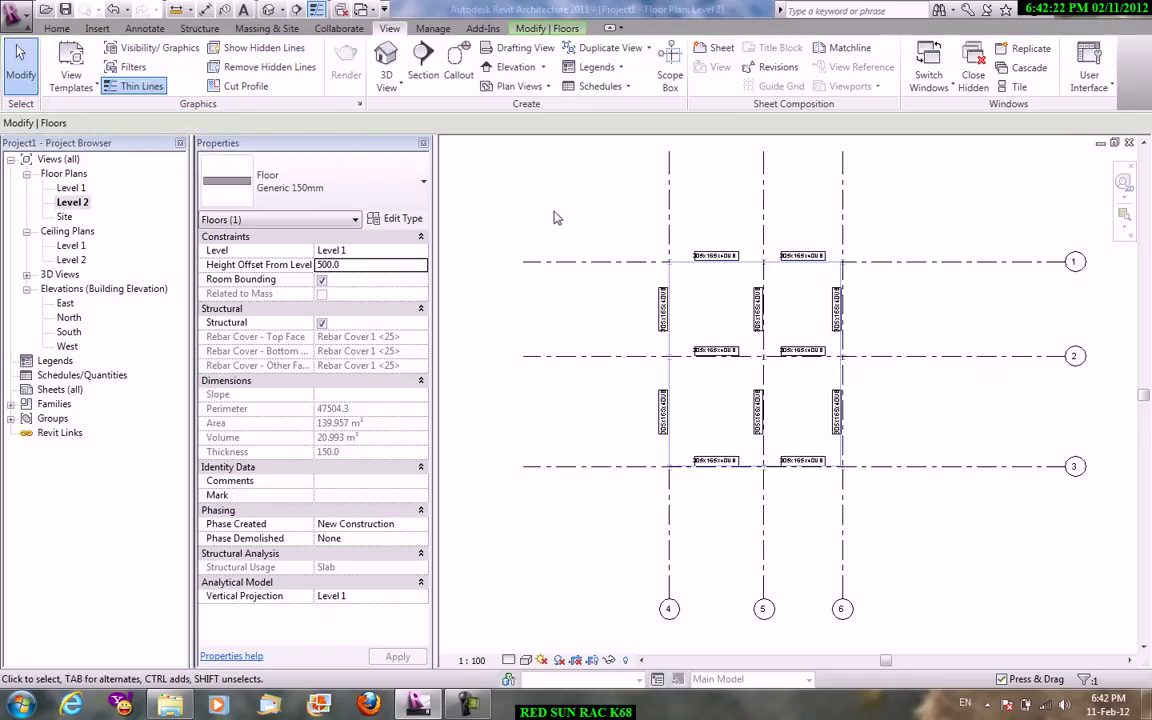
left_click(386, 90)
left_click(405, 113)
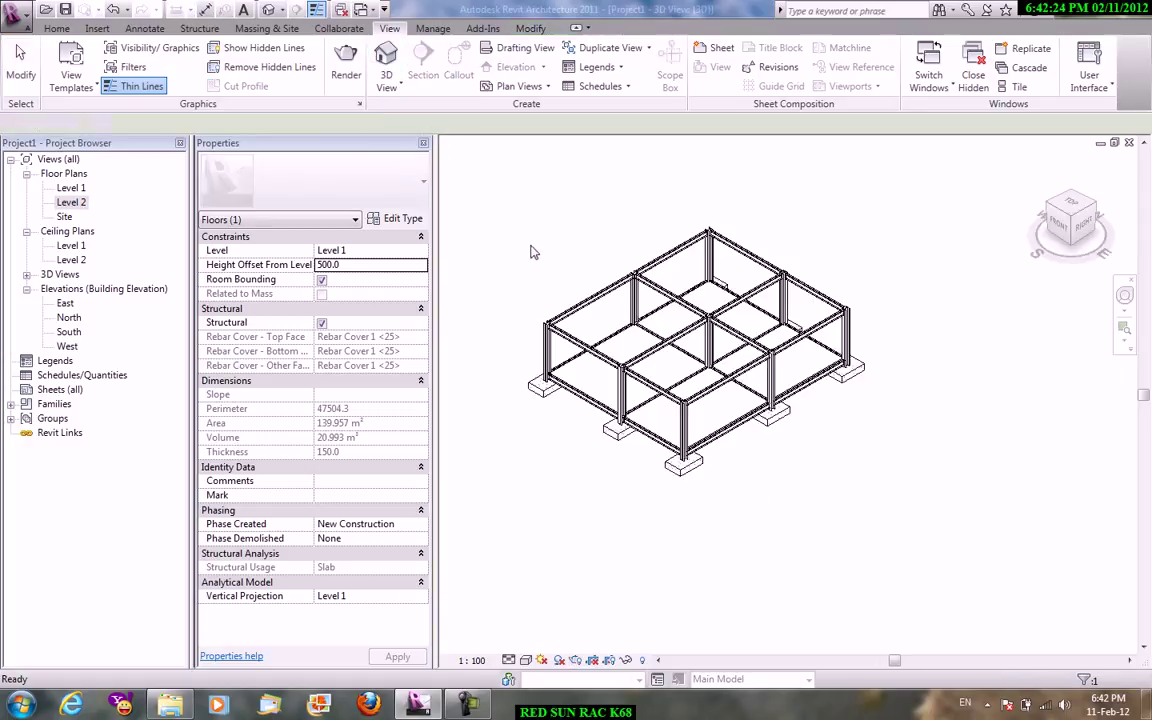
scroll(652, 454, "up", 3)
scroll(600, 420, "up", 1)
right_click(590, 283)
left_click(630, 288)
scroll(706, 370, "down", 5)
left_click_drag(599, 175, 900, 386)
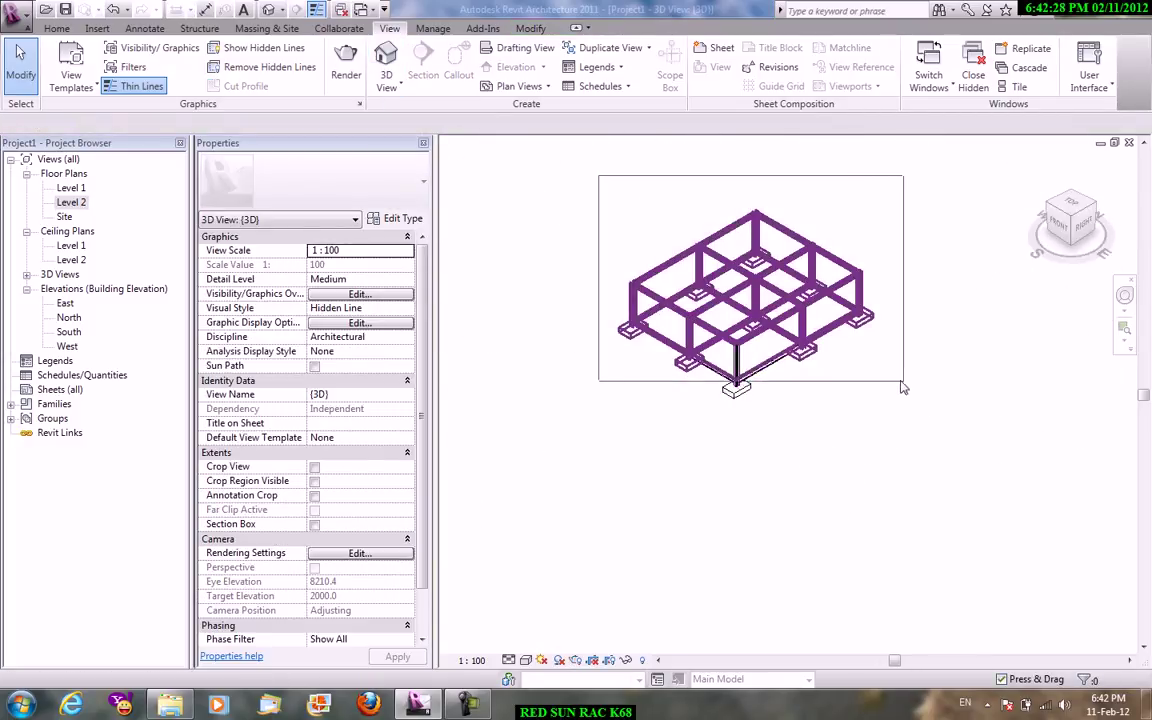
left_click(573, 172)
left_click_drag(555, 147, 922, 393)
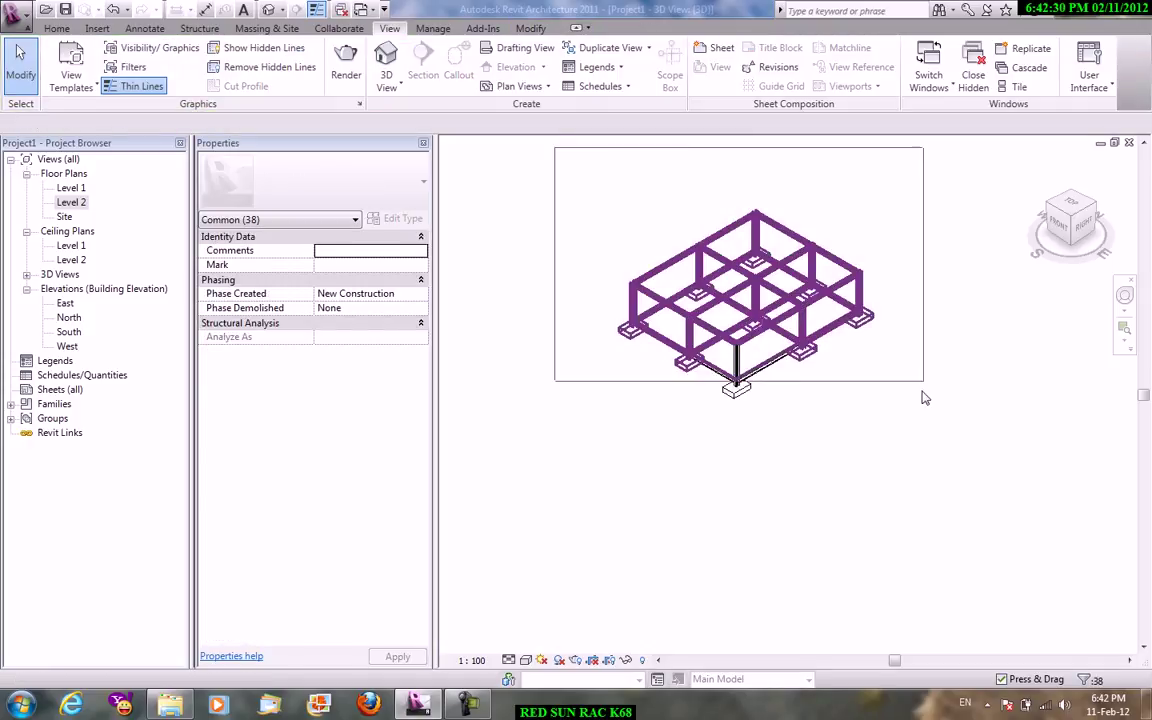
- Filter the selection to the floor slab, raise its offset to 600, and return to Level 2
left_click(581, 75)
left_click(679, 274)
left_click(433, 248)
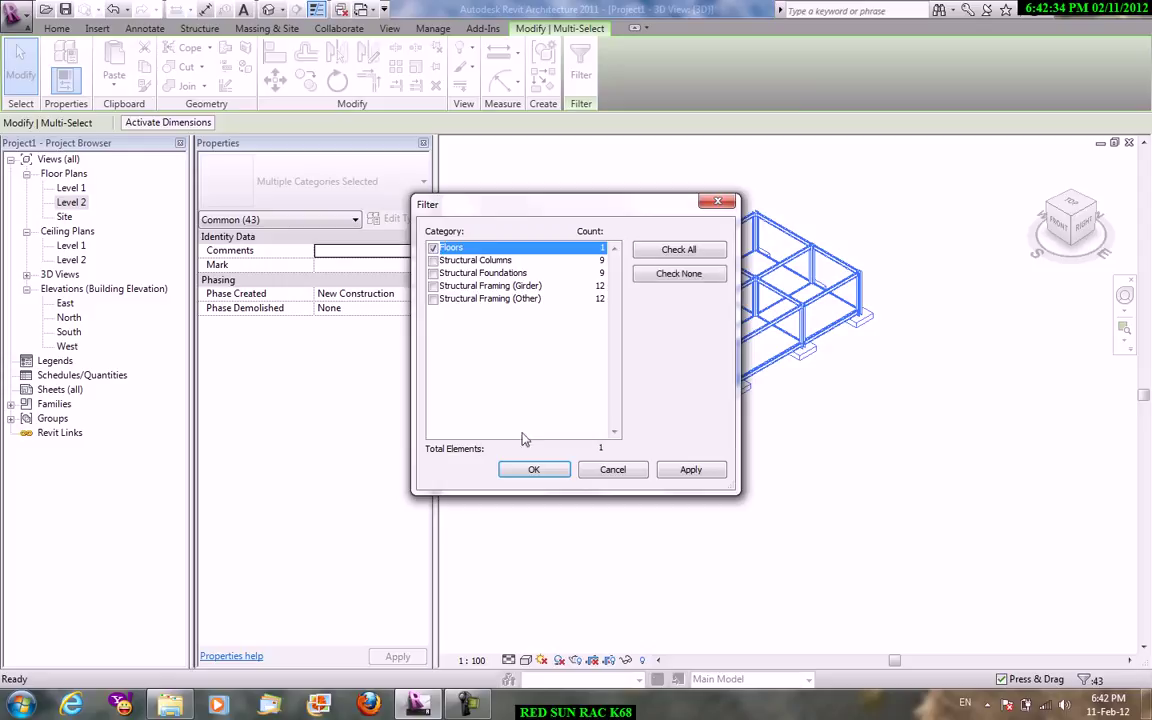
left_click(533, 470)
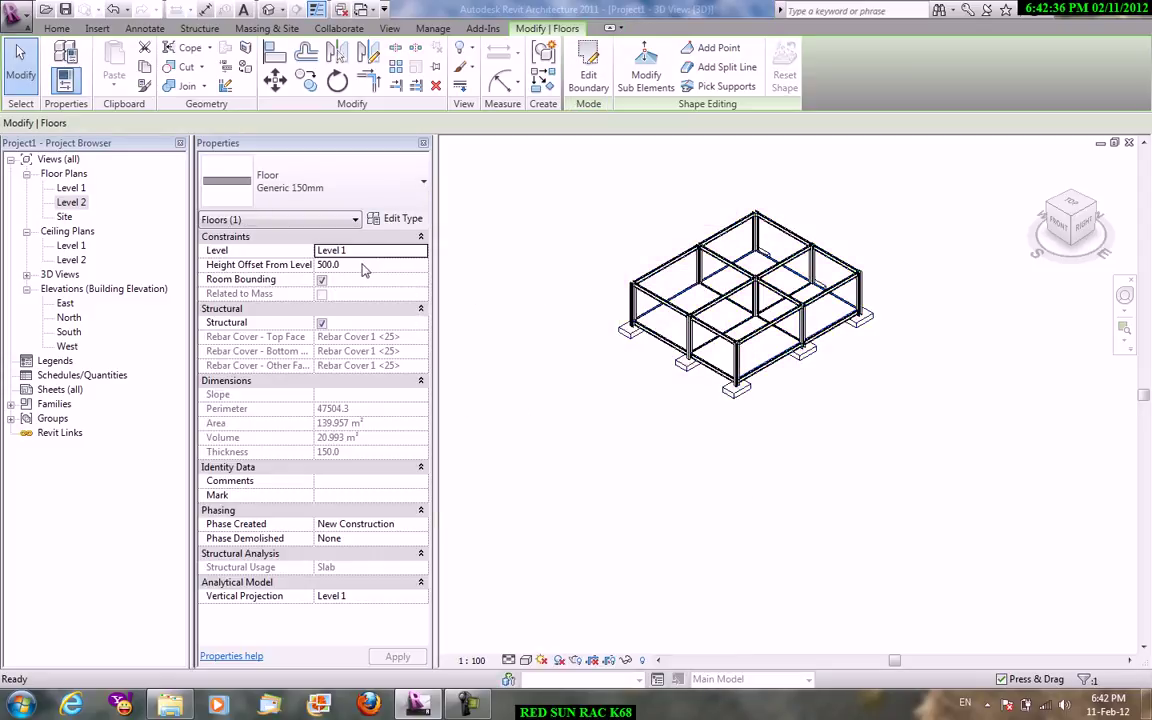
left_click(635, 533)
scroll(650, 270, "up", 3)
scroll(700, 300, "up", 2)
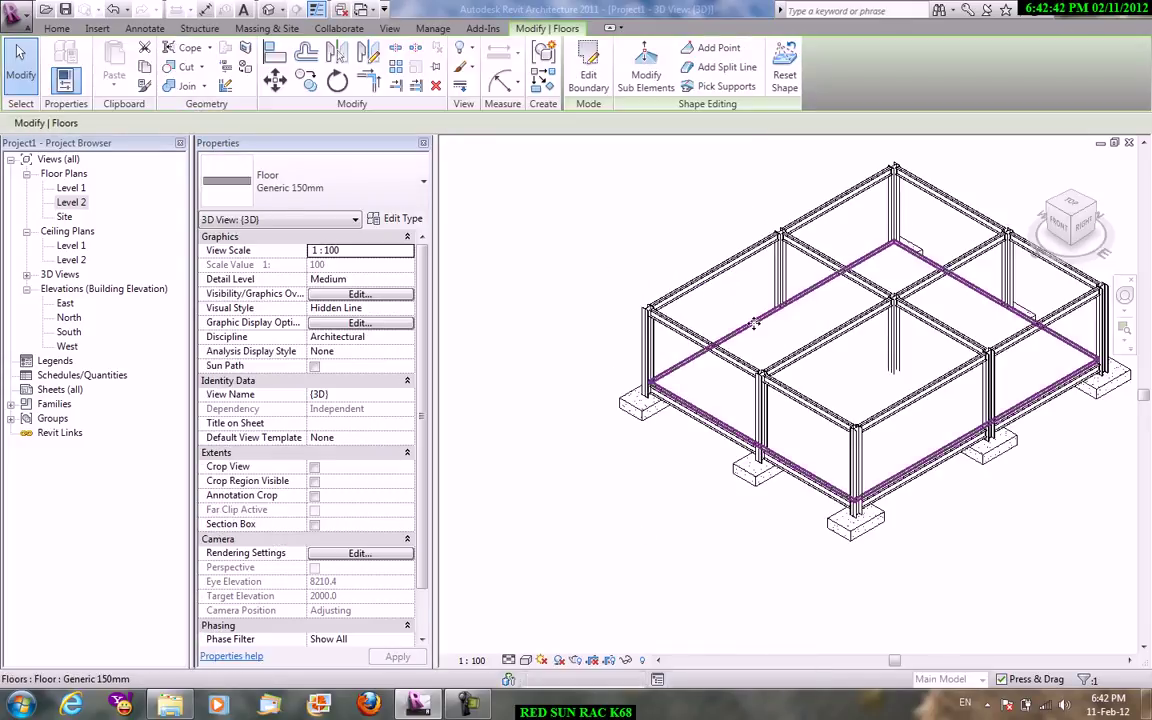
left_click(755, 322)
scroll(745, 310, "down", 3)
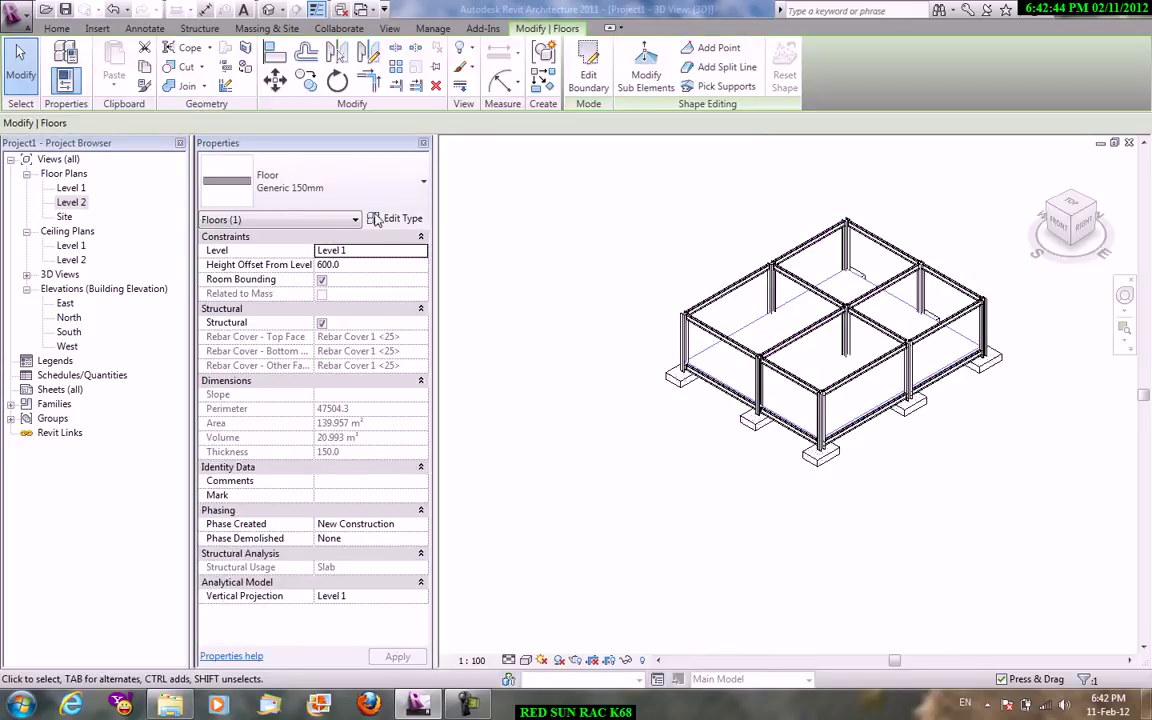
left_click(361, 180)
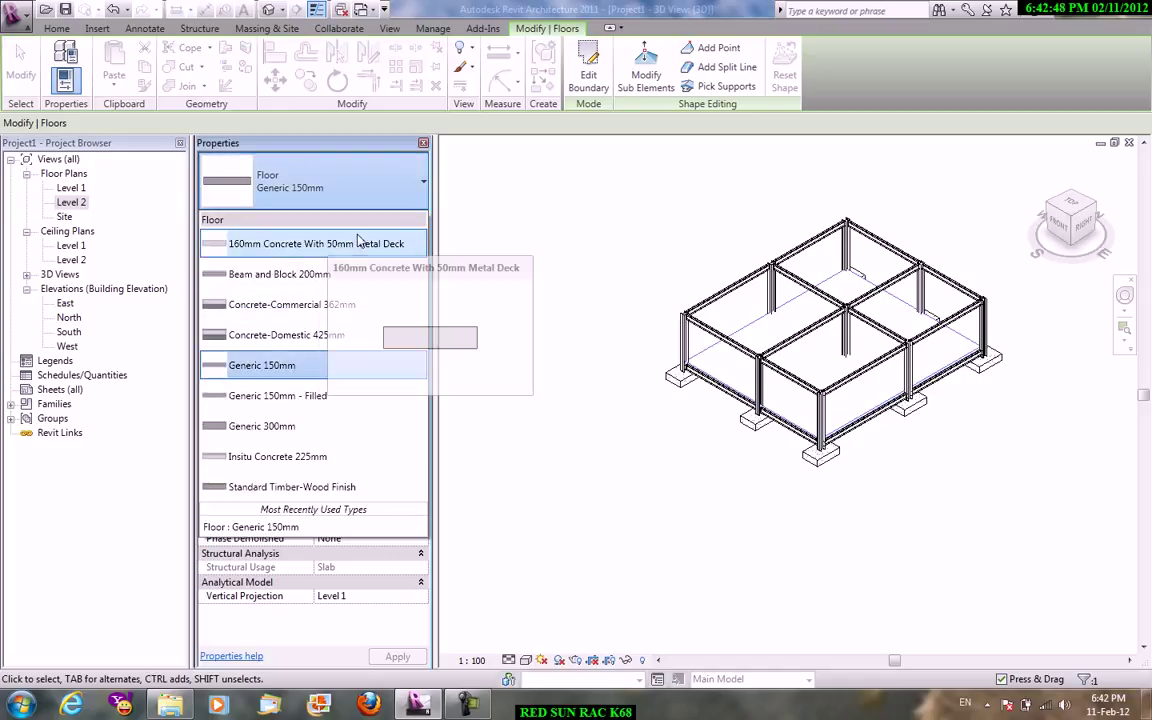
left_click(604, 206)
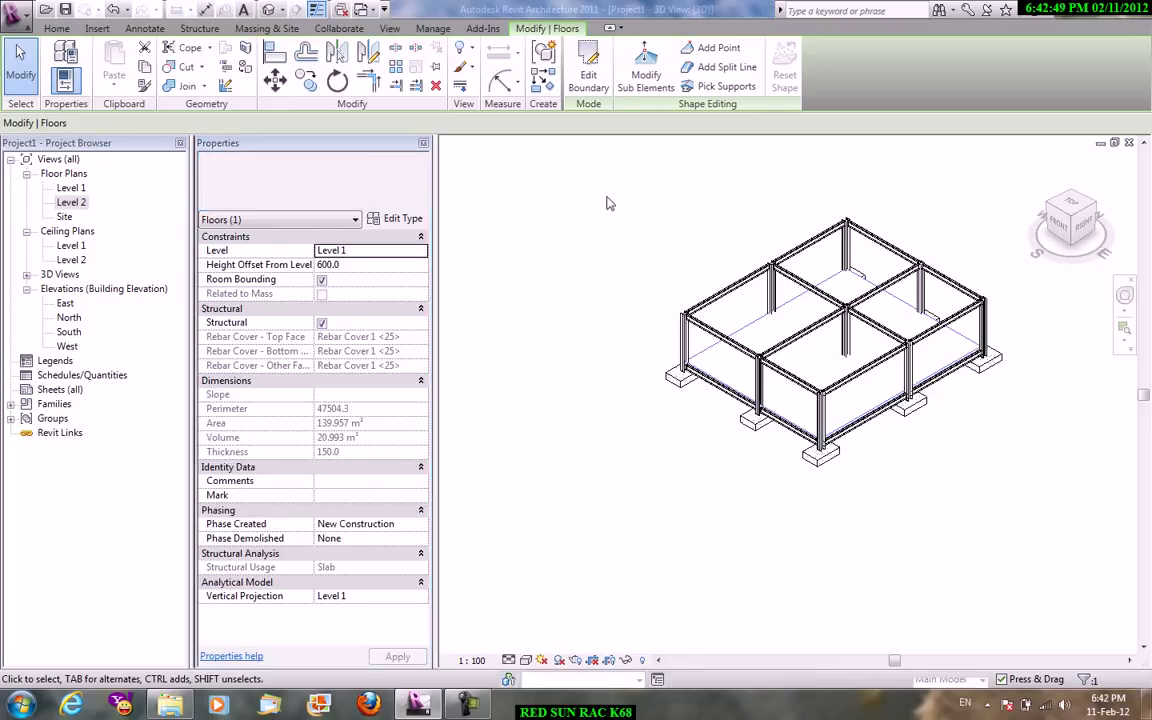
double_click(76, 204)
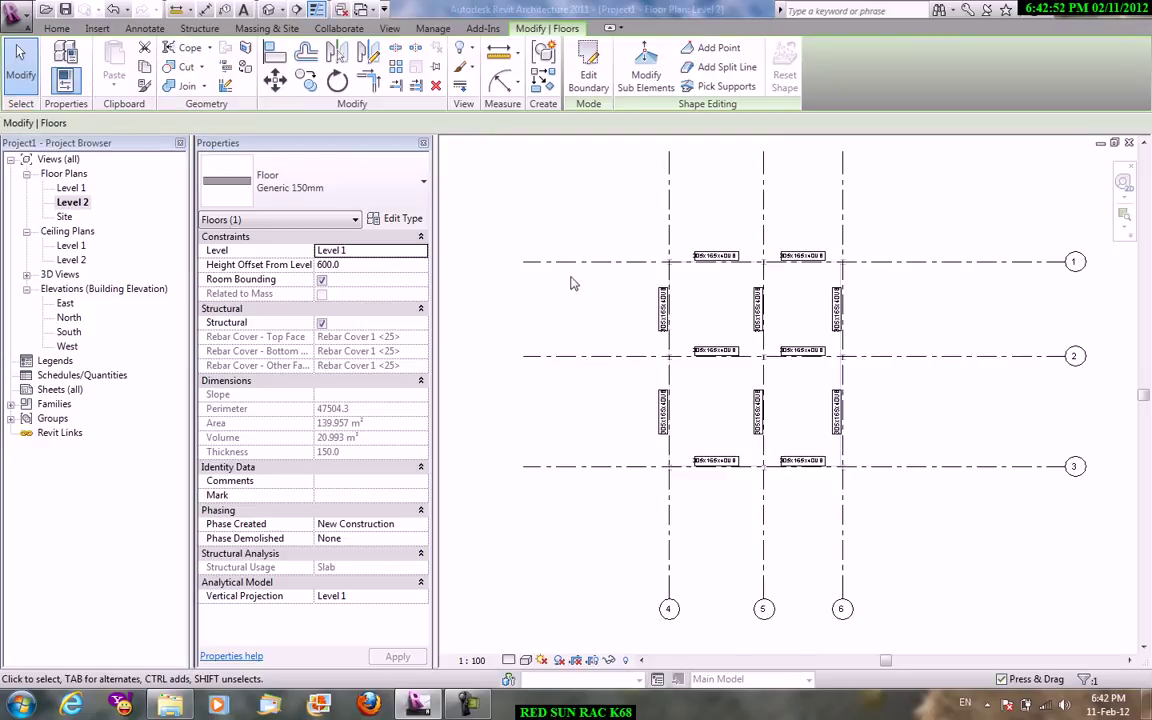
left_click(199, 28)
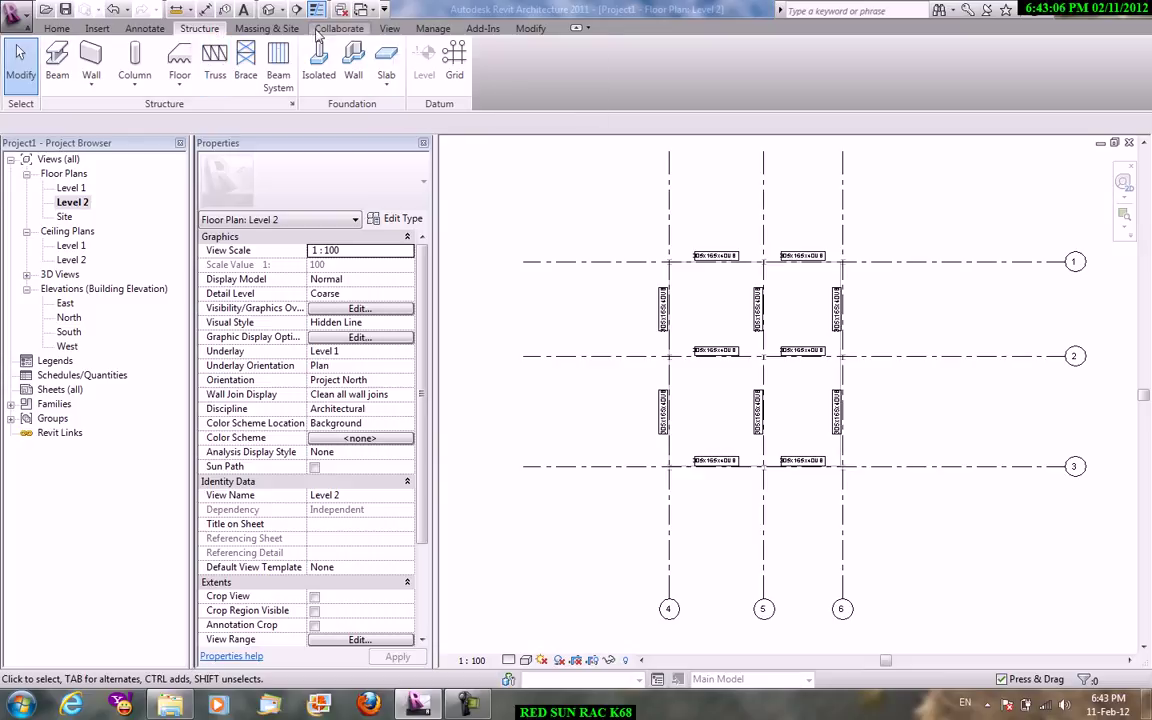
- Load the M_Howe Gabled Truss-6 Panel family from the Structural > Trusses library
left_click(97, 28)
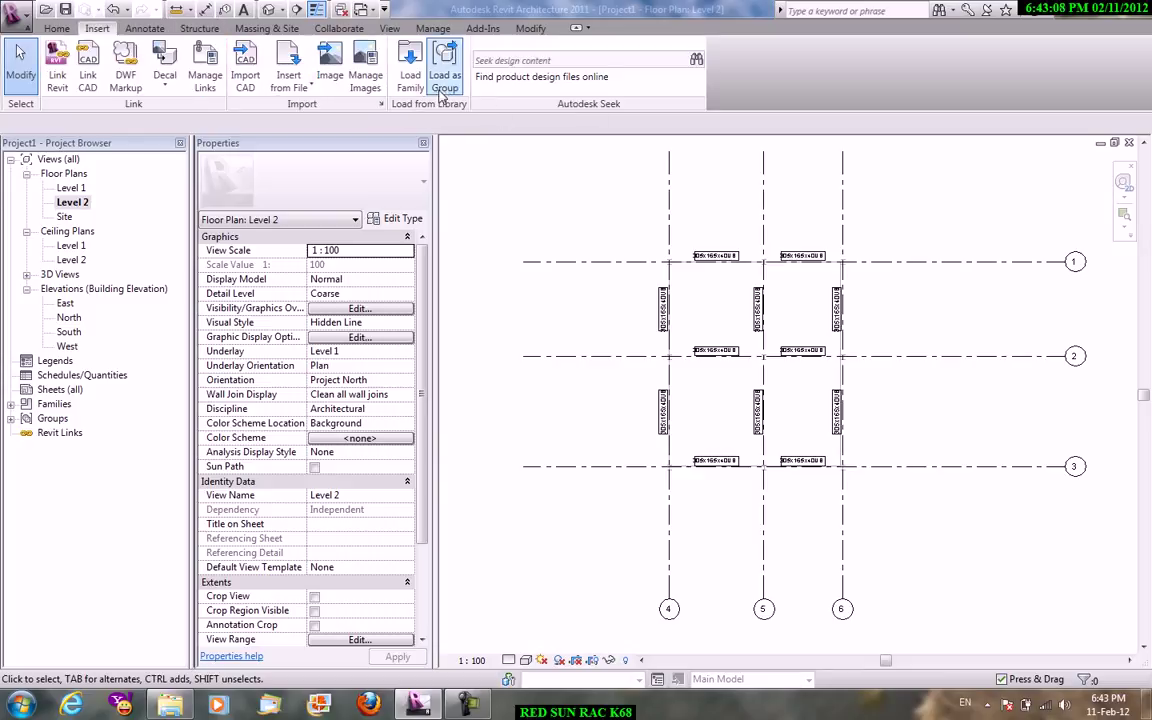
left_click(405, 60)
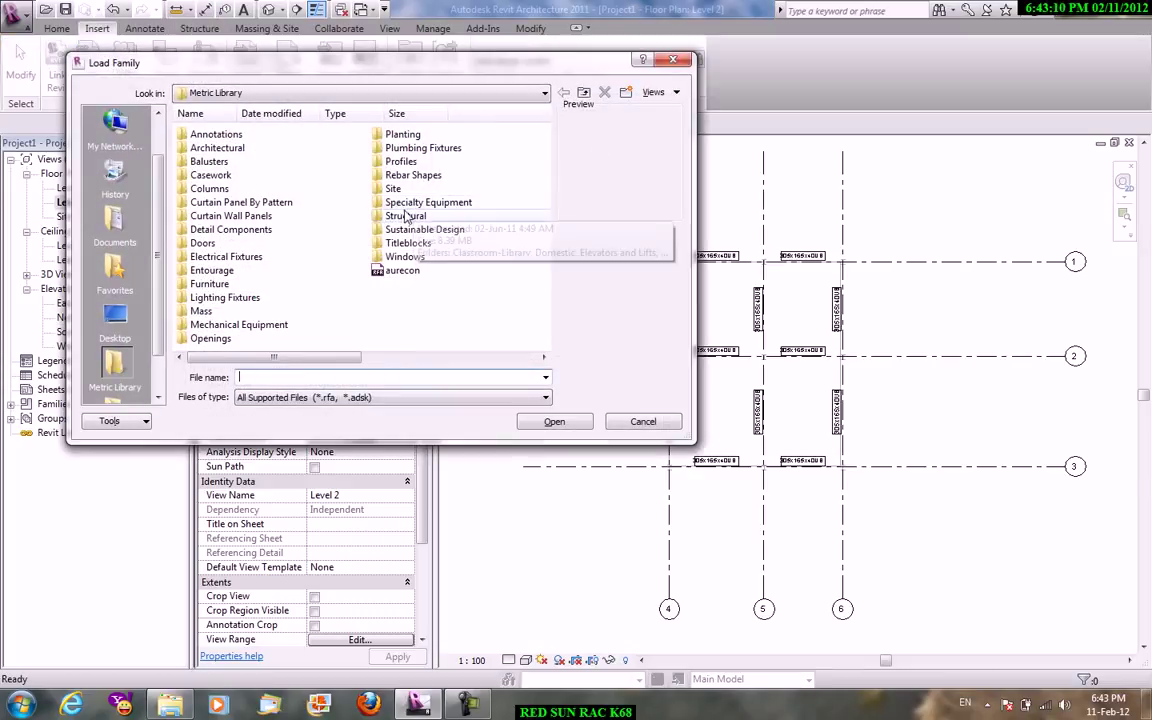
double_click(405, 215)
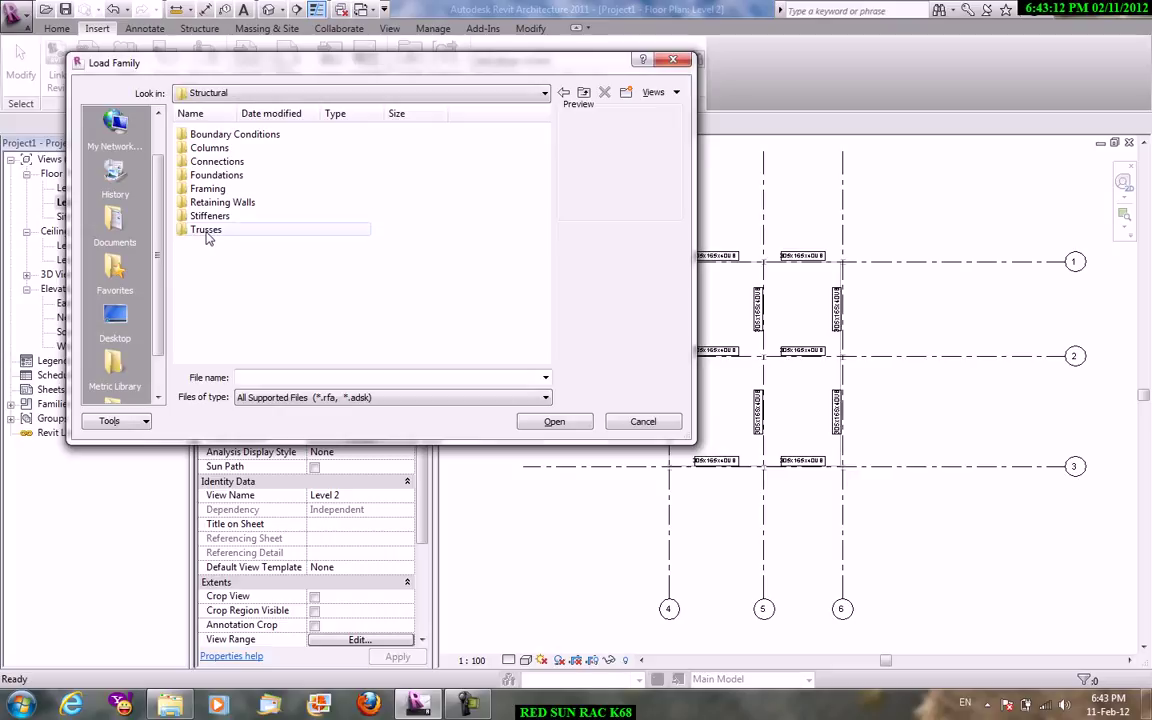
double_click(206, 229)
left_click(242, 164)
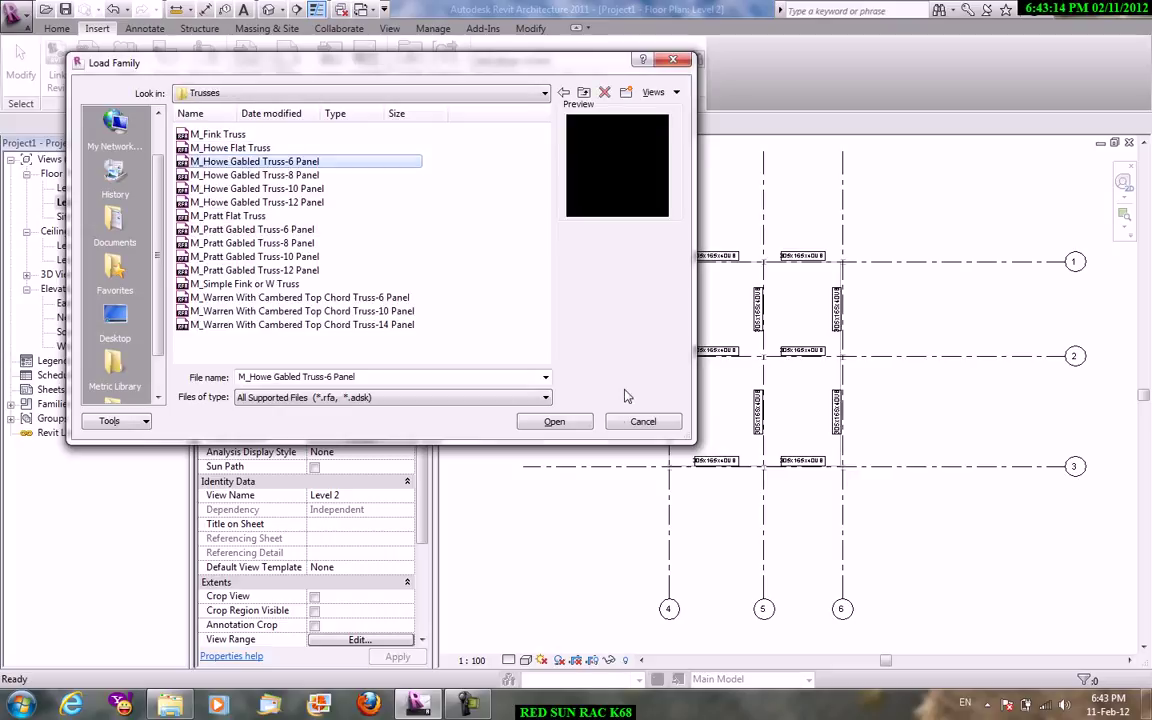
left_click(556, 422)
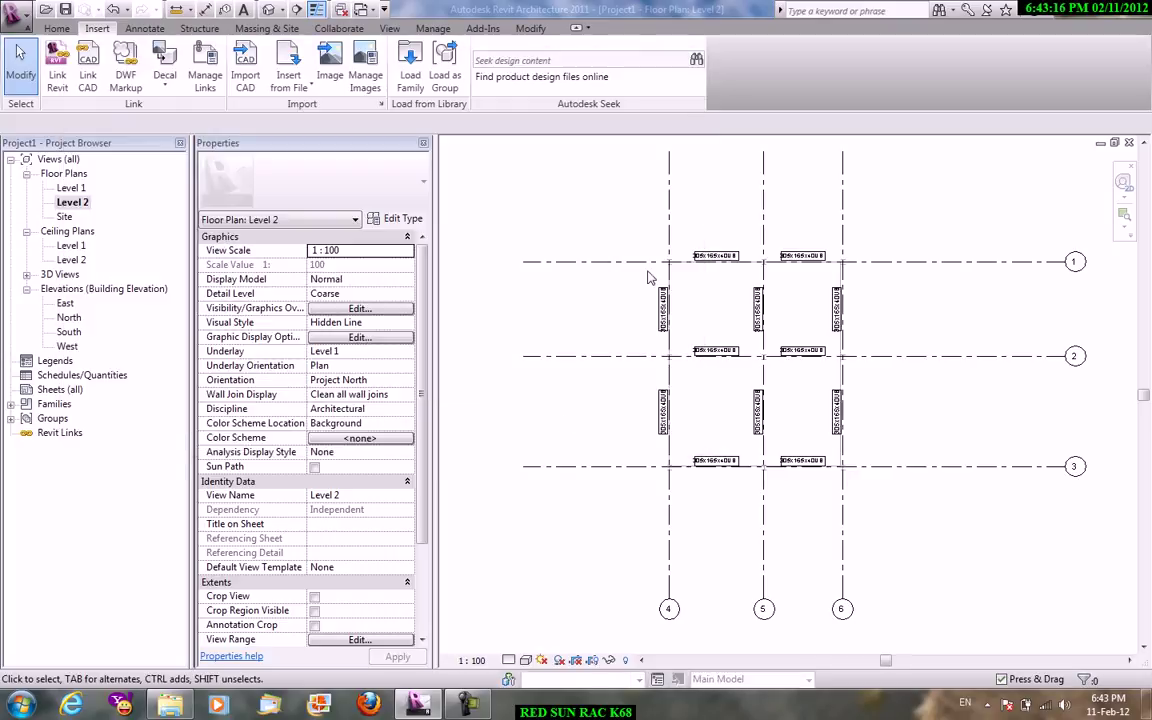
scroll(660, 265, "up", 3)
scroll(717, 291, "down", 1)
scroll(506, 159, "down", 1)
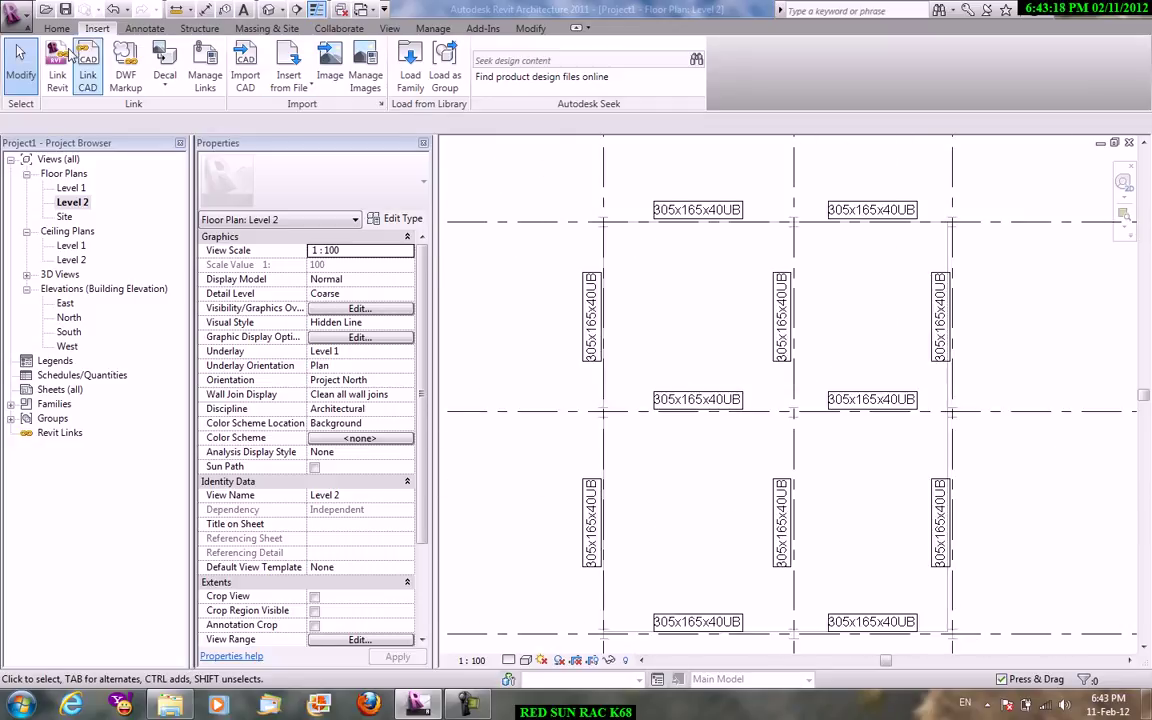
- Begin placing a truss without a tag, starting at a grid intersection
left_click(58, 28)
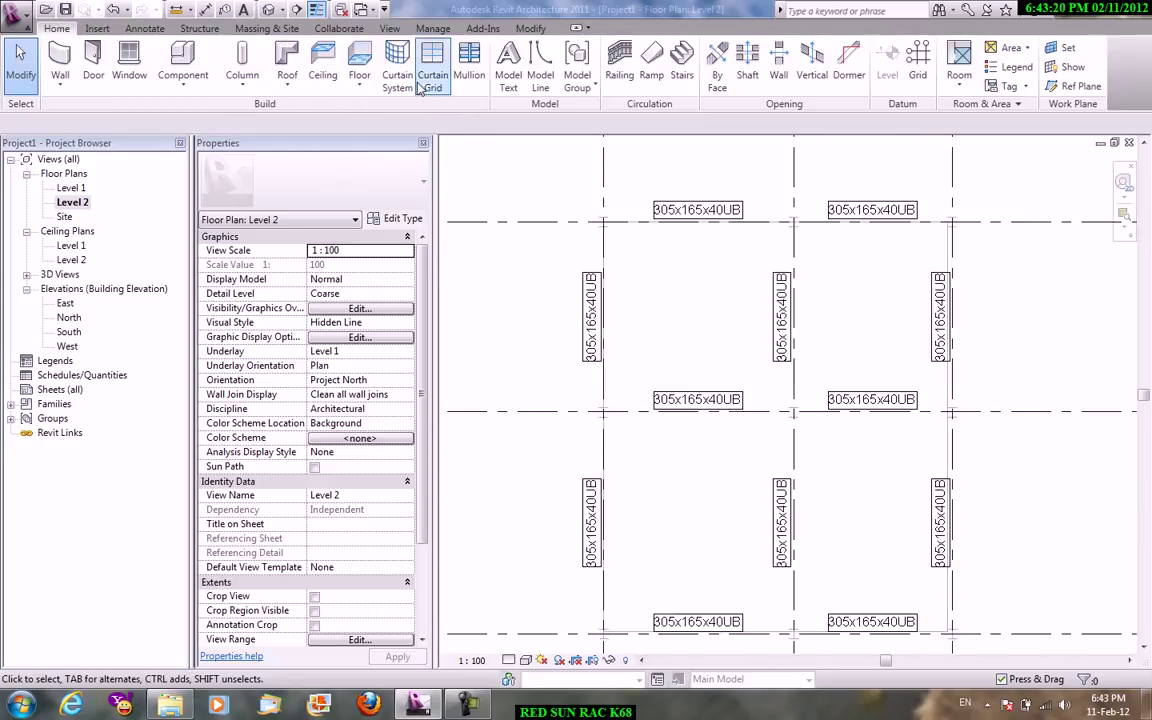
left_click(199, 28)
left_click(224, 90)
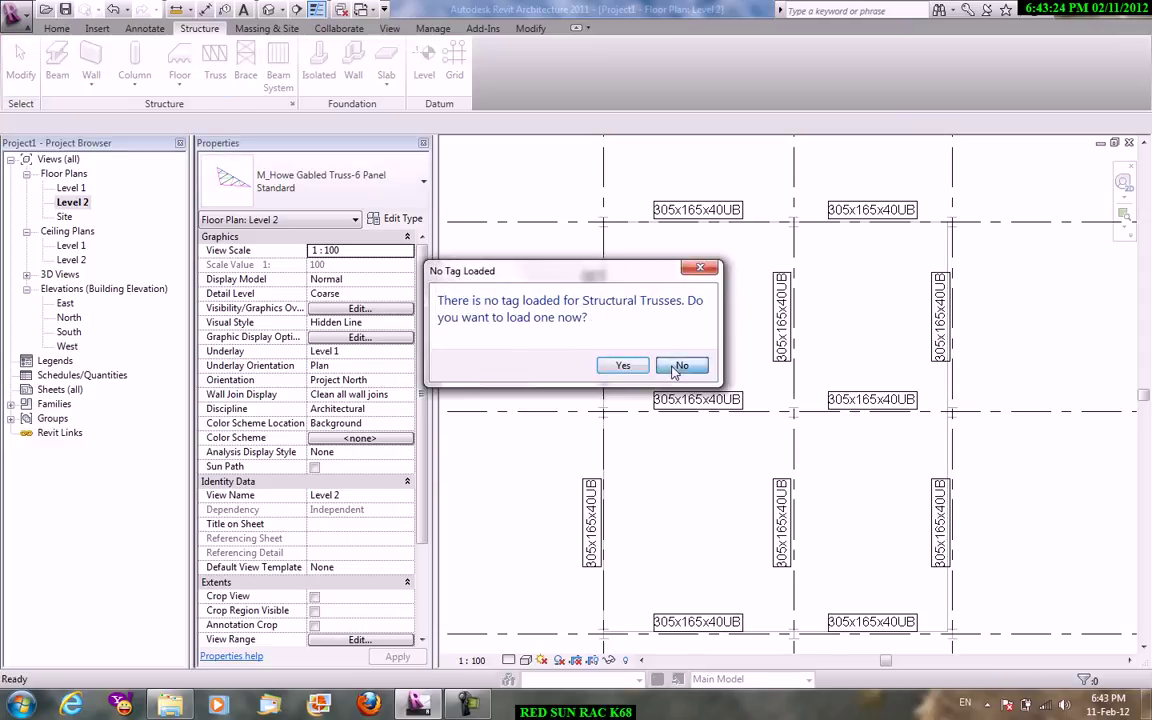
left_click(677, 368)
left_click(603, 220)
scroll(659, 227, "down", 2)
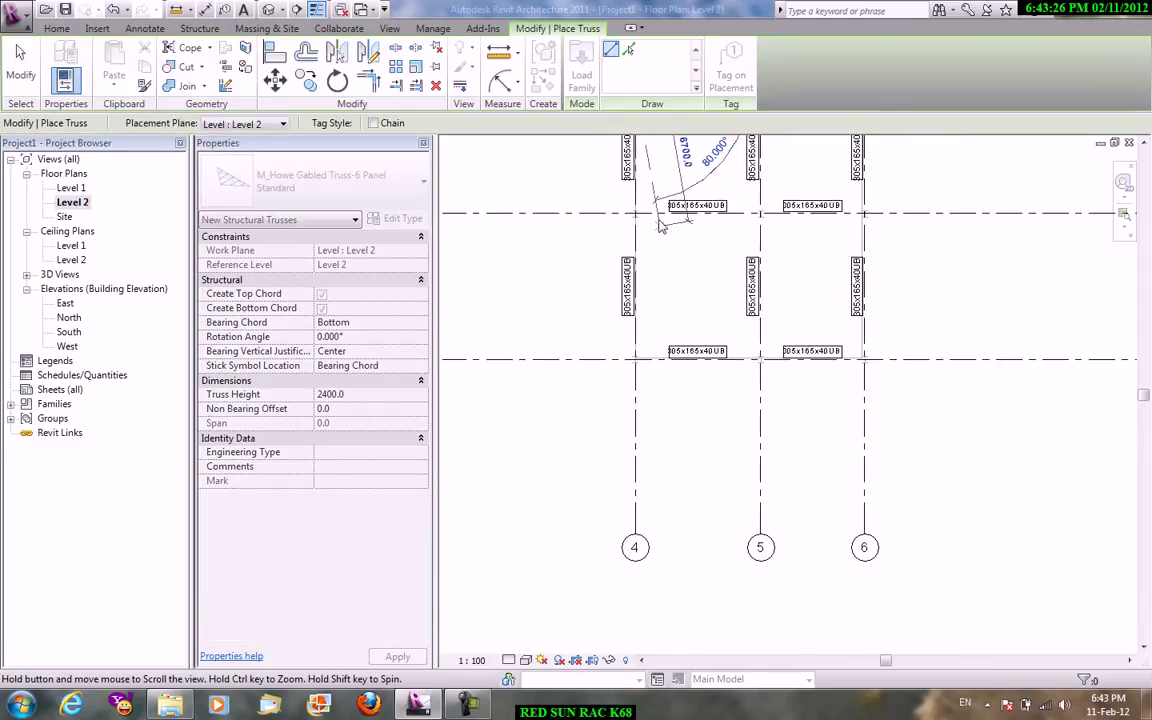
- Draw a Howe gabled truss from the grid 1 intersection to grids 3 and 6
key("Escape")
right_click(778, 287)
left_click(806, 289)
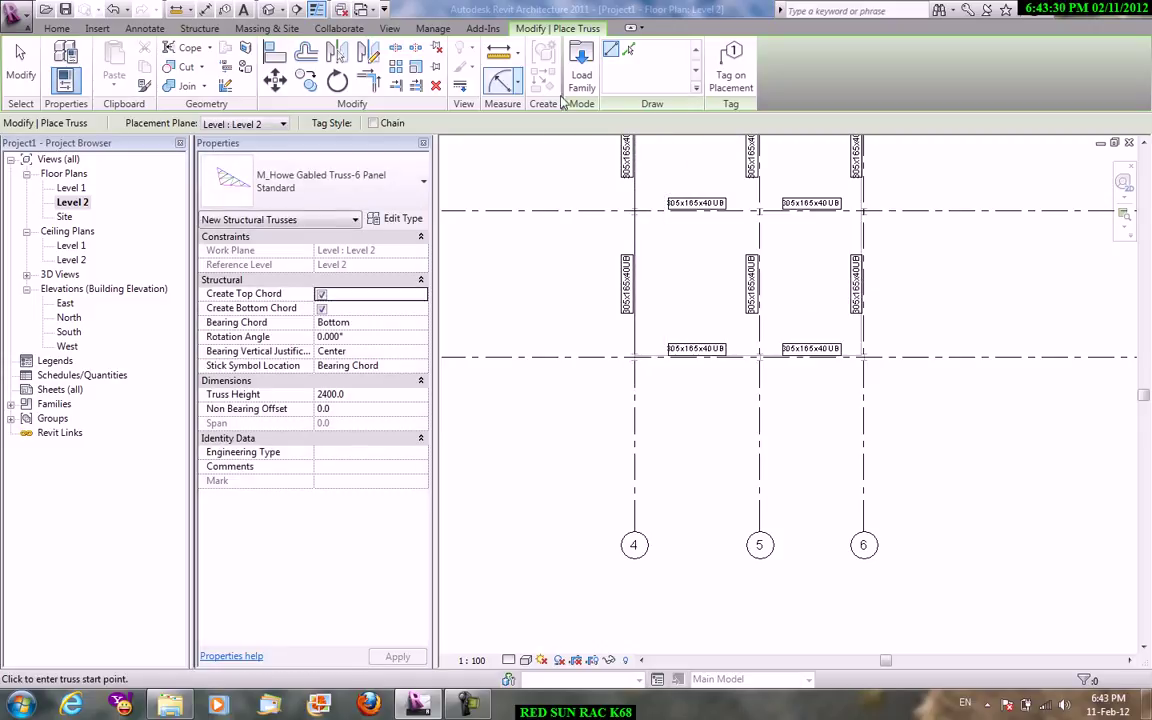
middle_click_drag(818, 215, 712, 424)
left_click(757, 300)
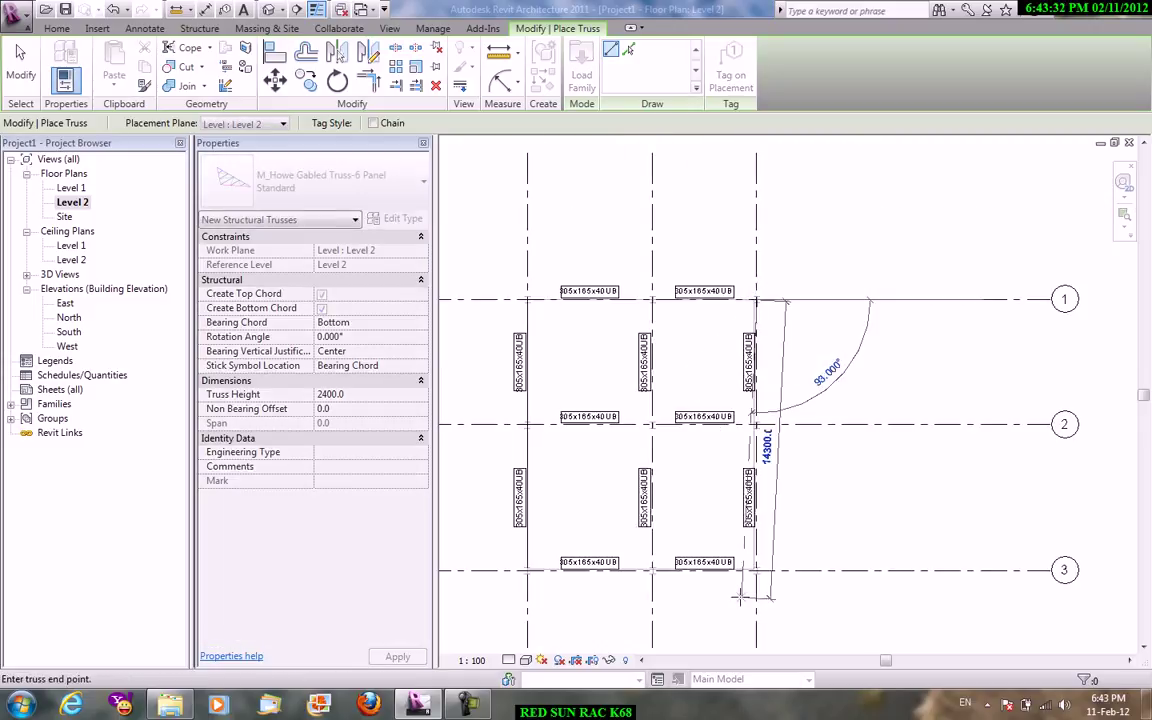
middle_click_drag(740, 598, 756, 435)
left_click(773, 407)
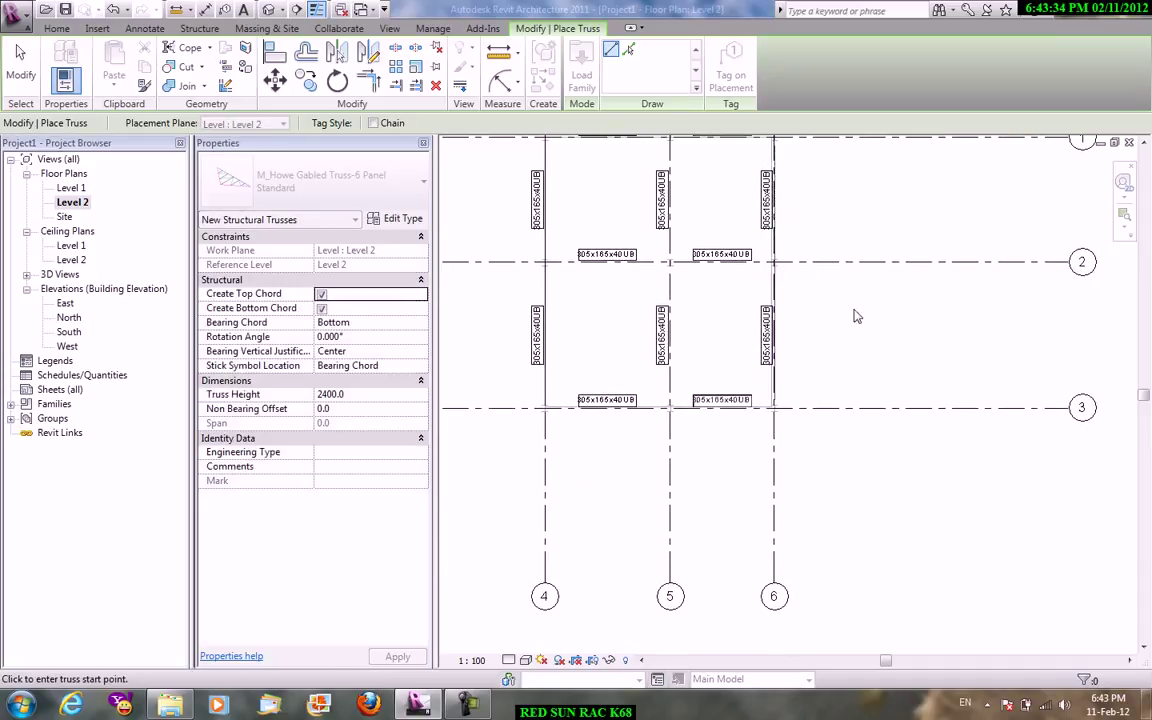
right_click(856, 316)
left_click(860, 320)
- Switch to the default 3D view and centre the trusses on screen
left_click(389, 28)
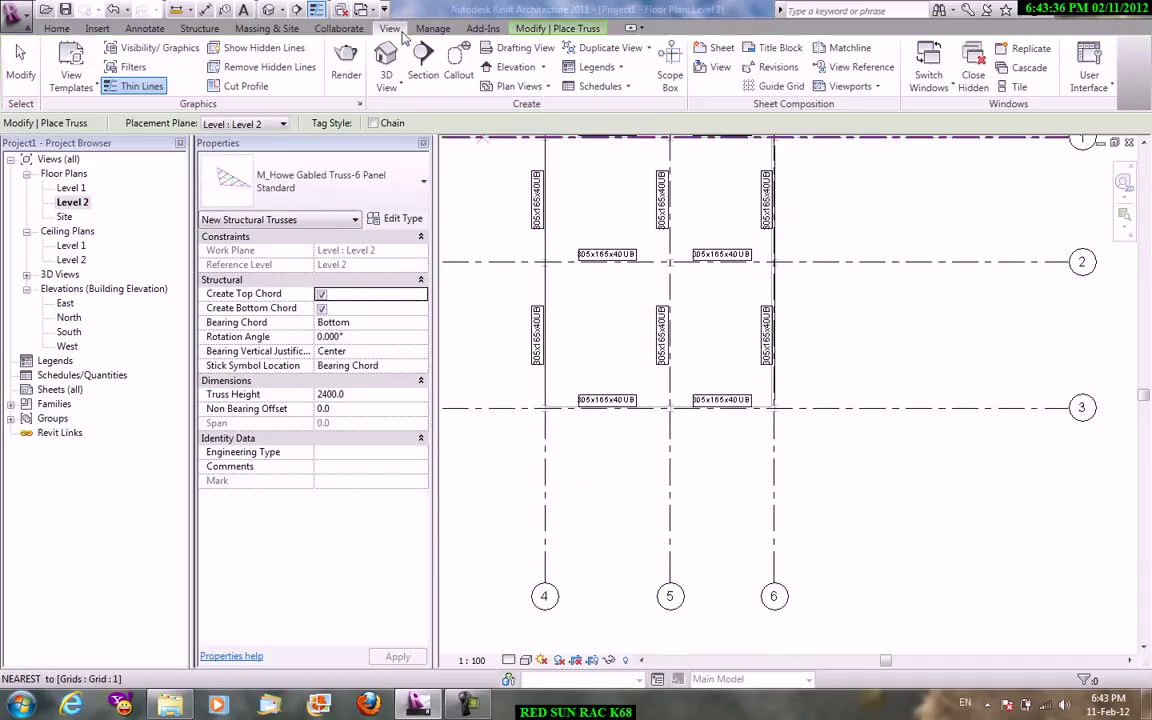
left_click(386, 78)
left_click(416, 108)
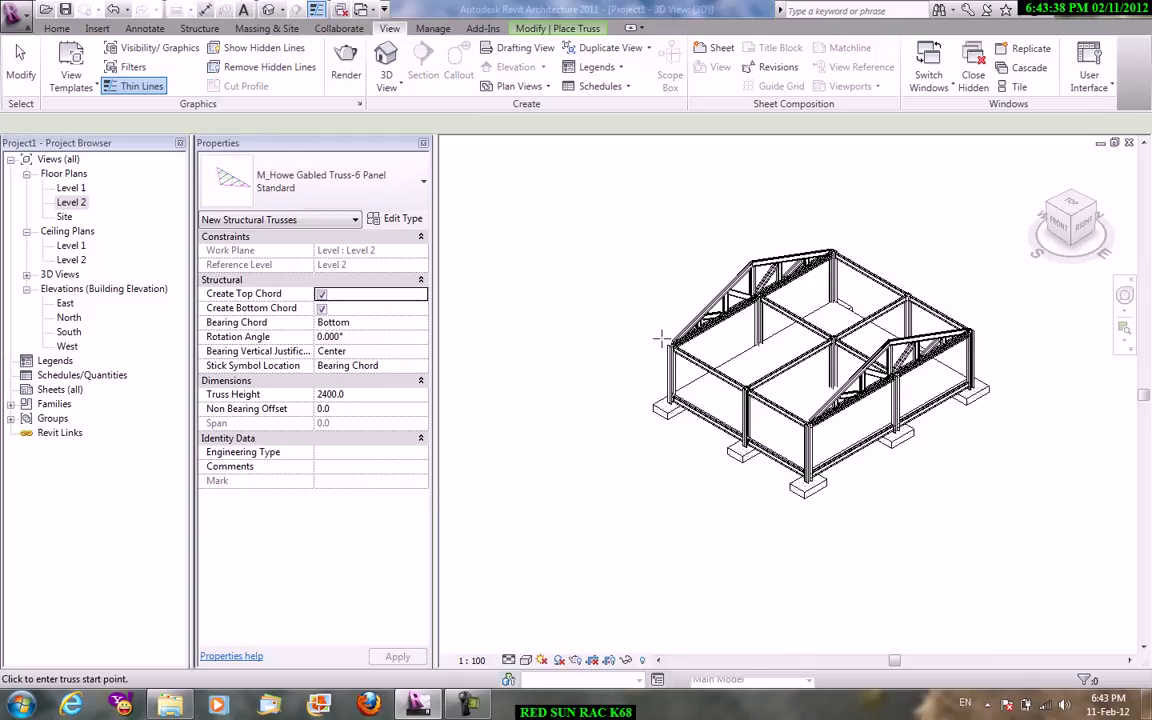
scroll(625, 391, "up", 3)
right_click(480, 216)
left_click(505, 222)
middle_click_drag(813, 408, 762, 372)
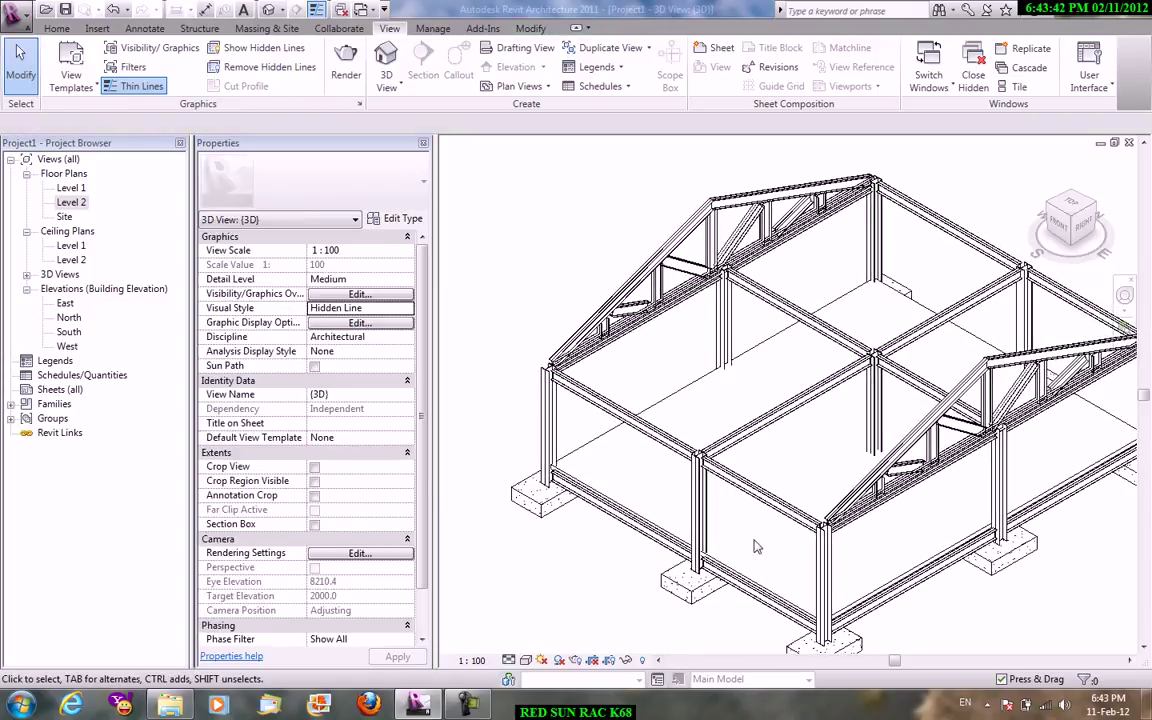
scroll(575, 250, "up", 2)
scroll(575, 250, "down", 2)
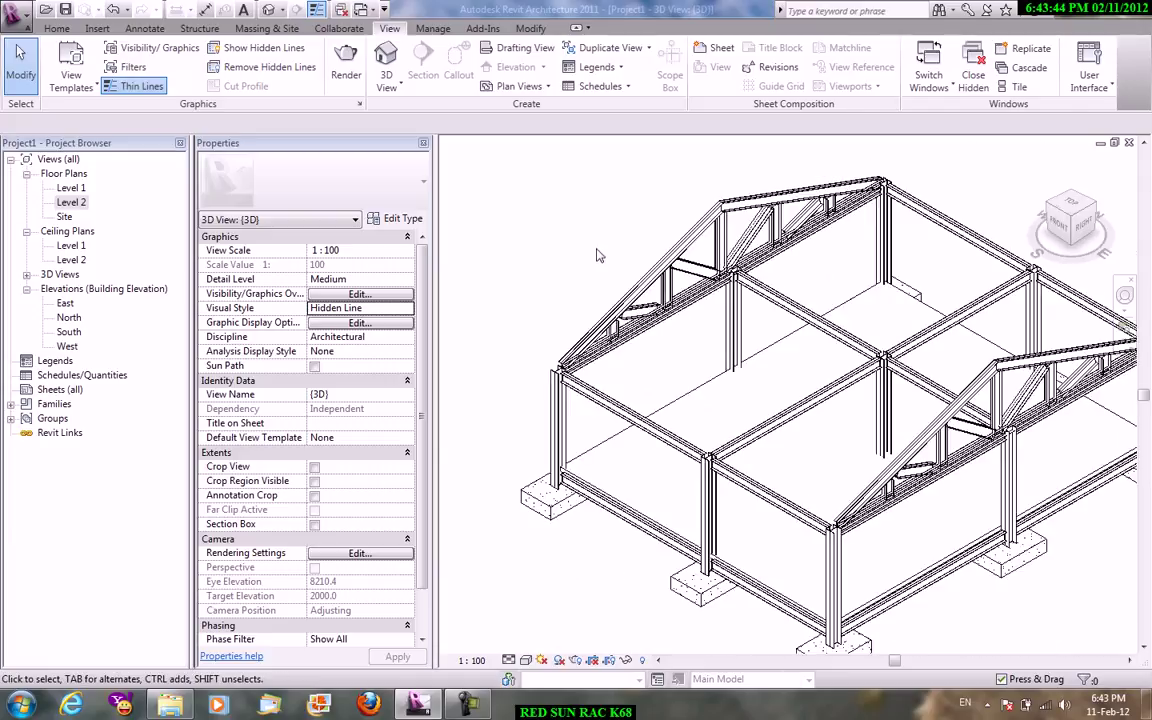
right_click(505, 153)
left_click(518, 162)
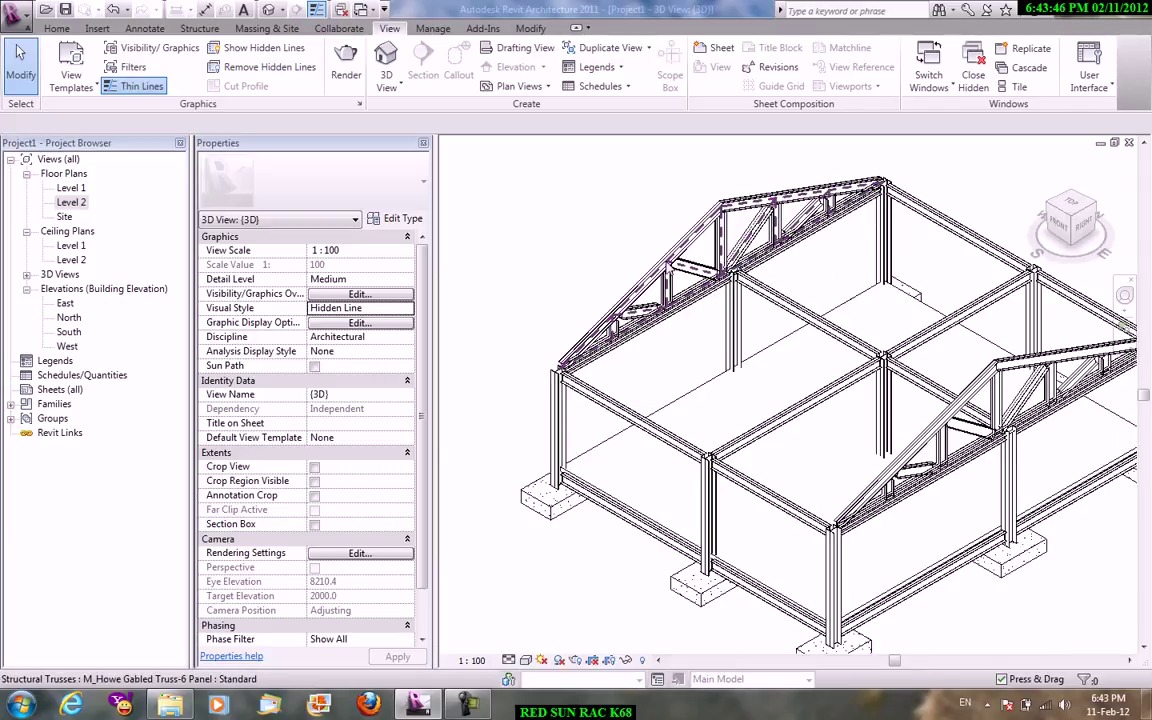
- Check the near truss's profile in edit mode, then return to the Level 2 plan
left_click(745, 213)
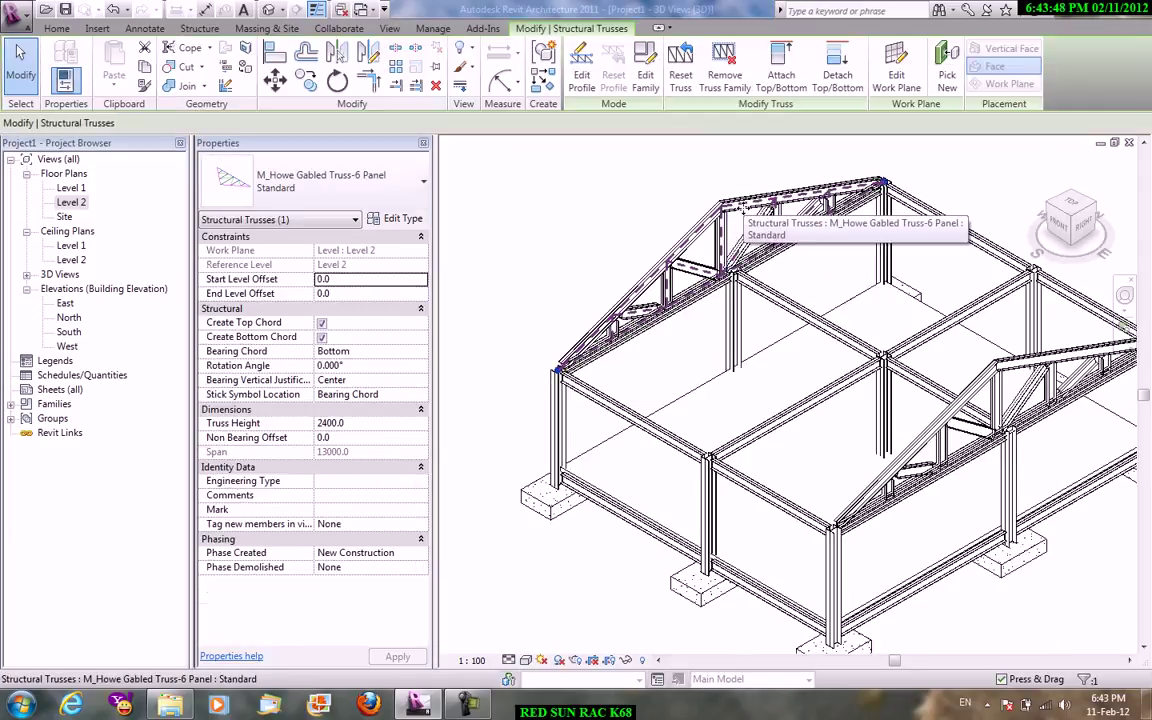
left_click(582, 75)
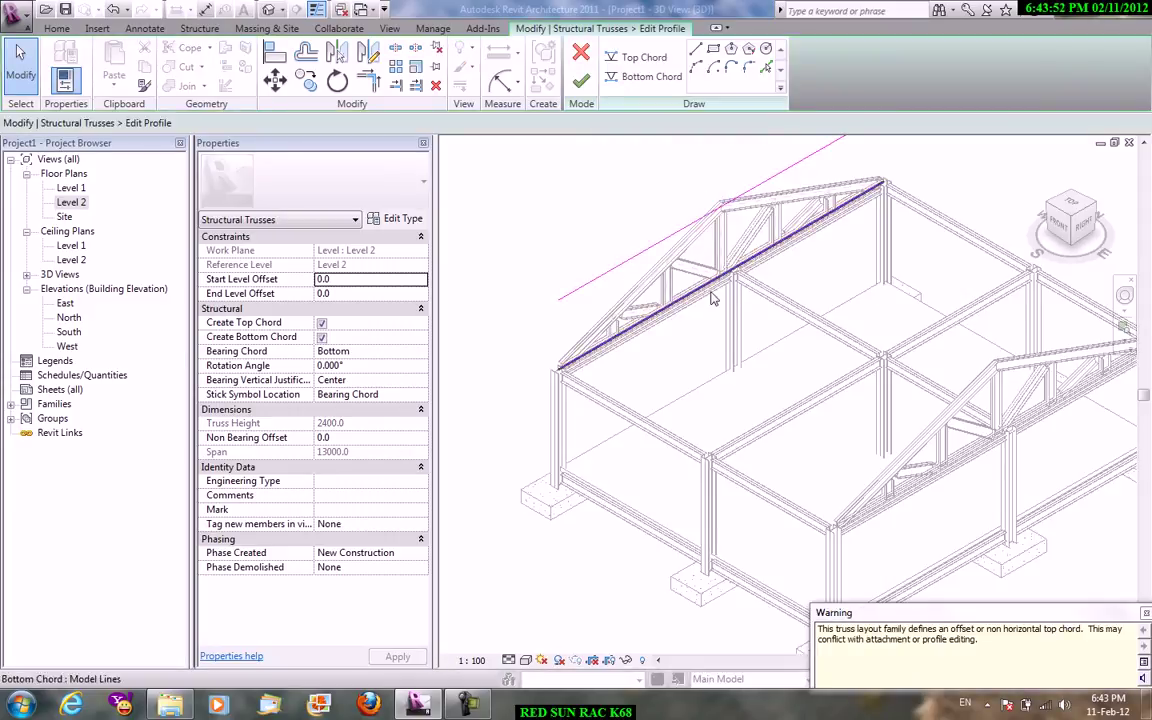
left_click(581, 80)
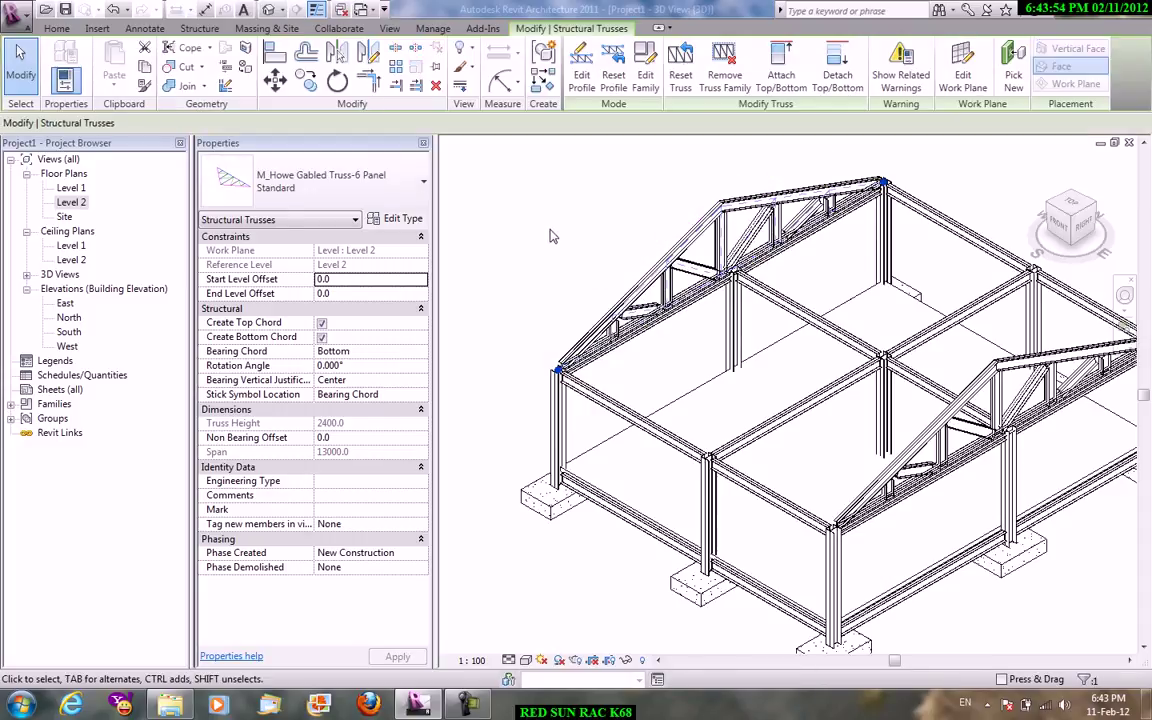
left_click(568, 236)
scroll(697, 405, "down", 2)
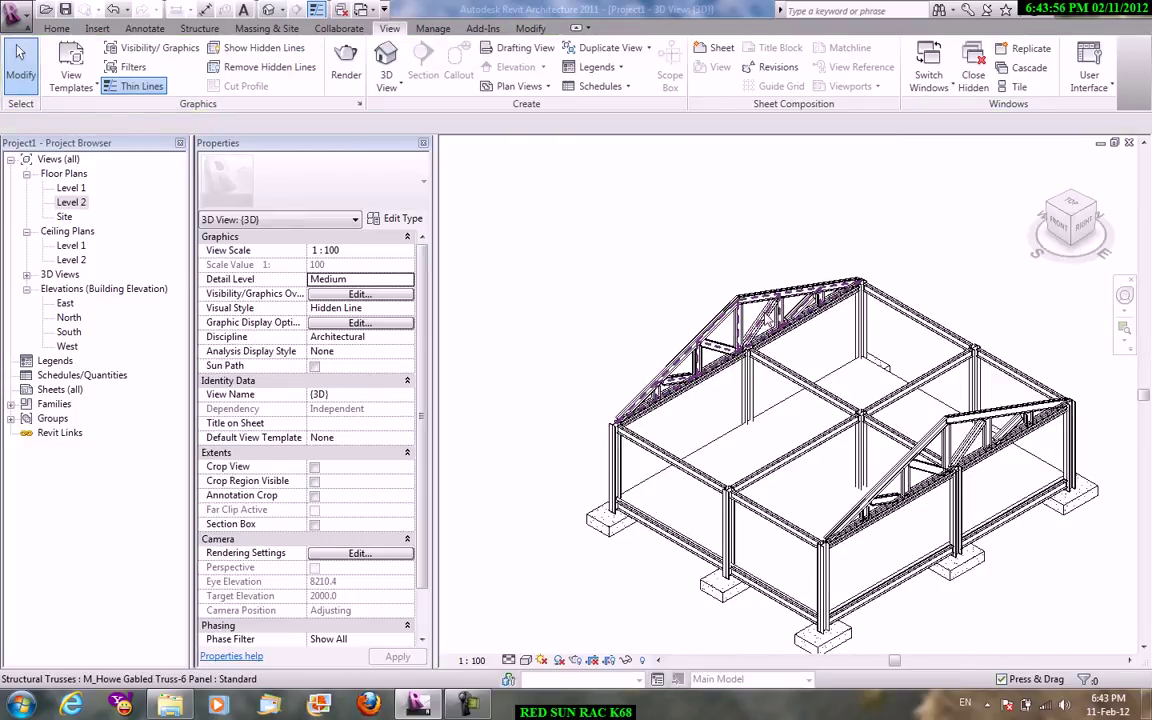
double_click(72, 203)
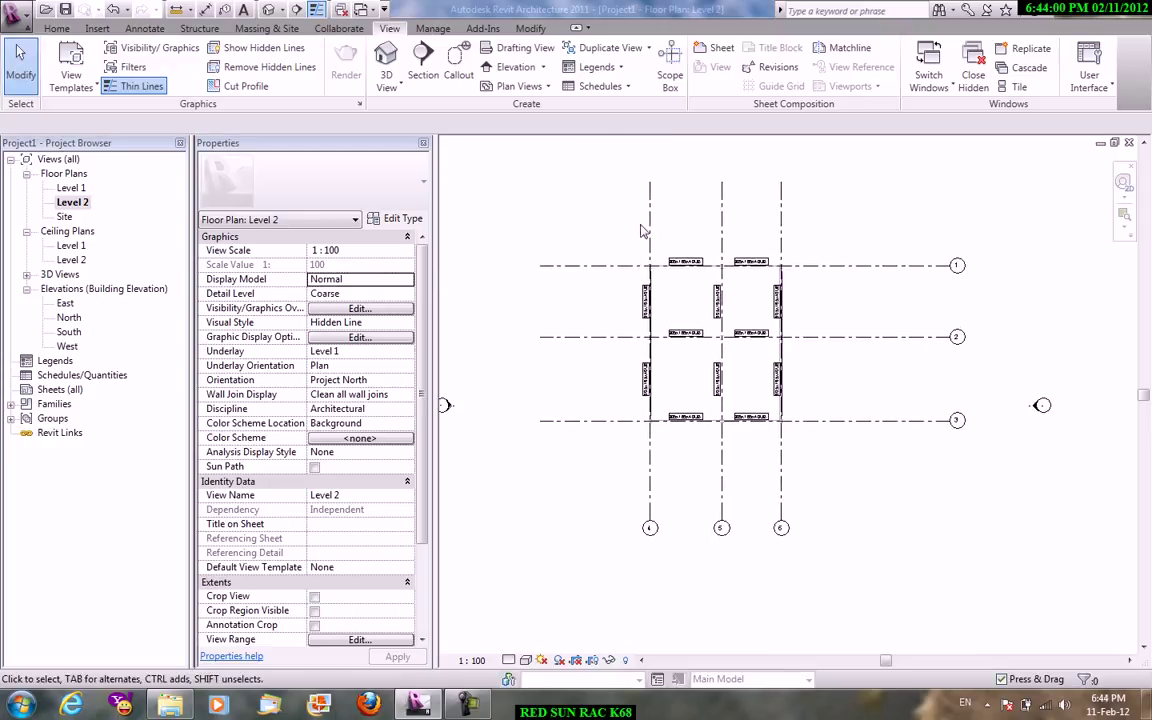
- Start a beam system with the Fixed Number layout rule
left_click(205, 30)
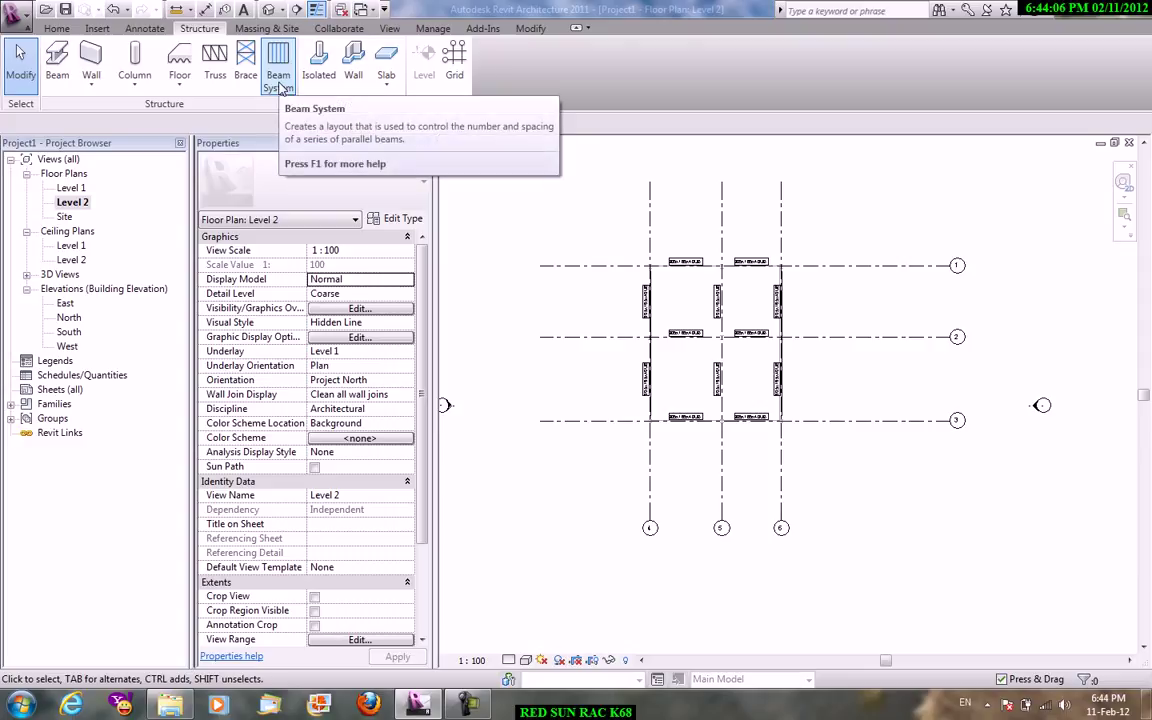
left_click(281, 88)
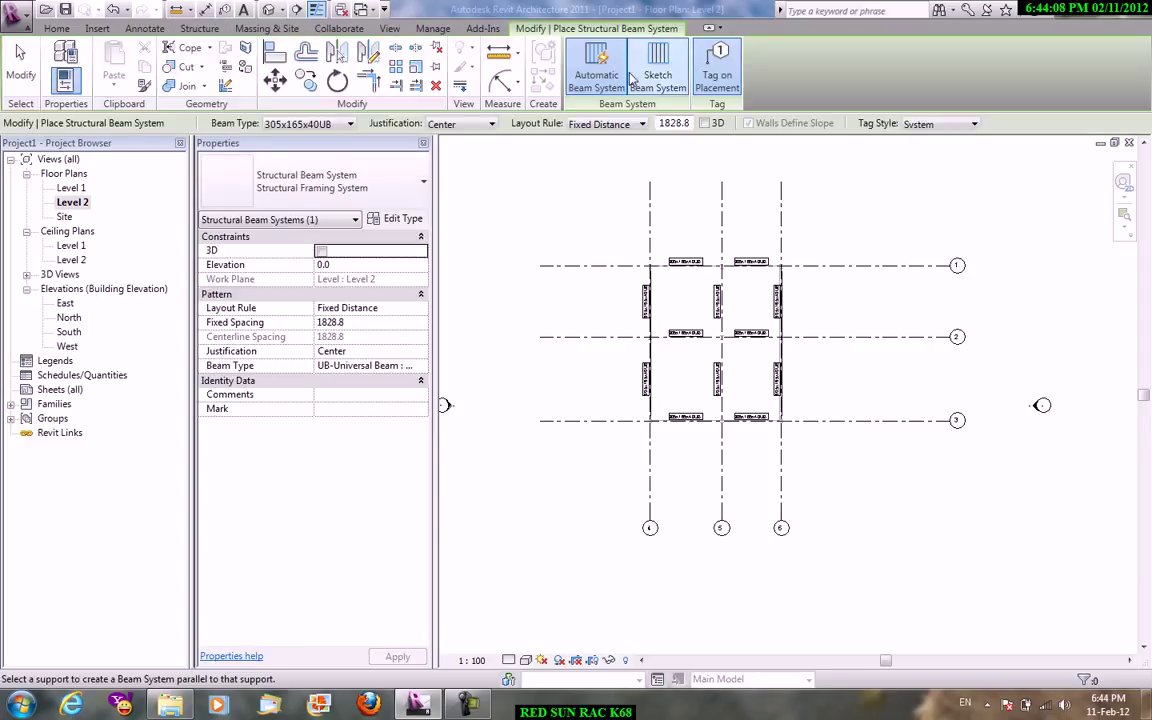
scroll(695, 270, "up", 2)
scroll(676, 298, "up", 2)
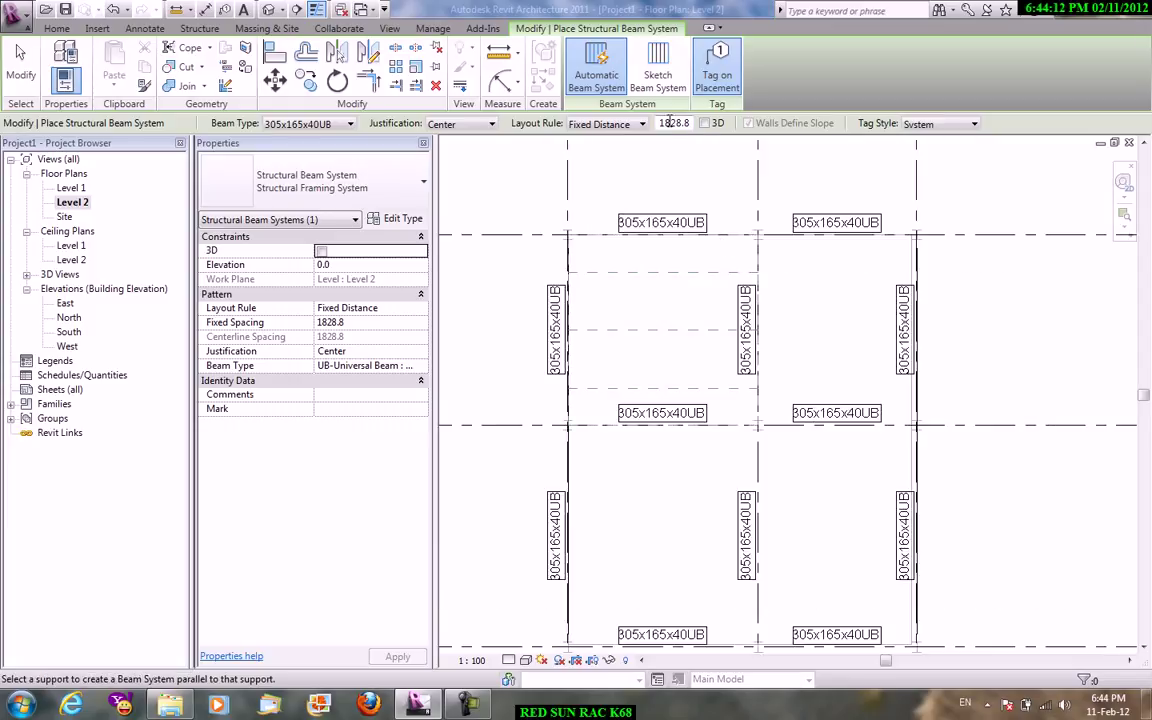
left_click(581, 121)
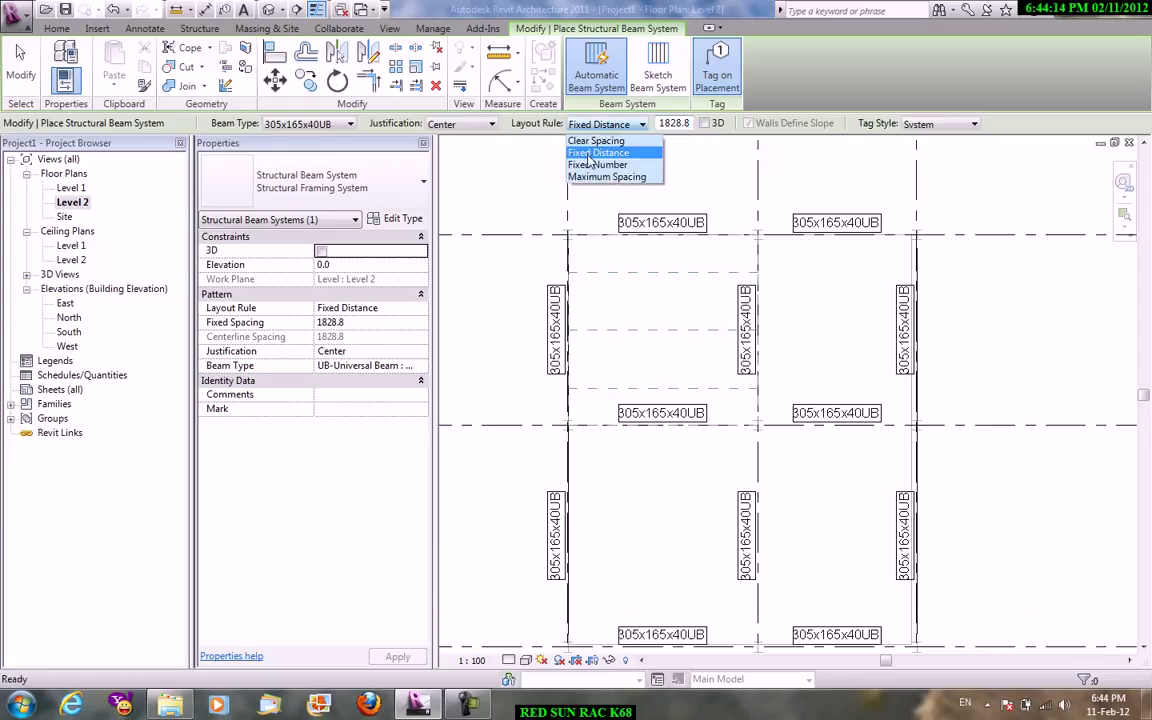
left_click(600, 165)
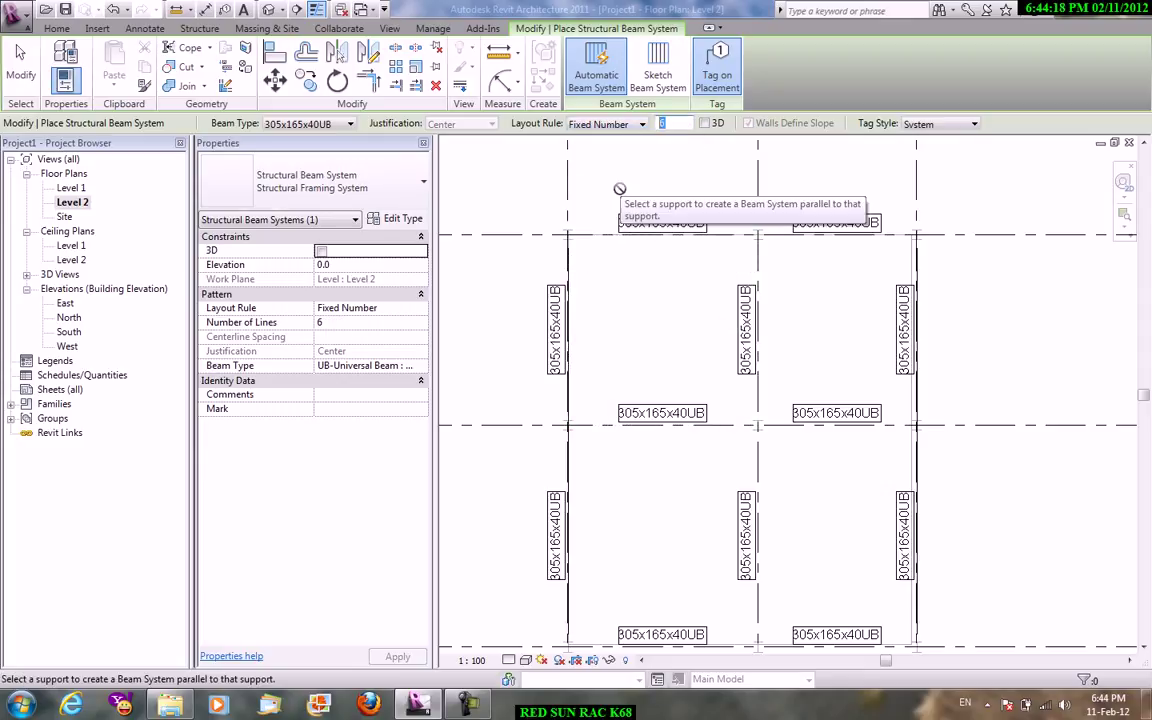
- Settle on six fixed-number beams, place the system in the upper-left bay, then view in 3D
left_click(600, 124)
left_click(620, 142)
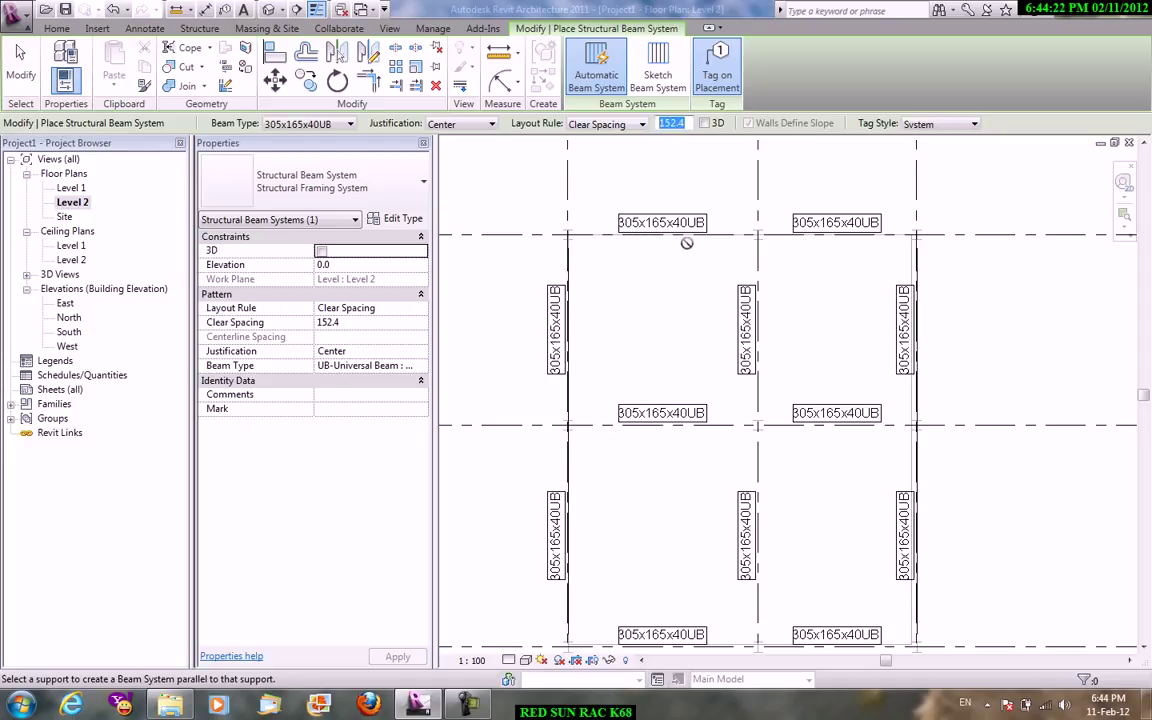
left_click(600, 124)
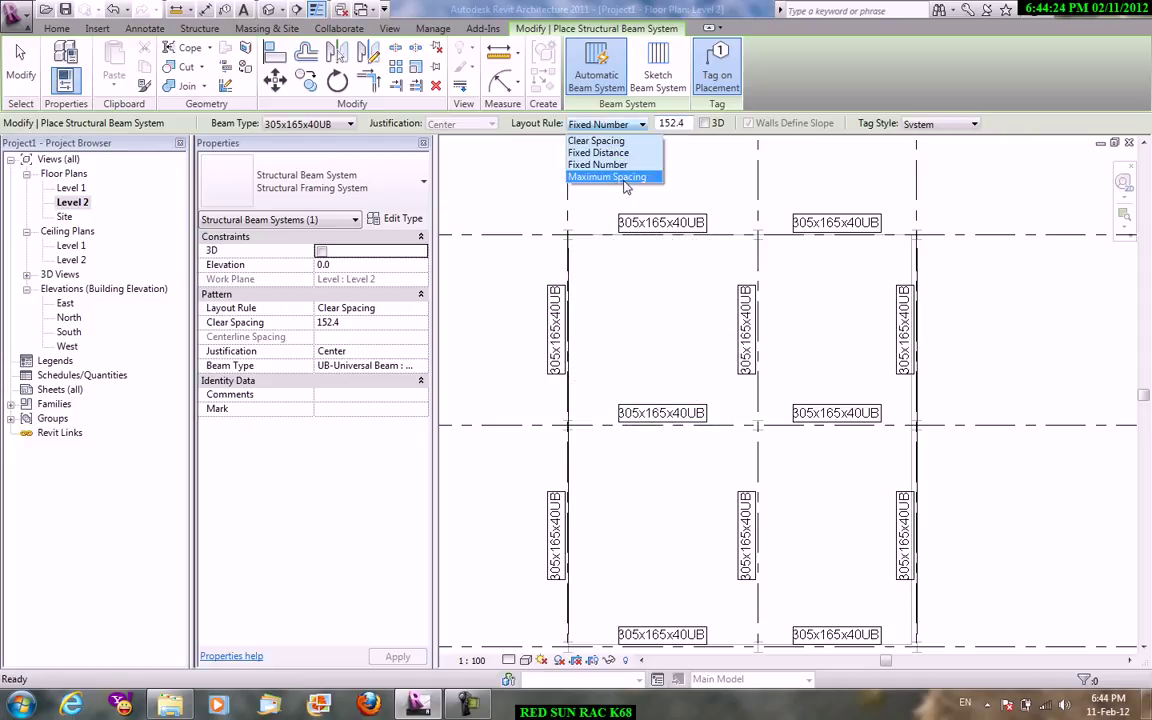
left_click(620, 177)
left_click(628, 123)
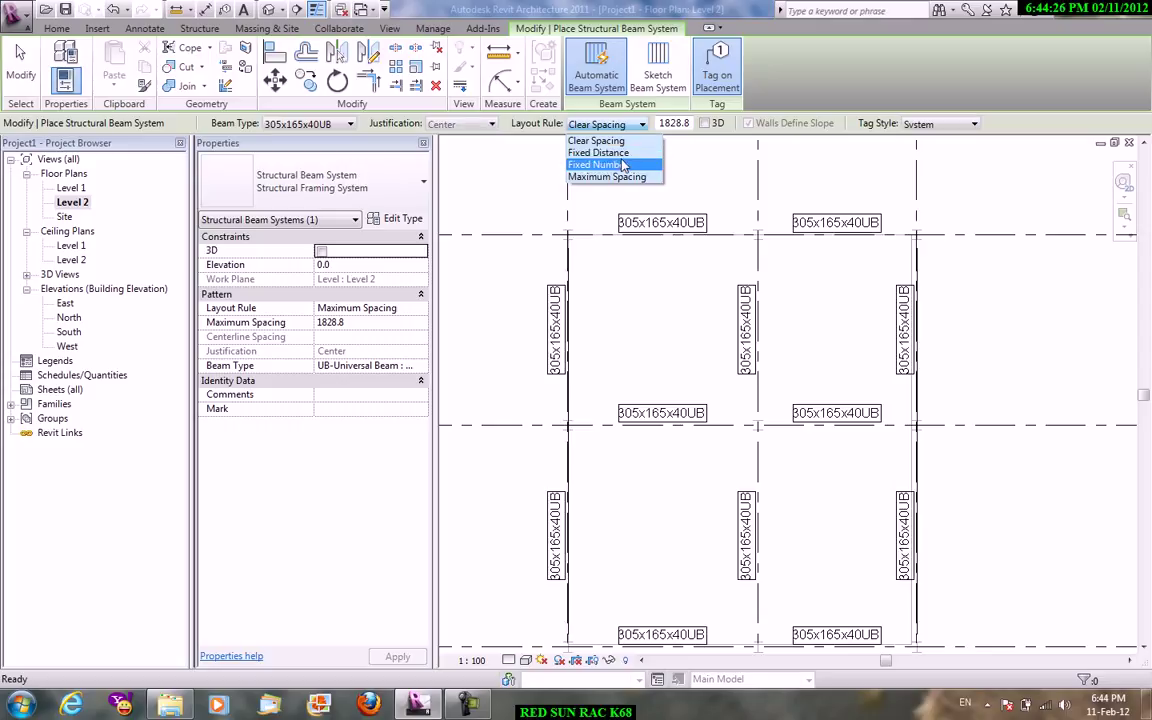
left_click(618, 164)
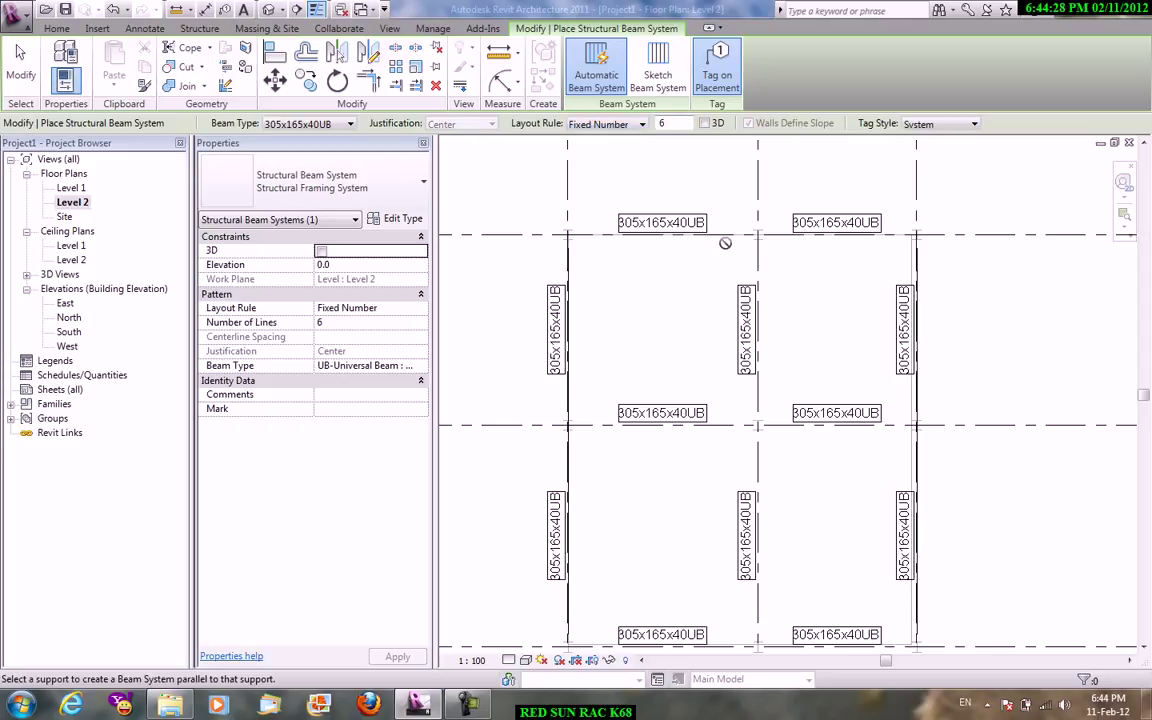
left_click(759, 268)
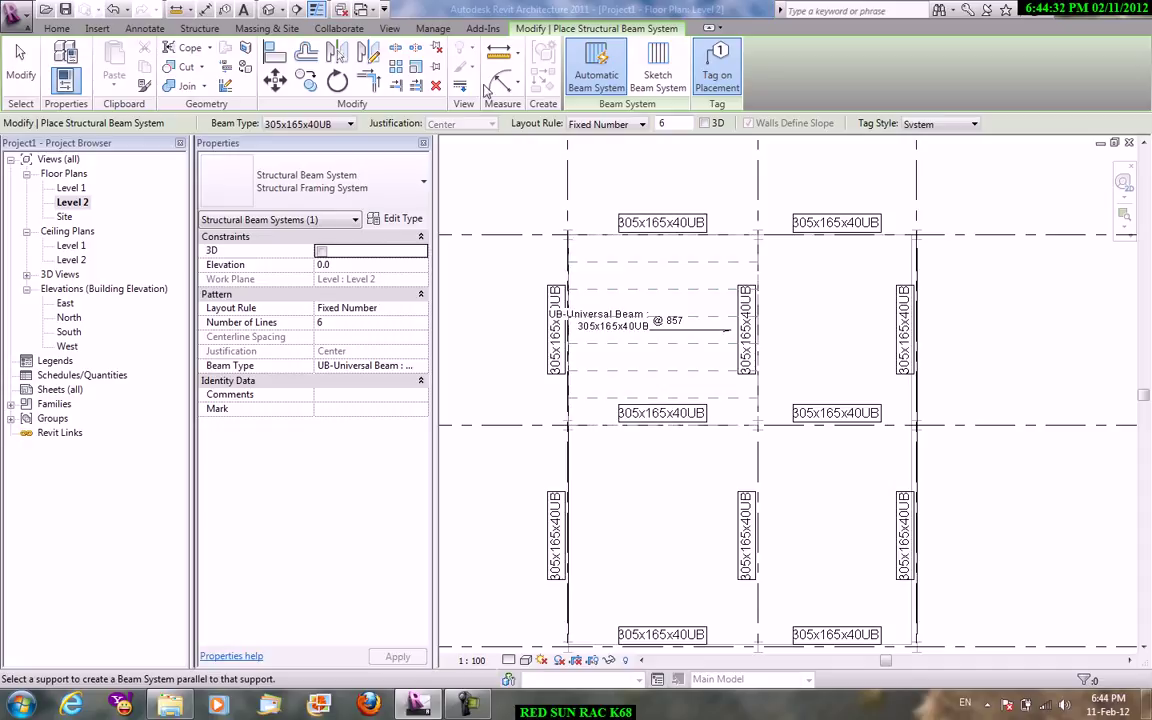
left_click(390, 28)
left_click(386, 85)
- In the default 3D view, attempt another beam-system sketch, which fails for lack of beam direction
left_click(405, 115)
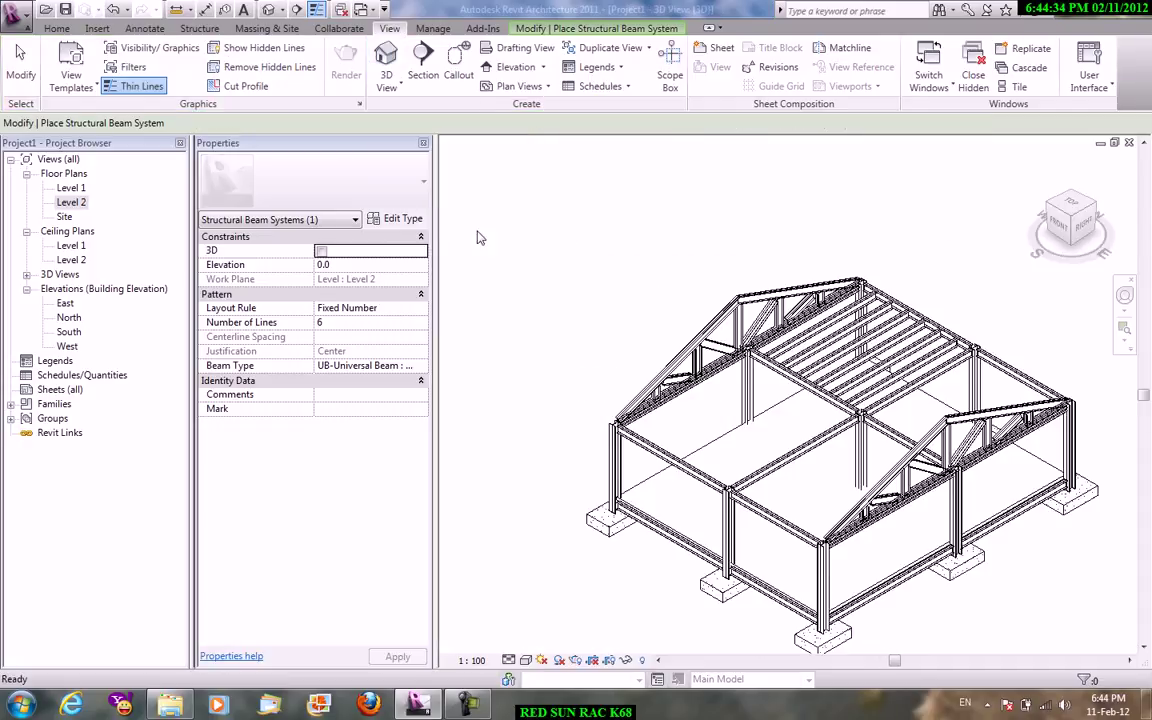
left_click(825, 320)
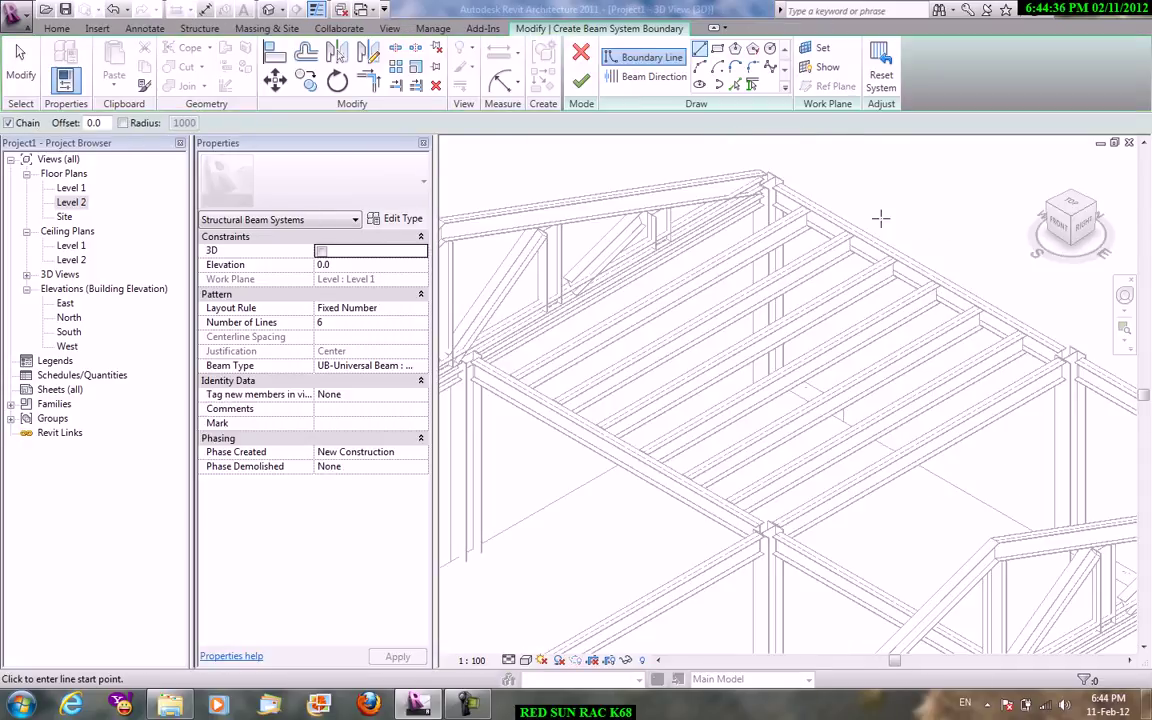
left_click(581, 81)
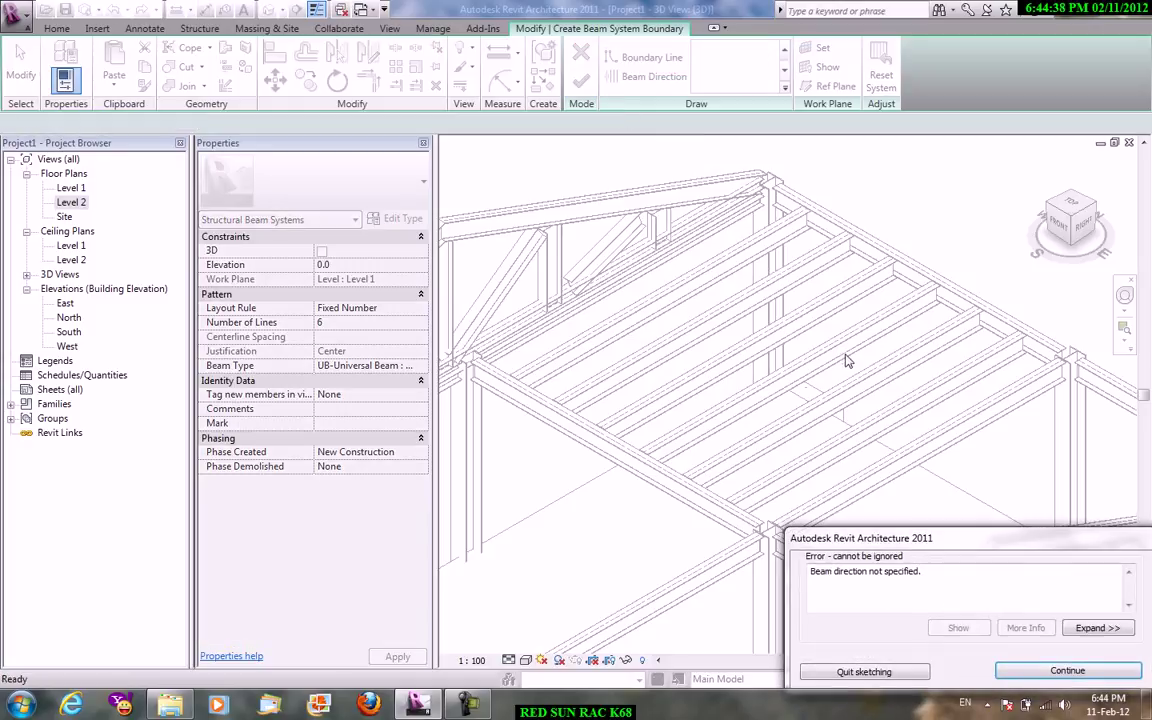
left_click(1050, 672)
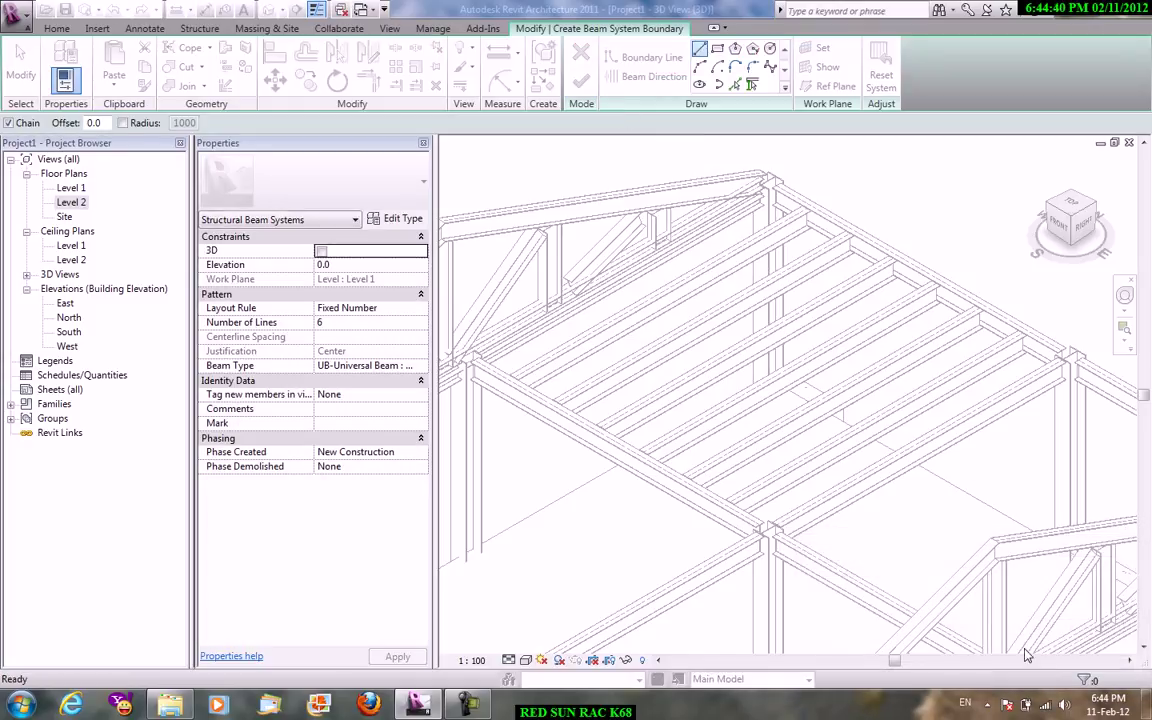
right_click(784, 162)
left_click(822, 169)
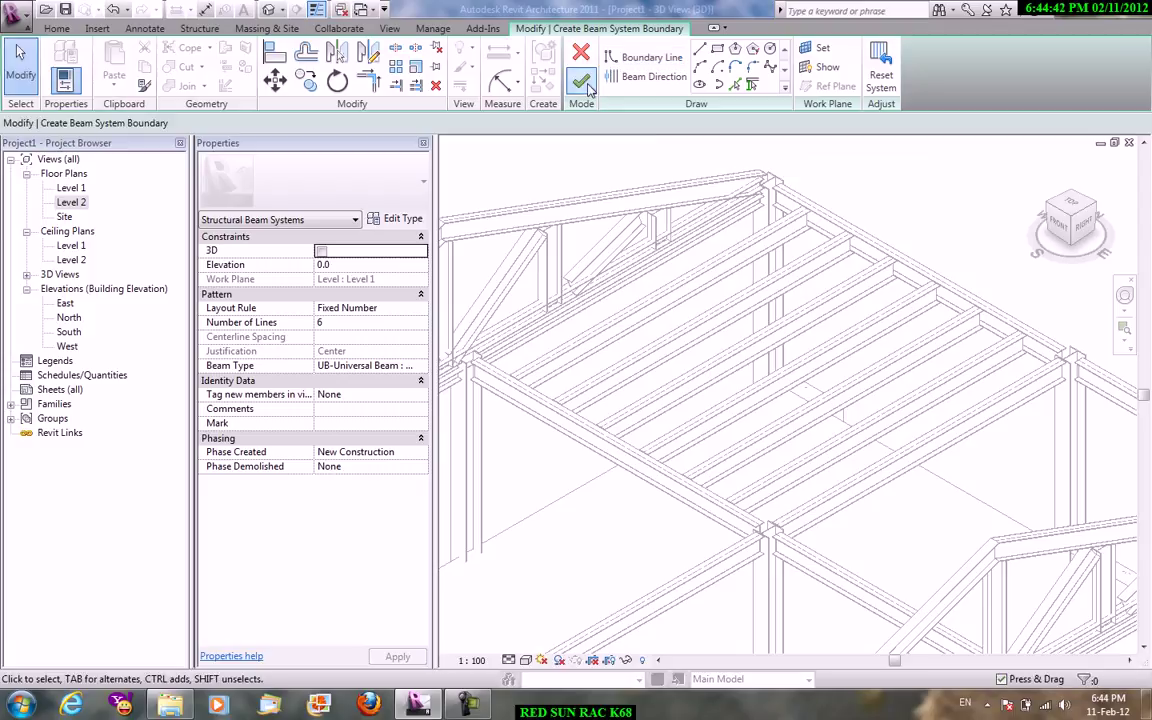
left_click(581, 81)
- Dismiss the beam-direction error, cancel the sketch, and reopen the Level 2 plan
left_click_drag(900, 538, 790, 362)
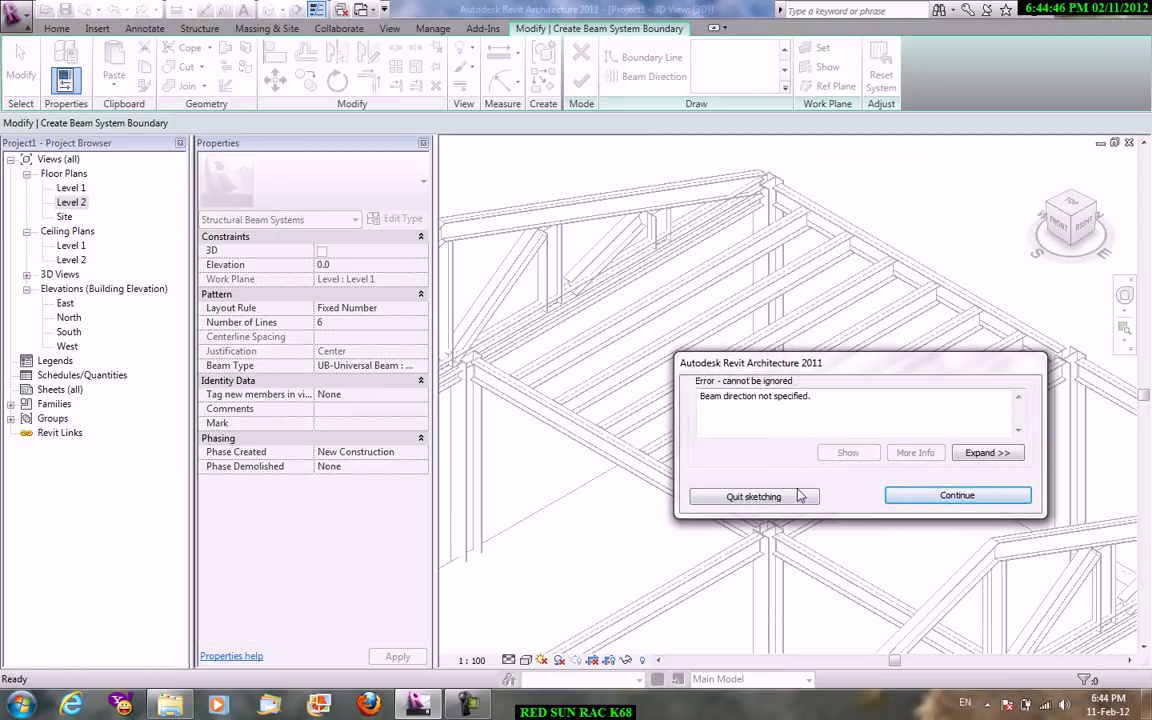
left_click(920, 497)
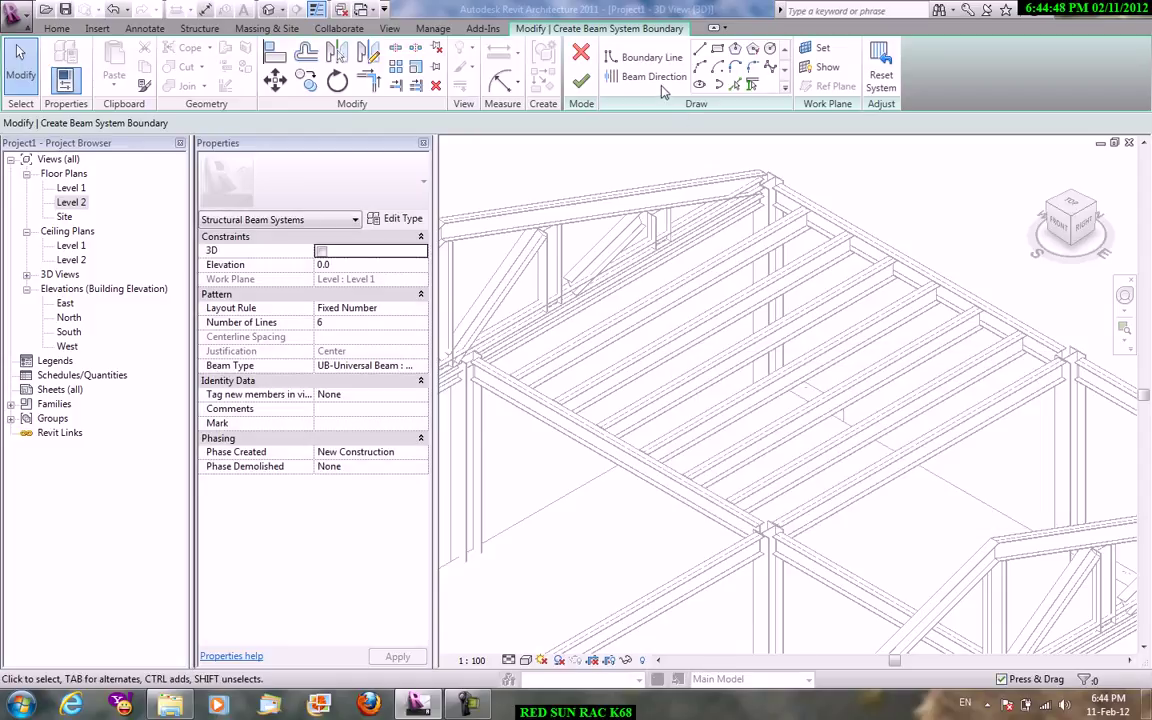
left_click(581, 81)
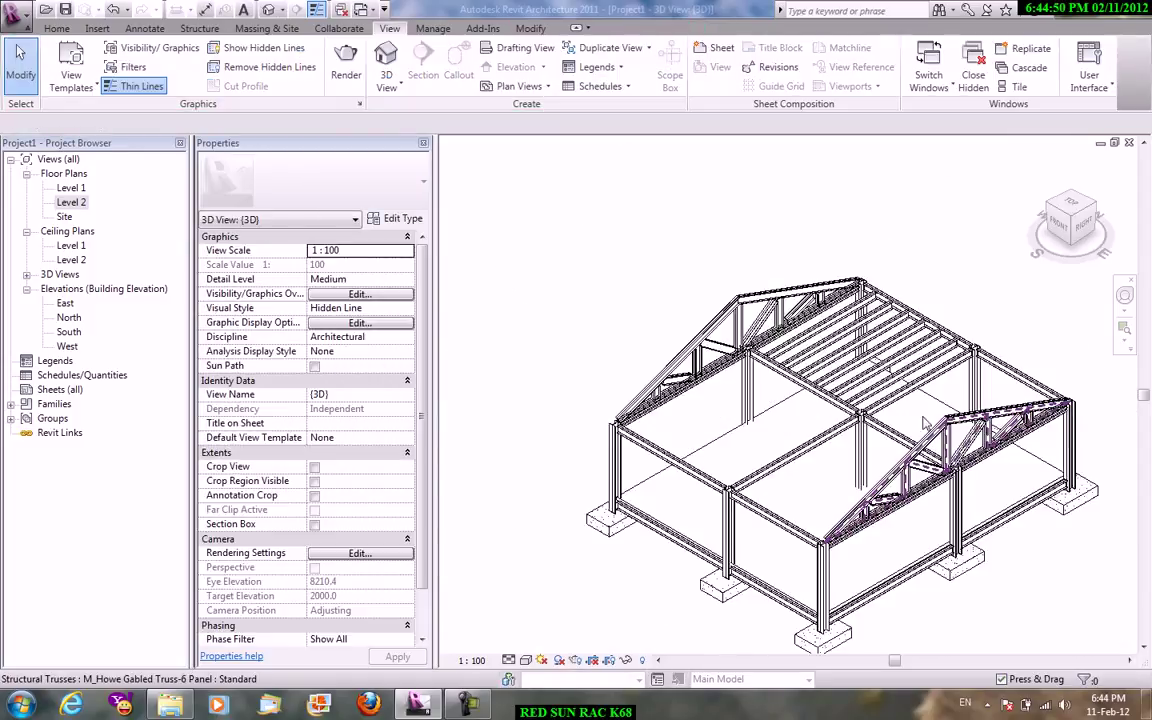
scroll(925, 422, "up", 3)
scroll(925, 422, "up", 2)
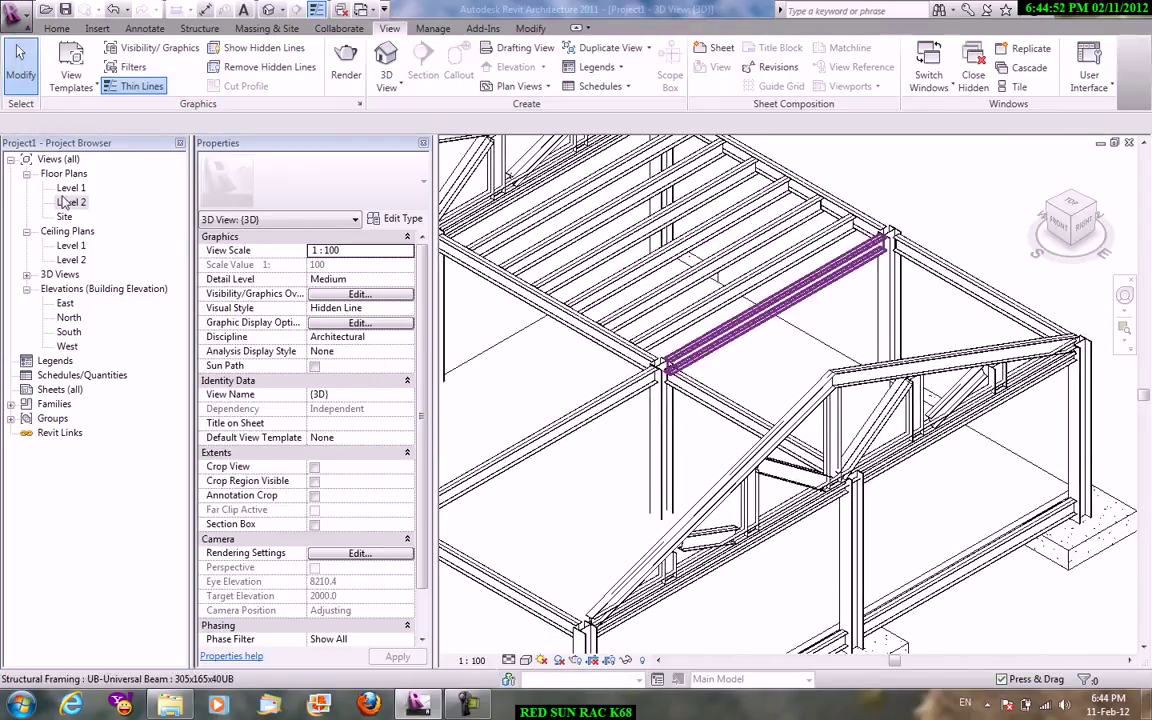
double_click(66, 202)
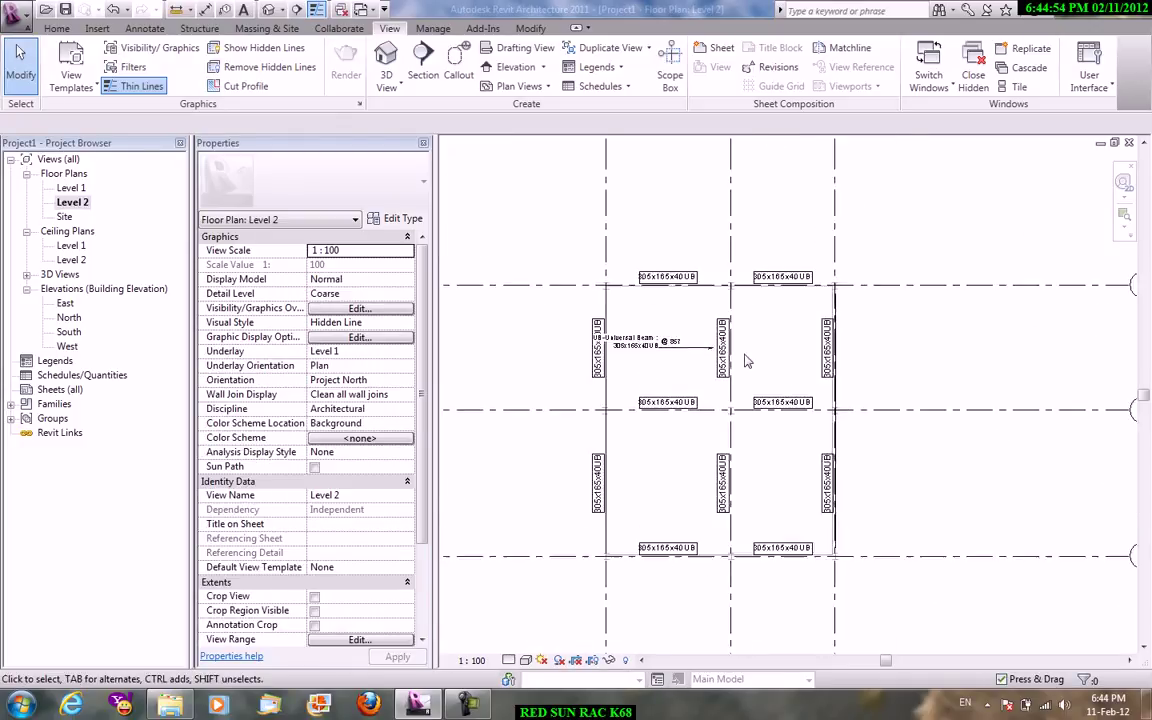
- Start a sketched beam system using a rectangular boundary
scroll(745, 360, "up", 1)
scroll(232, 85, "up", 2)
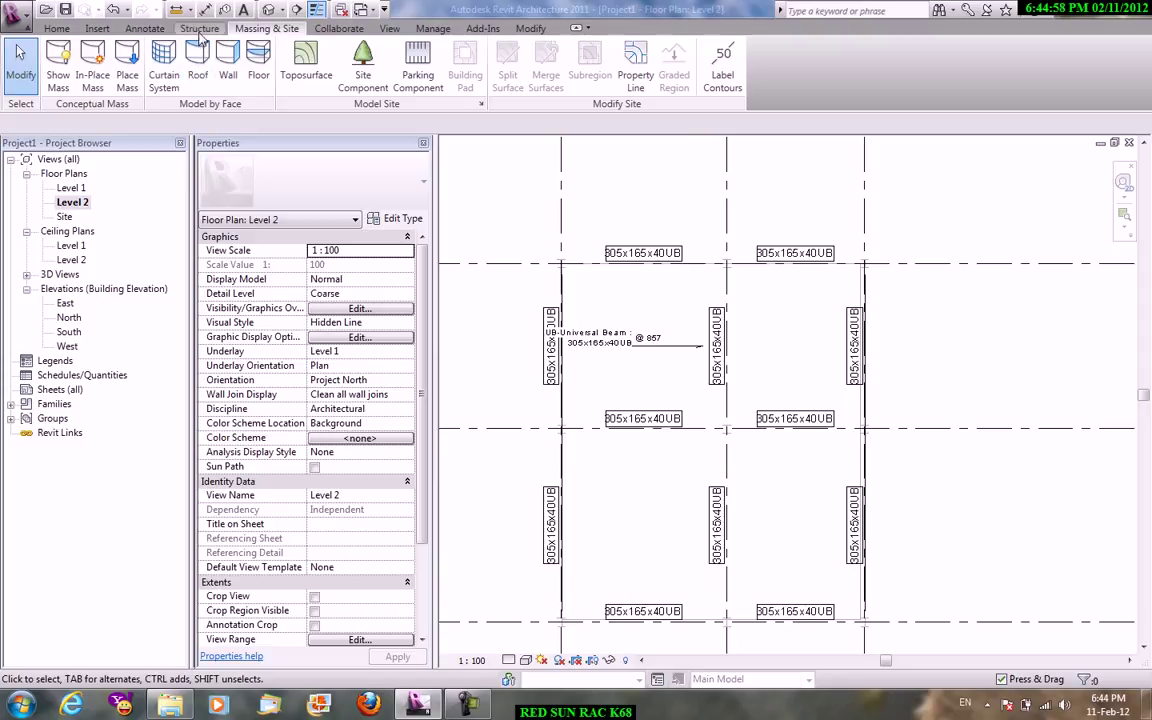
left_click(200, 30)
left_click(279, 90)
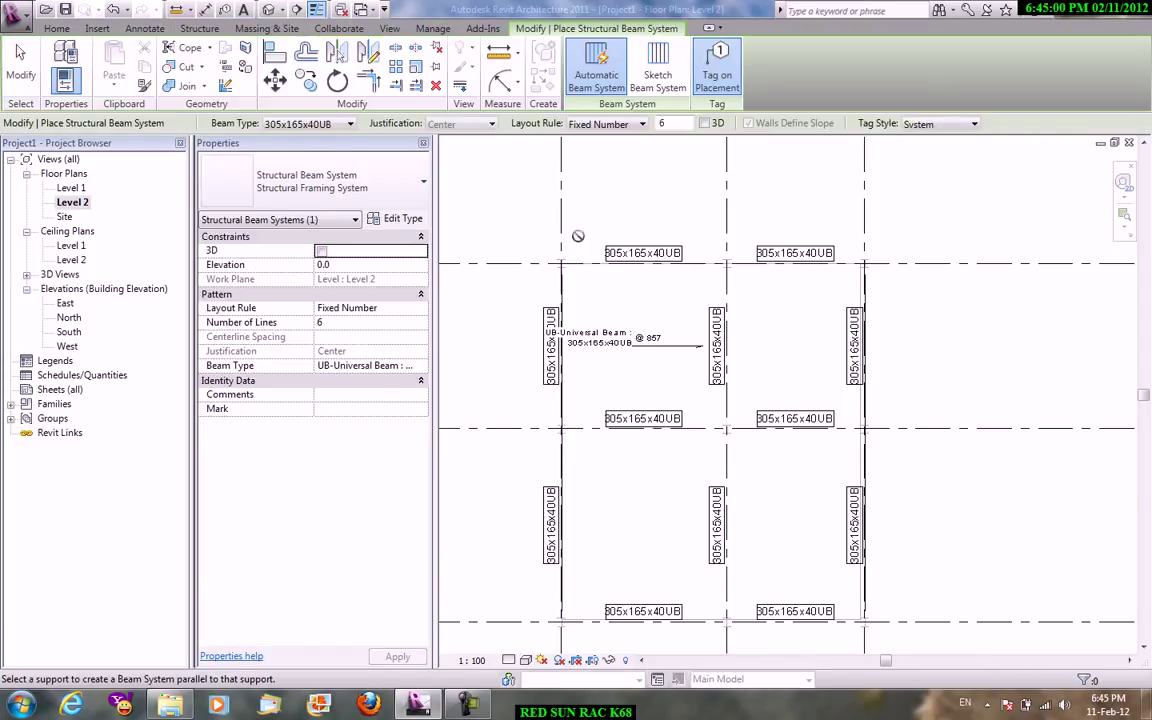
left_click(658, 75)
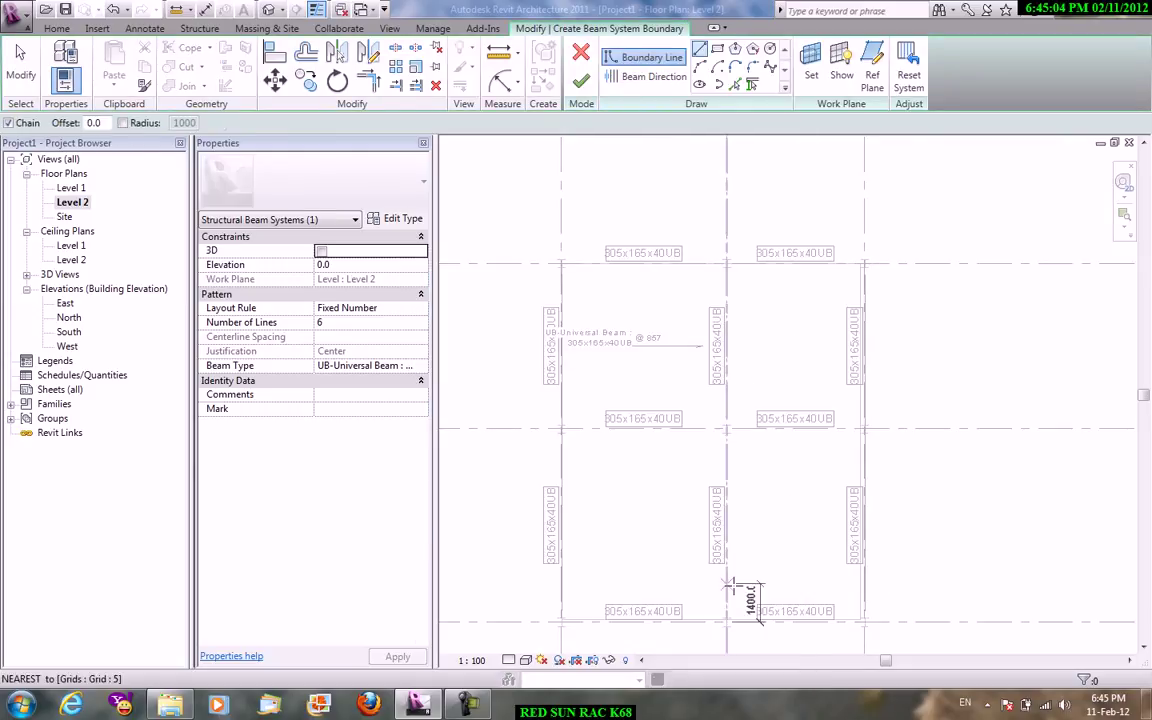
left_click(717, 50)
scroll(794, 437, "up", 3)
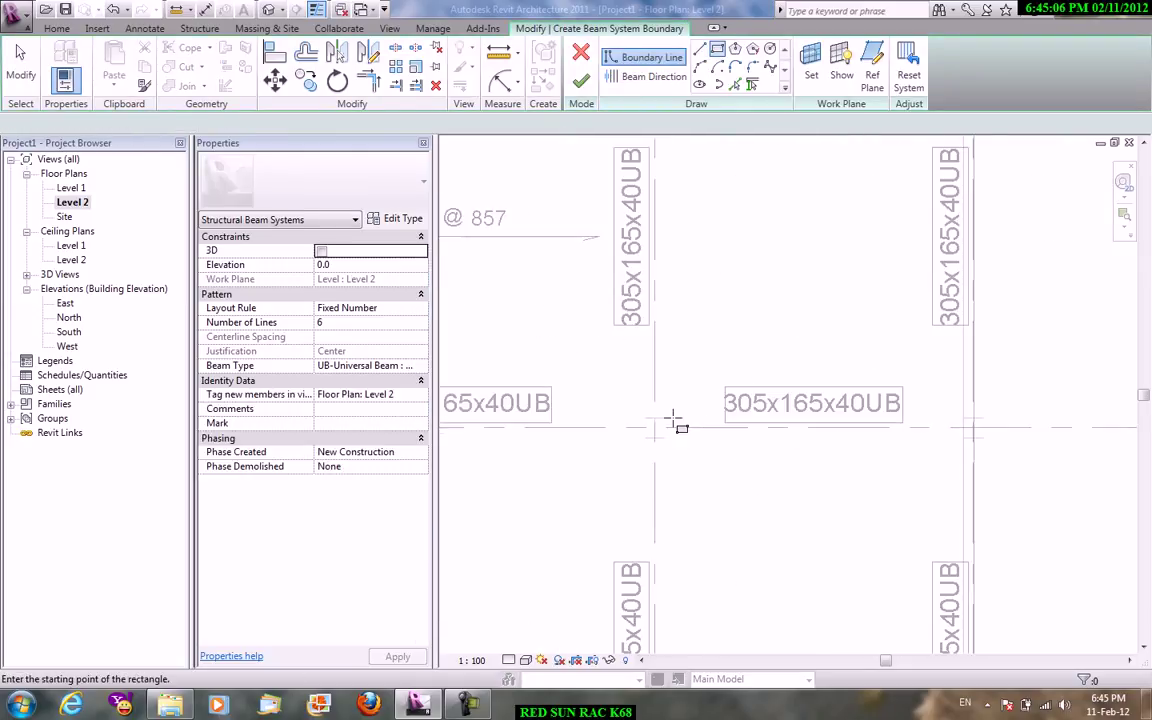
scroll(655, 429, "down", 2)
- Outline the bay with an inner 1800 x 2300 opening rectangle and finish the beam system
left_click(711, 462)
middle_click_drag(818, 515, 800, 198)
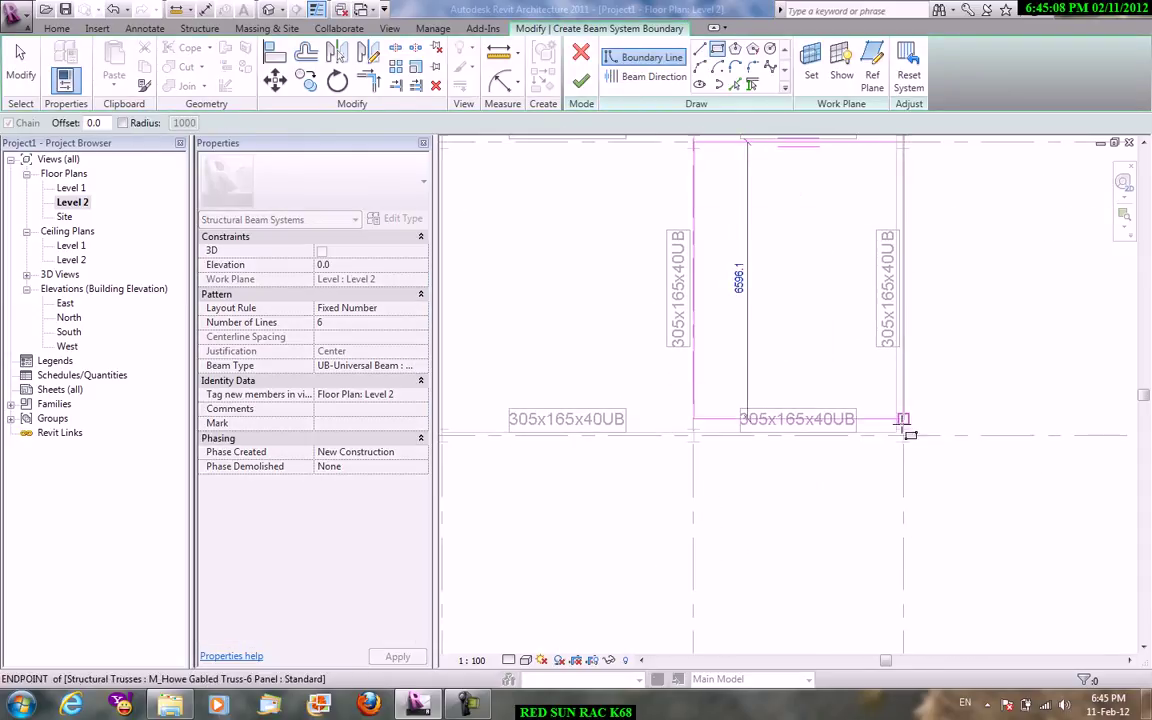
left_click(897, 432)
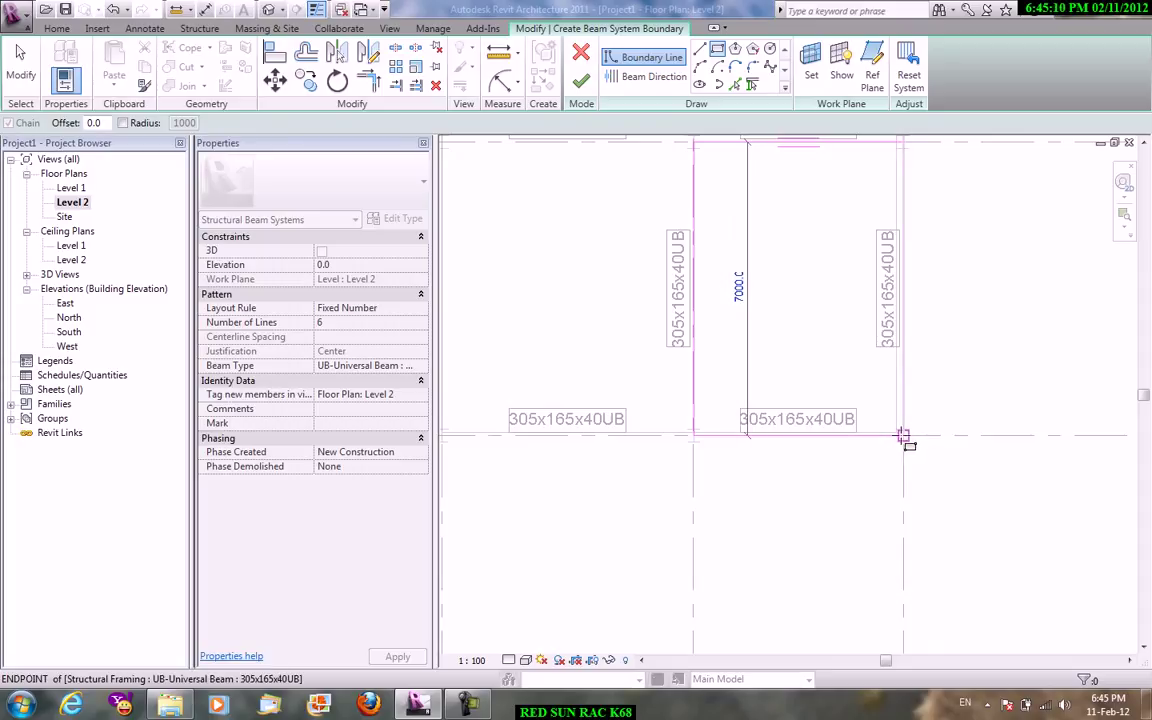
left_click(762, 230)
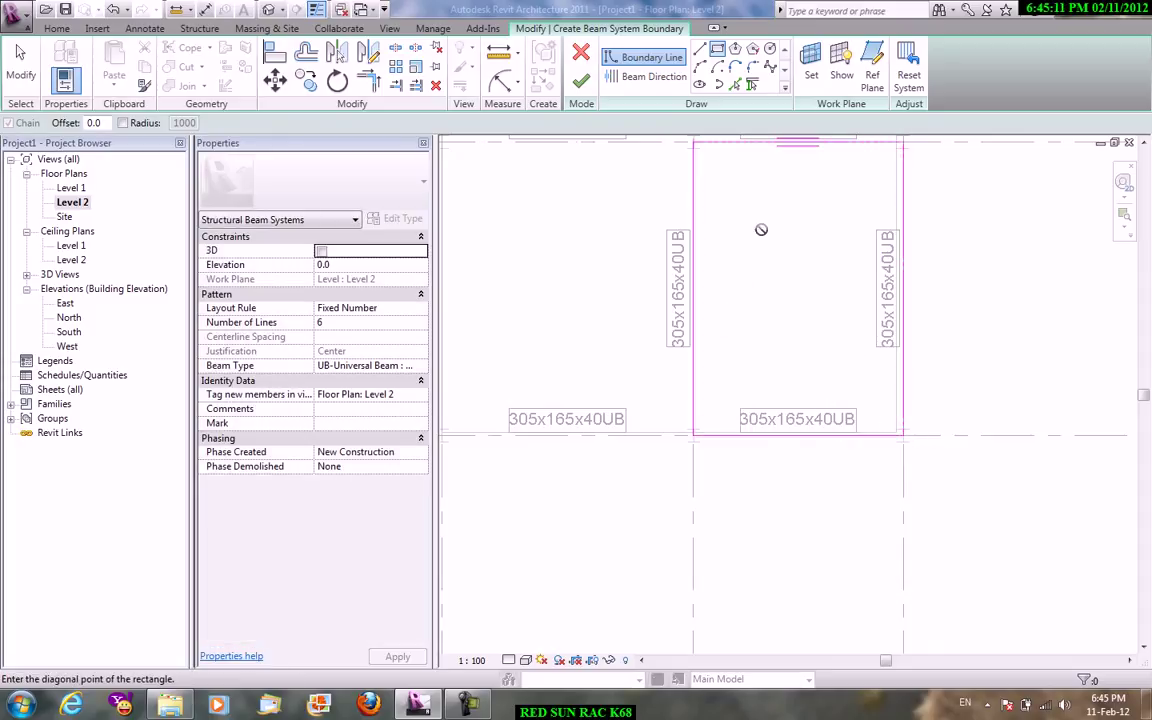
left_click(837, 325)
left_click(581, 80)
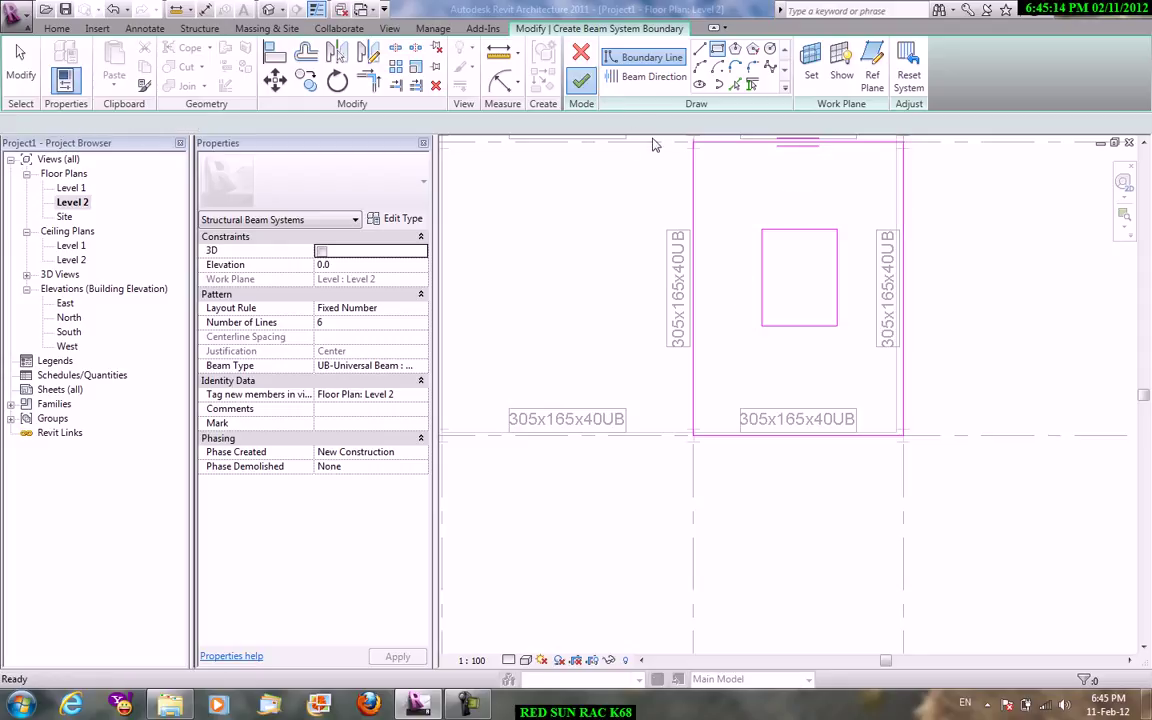
scroll(885, 255, "up", 2)
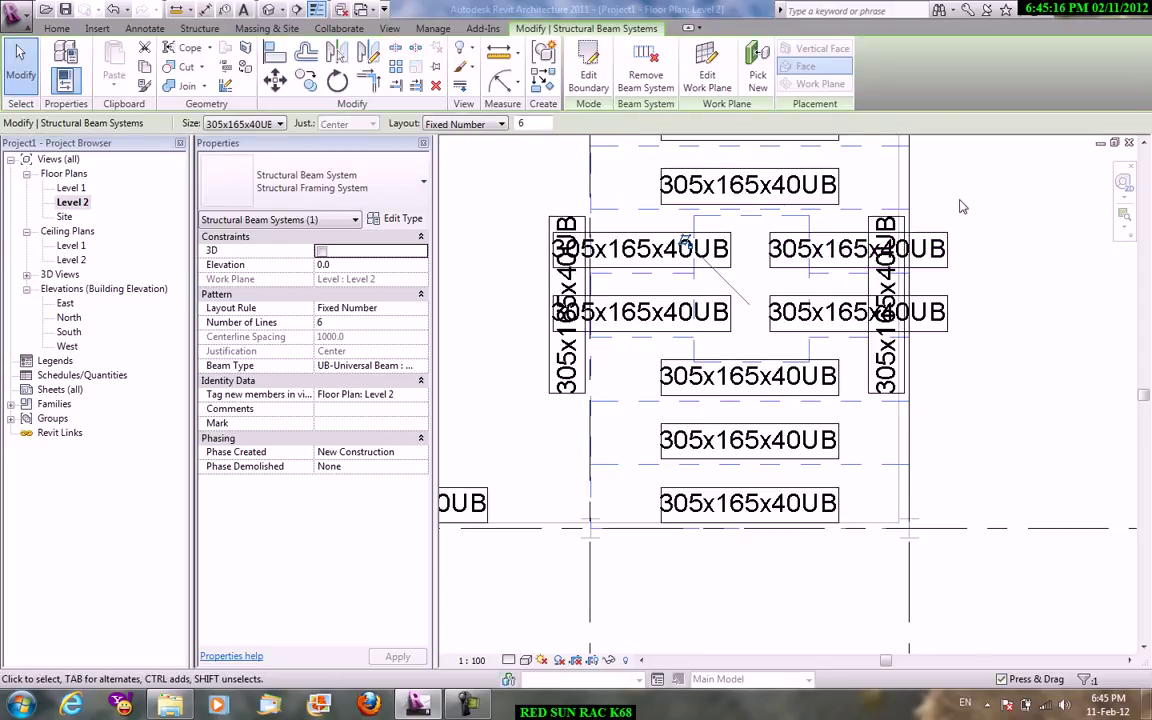
- Set the beam system's beam direction parallel to its top boundary edge and finish the edit
left_click(590, 78)
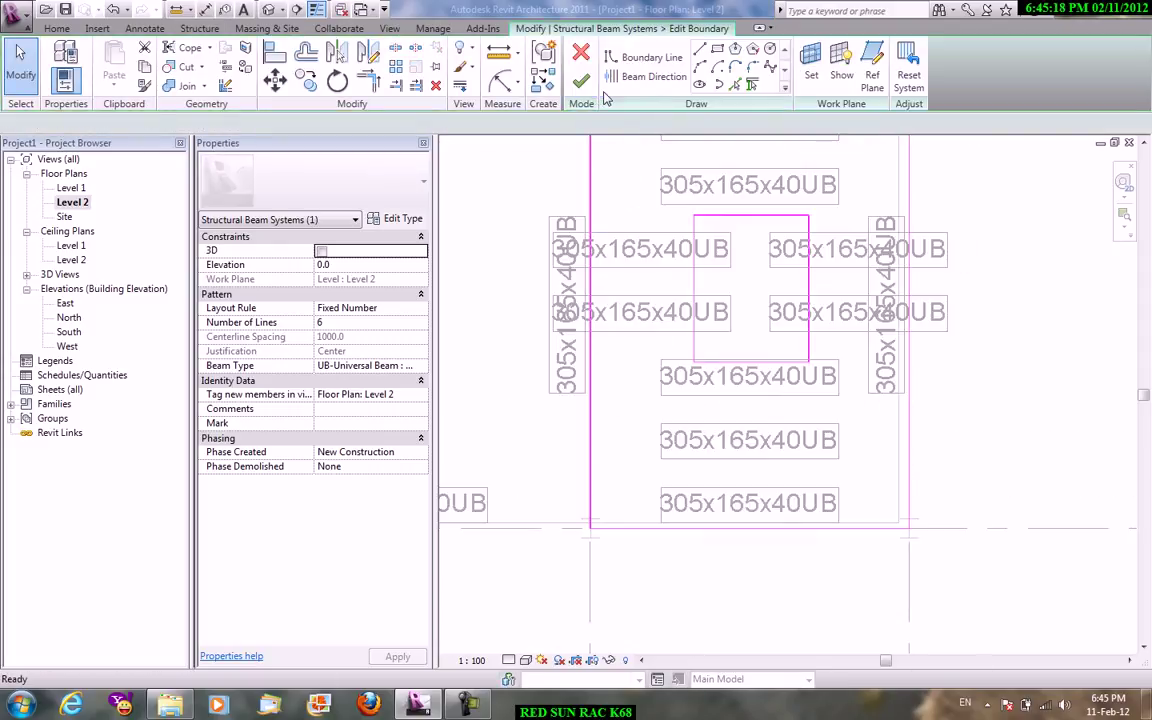
left_click(655, 80)
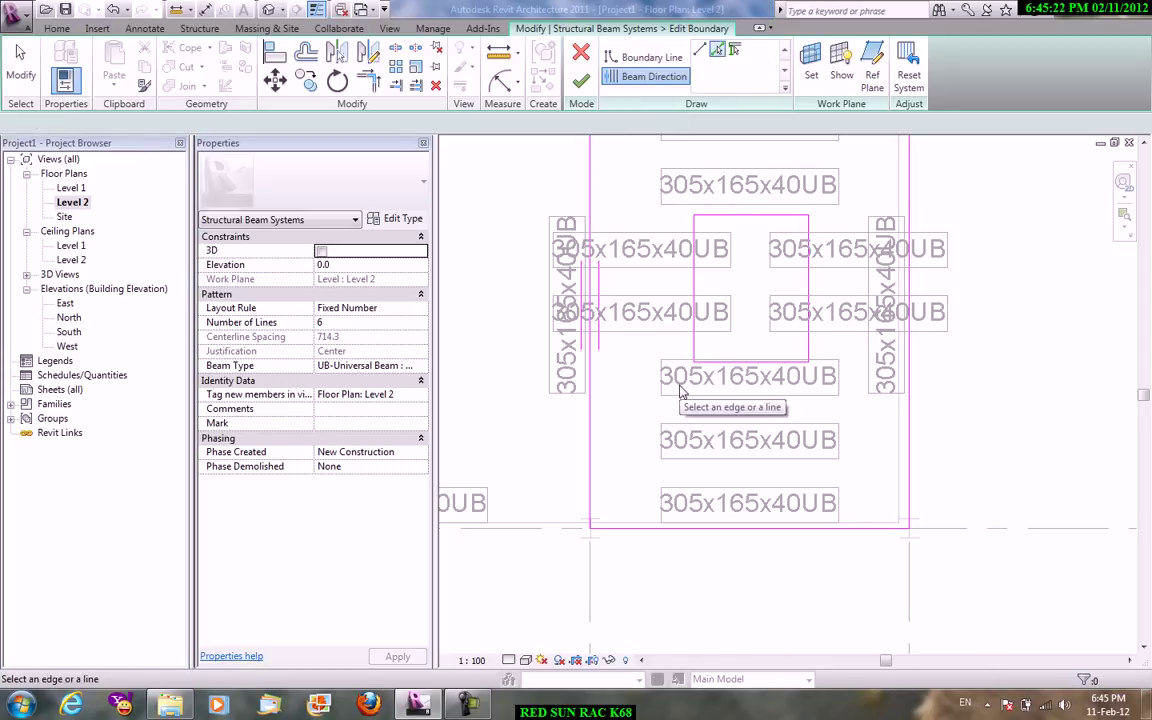
scroll(680, 392, "down", 2)
left_click(734, 184)
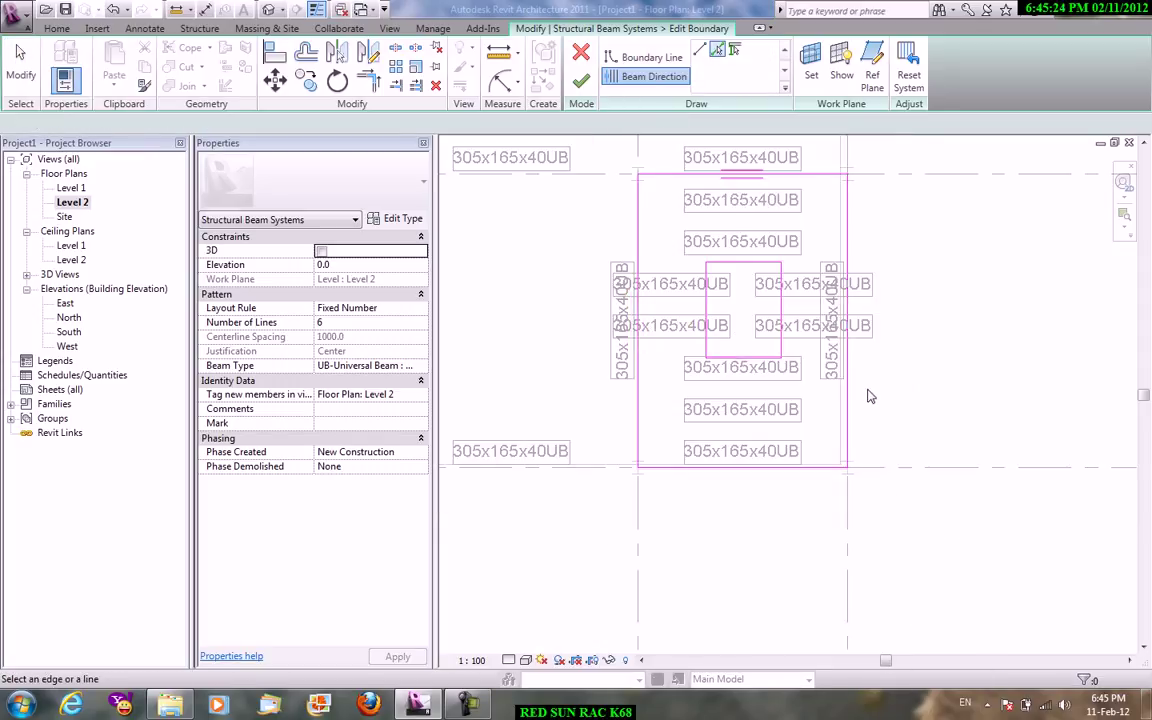
left_click(581, 80)
- Open the default 3D view and select a short beam beside the opening
left_click(389, 28)
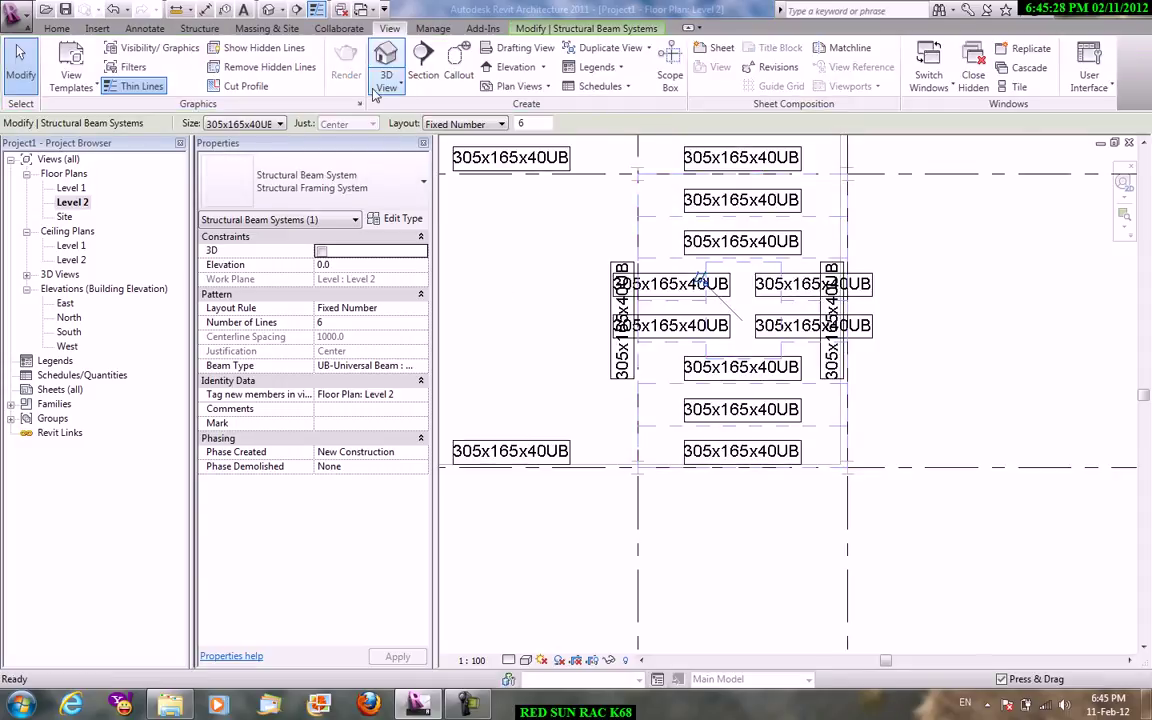
left_click(386, 82)
left_click(399, 119)
scroll(800, 280, "up", 2)
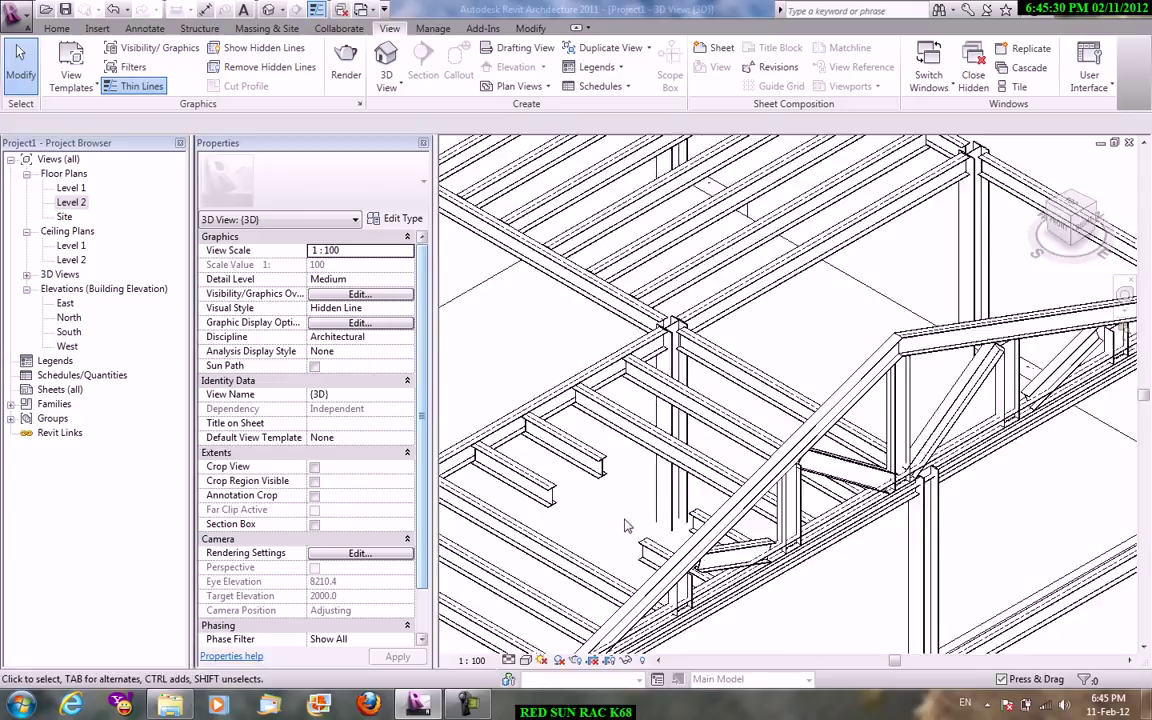
scroll(800, 280, "up", 2)
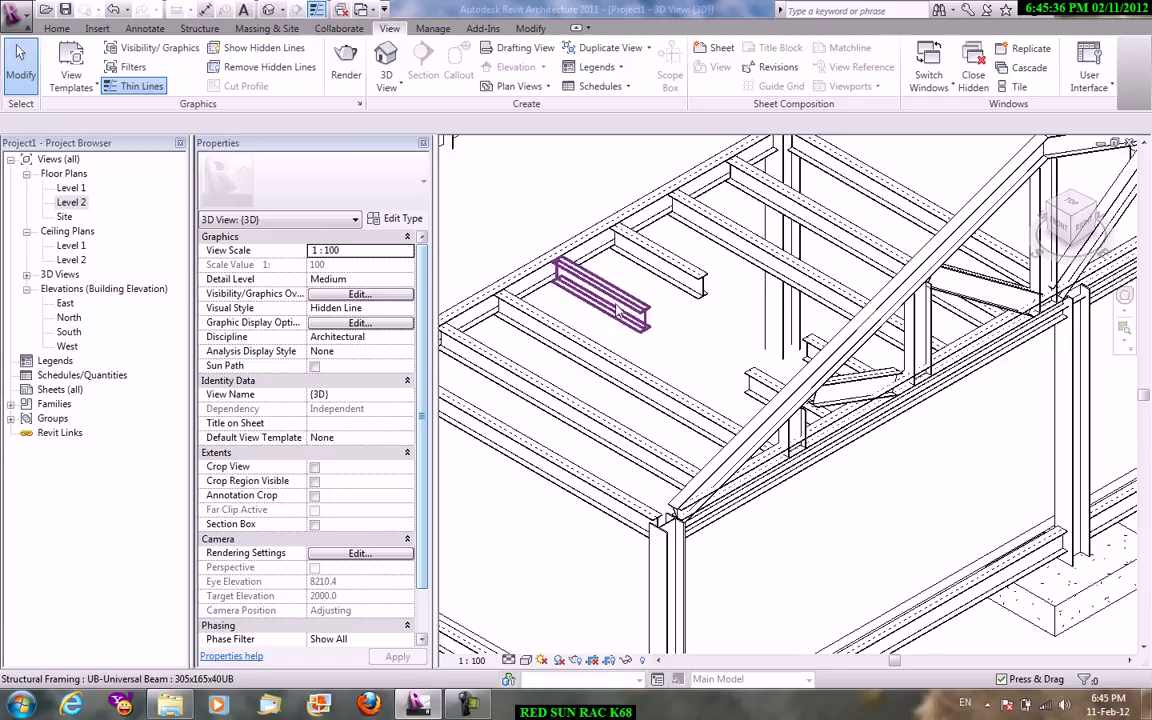
left_click(553, 276)
left_click(292, 175)
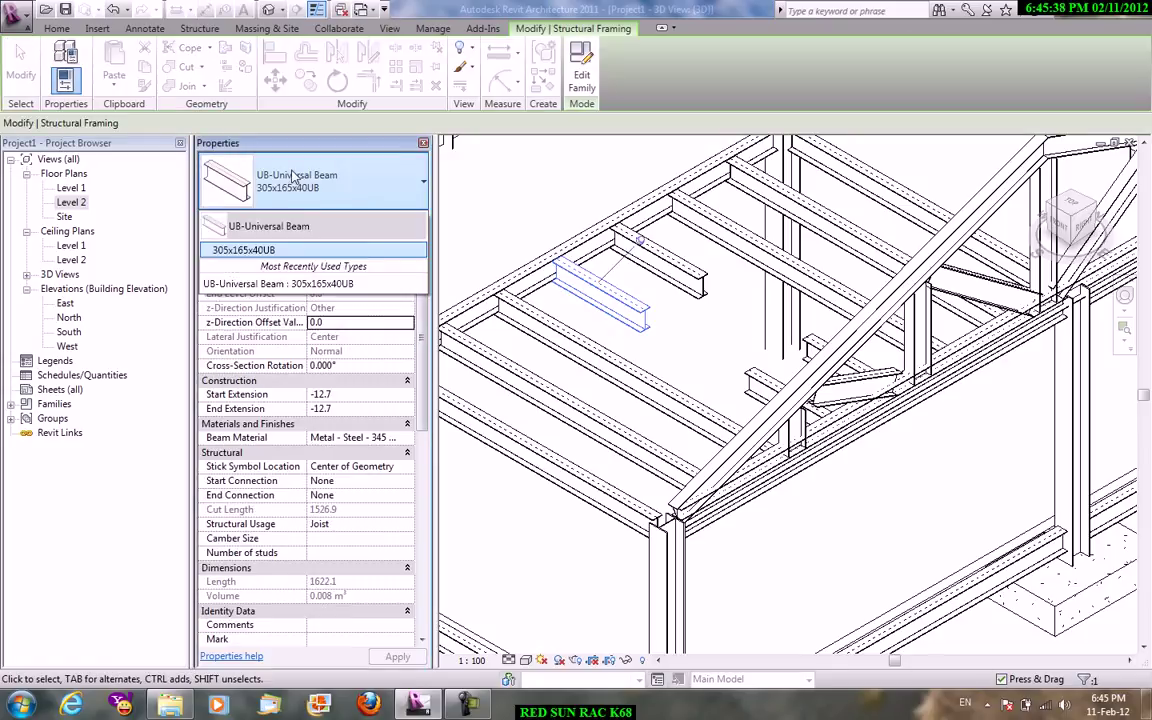
left_click(342, 177)
left_click(307, 175)
left_click(97, 28)
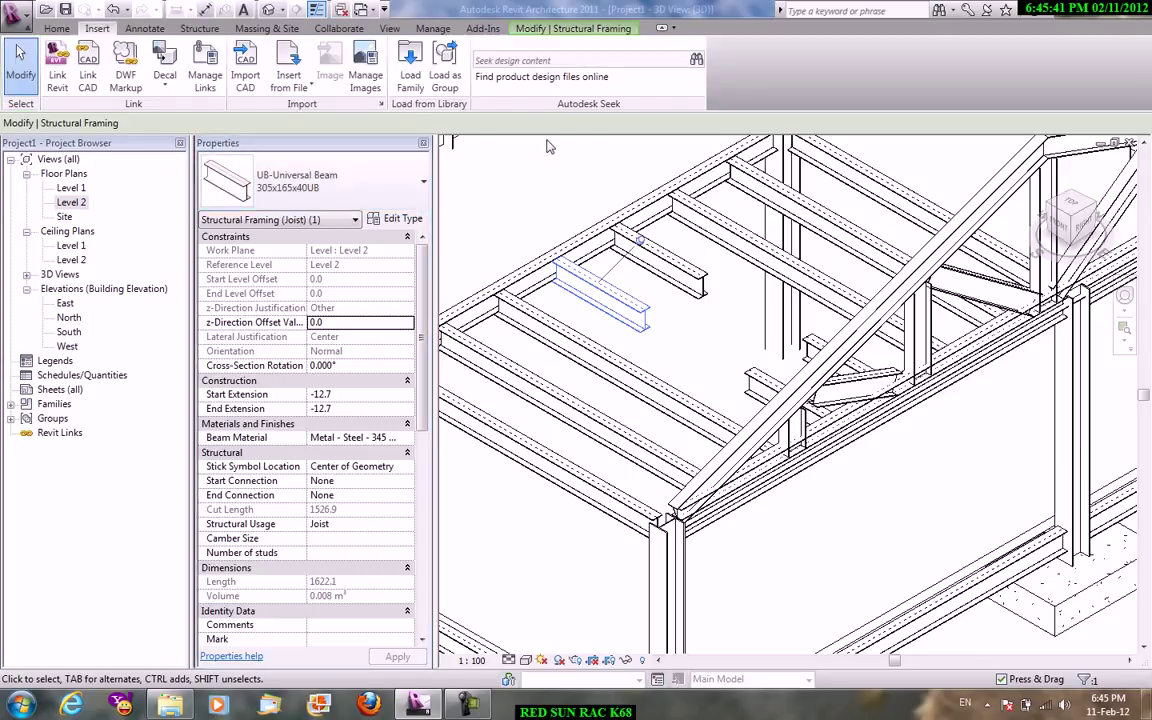
left_click(412, 80)
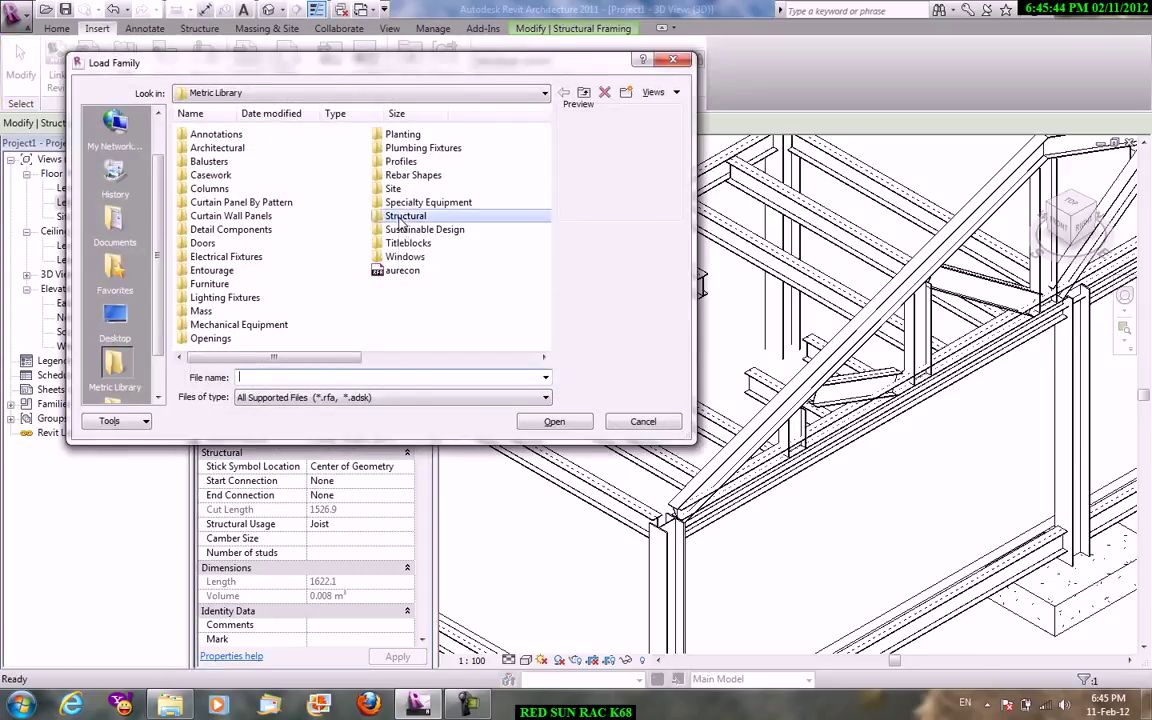
double_click(403, 216)
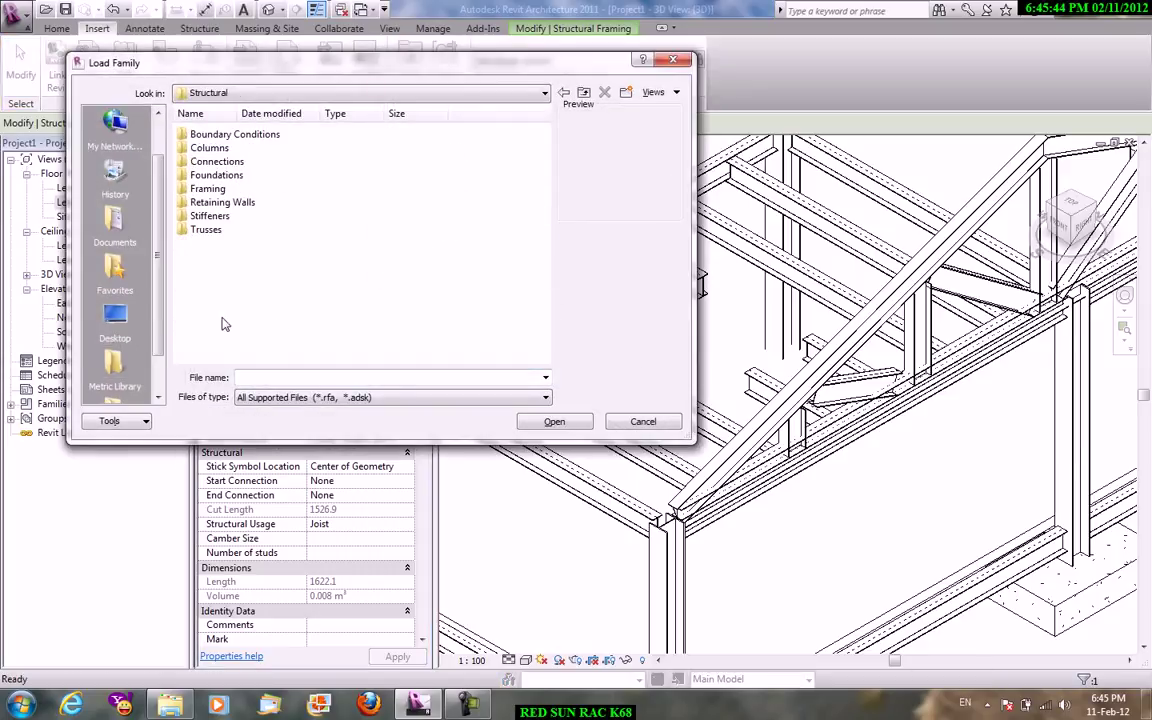
double_click(210, 189)
left_click(214, 179)
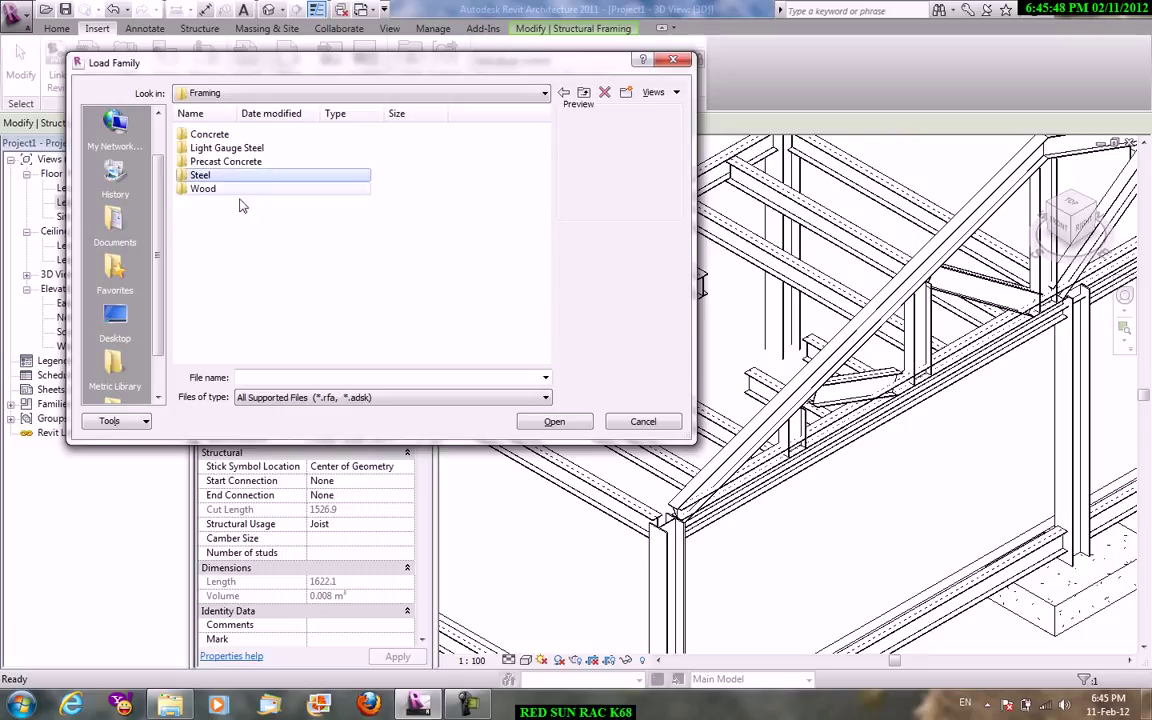
double_click(205, 176)
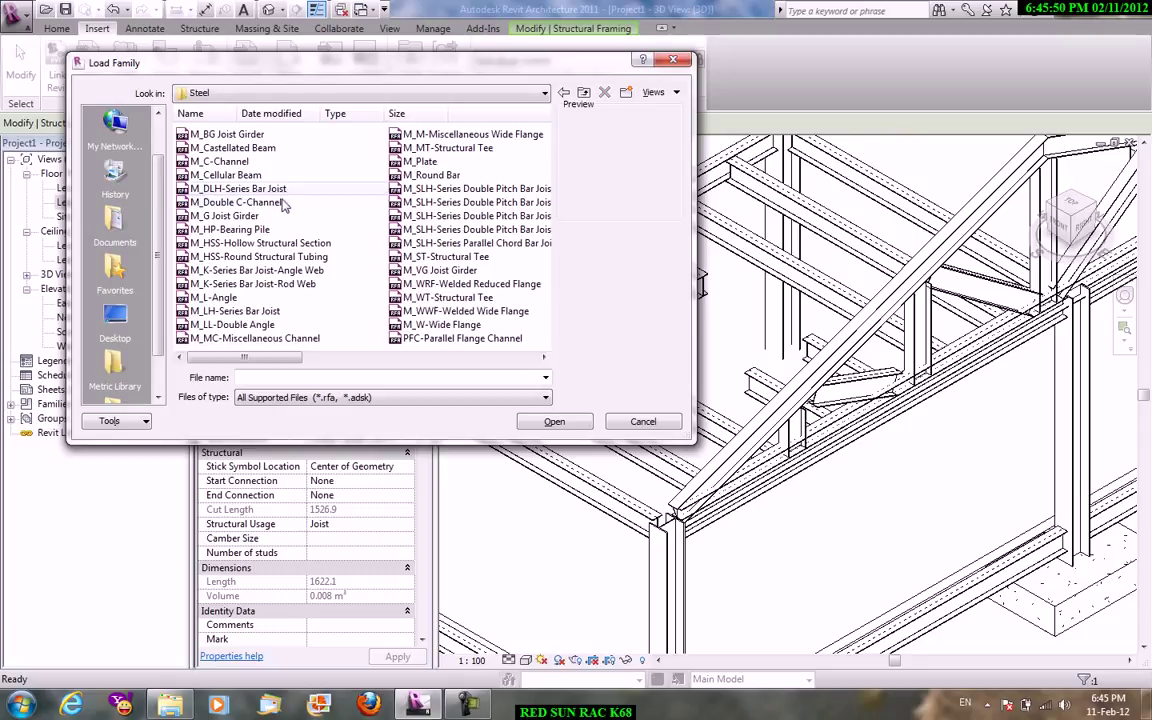
left_click(243, 150)
key("Down")
key("Down")
key("Down")
key("Down")
key("Up")
key("Up")
key("Up")
key("Up")
key("Right")
key("Down")
key("Down")
key("Down")
key("Down")
key("Down")
key("Down")
key("Down")
key("Down")
key("Down")
key("Down")
key("Down")
key("Down")
key("Down")
key("Right")
key("Up")
key("Up")
key("Up")
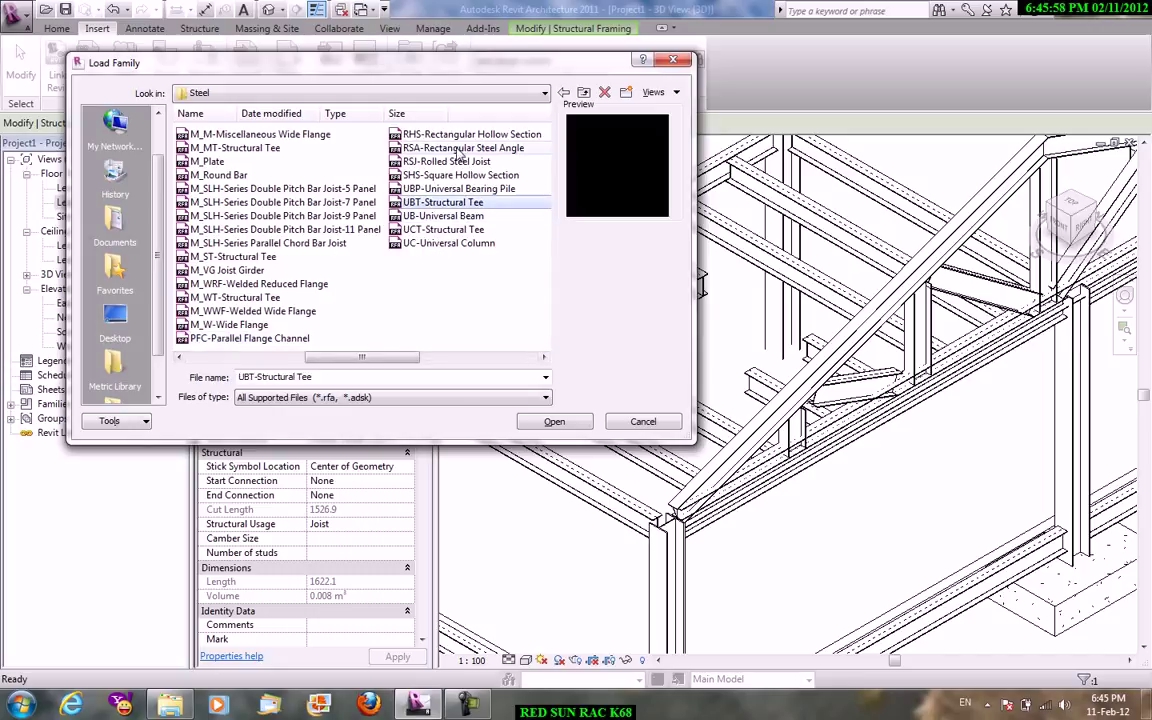
key("Up")
key("Up")
key("Up")
key("Left")
key("Down")
key("Down")
key("Down")
key("Down")
key("Down")
key("Down")
key("Down")
key("Down")
key("Down")
key("Down")
key("Down")
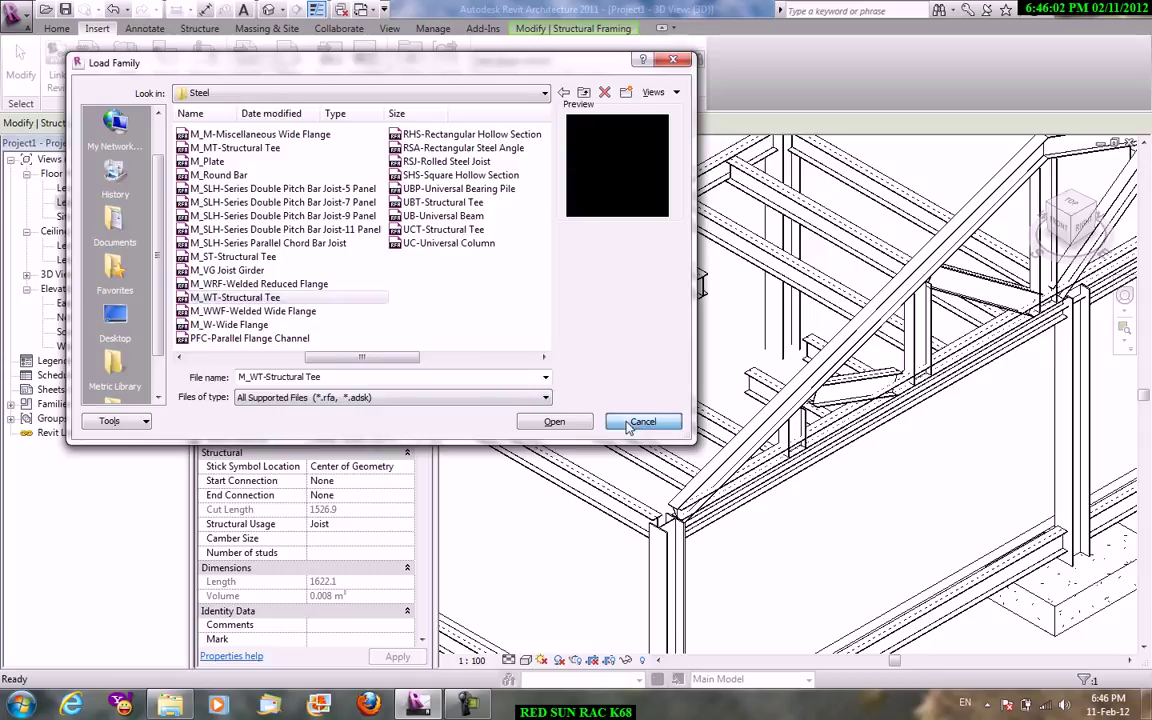
left_click(640, 422)
key("Escape")
right_click(556, 222)
- Fit the frame model in view and open the Level 1 floor plan
left_click(617, 357)
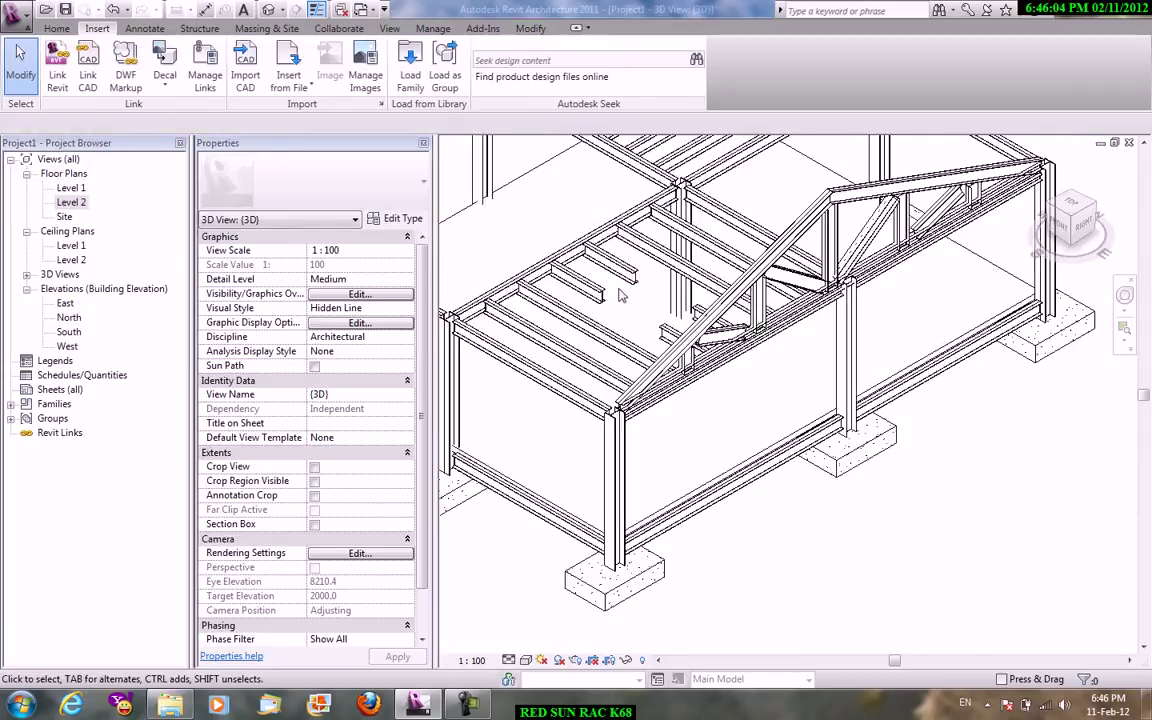
middle_click_drag(620, 295, 650, 310)
left_click(199, 28)
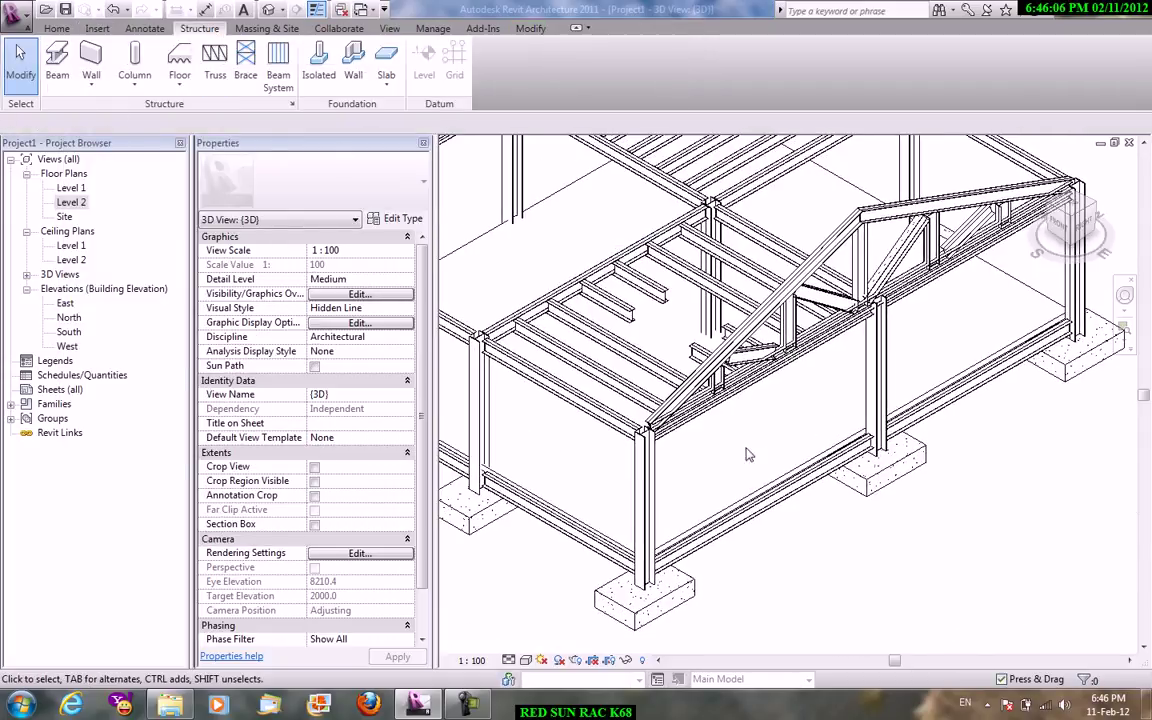
scroll(745, 455, "down", 3)
scroll(700, 380, "up", 2)
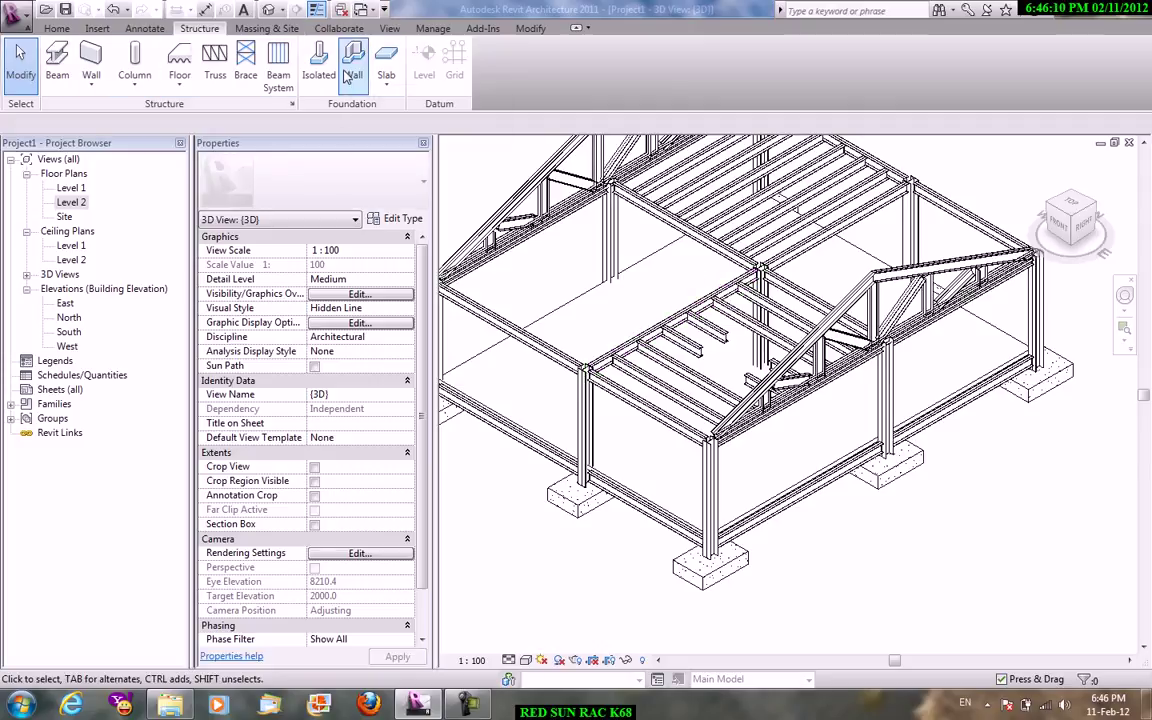
scroll(900, 410, "down", 3)
scroll(890, 400, "up", 2)
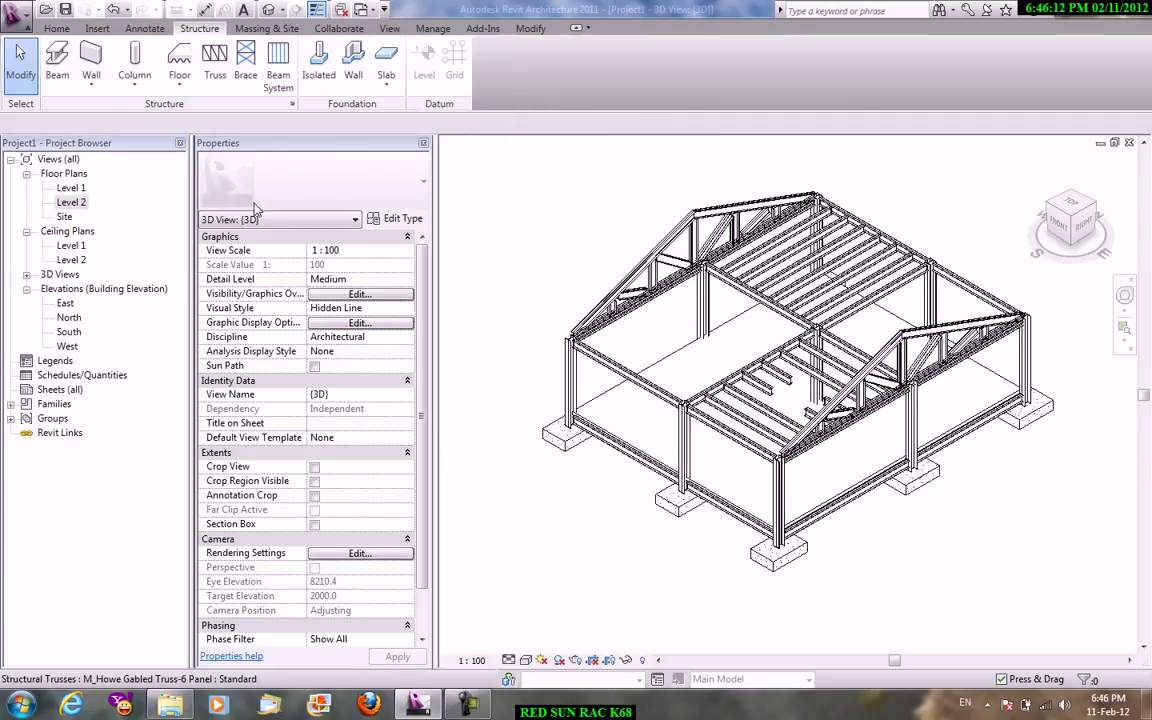
double_click(72, 189)
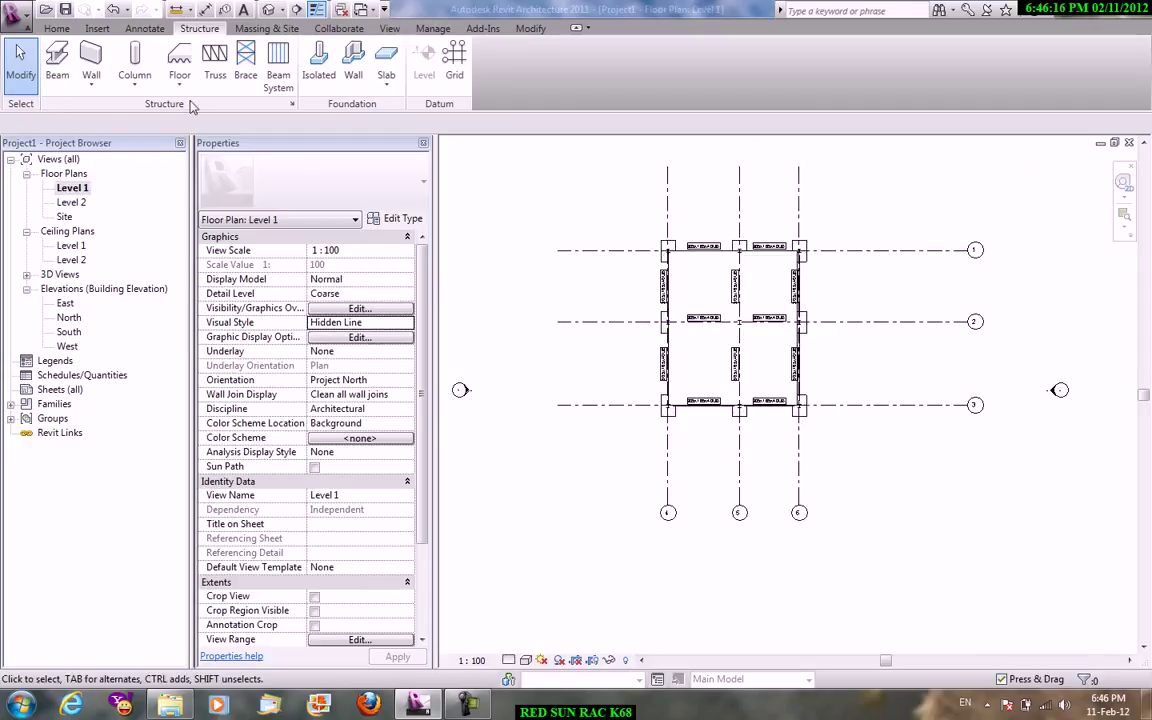
- Start a structural wall with its height set up to Level 2
left_click(91, 82)
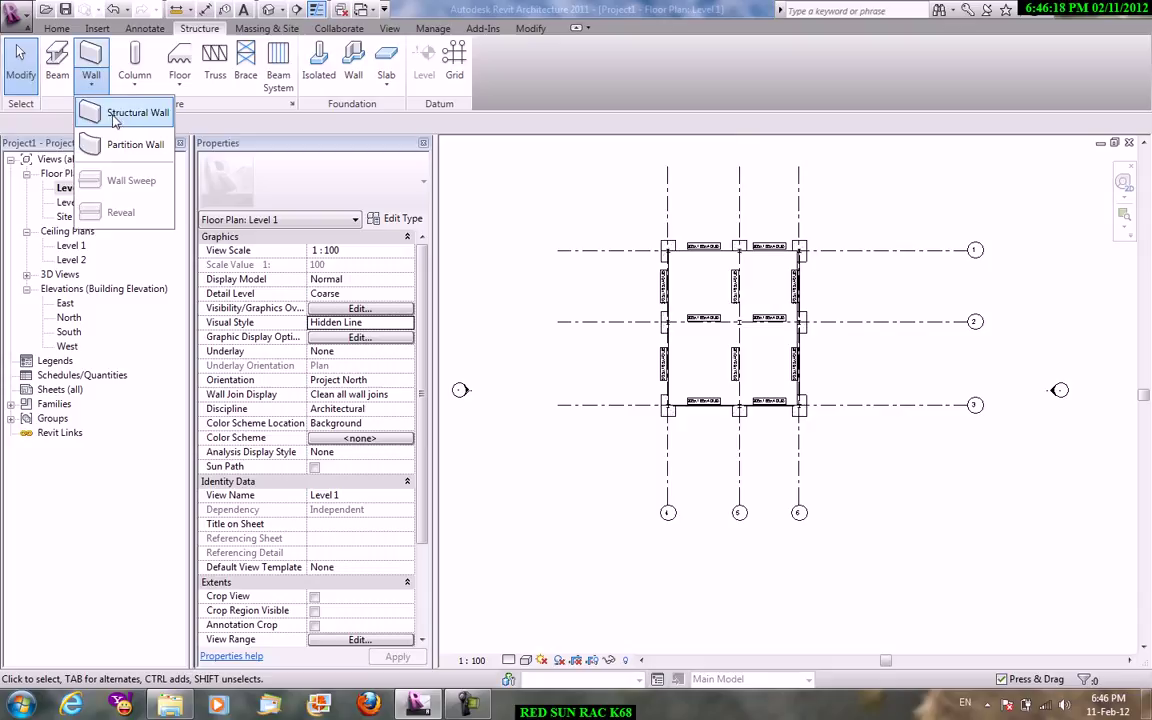
left_click(115, 117)
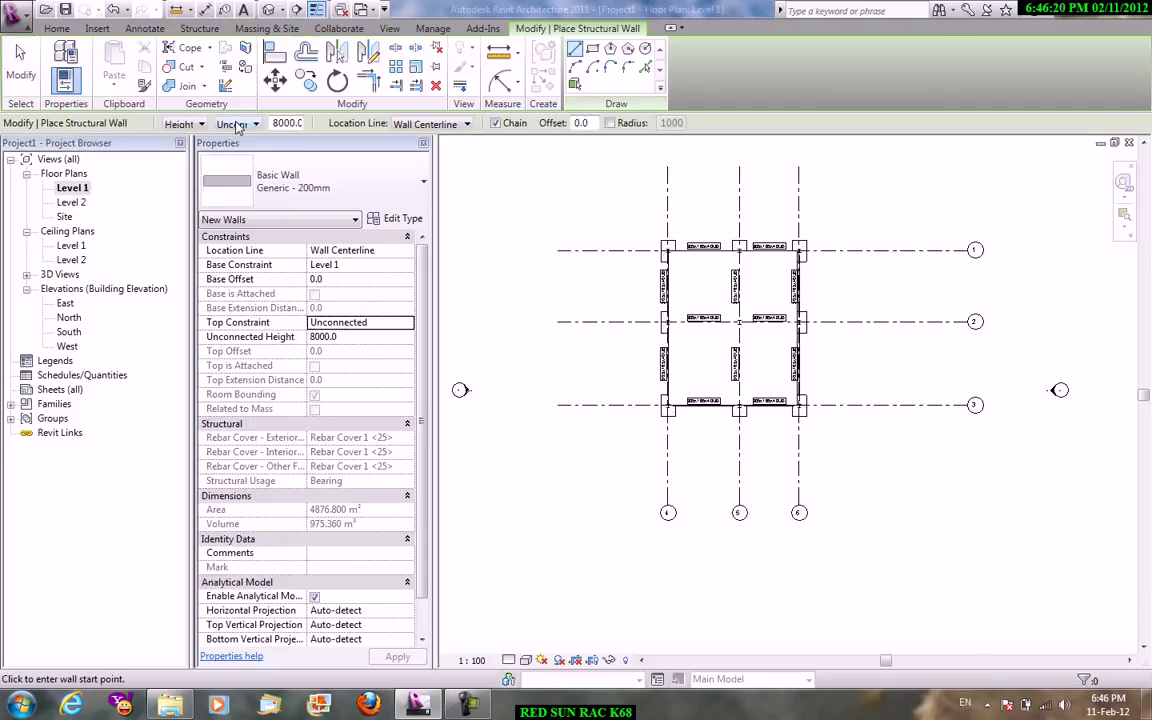
left_click(234, 124)
left_click(231, 151)
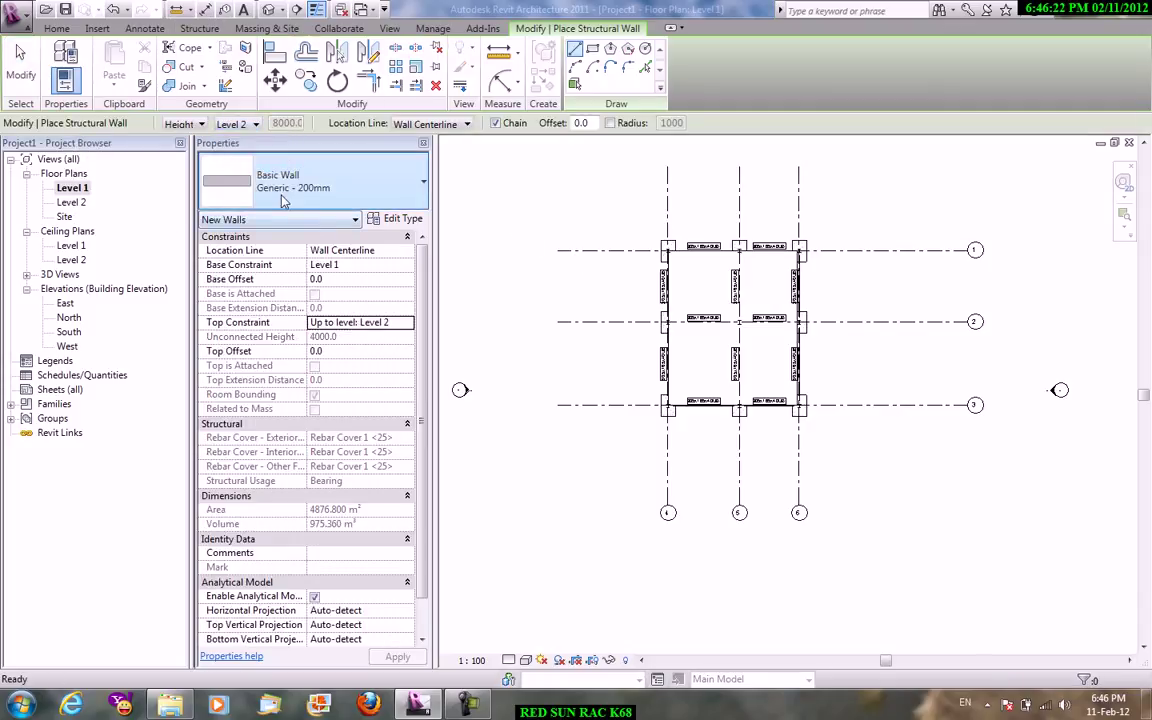
left_click(354, 282)
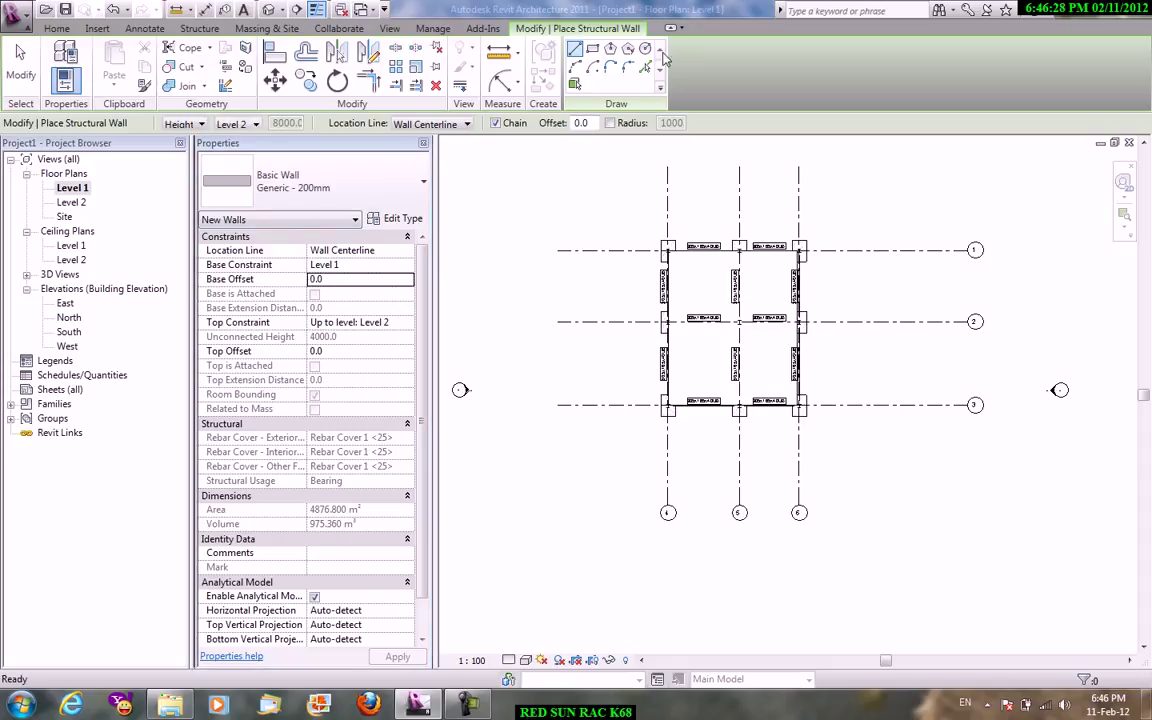
- Draw the Generic - 200mm structural walls as a rectangle between the column footings
left_click(593, 50)
scroll(723, 318, "up", 3)
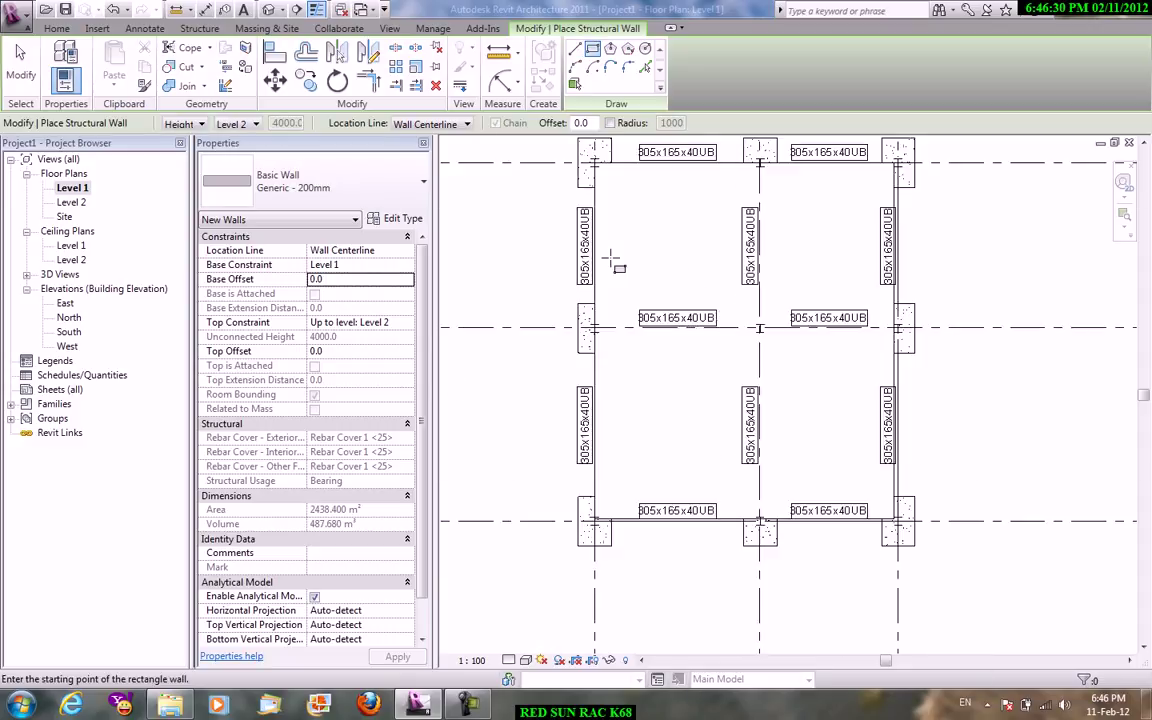
scroll(671, 279, "down", 1)
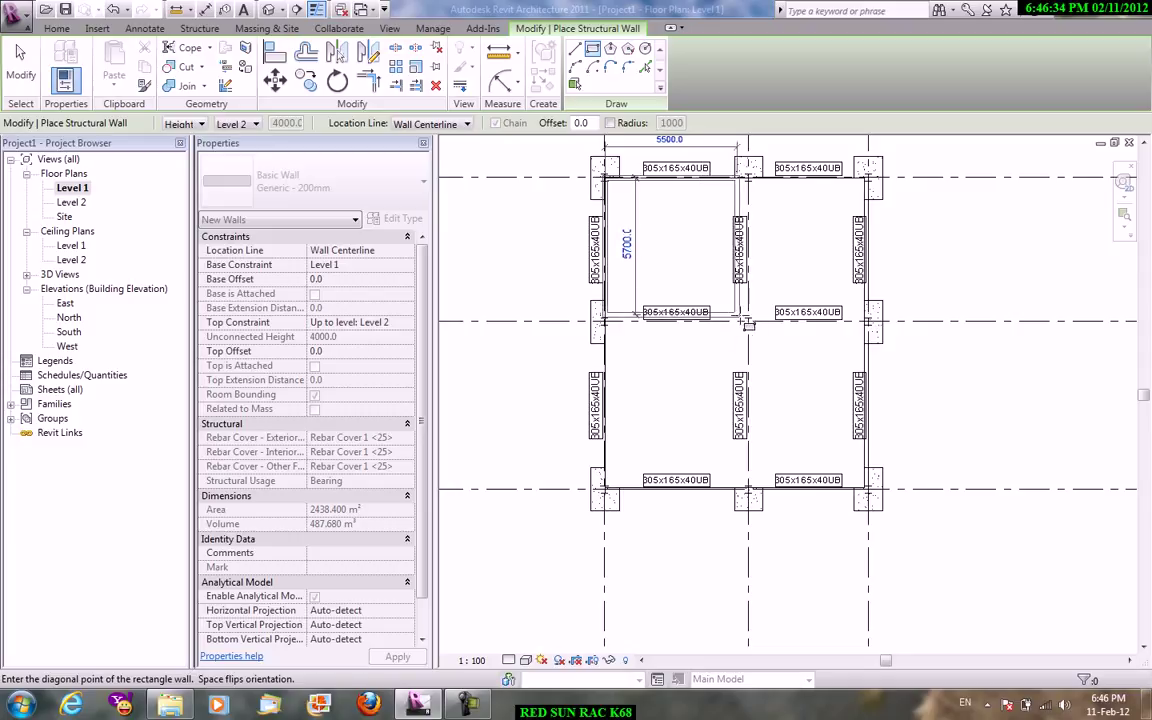
left_click(750, 222)
right_click(766, 198)
left_click(797, 212)
- Open the default 3D view and orbit to inspect the new wall
left_click(389, 28)
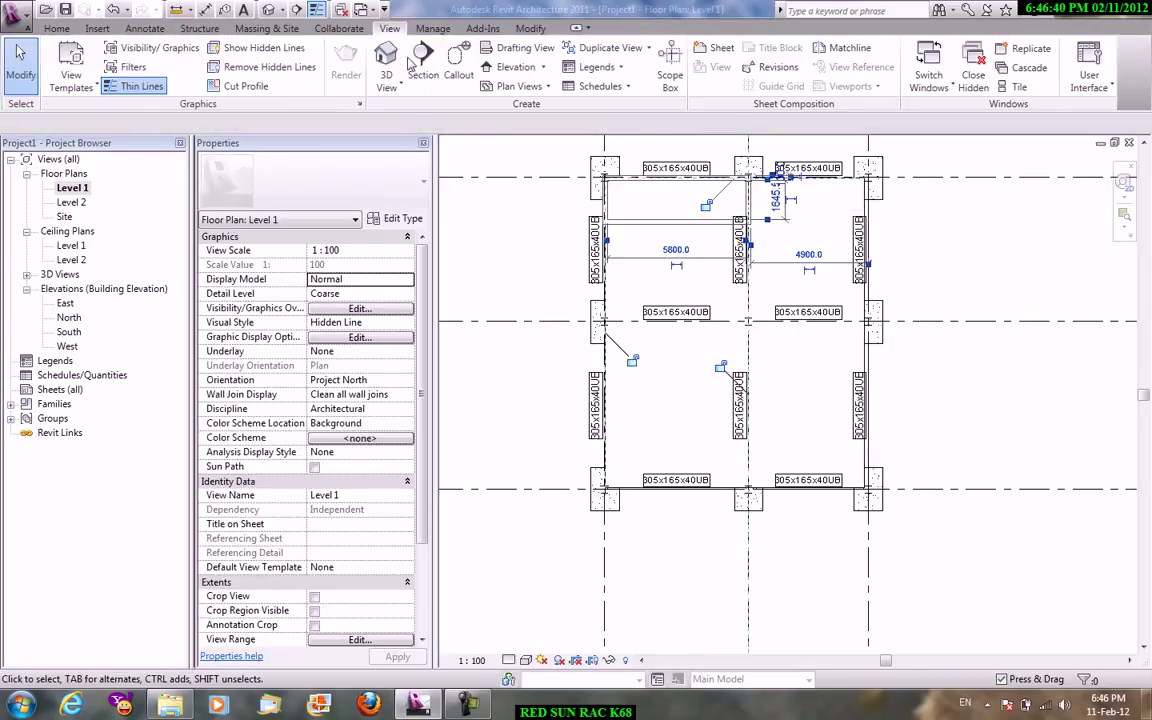
left_click(397, 90)
left_click(415, 111)
scroll(755, 428, "up", 3)
scroll(755, 428, "up", 3)
scroll(755, 428, "down", 3)
scroll(755, 428, "down", 2)
mouse_move(755, 428)
middle_mouse_down("shift")
mouse_move(808, 338)
mouse_move(1062, 410)
mouse_move(757, 490)
middle_mouse_up("shift")
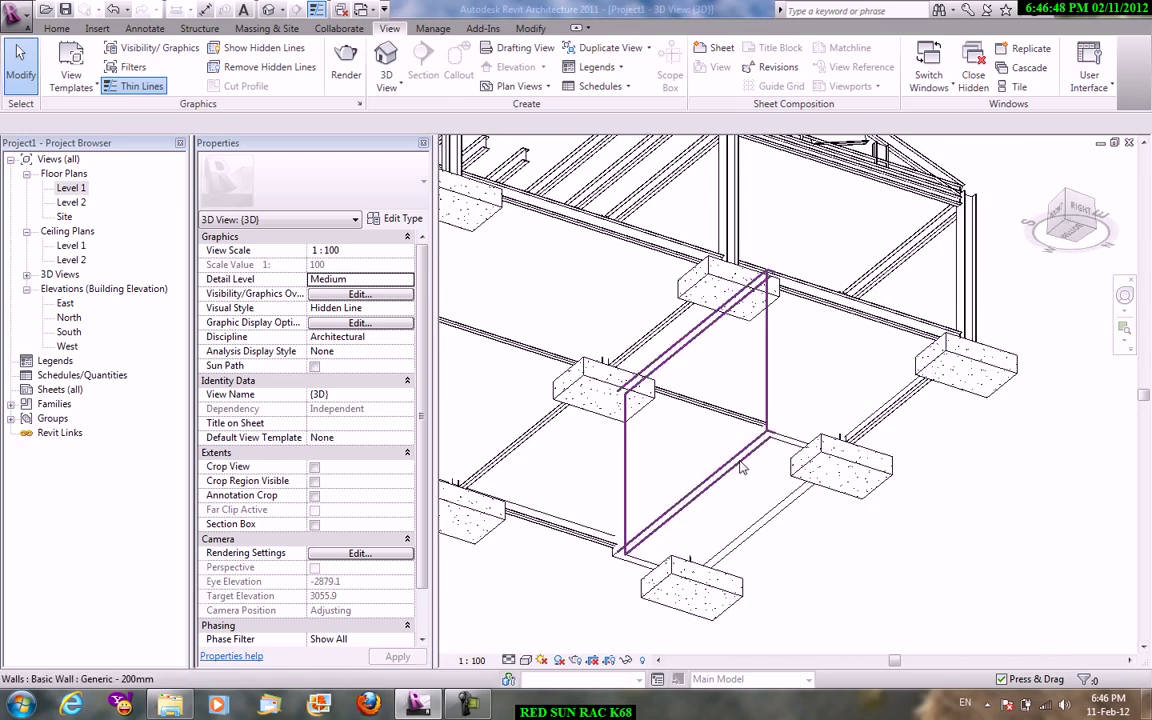
scroll(757, 490, "down", 3)
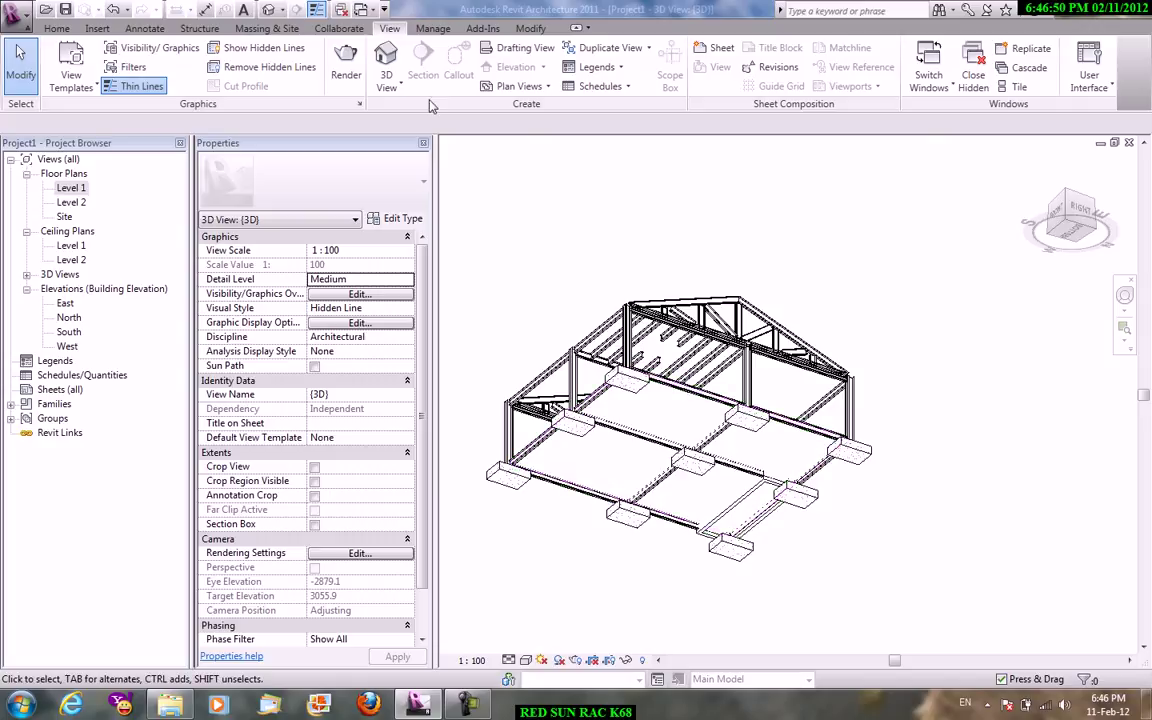
left_click(199, 28)
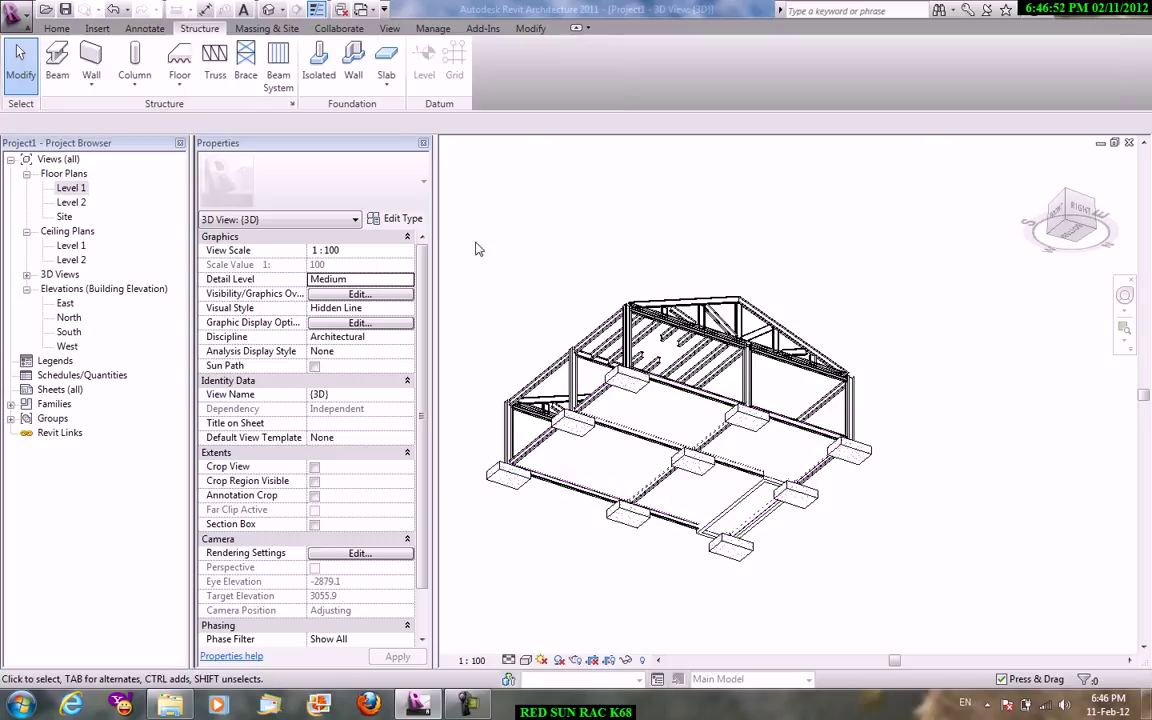
- Add a Bearing Footing - 900 x 300 wall foundation under the selected structural wall
left_click(353, 62)
left_click(313, 188)
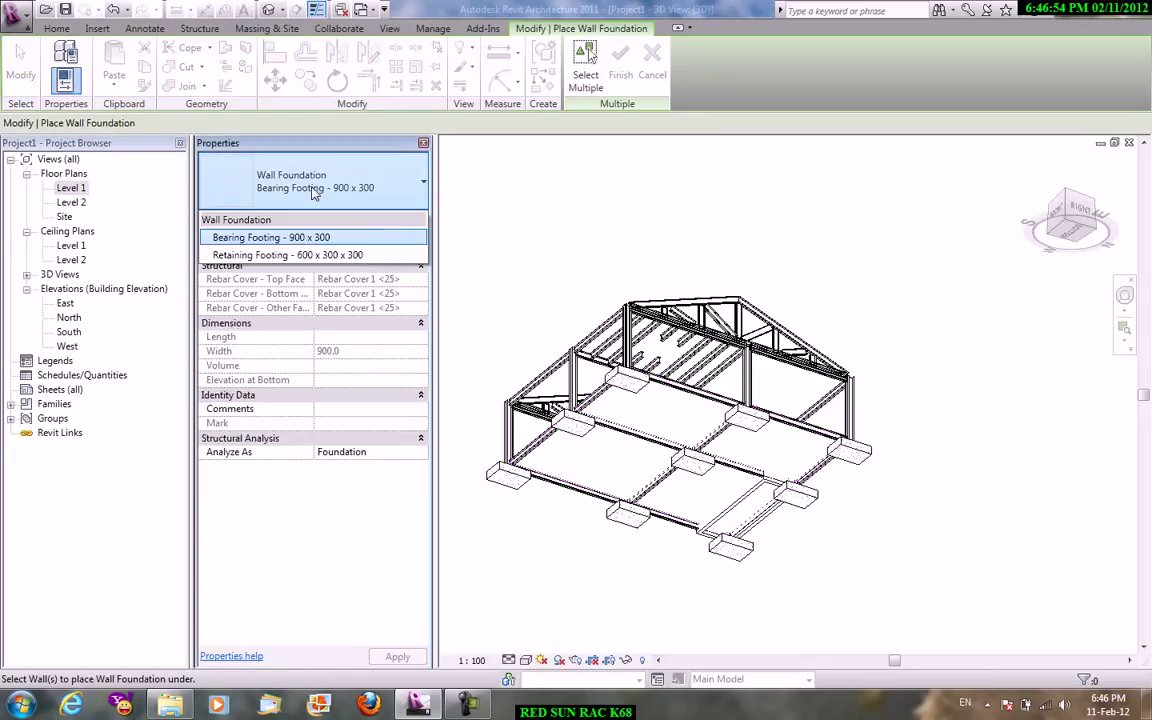
left_click(290, 237)
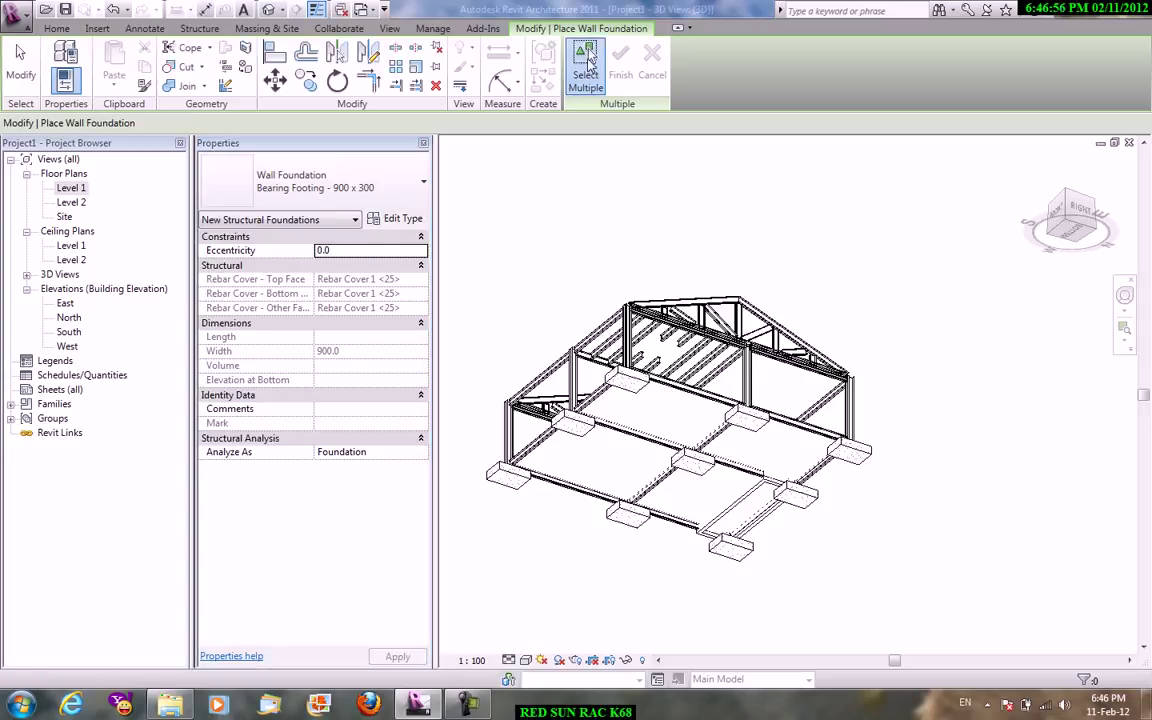
left_click(589, 57)
scroll(815, 273, "down", 2)
left_click_drag(591, 231, 931, 545)
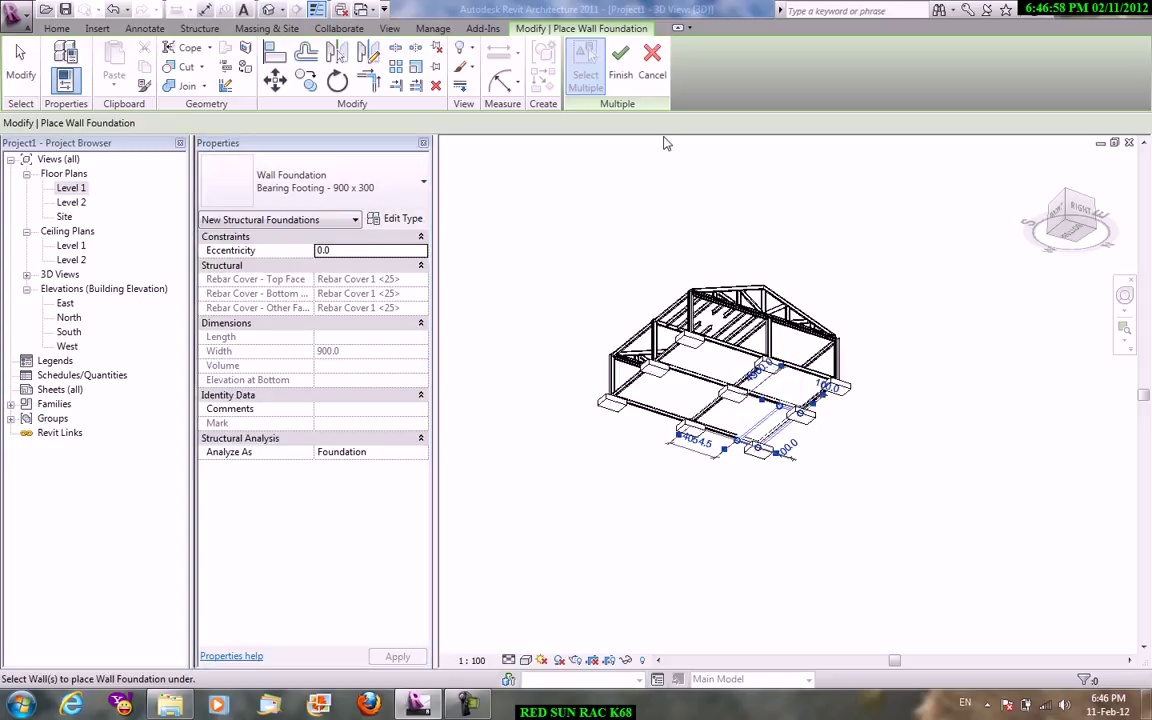
left_click(620, 62)
right_click(843, 234)
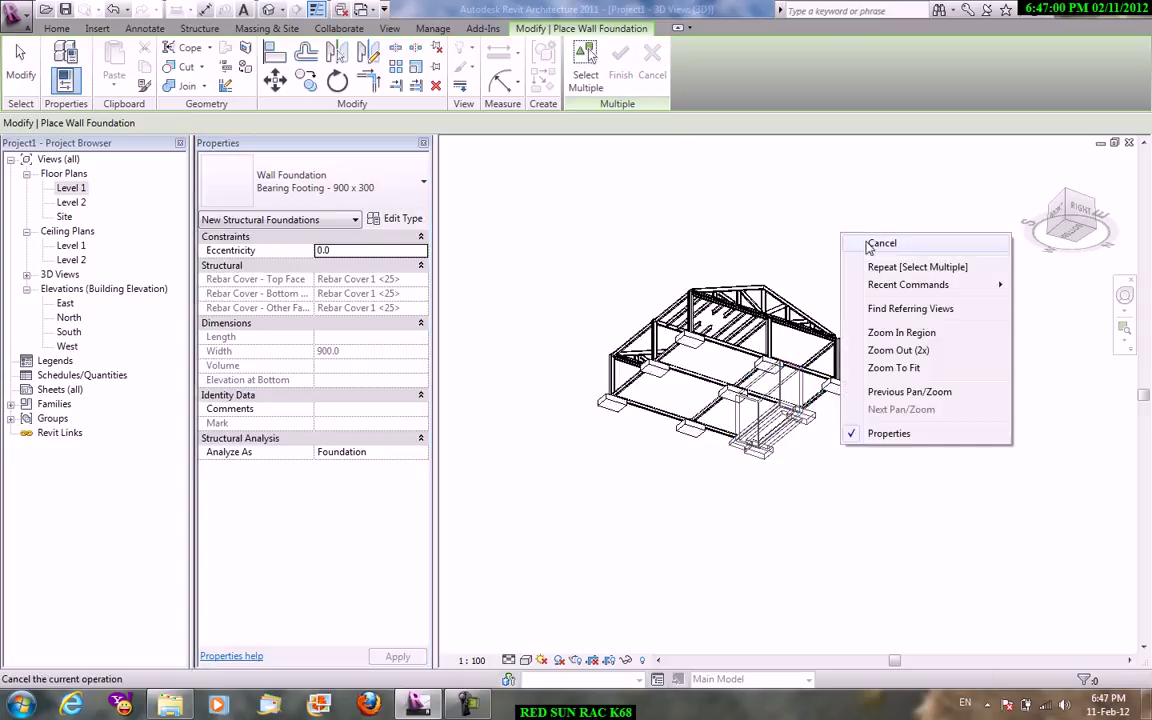
left_click(860, 237)
right_click(855, 222)
left_click(885, 231)
- Select the new 6000-long wall footing and orbit around the whole frame
scroll(870, 503, "up", 5)
mouse_move(658, 389)
middle_mouse_down("shift")
mouse_move(733, 465)
mouse_move(588, 345)
mouse_move(931, 483)
mouse_move(874, 481)
mouse_move(771, 386)
mouse_move(886, 467)
mouse_move(740, 470)
middle_mouse_up("shift")
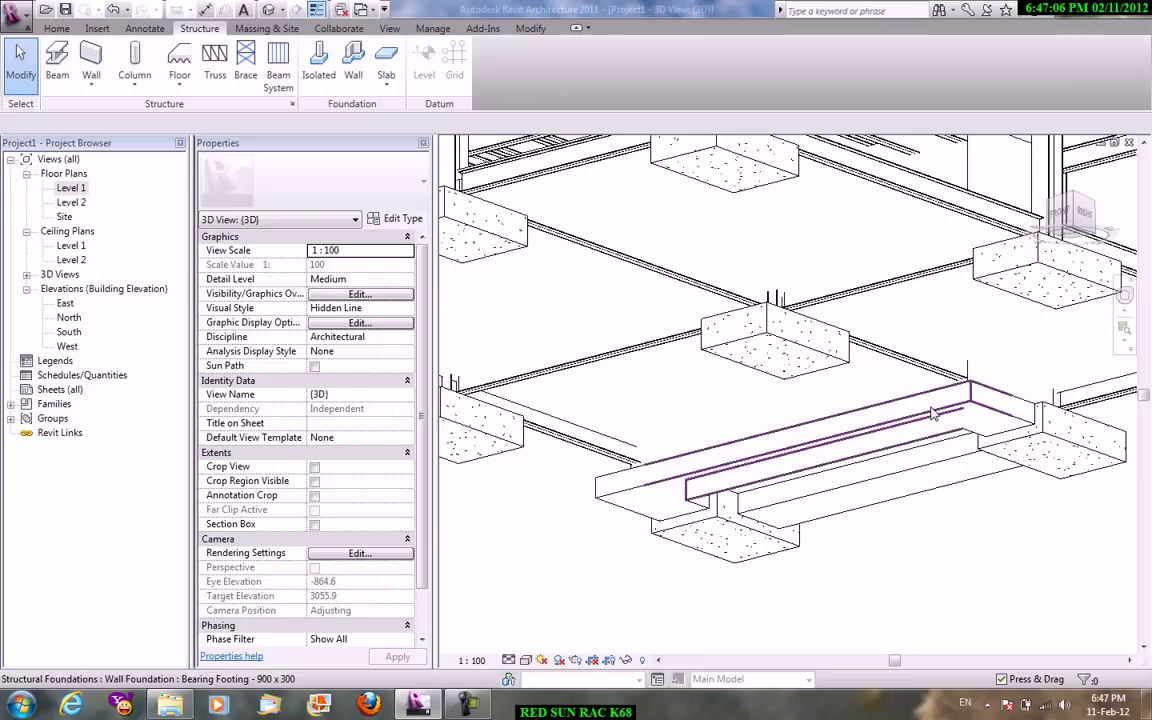
left_click(720, 474)
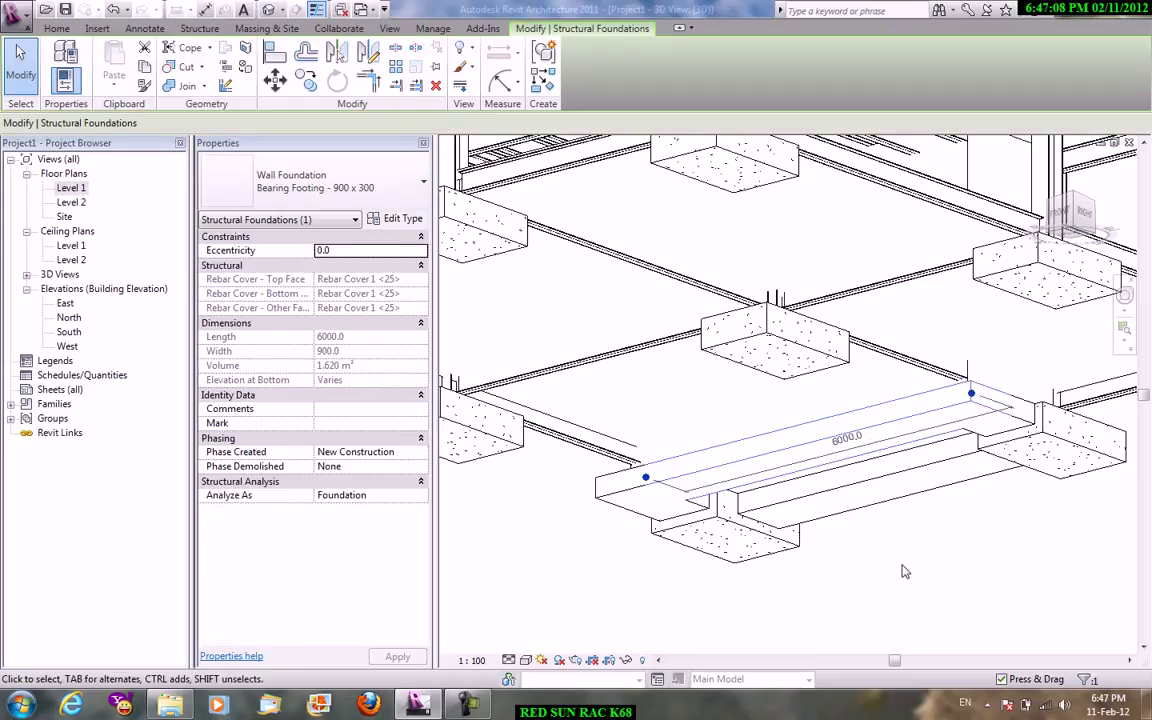
scroll(861, 558, "down", 2)
scroll(861, 535, "down", 2)
mouse_move(861, 535)
middle_mouse_down("shift")
mouse_move(660, 551)
mouse_move(838, 522)
mouse_move(951, 612)
mouse_move(823, 522)
mouse_move(1067, 595)
middle_mouse_up("shift")
scroll(1067, 595, "down", 2)
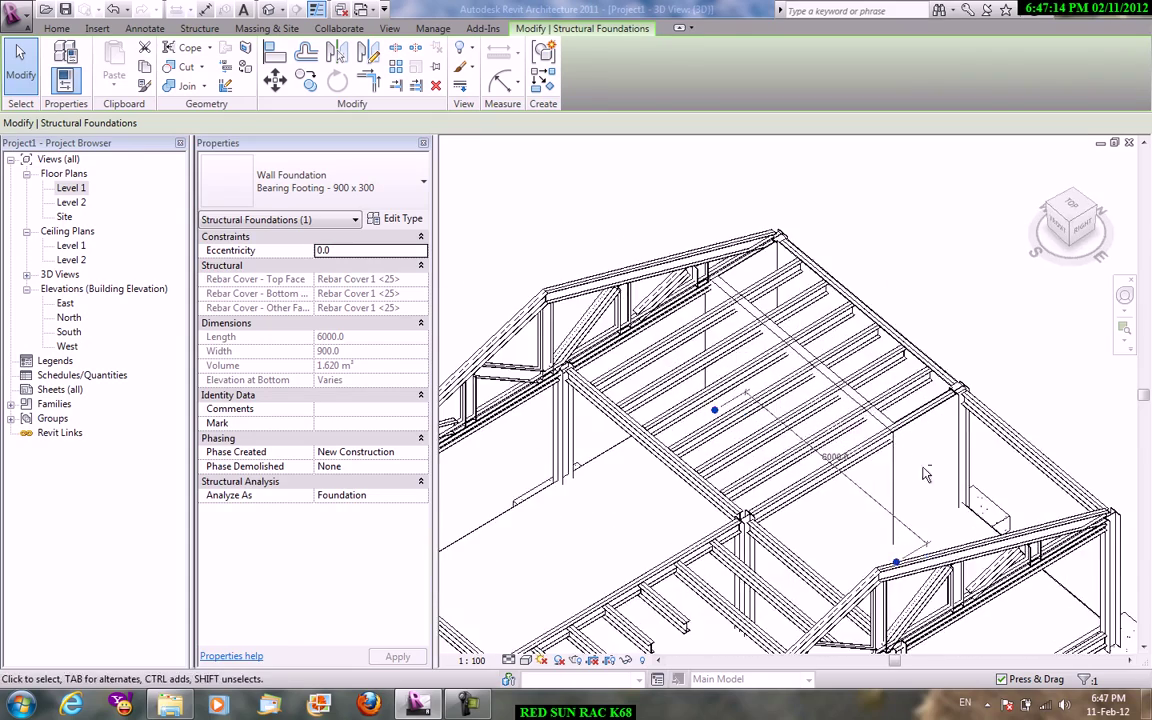
middle_click_drag(900, 540, 882, 543, "shift")
scroll(910, 462, "down", 2)
mouse_move(900, 466)
middle_mouse_down("shift")
mouse_move(870, 470)
mouse_move(795, 405)
middle_mouse_up("shift")
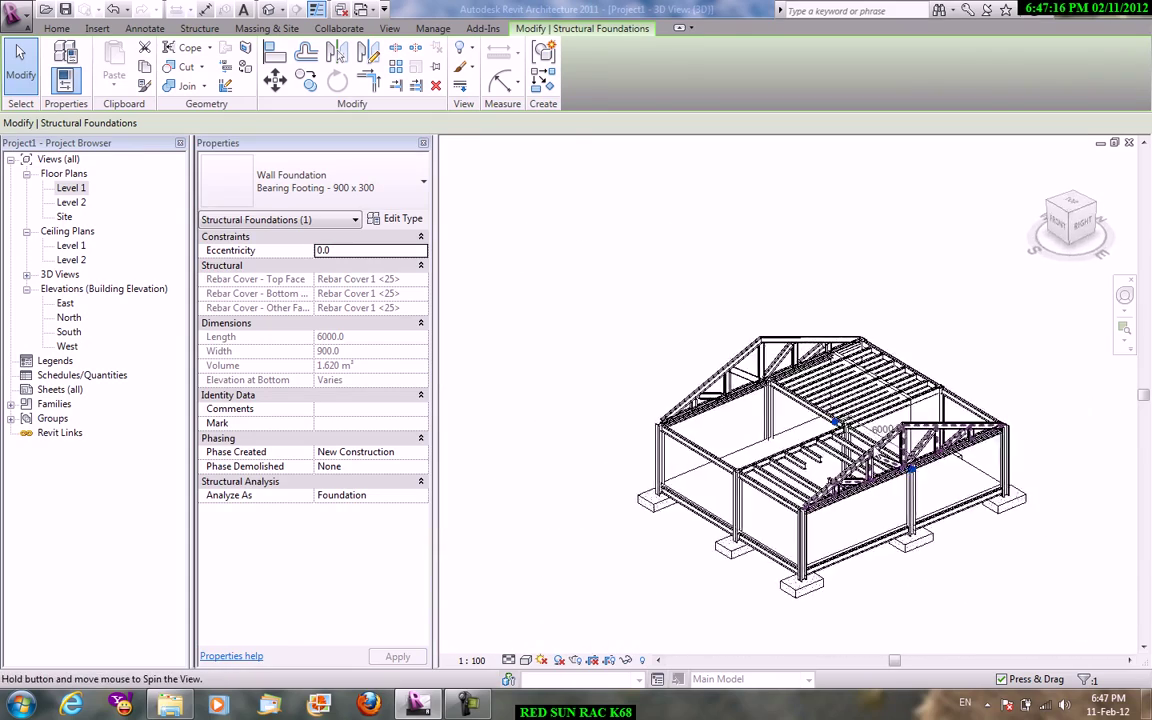
left_click(197, 29)
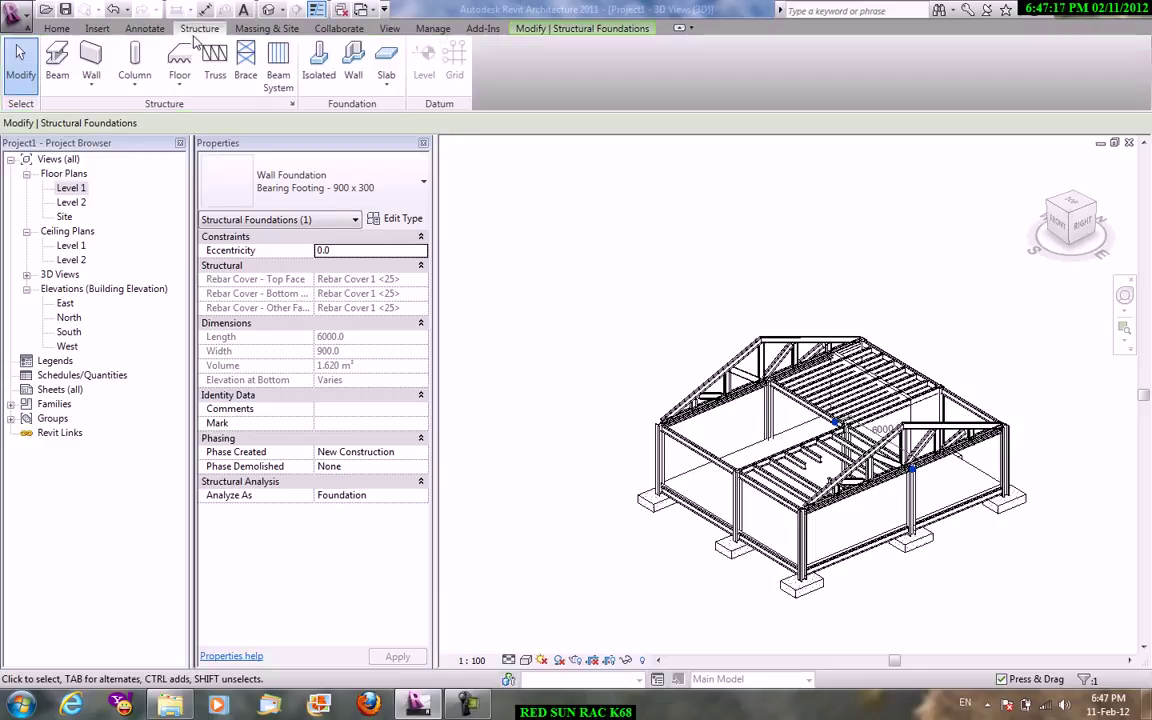
left_click(386, 78)
- Place a framing elevation on grid 3 in the Level 1 floor plan
right_click(592, 218)
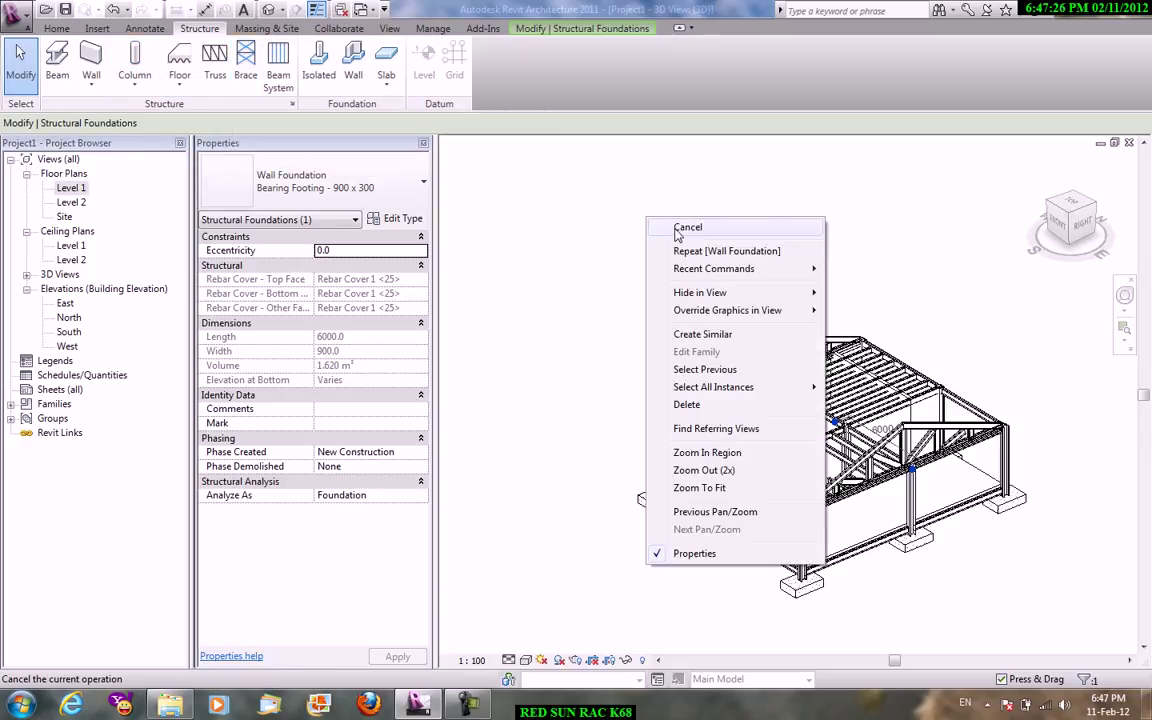
left_click(605, 226)
double_click(71, 188)
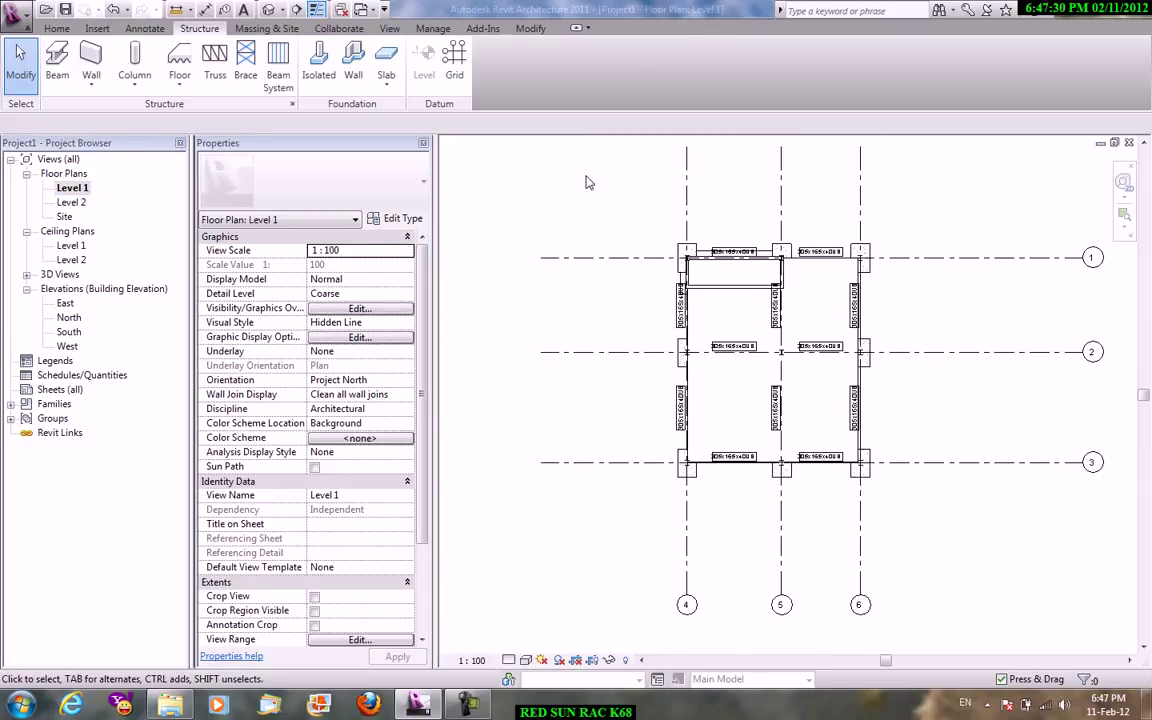
left_click(66, 30)
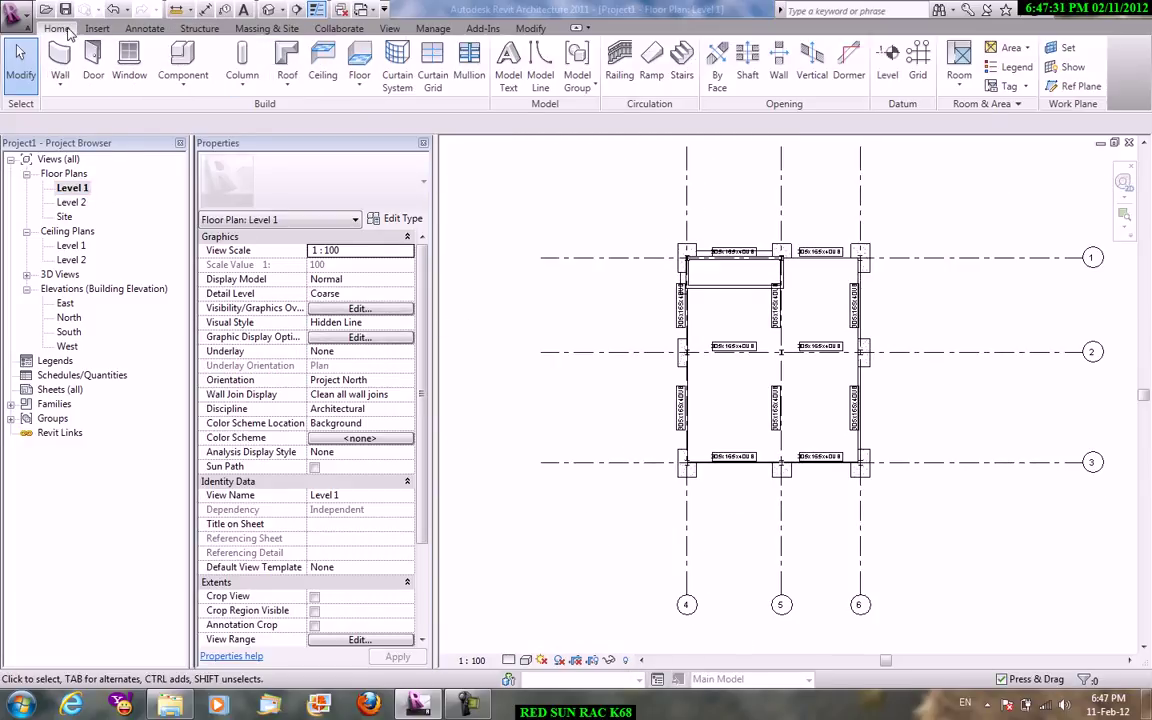
left_click(389, 29)
left_click(542, 67)
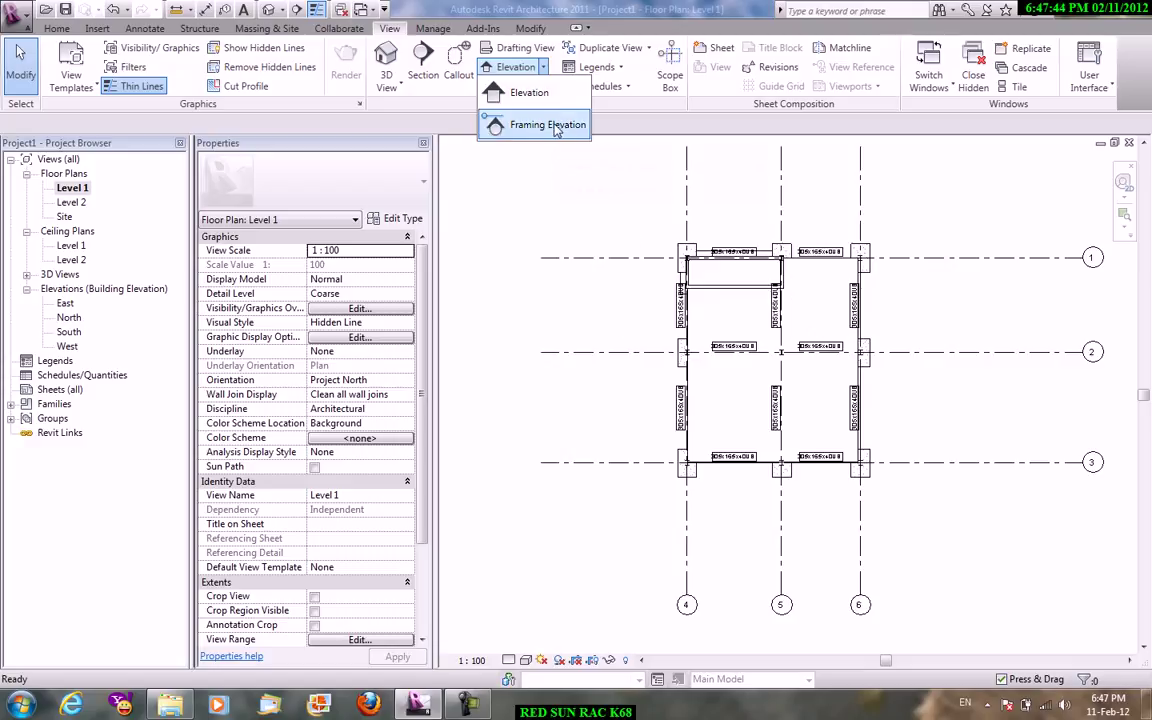
left_click(556, 128)
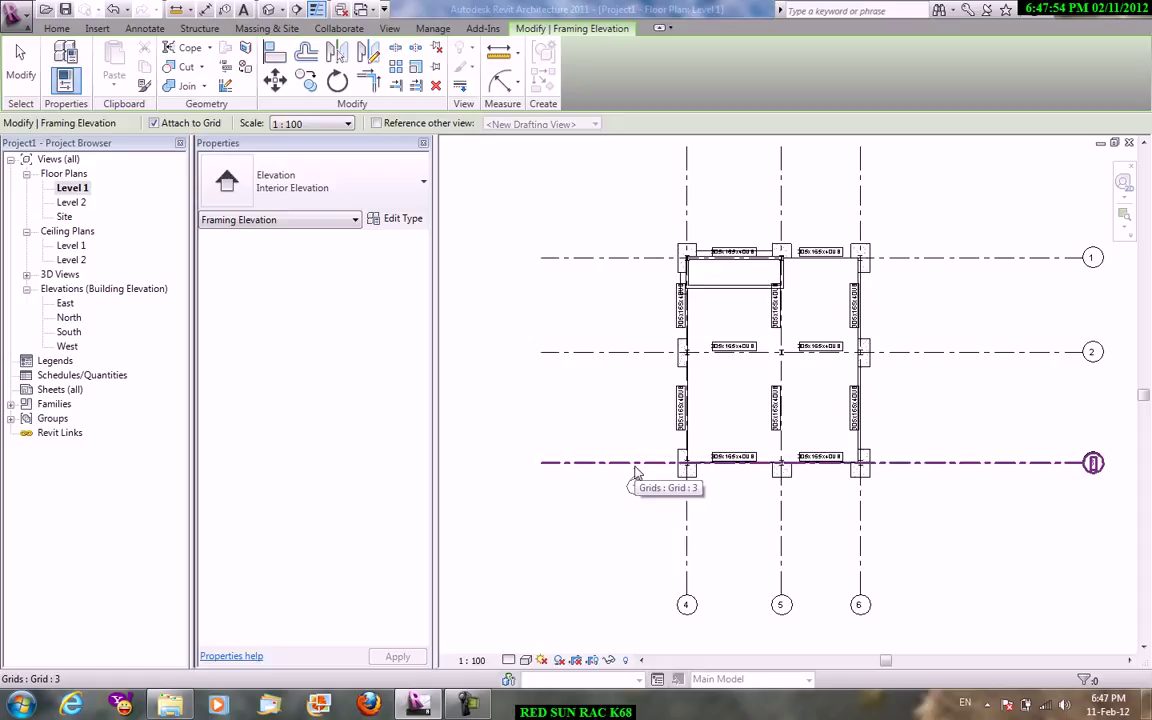
left_click(634, 472)
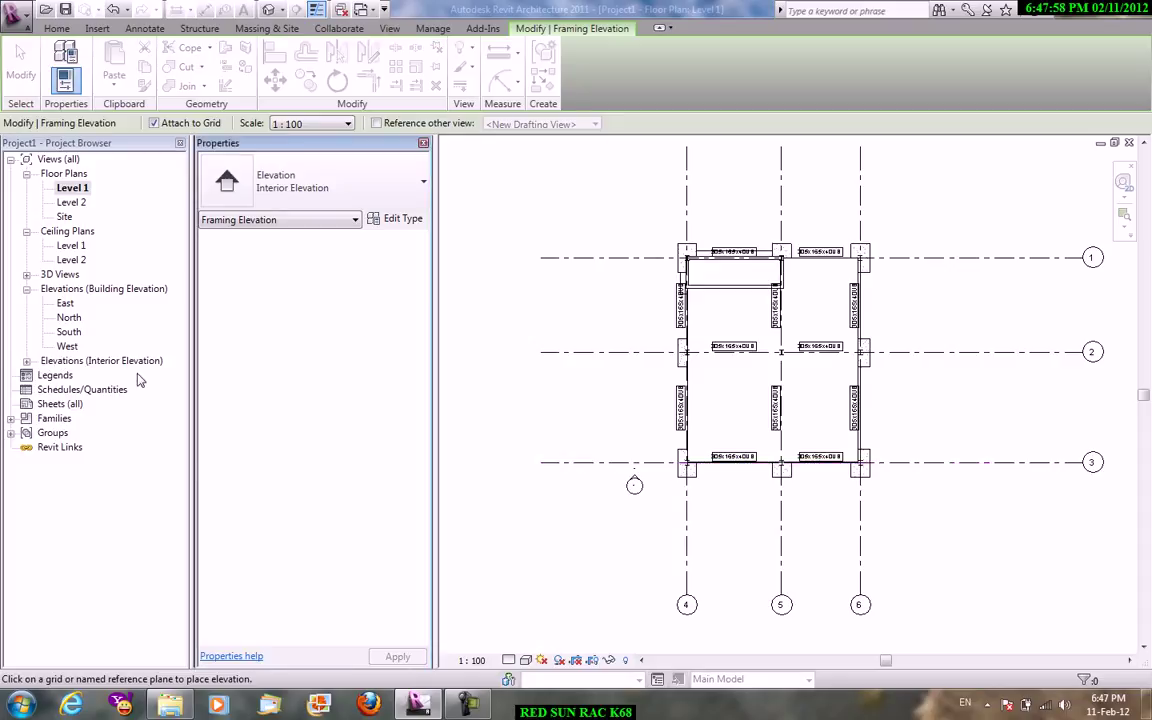
- Open Elevation 1 - a and widen its crop region to show beams and footings
left_click(26, 360)
double_click(88, 375)
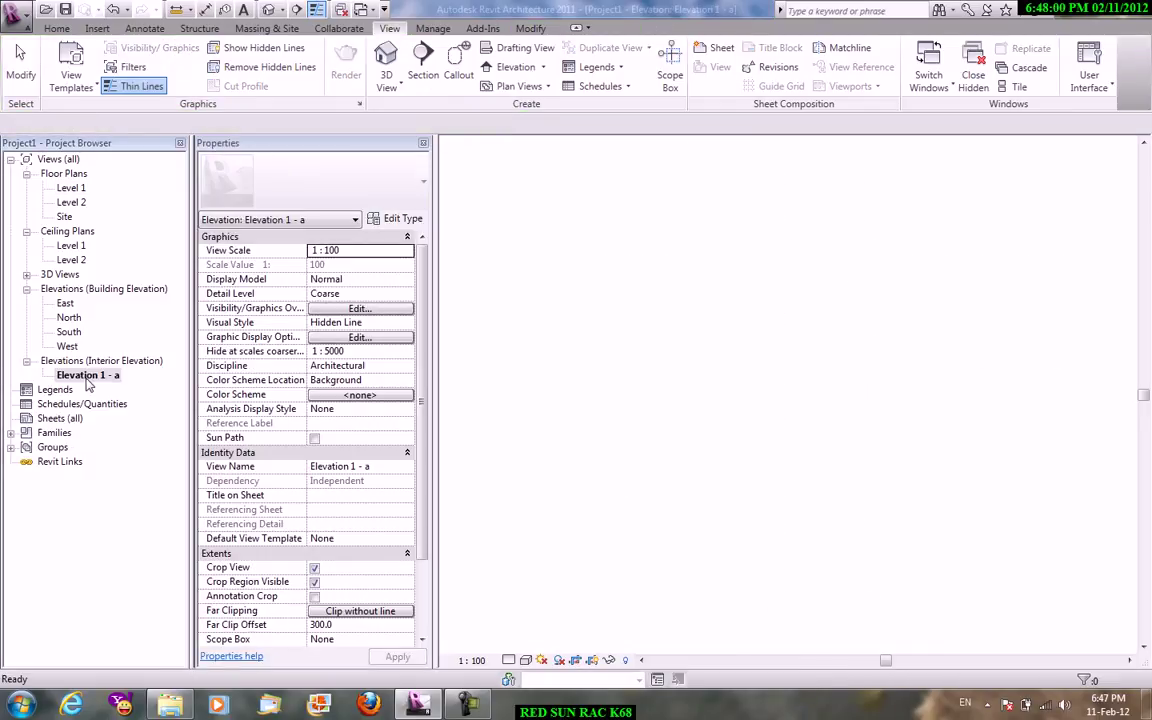
scroll(565, 360, "down", 3)
scroll(545, 300, "down", 1)
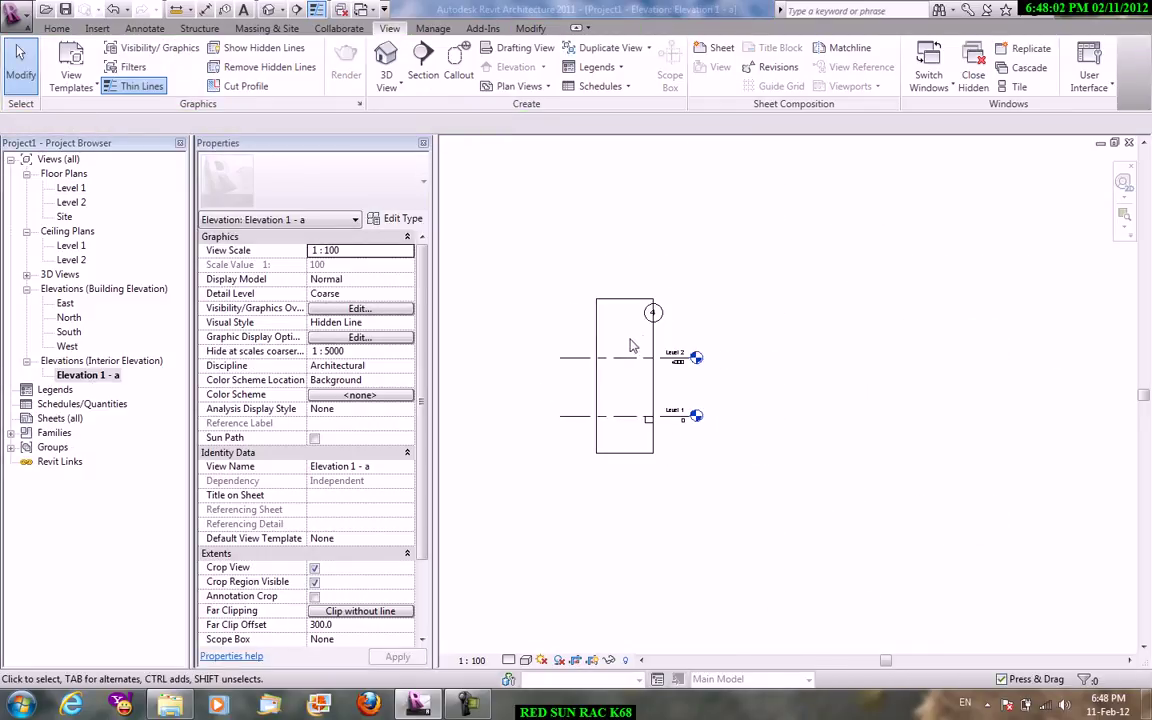
left_click(654, 380)
mouse_move(654, 378)
left_mouse_down()
mouse_move(791, 380)
mouse_move(851, 398)
left_mouse_up()
scroll(851, 398, "up", 2)
scroll(800, 390, "up", 2)
middle_click_drag(769, 386, 762, 261)
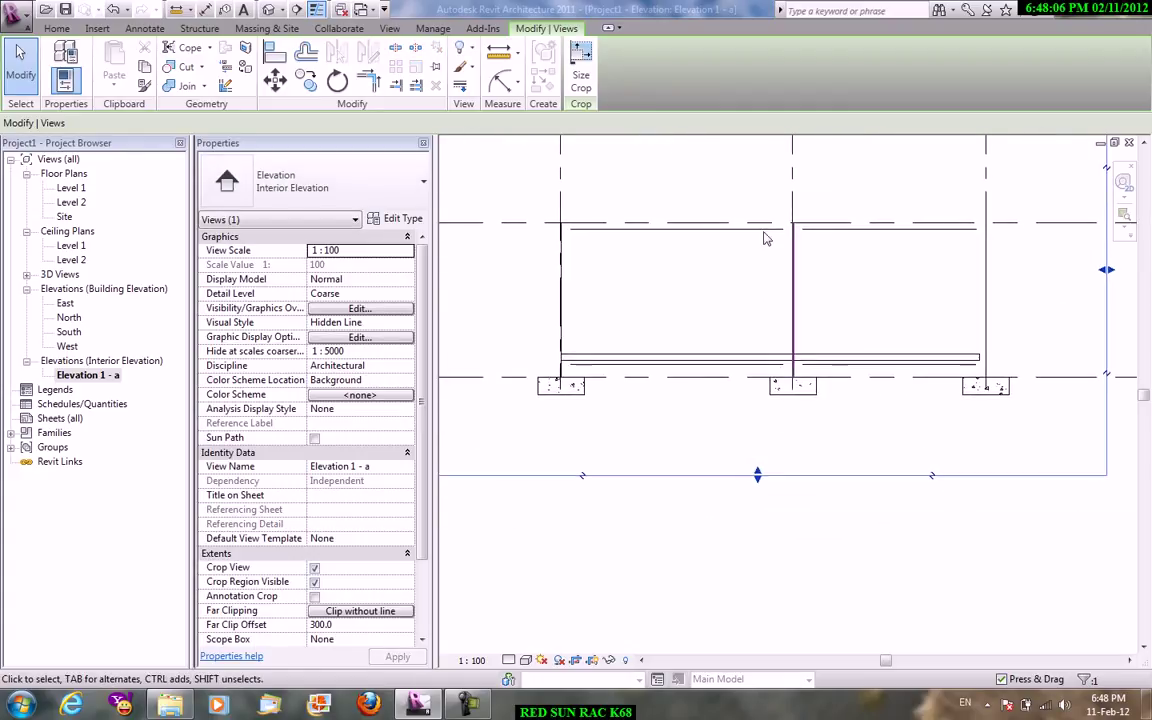
scroll(762, 261, "up", 1)
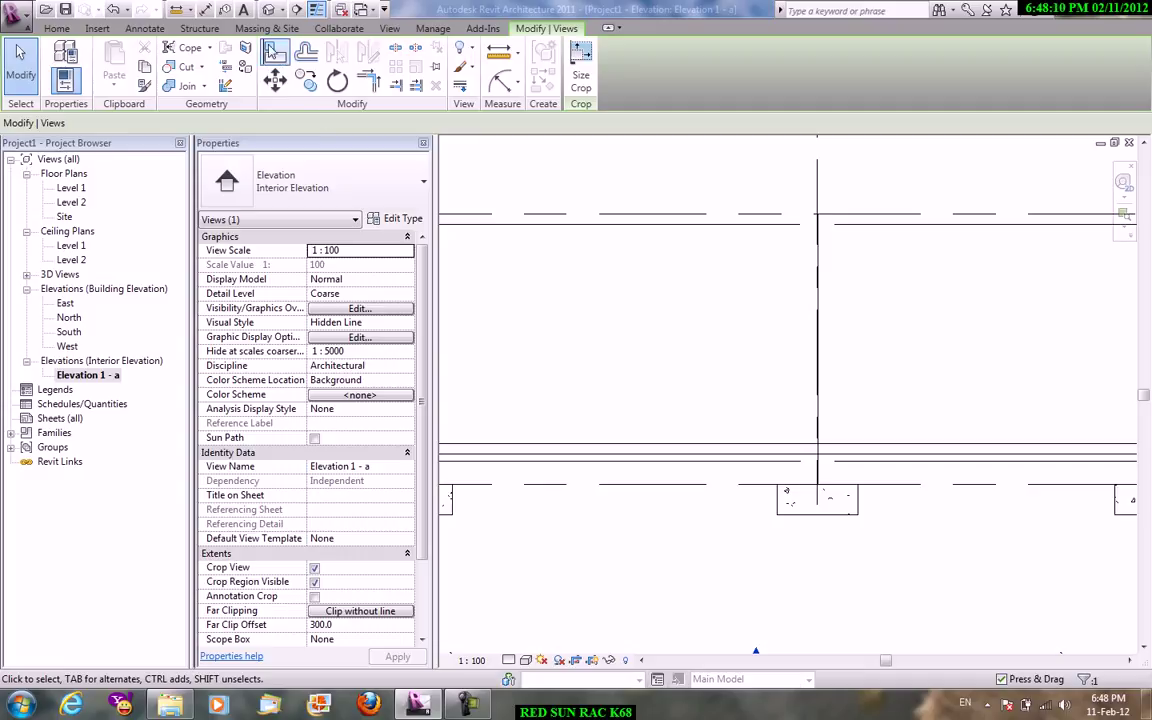
left_click(199, 28)
left_click(293, 105)
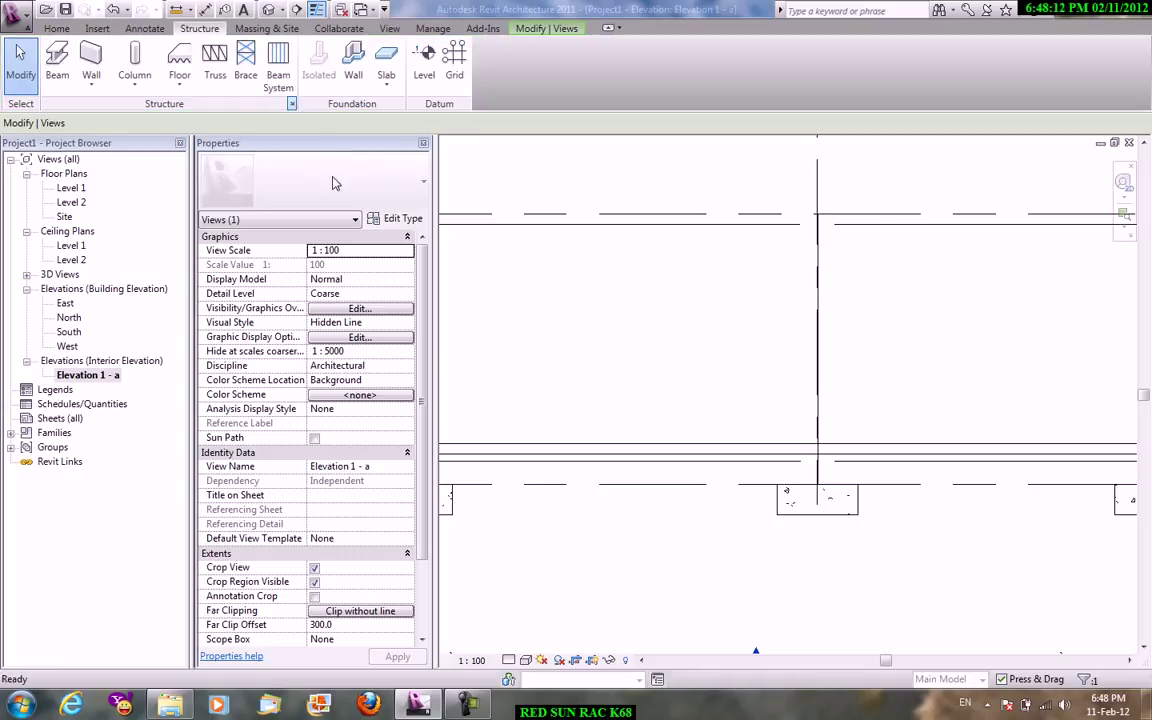
left_click(374, 310)
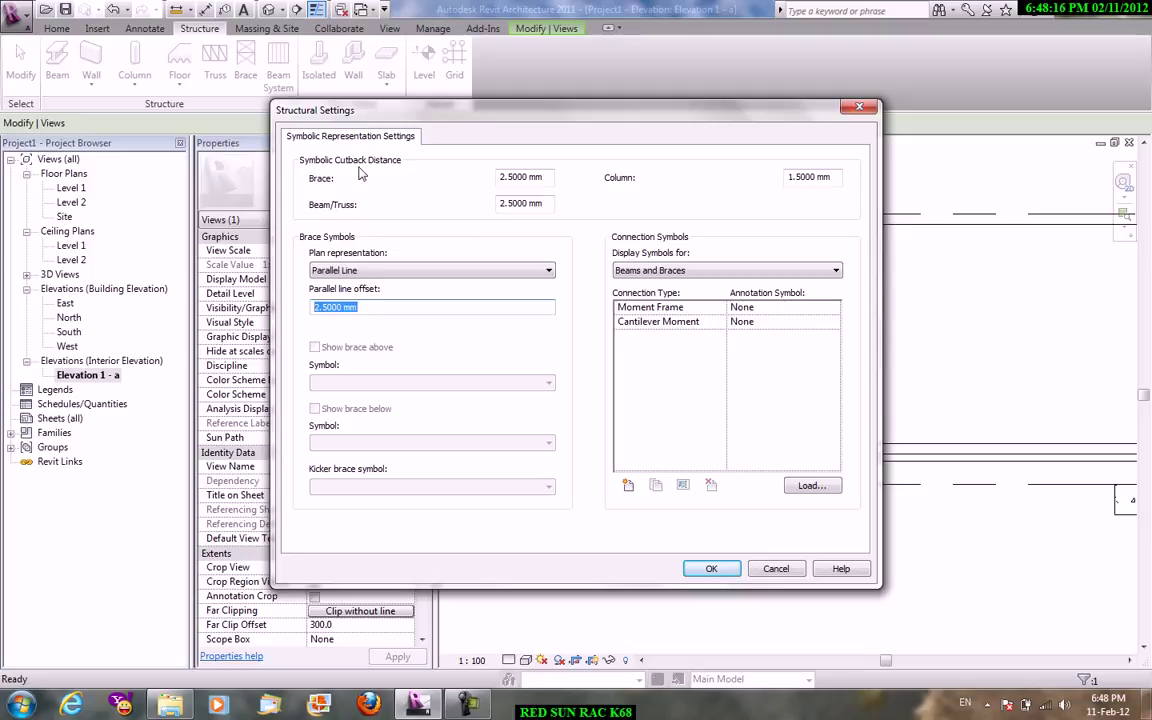
left_click(538, 177)
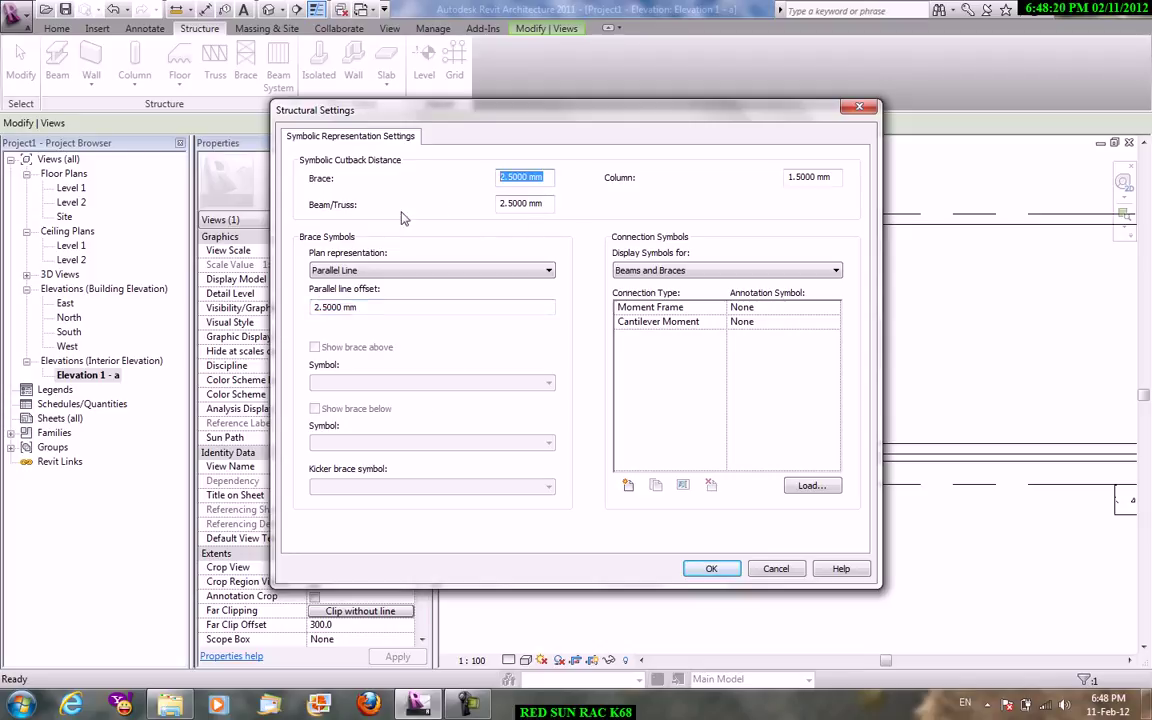
key("Tab")
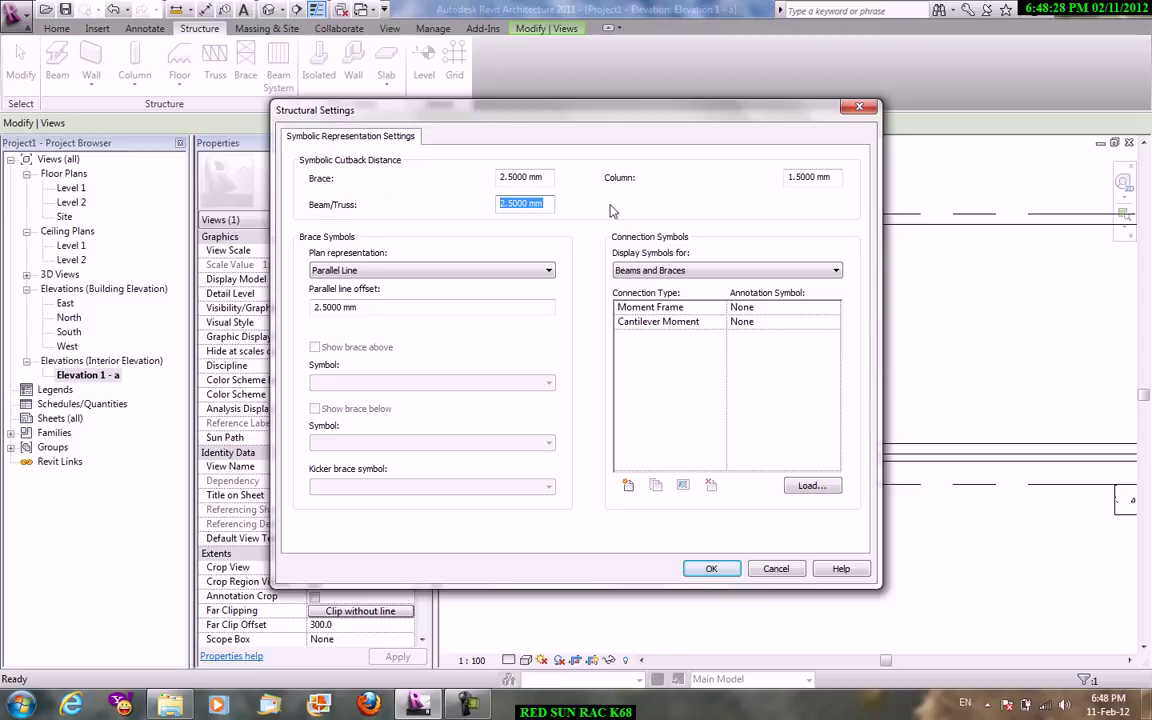
key("Tab")
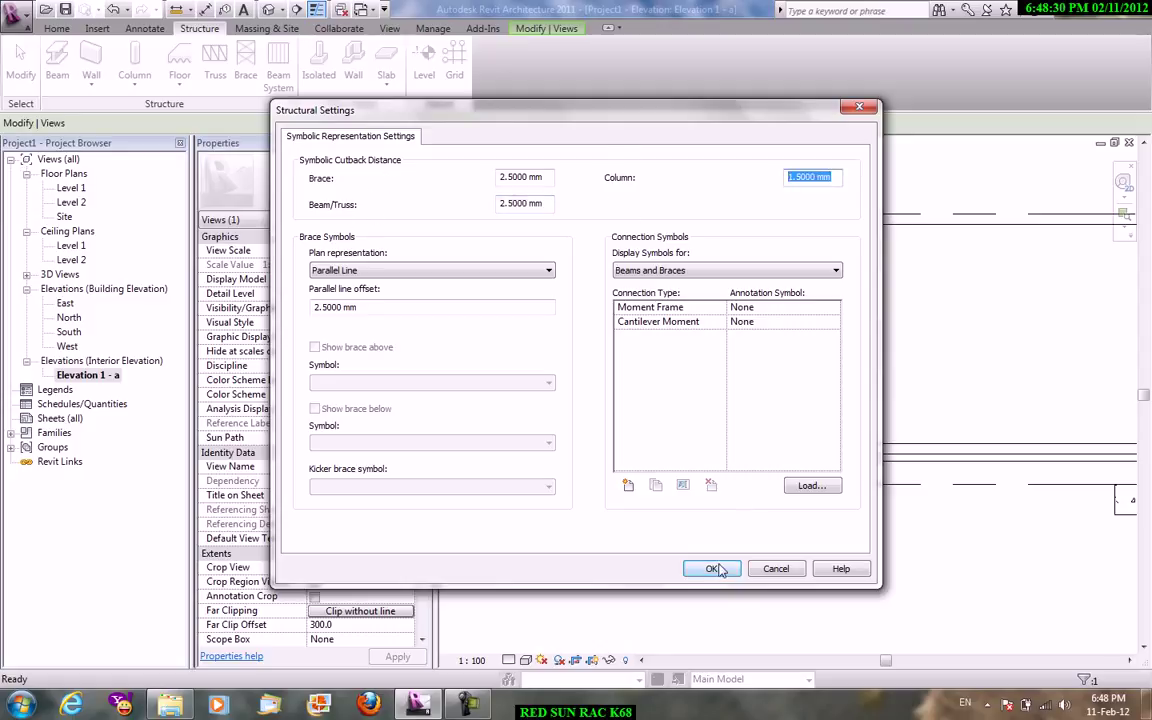
left_click(712, 568)
scroll(704, 365, "up", 1)
scroll(695, 295, "up", 1)
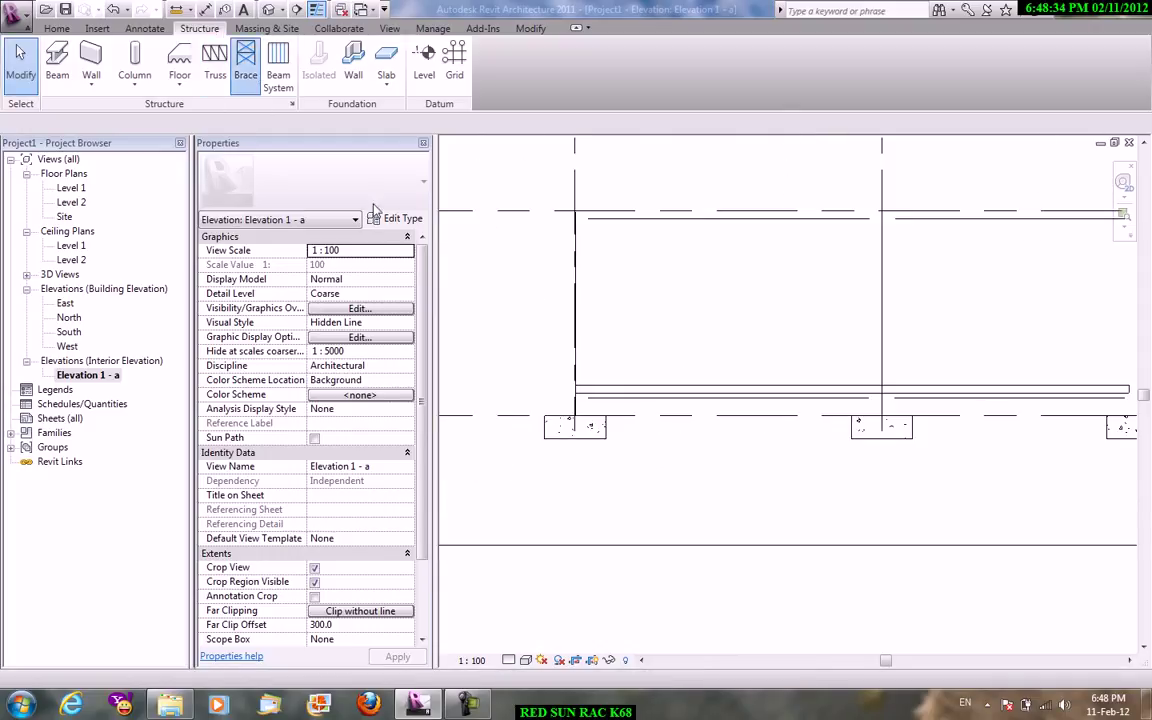
- Draw two diagonal 305x165x40UB braces from the lower beam ends up to Level 2
left_click(320, 172)
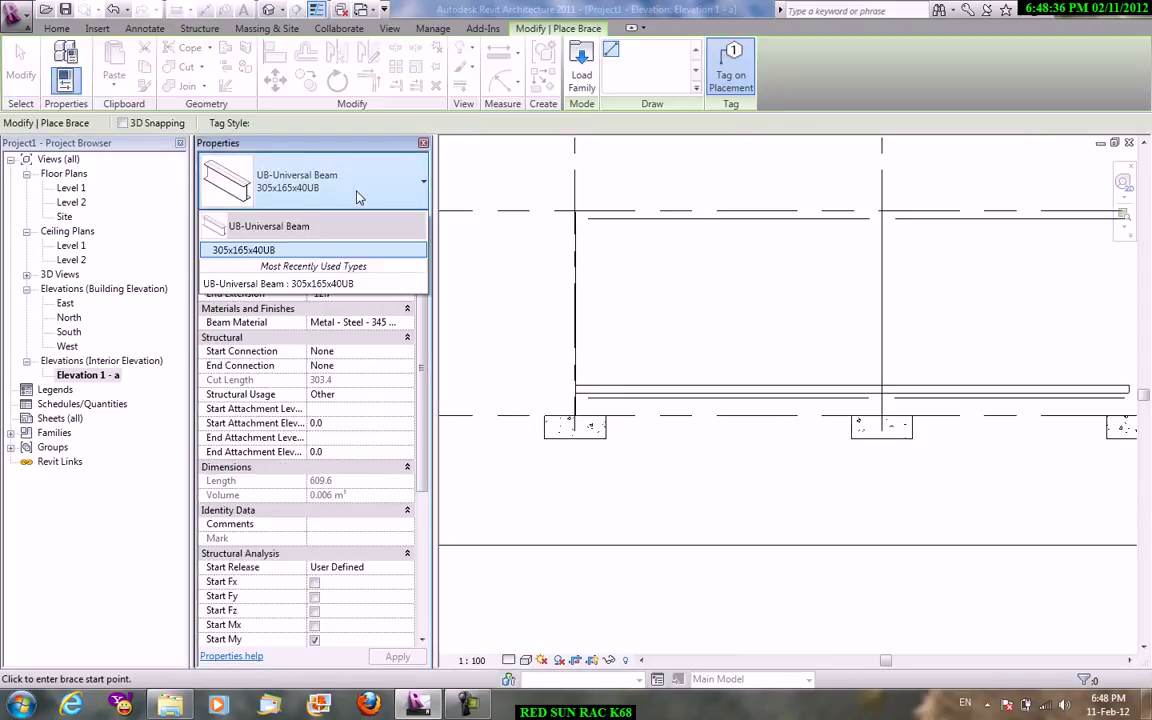
left_click(574, 392)
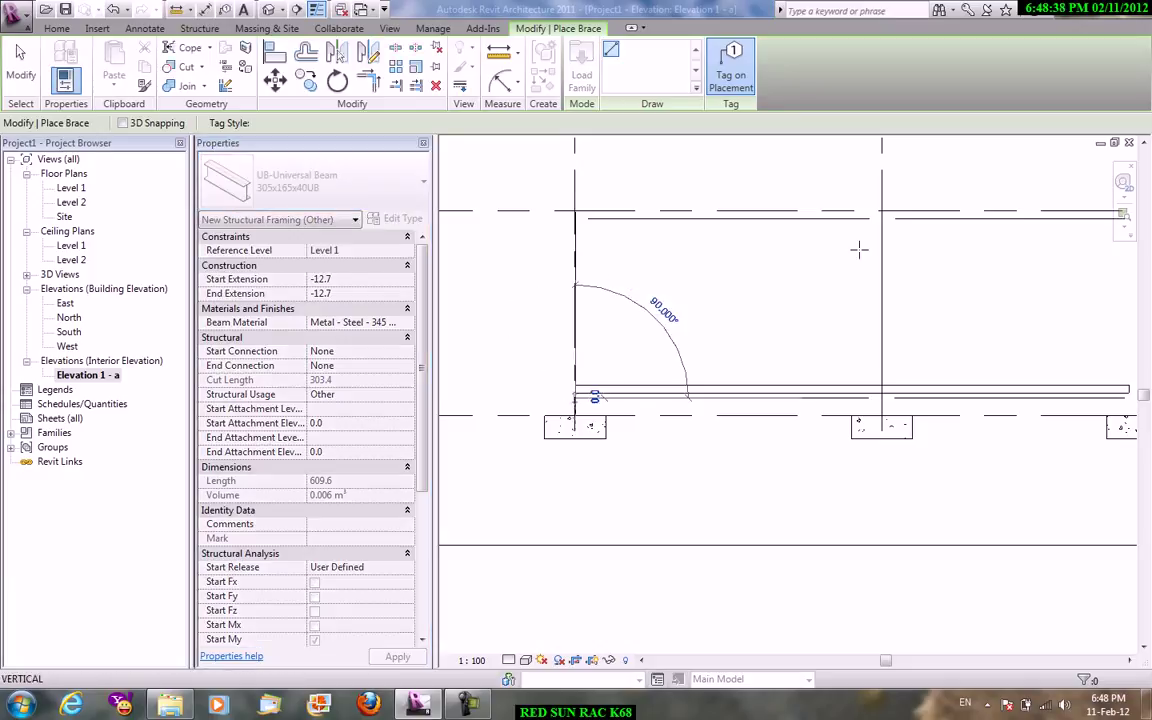
left_click(880, 219)
left_click(880, 397)
middle_click_drag(850, 360, 450, 408)
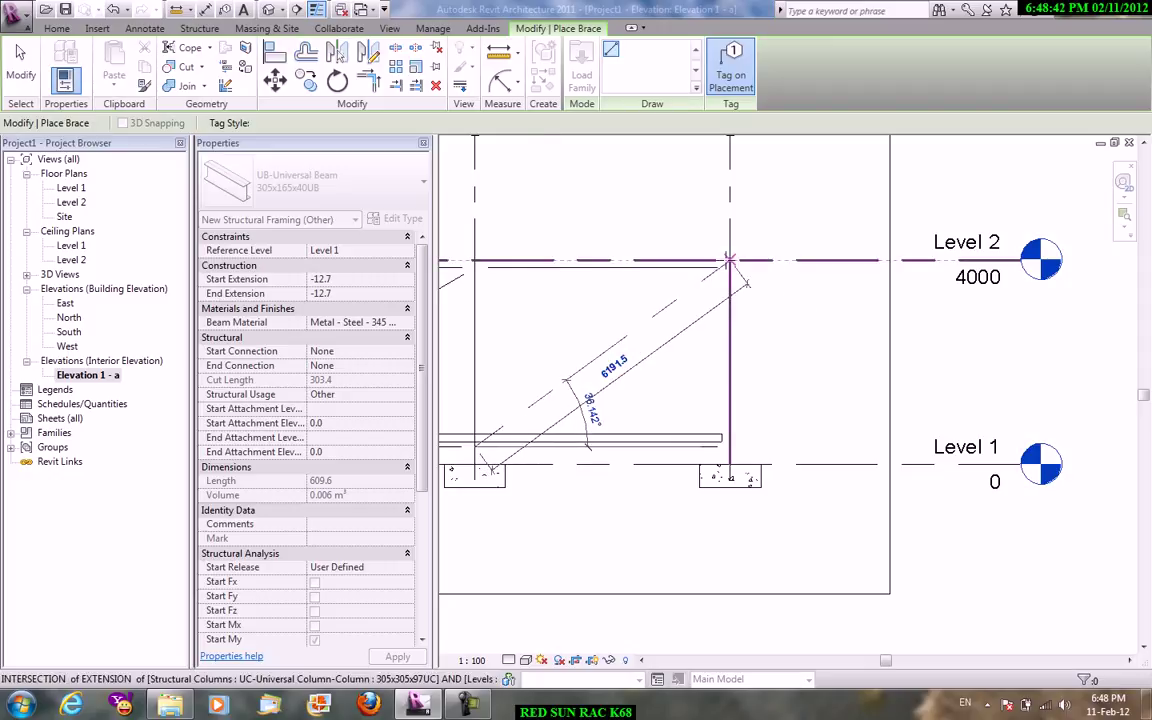
left_click(730, 260)
right_click(765, 220)
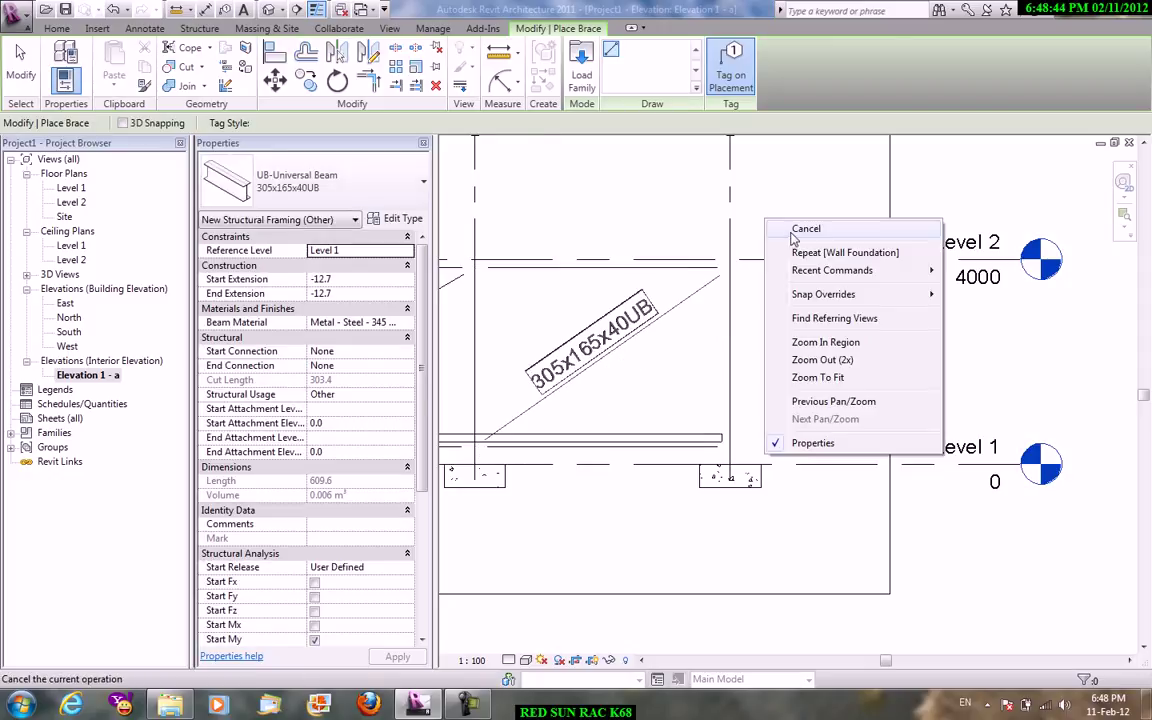
left_click(803, 229)
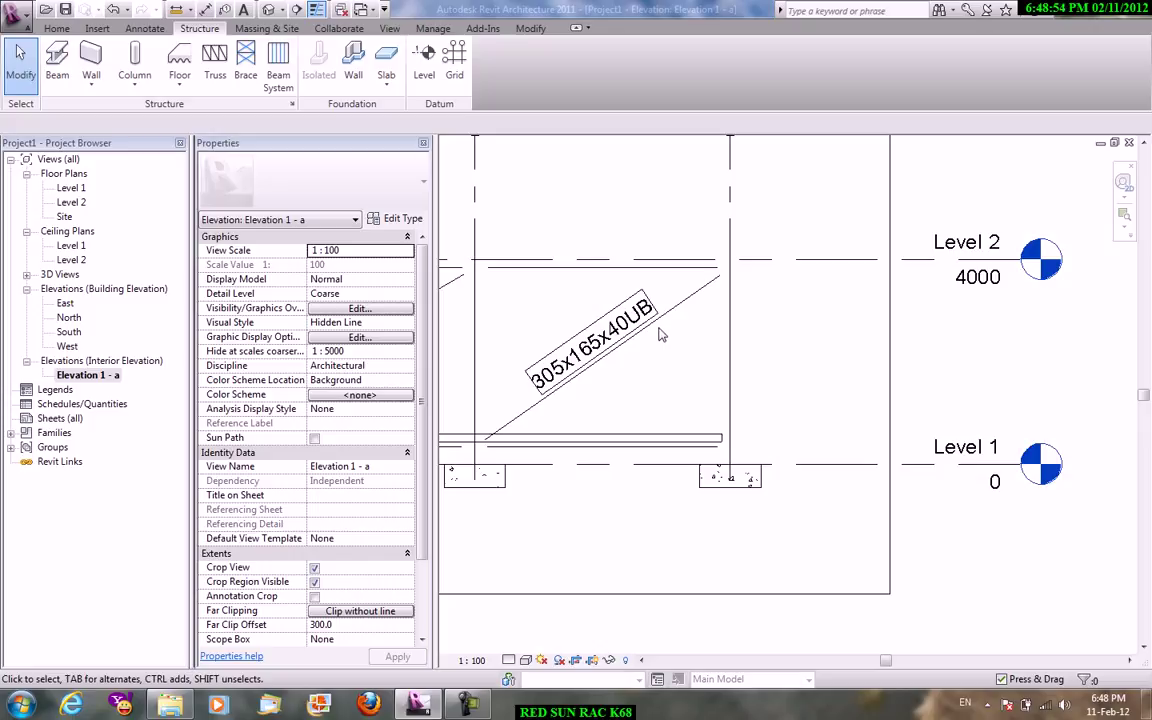
- Bring up the 3D view choices from the View tools
scroll(745, 430, "down", 3)
scroll(745, 430, "up", 2)
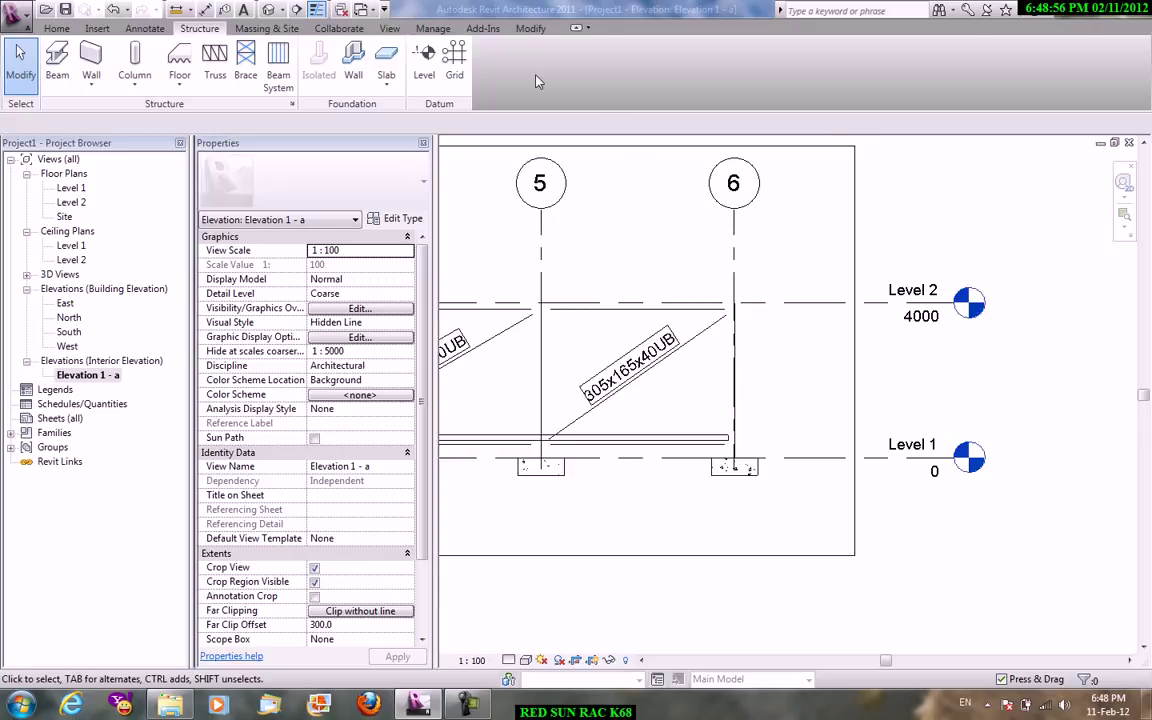
left_click(389, 28)
left_click(386, 88)
left_click(378, 110)
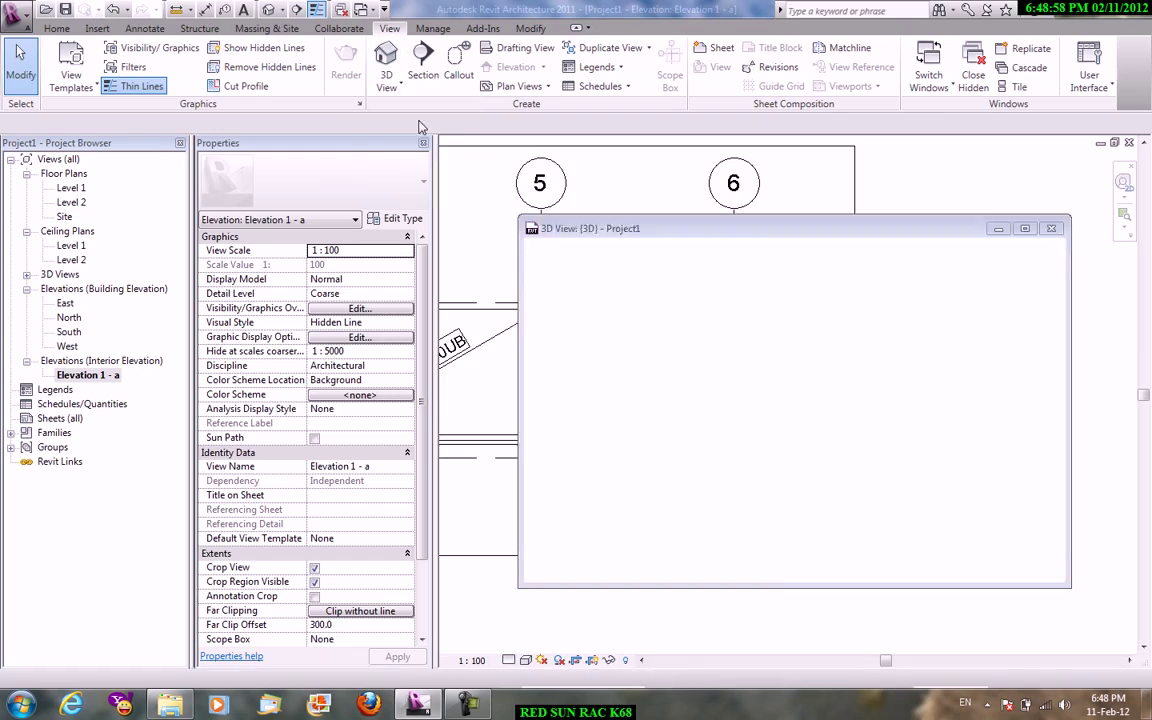
scroll(700, 490, "up", 2)
scroll(680, 450, "up", 3)
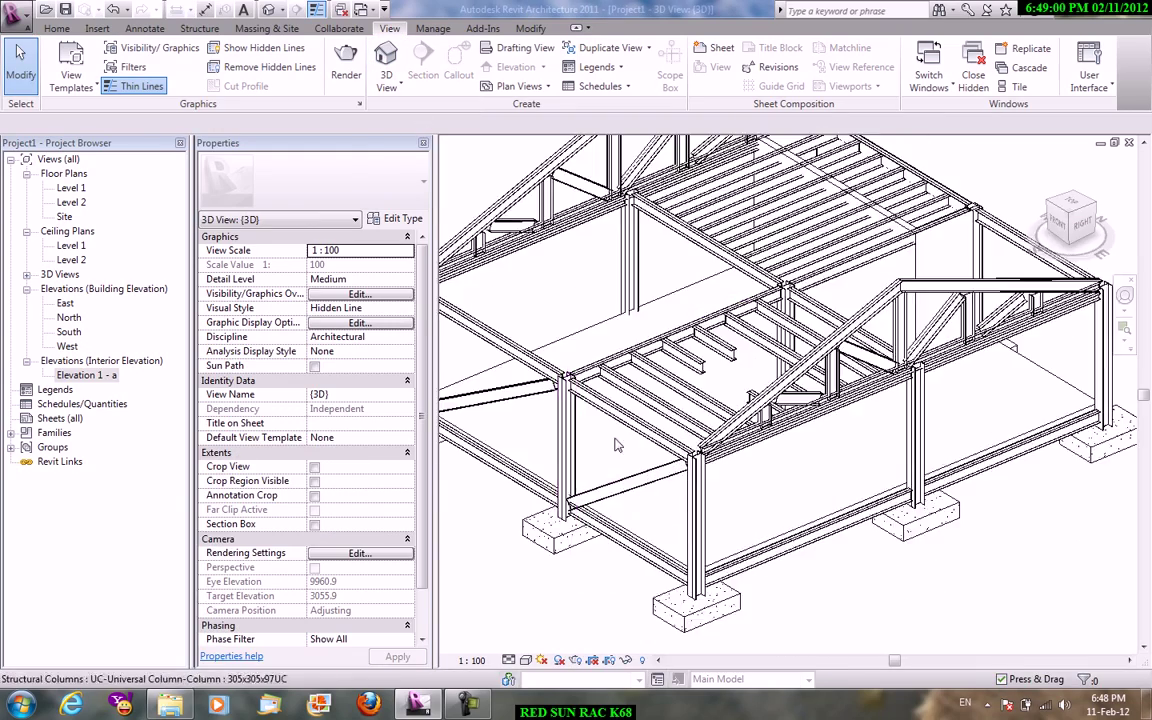
middle_click_drag(668, 438, 570, 400, "shift")
scroll(700, 390, "up", 5)
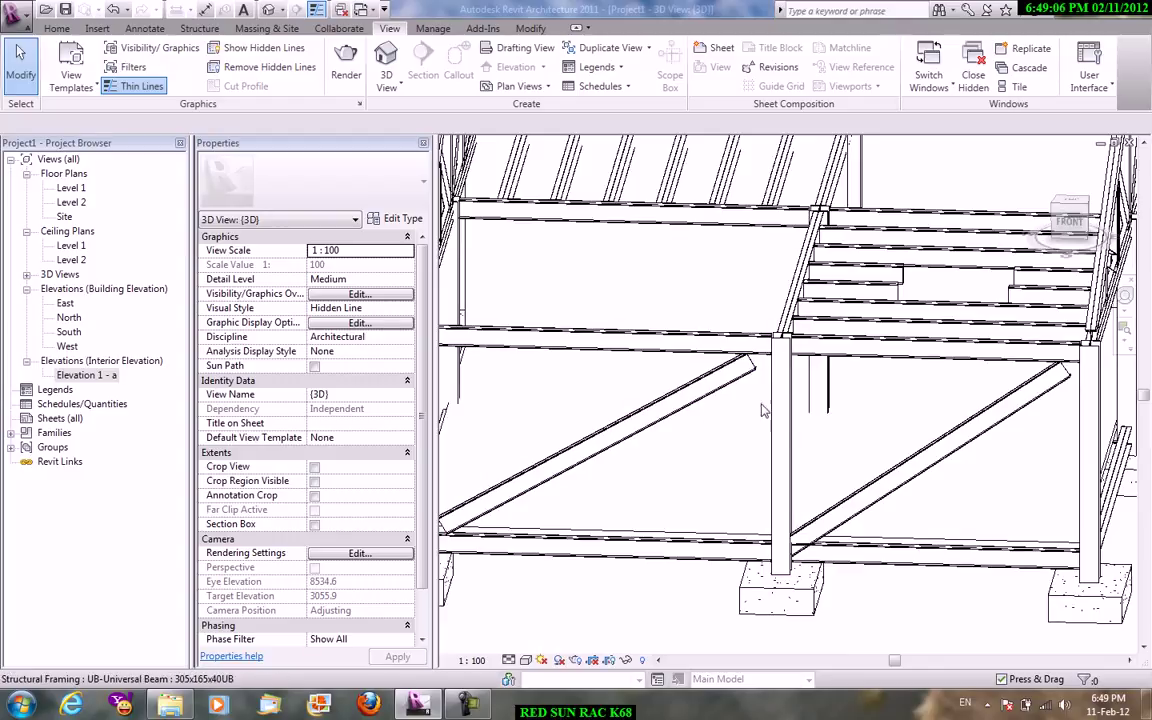
scroll(714, 371, "down", 3)
middle_click_drag(714, 371, 794, 370, "shift")
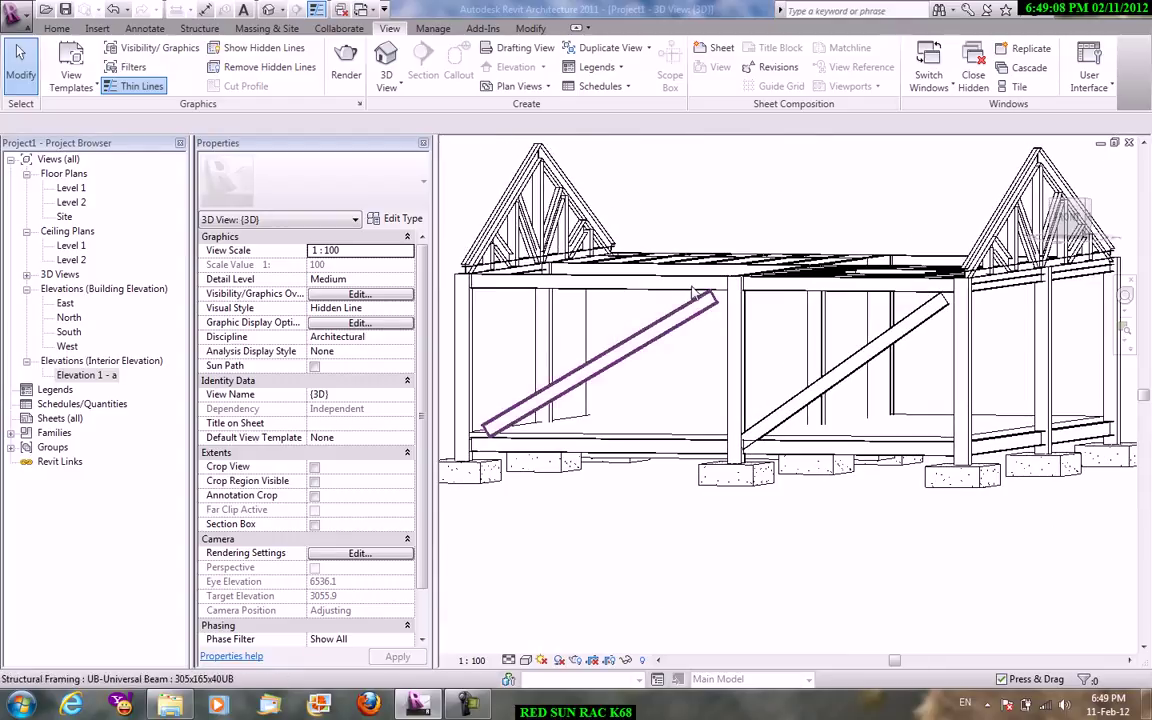
mouse_move(762, 380)
middle_mouse_down("shift")
mouse_move(818, 425)
mouse_move(700, 370)
middle_mouse_up("shift")
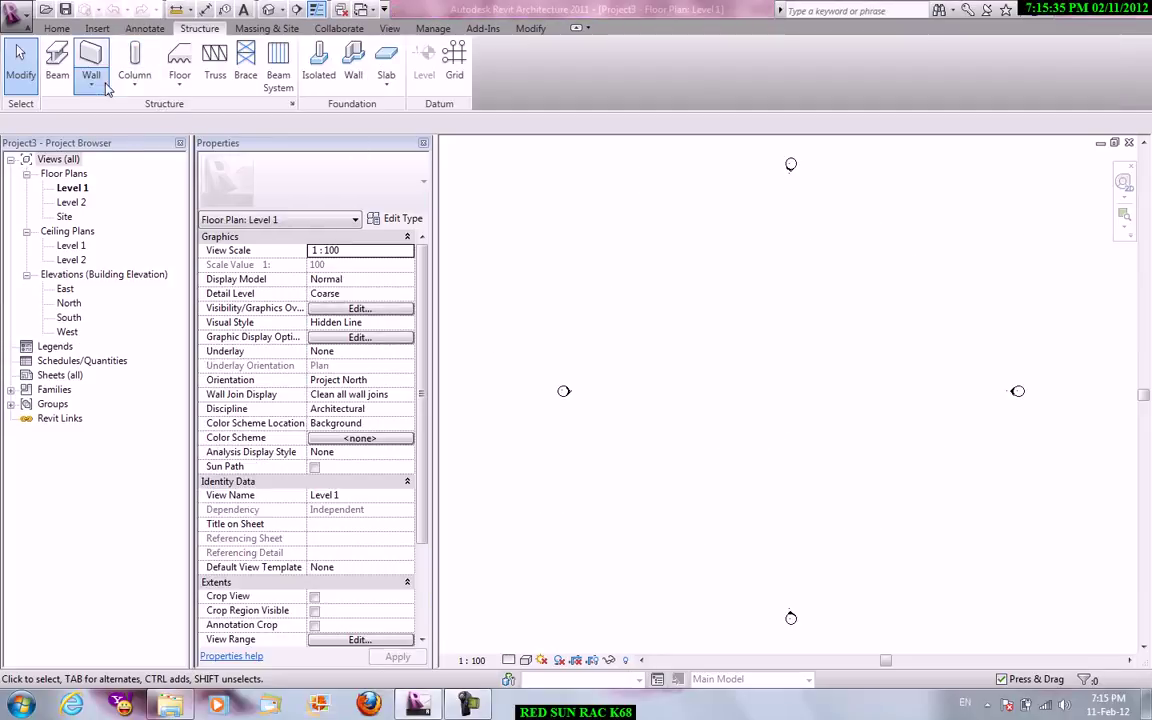
- Show the Structure Wall dropdown listing the wall types, including Structural Wall
left_click(104, 86)
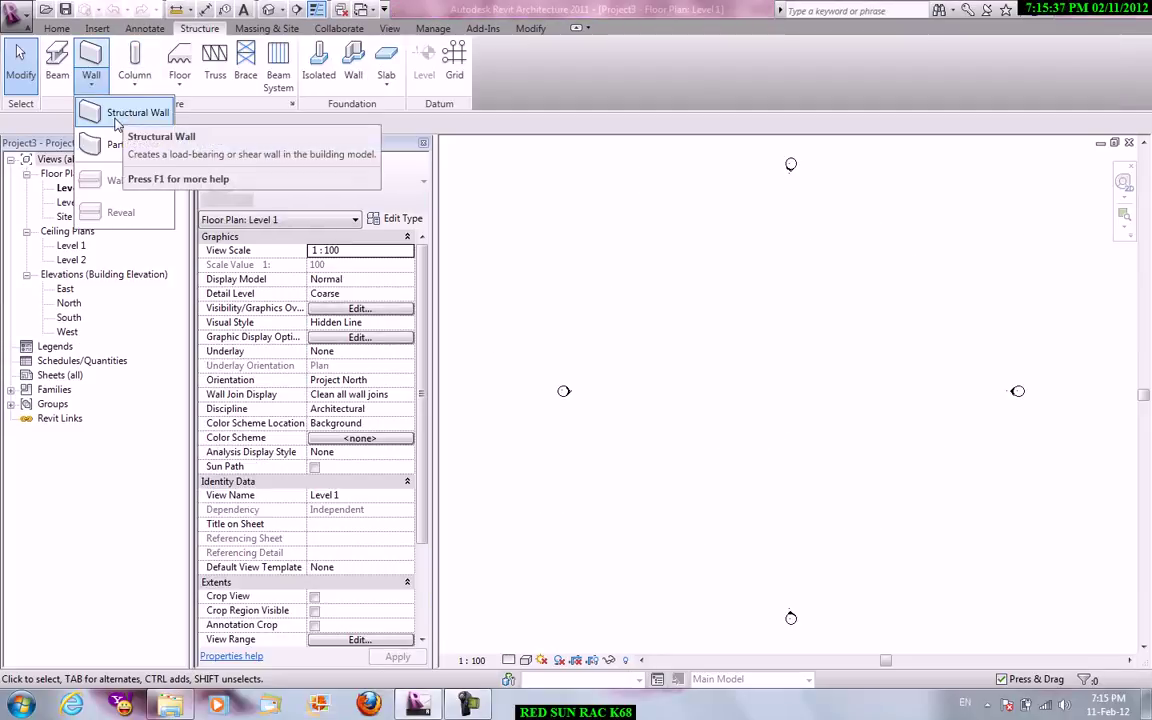
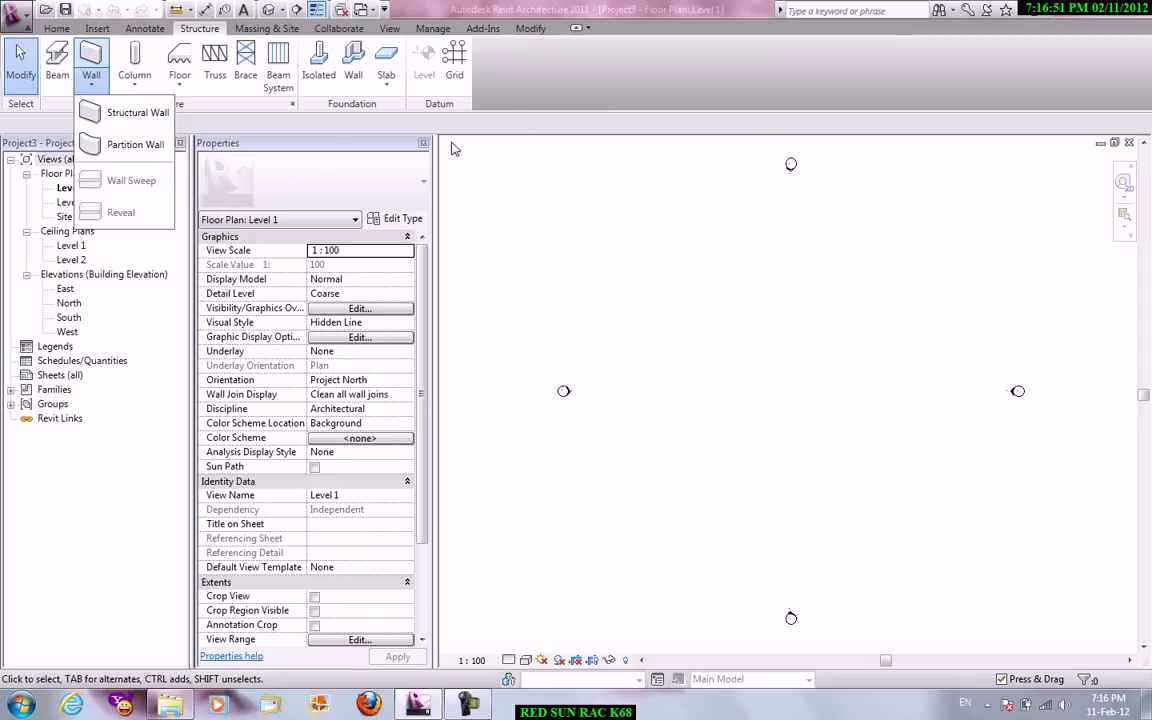
- Switch to the Massing & Site tools and cancel the running command
left_click(249, 30)
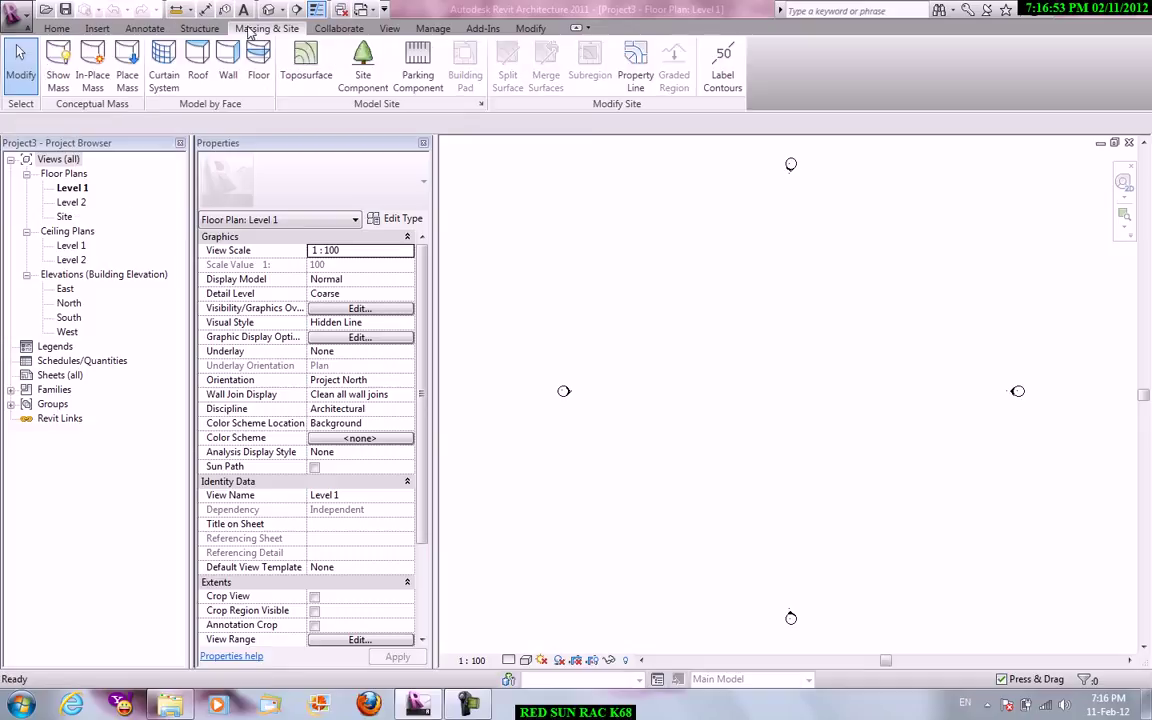
right_click(607, 193)
left_click(641, 212)
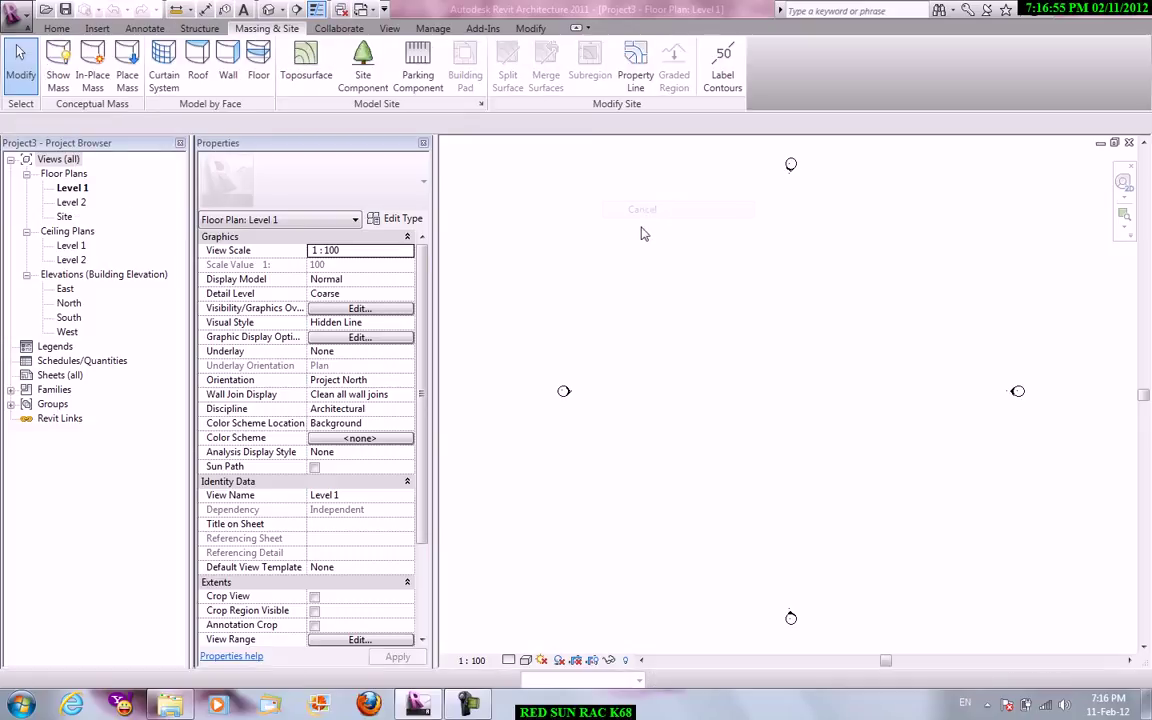
scroll(644, 233, "down", 1)
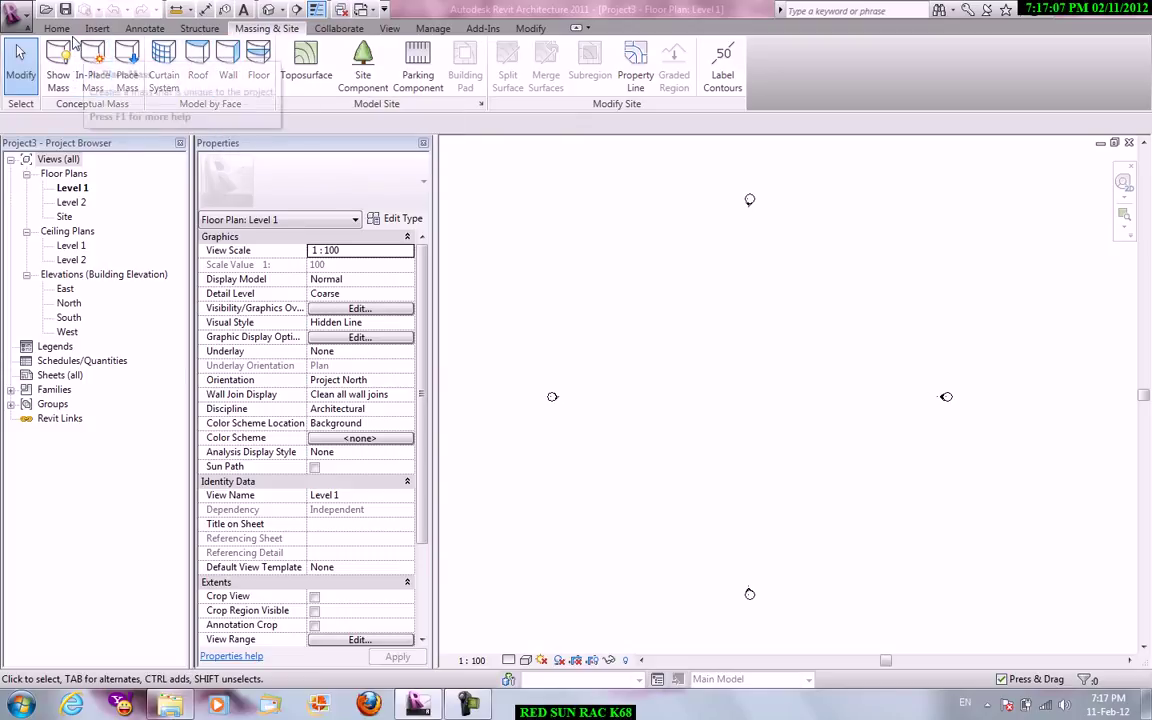
- Browse the Home tab's Wall, Roof and Floor options without choosing any, then return to Massing & Site
left_click(58, 29)
left_click(60, 82)
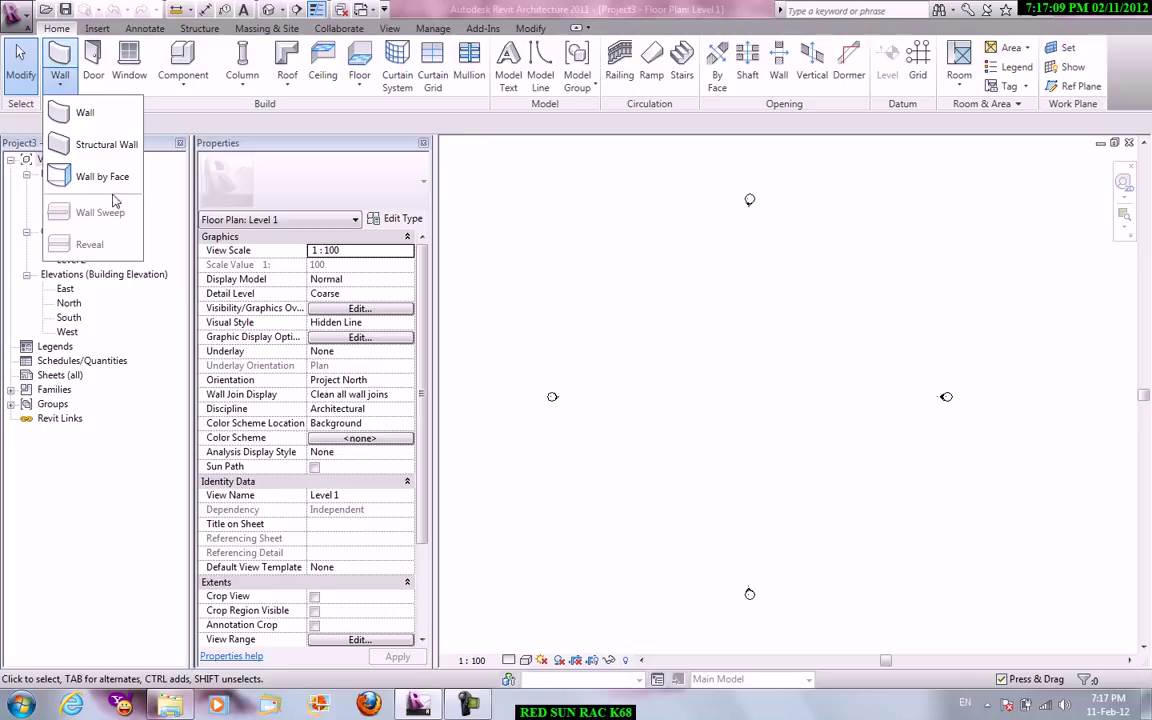
left_click(287, 88)
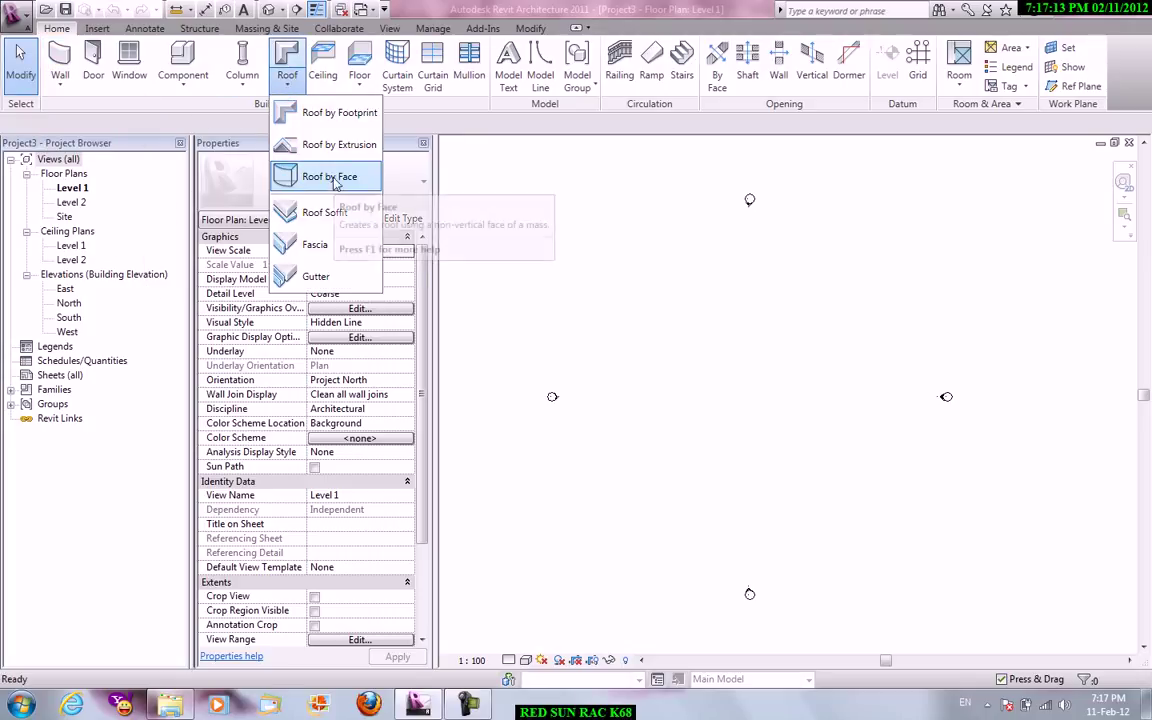
left_click(359, 85)
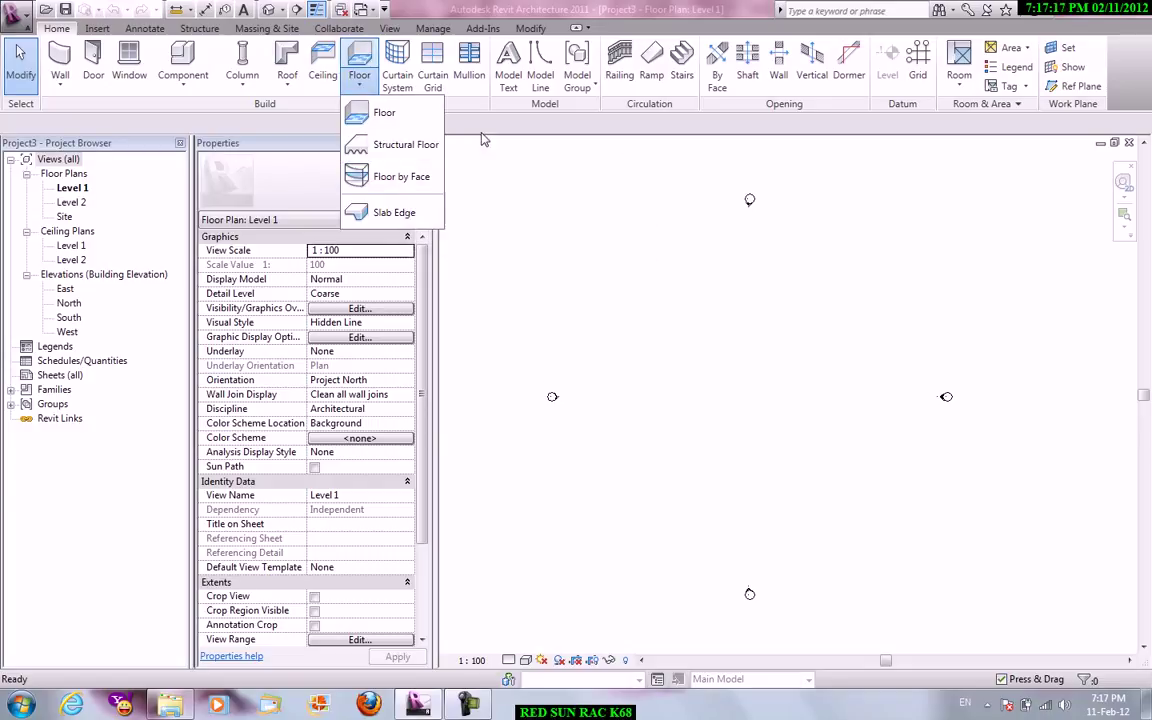
left_click(452, 123)
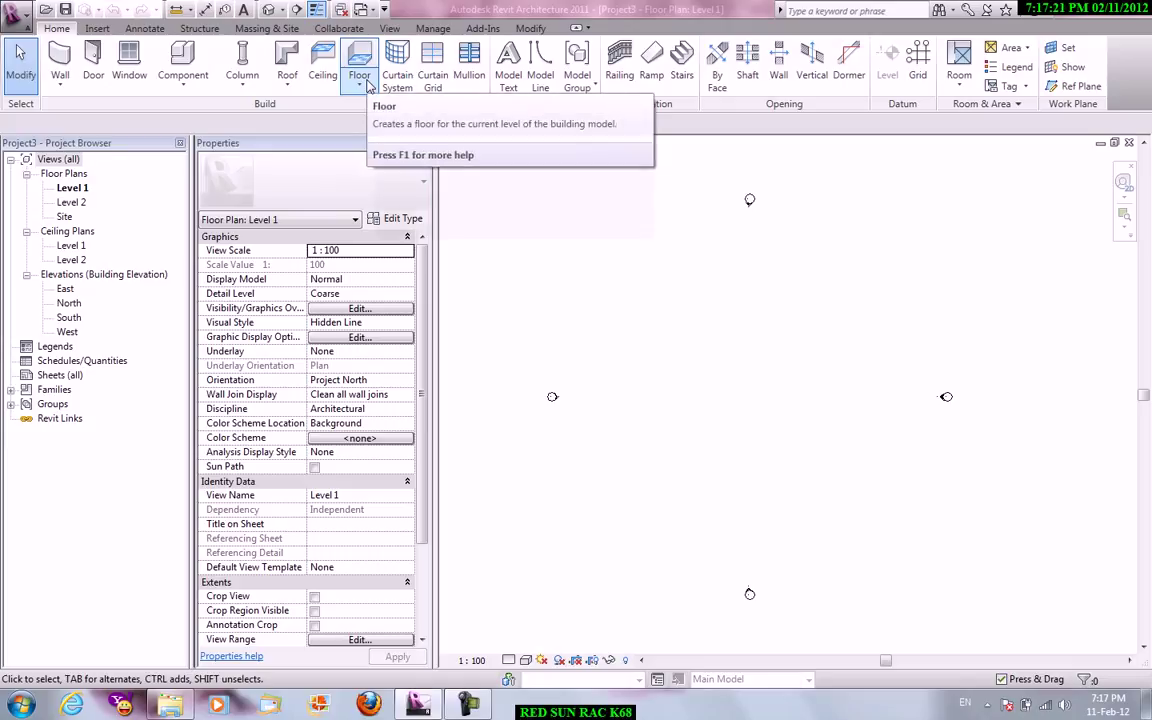
left_click(267, 28)
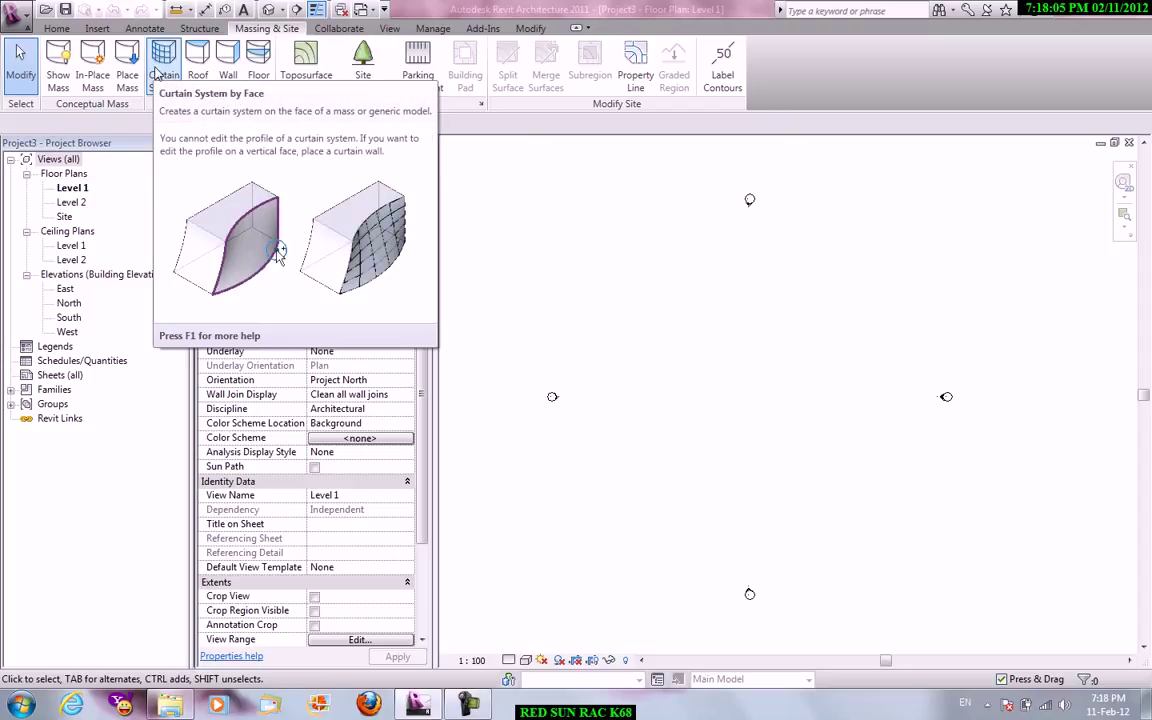
mouse_move(127, 75)
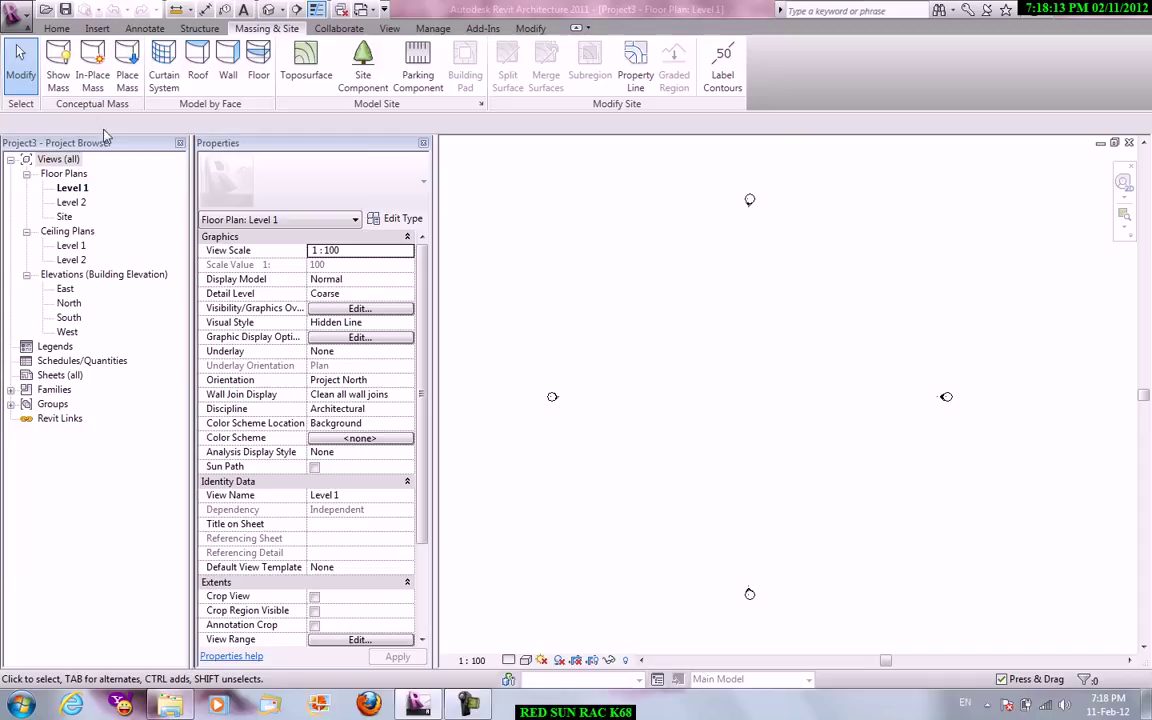
- Load the M_Rectangle-Blended mass family from the Mass folder after previewing other shapes
left_click(130, 85)
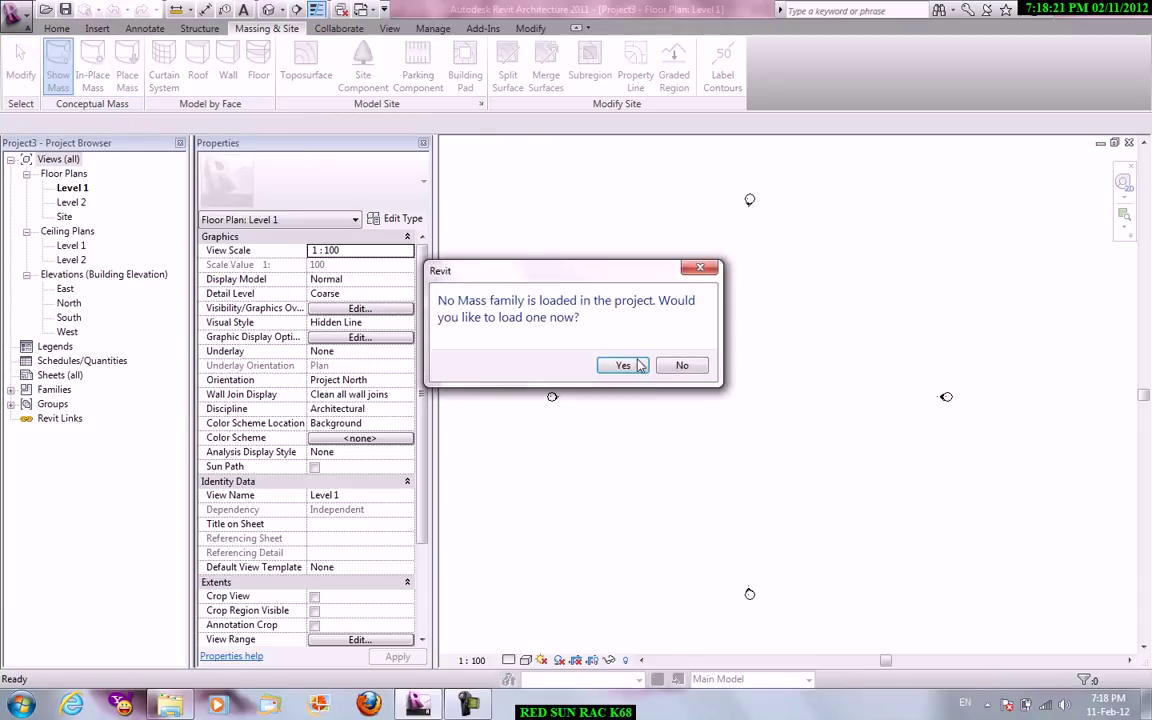
left_click(623, 366)
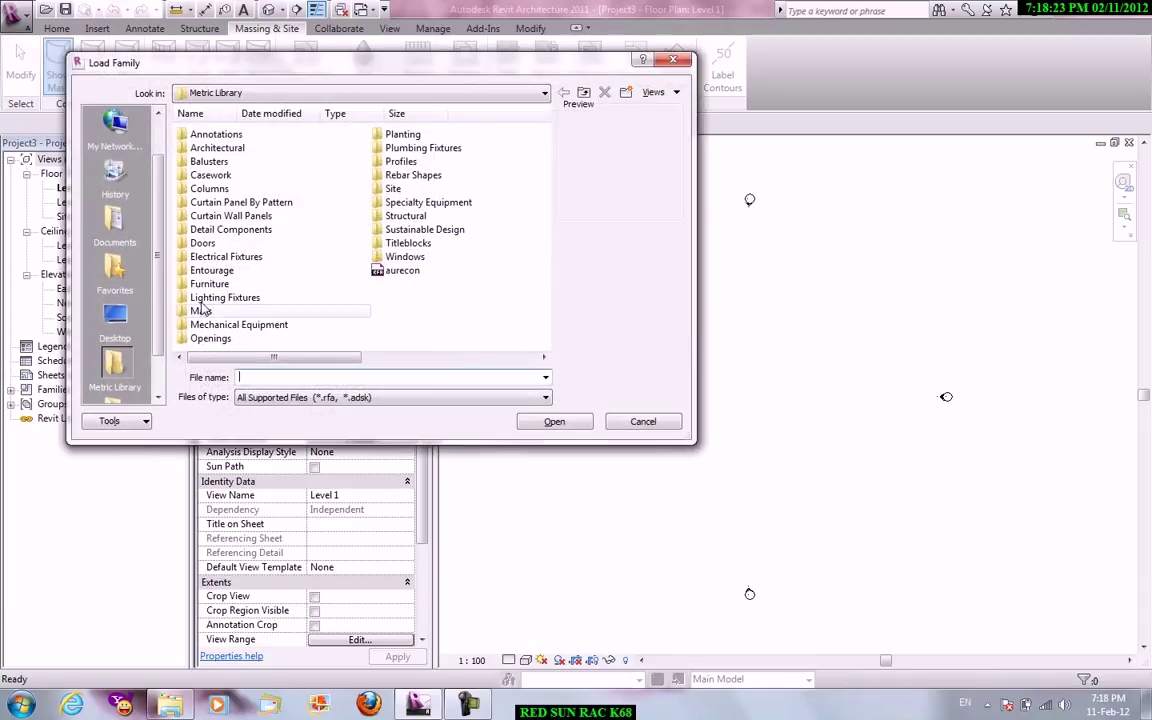
double_click(201, 313)
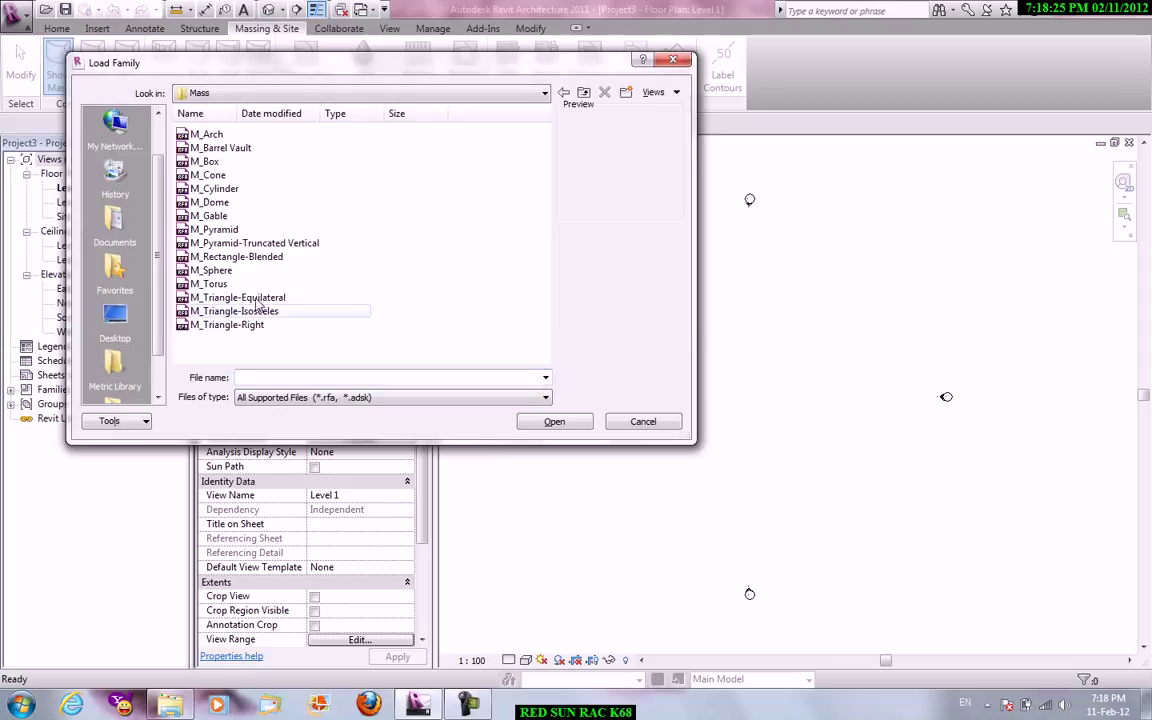
left_click(205, 135)
left_click(205, 161)
left_click(209, 202)
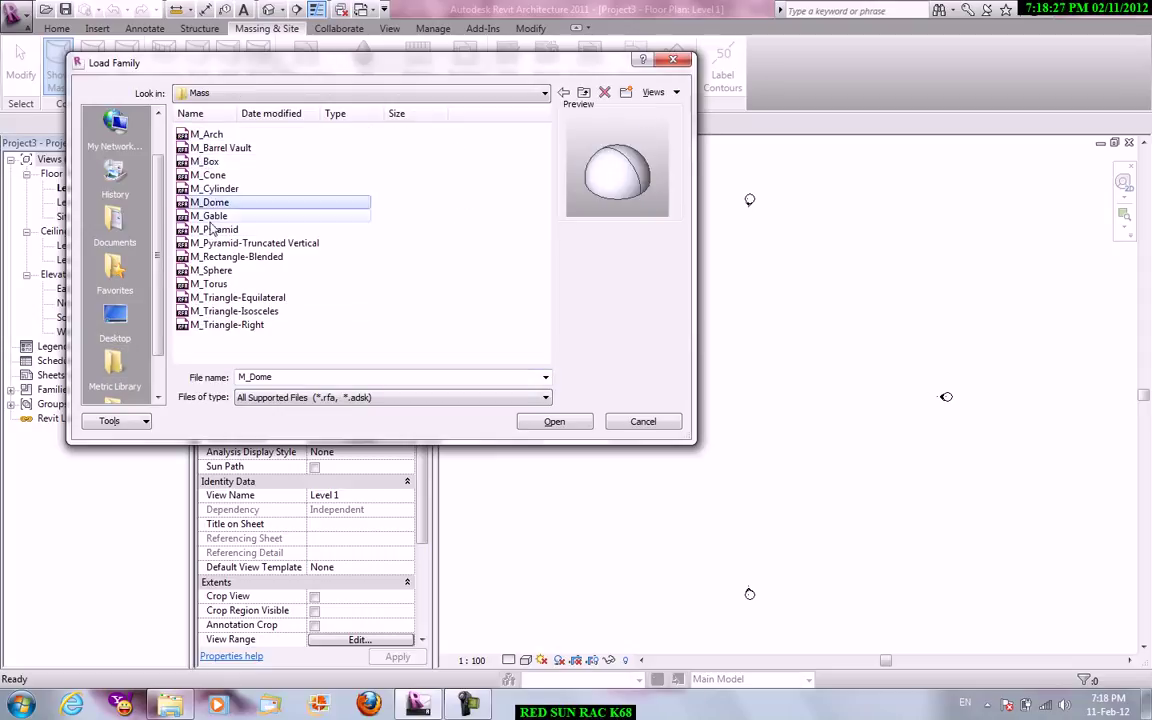
left_click(214, 229)
left_click(222, 257)
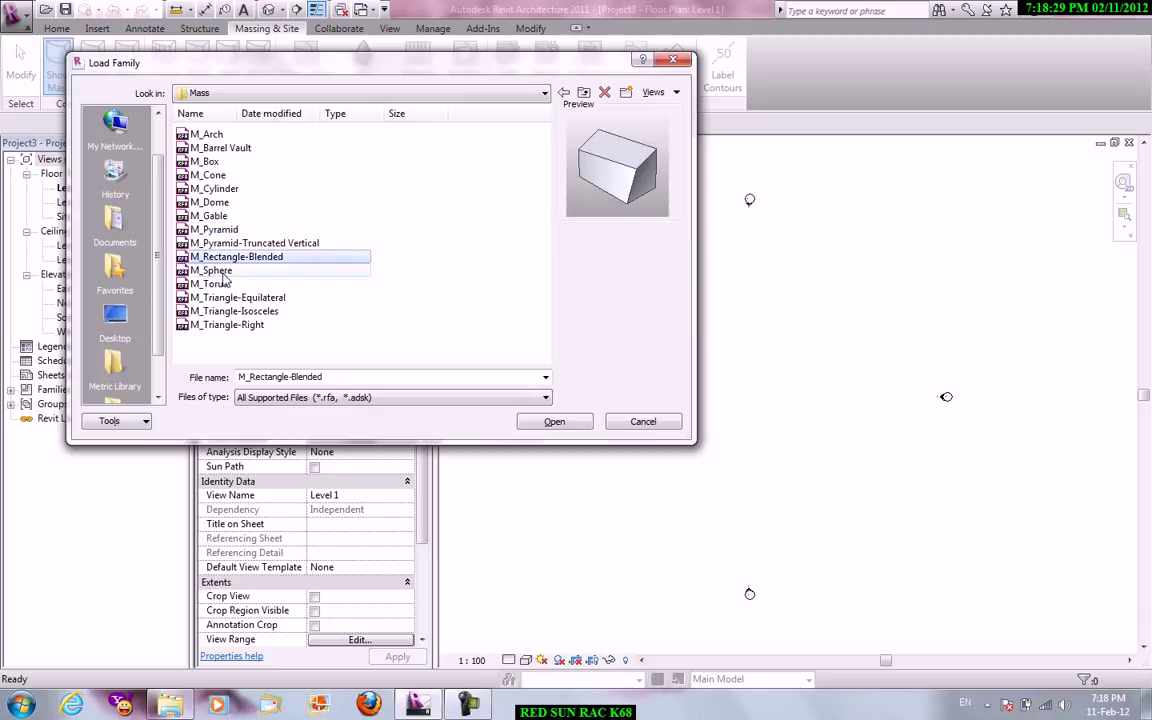
left_click(553, 424)
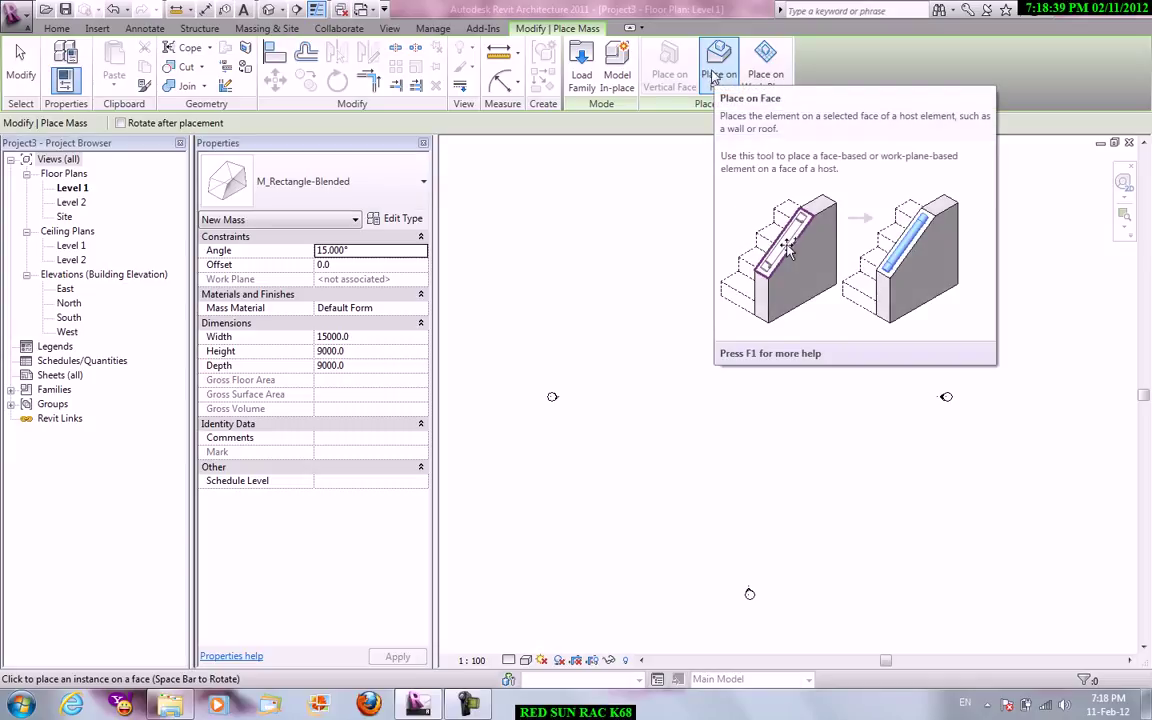
- Place one M_Rectangle-Blended instance on the Level 1 work plane and stop placing masses
left_click(763, 55)
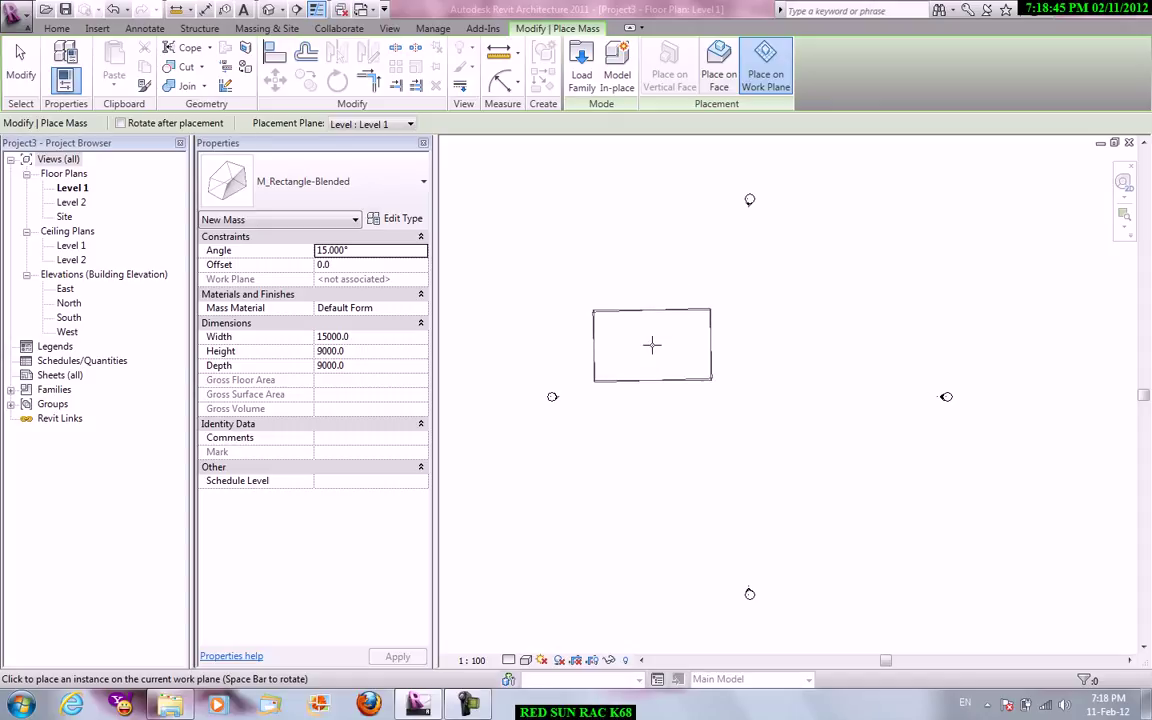
left_click(652, 345)
right_click(690, 245)
left_click(748, 178)
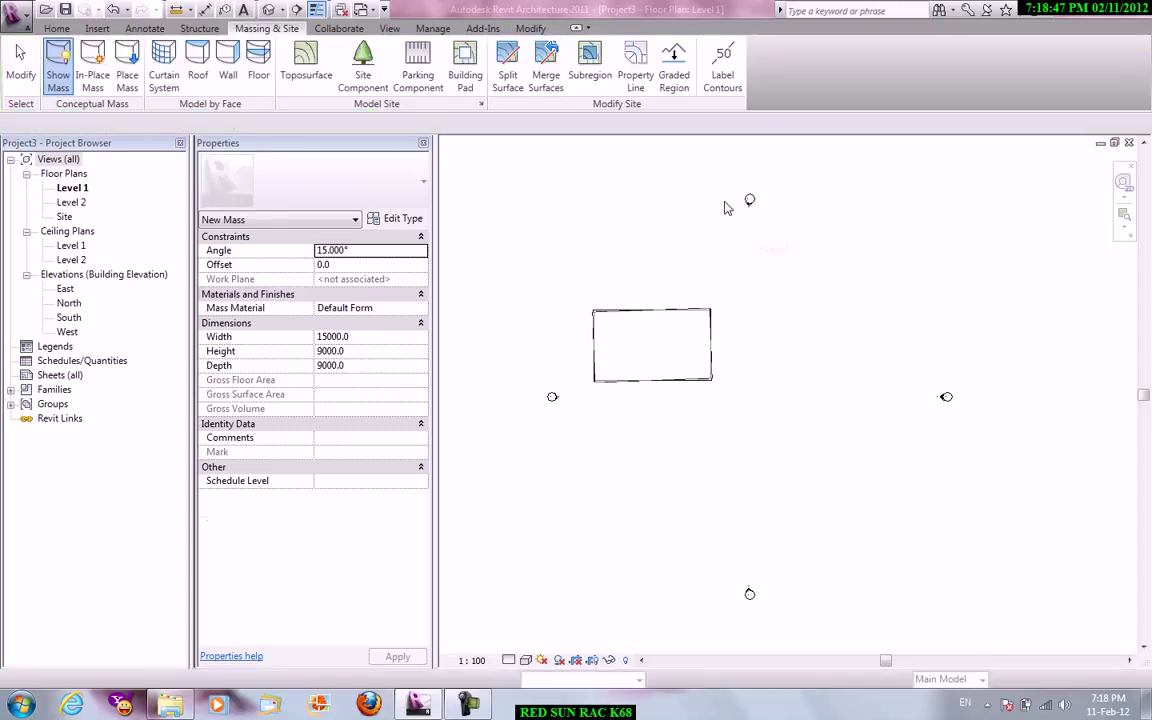
left_click(389, 28)
- In the default 3D view, create Wall by Face walls on the mass's right and left end faces
left_click(386, 58)
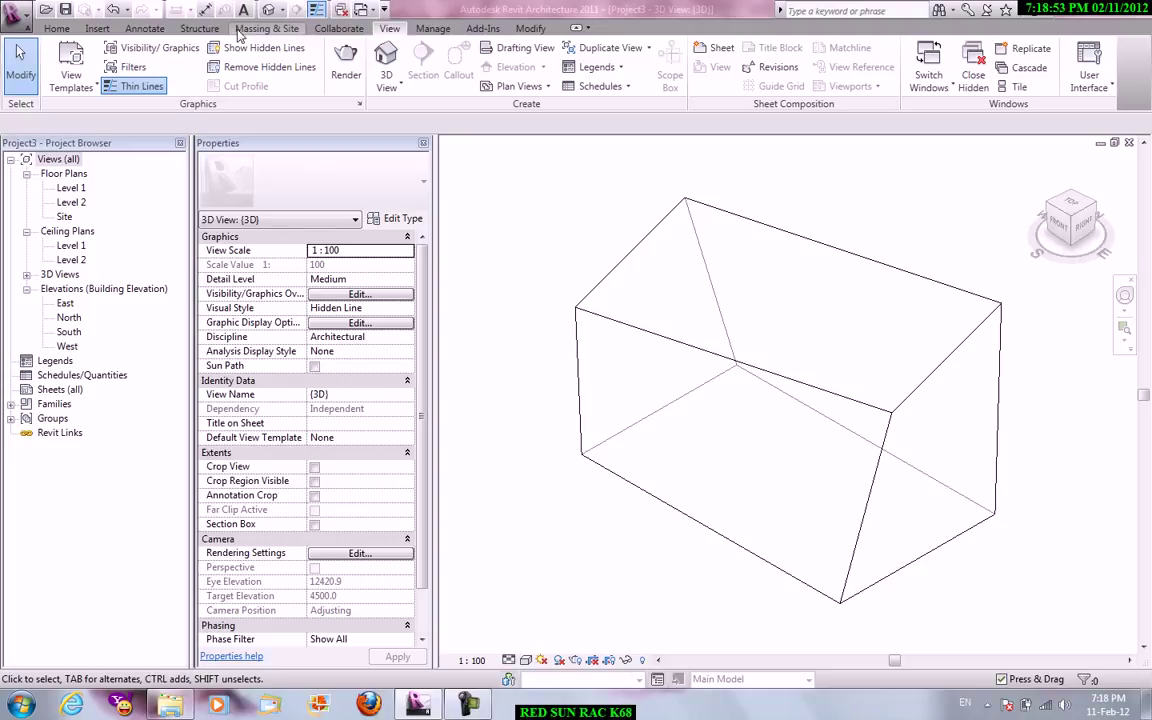
left_click(266, 28)
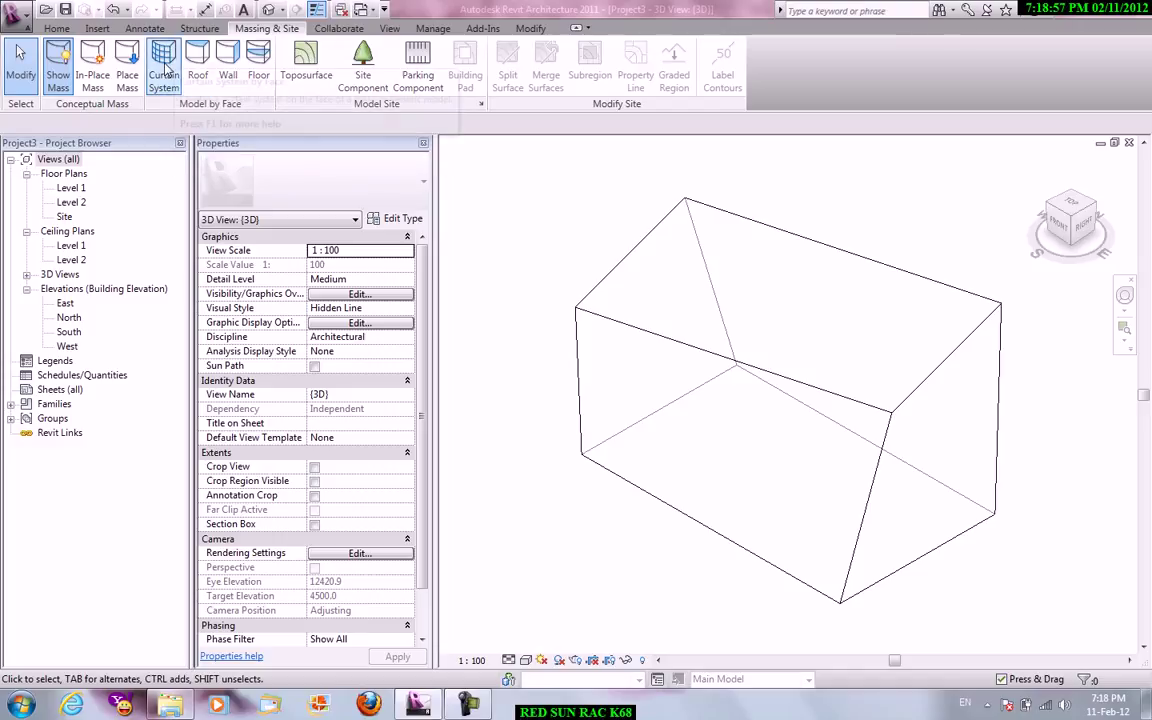
left_click(229, 62)
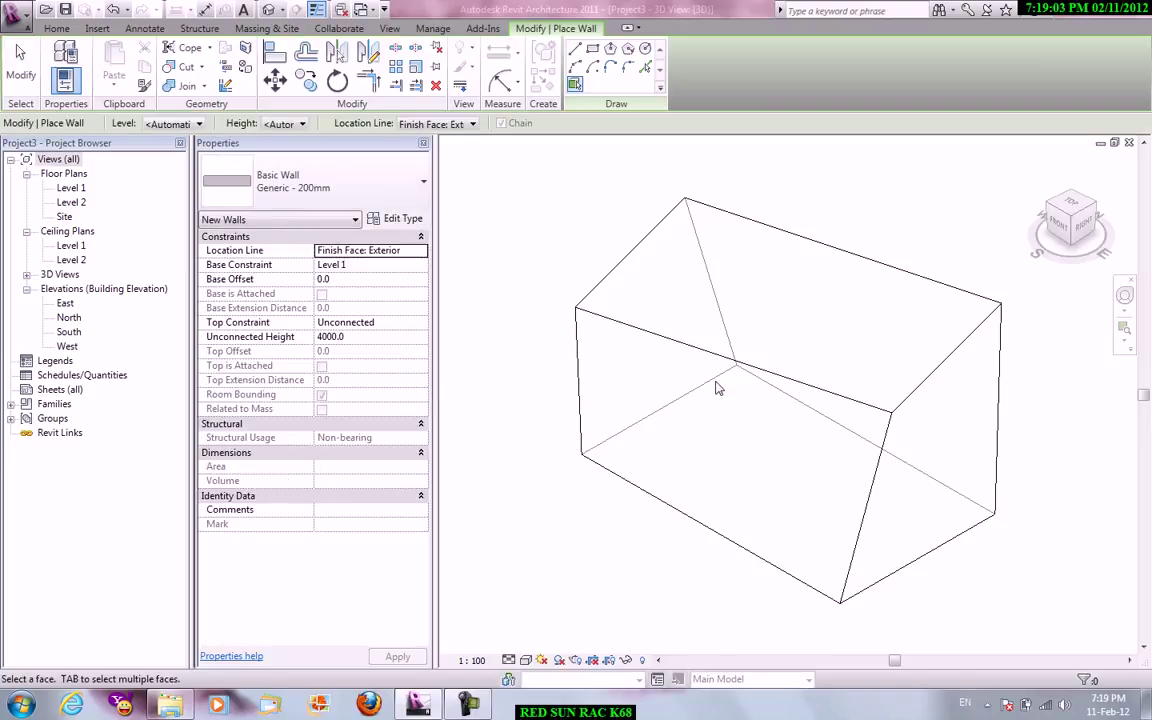
left_click(960, 355)
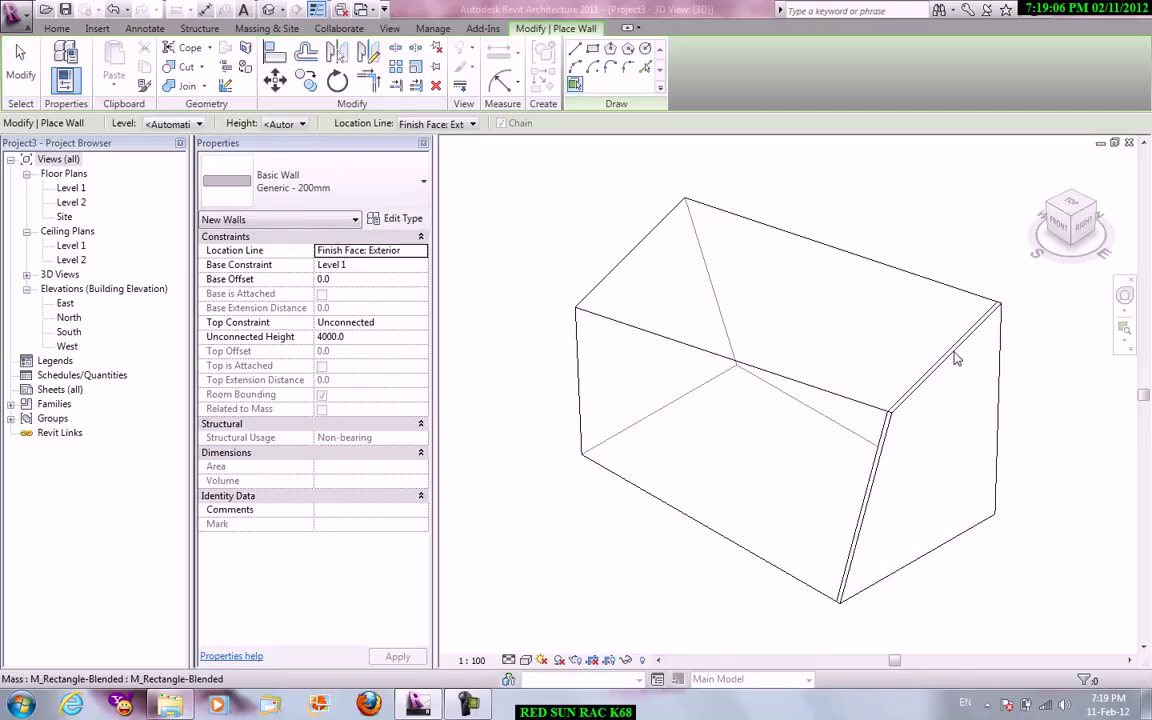
left_click(607, 279)
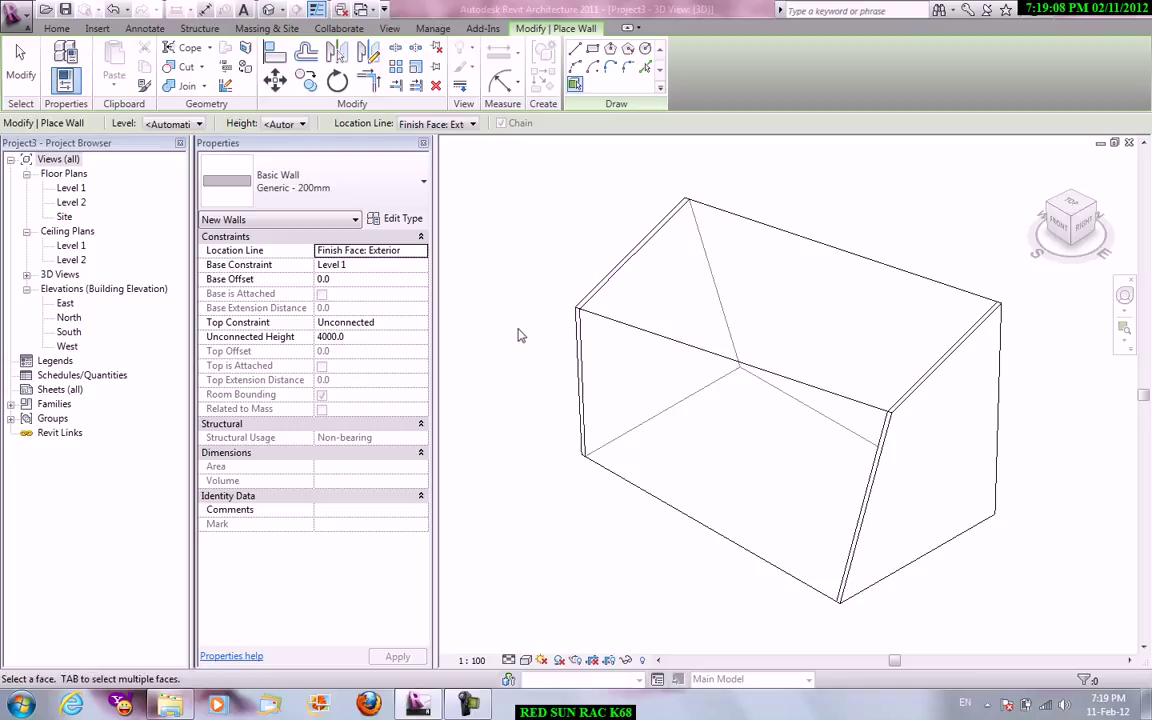
right_click(587, 266)
left_click(607, 267)
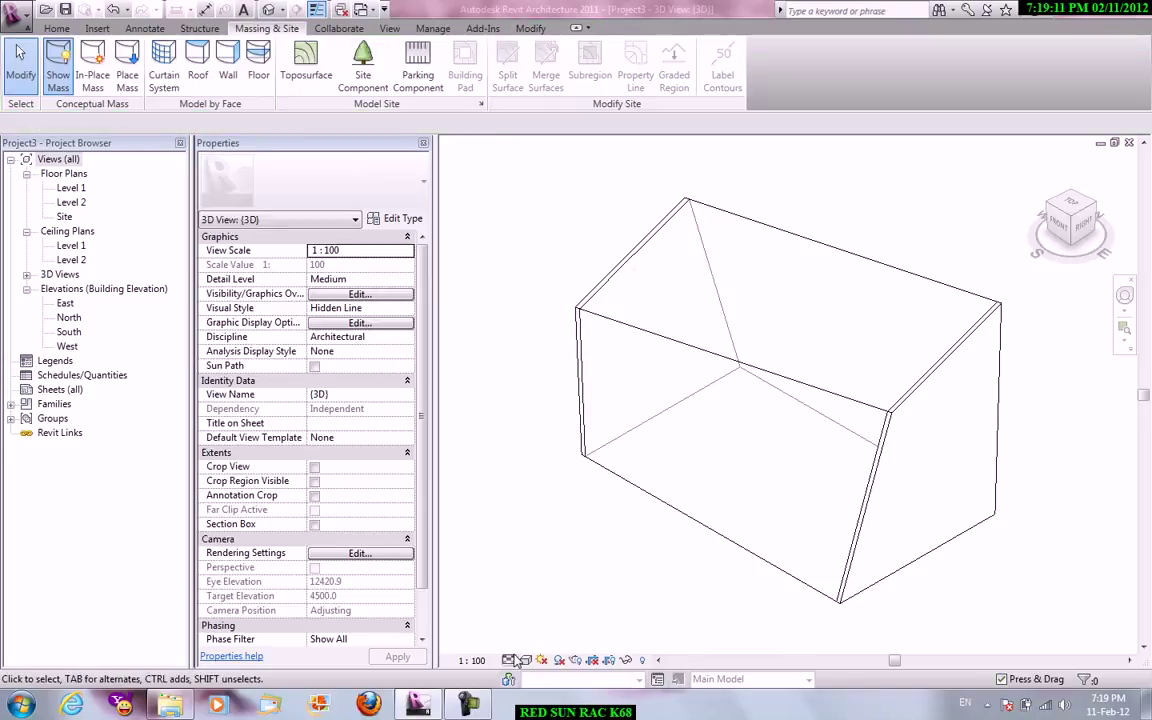
- Set the visual style to shaded with edges and reposition the mass in view
left_click(525, 660)
left_click(560, 611)
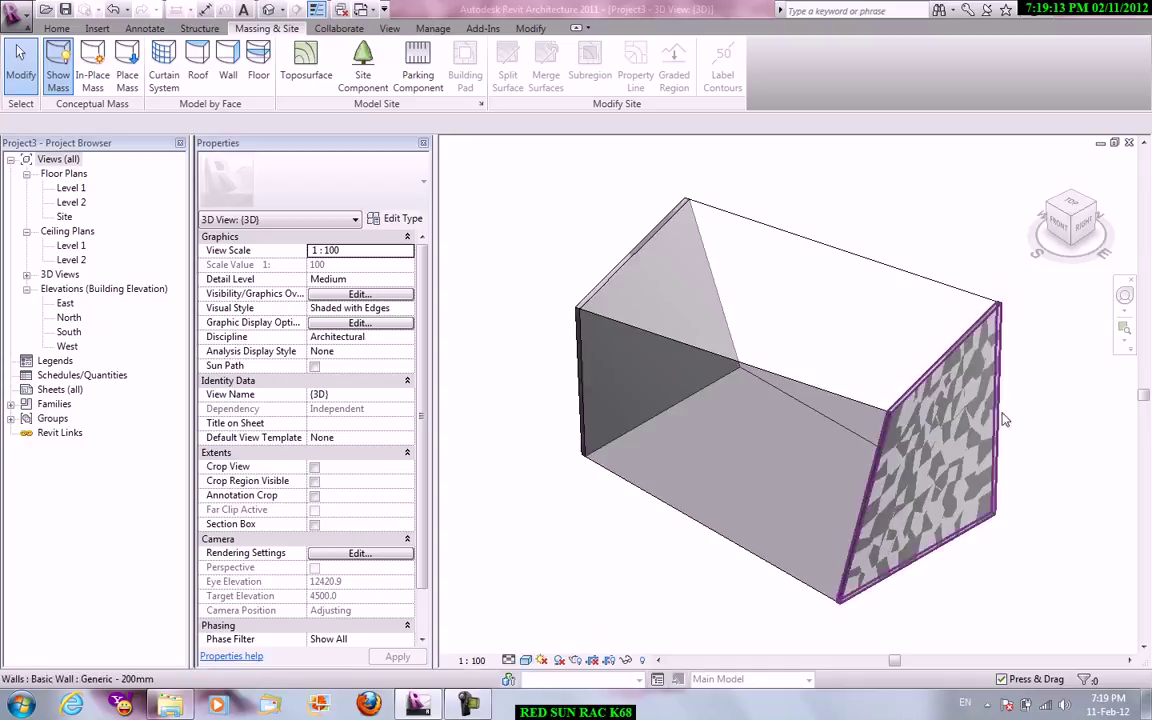
right_click(780, 178)
left_click(805, 193)
right_click(997, 197)
left_click(1025, 200)
scroll(869, 247, "down", 2)
mouse_move(869, 247)
middle_mouse_down()
mouse_move(805, 225)
mouse_move(800, 307)
mouse_move(944, 231)
mouse_move(836, 296)
mouse_move(881, 292)
mouse_move(848, 314)
mouse_move(855, 290)
middle_mouse_up()
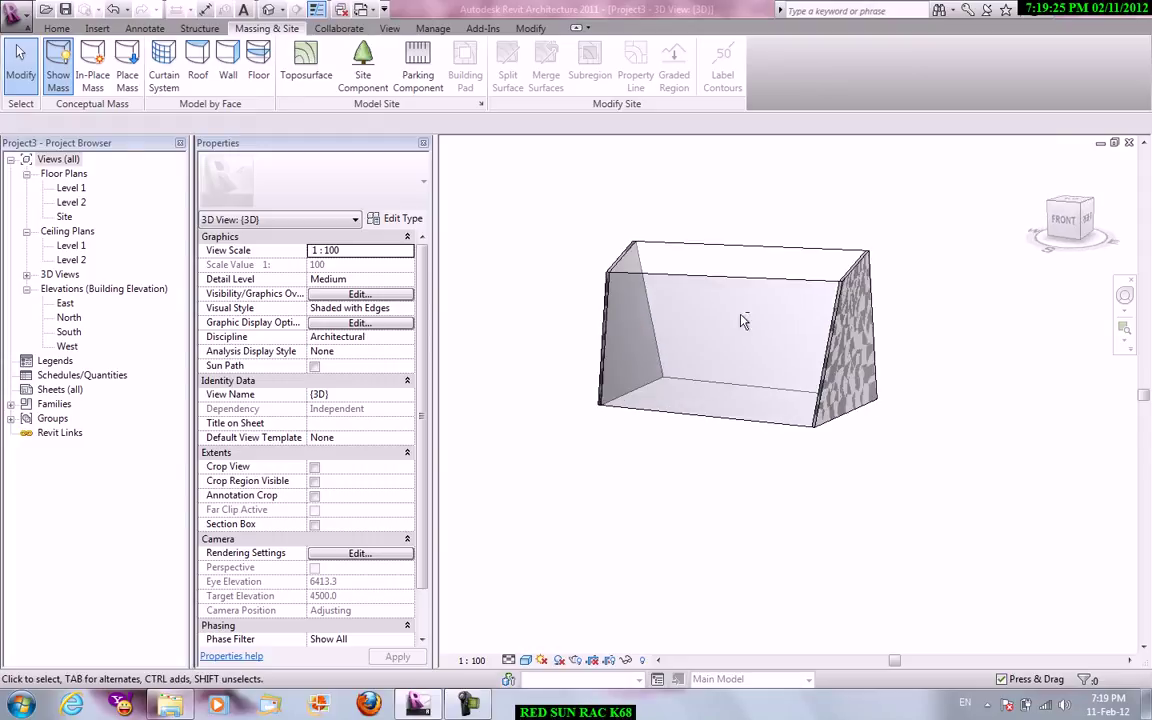
scroll(897, 249, "up", 2)
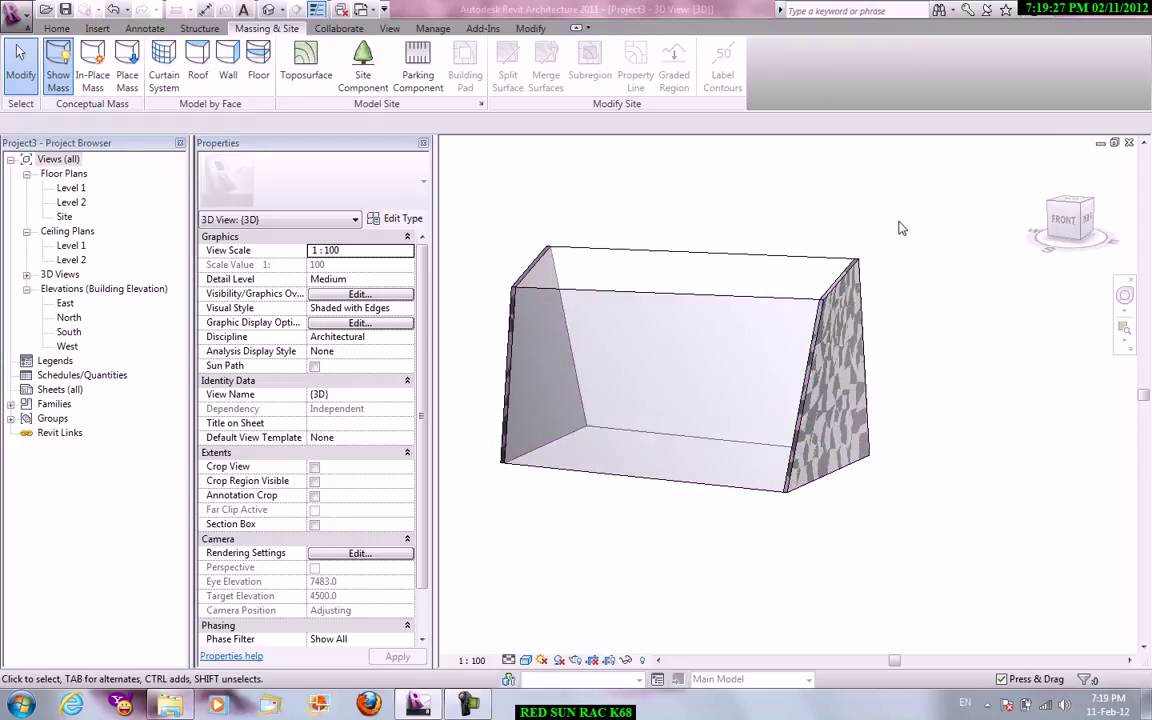
- Change the right-hand wall's location line to Finish Face: Interior
left_click_drag(801, 192, 962, 581)
left_click_drag(692, 154, 975, 540)
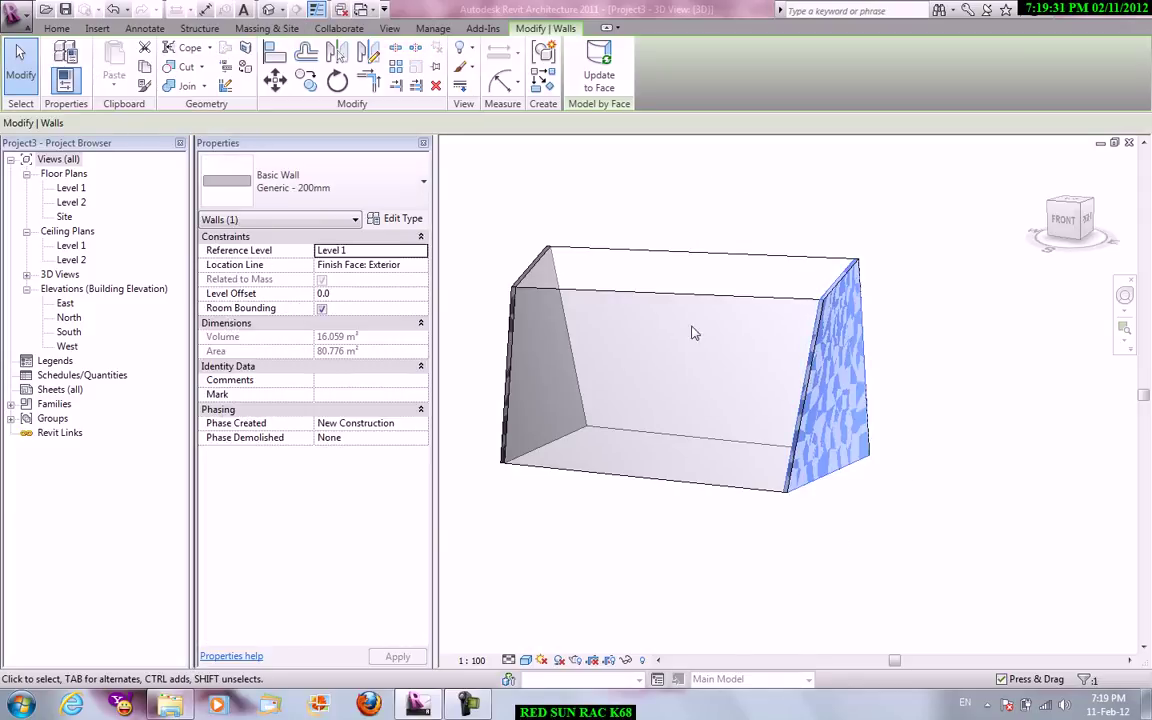
left_click(420, 265)
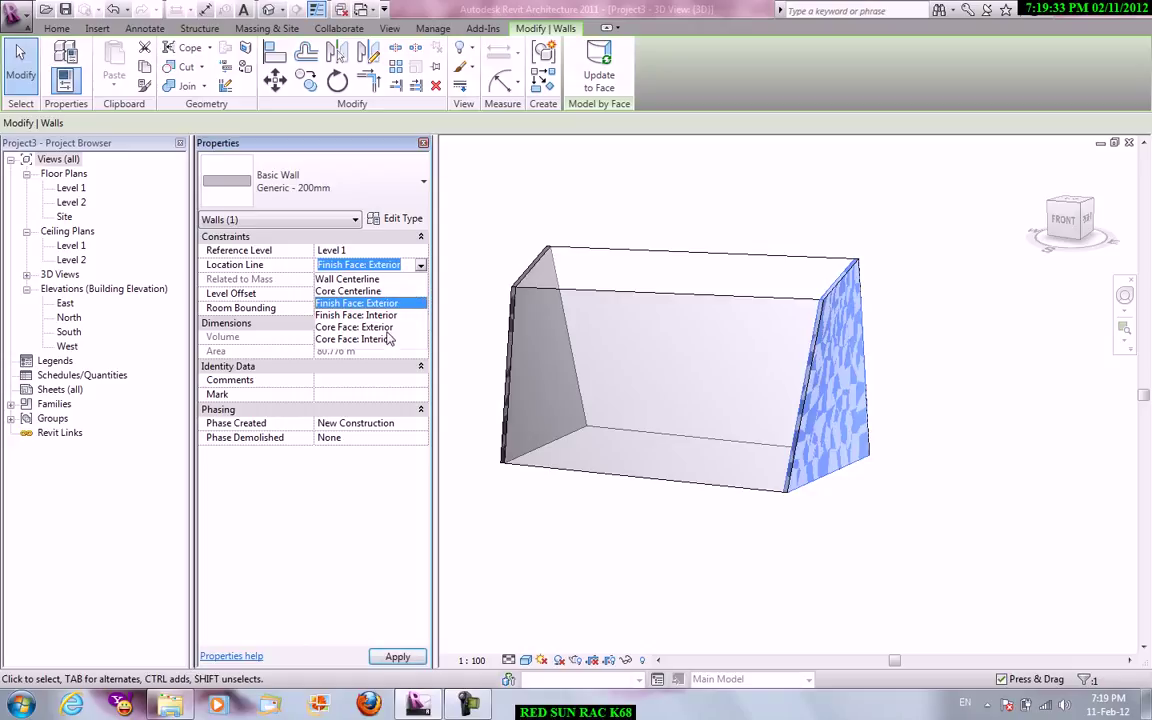
left_click(382, 322)
key("Escape")
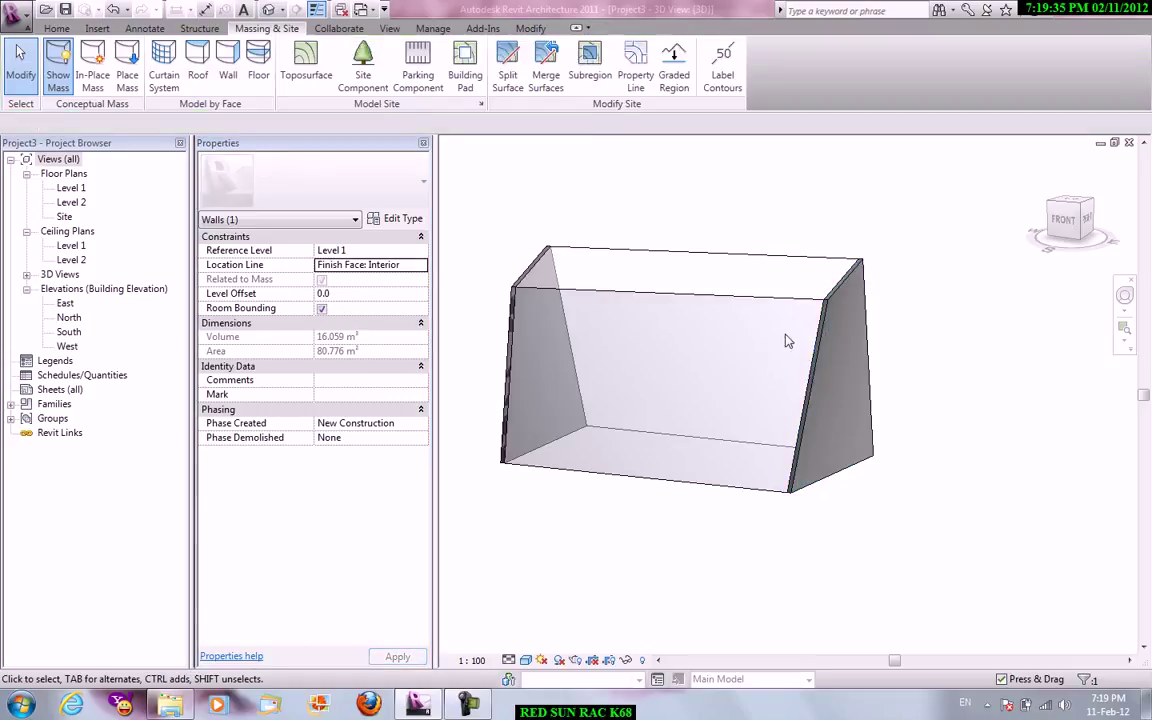
- Orbit around and set the other face wall's location line to Finish Face: Interior too
mouse_move(530, 300)
middle_mouse_down("shift")
mouse_move(573, 270)
mouse_move(776, 323)
mouse_move(807, 319)
middle_mouse_up("shift")
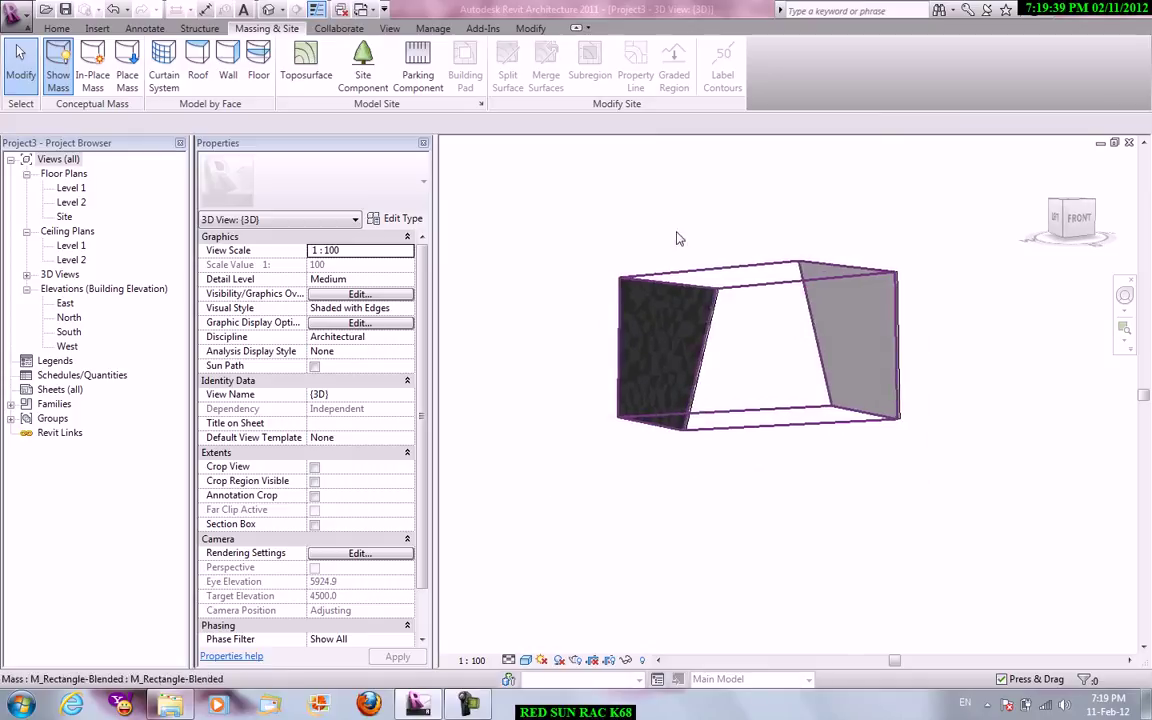
left_click_drag(729, 418, 750, 460)
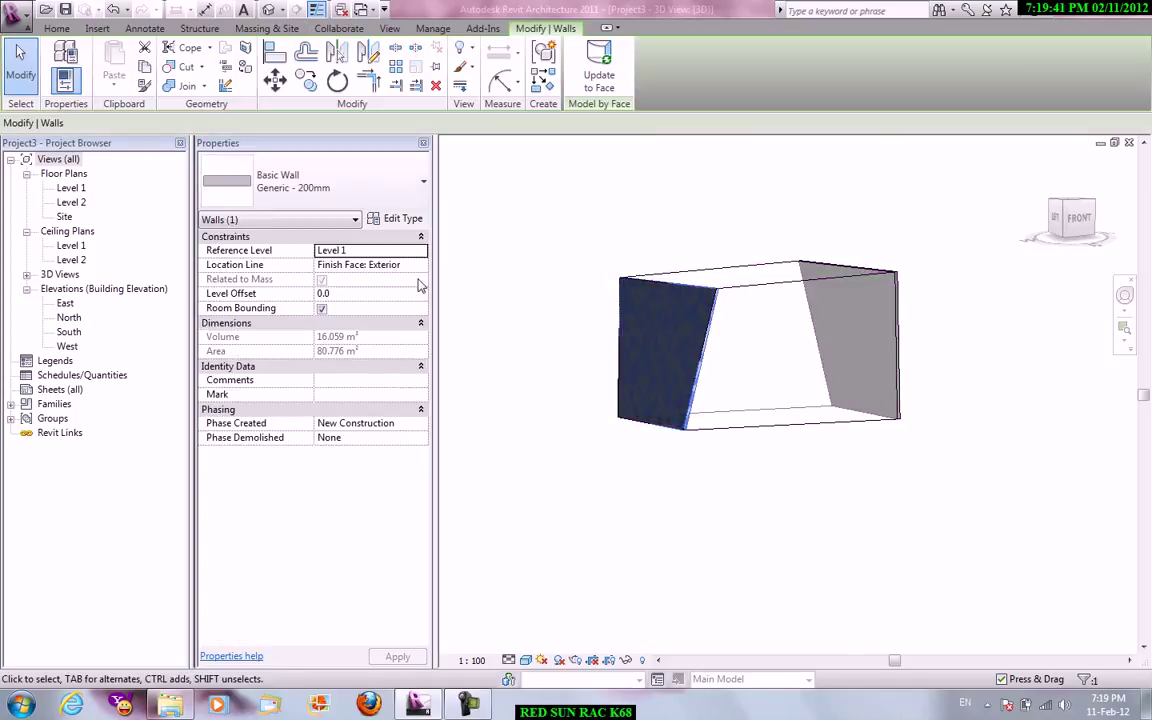
left_click(421, 266)
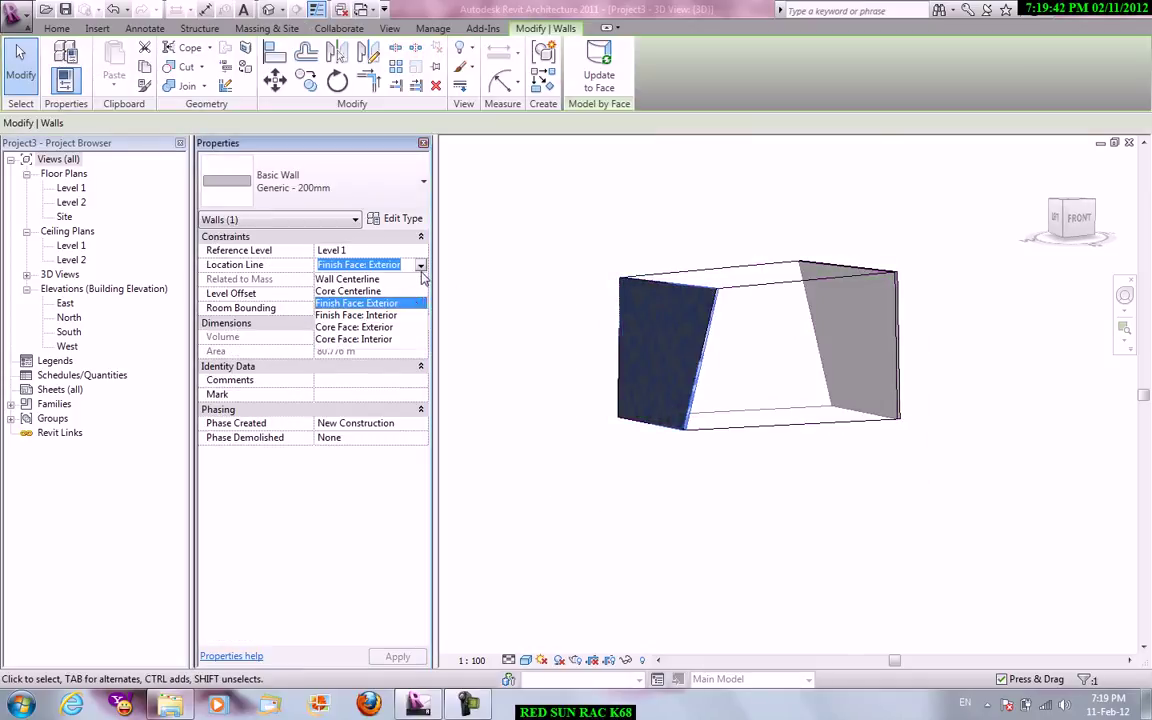
left_click(365, 315)
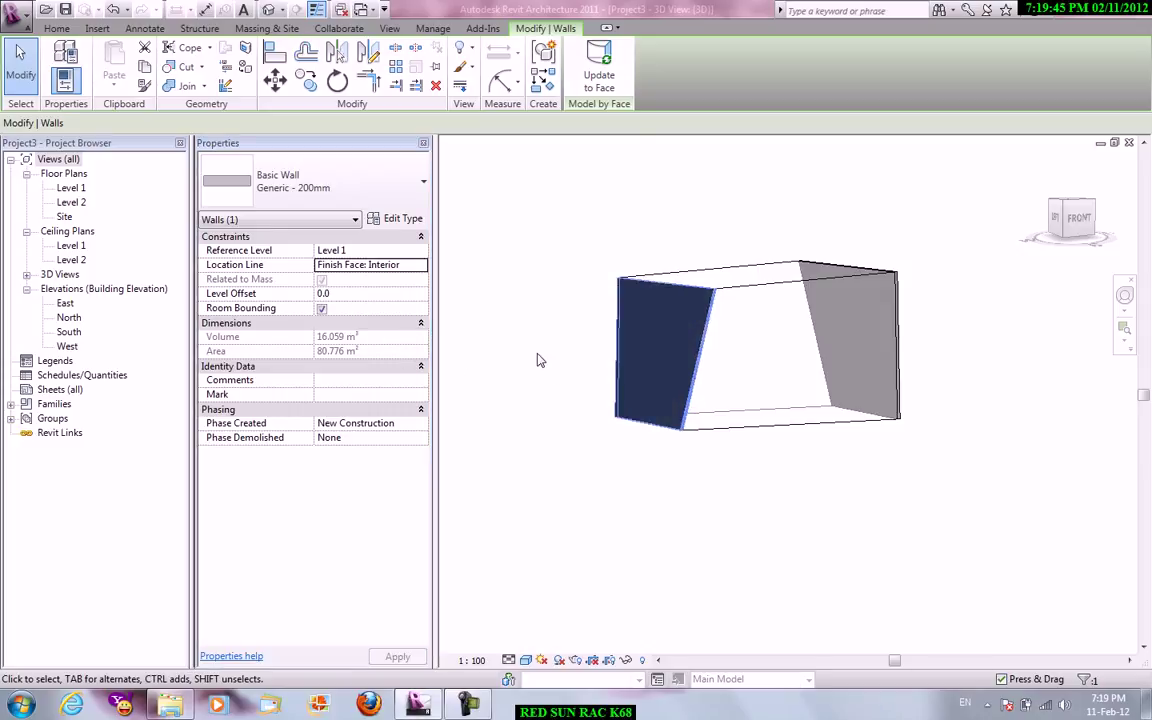
left_click(537, 360)
scroll(866, 372, "up", 3)
mouse_move(866, 372)
middle_mouse_down("shift")
mouse_move(835, 363)
mouse_move(658, 390)
mouse_move(728, 342)
mouse_move(650, 301)
mouse_move(638, 332)
middle_mouse_up("shift")
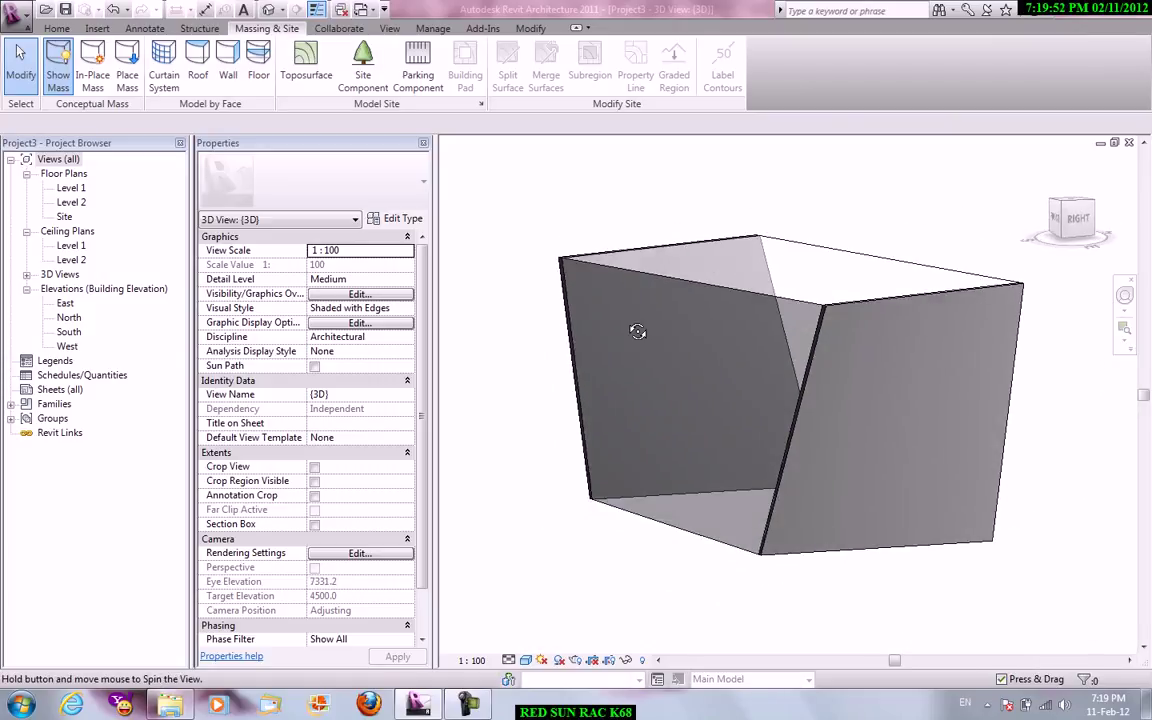
- Start a Curtain System by face, pick the left and top faces, then clear the selection
left_click(163, 75)
left_click(612, 273)
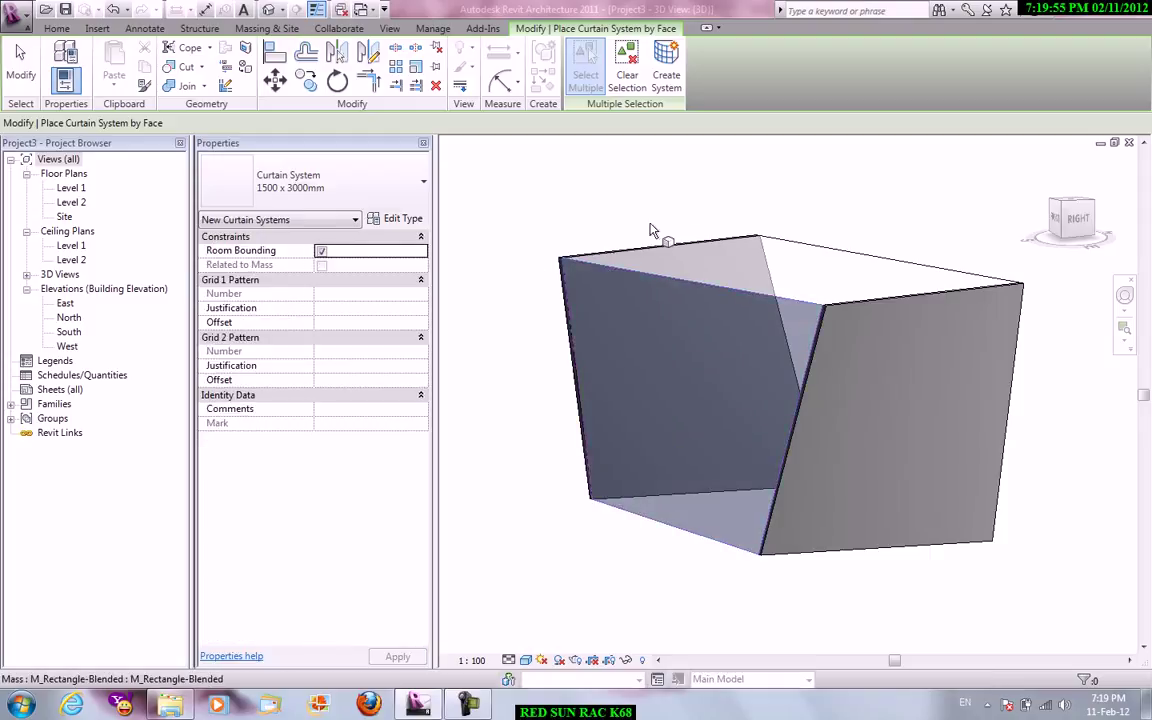
left_click(666, 75)
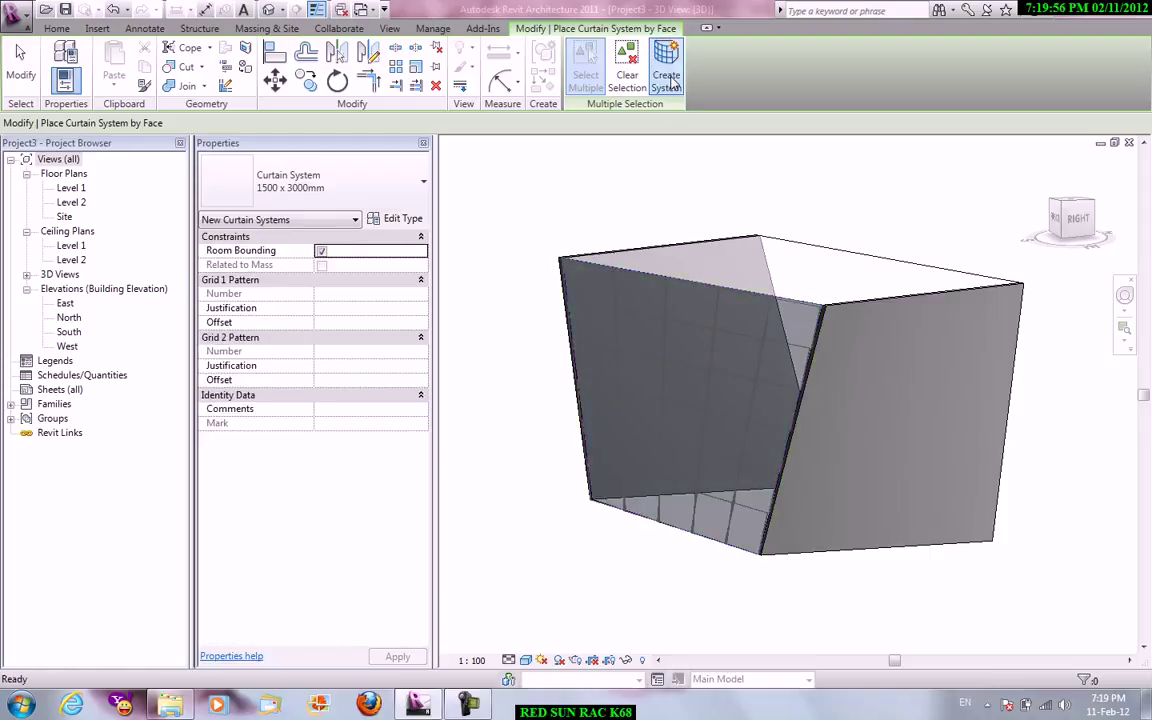
left_click(885, 265)
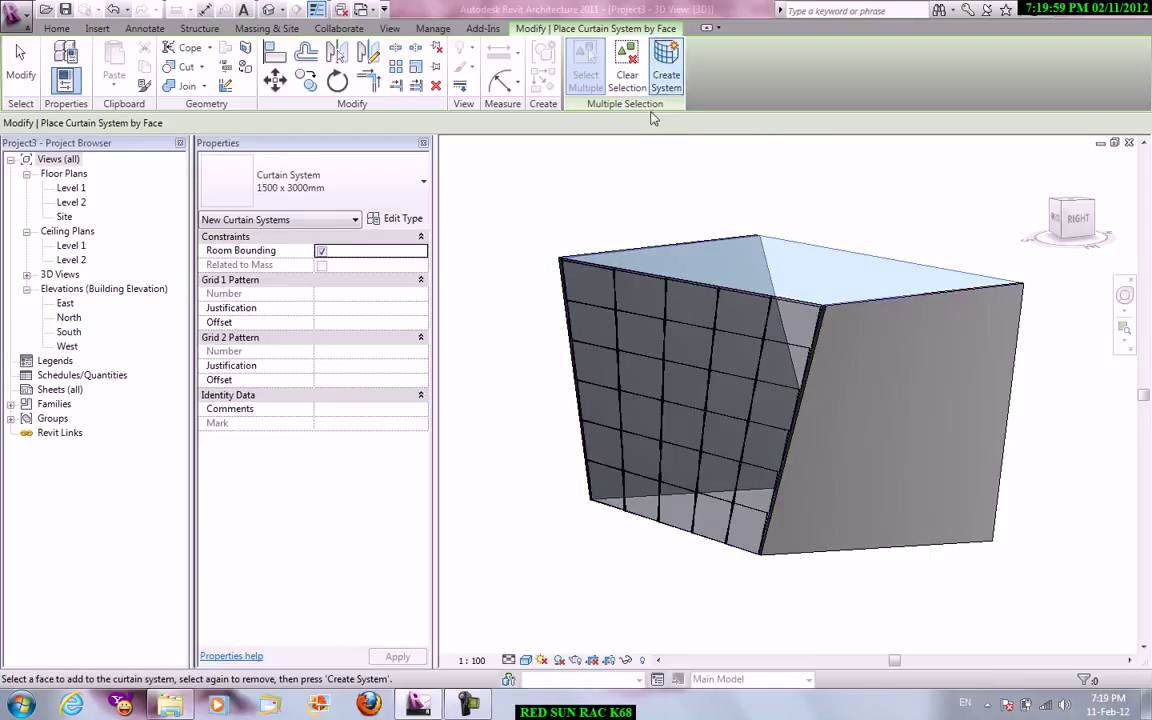
left_click(627, 78)
- Pick the slanted mass faces from the back and create the 1500 x 3000mm curtain system
middle_click_drag(929, 239, 704, 231, "shift")
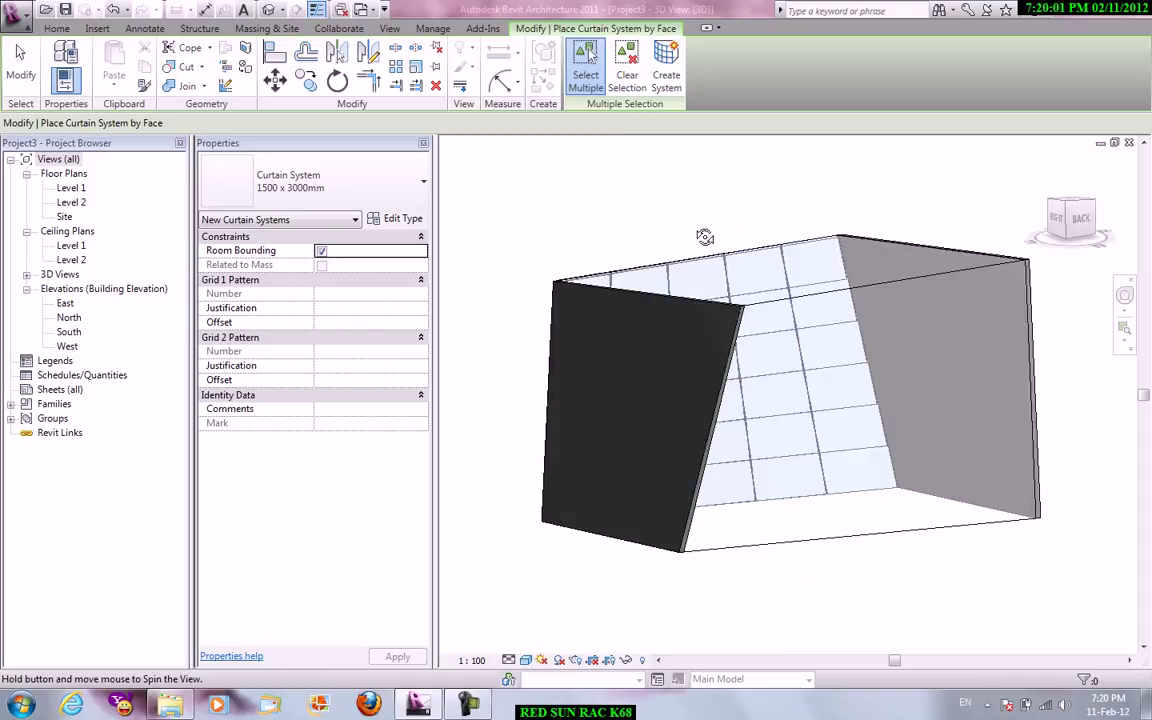
left_click(838, 300)
left_click(668, 80)
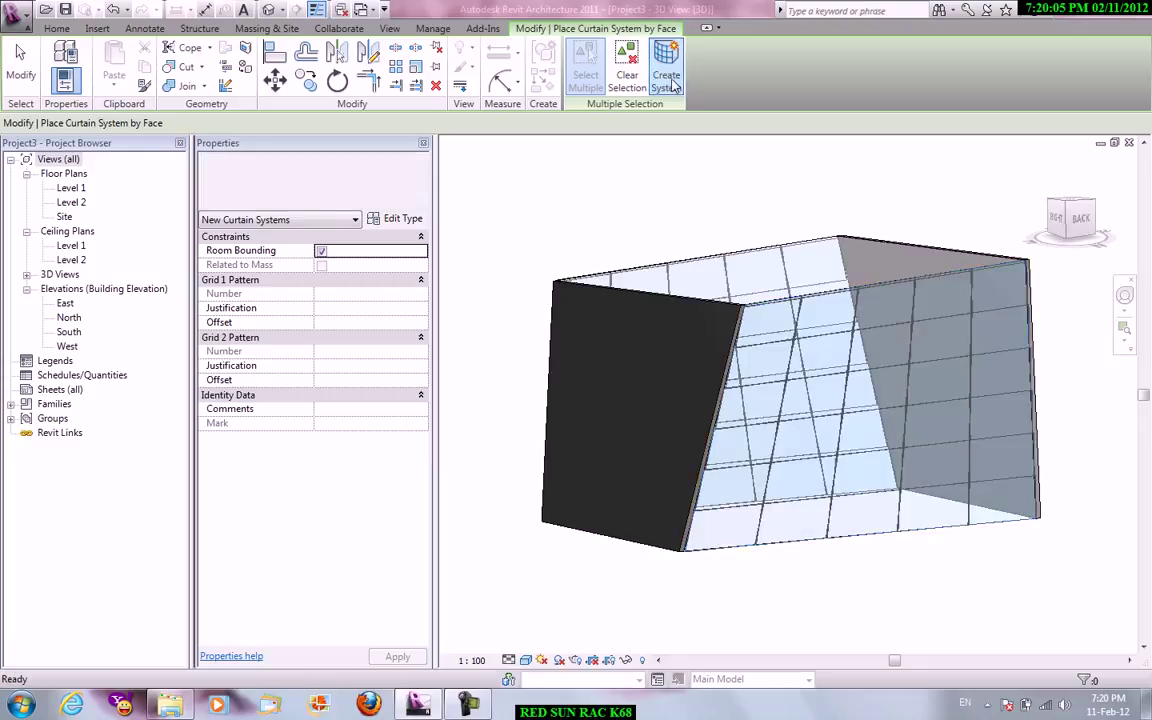
right_click(640, 202)
left_click(665, 212)
right_click(654, 206)
left_click(688, 216)
mouse_move(690, 230)
middle_mouse_down("shift")
mouse_move(698, 285)
mouse_move(1062, 278)
mouse_move(968, 367)
middle_mouse_up("shift")
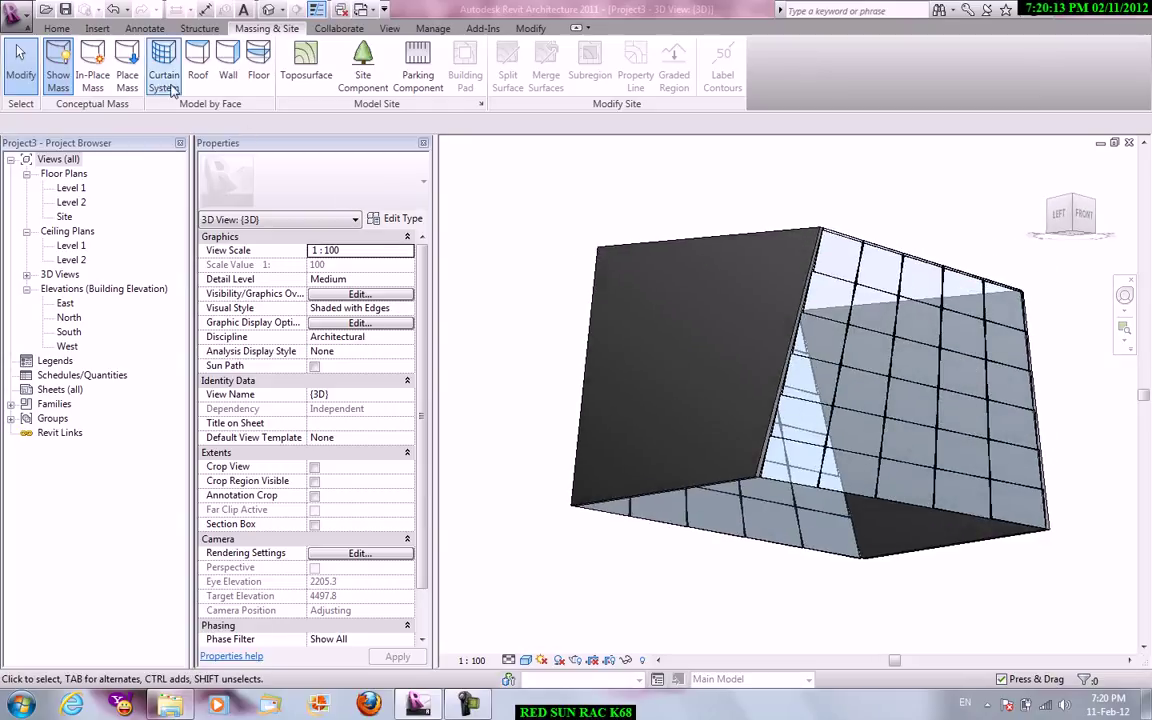
scroll(668, 323, "down", 1)
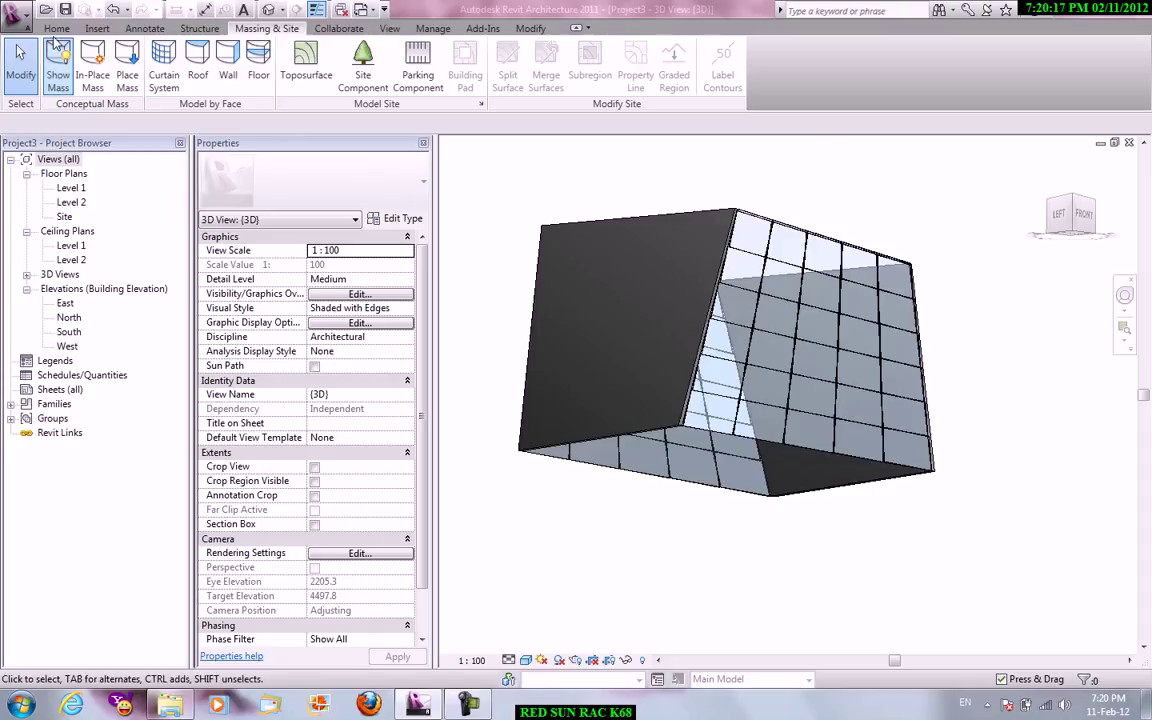
- Start Curtain Grid and try One Segment and All Except Picked placements, discarding the trial line
left_click(55, 32)
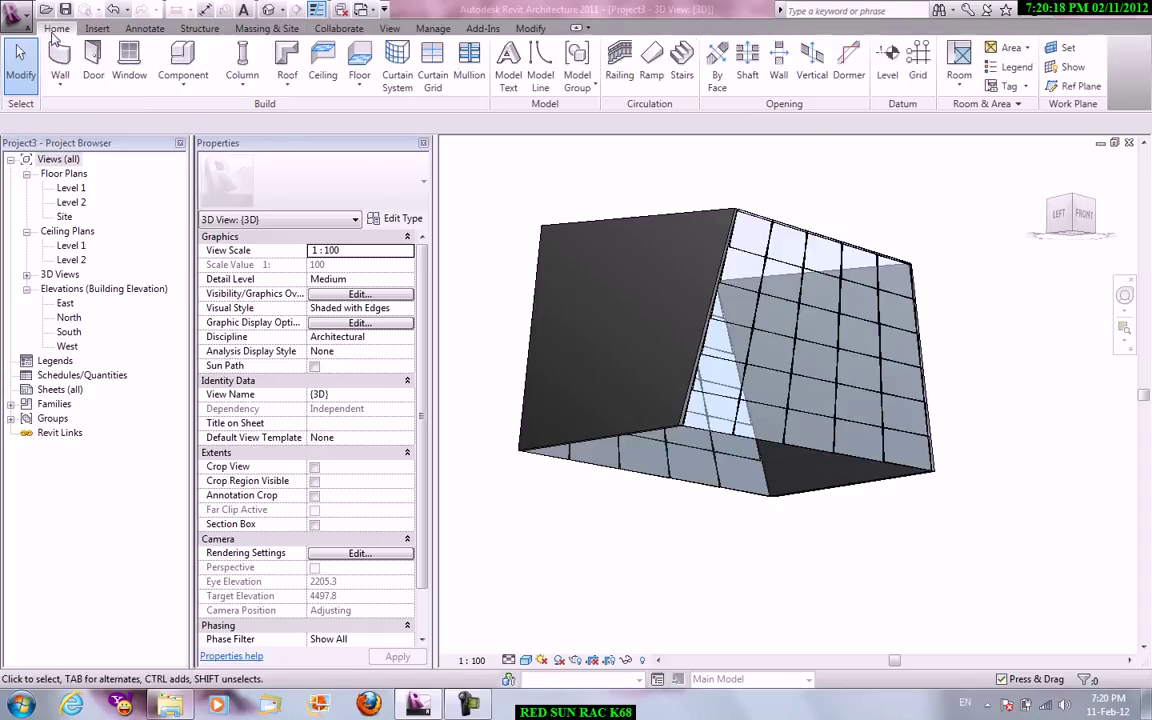
left_click(432, 68)
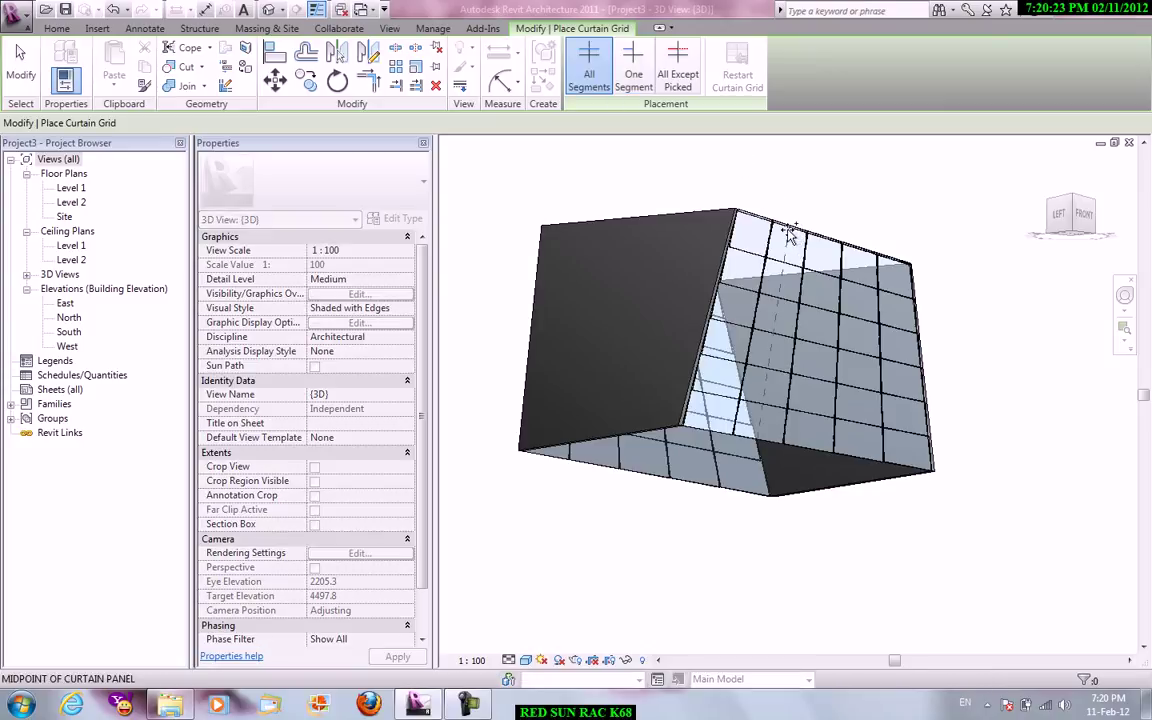
left_click(636, 80)
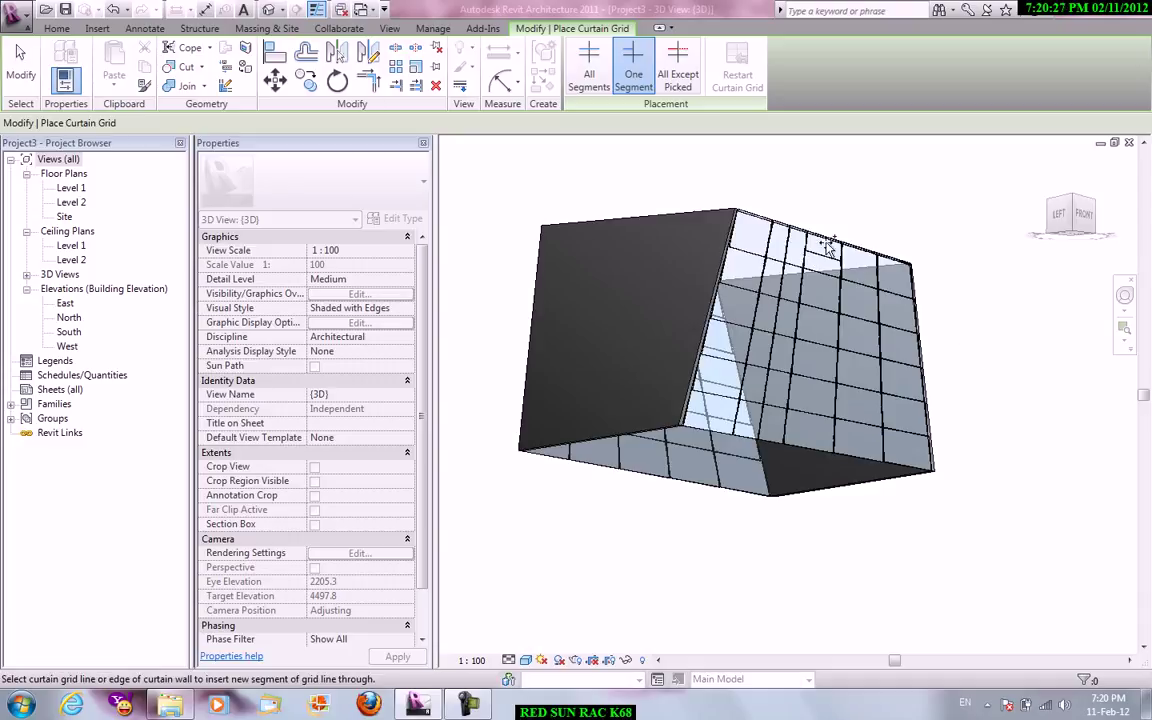
left_click(822, 243)
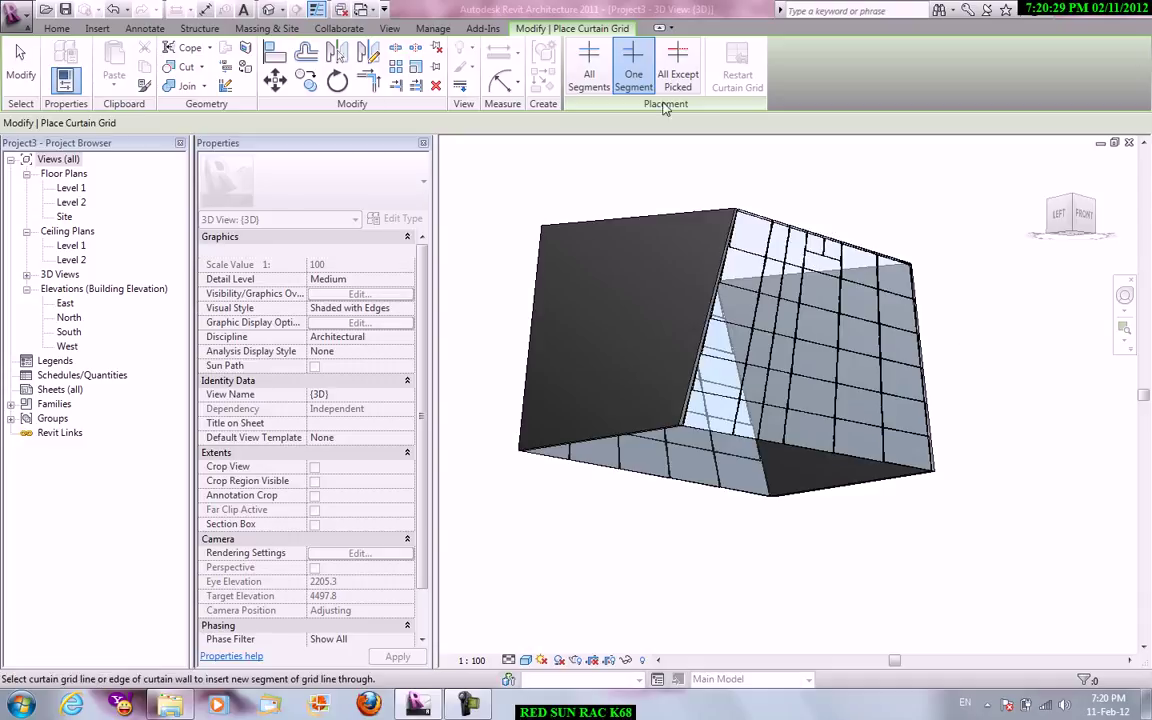
left_click(678, 70)
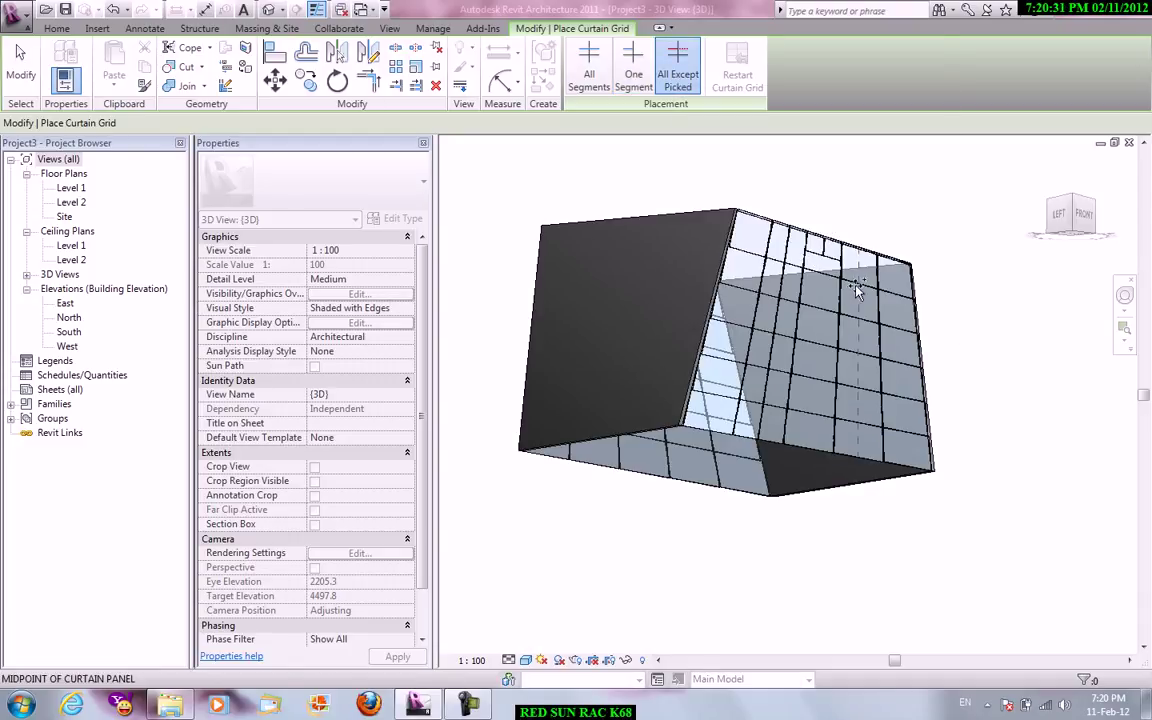
left_click(858, 350)
left_click(737, 72)
- Use All Segments placement to add grid lines across the curtain face
right_click(605, 184)
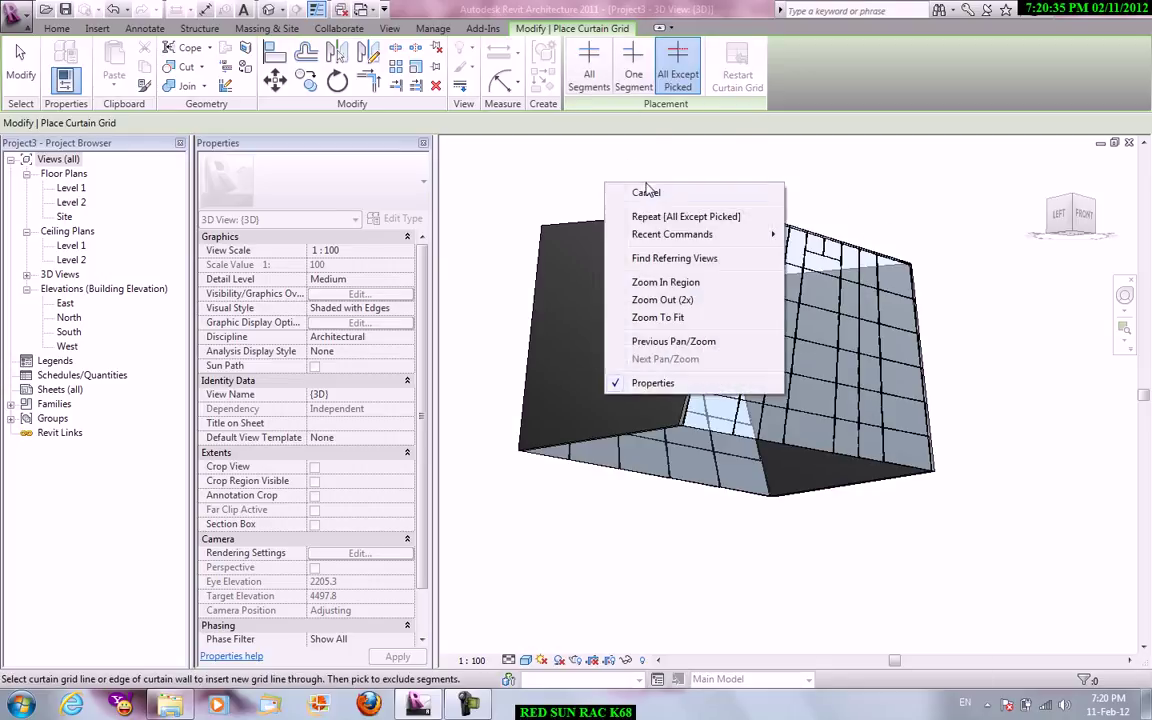
left_click(588, 72)
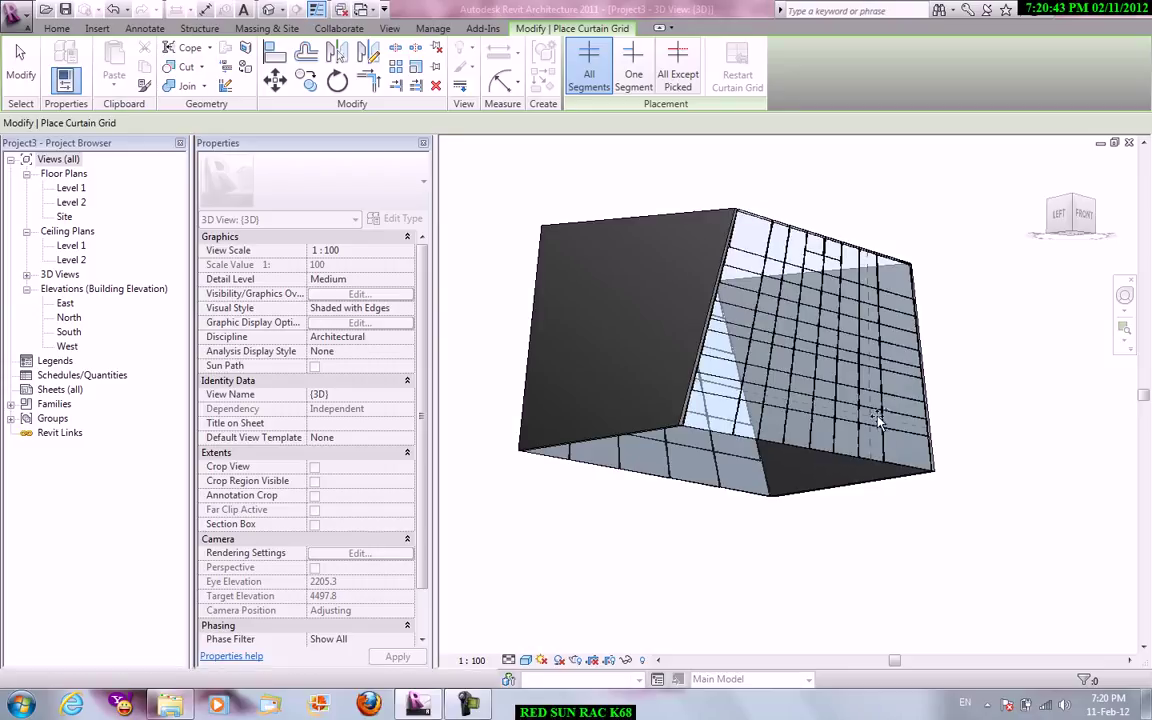
right_click(797, 304)
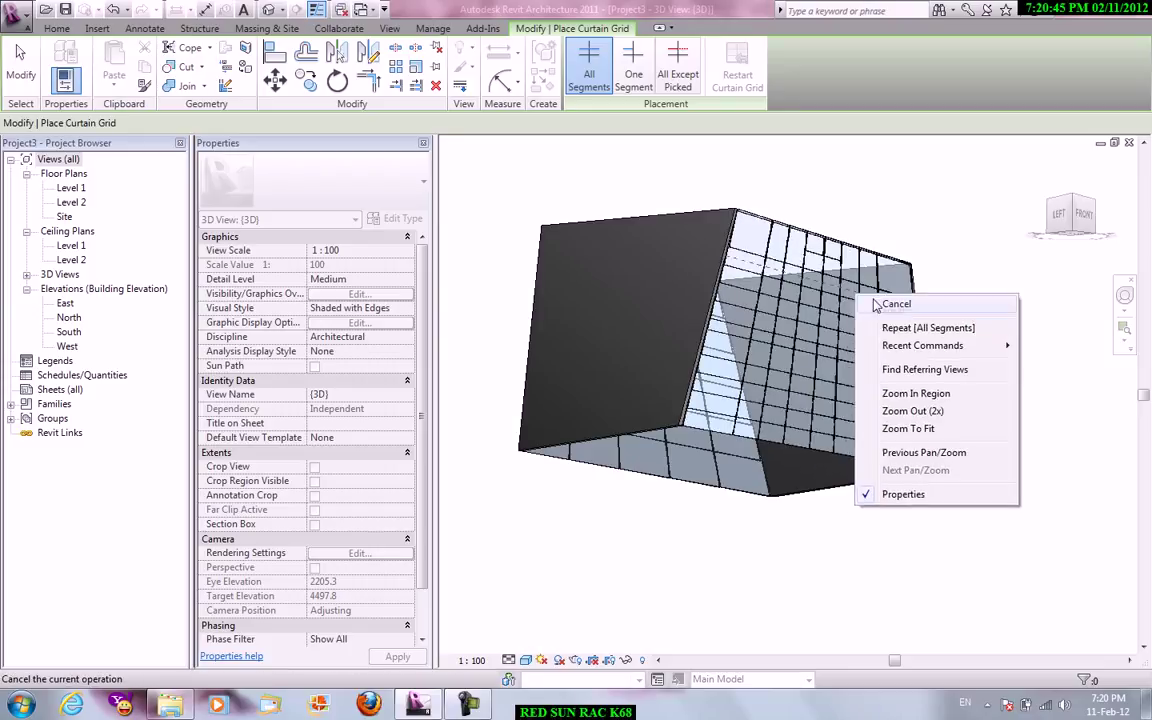
left_click(820, 308)
scroll(875, 308, "up", 2)
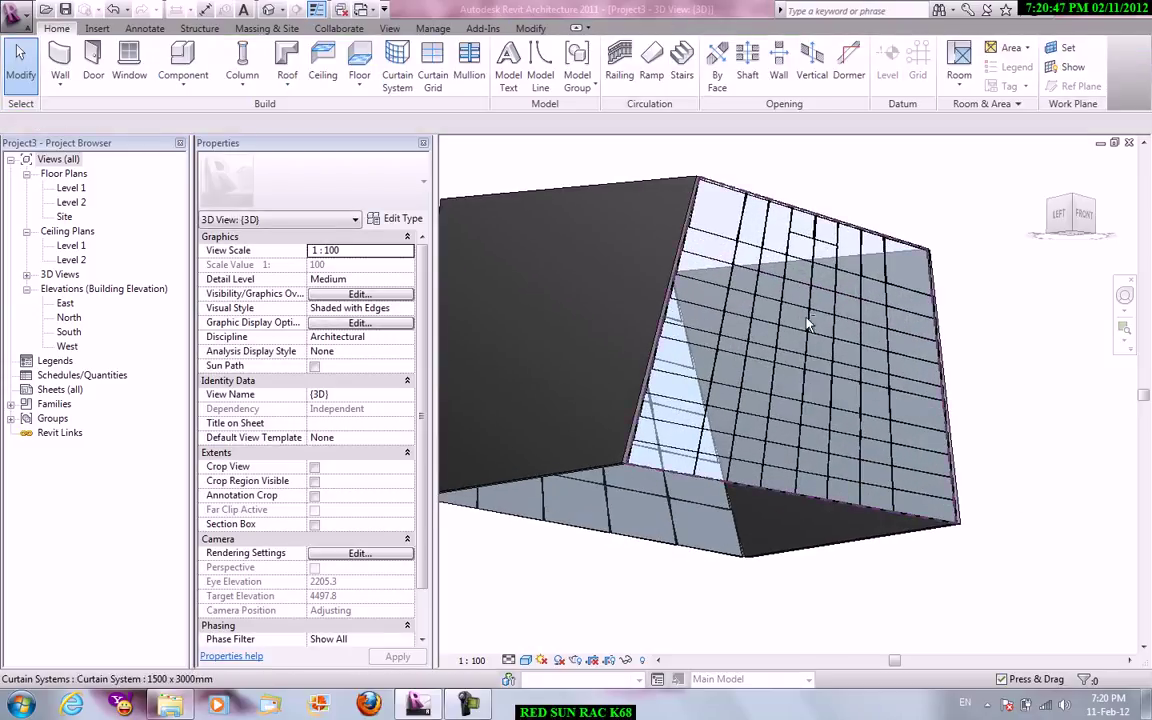
- Place 50 x 150mm rectangular mullions on all grid lines of the curtain system
middle_click_drag(810, 325, 752, 346, "shift")
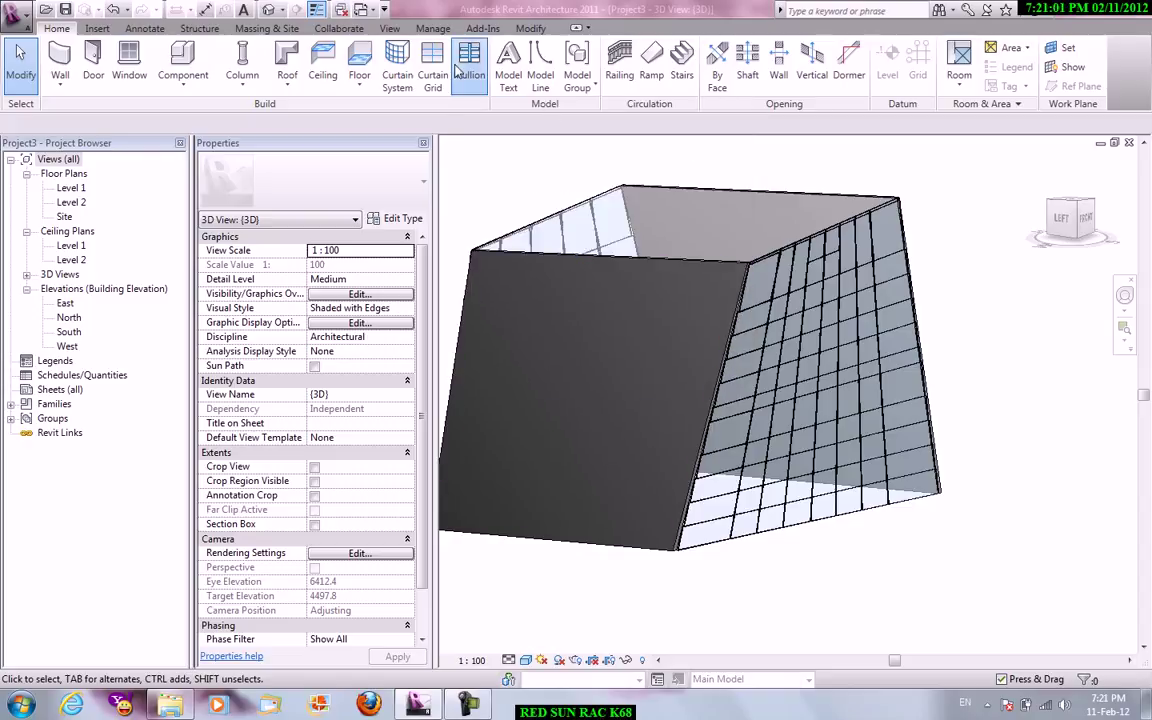
left_click(469, 72)
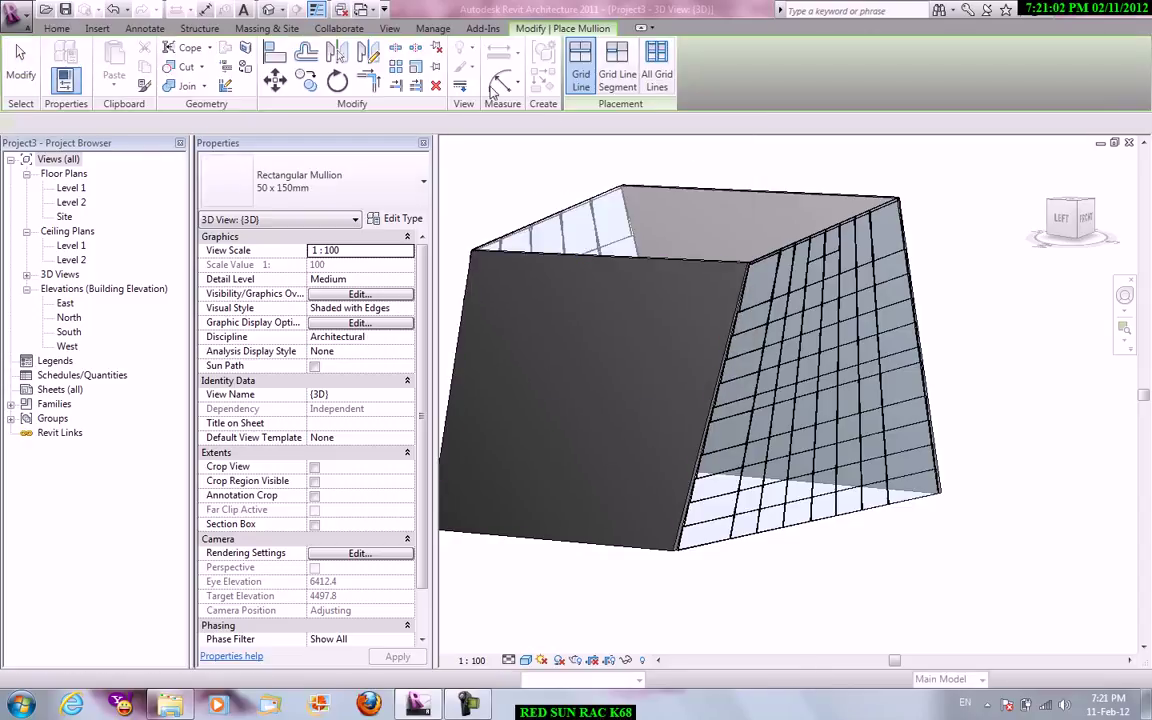
left_click(812, 275)
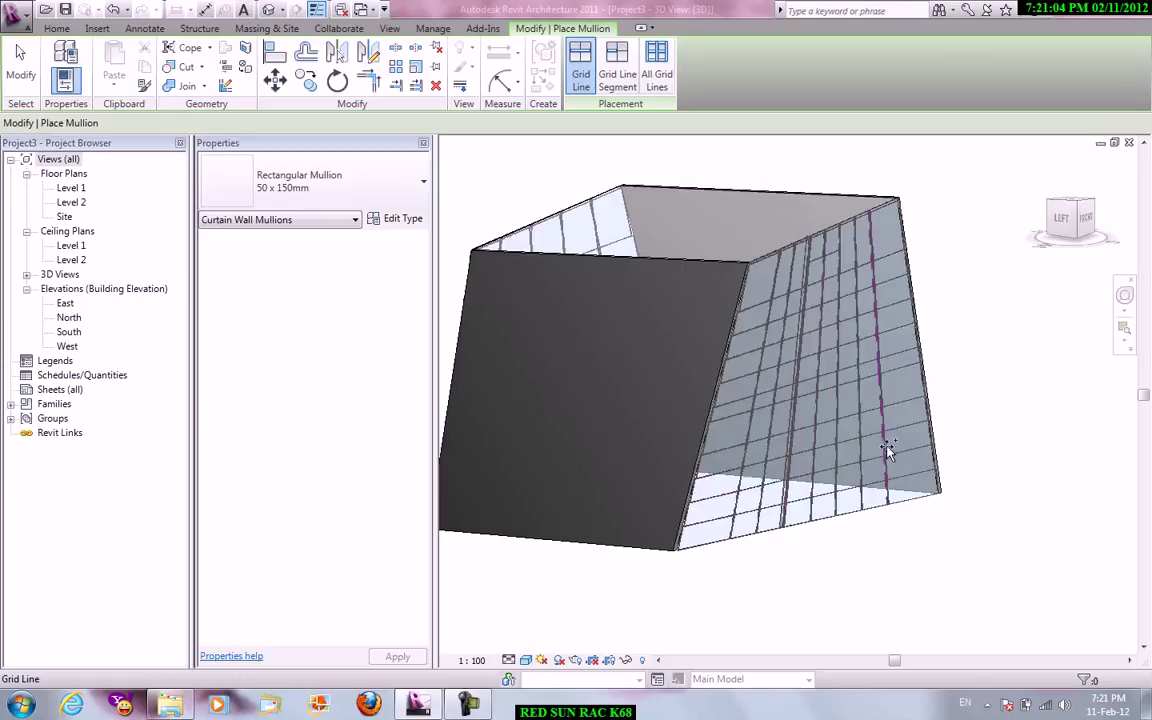
left_click(628, 82)
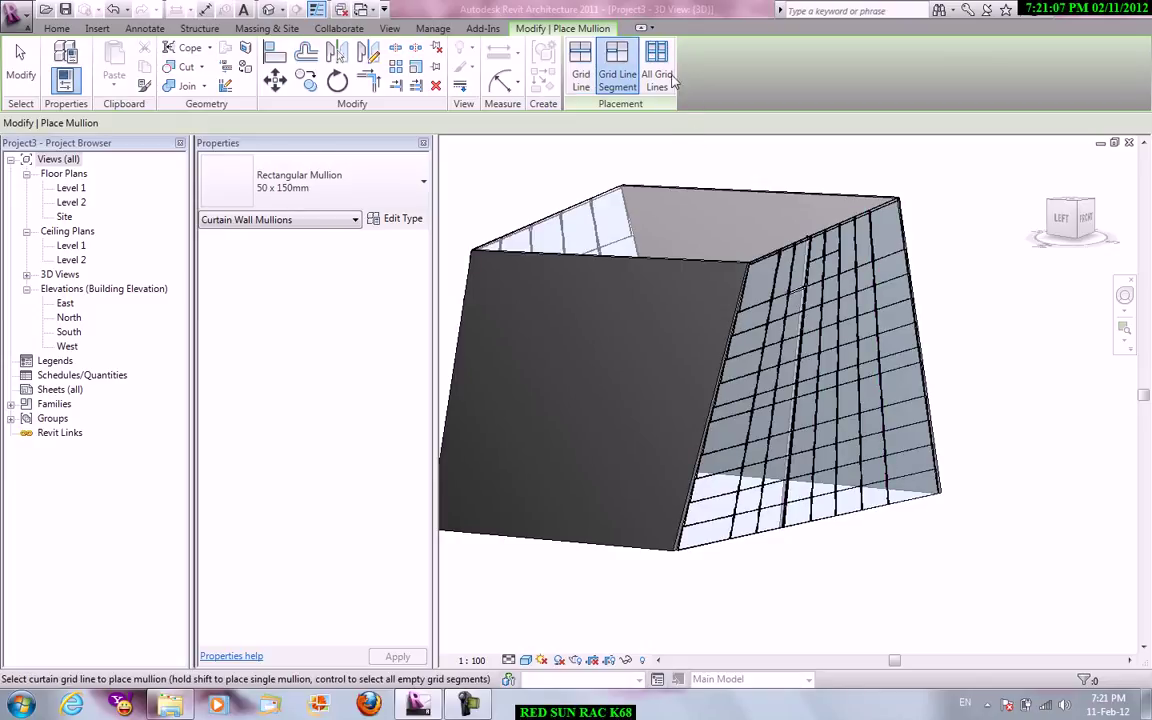
key("ctrl")
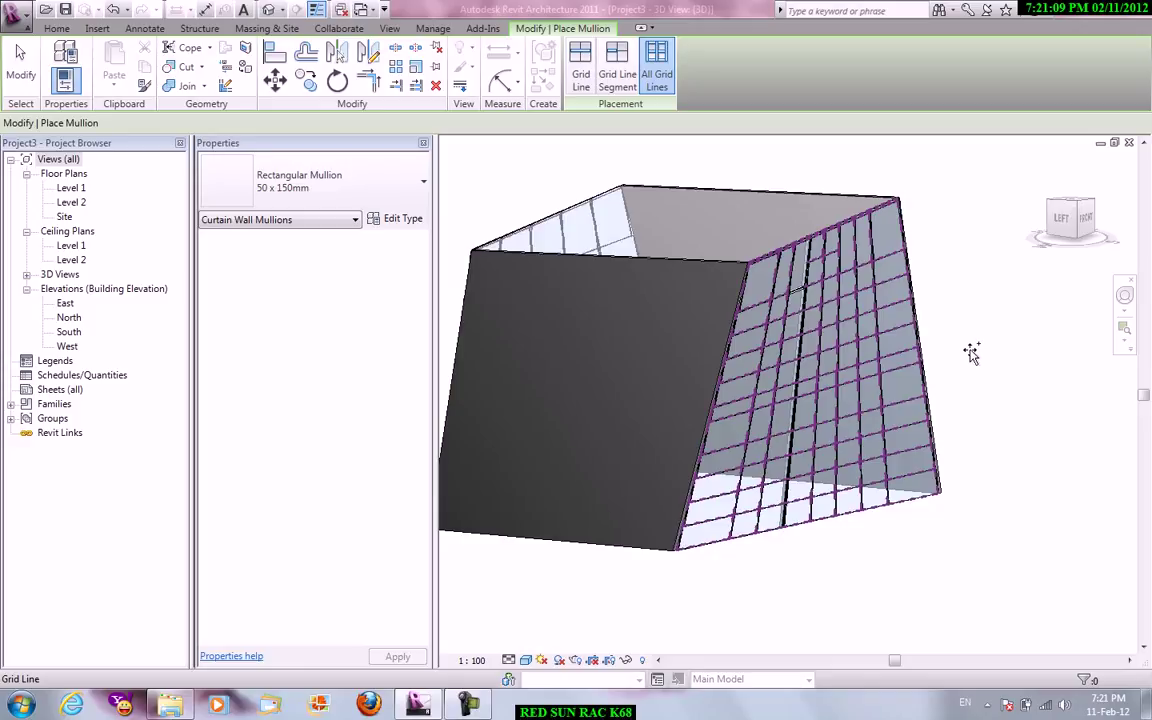
right_click(770, 196)
left_click(800, 211)
- Zoom and orbit to inspect the mullions from below and from above
scroll(800, 220, "up", 3)
scroll(850, 230, "up", 2)
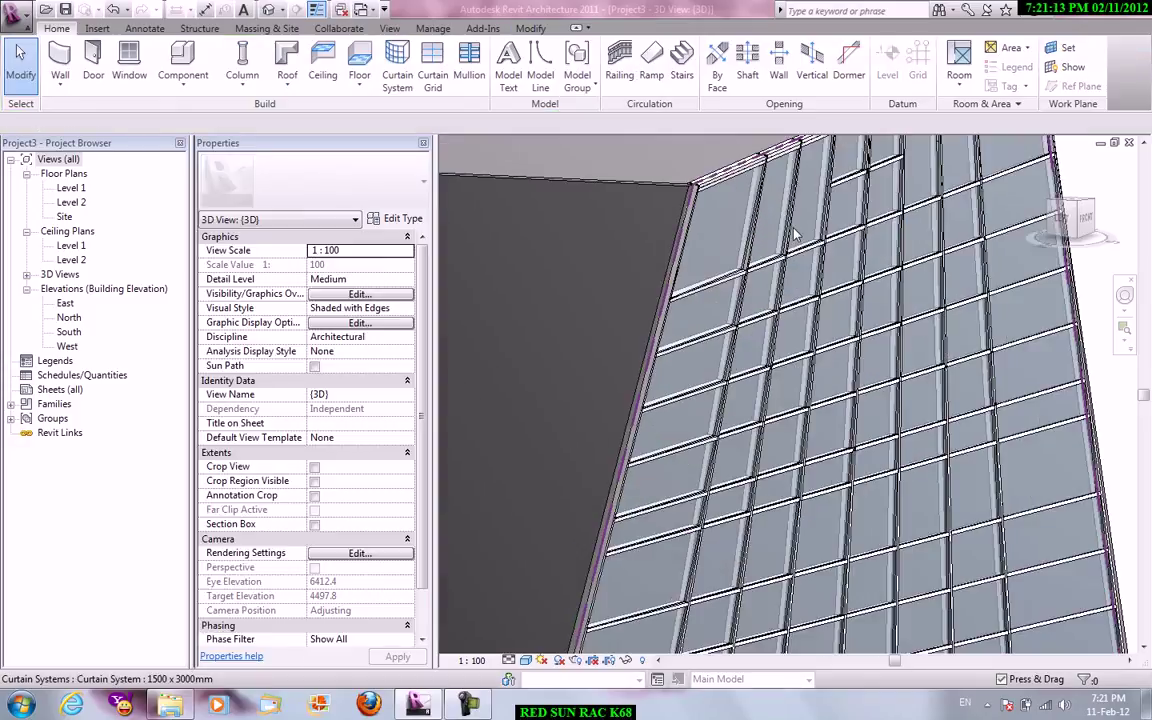
scroll(840, 210, "down", 2)
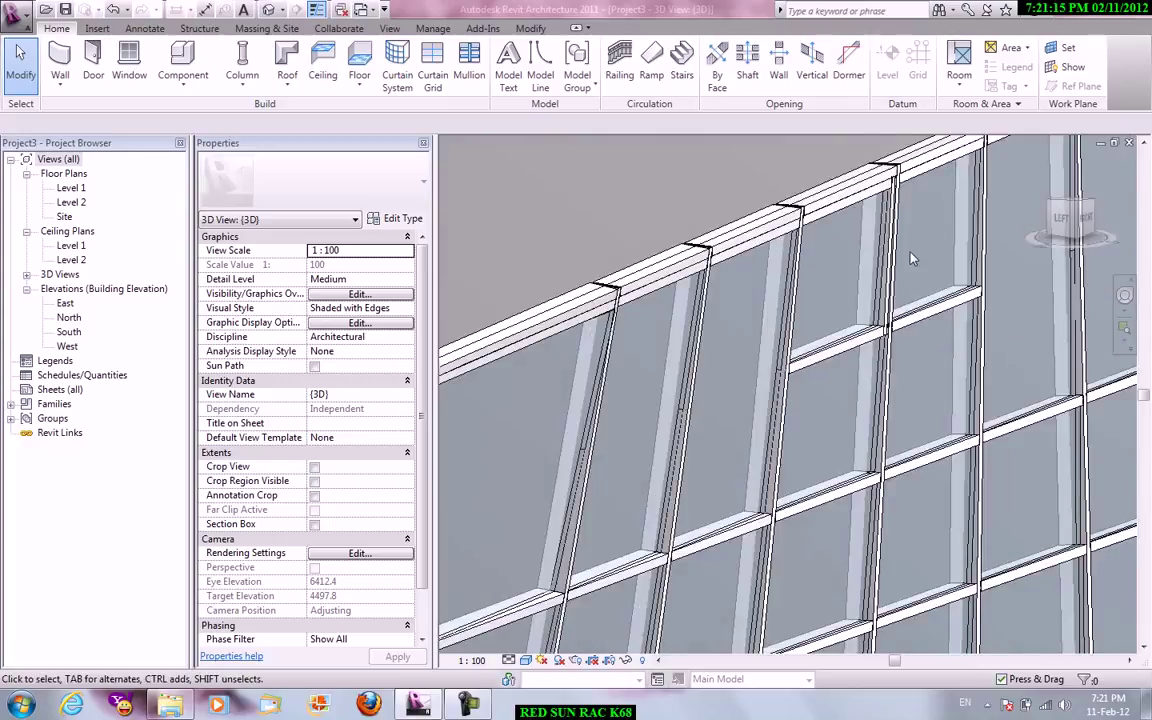
scroll(780, 290, "down", 3)
mouse_move(945, 470)
middle_mouse_down("shift")
mouse_move(800, 300)
mouse_move(860, 420)
middle_mouse_up("shift")
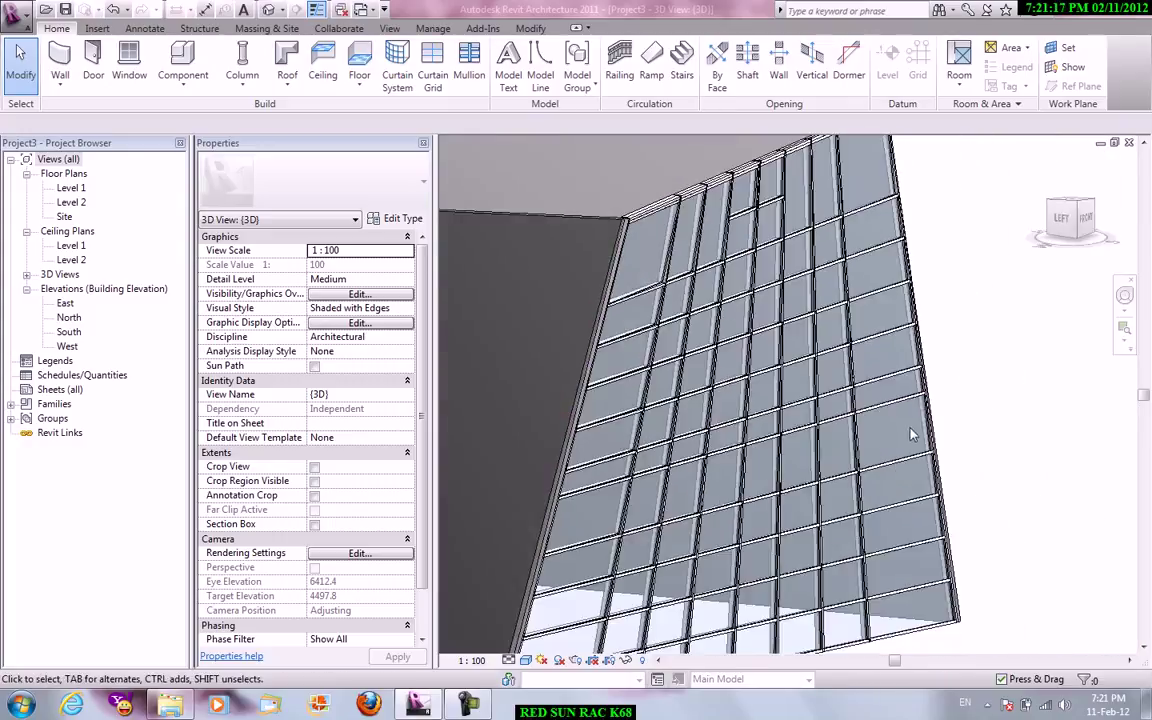
scroll(868, 412, "down", 1)
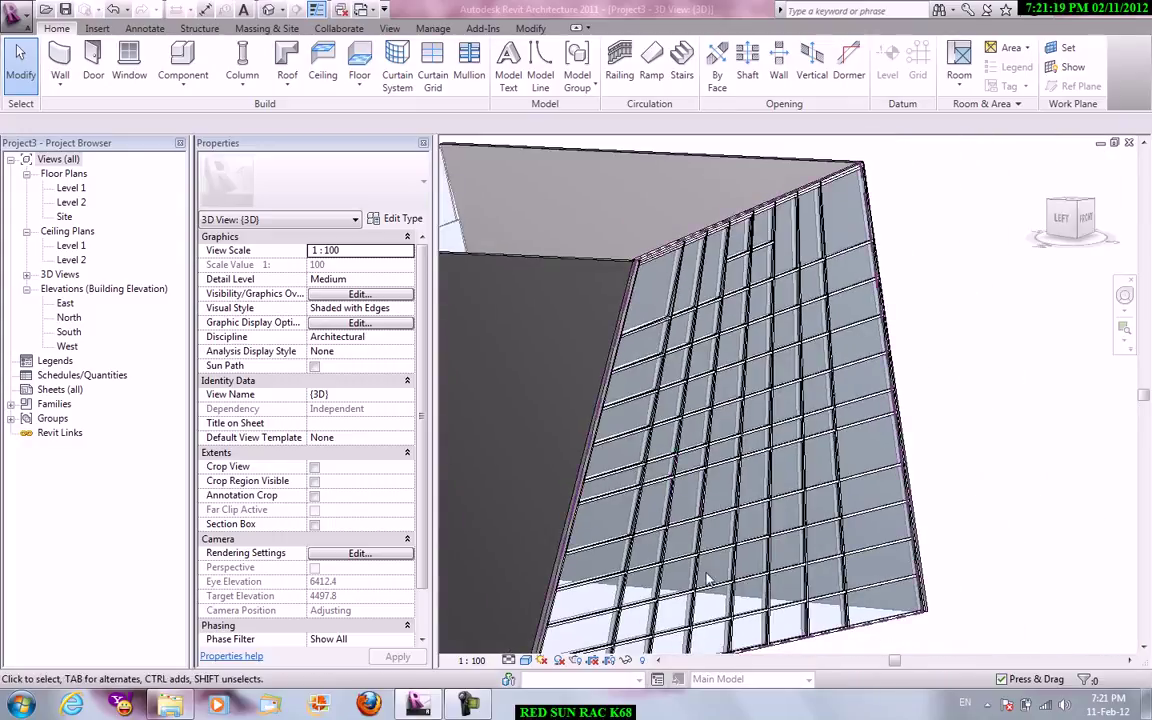
mouse_move(868, 412)
middle_mouse_down("shift")
mouse_move(838, 553)
mouse_move(884, 555)
middle_mouse_up("shift")
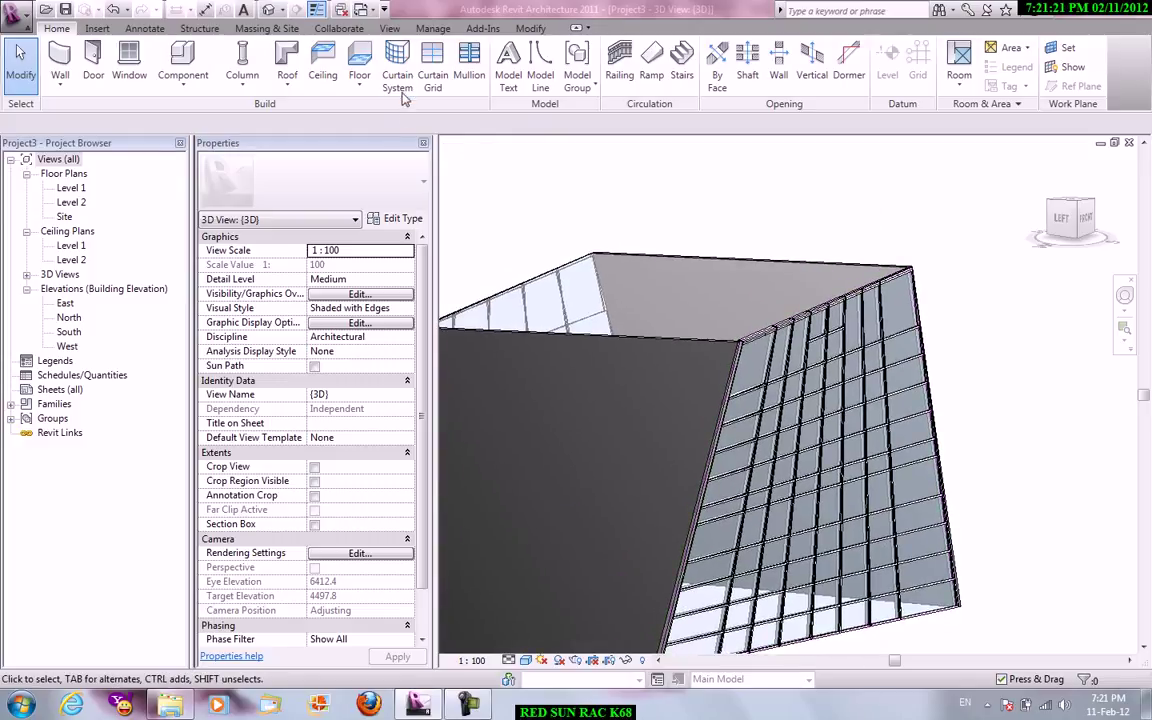
- Start the Wall tool, browse the wall types, then cancel it without placing a wall
left_click(60, 82)
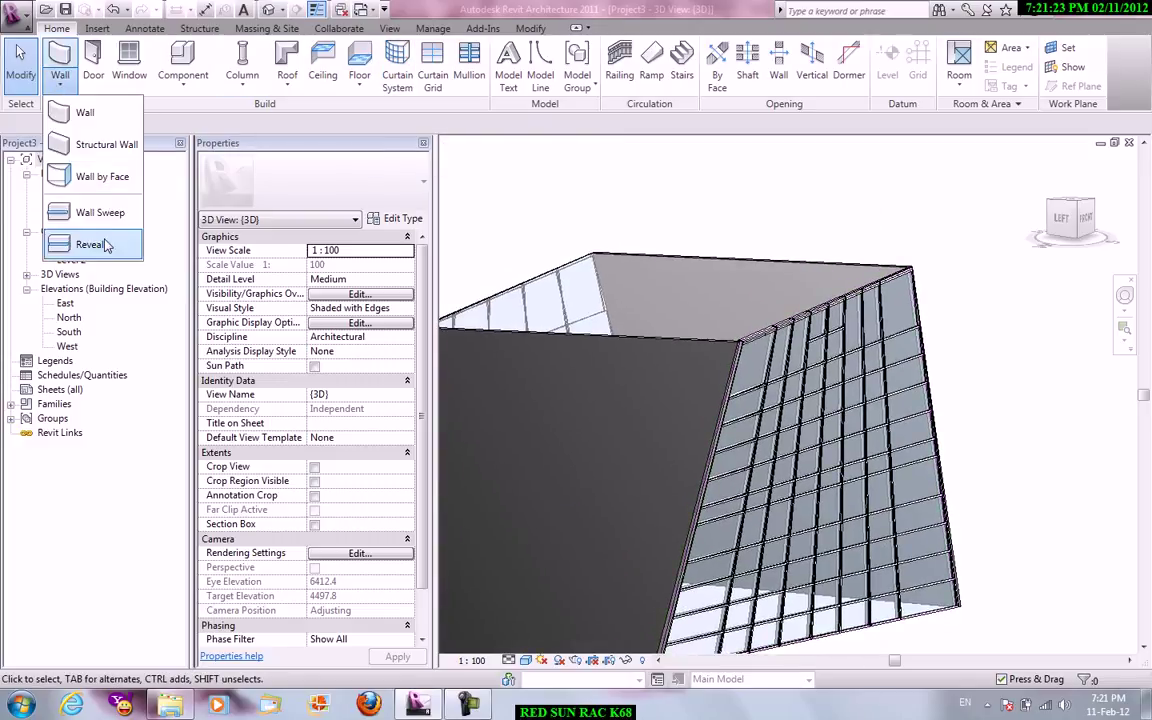
left_click(84, 114)
left_click(345, 175)
scroll(380, 480, "down", 3)
scroll(309, 475, "down", 2)
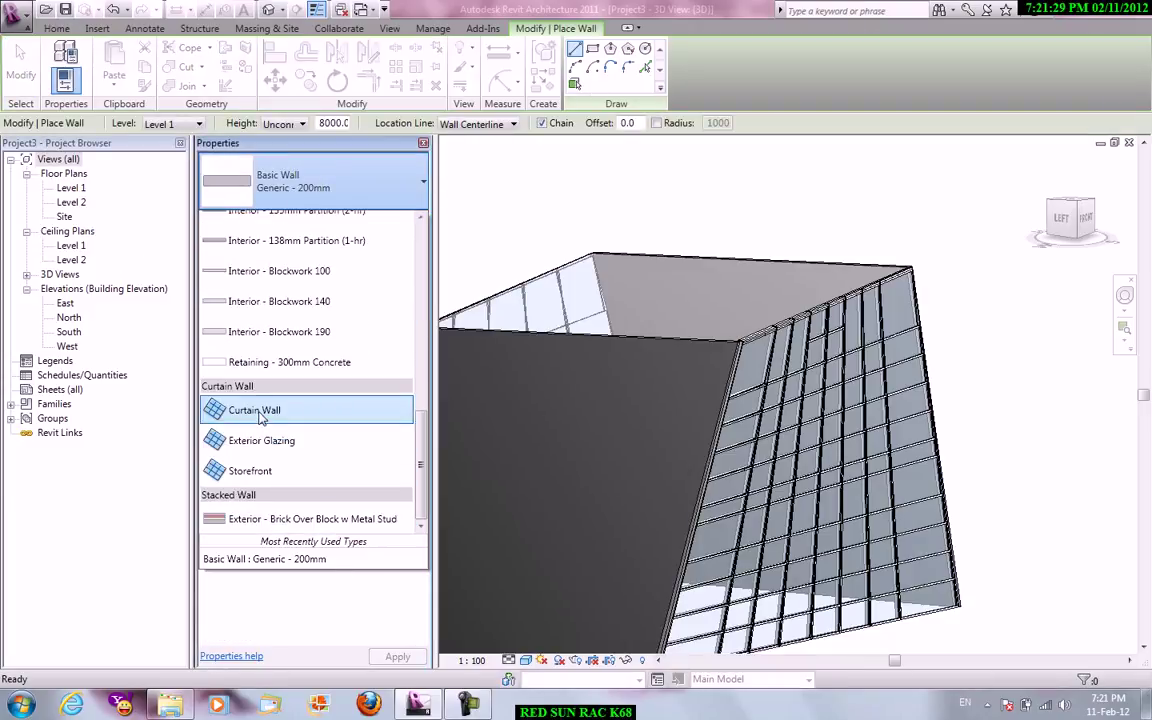
right_click(642, 197)
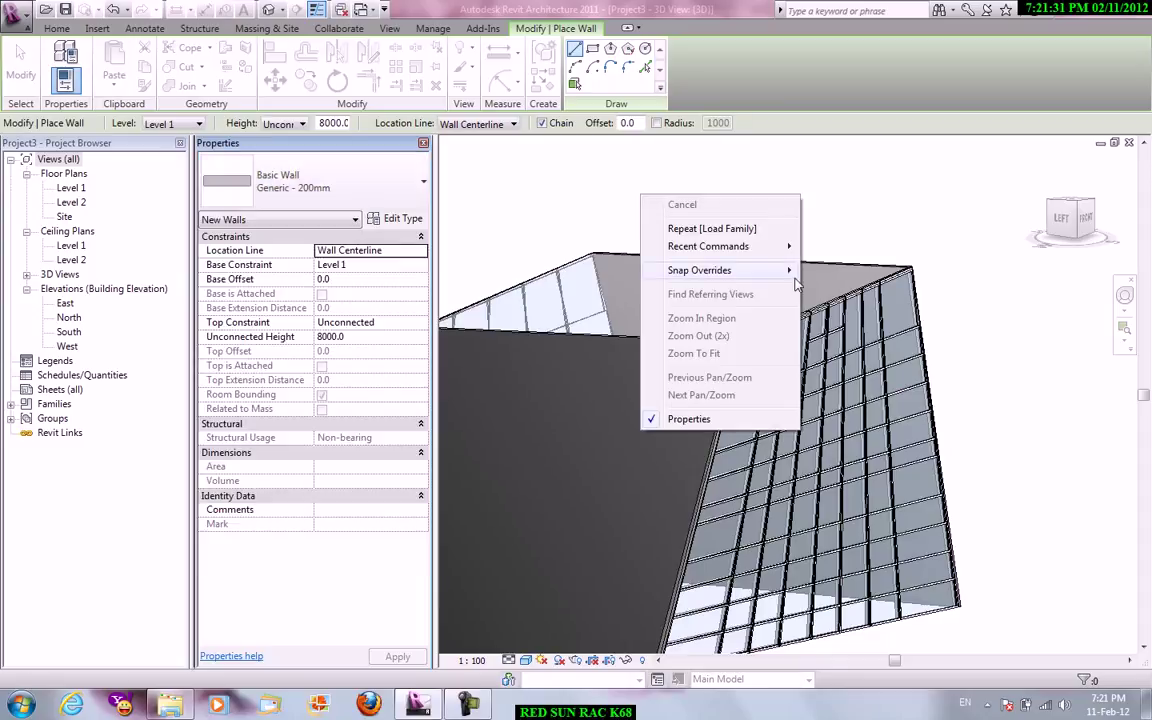
left_click(627, 190)
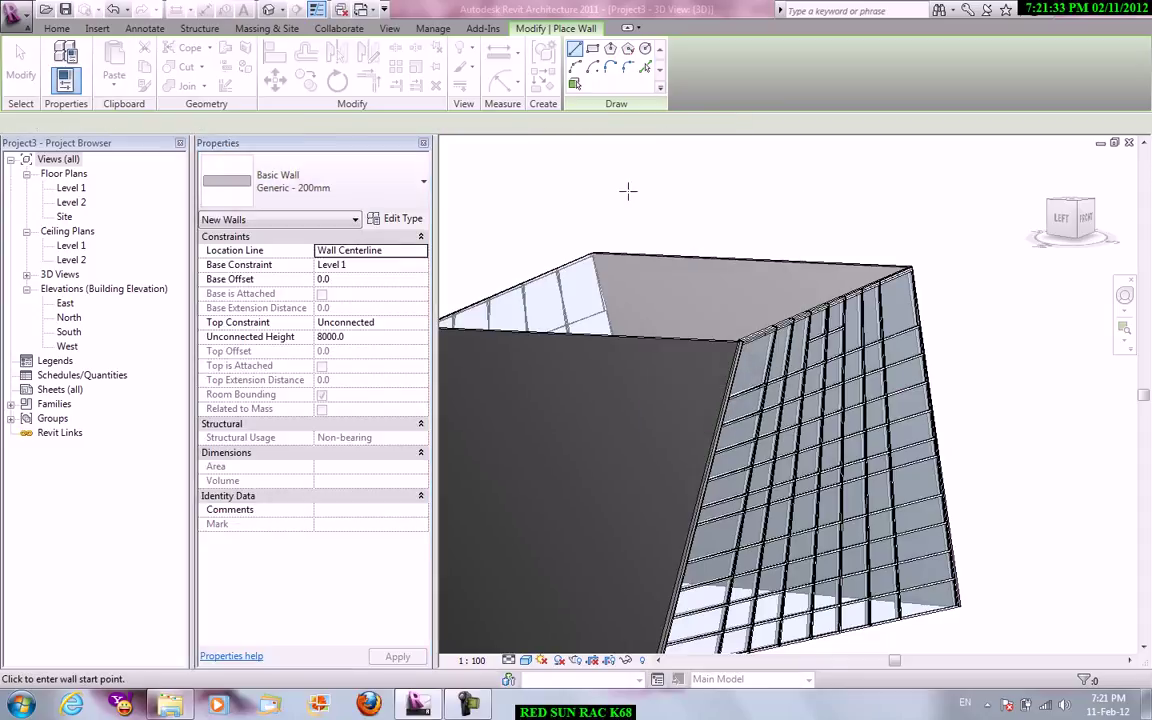
middle_click_drag(725, 252, 803, 218, "shift")
right_click(717, 189)
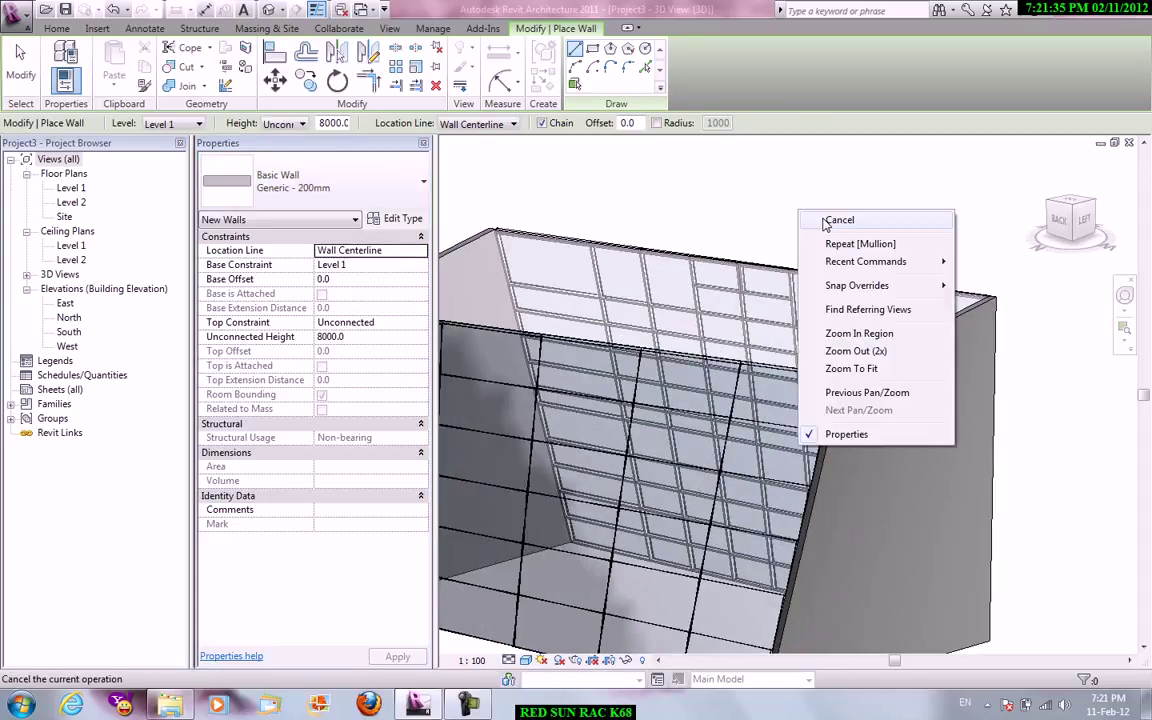
left_click(740, 196)
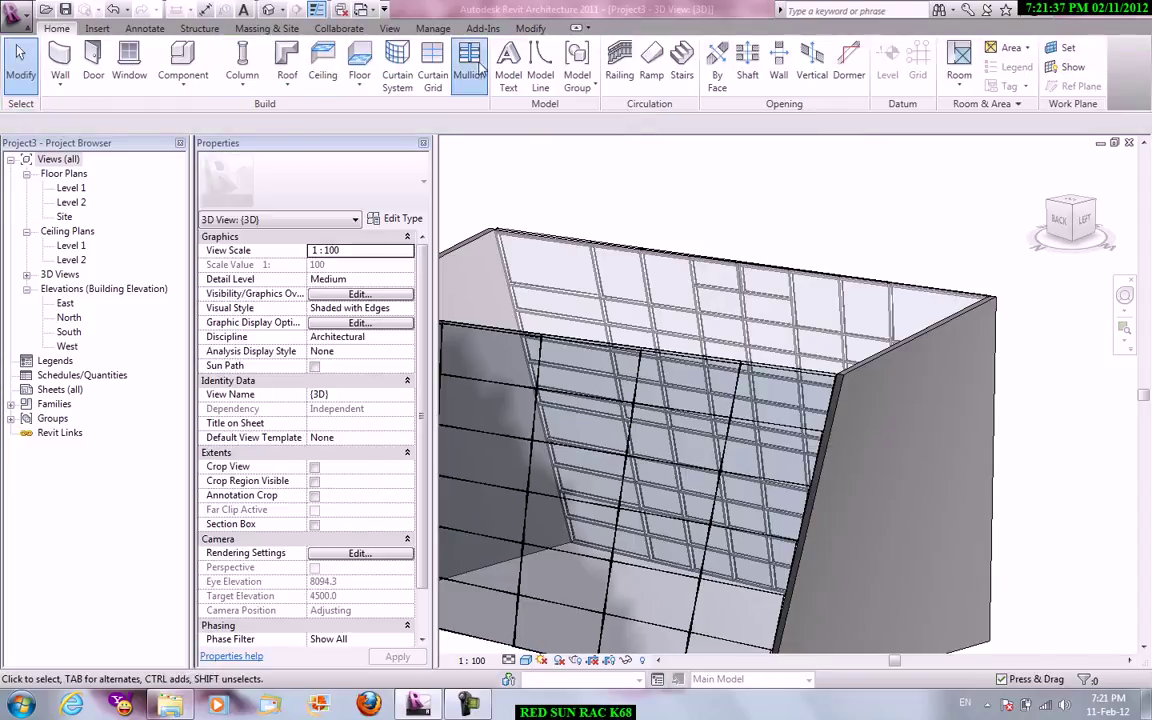
- Add mullions on All Grid Lines of the front curtain system, then orbit to view it
left_click(480, 70)
left_click(656, 75)
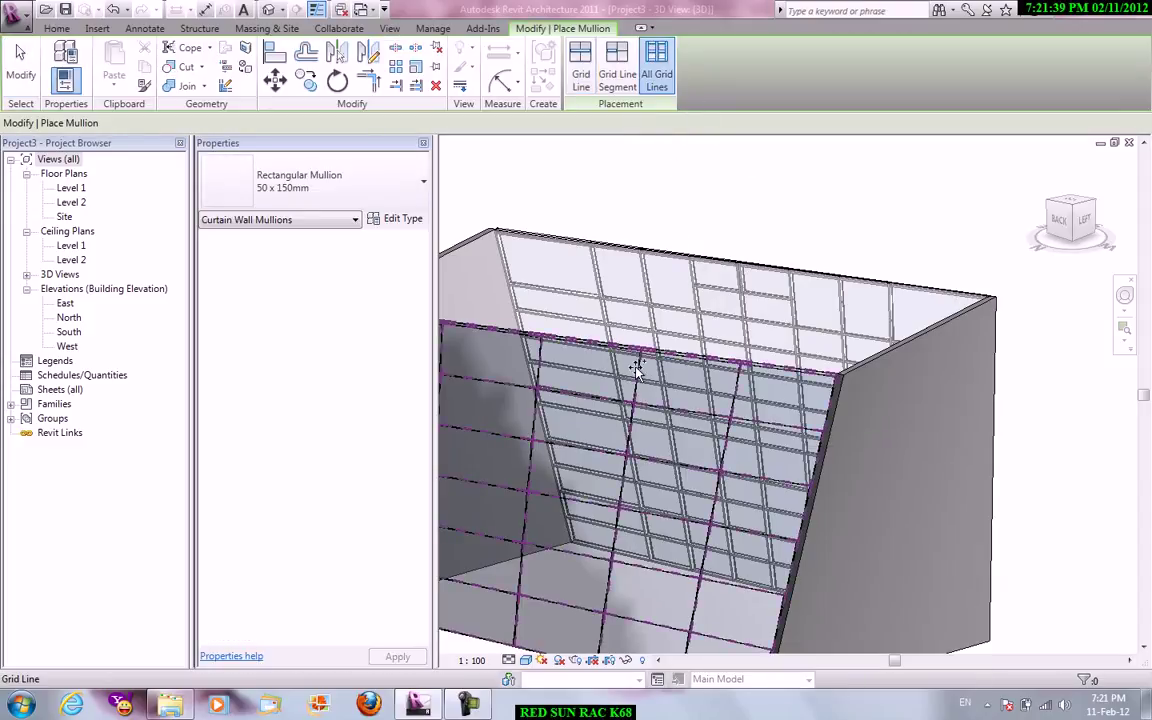
left_click(676, 378)
right_click(787, 214)
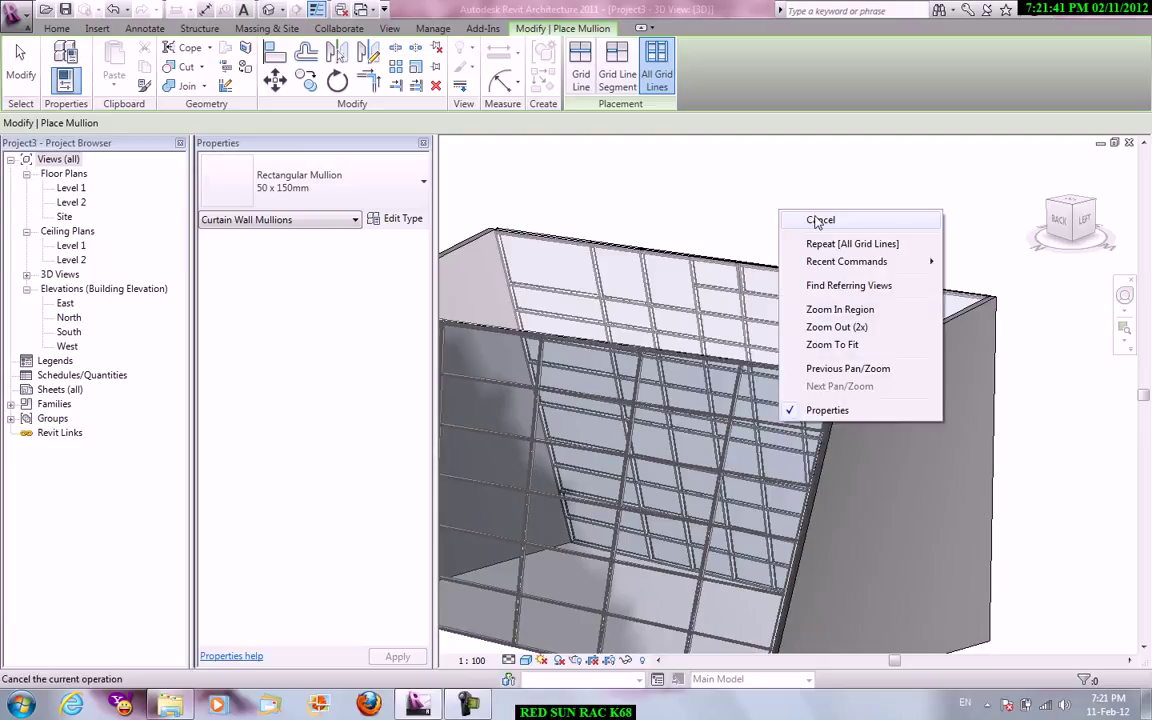
left_click(805, 217)
right_click(790, 212)
left_click(810, 216)
scroll(632, 475, "up", 2)
mouse_move(632, 475)
middle_mouse_down("shift")
mouse_move(991, 378)
mouse_move(1010, 350)
mouse_move(977, 445)
mouse_move(941, 451)
mouse_move(985, 419)
mouse_move(735, 331)
middle_mouse_up("shift")
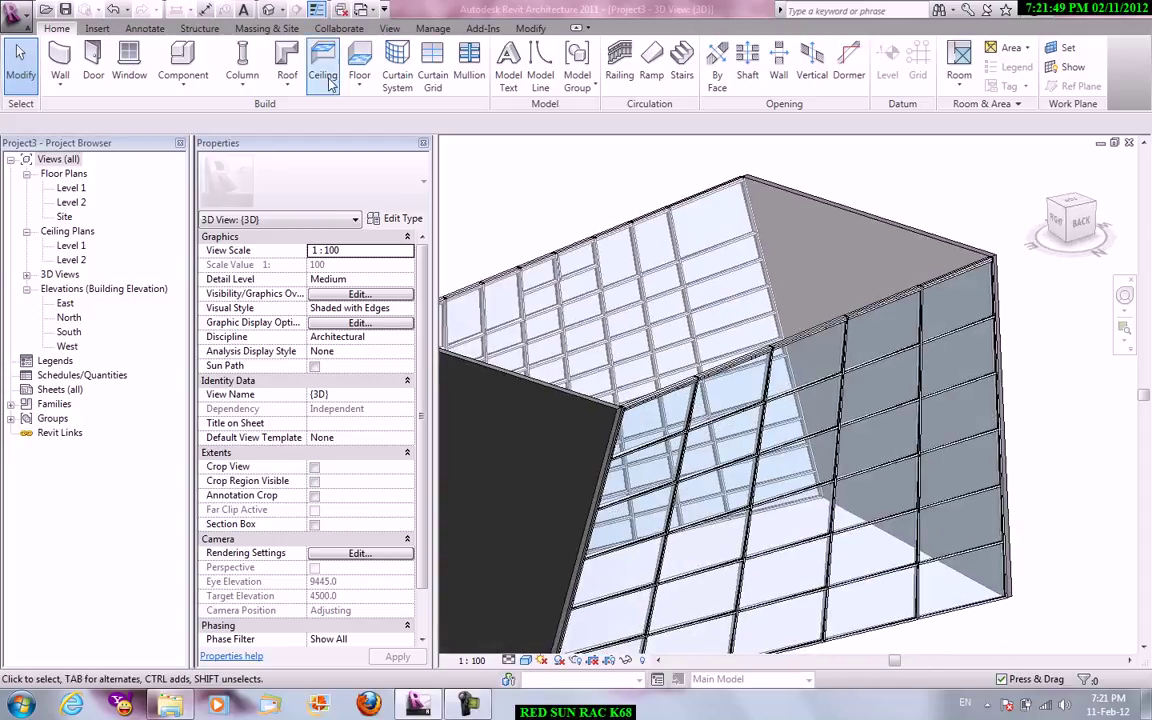
- Open the Massing & Site tab, cancel any active command, and zoom to show the whole tower
left_click(266, 28)
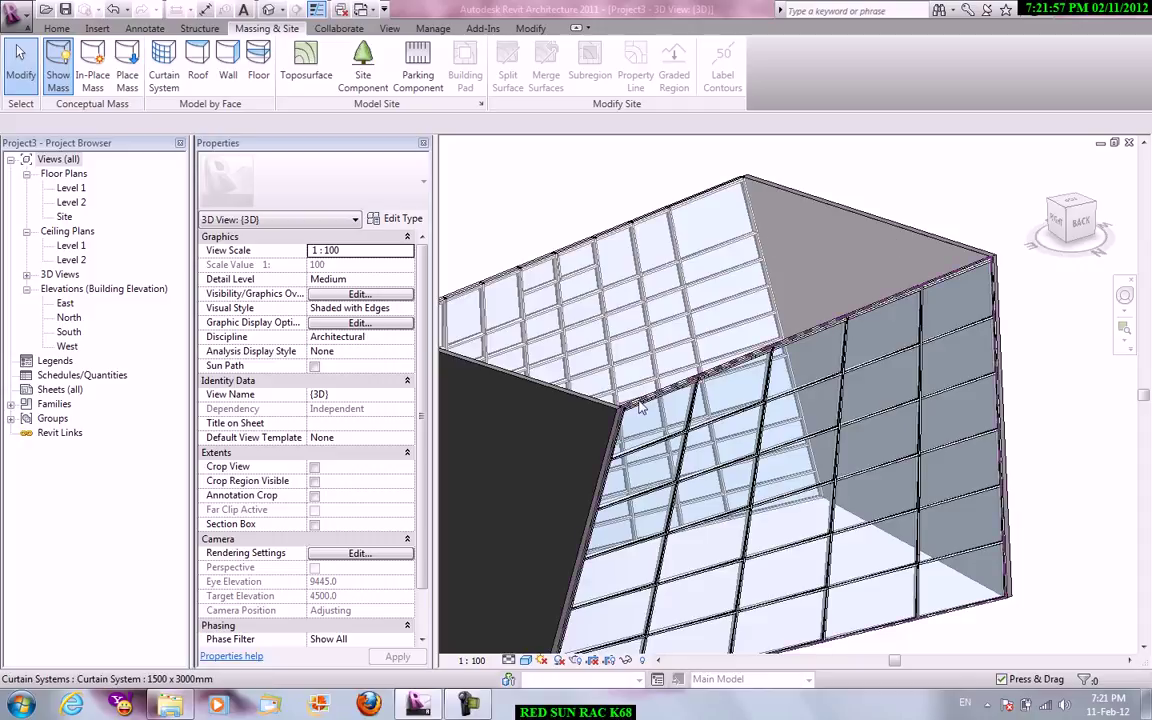
right_click(910, 197)
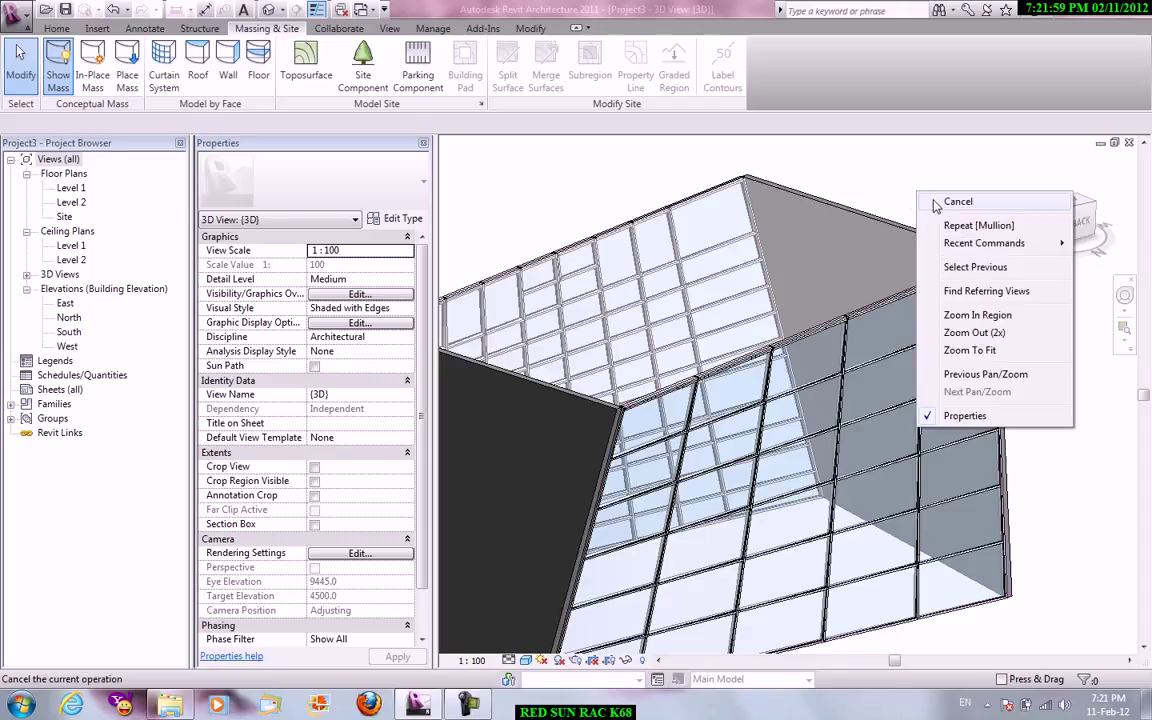
left_click(935, 200)
scroll(860, 290, "down", 2)
scroll(851, 312, "down", 1)
scroll(760, 322, "up", 1)
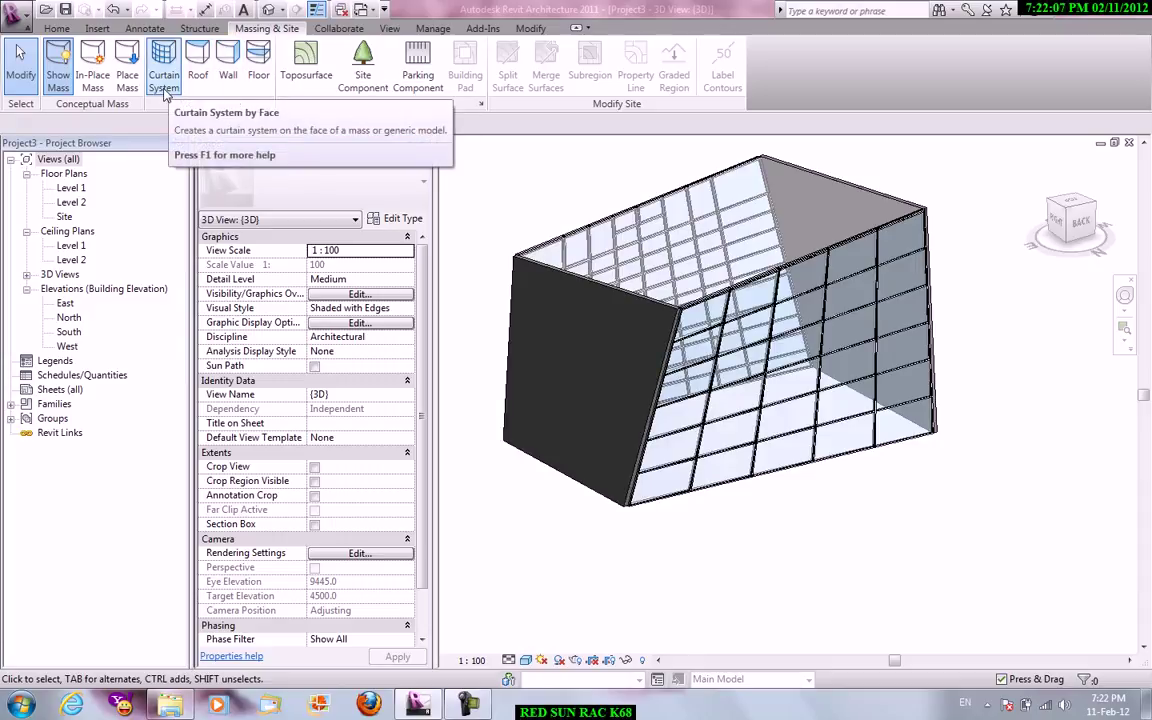
- Open the South elevation and extend the level lines left past the mass
double_click(70, 334)
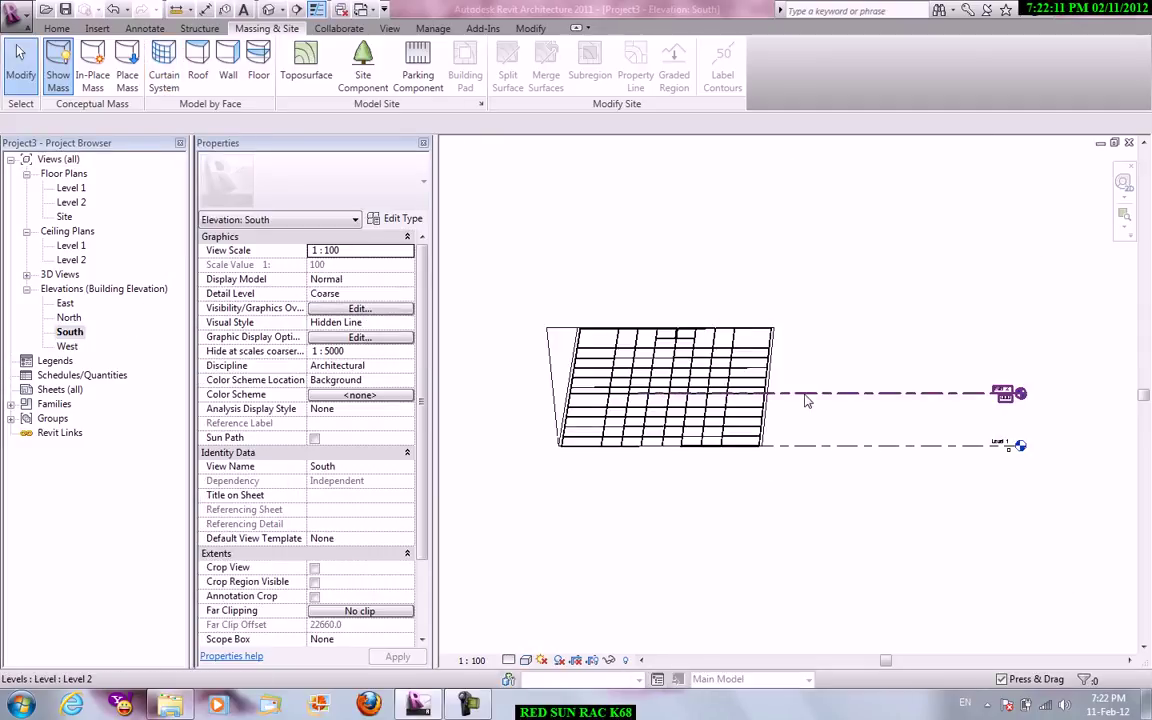
left_click(805, 395)
left_click_drag(710, 392, 489, 392)
left_click(665, 280)
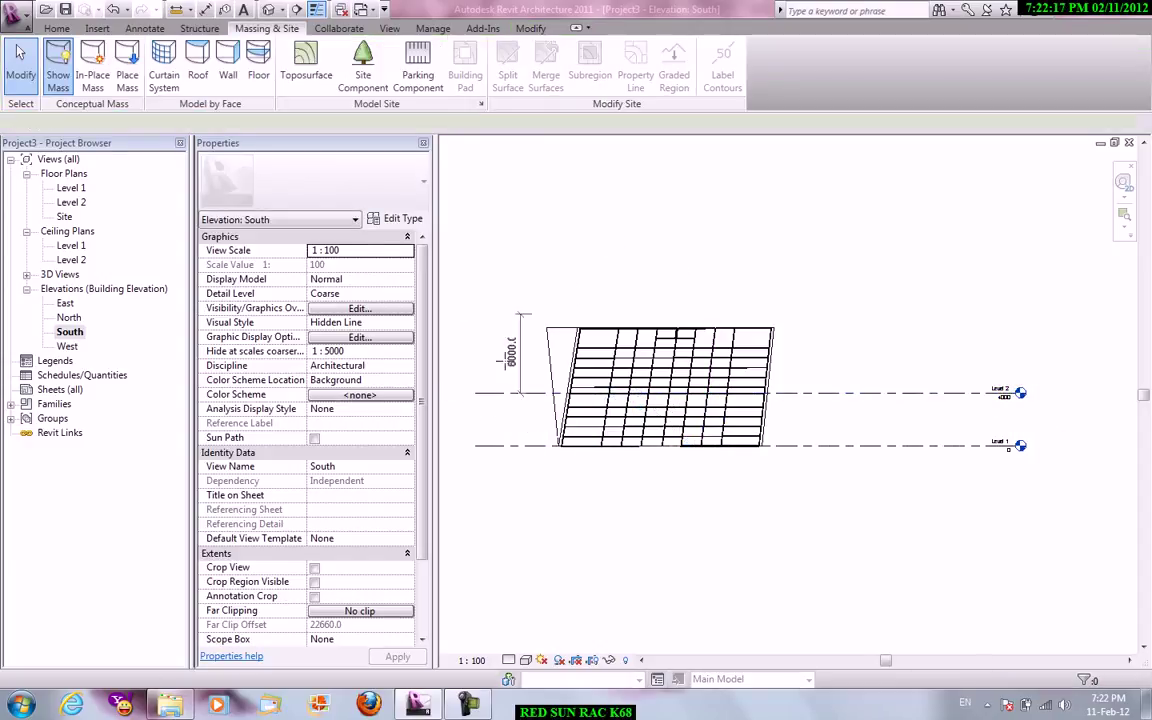
- Use the Level tool (LL) to place Level 3 and Level 4 above Level 2
key("l")
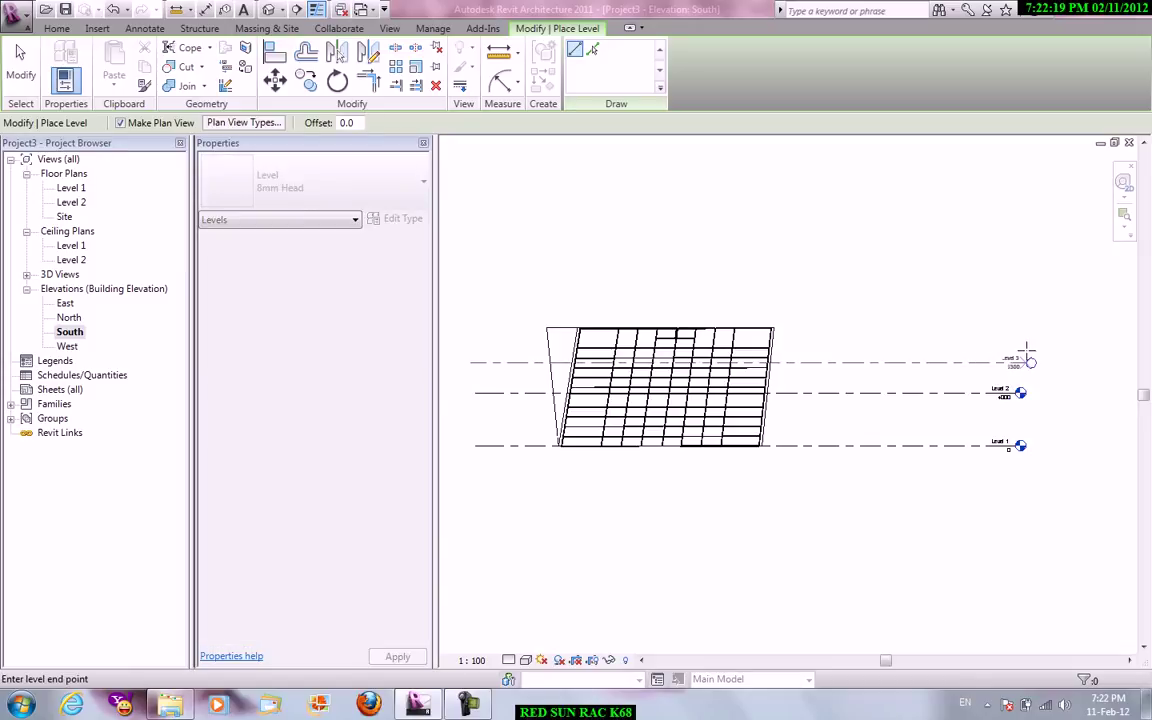
left_click(1015, 362)
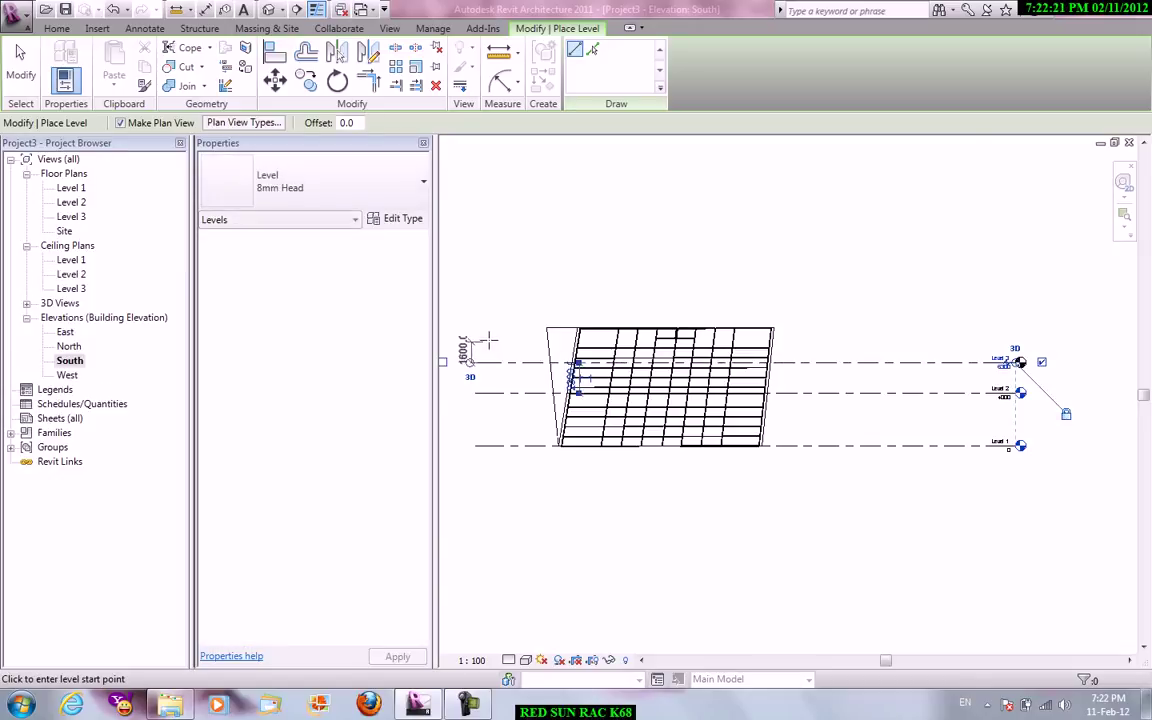
left_click(470, 335)
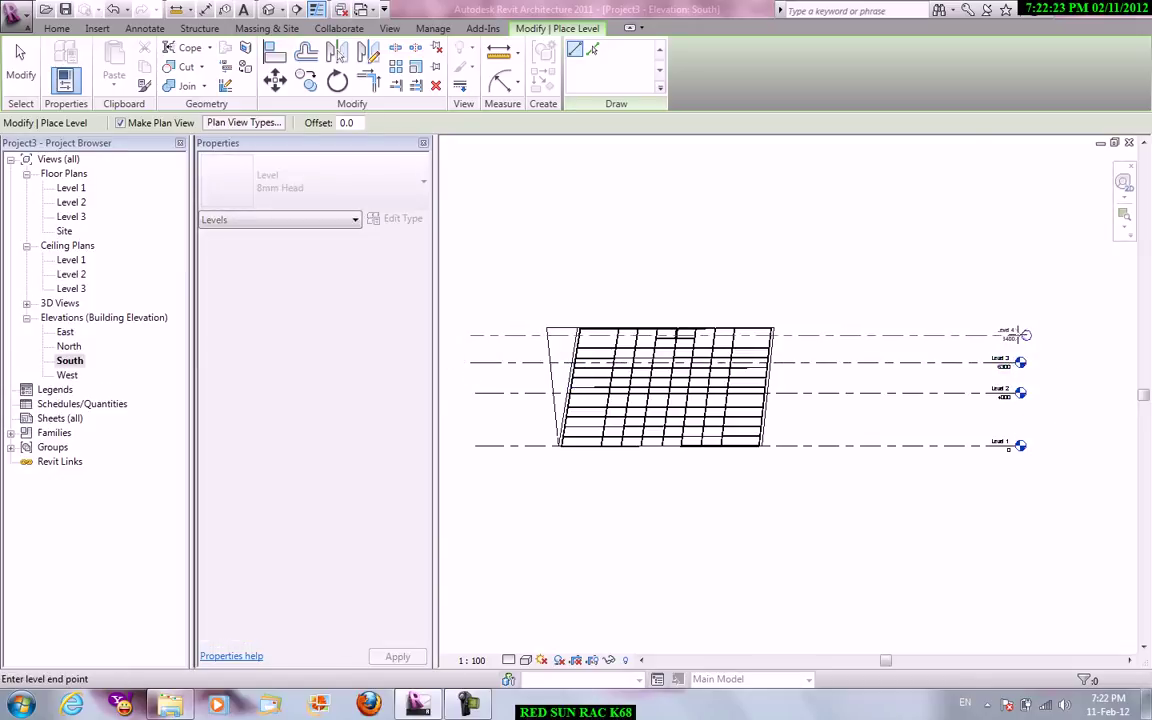
left_click(1020, 335)
right_click(916, 278)
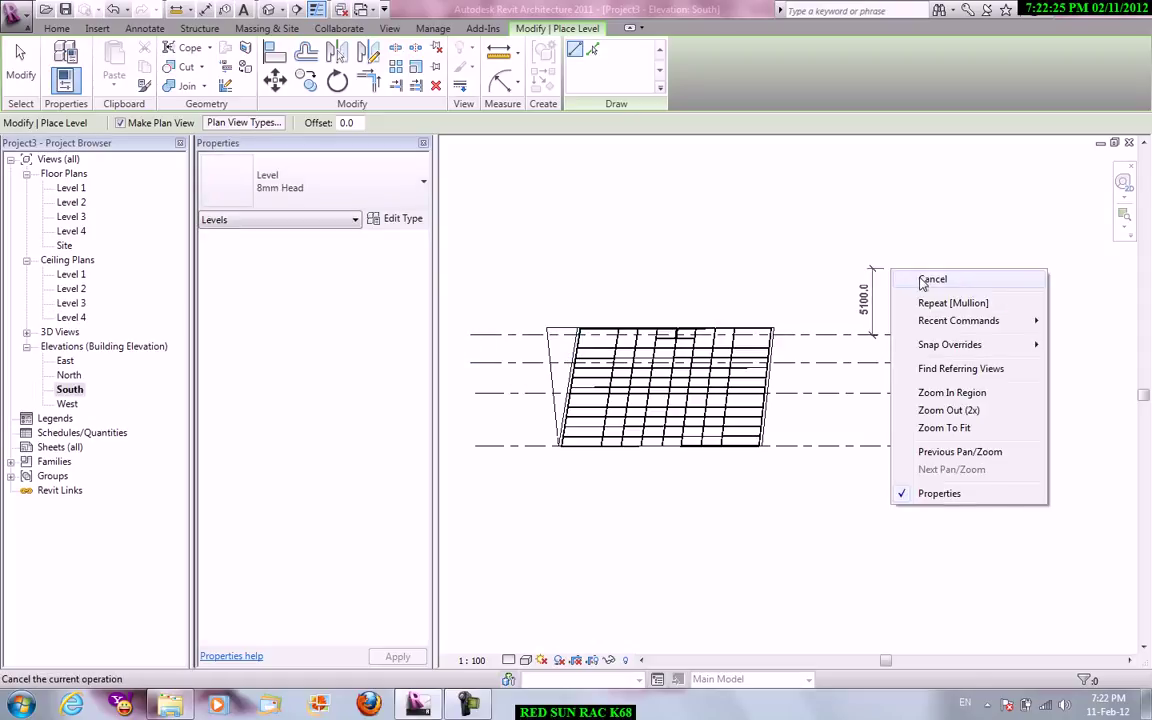
left_click(935, 288)
left_click(389, 28)
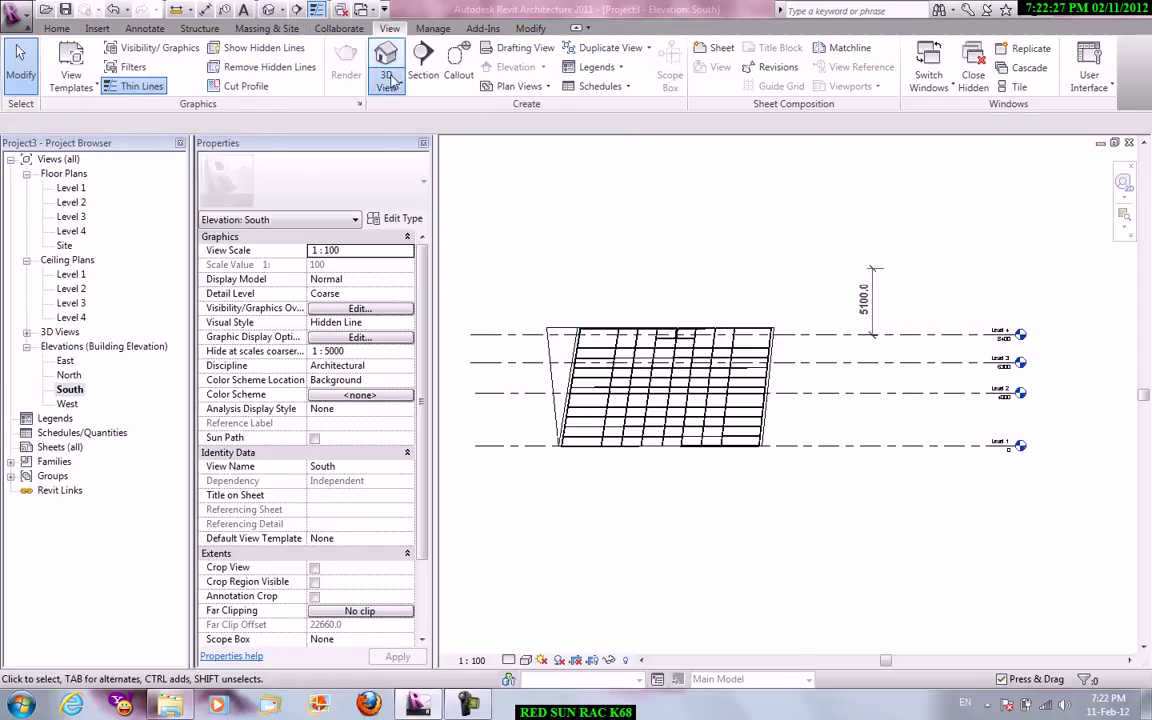
- Filter a window selection down to the tower mass and add mass floors at Levels 1, 2 and 3
left_click(387, 70)
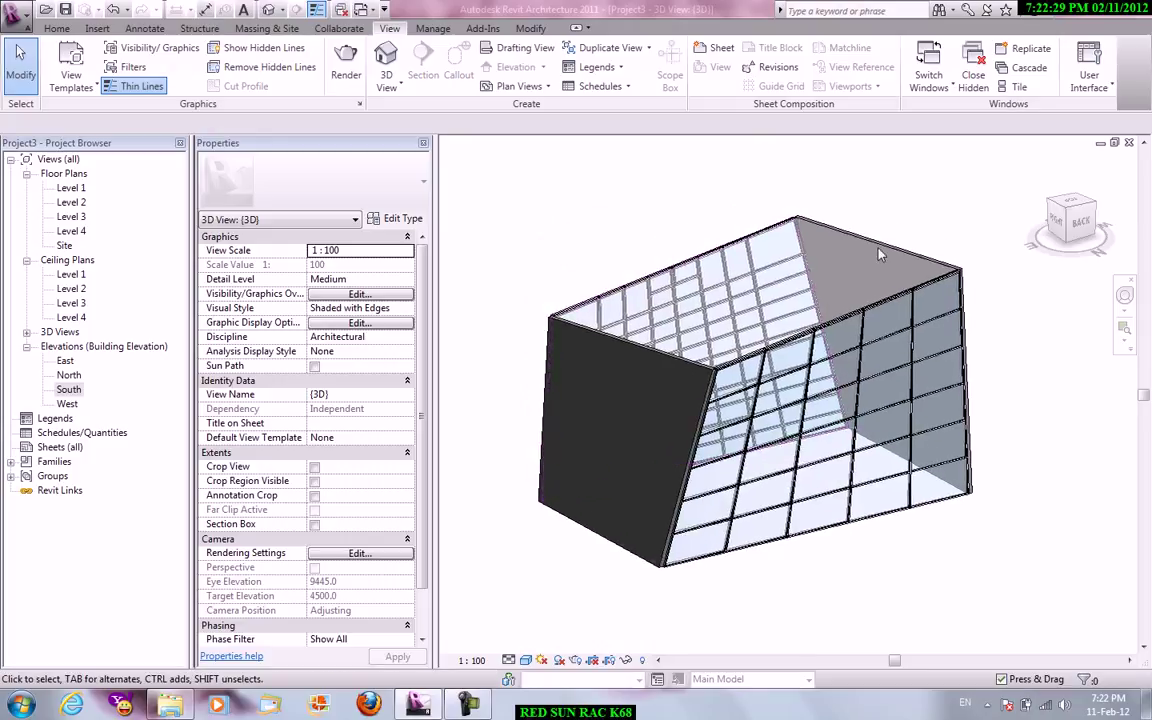
right_click(824, 170)
left_click(840, 173)
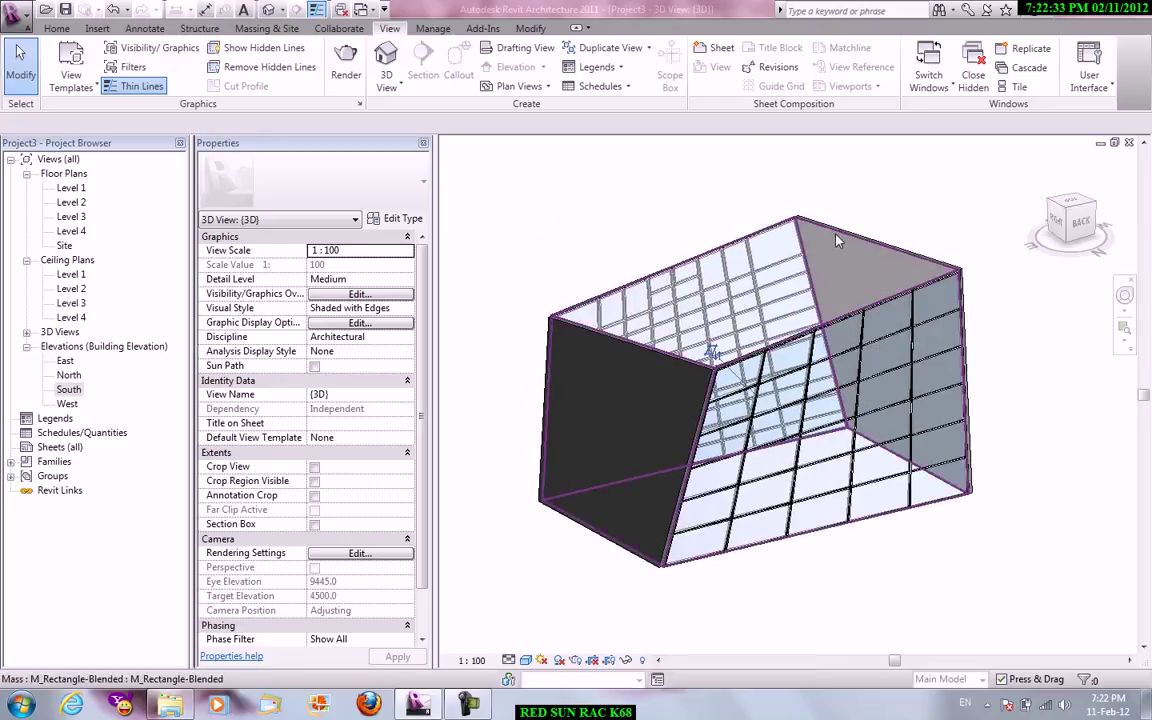
left_click(838, 238)
middle_click_drag(838, 238, 636, 428, "shift")
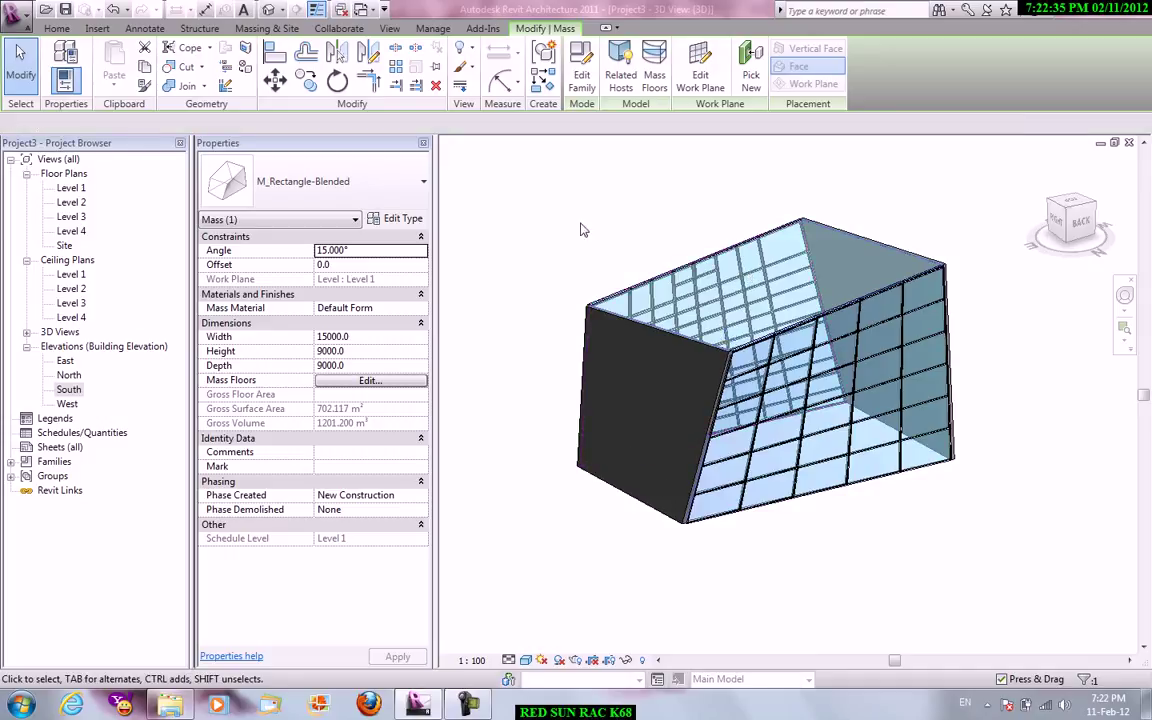
left_click_drag(540, 185, 1049, 550)
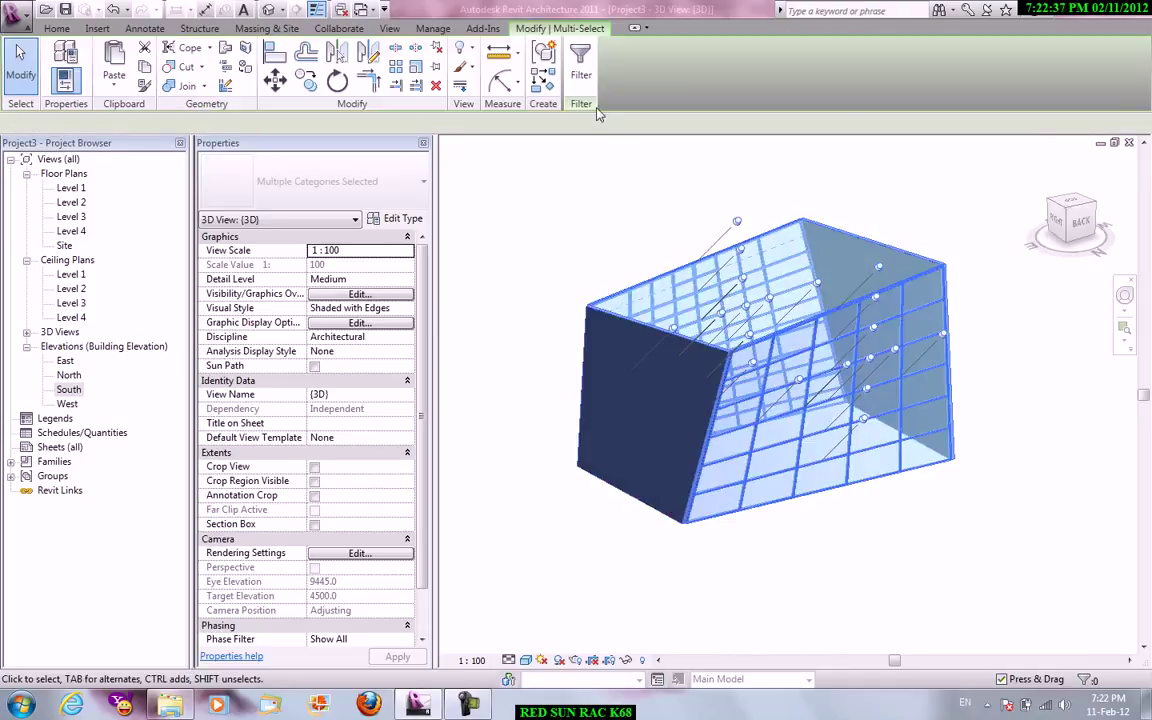
left_click(581, 70)
left_click(677, 274)
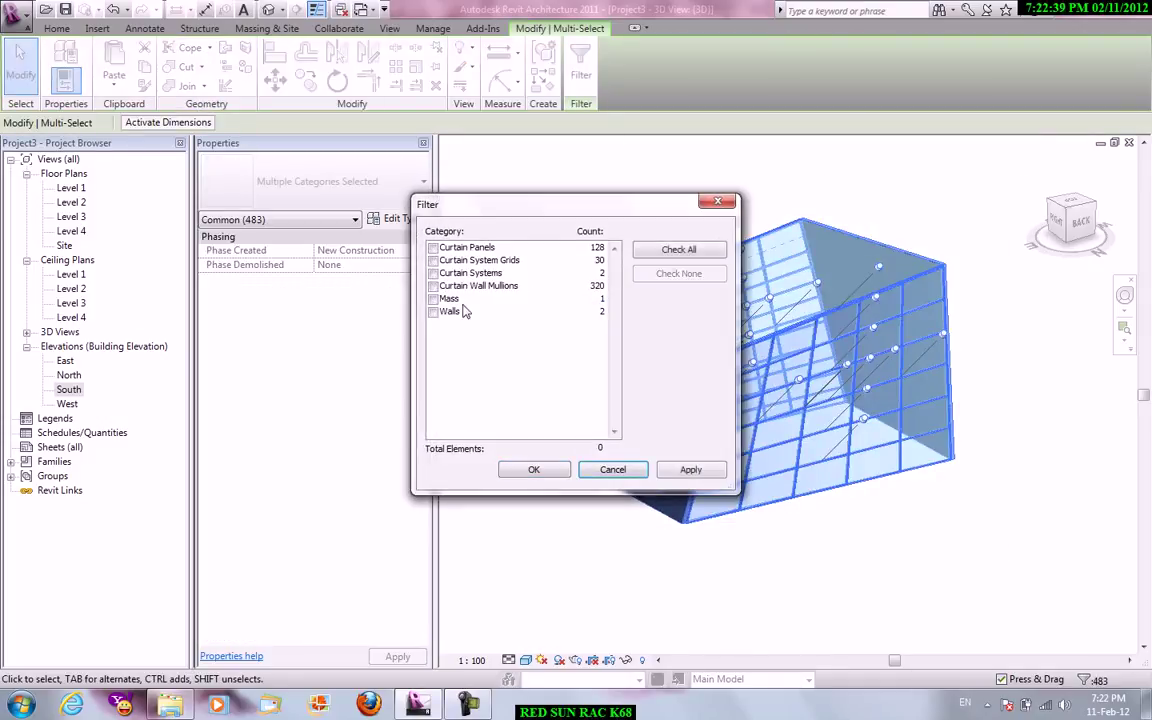
left_click(527, 471)
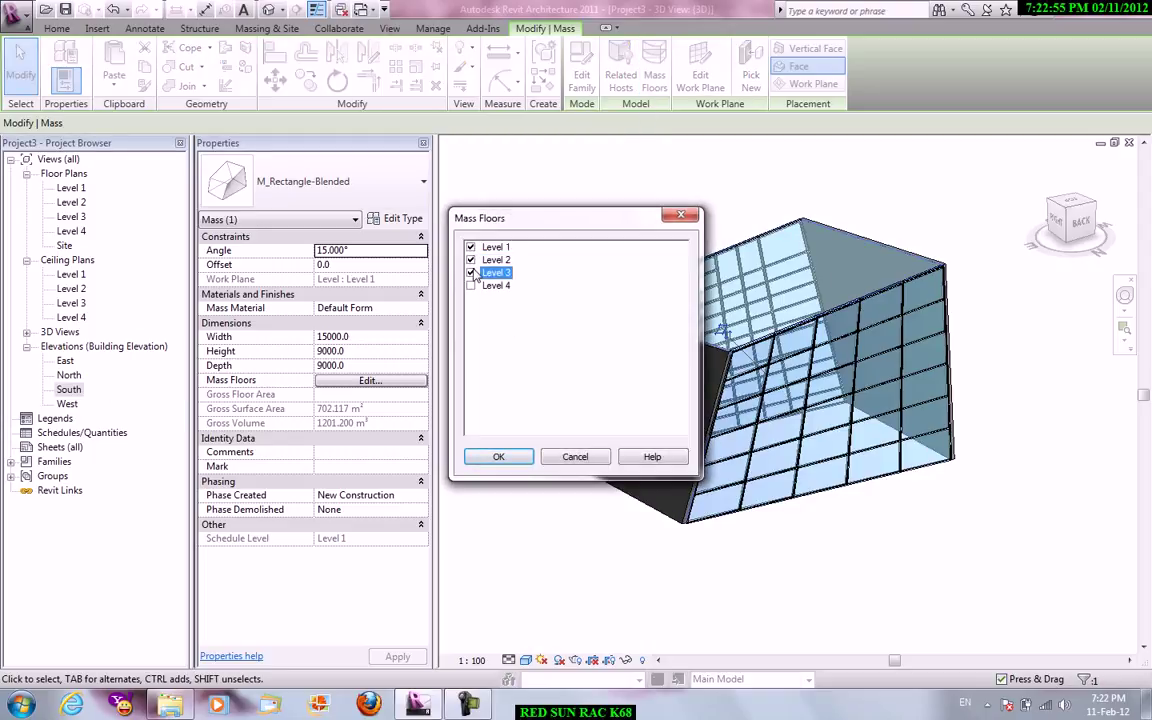
left_click(499, 457)
- Build Floor by Face slabs on the picked mass floor faces, including the bottom and Level 2 faces
key("Escape")
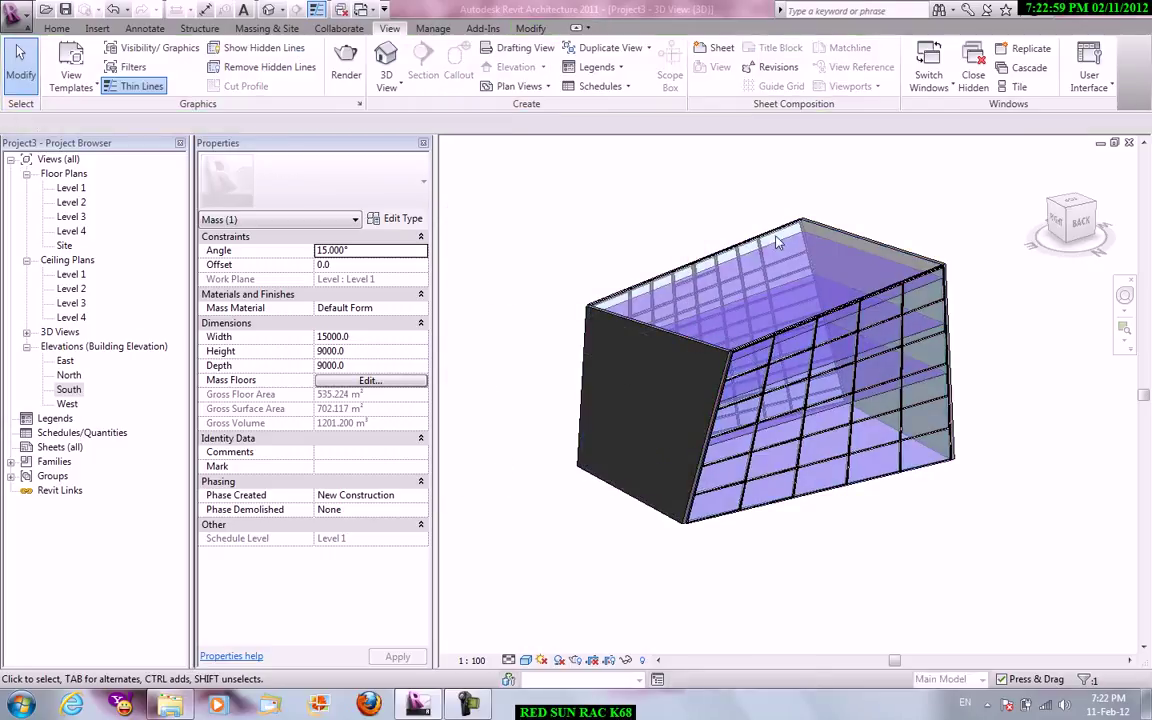
key("Escape")
mouse_move(712, 256)
middle_mouse_down("shift")
mouse_move(894, 193)
mouse_move(828, 193)
mouse_move(973, 229)
middle_mouse_up("shift")
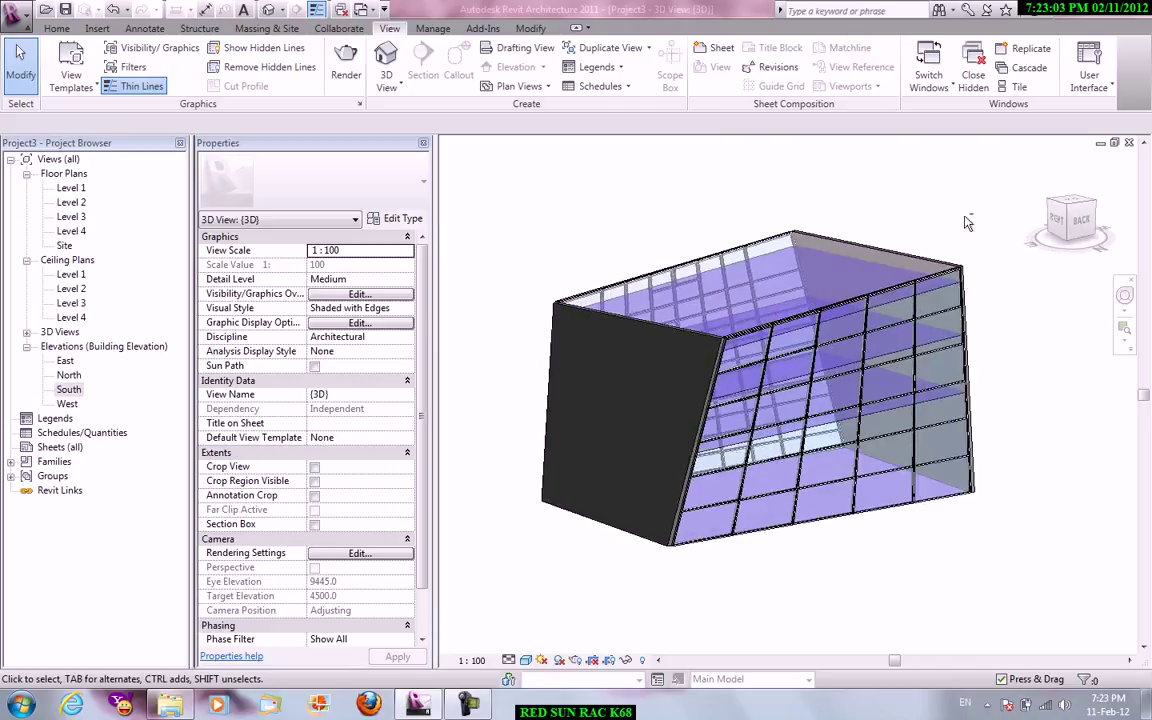
left_click(268, 28)
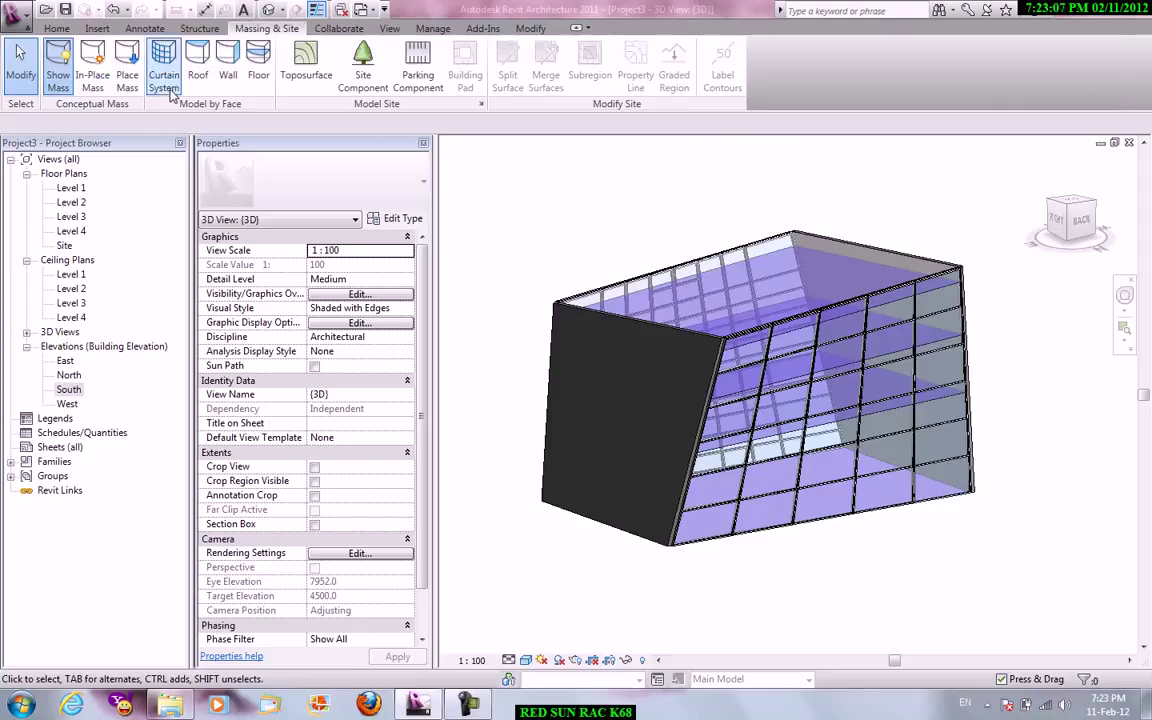
left_click(257, 58)
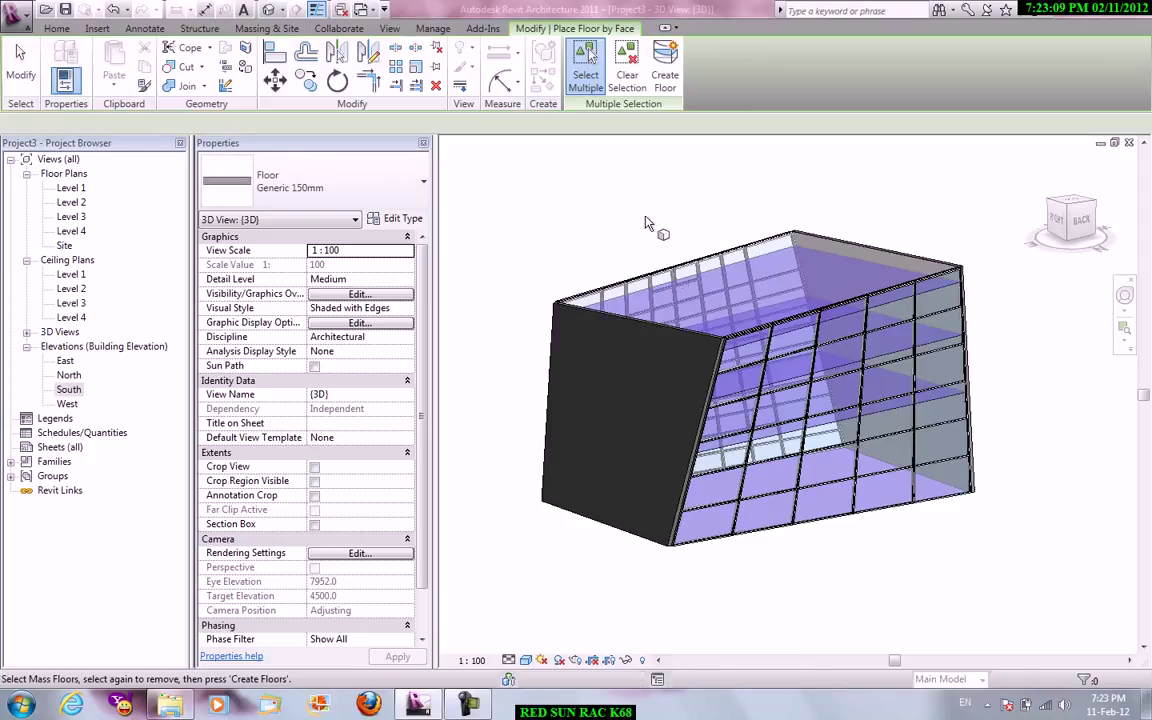
left_click(838, 520)
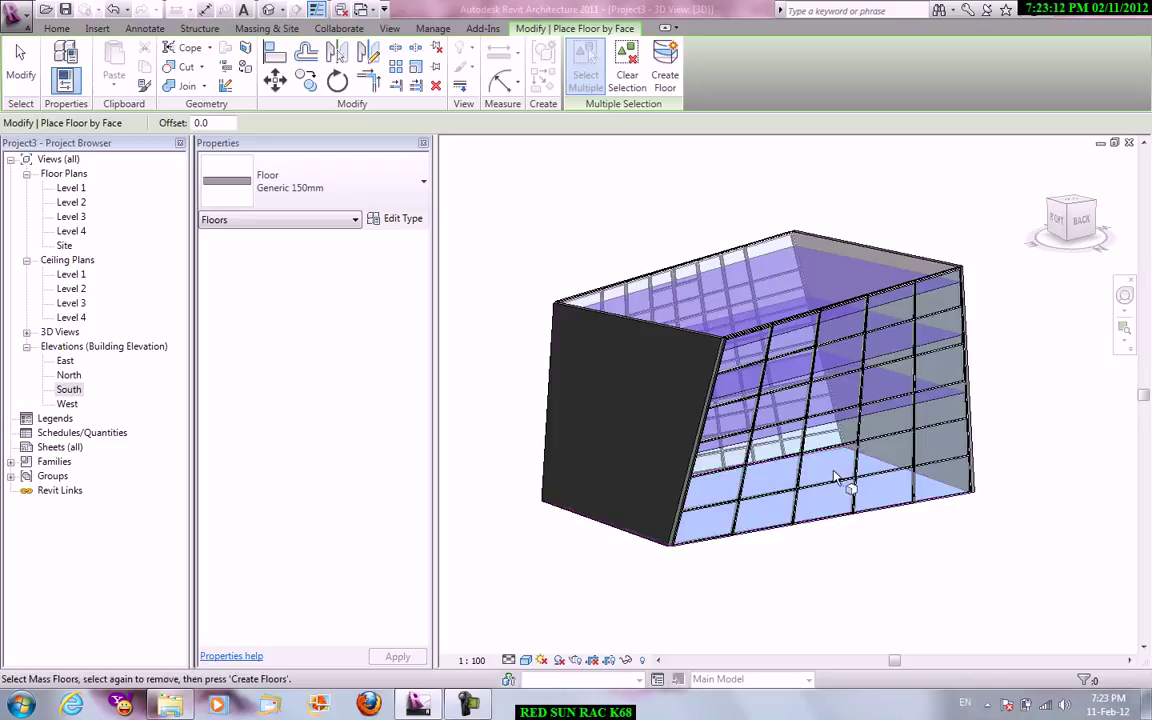
left_click(853, 368)
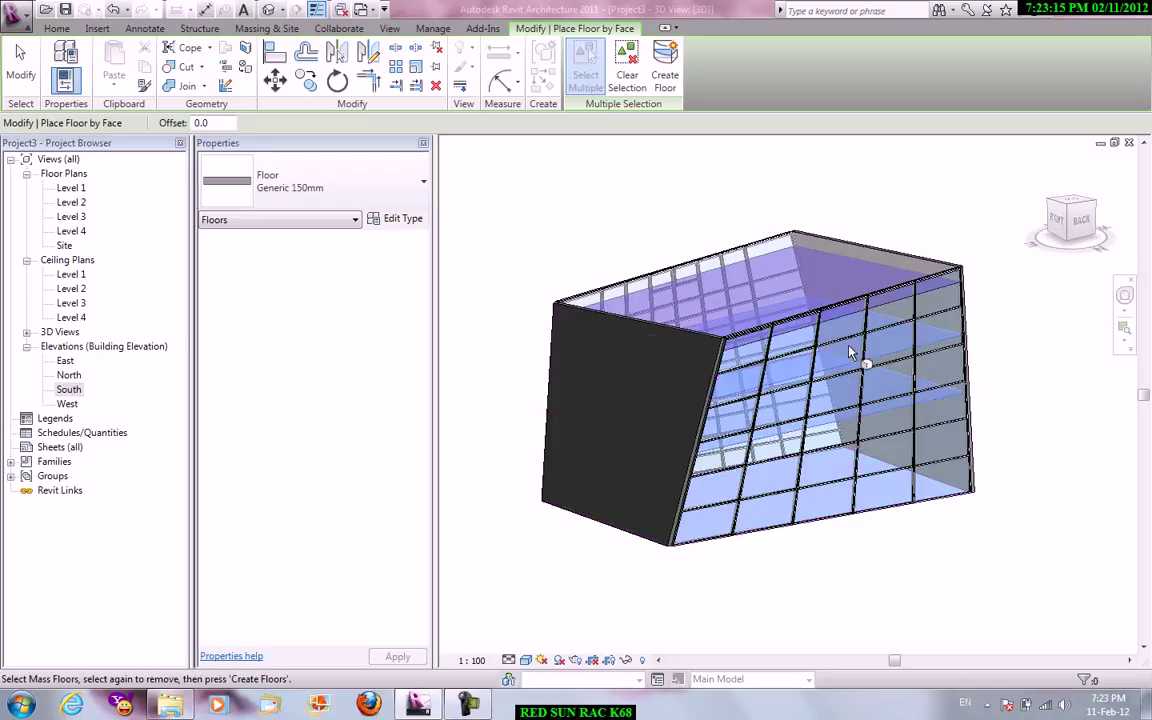
left_click(793, 221)
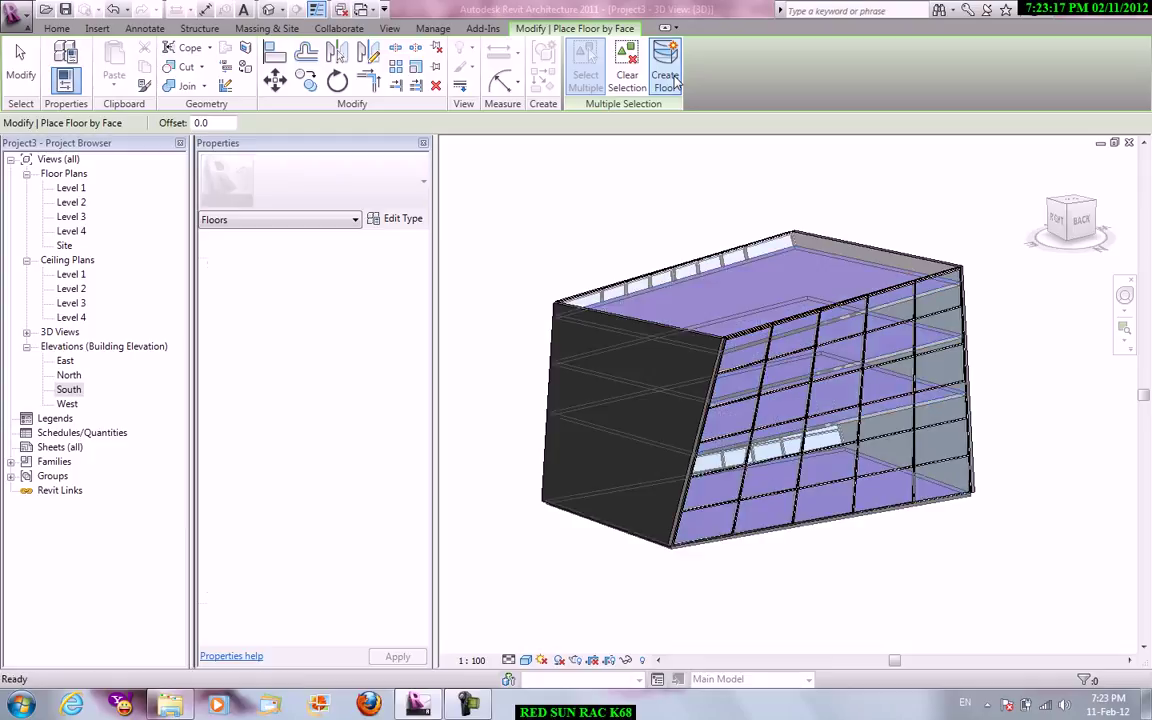
right_click(592, 194)
- Orbit around the tower to inspect the new floor slabs from another angle and from above
left_click(612, 201)
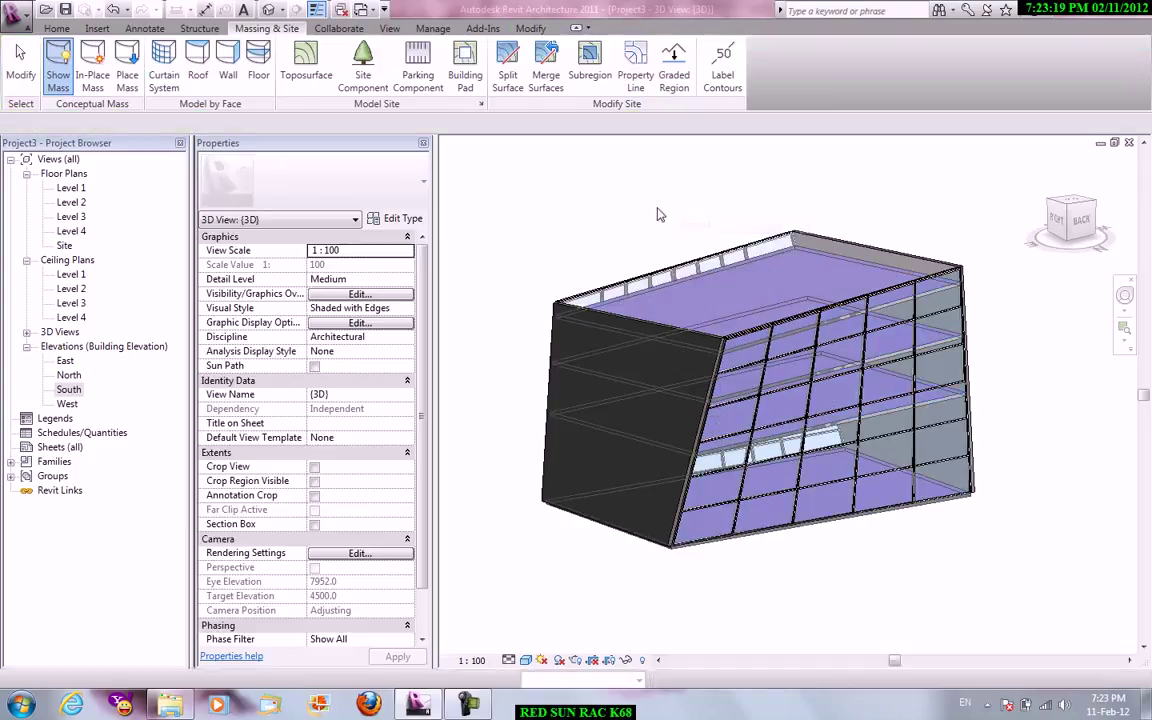
right_click(592, 194)
left_click(612, 201)
scroll(610, 246, "up", 1)
mouse_move(610, 246)
middle_mouse_down("shift")
mouse_move(565, 259)
mouse_move(665, 207)
middle_mouse_up("shift")
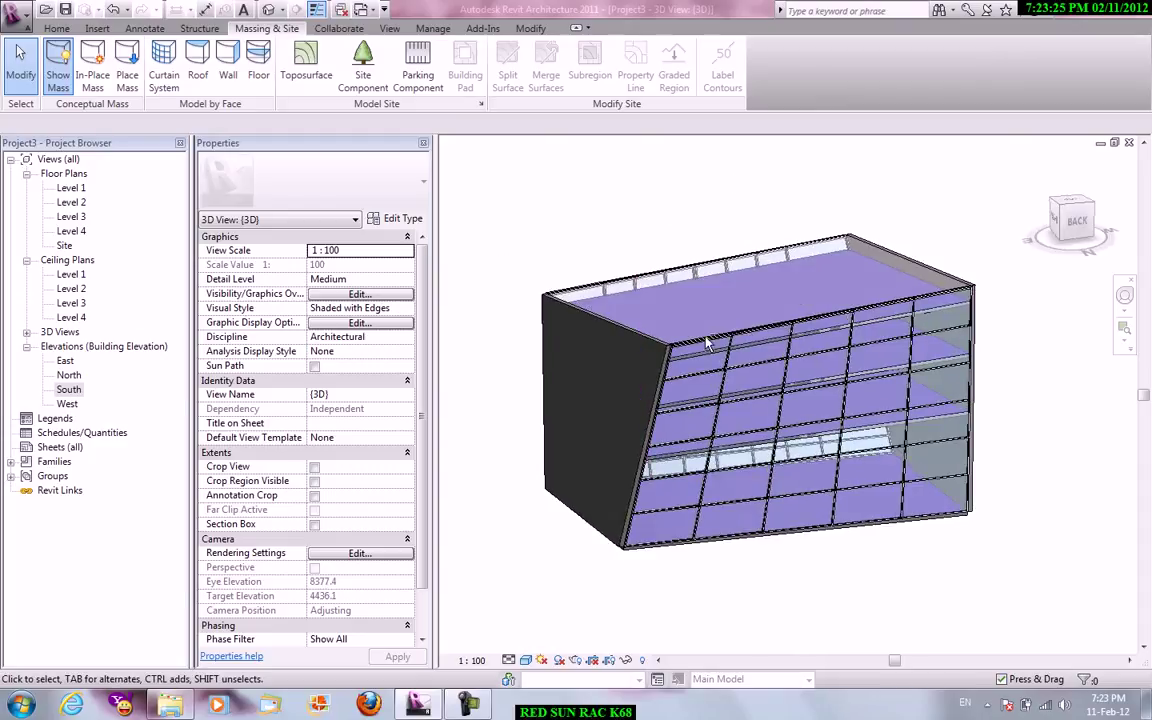
mouse_move(832, 400)
middle_mouse_down("shift")
mouse_move(968, 415)
mouse_move(955, 405)
middle_mouse_up("shift")
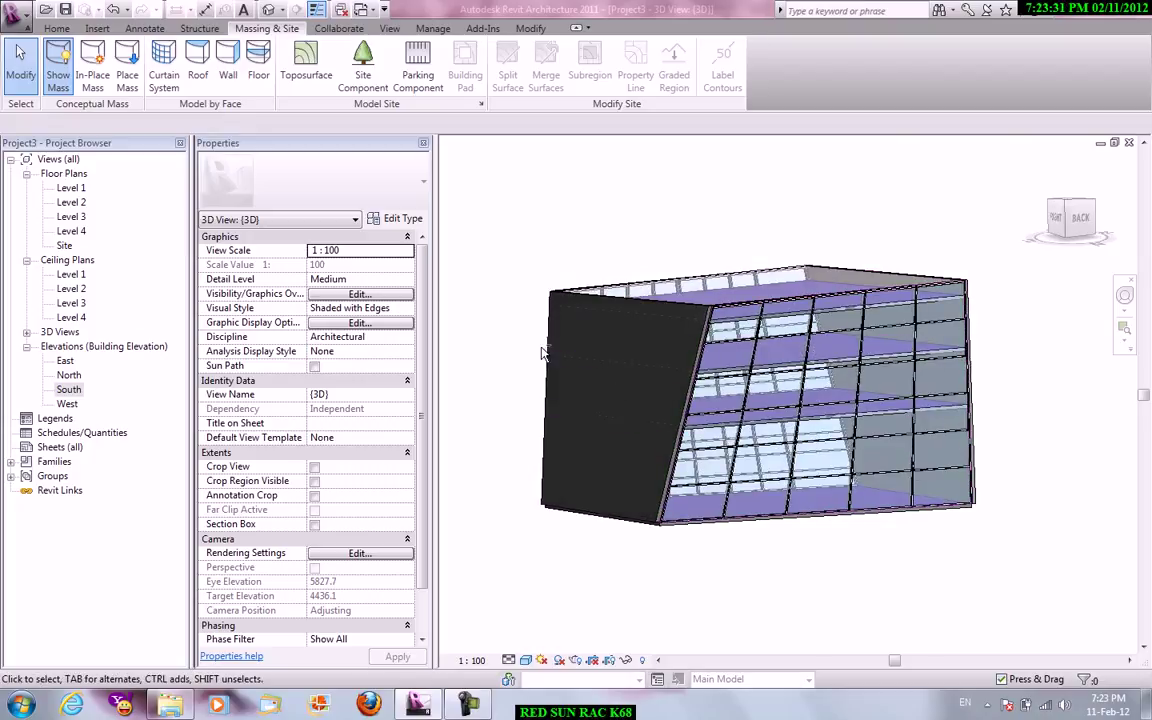
right_click(512, 237)
left_click(525, 246)
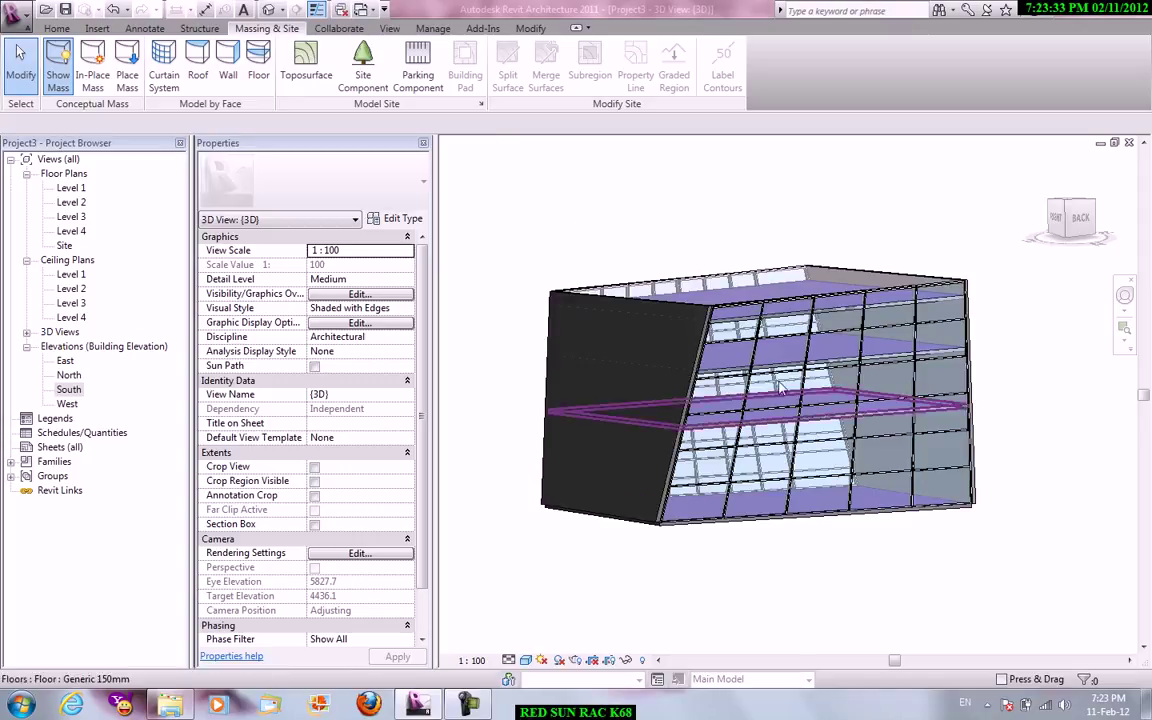
- Look over the roof and the curtain-wall side, then choose Close for Project3
middle_click_drag(776, 419, 660, 310, "shift")
right_click(576, 206)
left_click(600, 205)
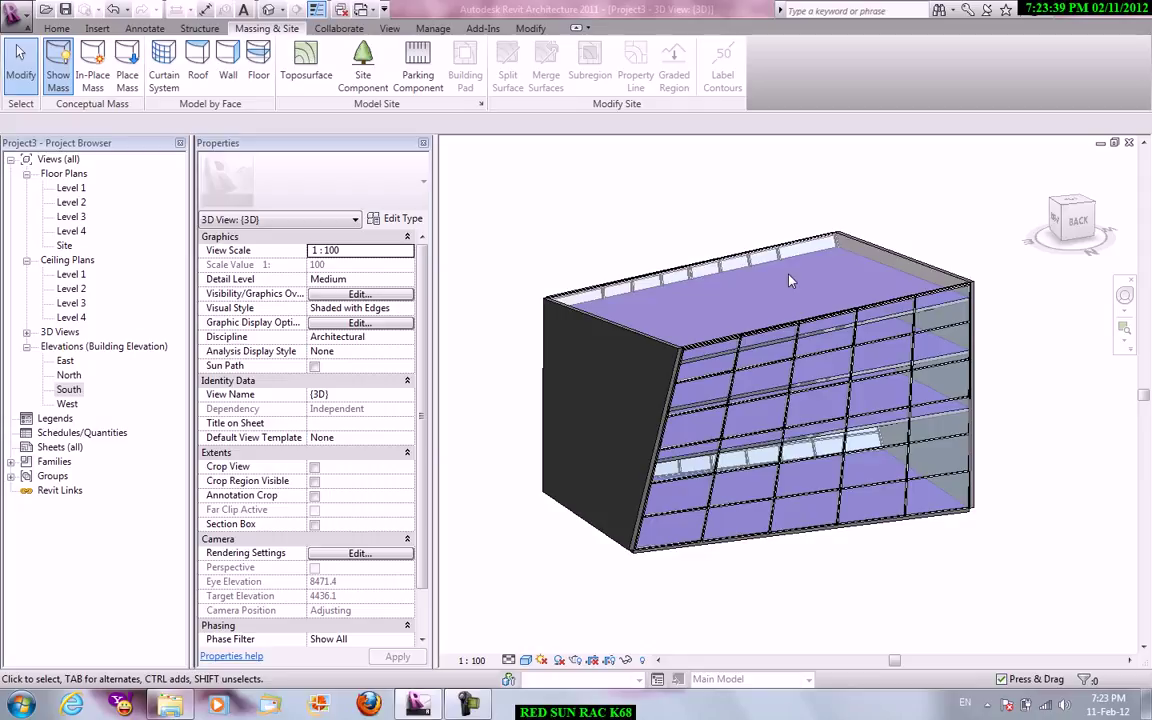
key("alt")
mouse_move(790, 281)
middle_mouse_down("shift")
mouse_move(632, 224)
mouse_move(702, 226)
mouse_move(695, 248)
mouse_move(643, 233)
middle_mouse_up("shift")
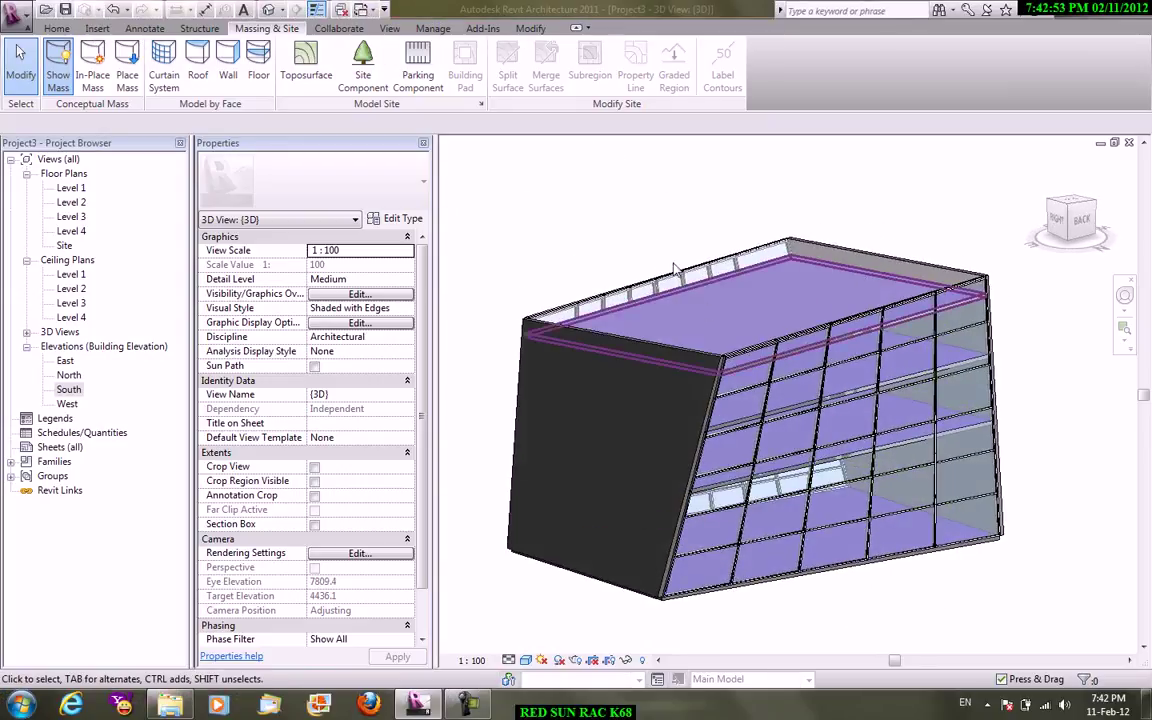
mouse_move(850, 390)
middle_mouse_down("shift")
mouse_move(668, 390)
mouse_move(828, 470)
mouse_move(717, 226)
middle_mouse_up("shift")
right_click(716, 224)
left_click(757, 231)
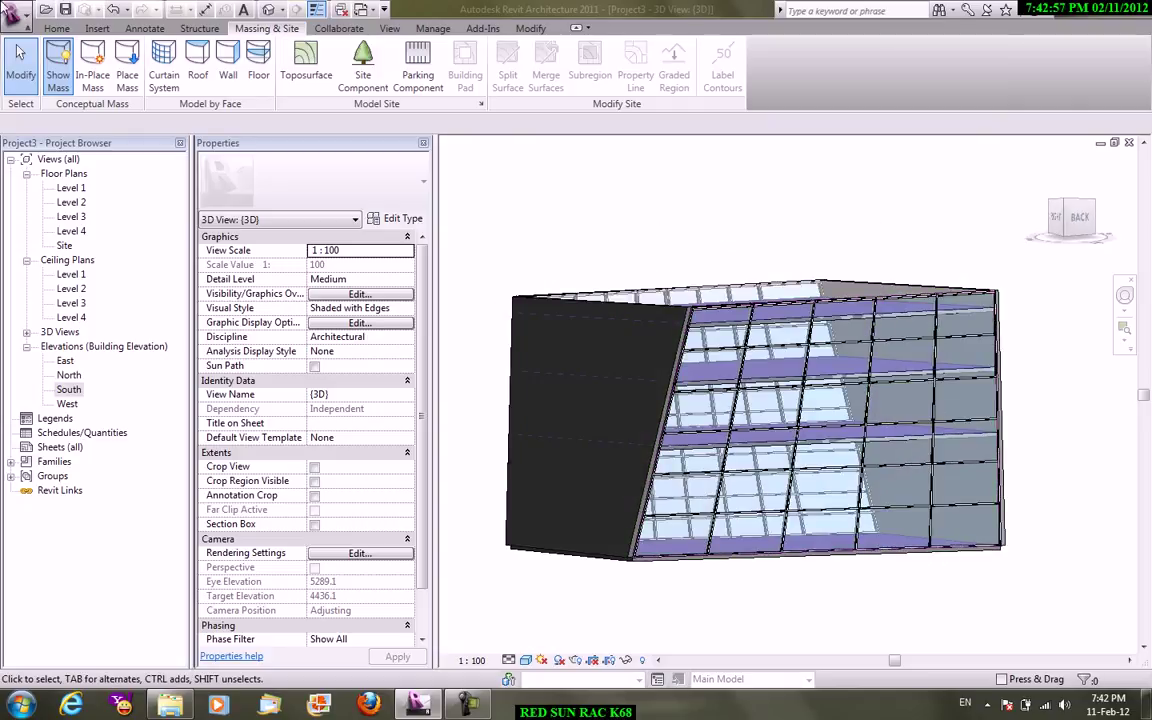
left_click(20, 20)
left_click(24, 410)
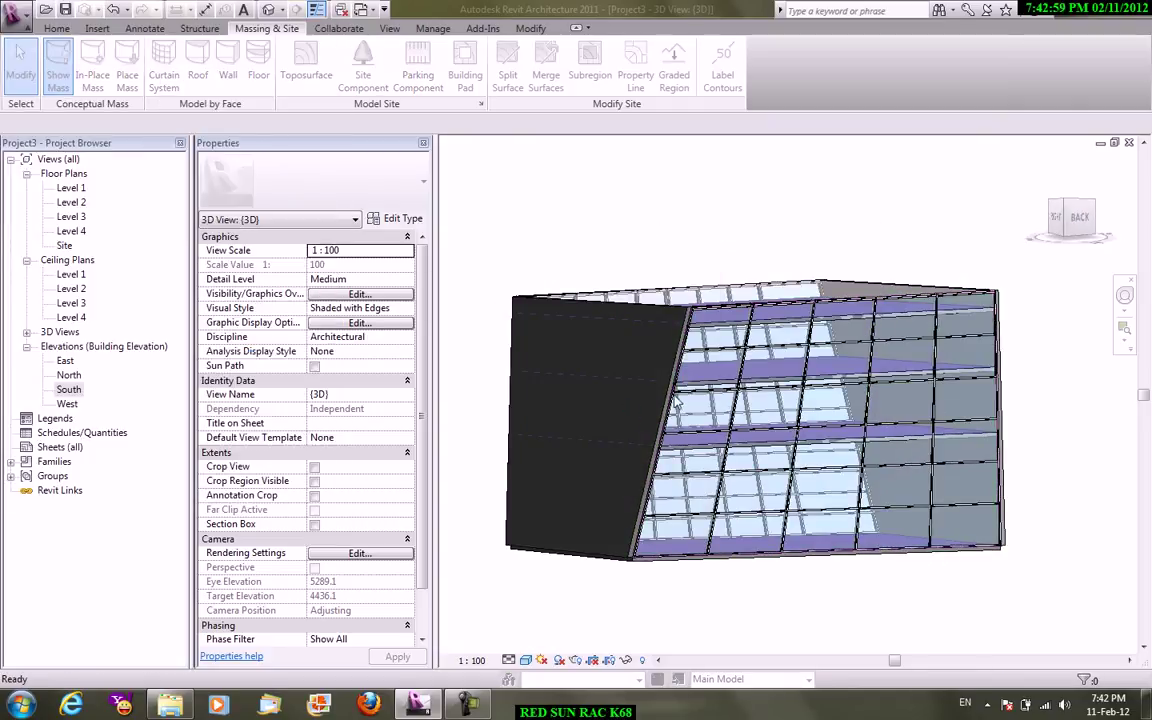
- Close Project3, Roof Forms and RACK68, discarding unsaved changes
left_click(622, 358)
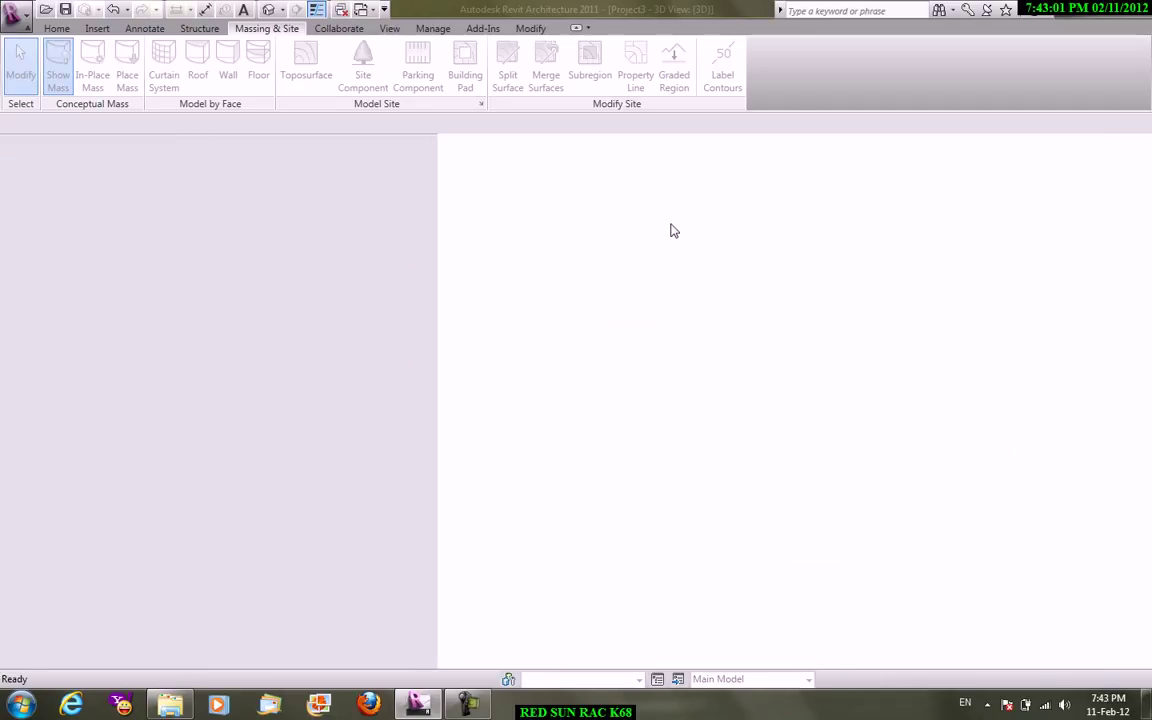
left_click(20, 20)
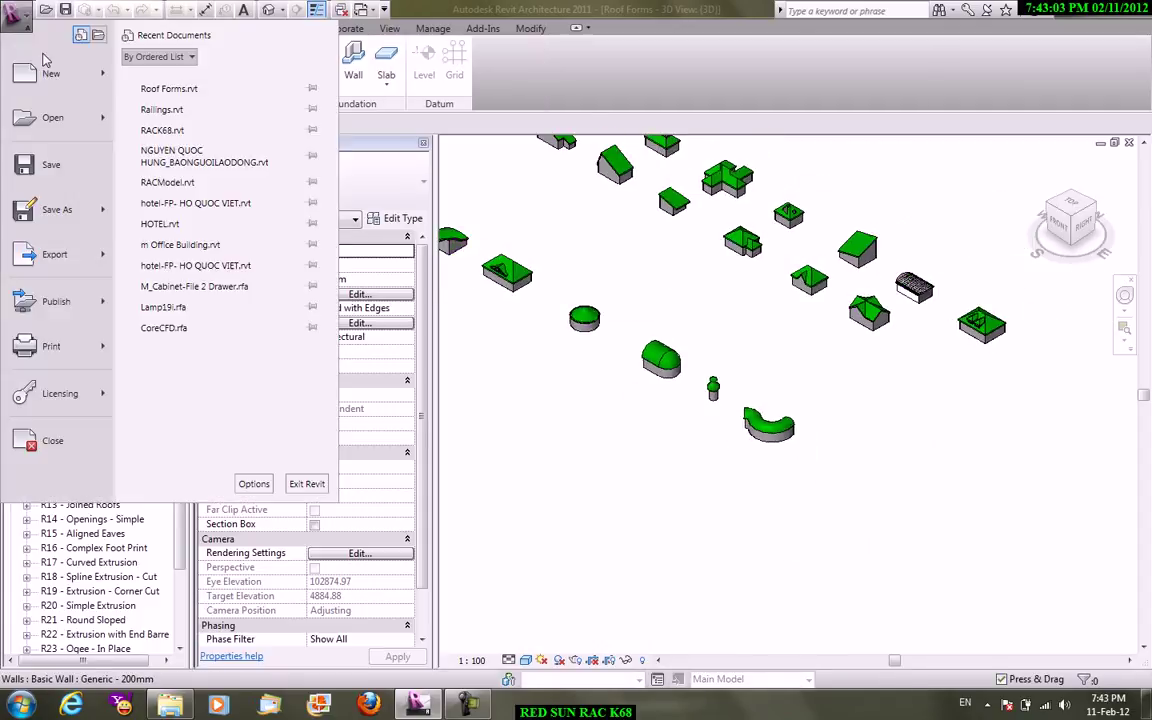
left_click(24, 420)
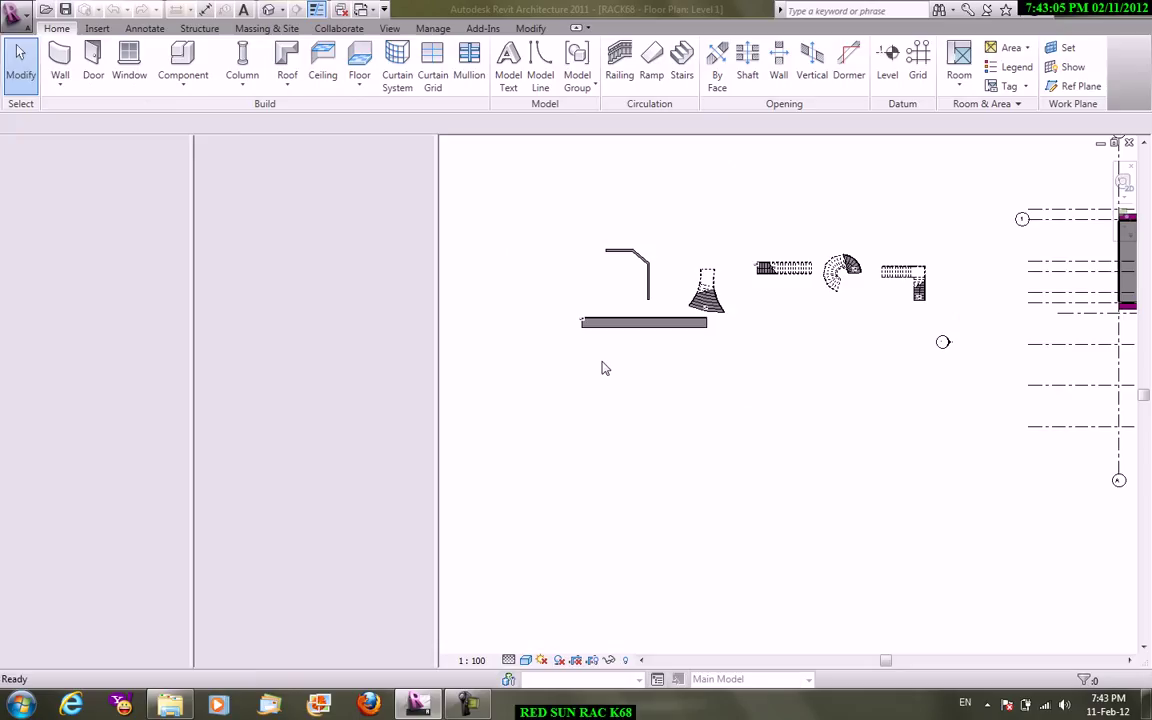
left_click(20, 20)
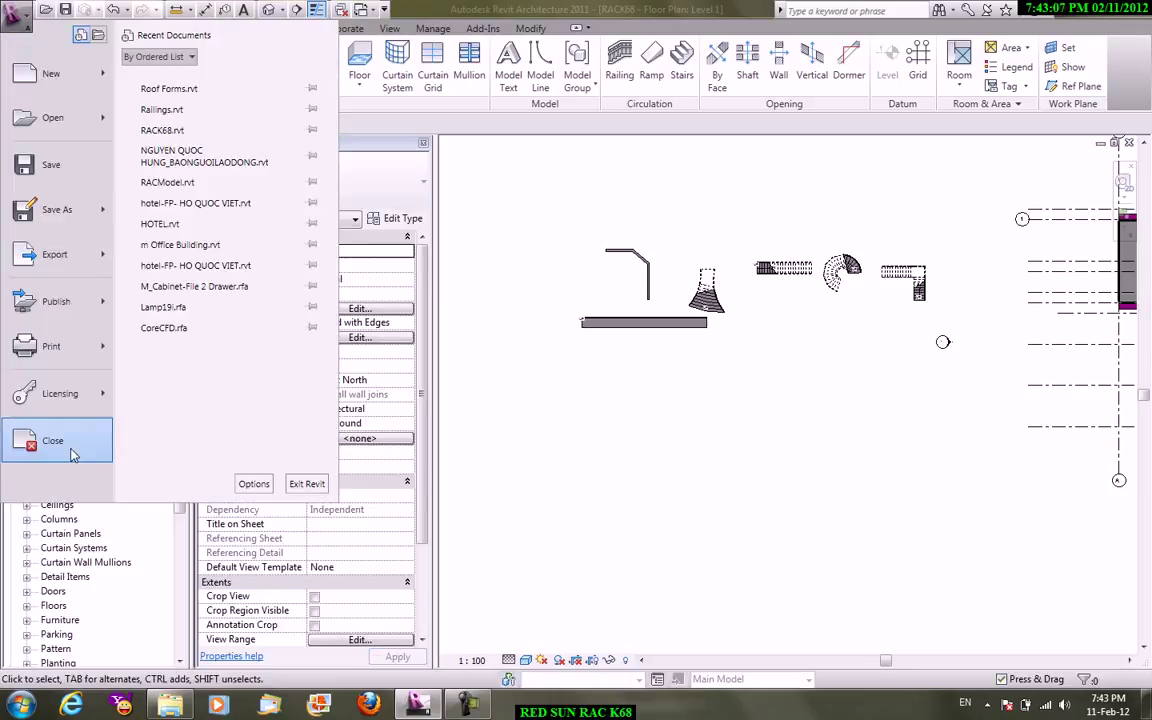
left_click(40, 440)
left_click(622, 357)
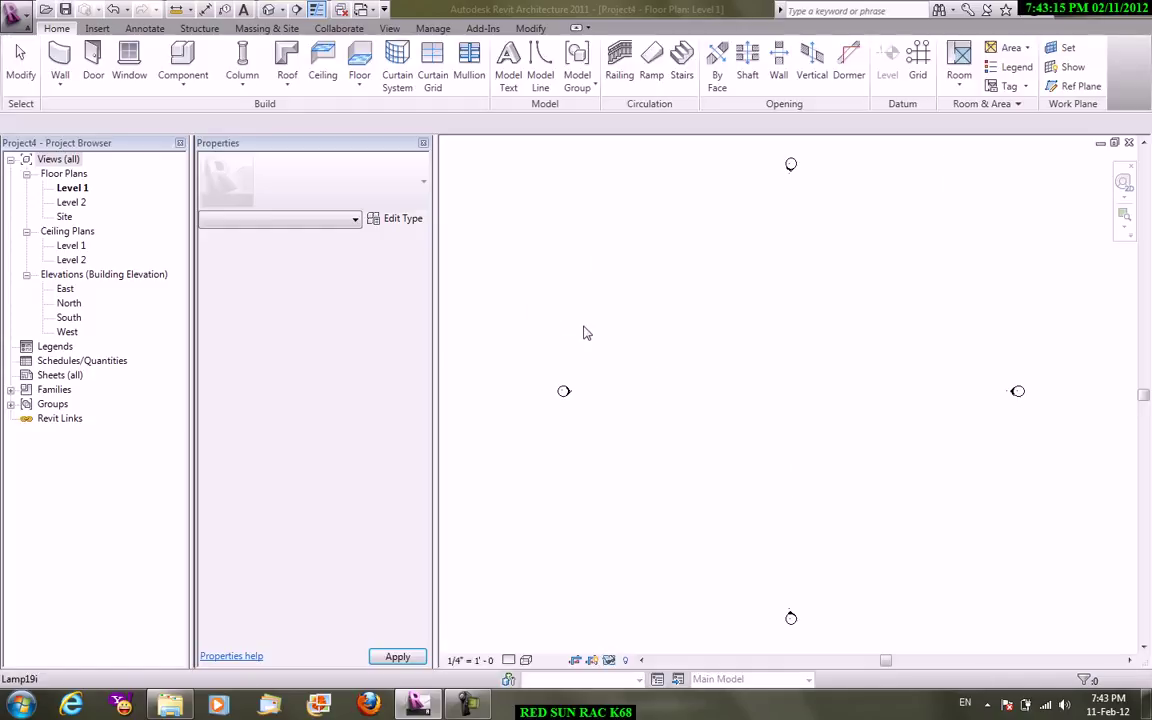
scroll(718, 338, "down", 1)
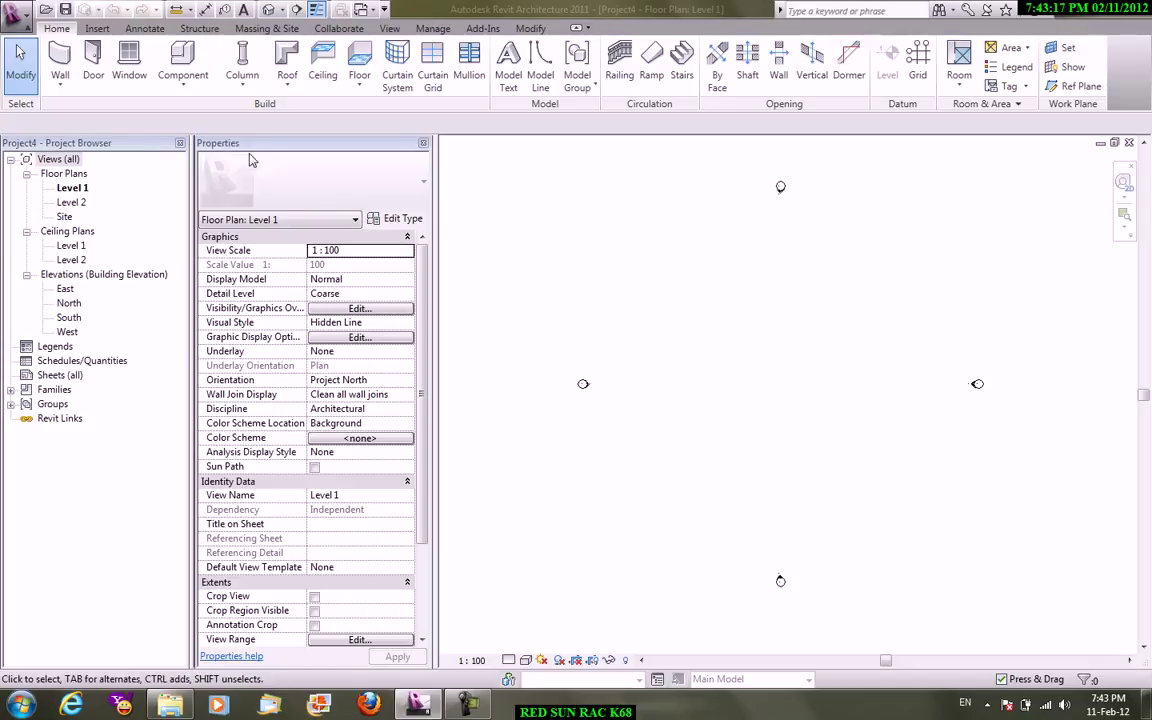
- Start the Grid tool with GR and draw three horizontal grid lines spaced 5000 apart
key("g")
key("r")
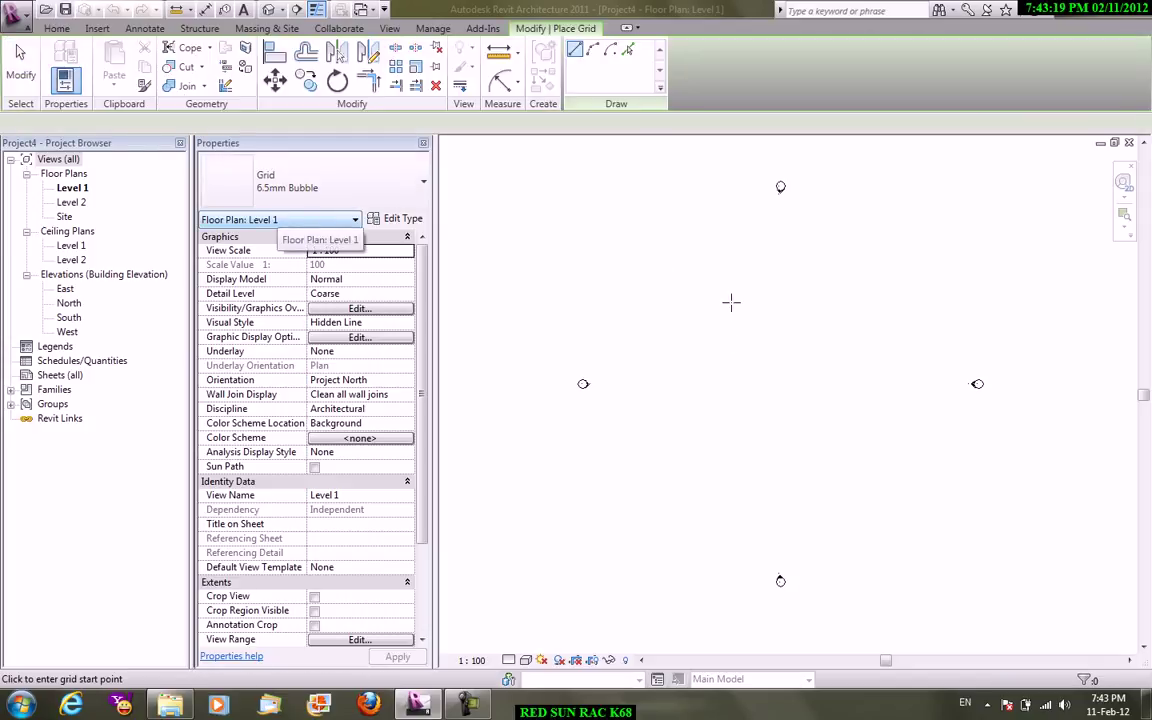
left_click(616, 305)
left_click(948, 305)
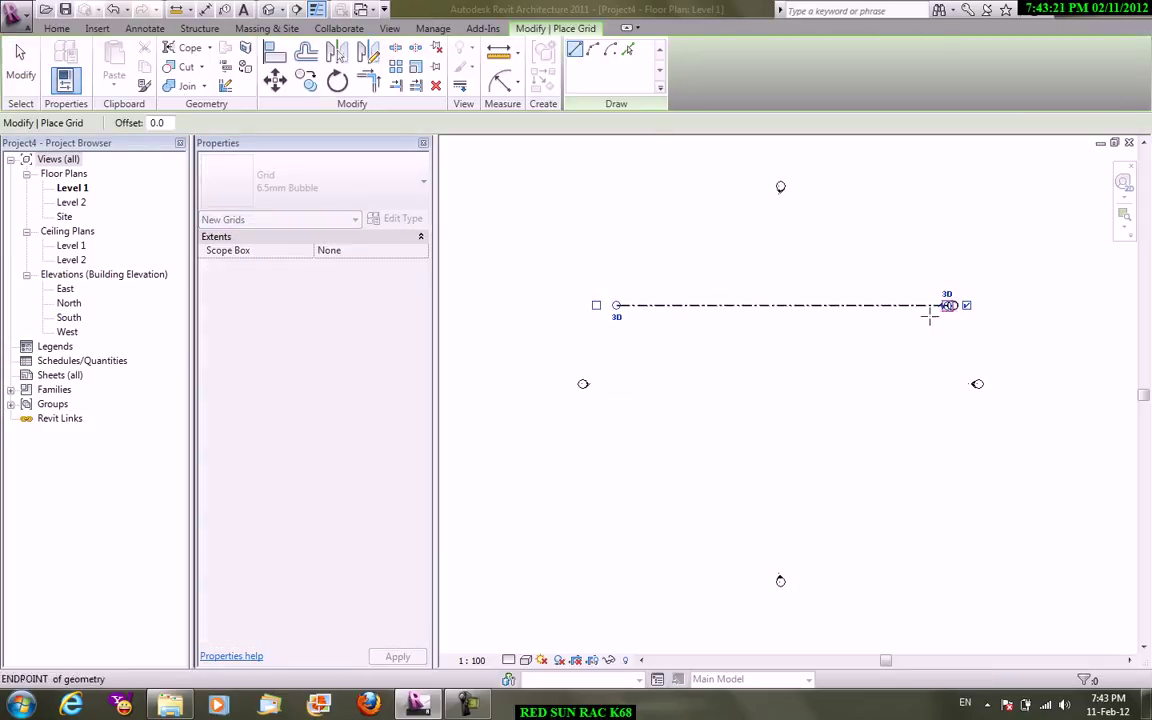
left_click(616, 344)
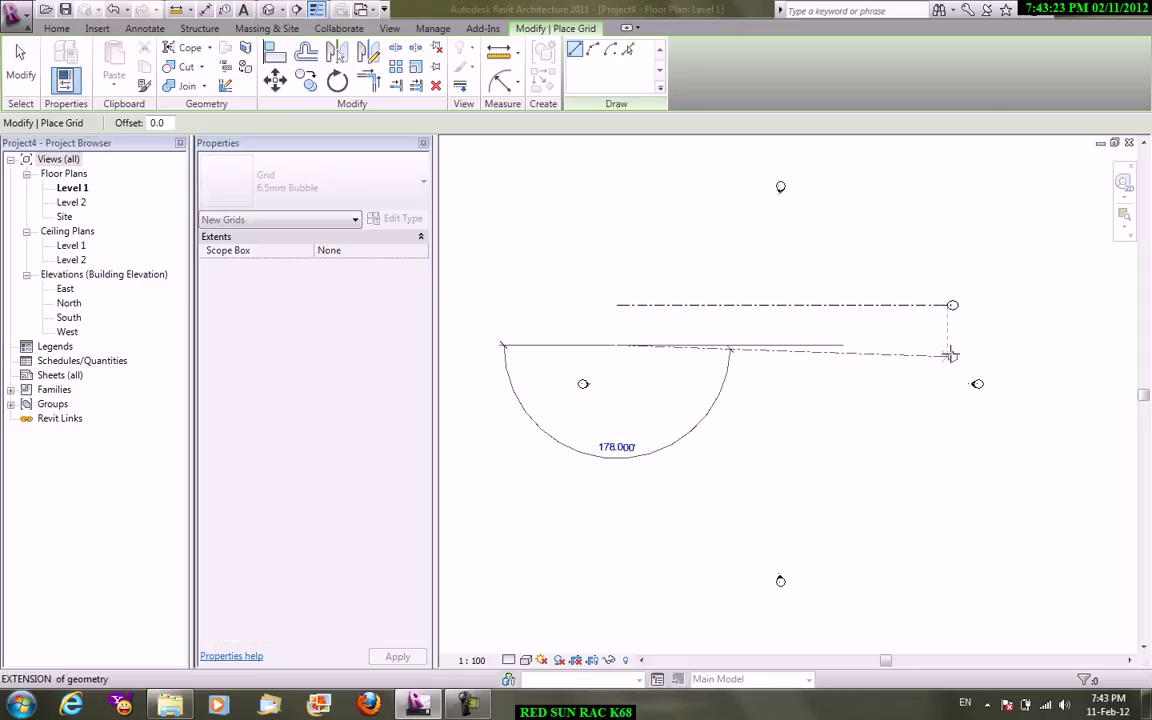
left_click(955, 344)
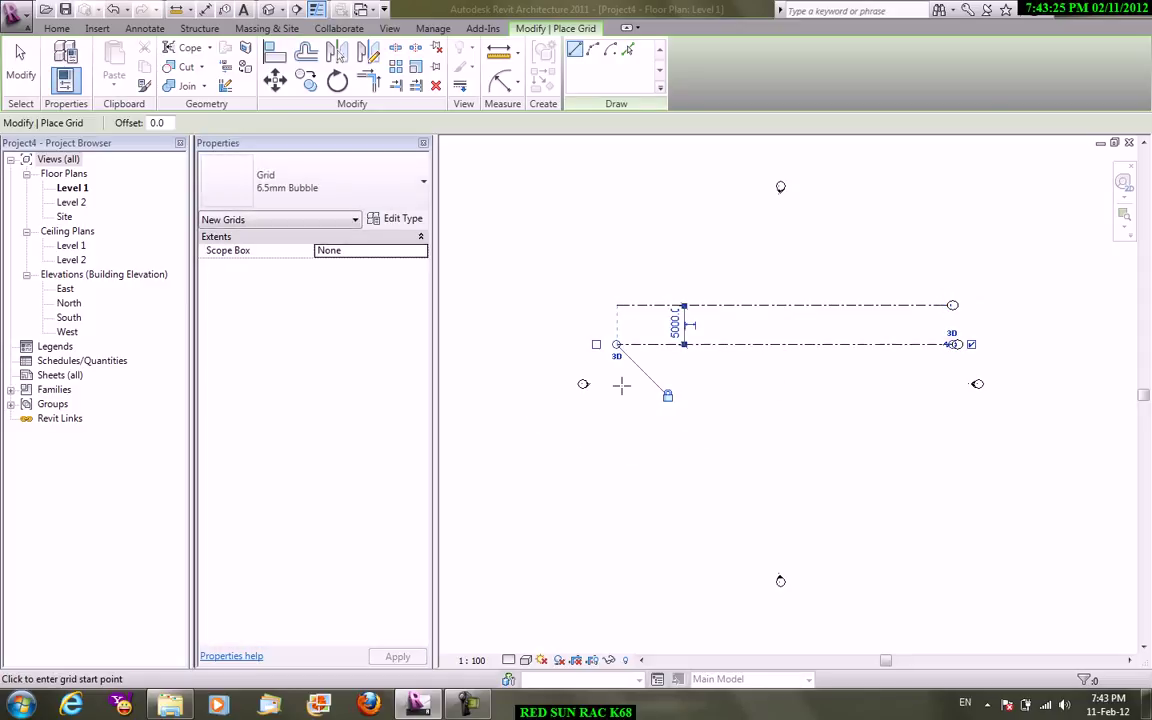
left_click(617, 384)
left_click(955, 384)
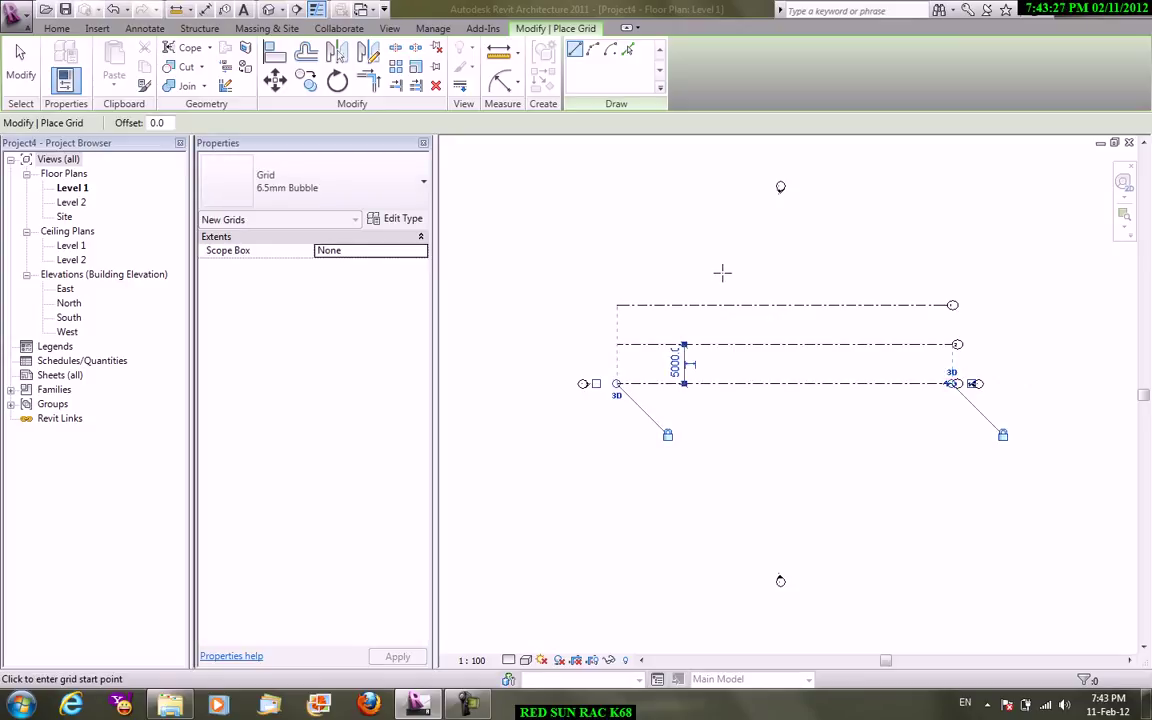
- Add four vertical grid lines crossing the horizontal ones, then end grid placement
left_click(705, 383)
left_click(704, 440)
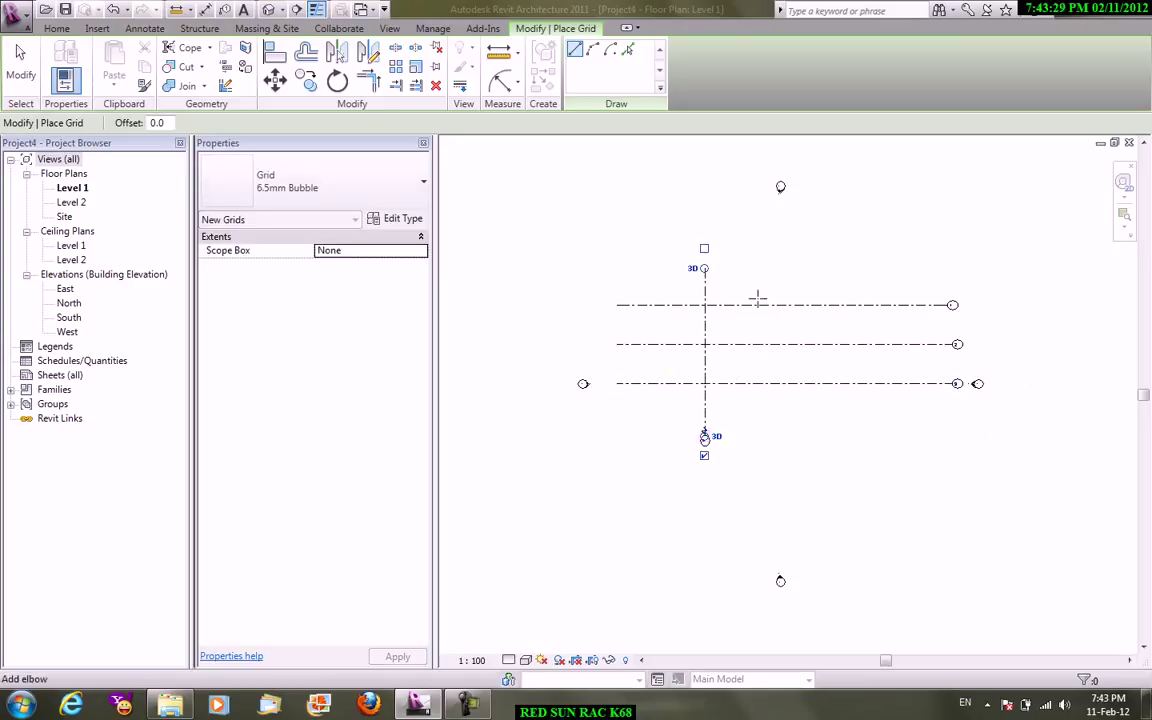
left_click(752, 268)
left_click(752, 440)
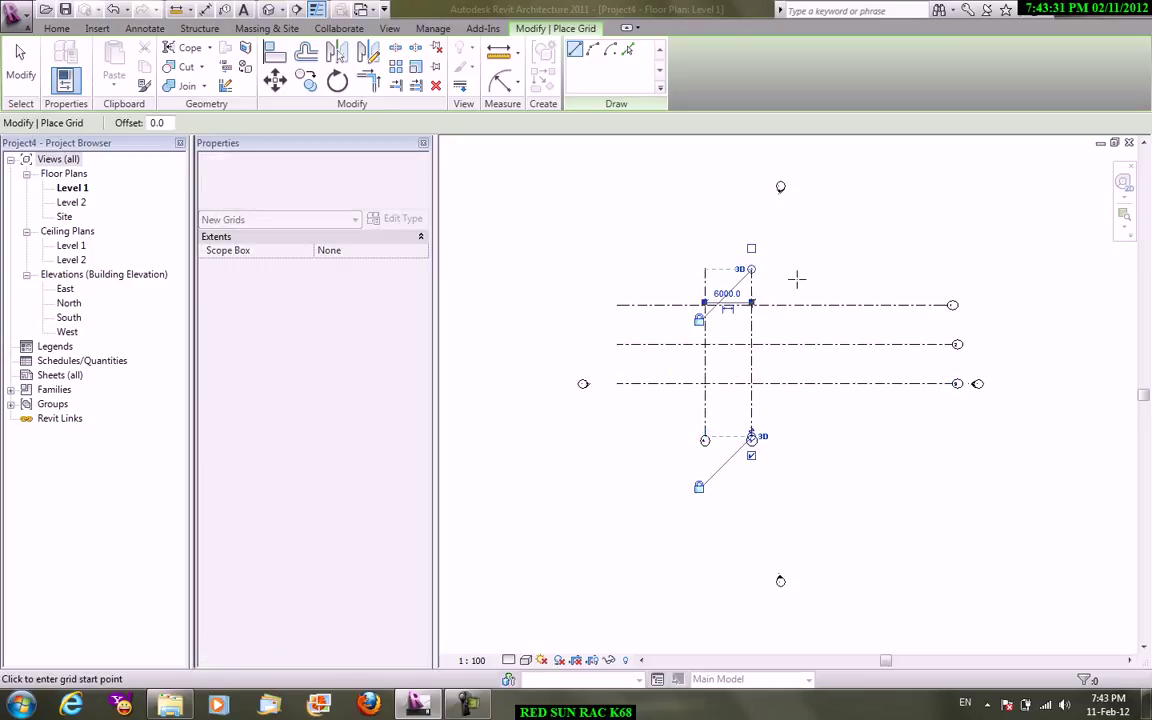
left_click(791, 268)
left_click(790, 440)
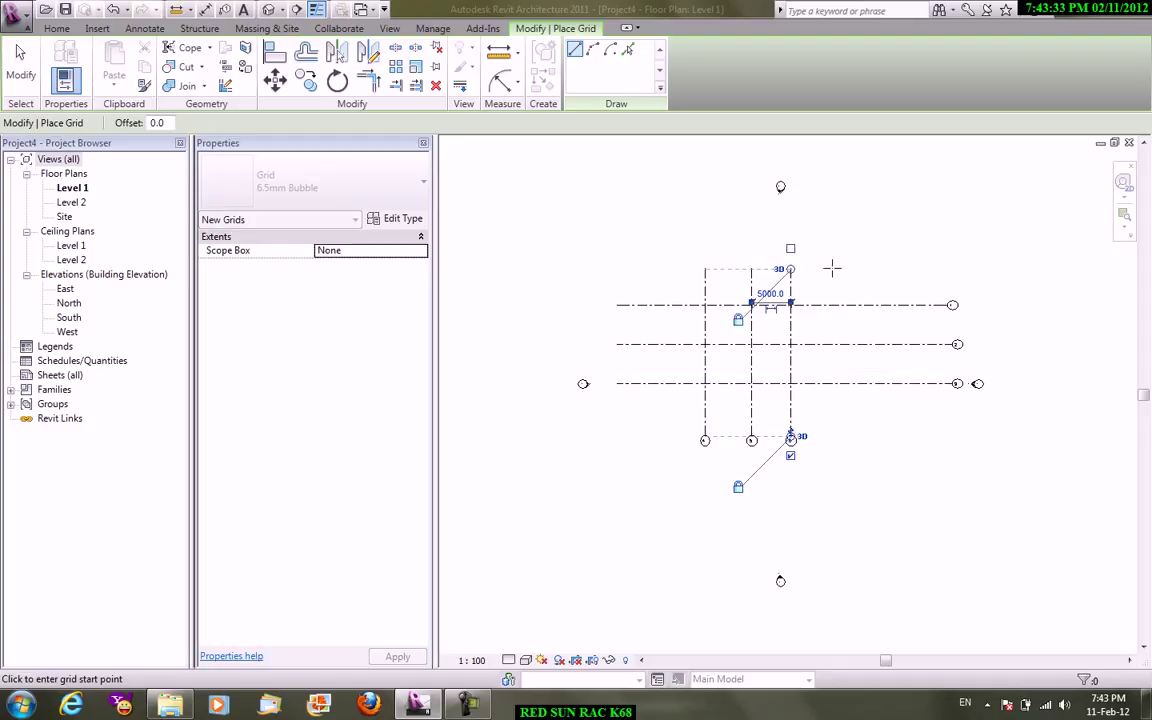
left_click(829, 268)
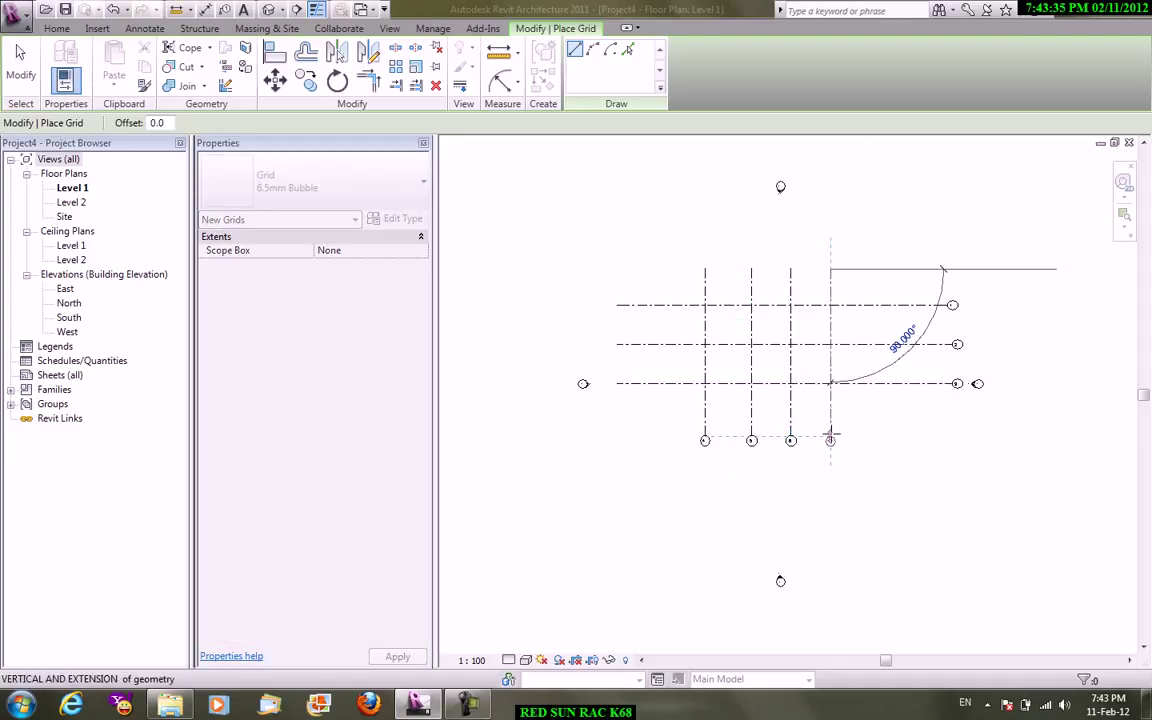
left_click(830, 440)
right_click(692, 251)
key("Escape")
right_click(703, 251)
left_click(738, 263)
- Add a leftmost and a rightmost vertical grid line plus a lowest horizontal grid line
scroll(717, 340, "up", 1)
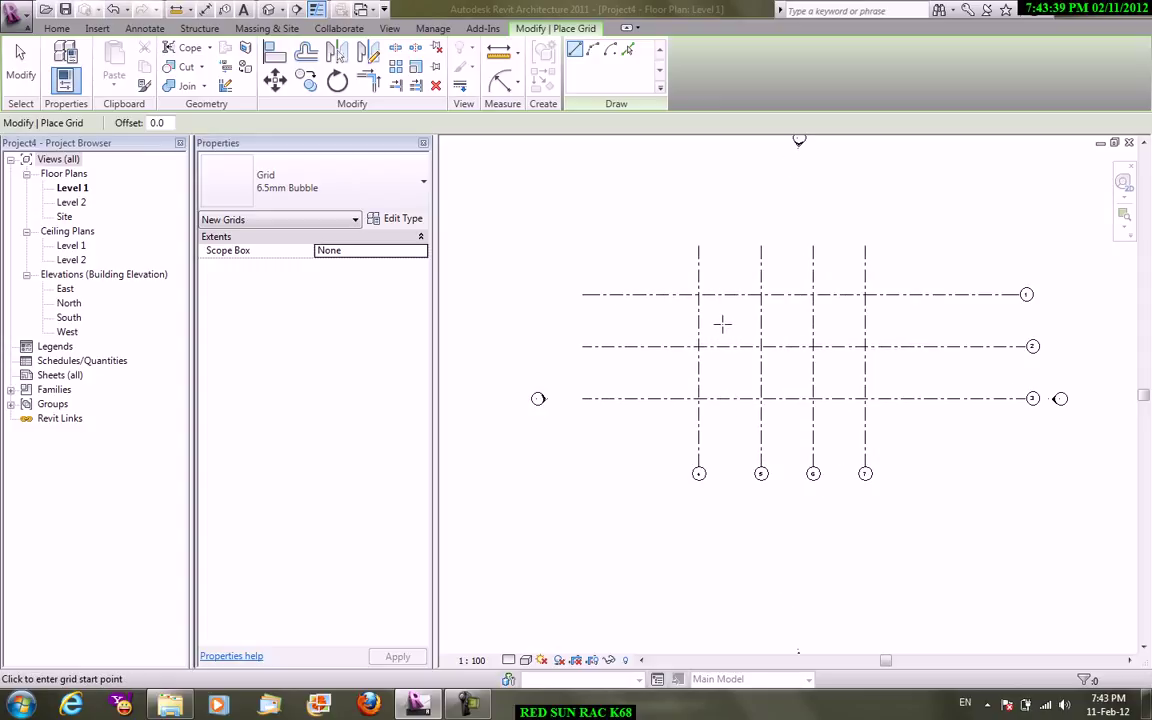
left_click(672, 247)
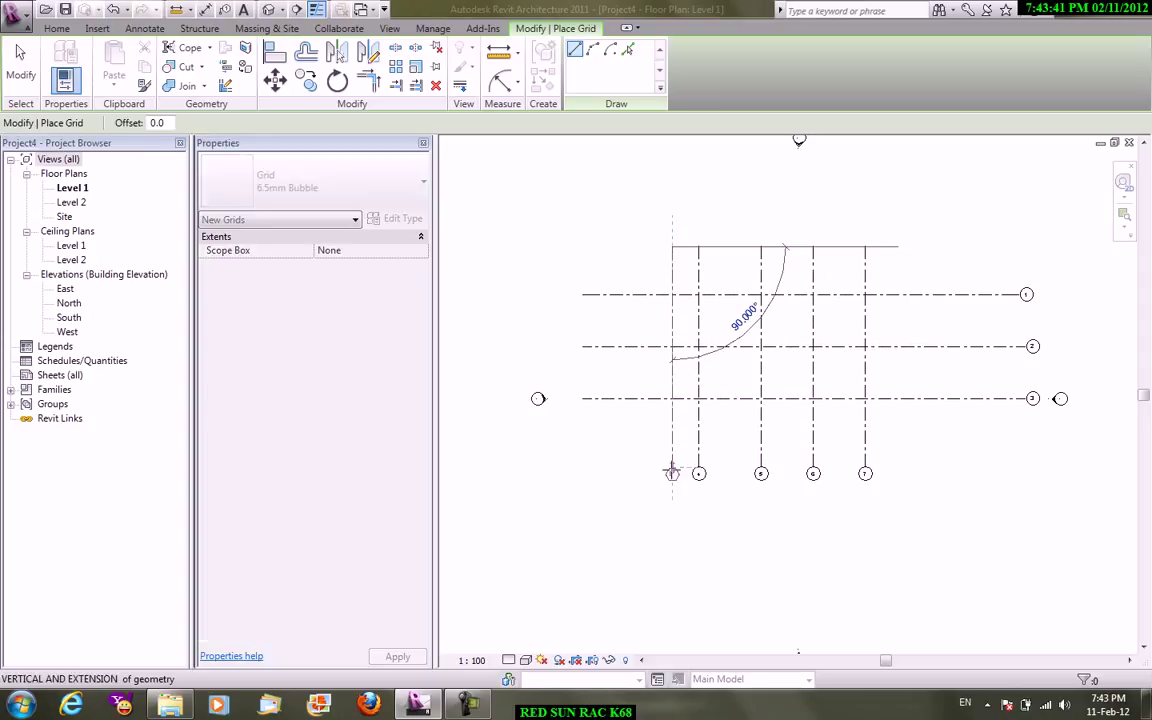
left_click(672, 473)
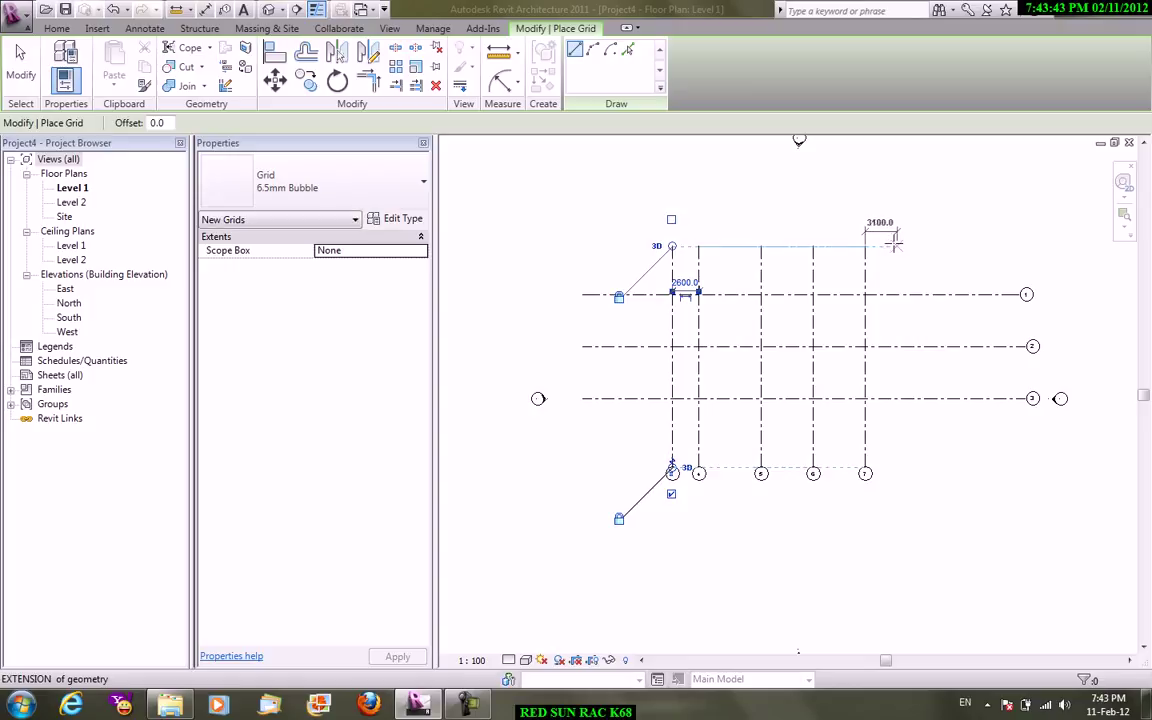
left_click(888, 246)
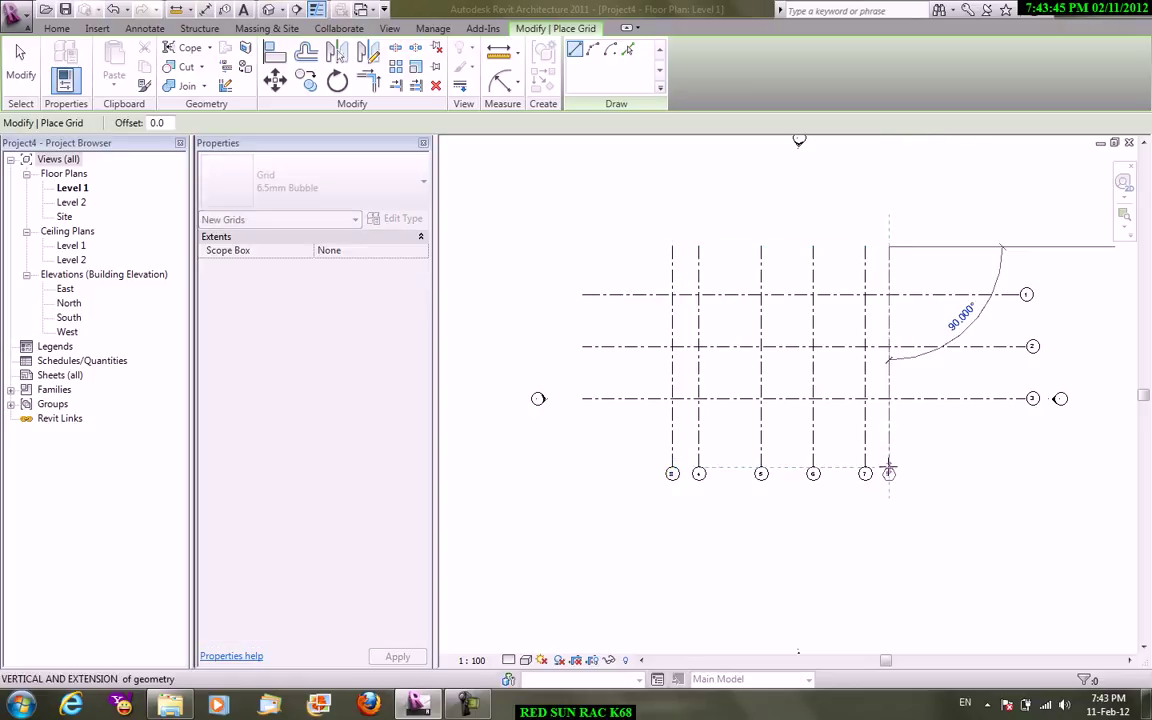
left_click(888, 467)
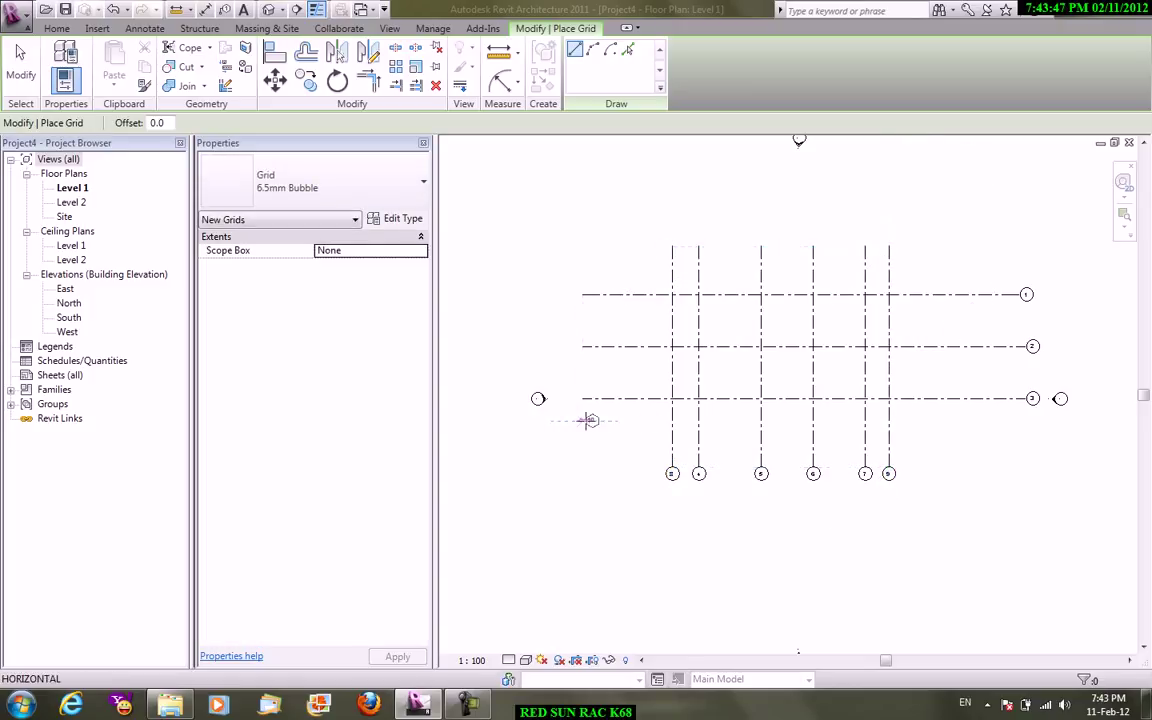
left_click(586, 421)
left_click(1030, 421)
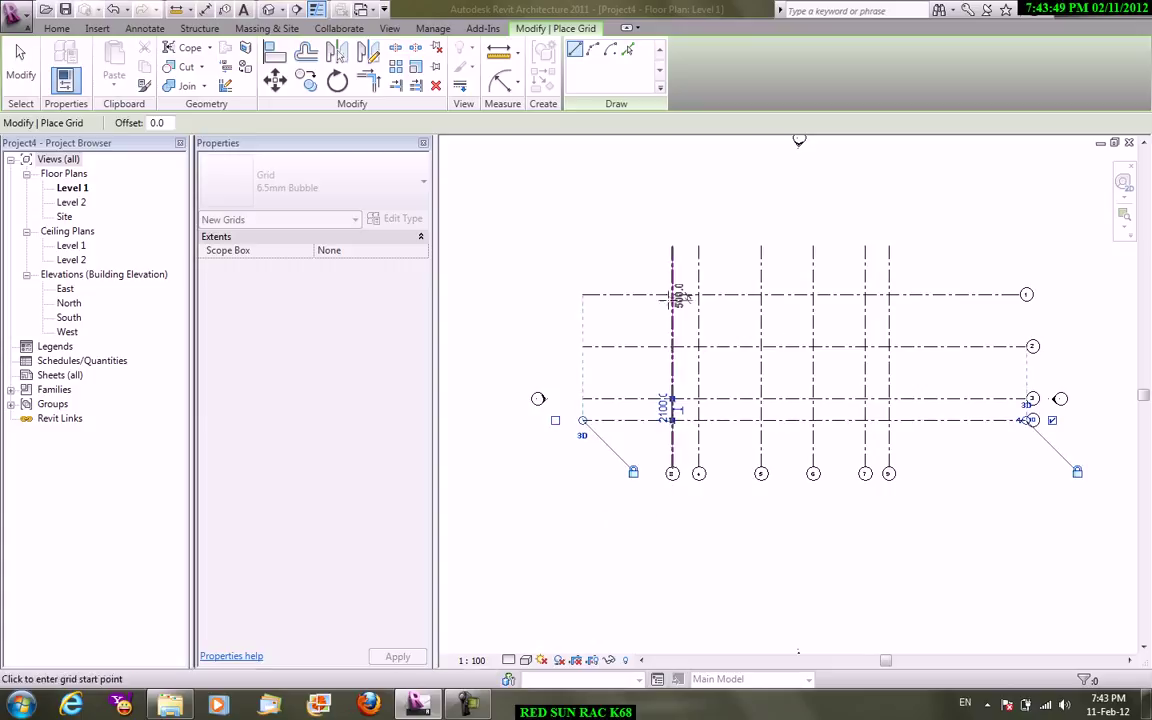
- Draw horizontal grid 11 just below grid 1 and stop placing grids
left_click(580, 310)
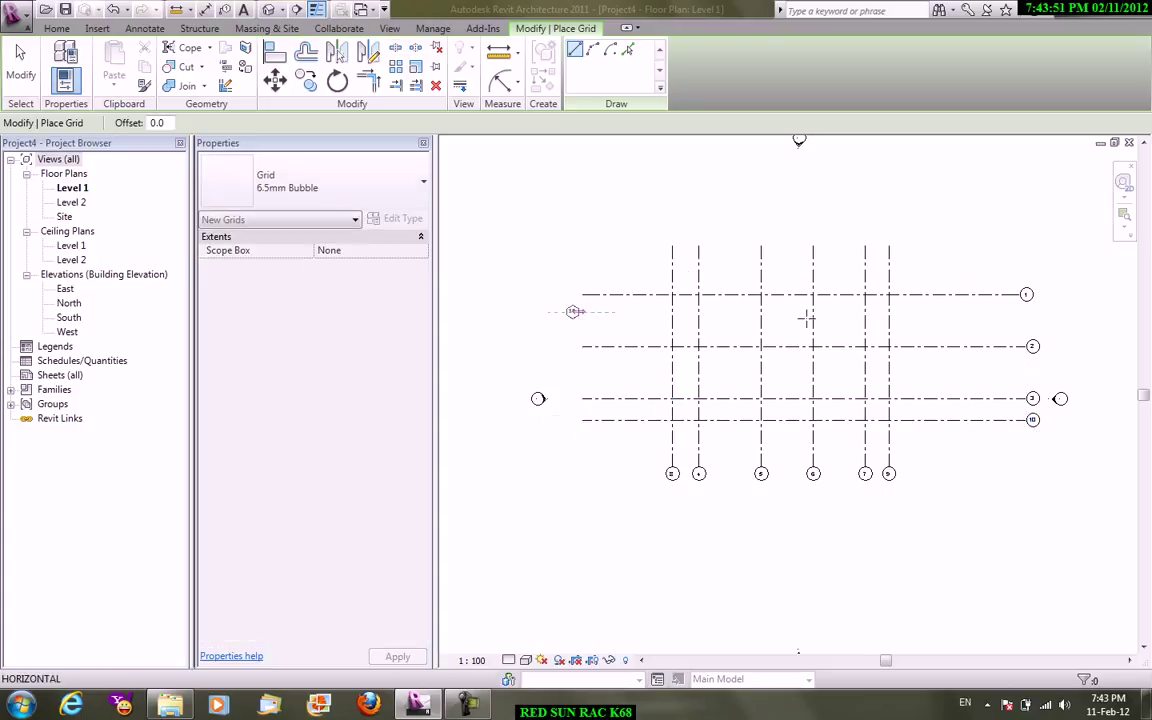
left_click(1025, 311)
right_click(980, 244)
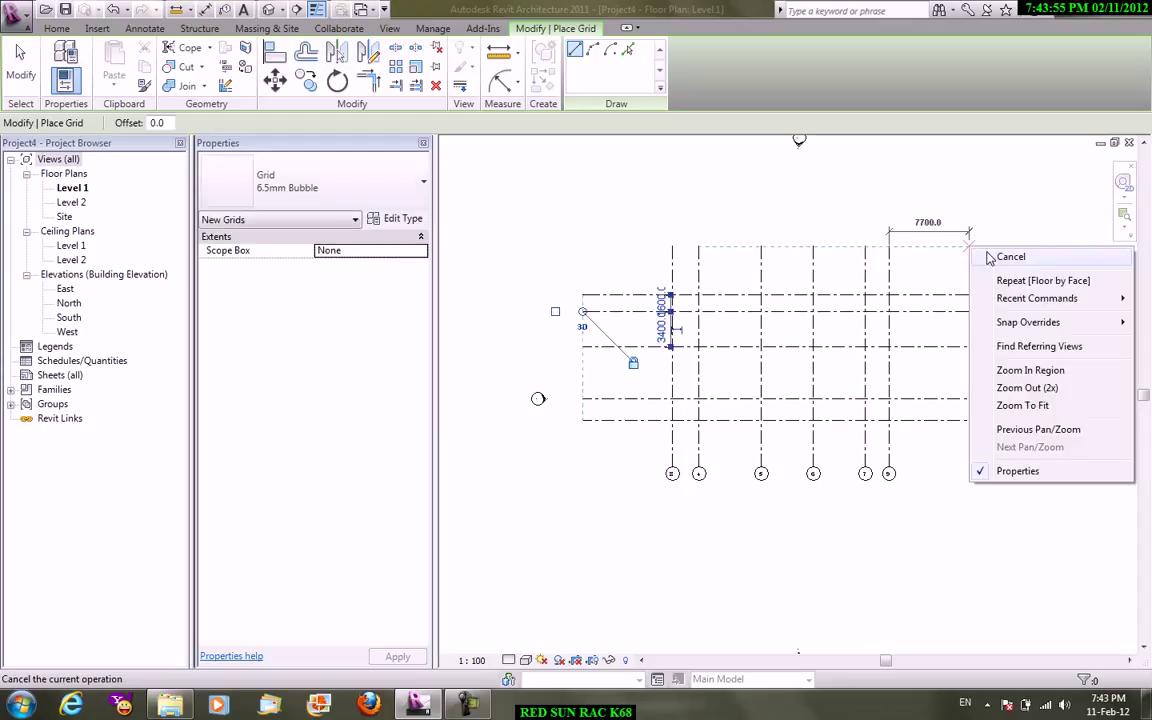
left_click(1020, 257)
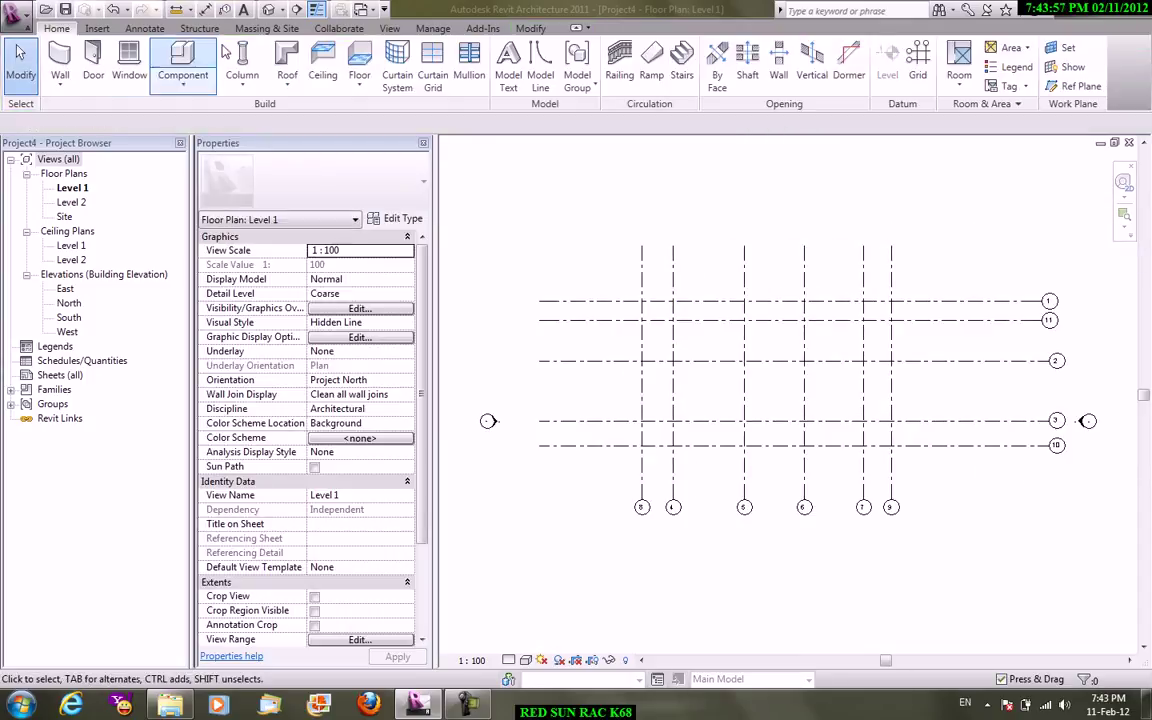
- Start an in-place mass from the Massing & Site tools, keeping the default name Mass 1
left_click(267, 28)
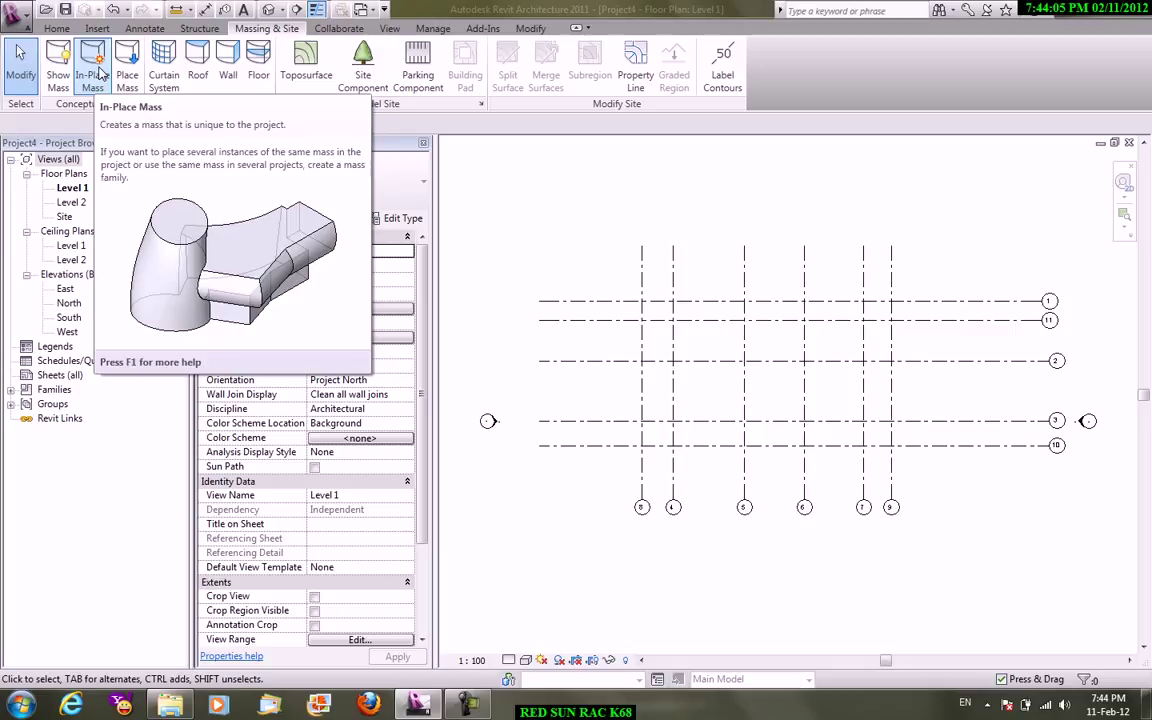
left_click(99, 73)
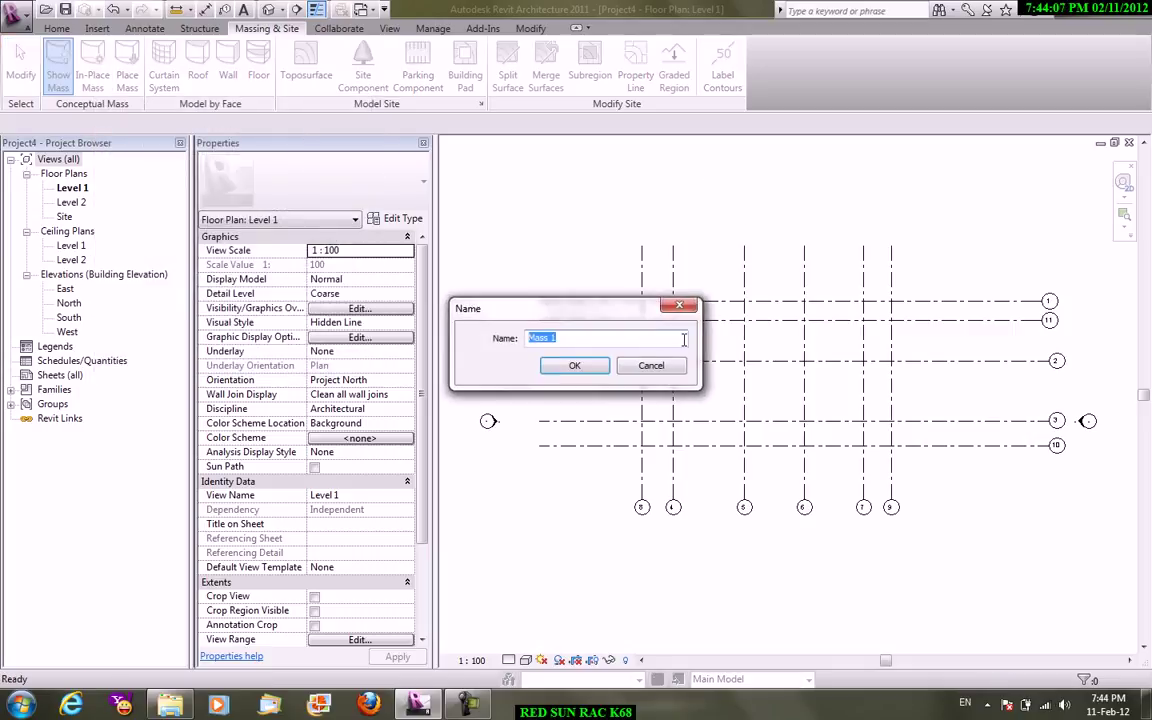
left_click(571, 367)
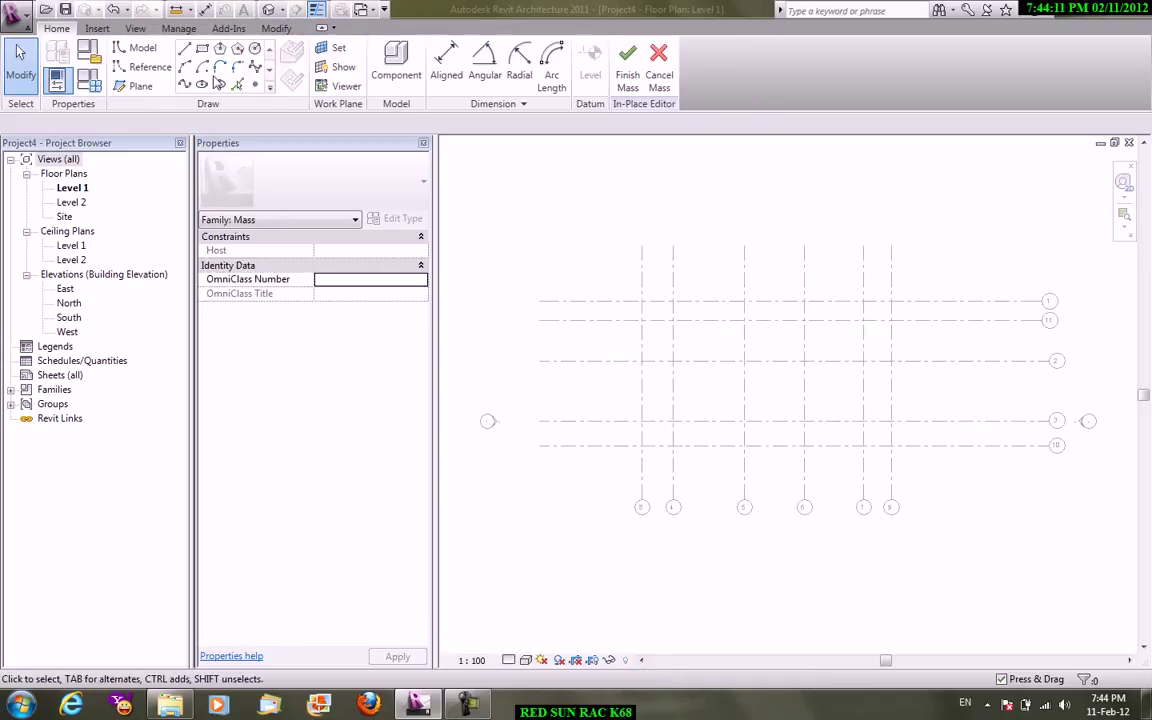
- Draw the outline's first lines from a grid intersection, including the 16000 top run, to grid 11
left_click(184, 48)
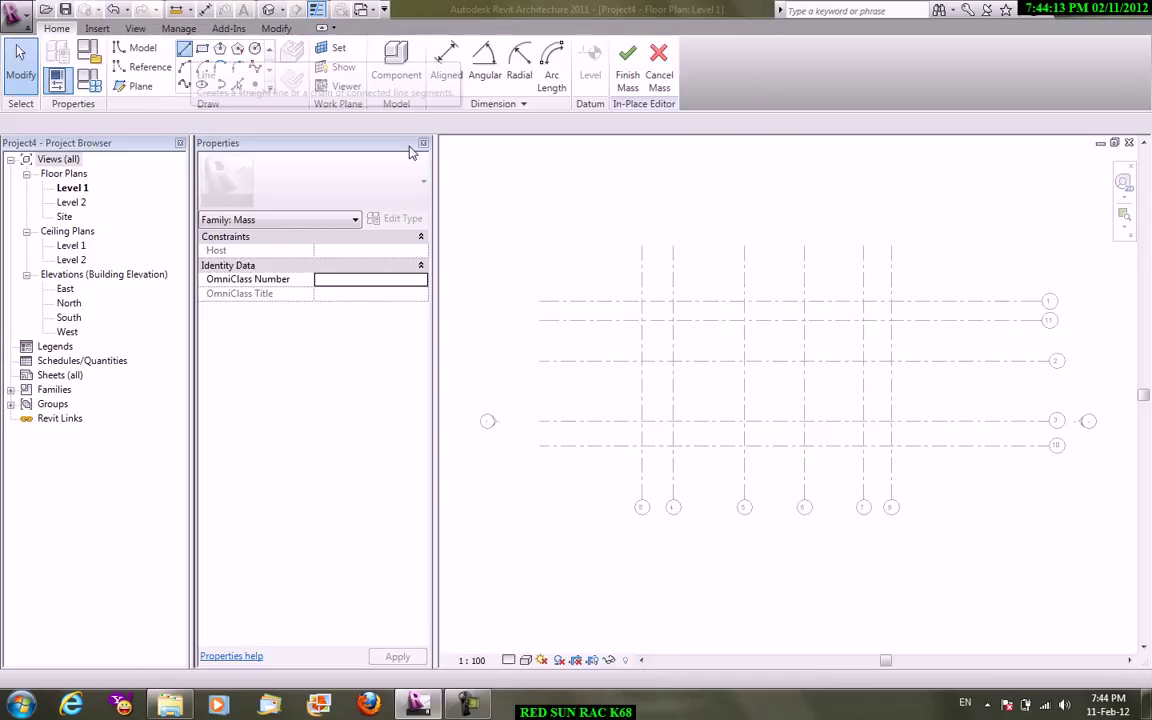
left_click(642, 319)
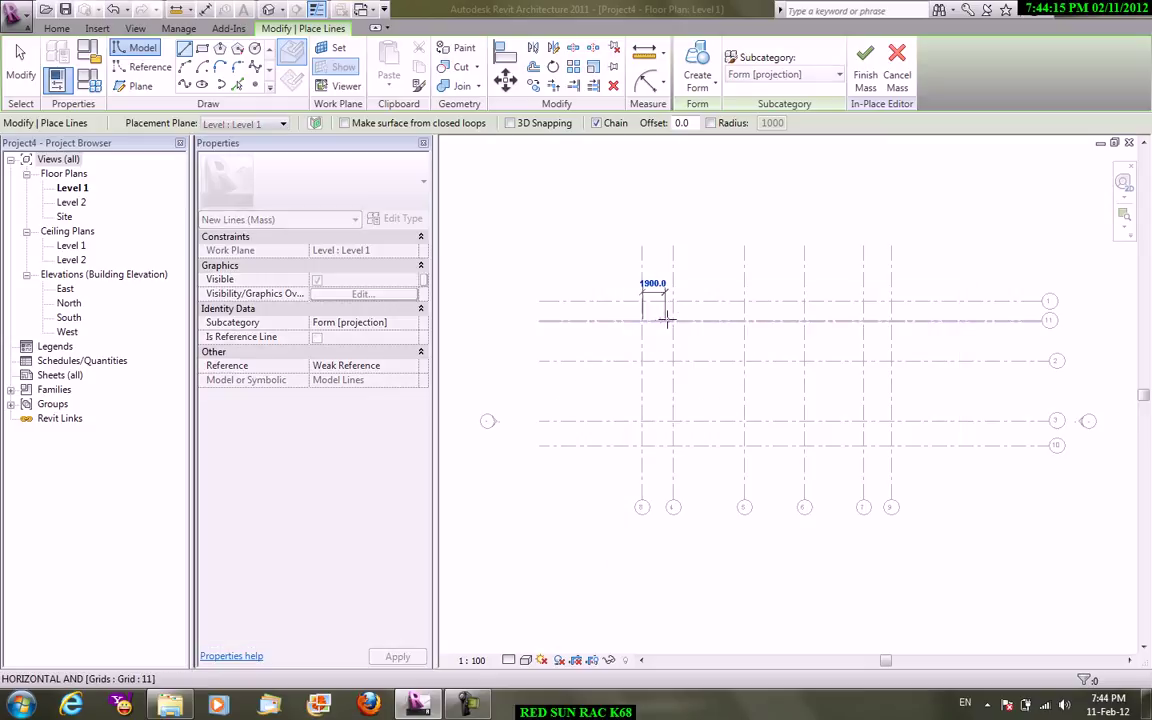
left_click(673, 319)
left_click(673, 272)
left_click(865, 272)
left_click(862, 320)
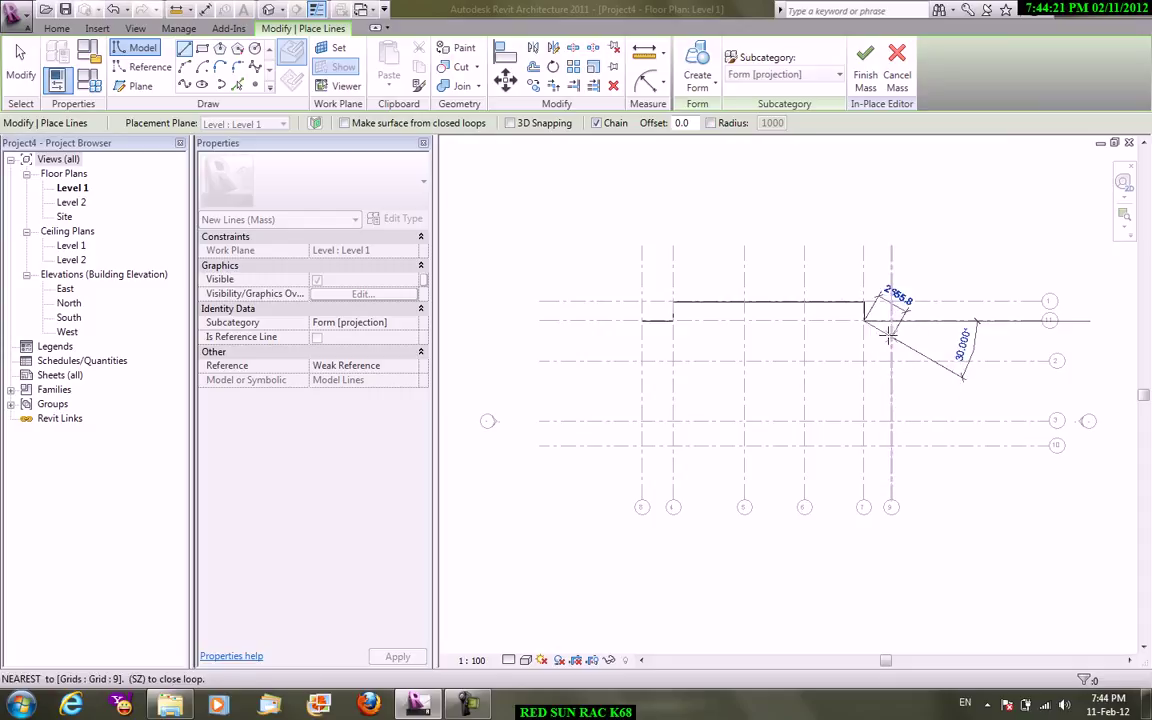
left_click(891, 320)
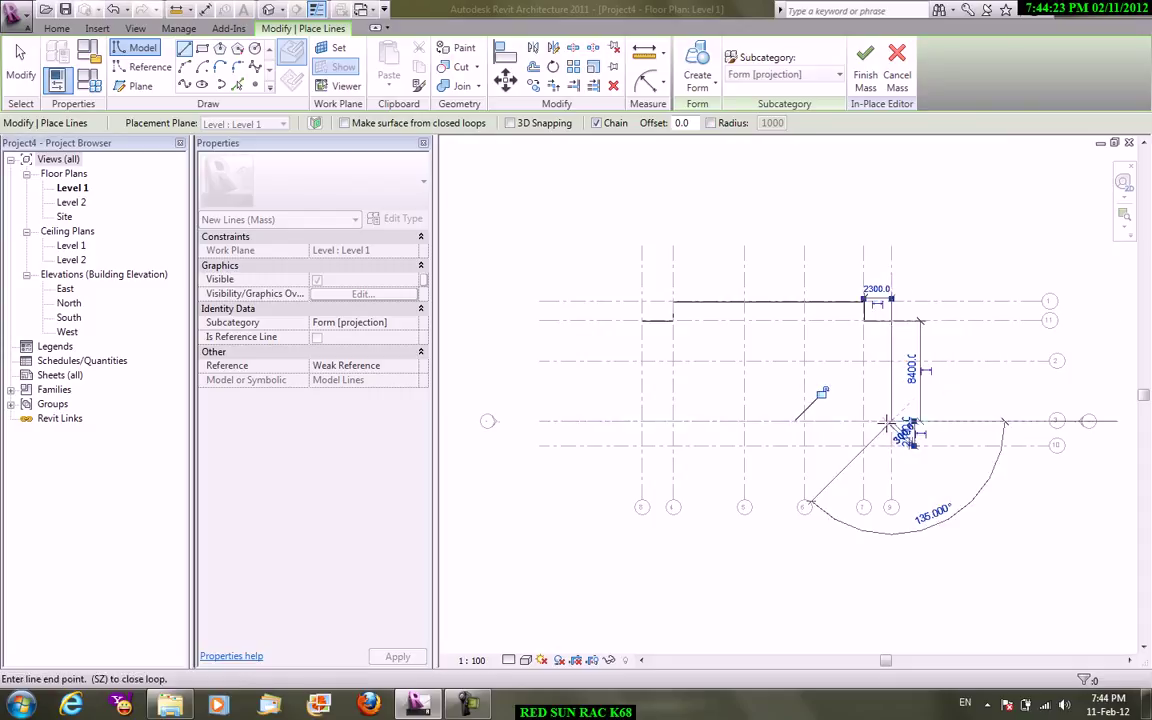
- Continue the outline down to grid 10, back along grids 4 and 3, and close the loop
left_click(891, 445)
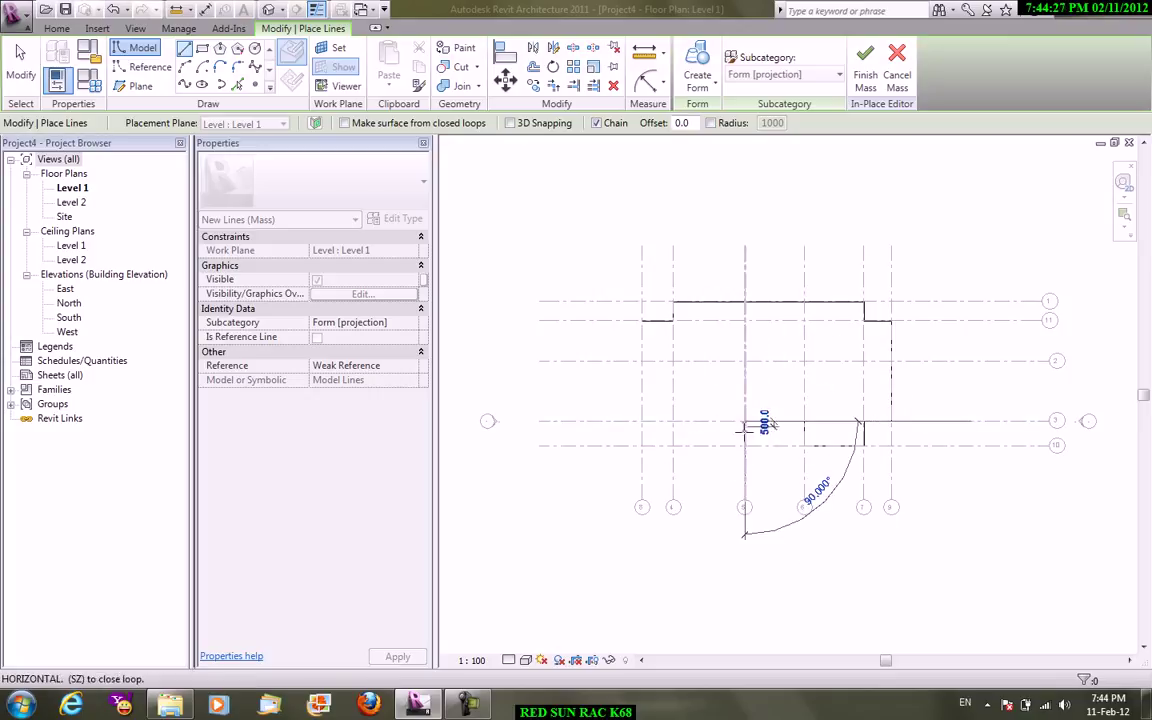
left_click(673, 445)
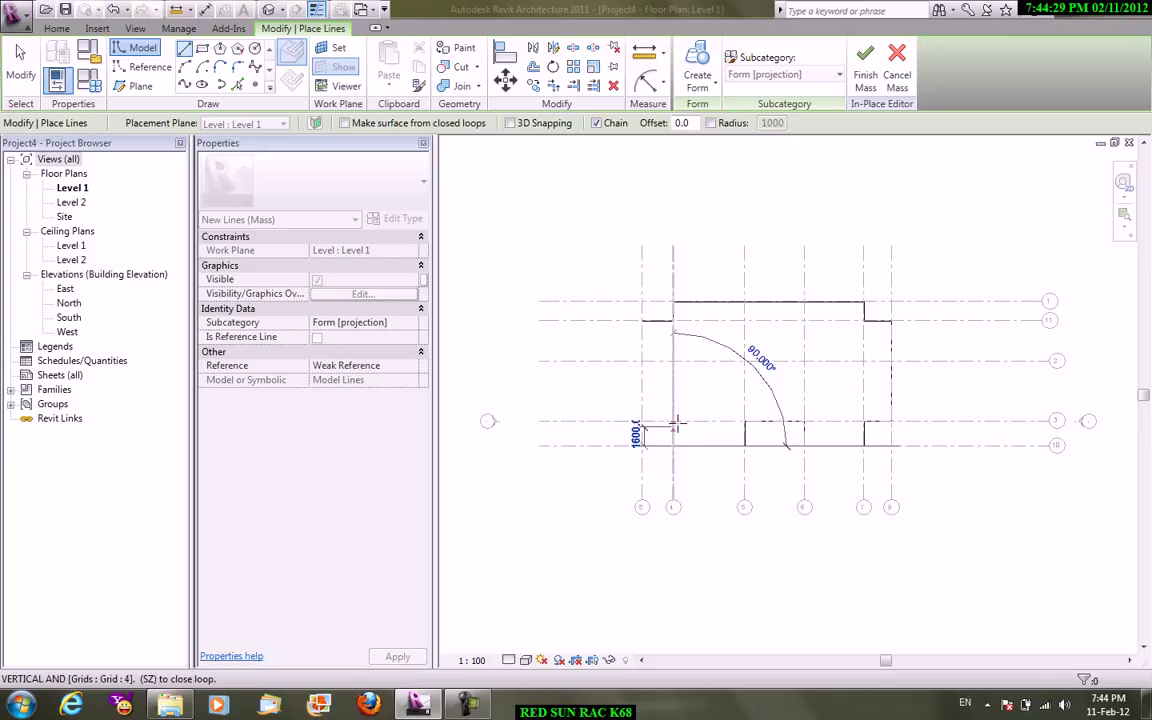
left_click(673, 421)
left_click(642, 421)
left_click(642, 321)
right_click(687, 246)
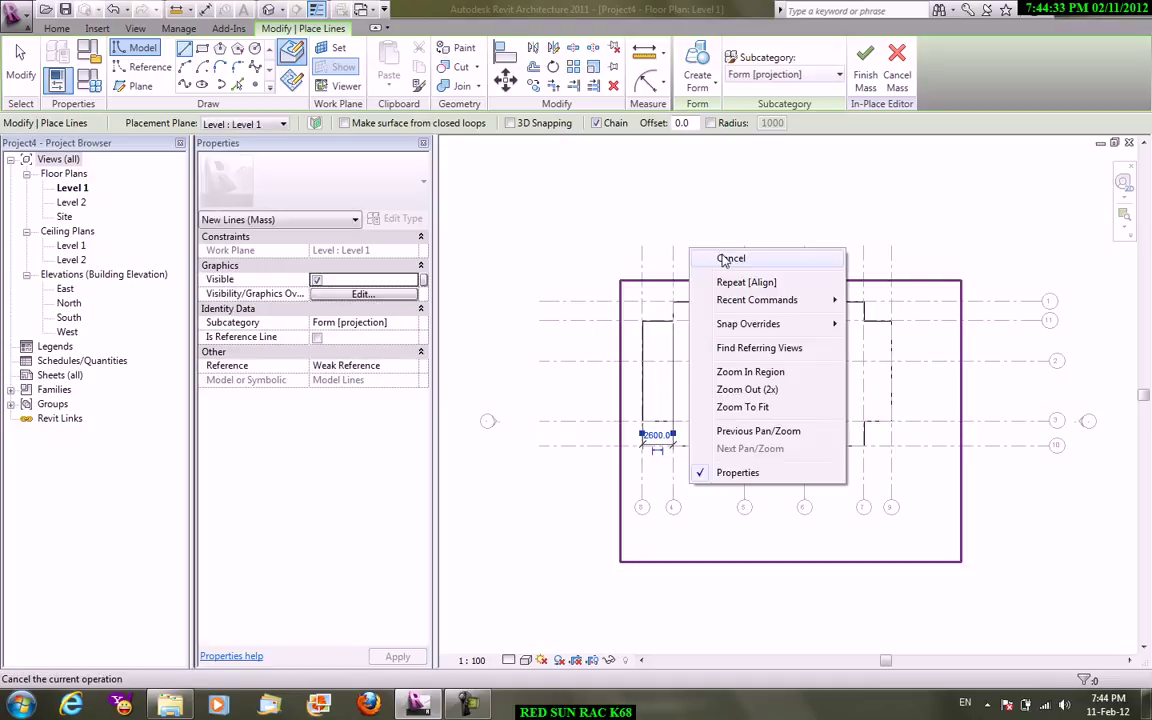
right_click(721, 227)
left_click(764, 237)
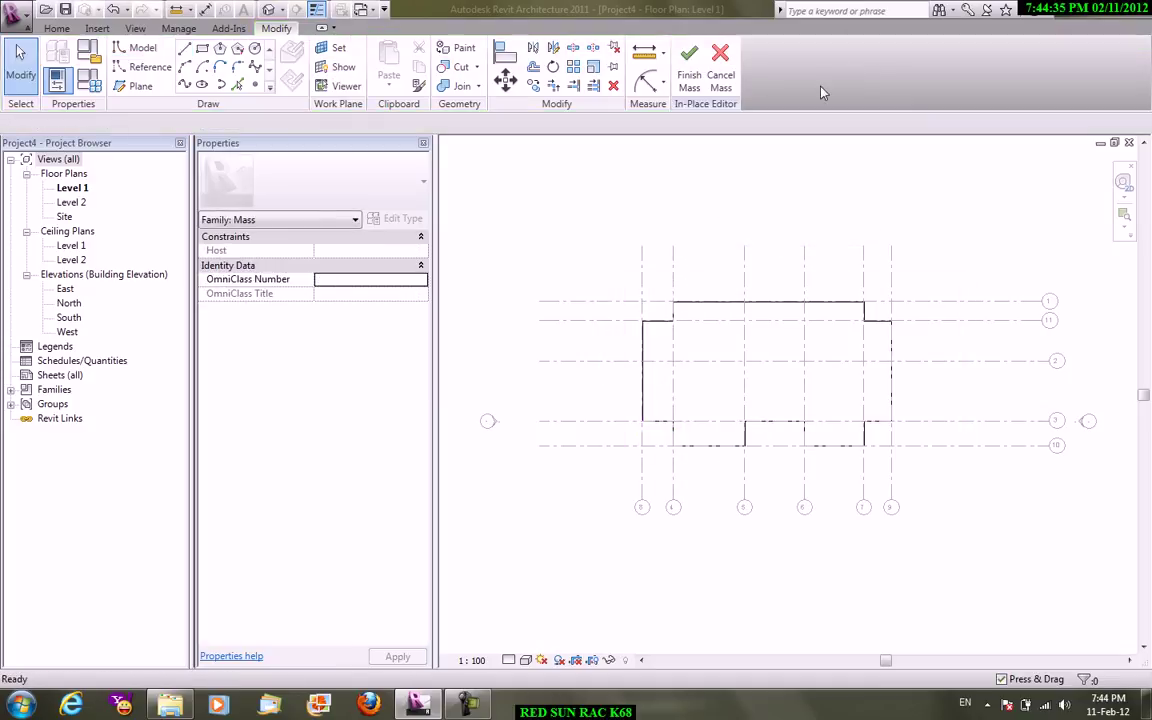
- Finish the mass, switch to 3D, reopen Mass 1 in place and select its outline chain
left_click(690, 84)
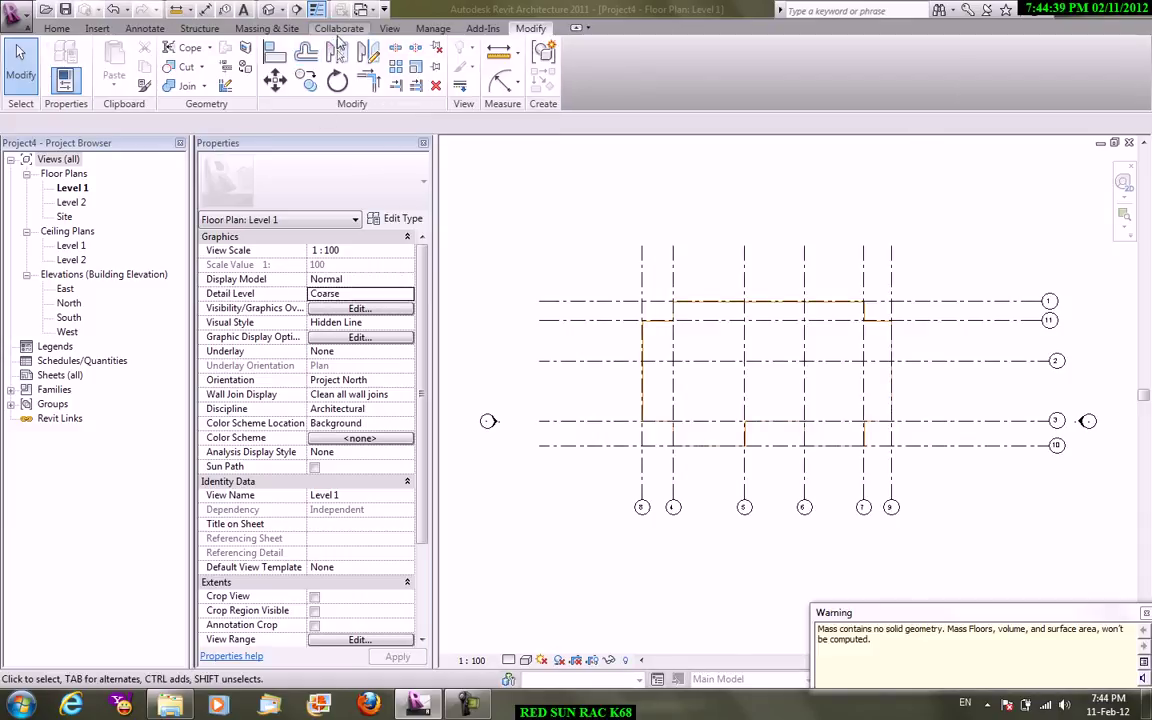
scroll(373, 82, "up", 3)
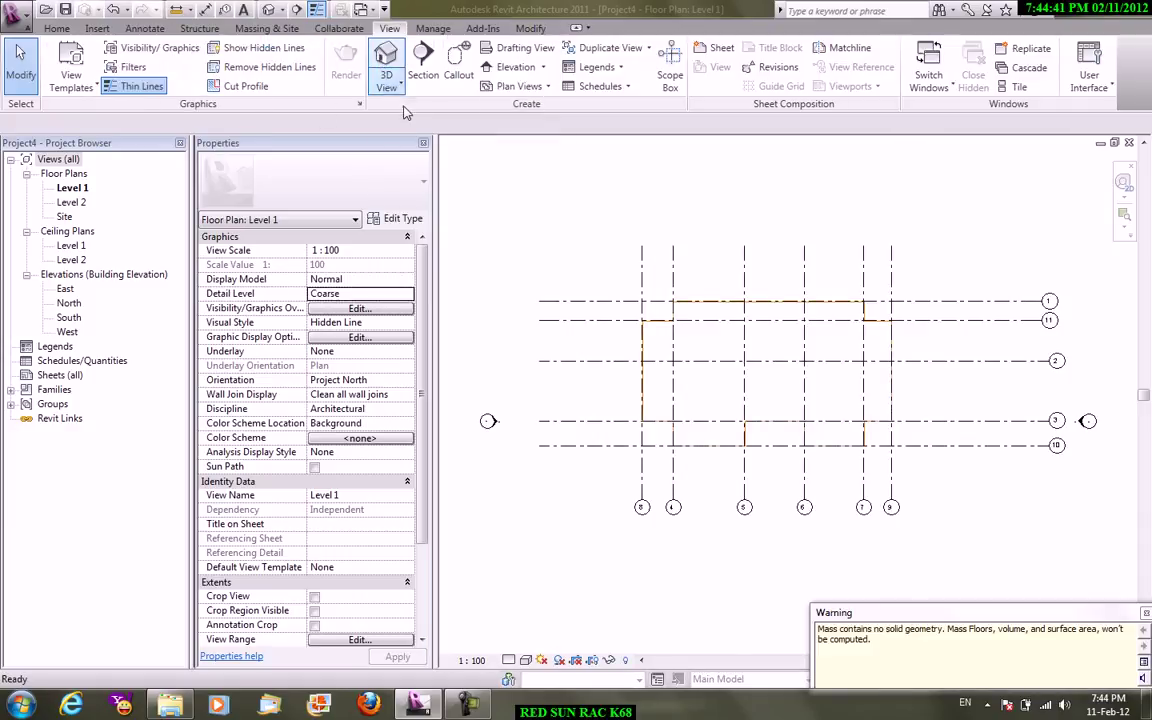
left_click(386, 62)
right_click(657, 202)
left_click(694, 211)
left_click(783, 374)
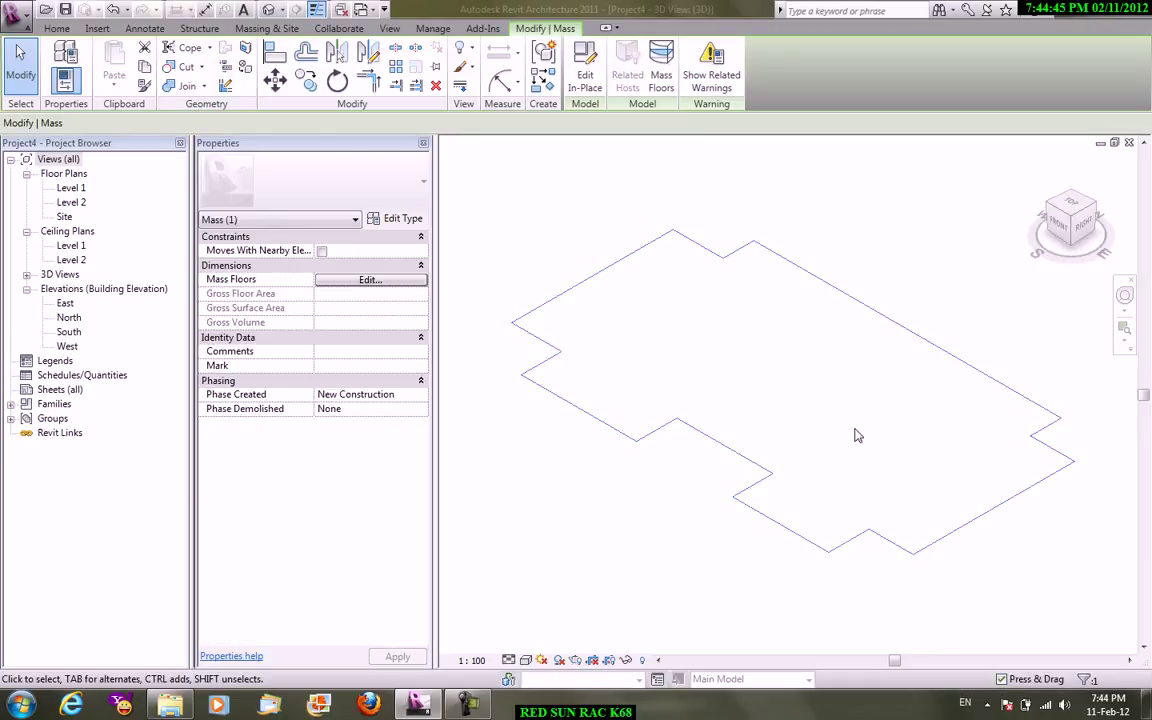
left_click(585, 80)
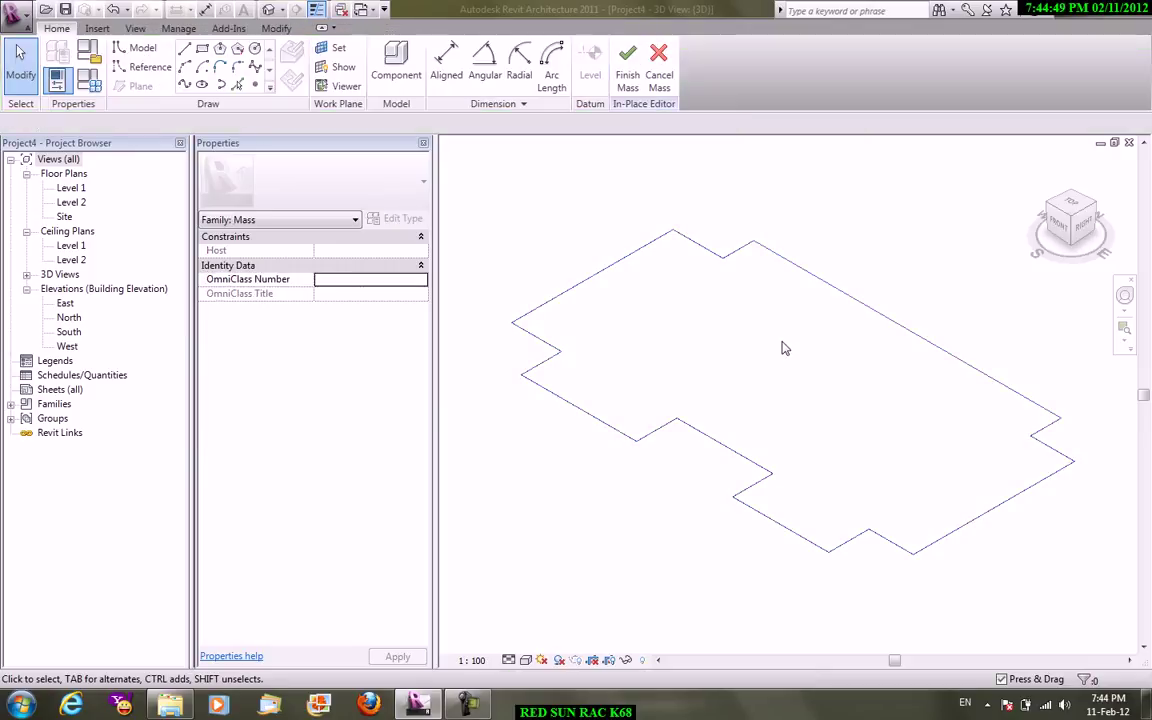
key("Tab")
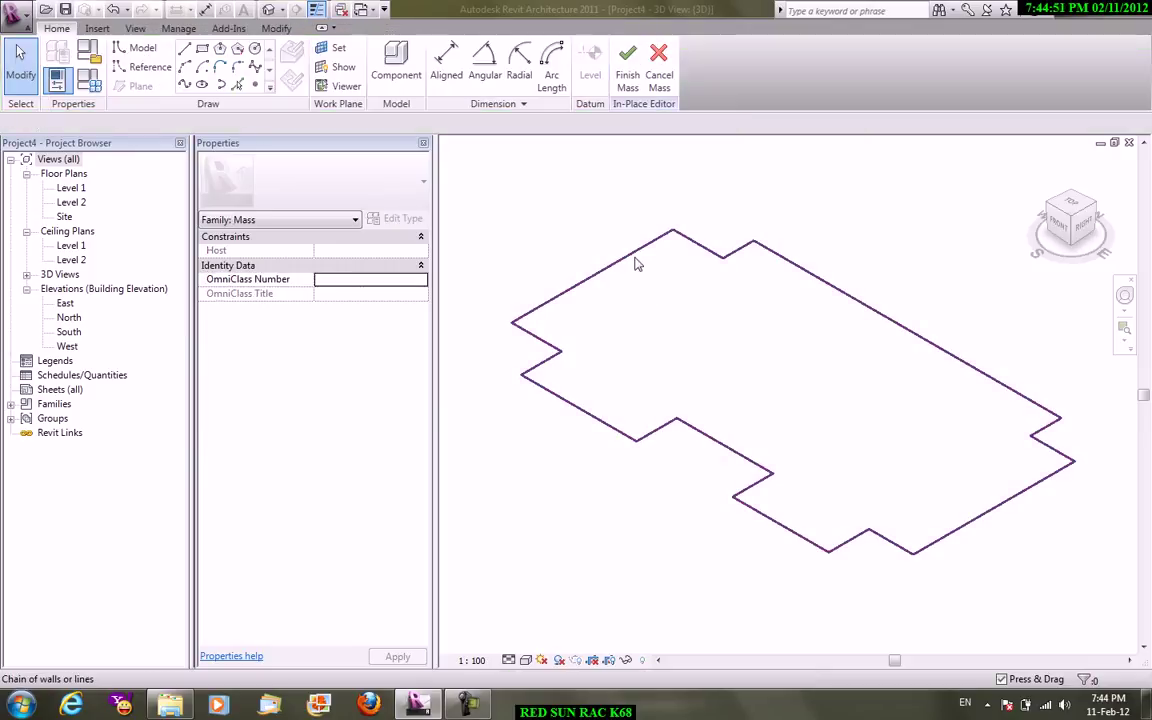
left_click(635, 263)
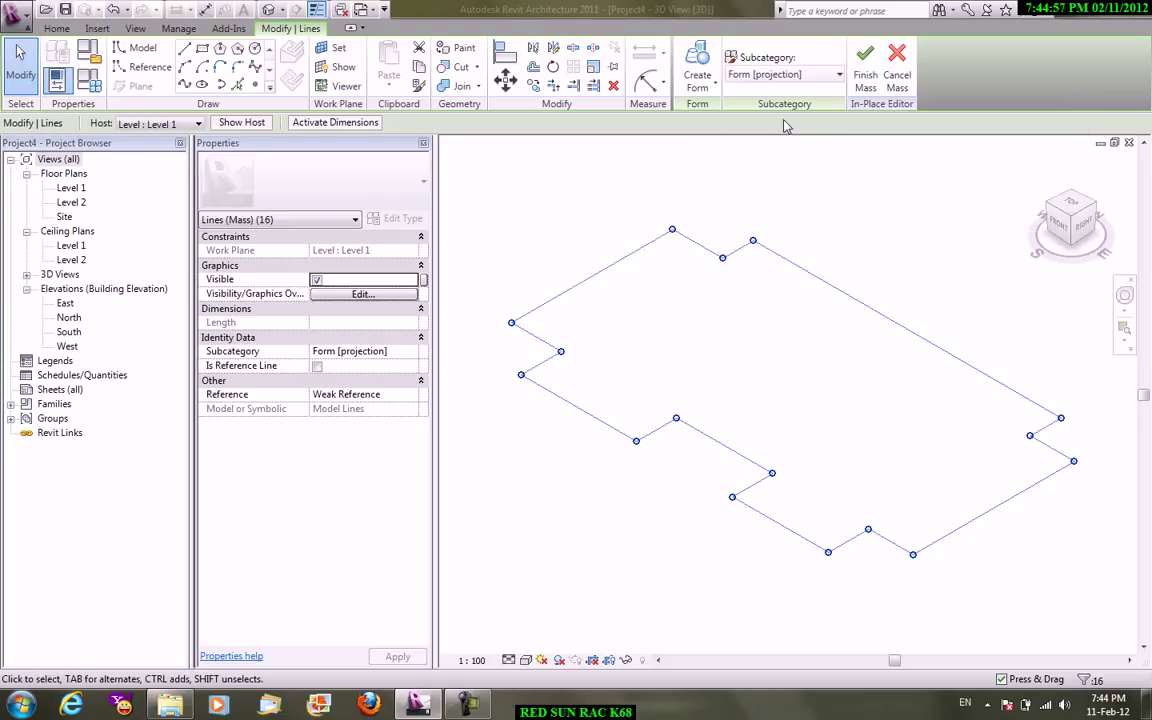
- Re-enter Mass 1 editing, return to the {3D} view, select the 16-line outline and show Create Form choices
left_click(862, 76)
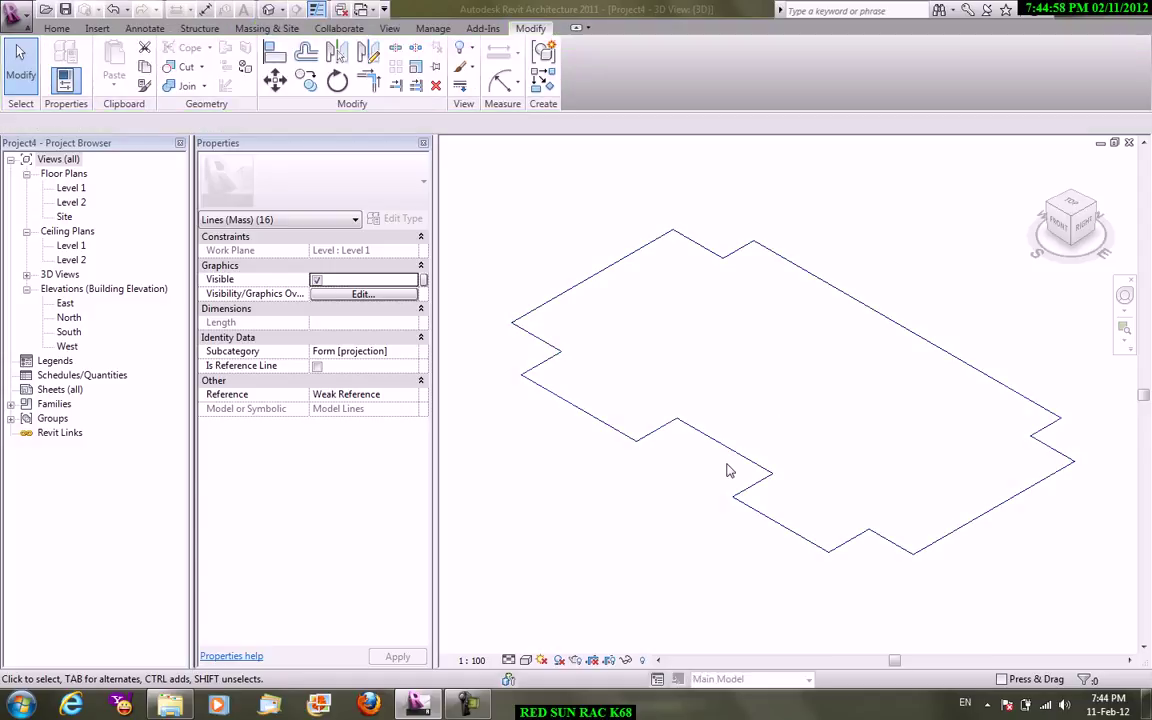
left_click(710, 256)
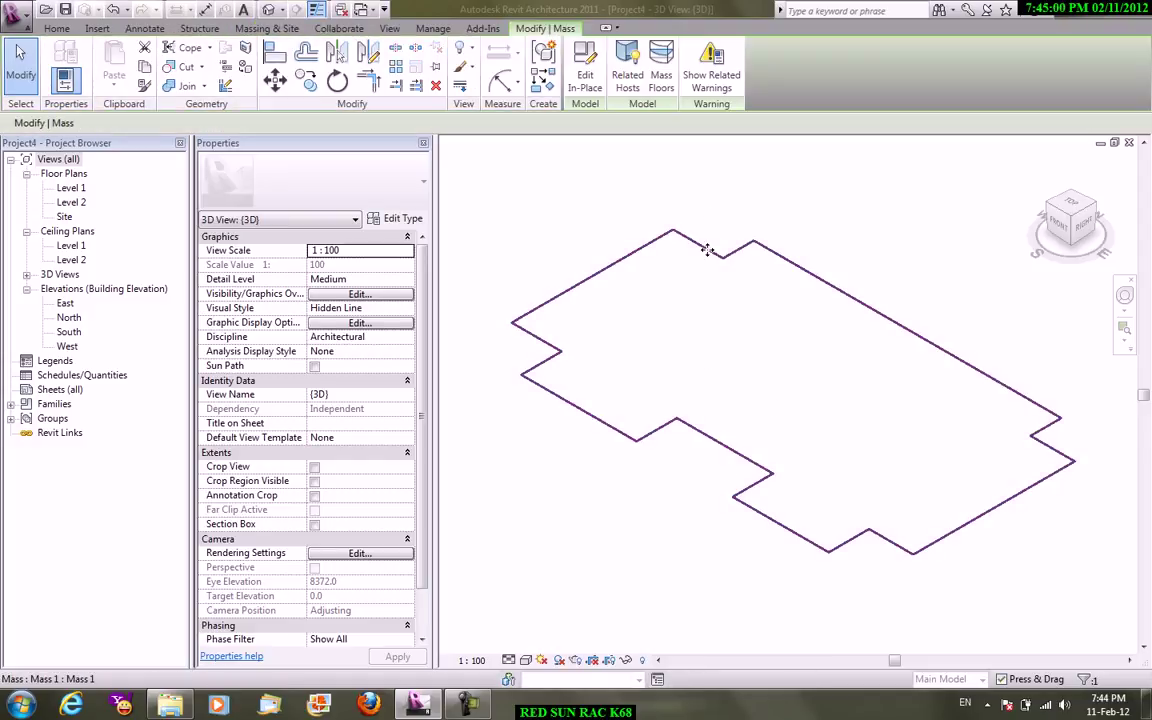
left_click(590, 88)
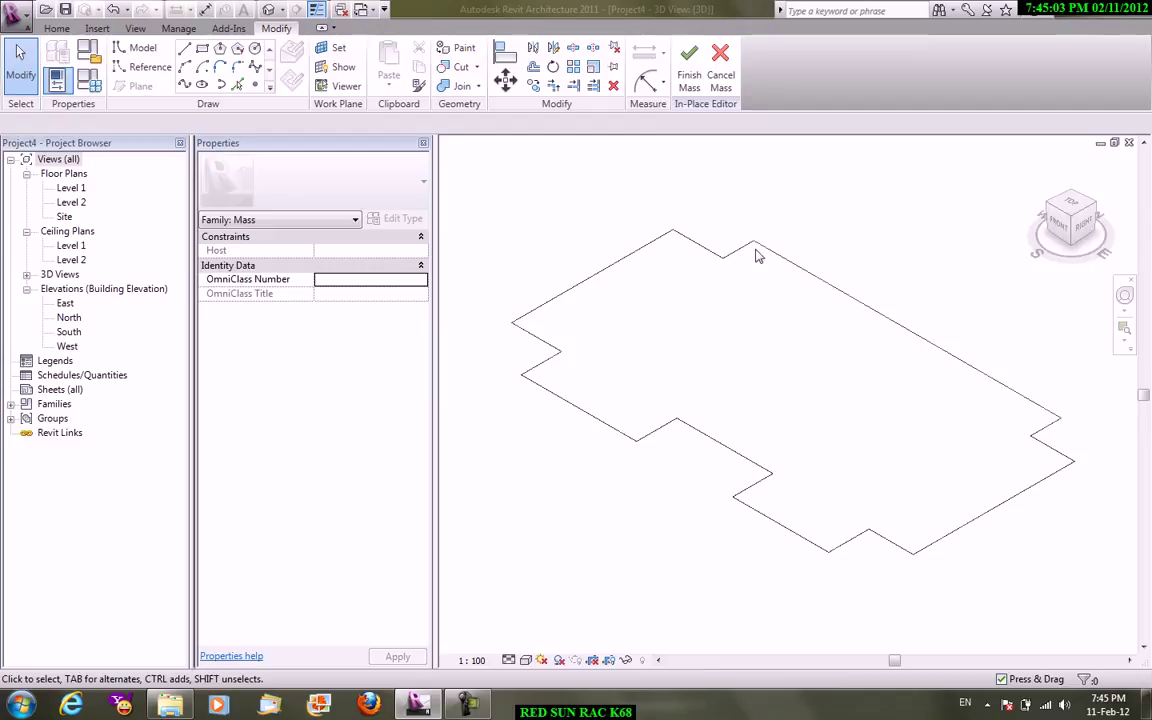
double_click(69, 332)
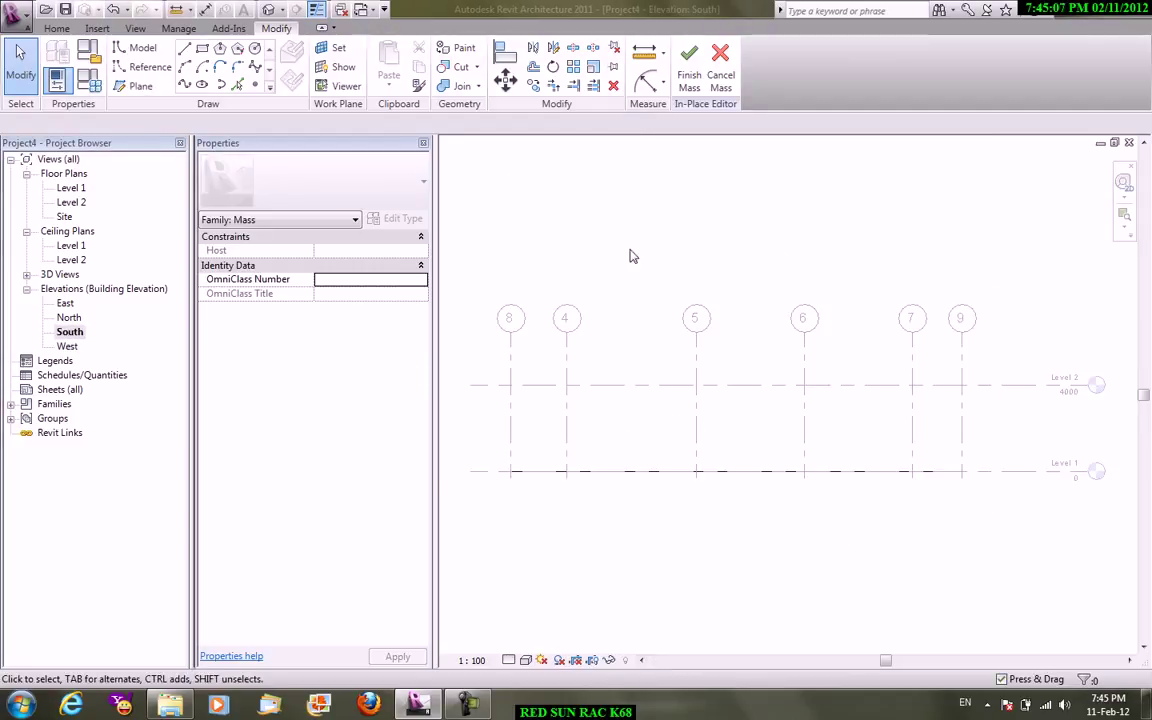
double_click(71, 188)
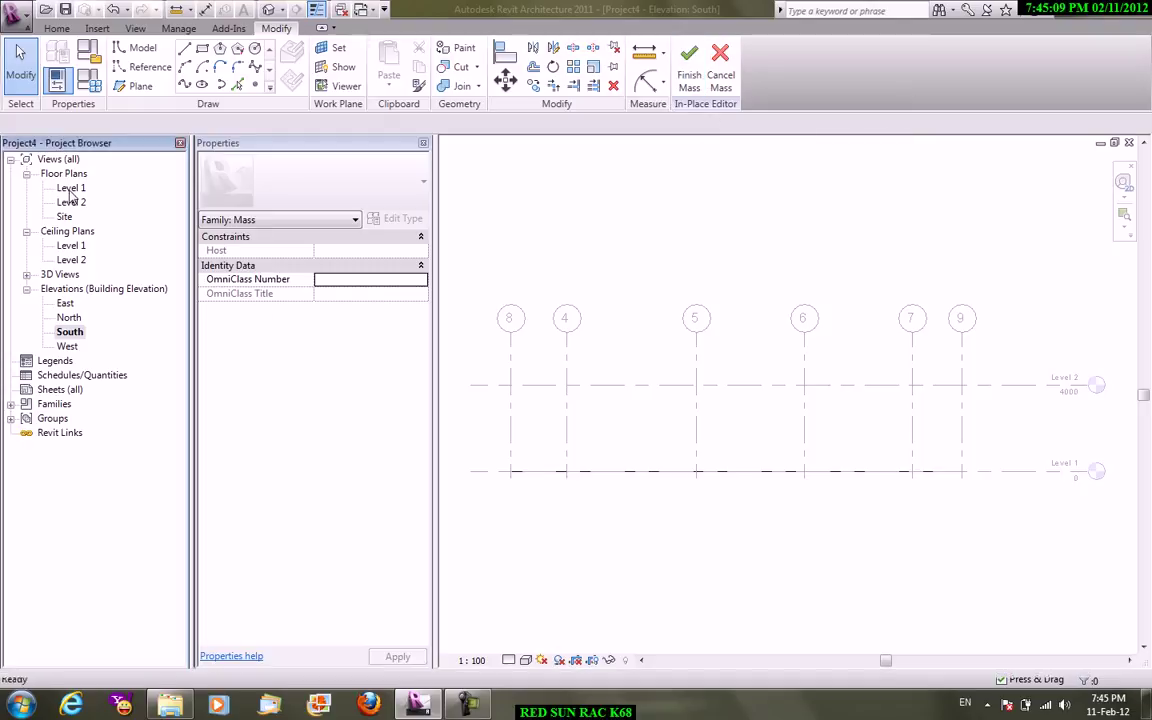
double_click(60, 274)
double_click(66, 288)
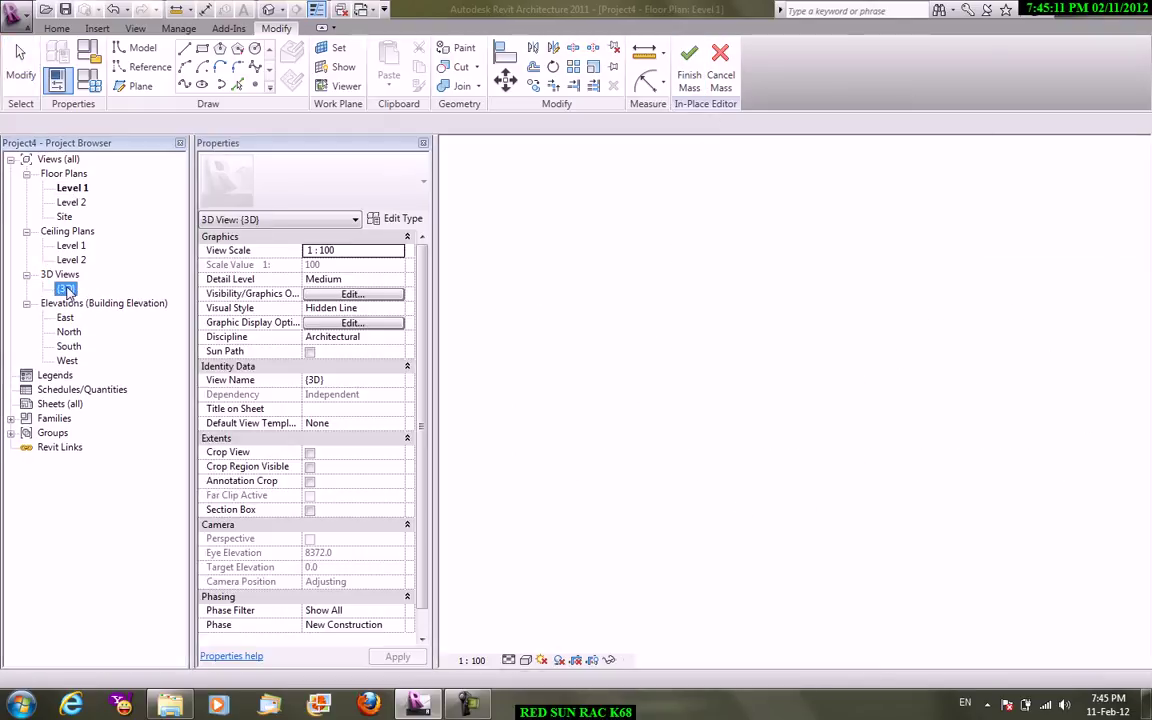
left_click(738, 250)
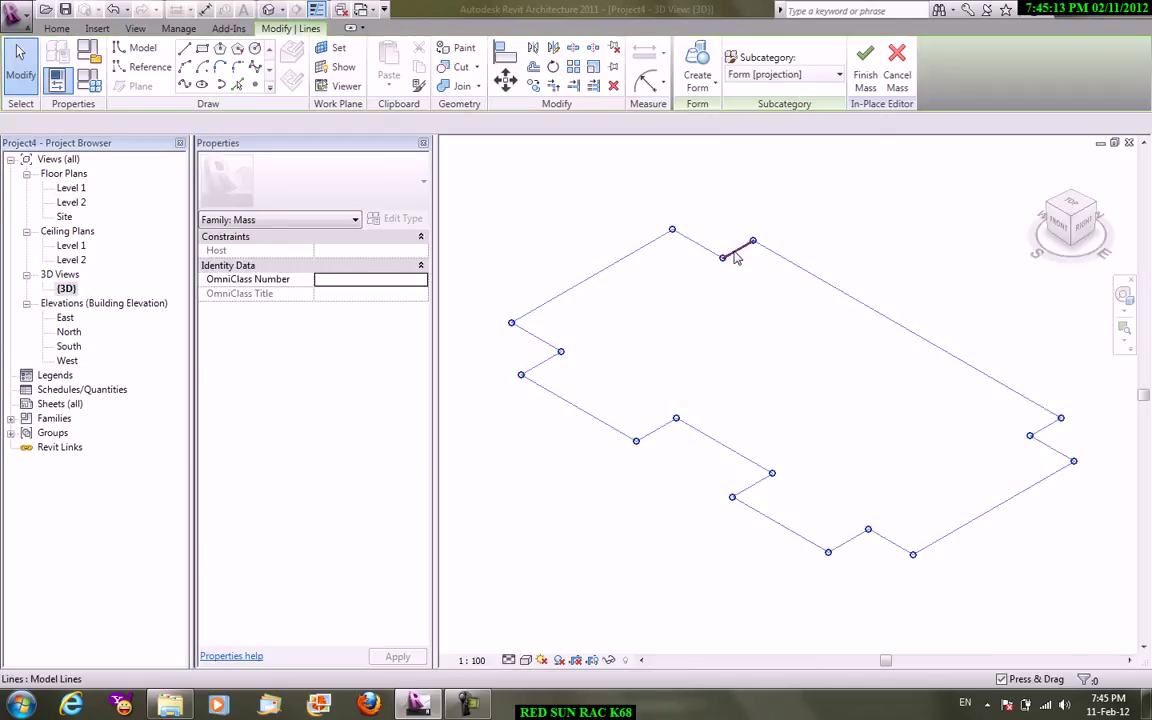
left_click(716, 88)
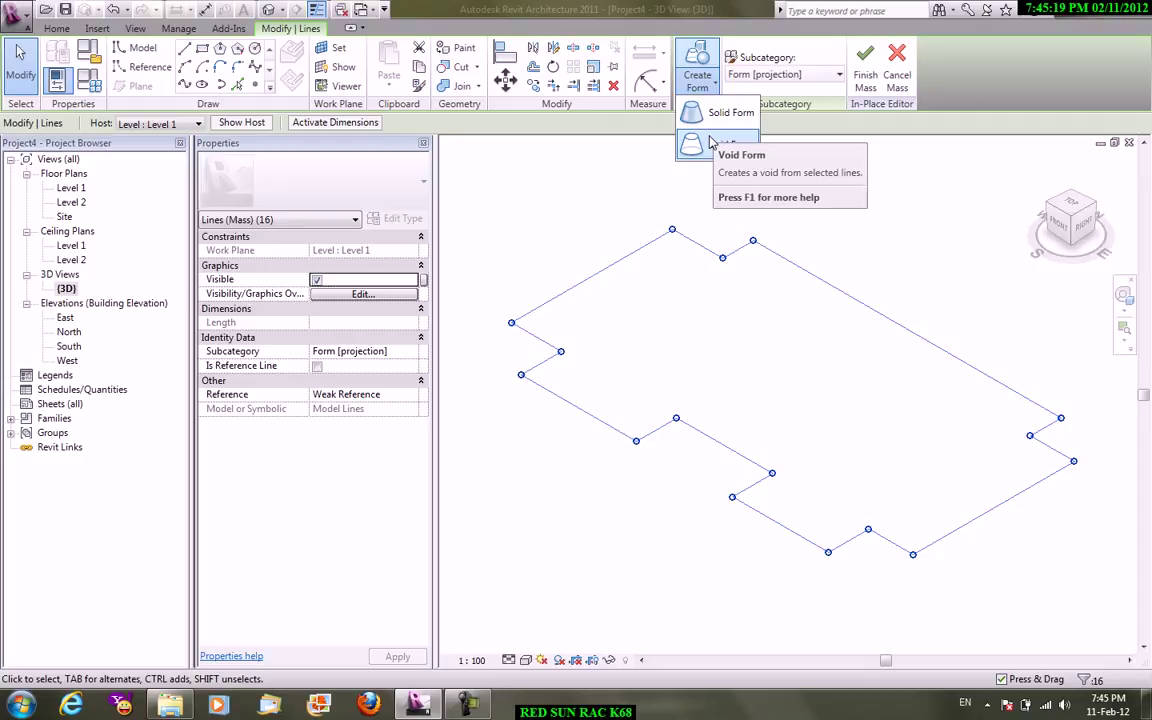
mouse_move(713, 142)
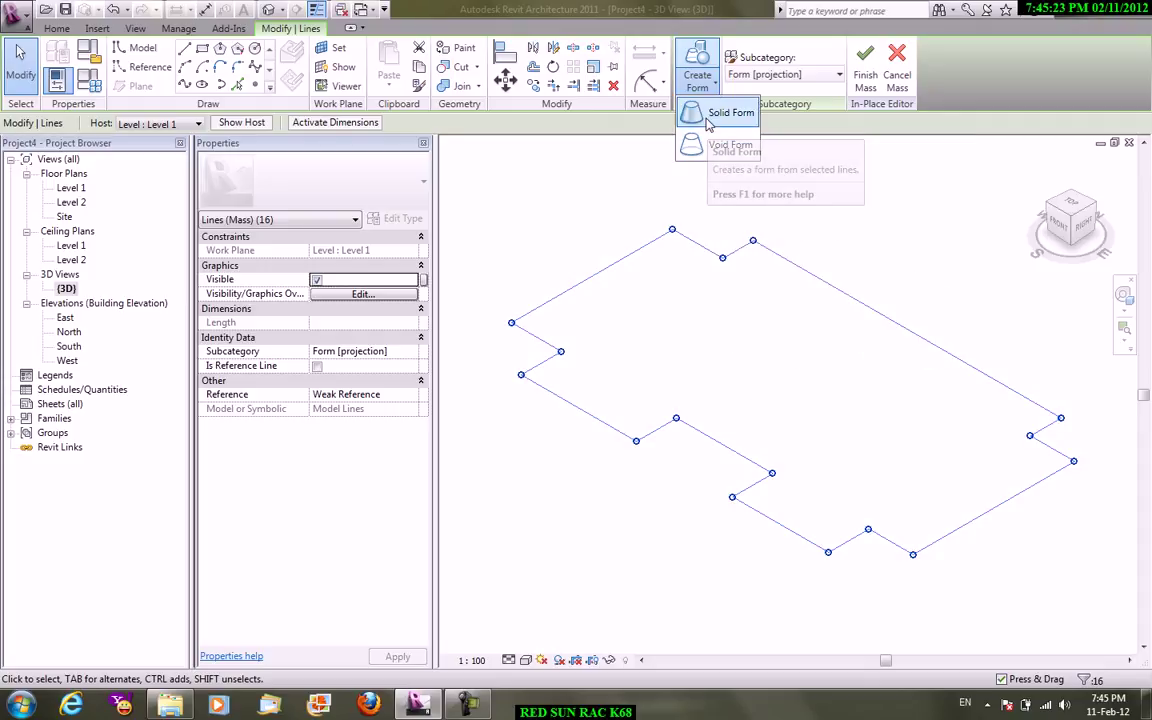
mouse_move(725, 113)
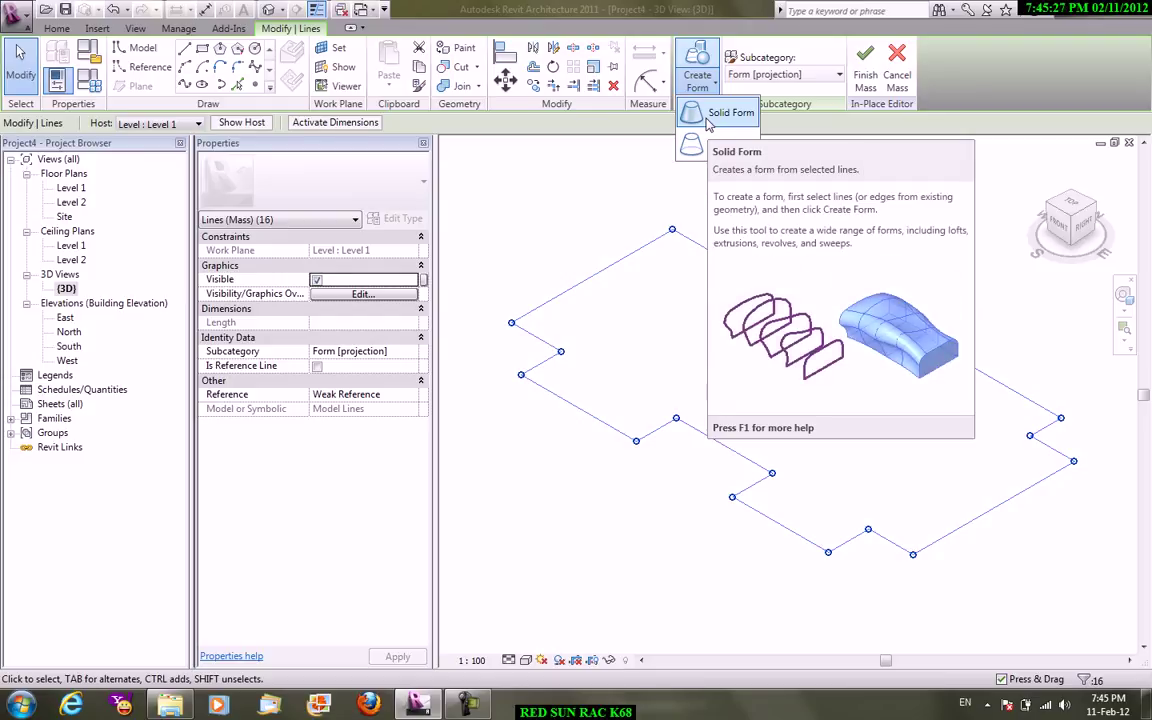
- Extrude the outline into a solid form and set its height to 50000
left_click(708, 116)
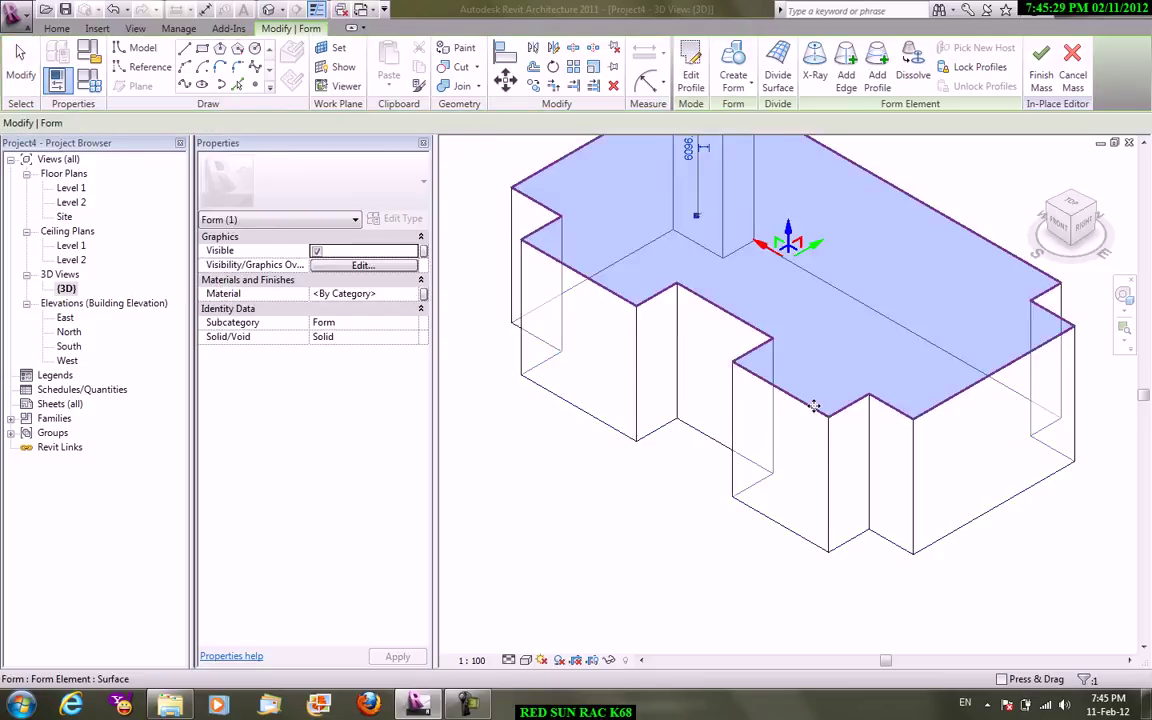
left_click_drag(798, 292, 801, 214)
left_click(726, 197)
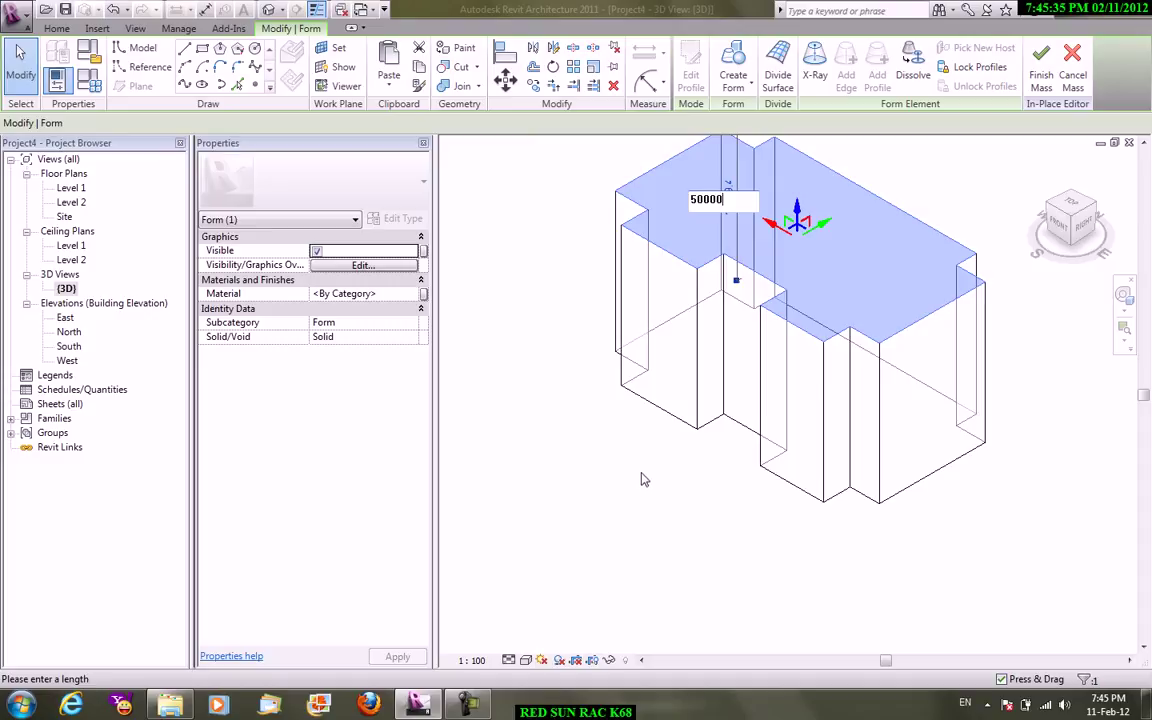
key("Return")
- Deselect the form, zoom out in the 3D view, and open the Level 1 floor plan
scroll(915, 360, "up", 2)
key("Escape")
scroll(874, 362, "up", 2)
scroll(812, 342, "down", 3)
scroll(818, 345, "down", 2)
scroll(818, 345, "down", 3)
scroll(792, 140, "up", 1)
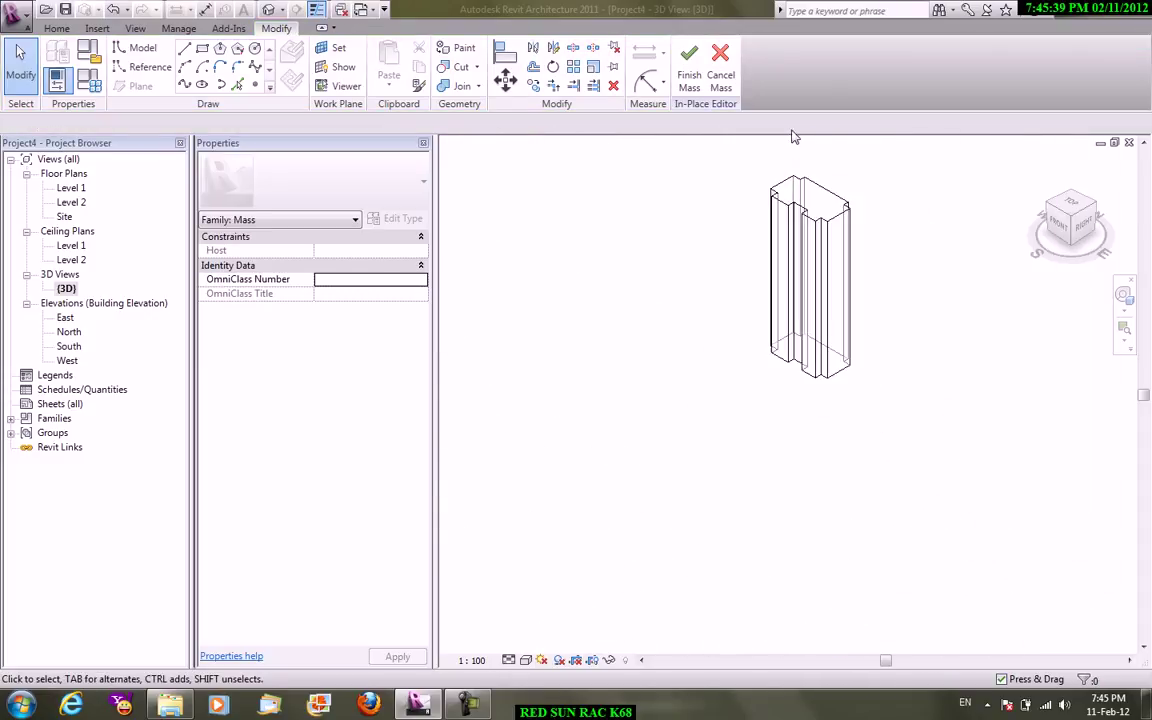
scroll(840, 204, "up", 3)
double_click(74, 190)
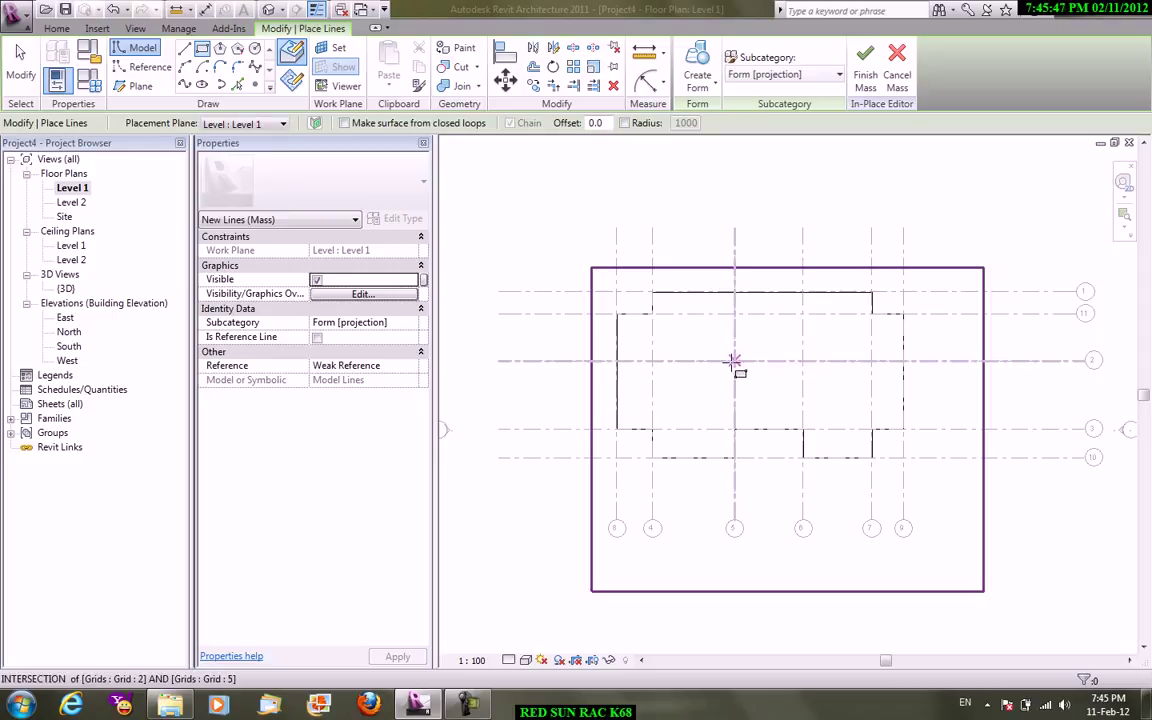
- Draw a rectangle from the grid 2/5 crossing to the grid 6/11 crossing
left_click(735, 362)
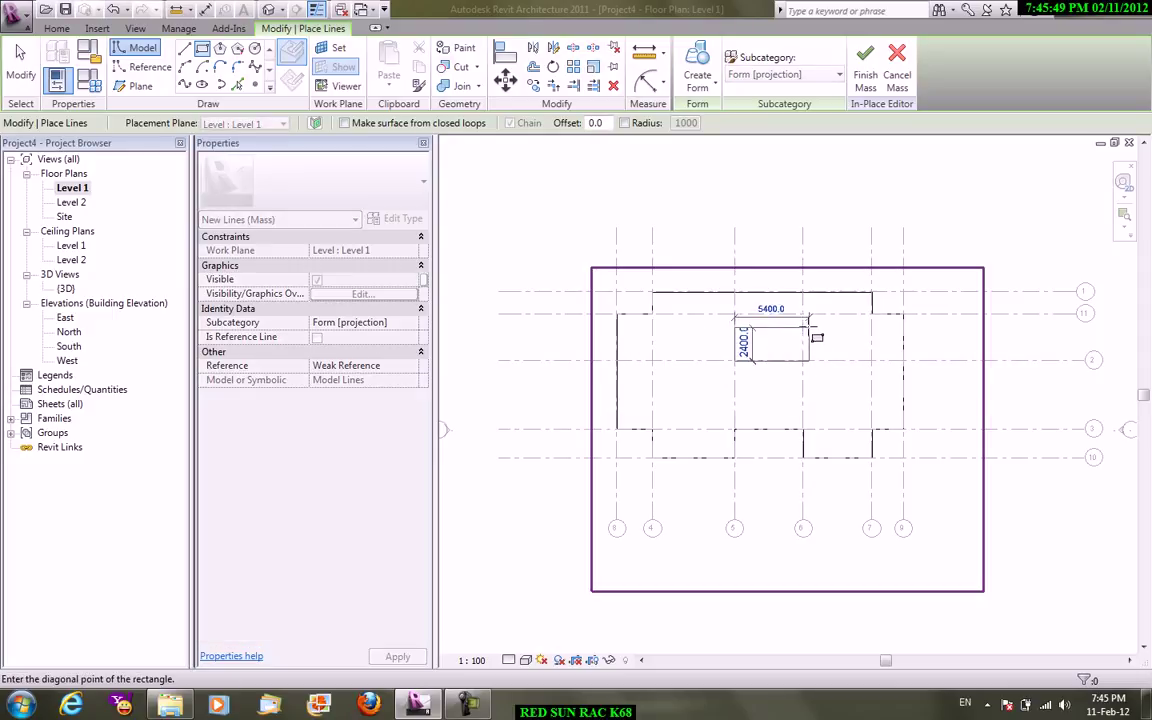
left_click(803, 313)
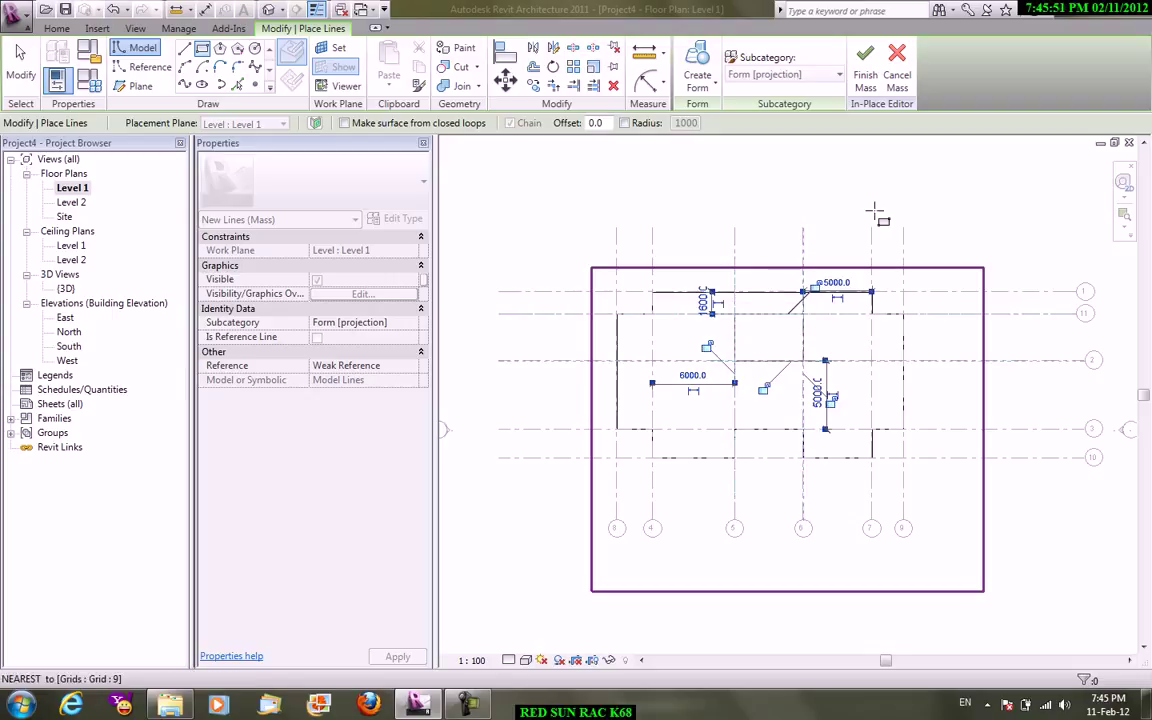
right_click(840, 172)
left_click(882, 185)
right_click(696, 192)
left_click(730, 198)
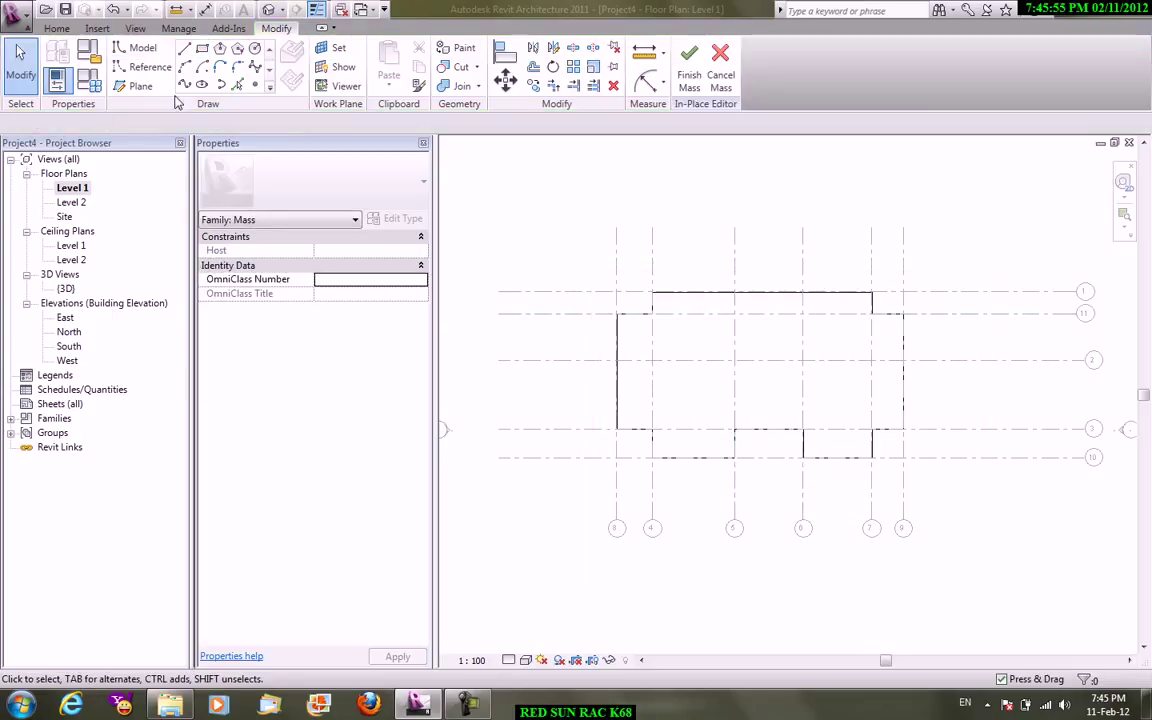
- In the {3D} view, turn the four rectangle lines into a void form
left_click(66, 289)
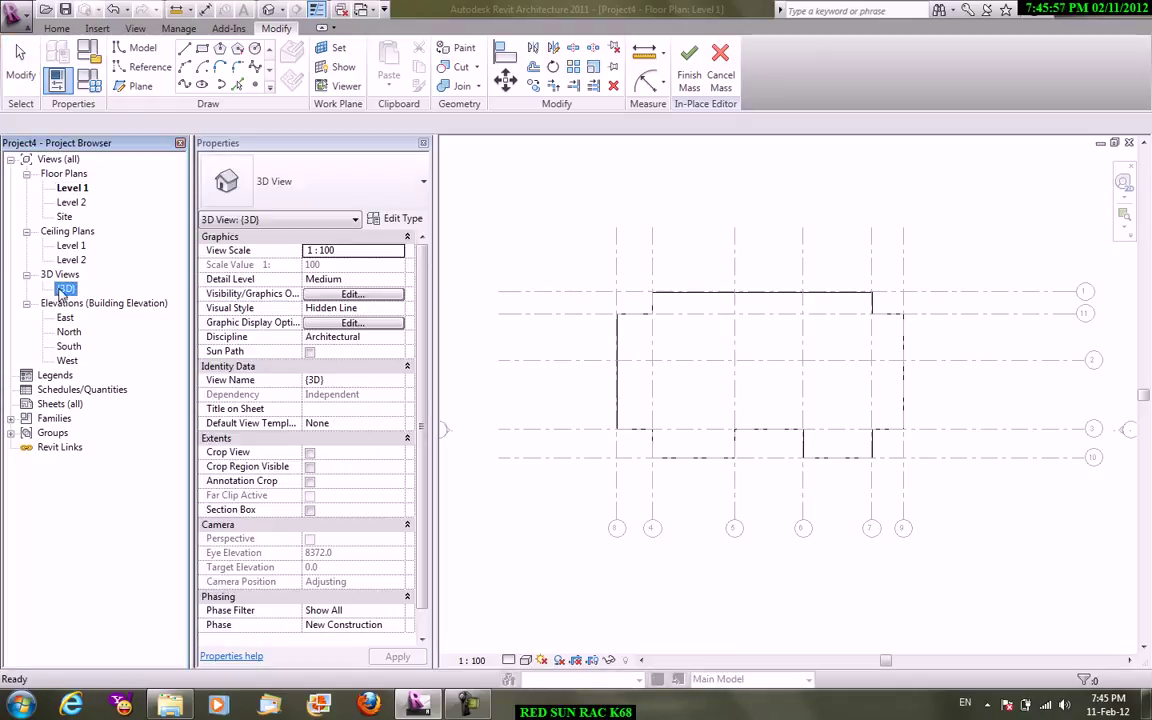
double_click(62, 289)
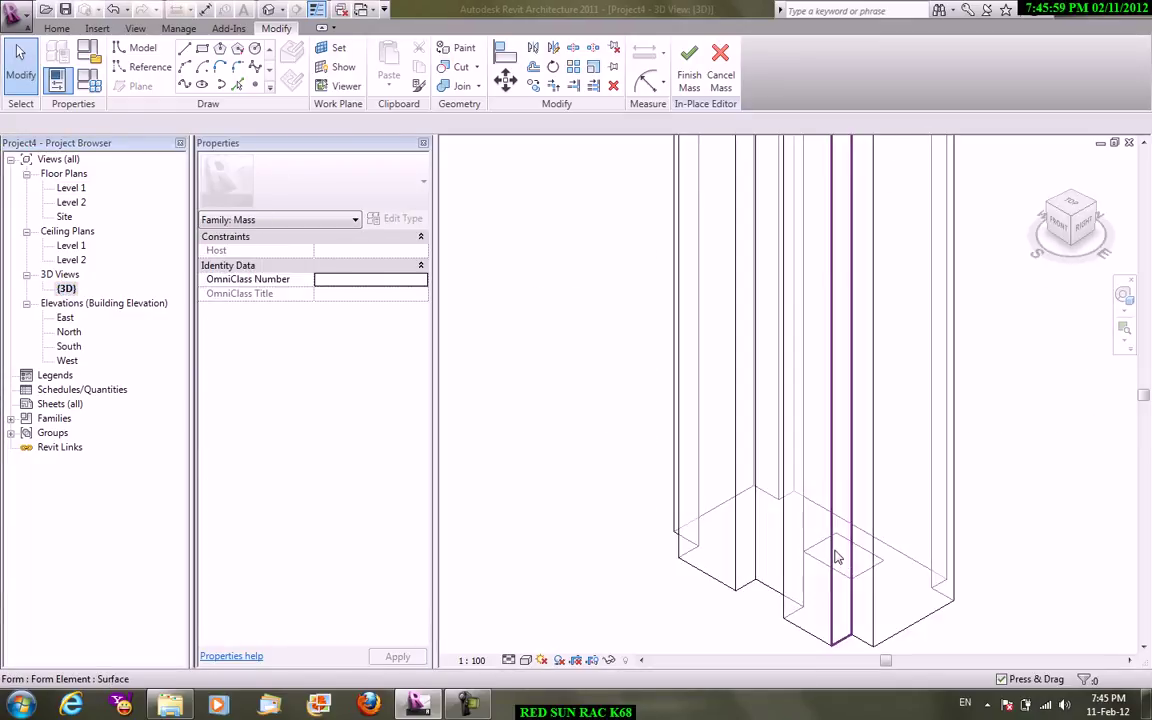
left_click(824, 550)
scroll(822, 546, "down", 3)
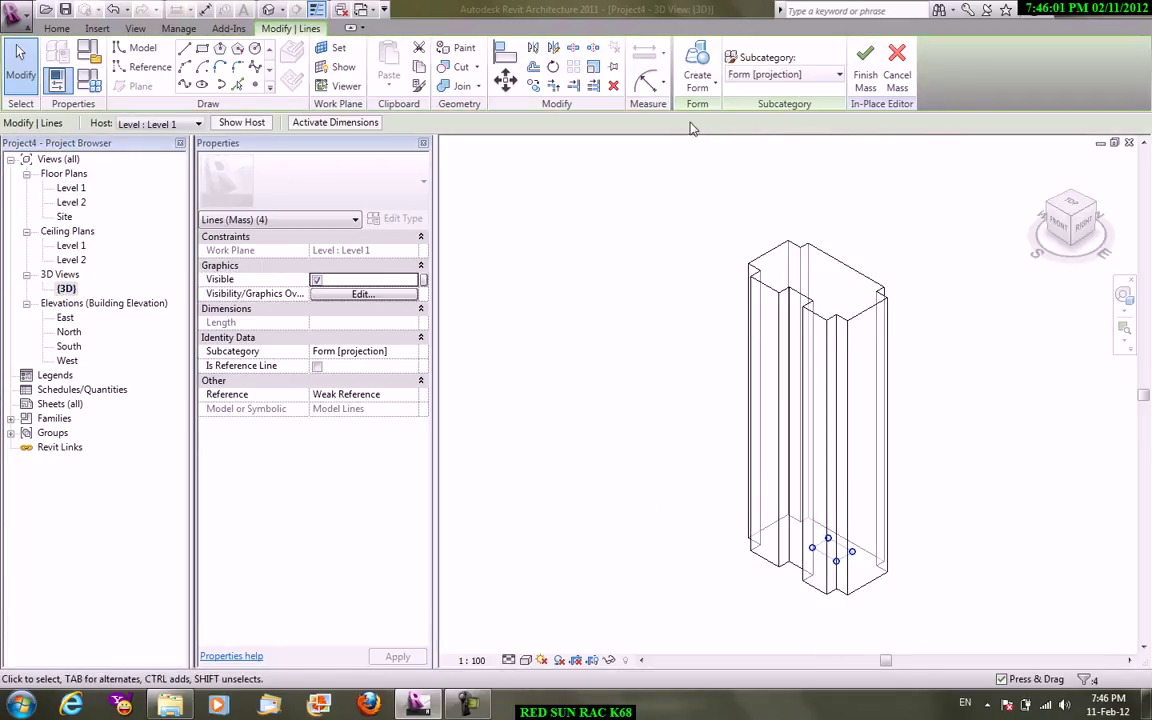
left_click(714, 86)
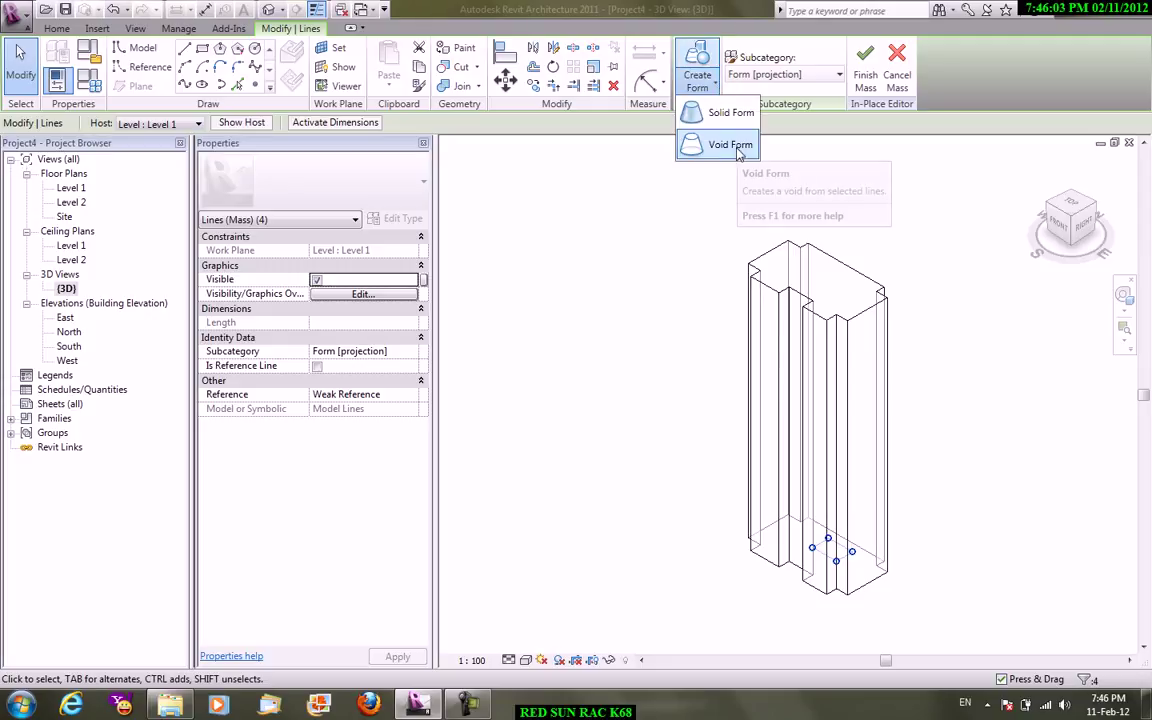
left_click(731, 145)
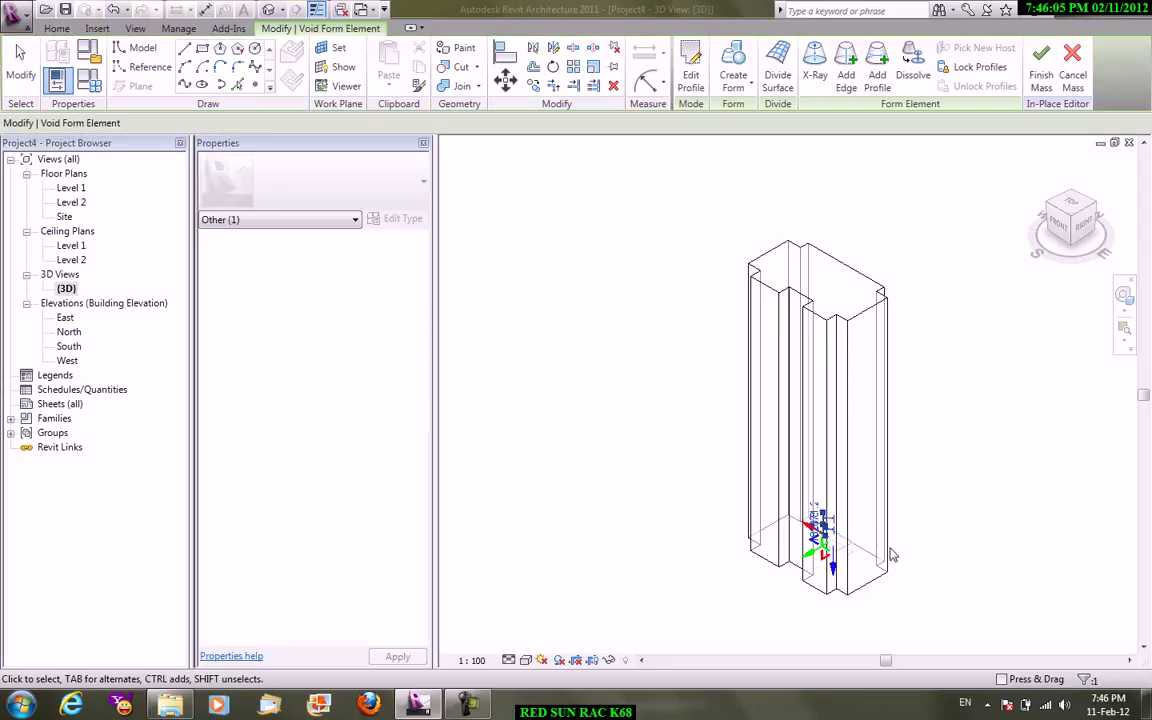
- Stretch the void up to the tower's top and finish the in-place mass
scroll(816, 556, "up", 2)
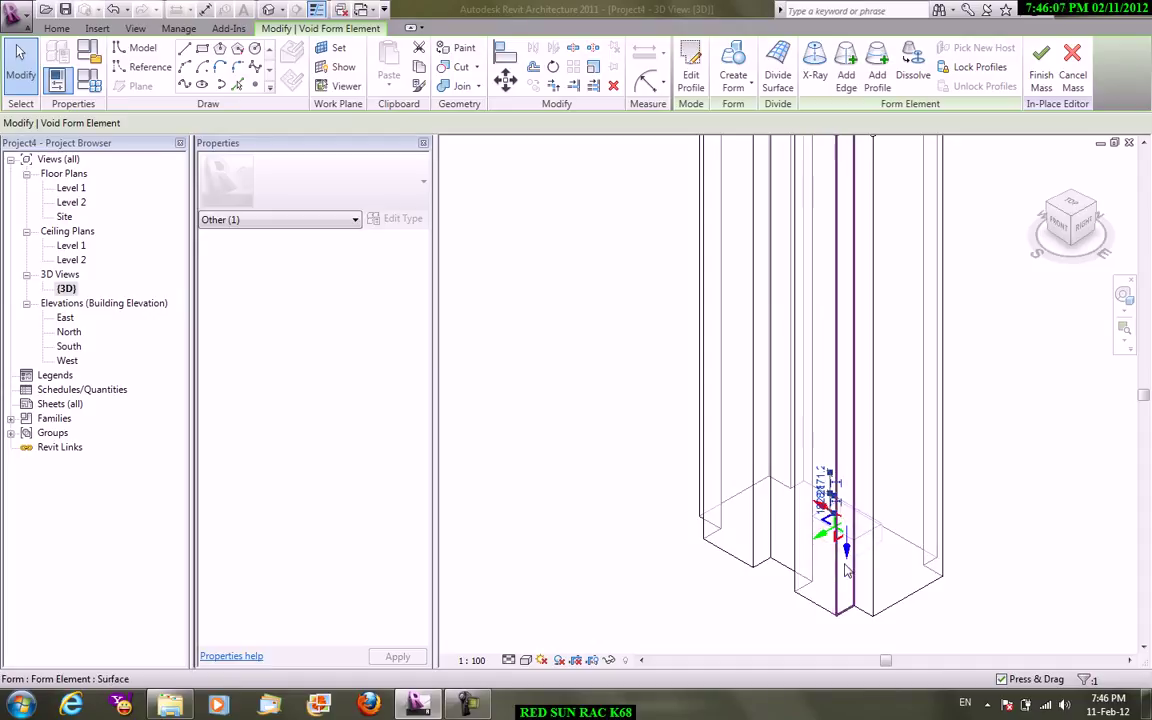
scroll(850, 290, "down", 3)
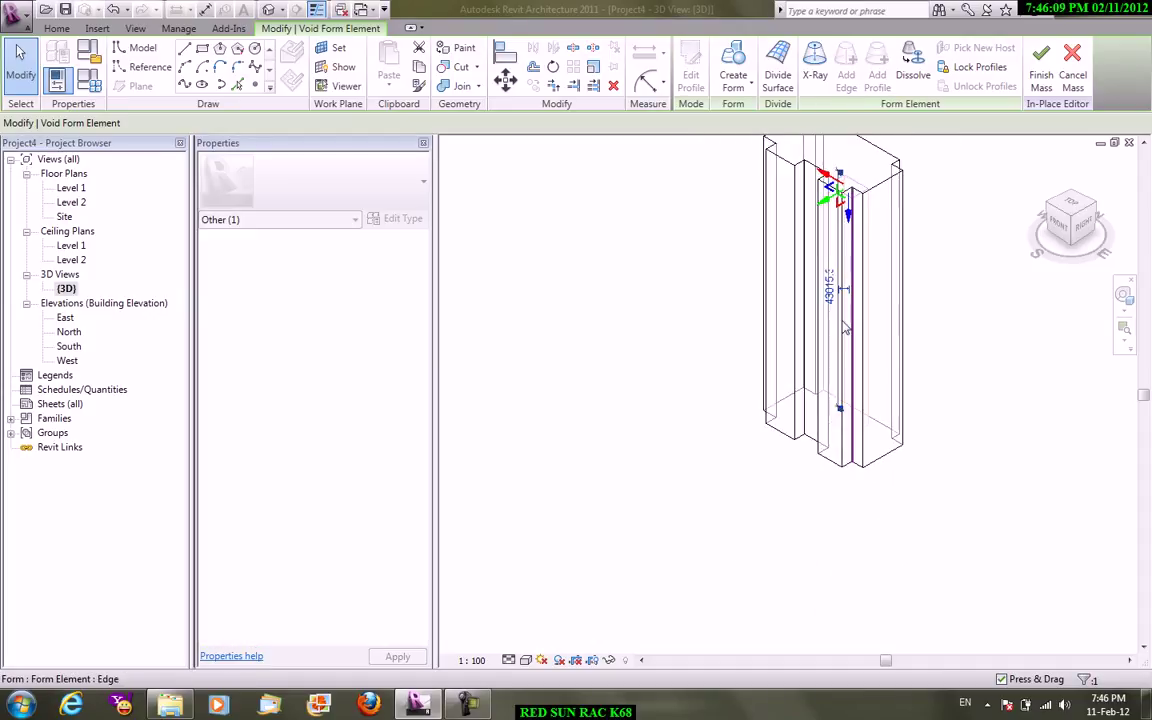
left_click_drag(855, 250, 900, 172)
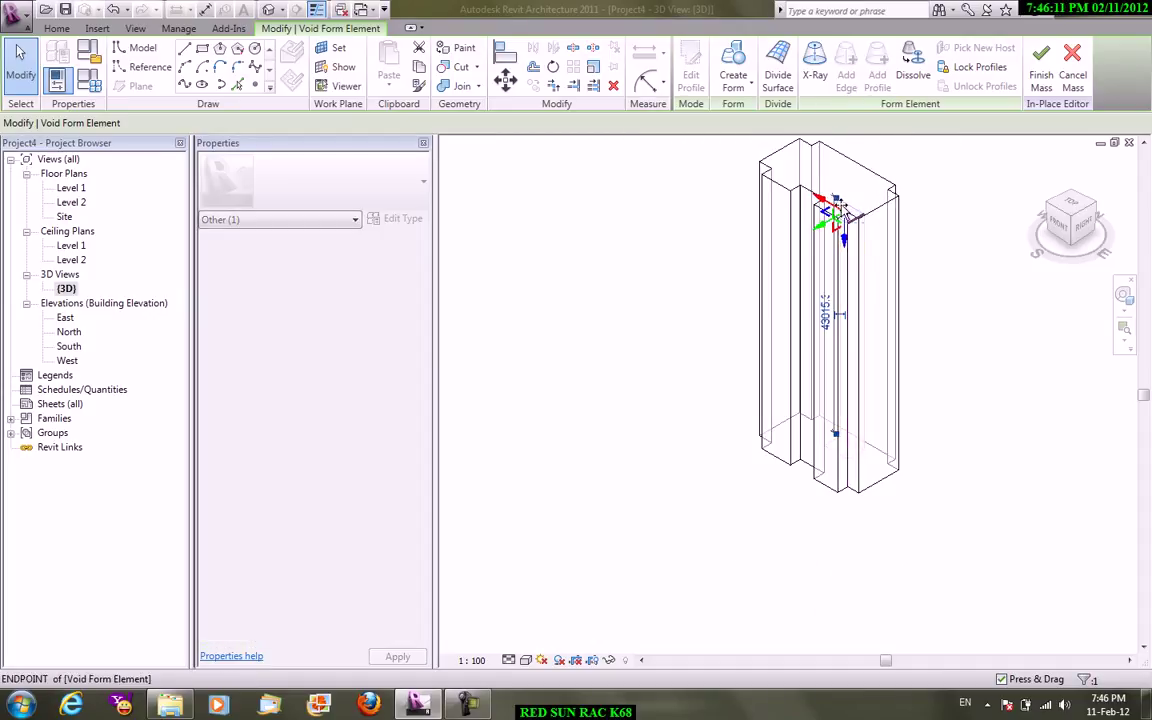
left_click(905, 170)
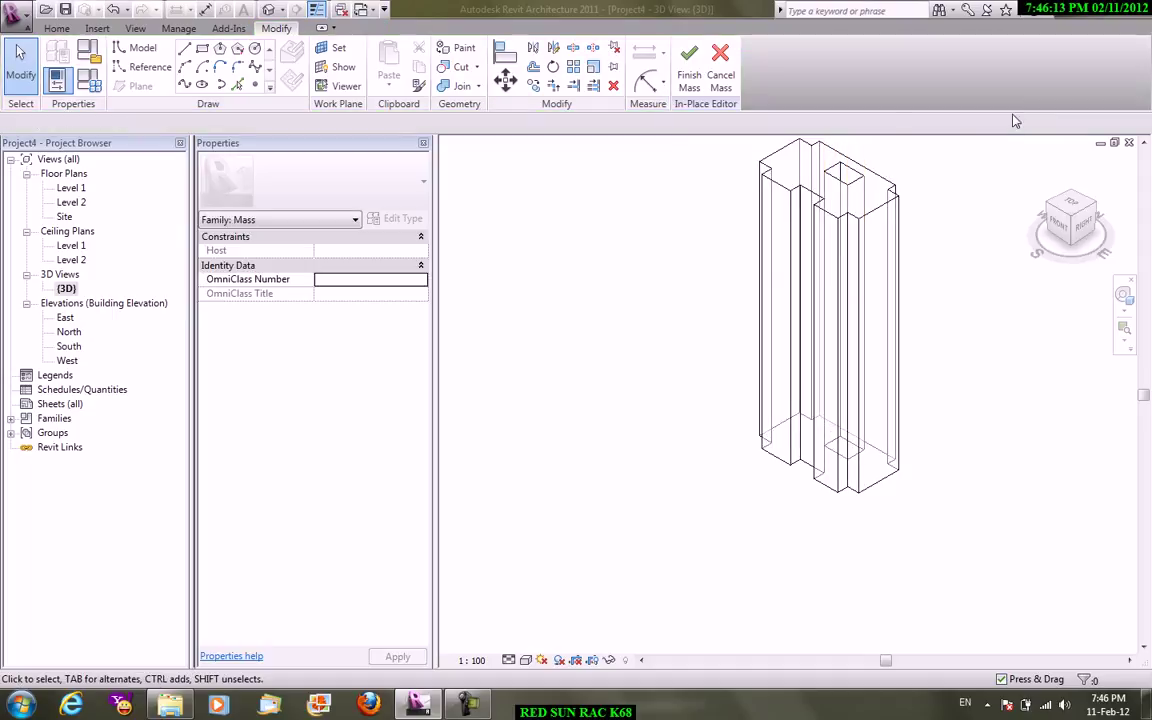
left_click(689, 88)
left_click(962, 193)
scroll(900, 220, "up", 2)
scroll(895, 228, "up", 3)
scroll(830, 560, "down", 4)
scroll(825, 590, "up", 3)
scroll(820, 605, "down", 3)
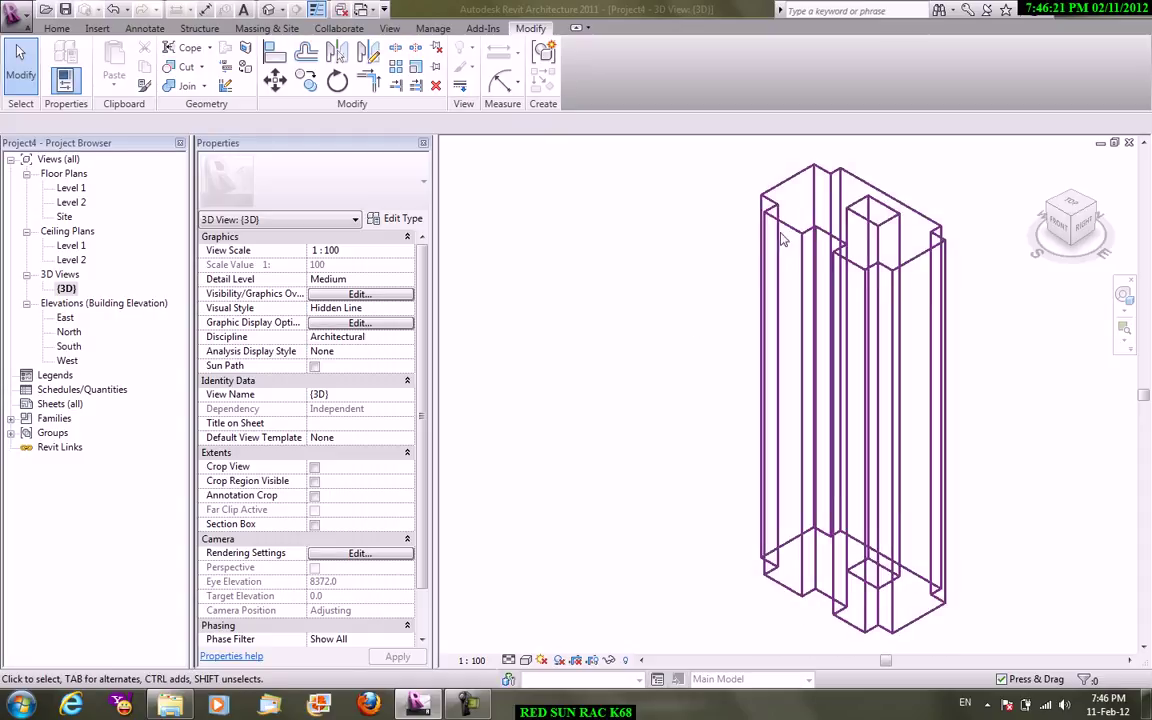
- In the South elevation, array Level 2 upward with 4000 spacing using AR
double_click(70, 346)
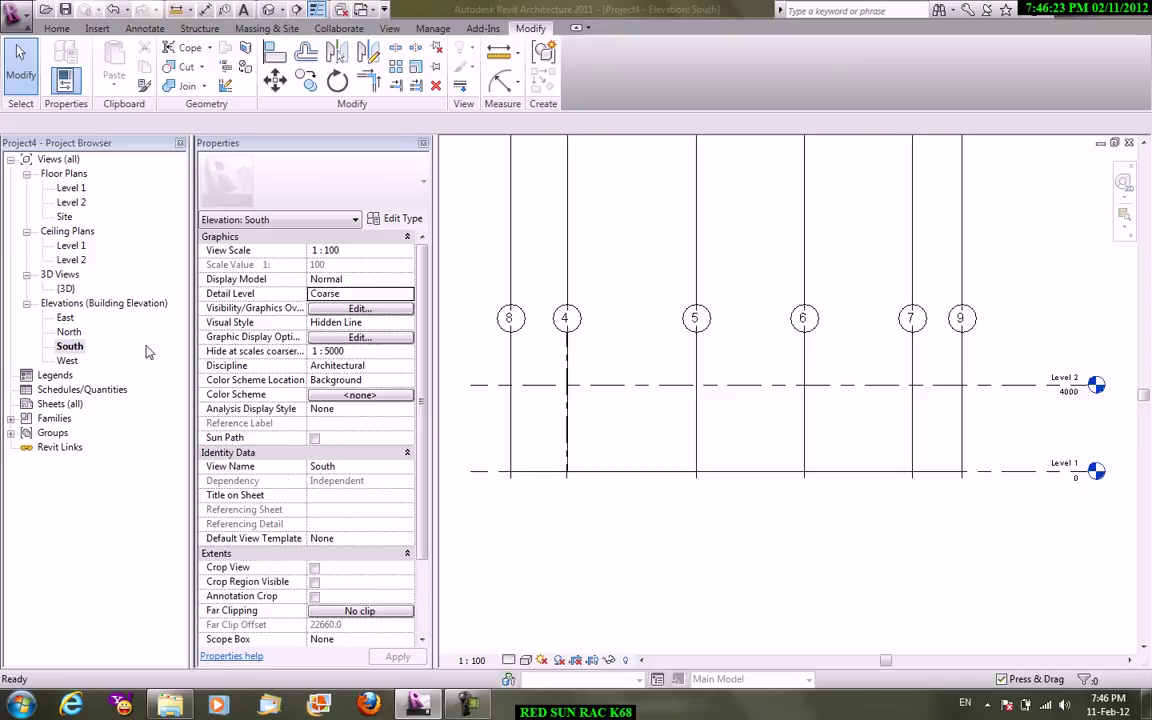
scroll(618, 326, "down", 3)
middle_click_drag(720, 380, 689, 527)
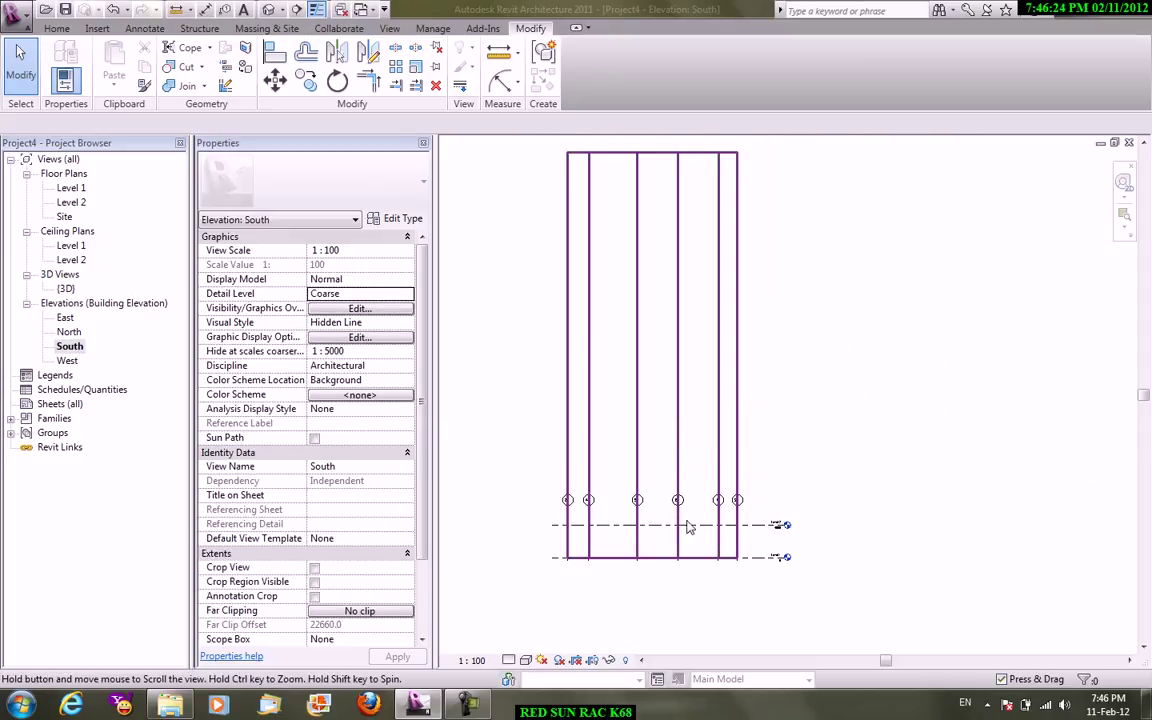
left_click(760, 526)
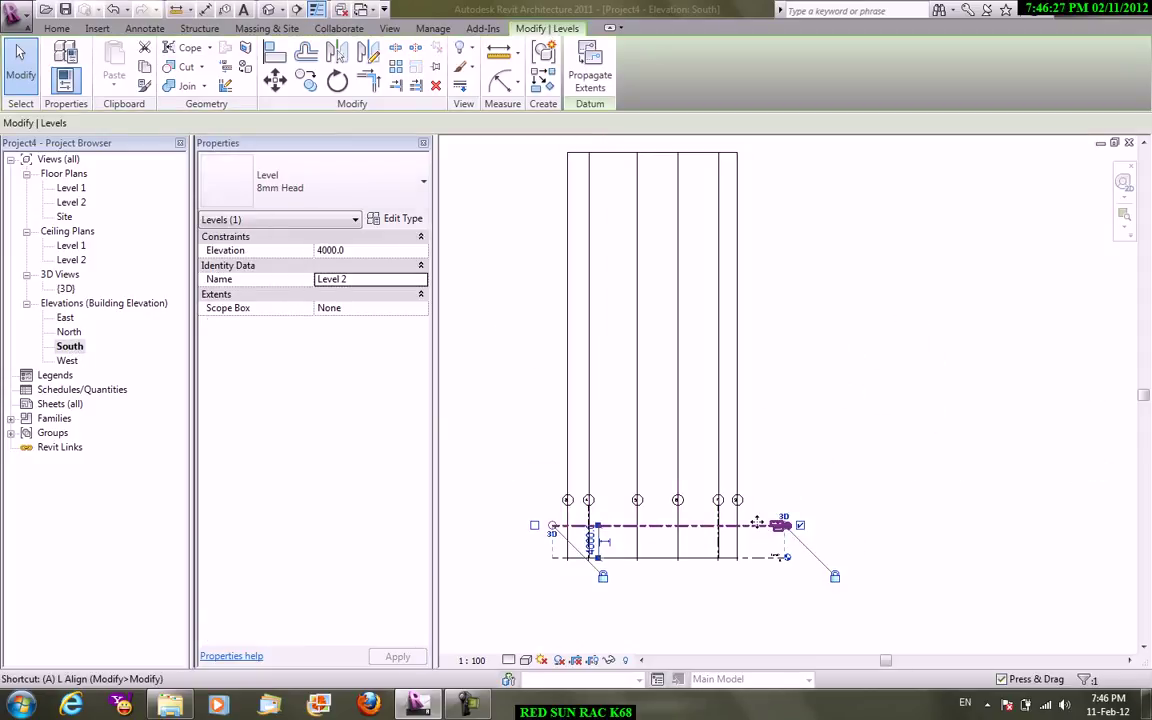
key("a")
key("r")
left_click(755, 525)
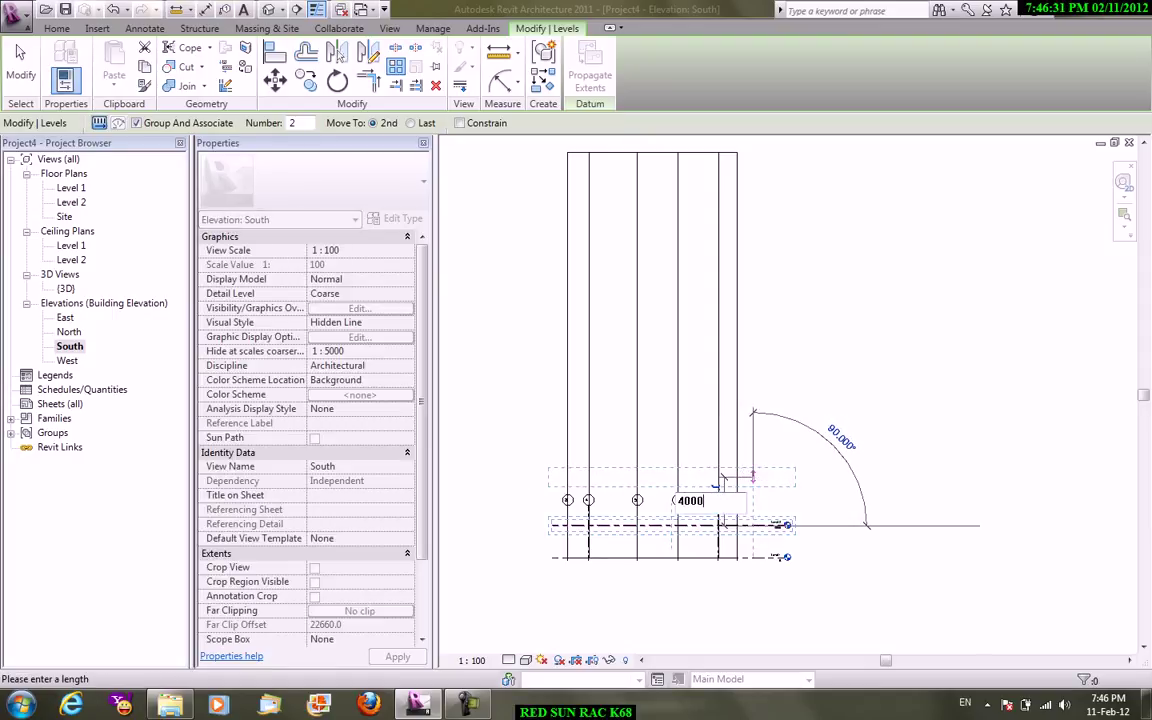
key("Return")
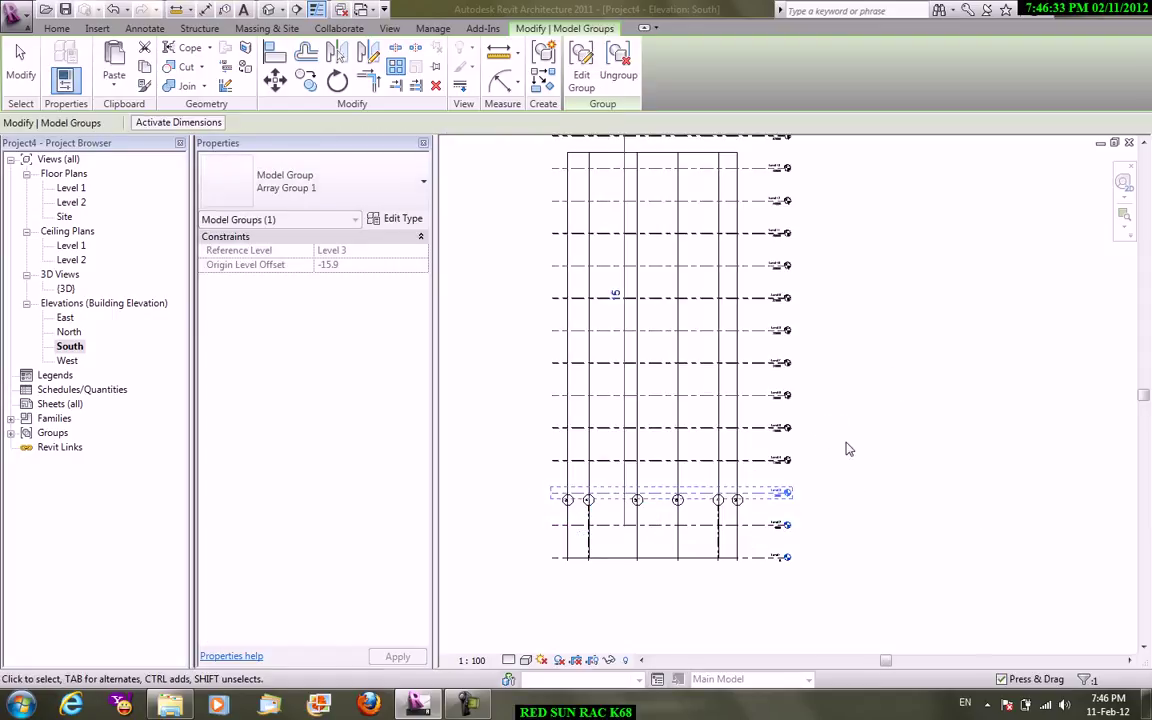
- Delete the two extra level groups at the top of the array
scroll(848, 449, "down", 2)
scroll(890, 432, "down", 1)
scroll(897, 411, "down", 1)
right_click(842, 277)
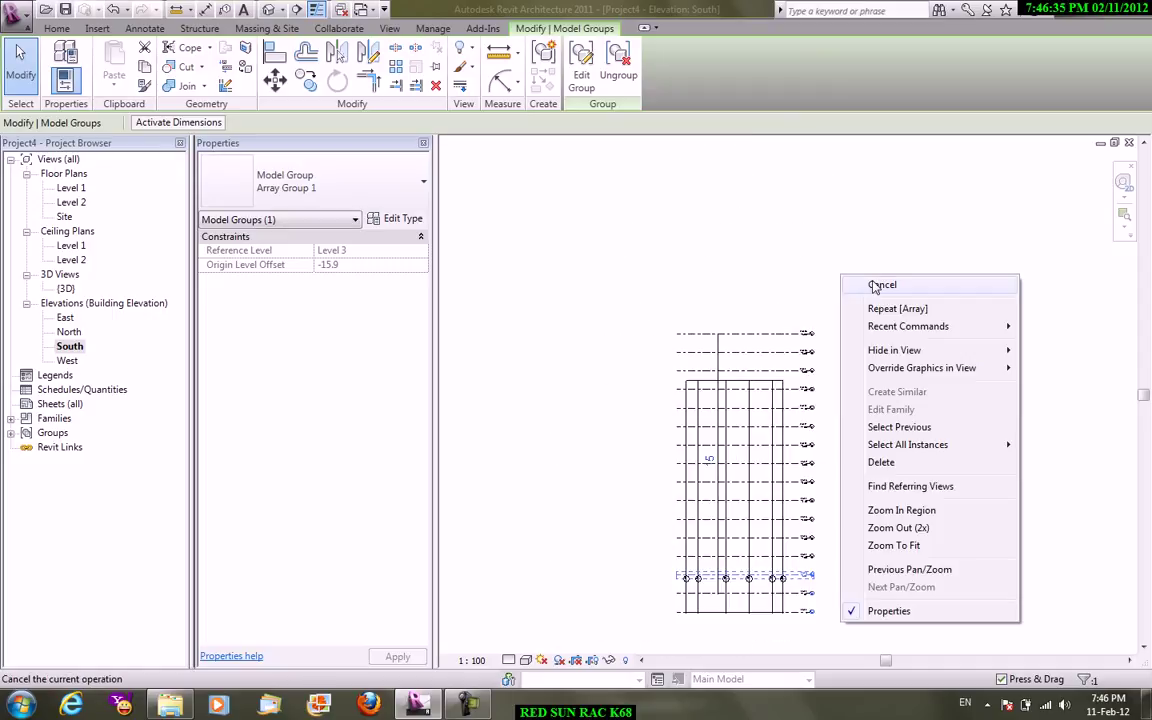
left_click(880, 285)
left_click(697, 325)
key("Delete")
left_click(818, 370)
key("Delete")
middle_click_drag(874, 450, 757, 333)
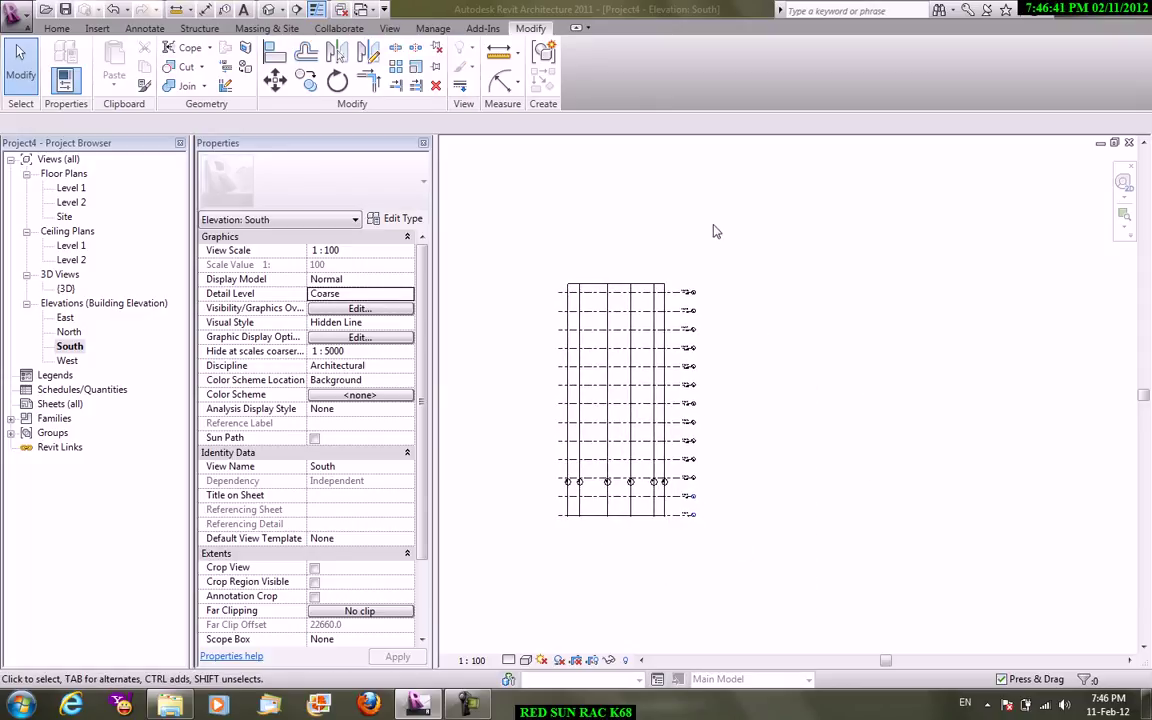
- Ungroup all the arrayed level groups, including the last one near Level 2
left_click(688, 490)
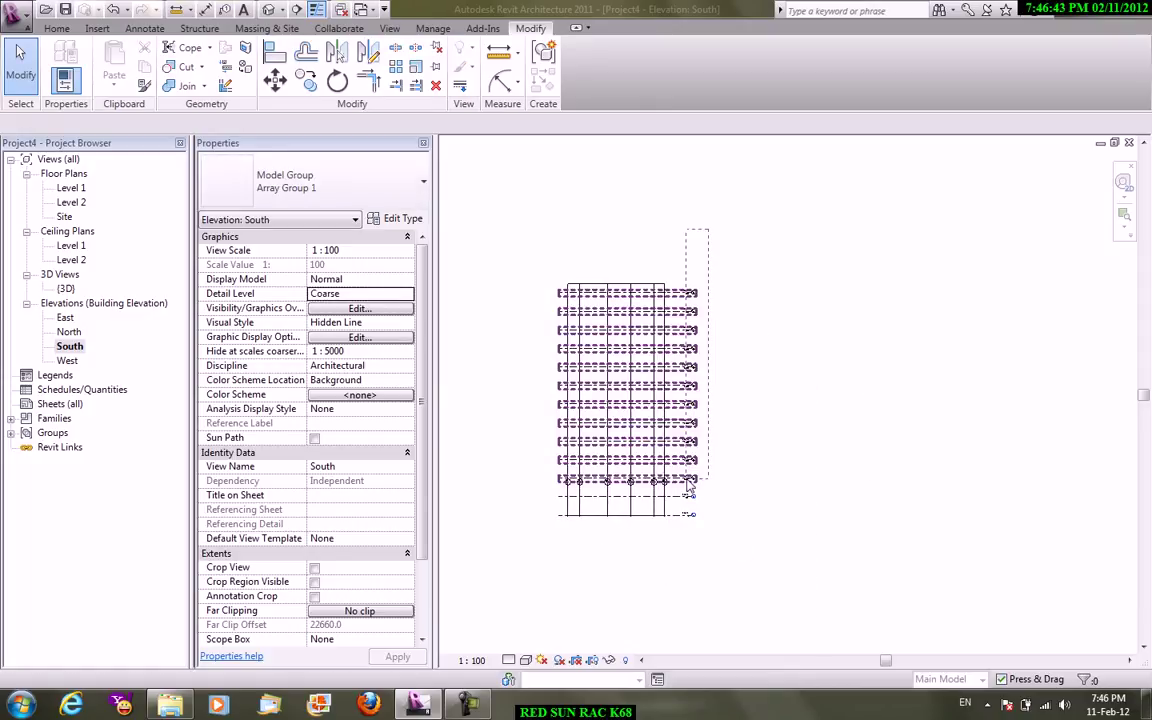
left_click(616, 72)
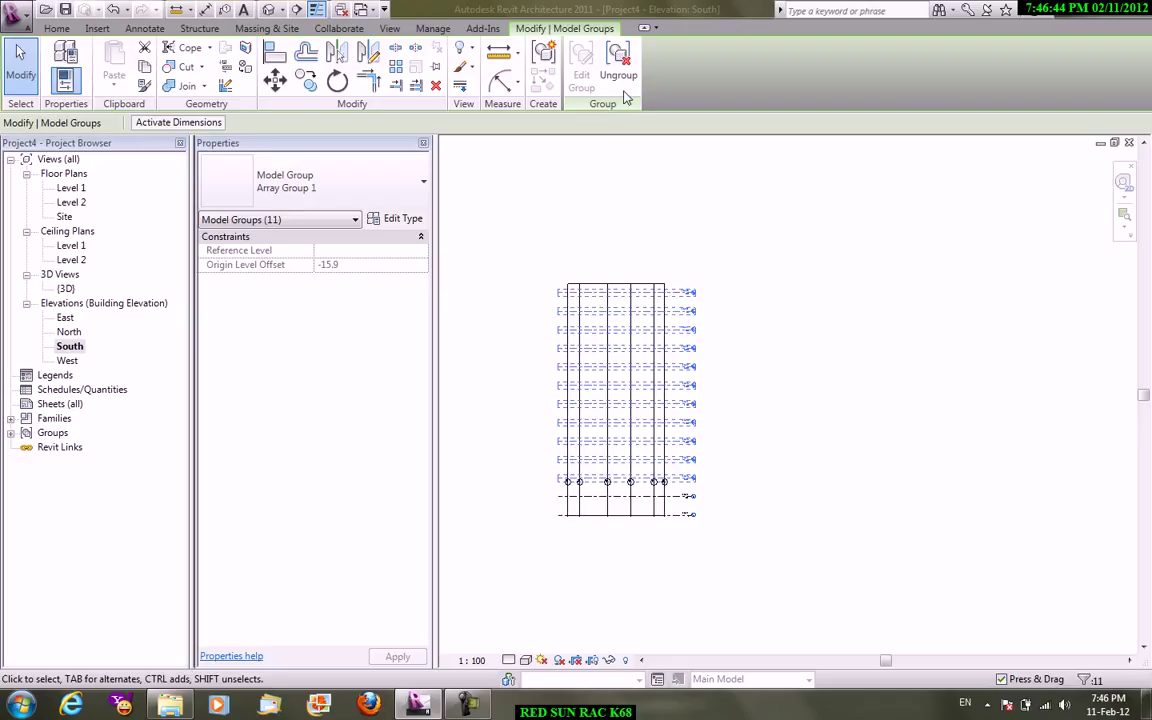
left_click(820, 486)
left_click(620, 496)
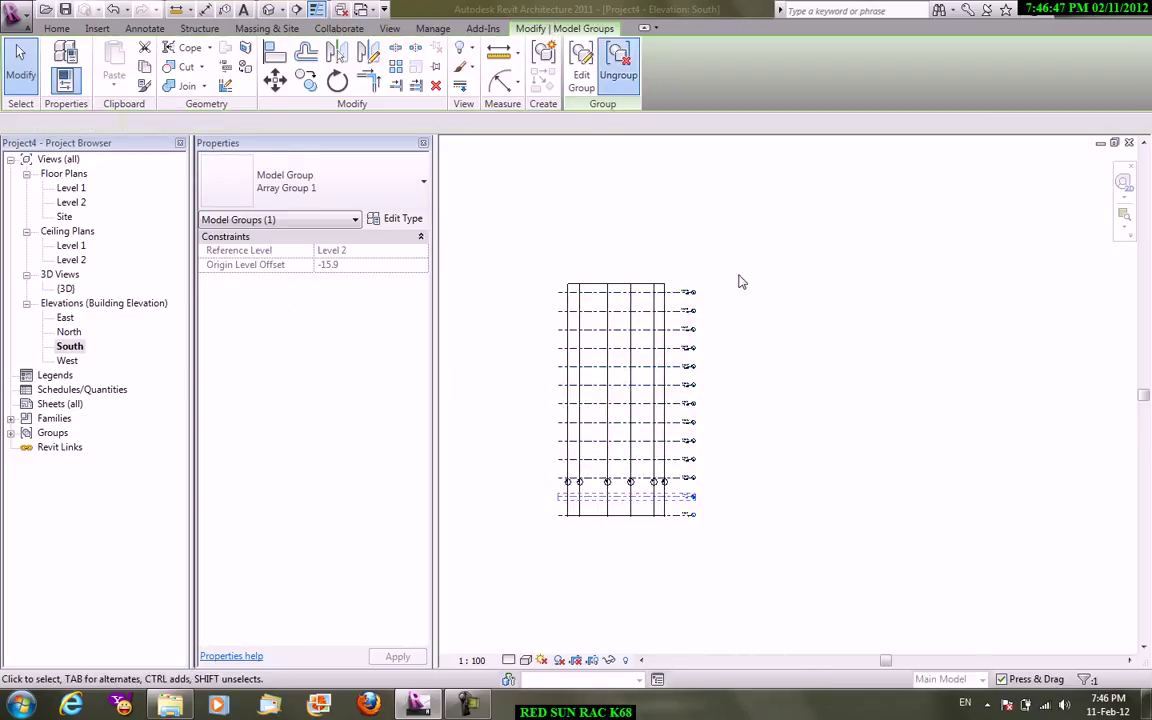
left_click(715, 468)
scroll(710, 350, "up", 2)
middle_click_drag(710, 350, 748, 235)
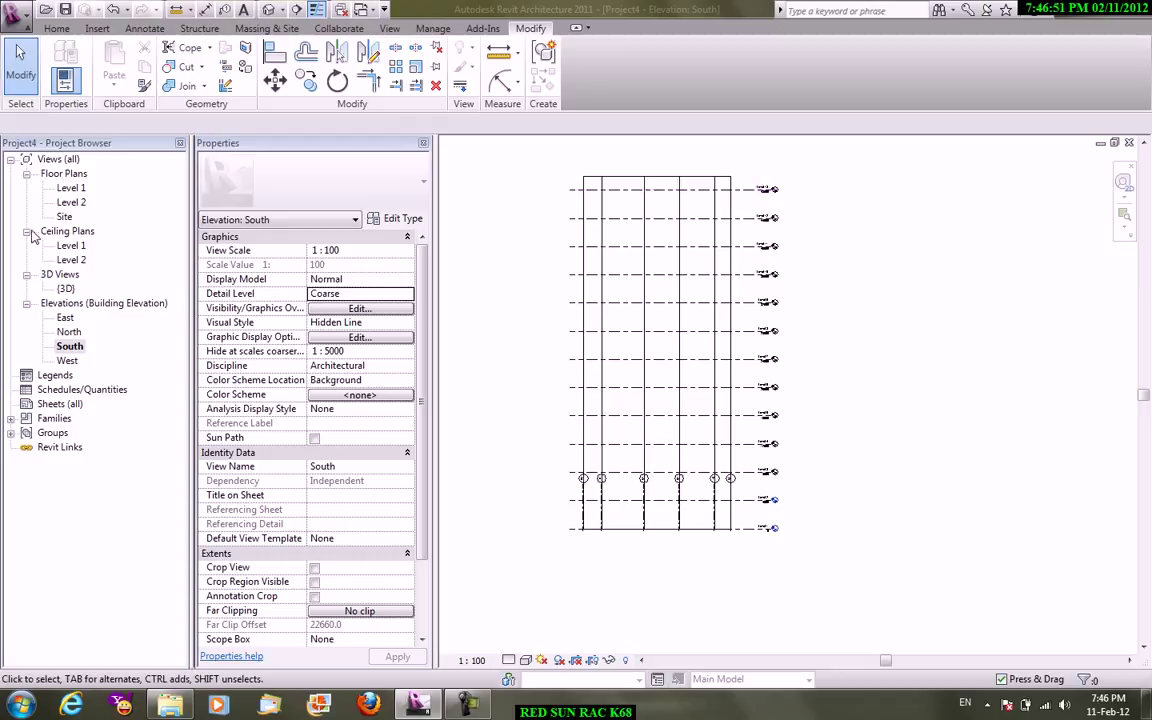
- Create floor plan views for Levels 3 through 13
left_click(389, 28)
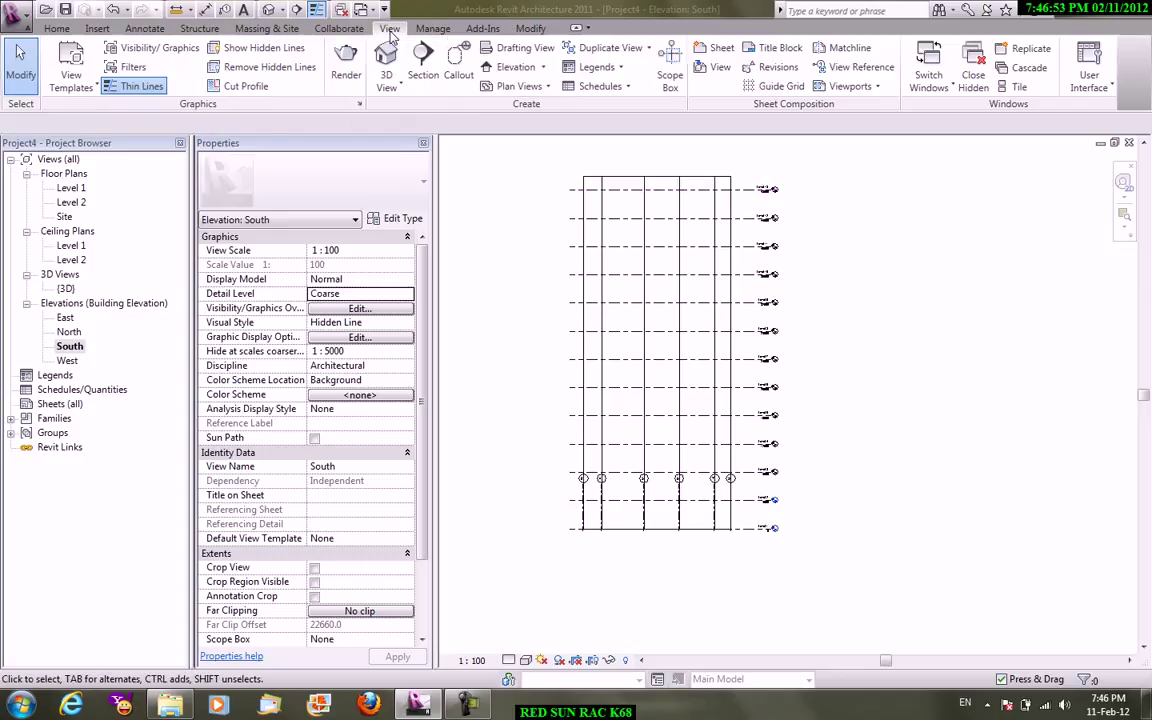
left_click(511, 88)
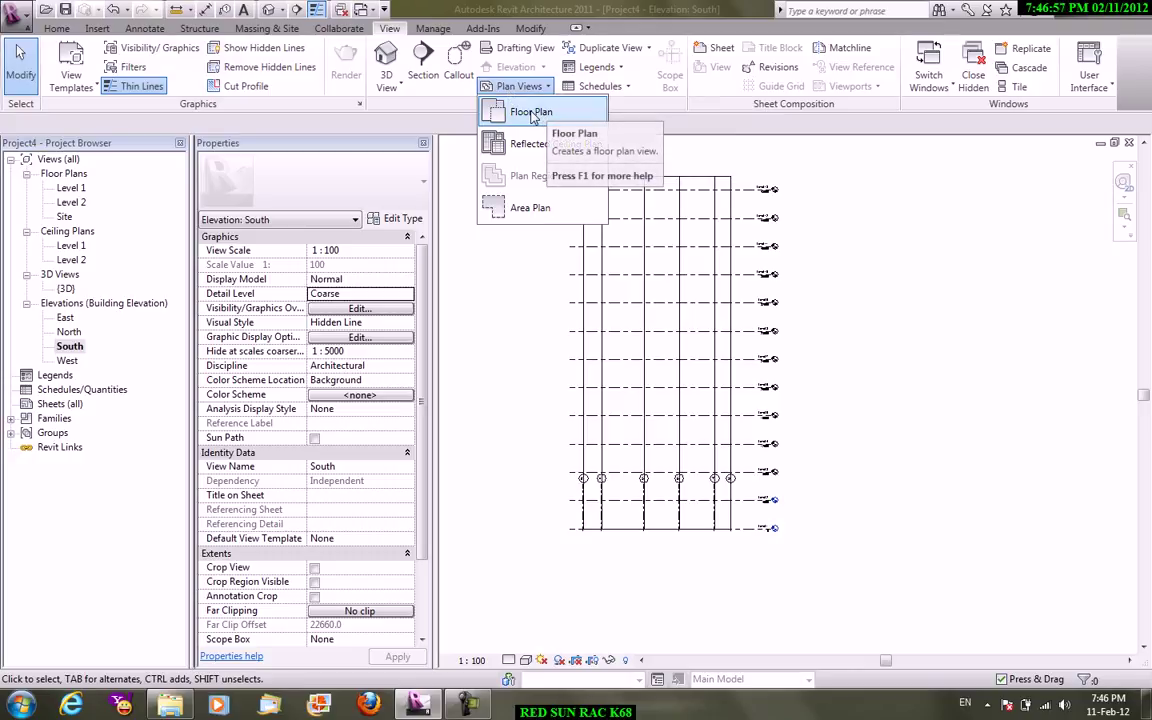
left_click(532, 113)
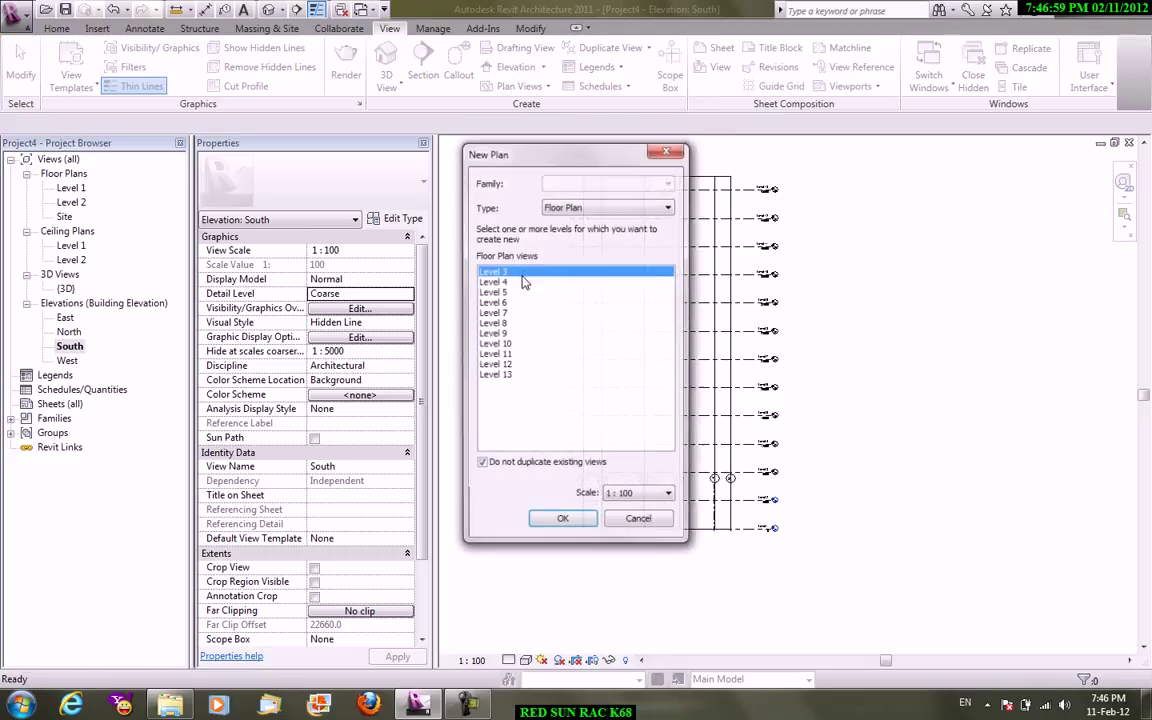
left_click(496, 374, "shift")
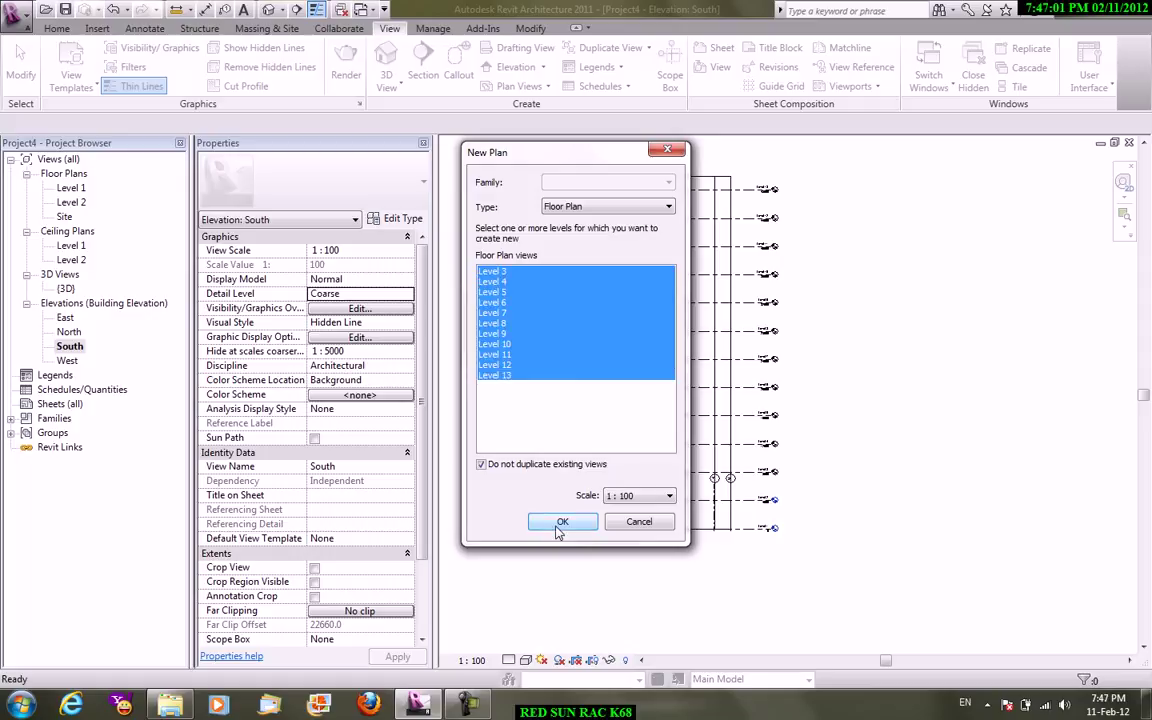
left_click(558, 524)
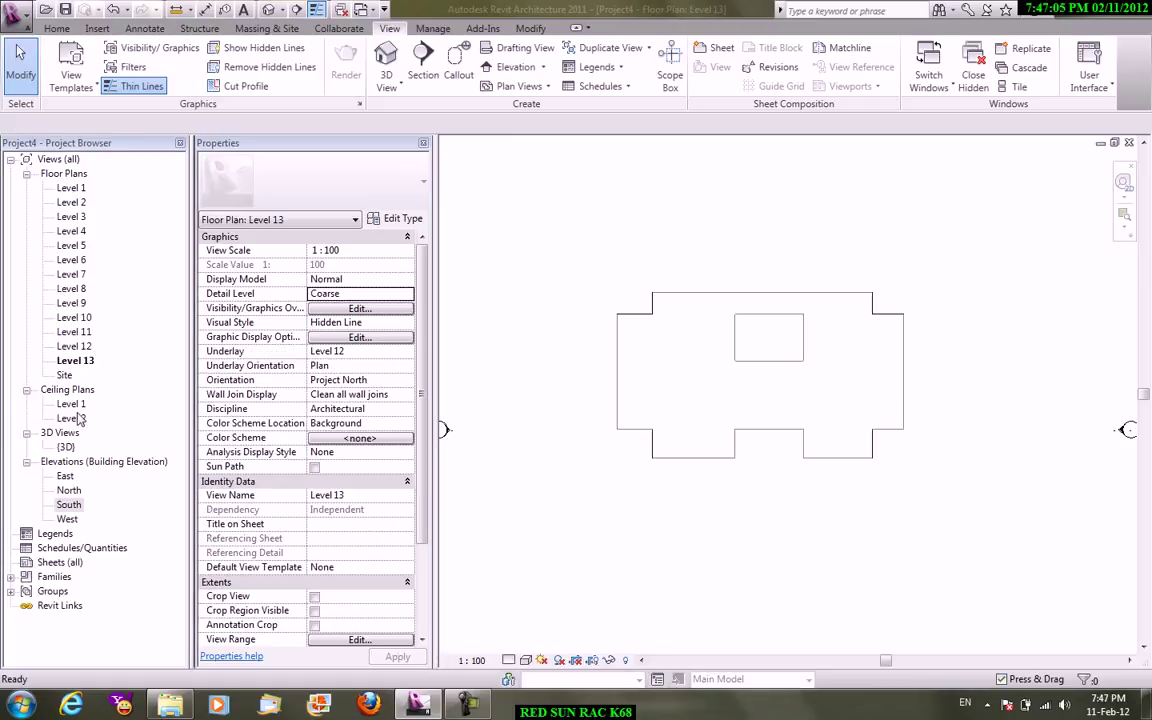
- Create reflected ceiling plan views for Levels 3 through 13
left_click(545, 88)
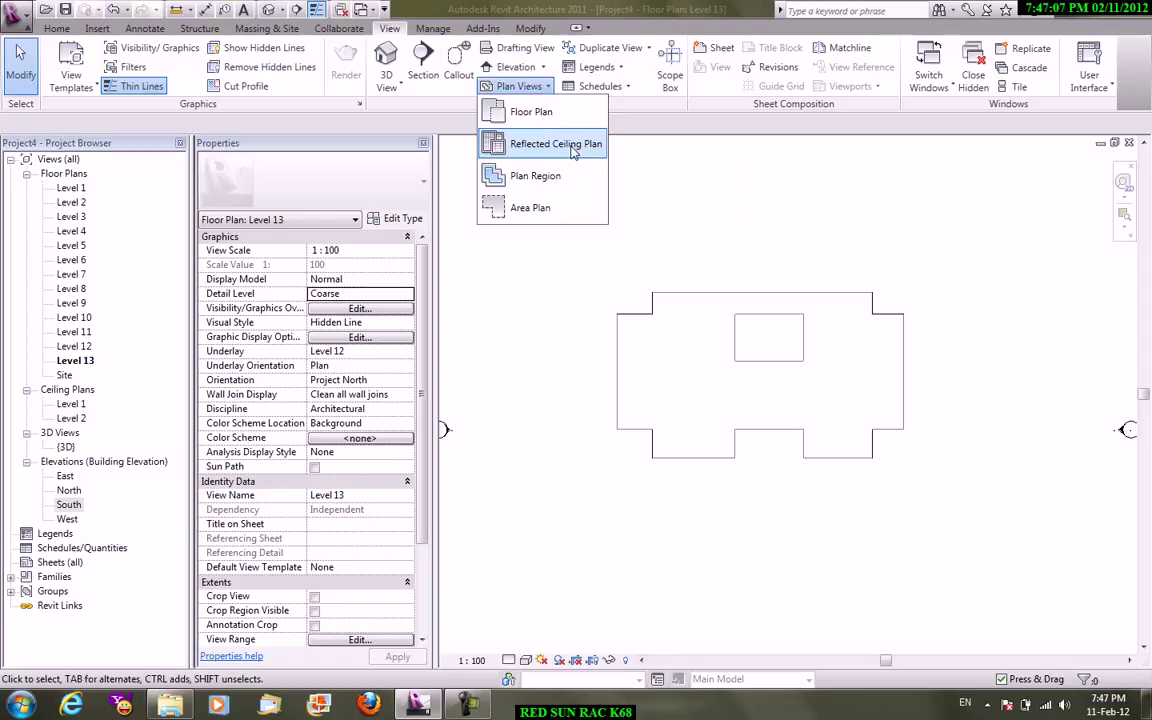
left_click(553, 141)
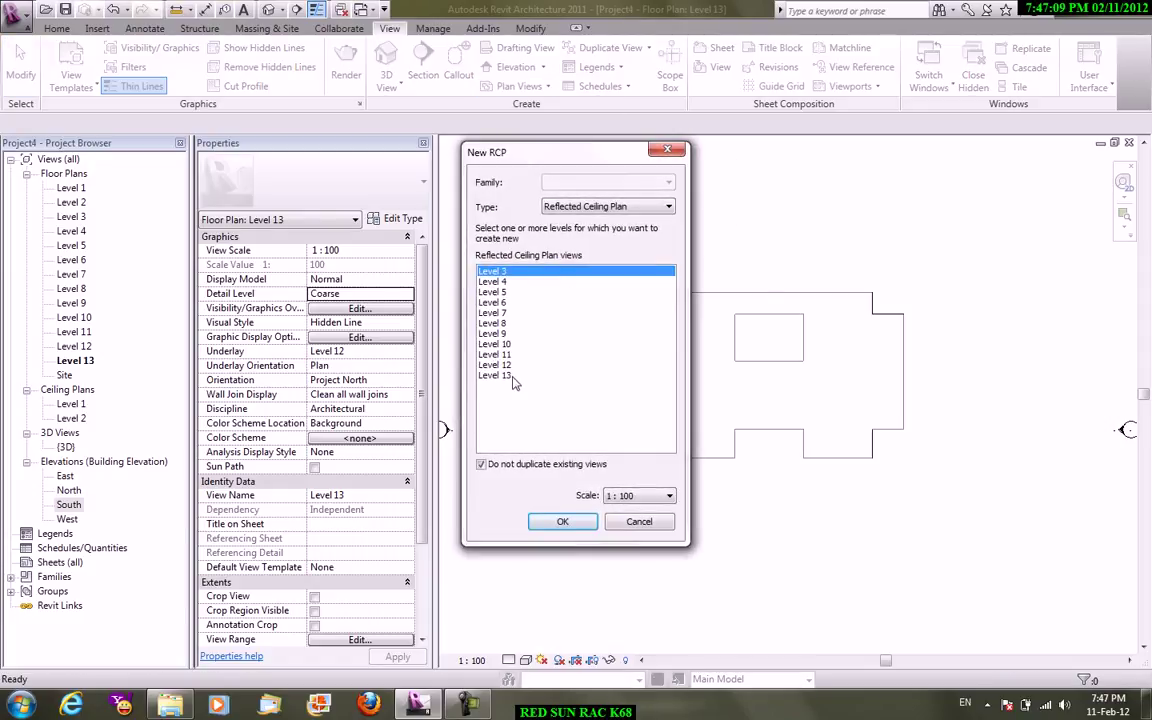
left_click(511, 376, "shift")
left_click(563, 521)
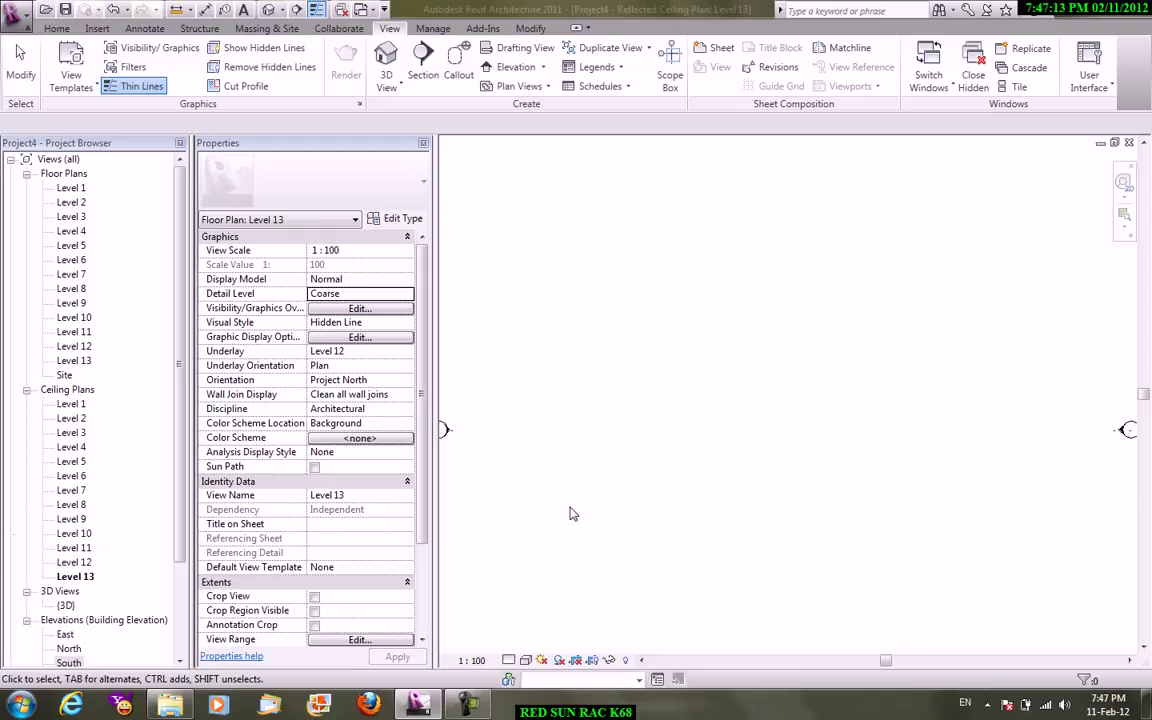
- Show the tower in the default 3D view with the Shaded with Edges style
left_click(386, 80)
left_click(385, 110)
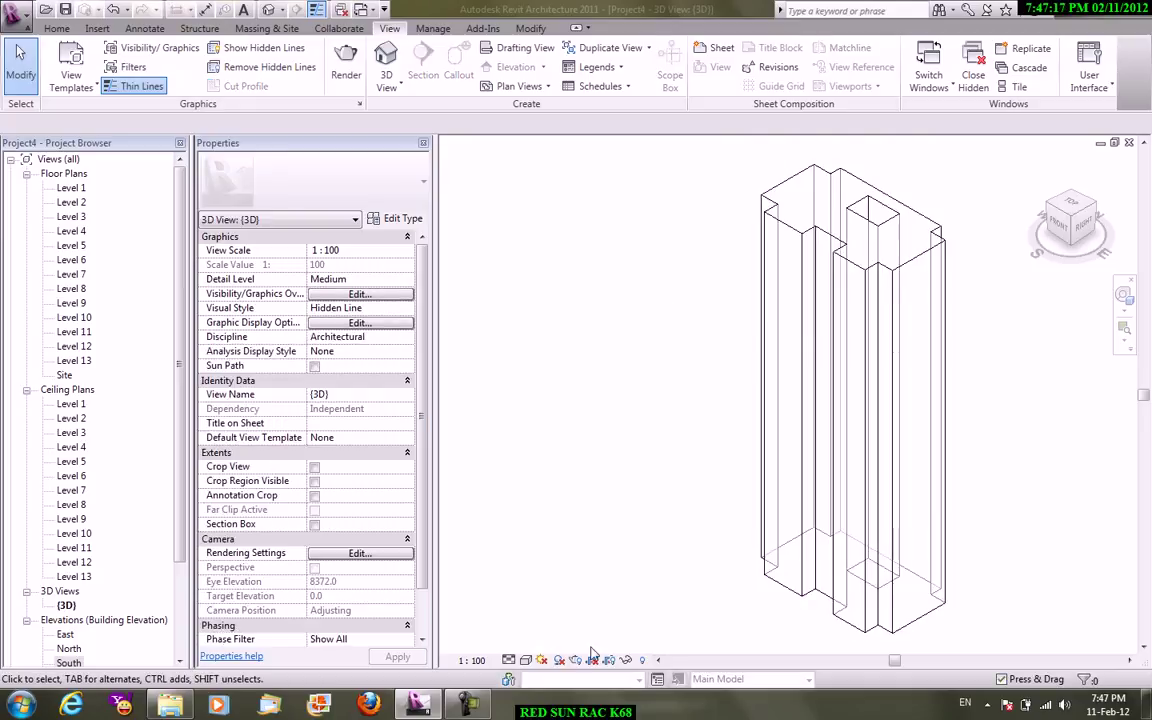
left_click(526, 661)
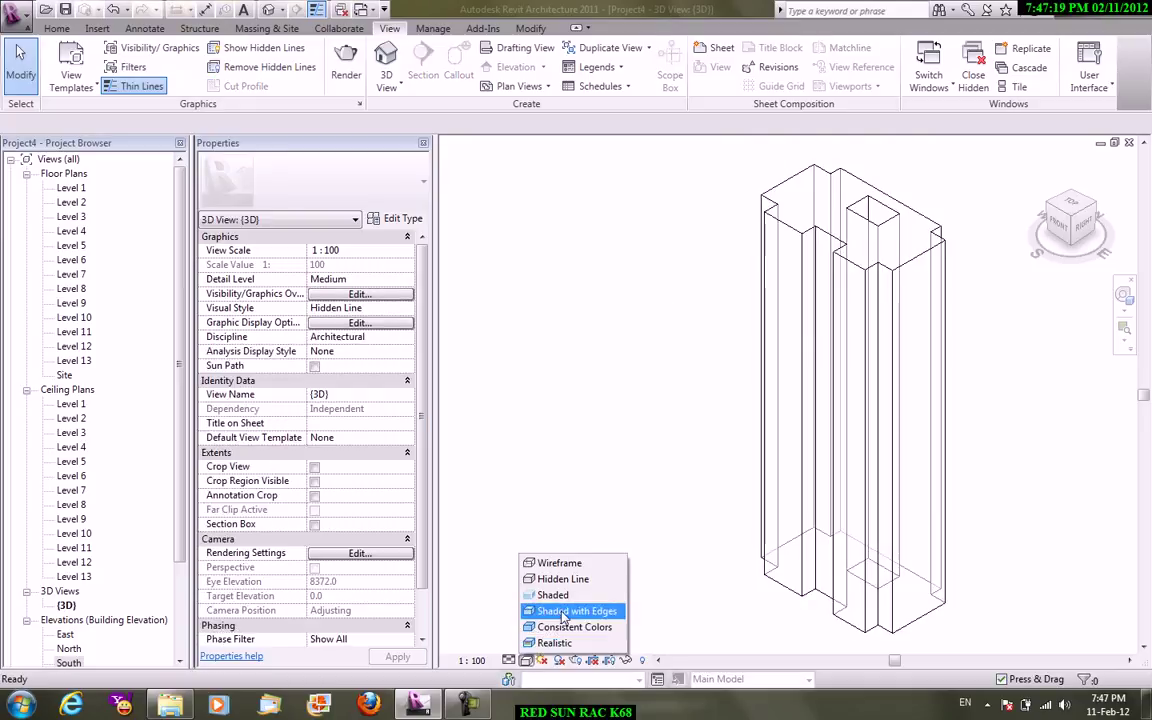
left_click(563, 612)
middle_click_drag(699, 478, 830, 300, "shift")
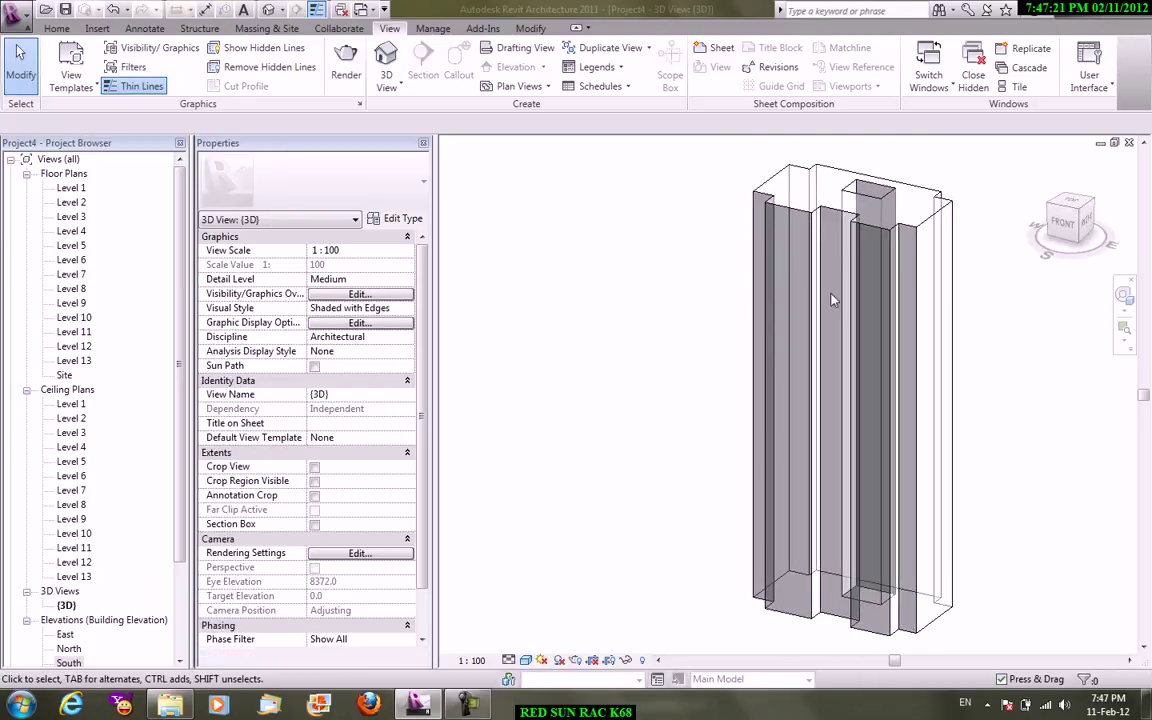
- Add mass floors to the tower mass at Levels 1 through 13
left_click(830, 300)
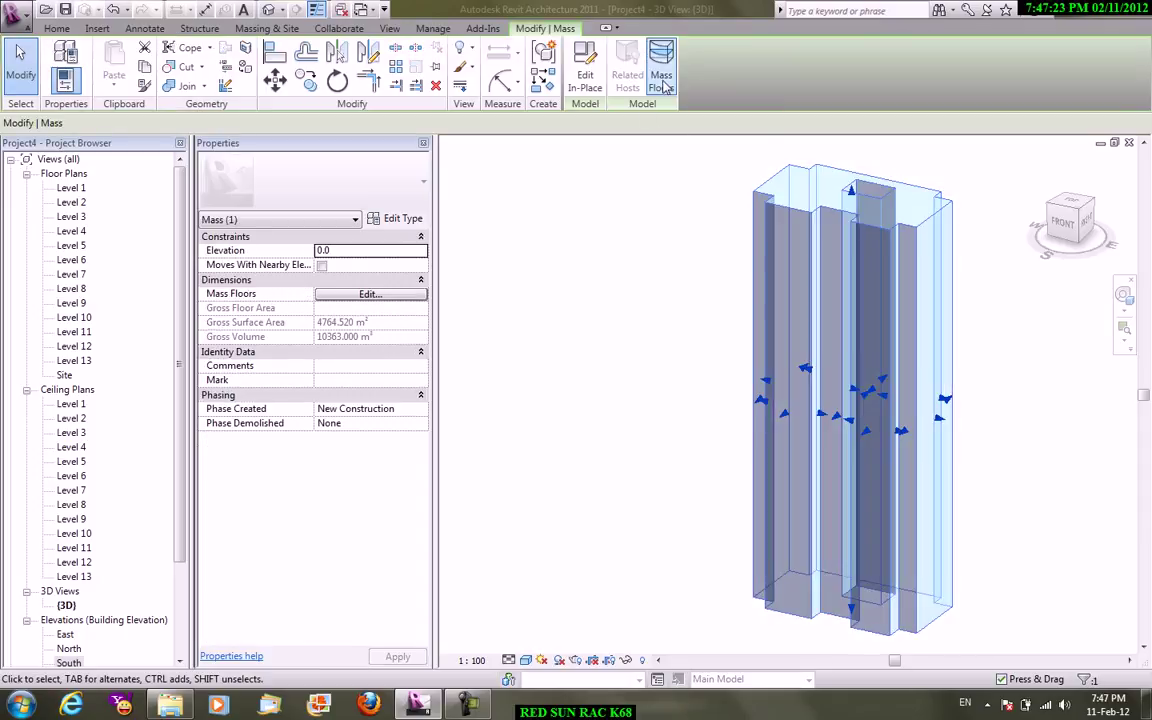
left_click(663, 84)
left_click(475, 402, "shift")
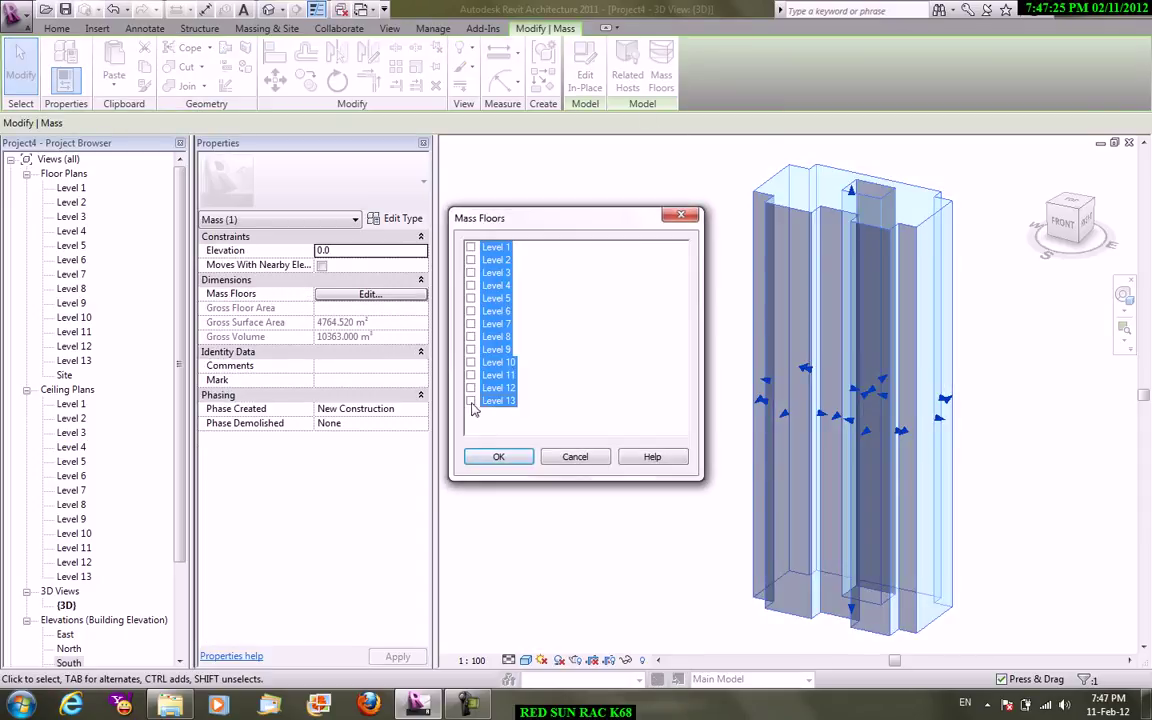
left_click(499, 458)
left_click(617, 404)
mouse_move(617, 404)
middle_mouse_down("shift")
mouse_move(881, 441)
mouse_move(975, 411)
mouse_move(738, 429)
mouse_move(745, 446)
mouse_move(353, 265)
middle_mouse_up("shift")
- Build Generic 150mm floors by face on every mass floor, then open the Level 1 plan
left_click(57, 28)
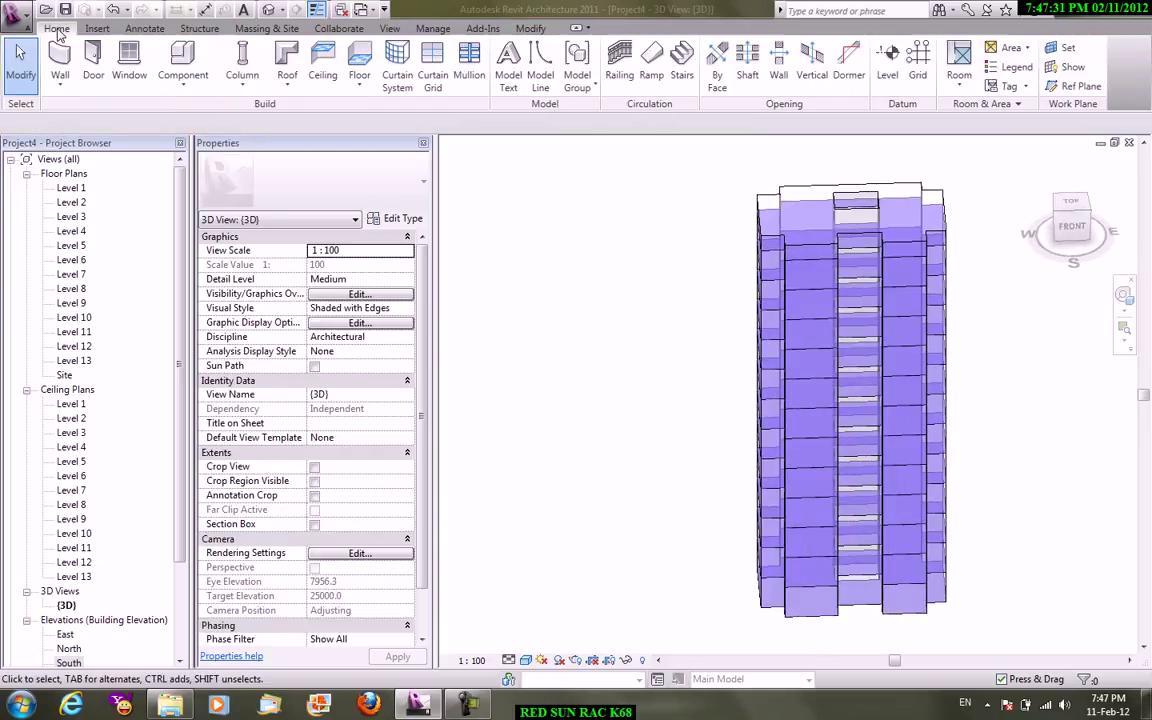
left_click(266, 28)
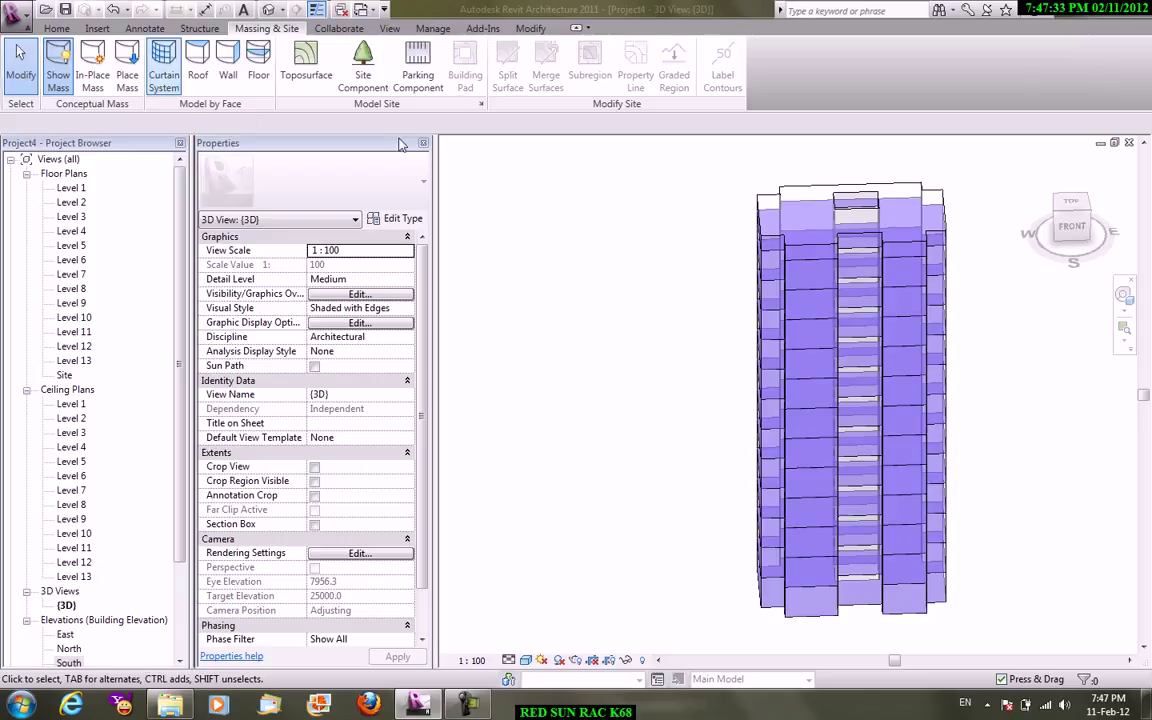
middle_click_drag(895, 386, 959, 355, "shift")
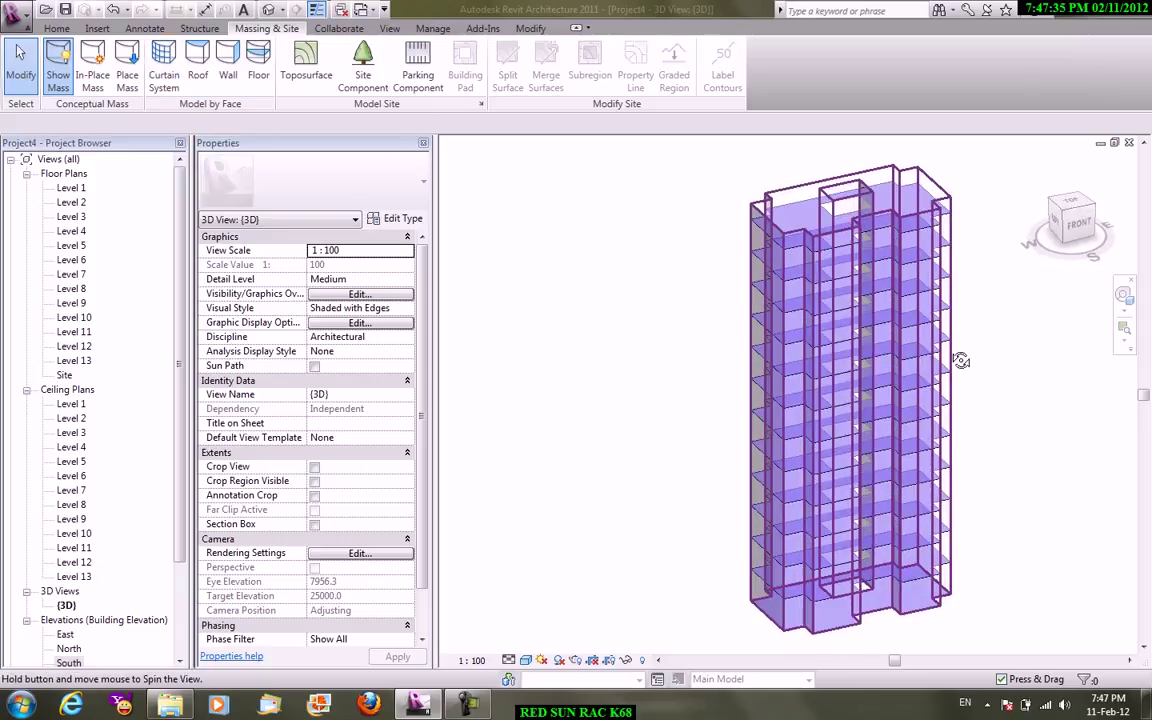
left_click(260, 66)
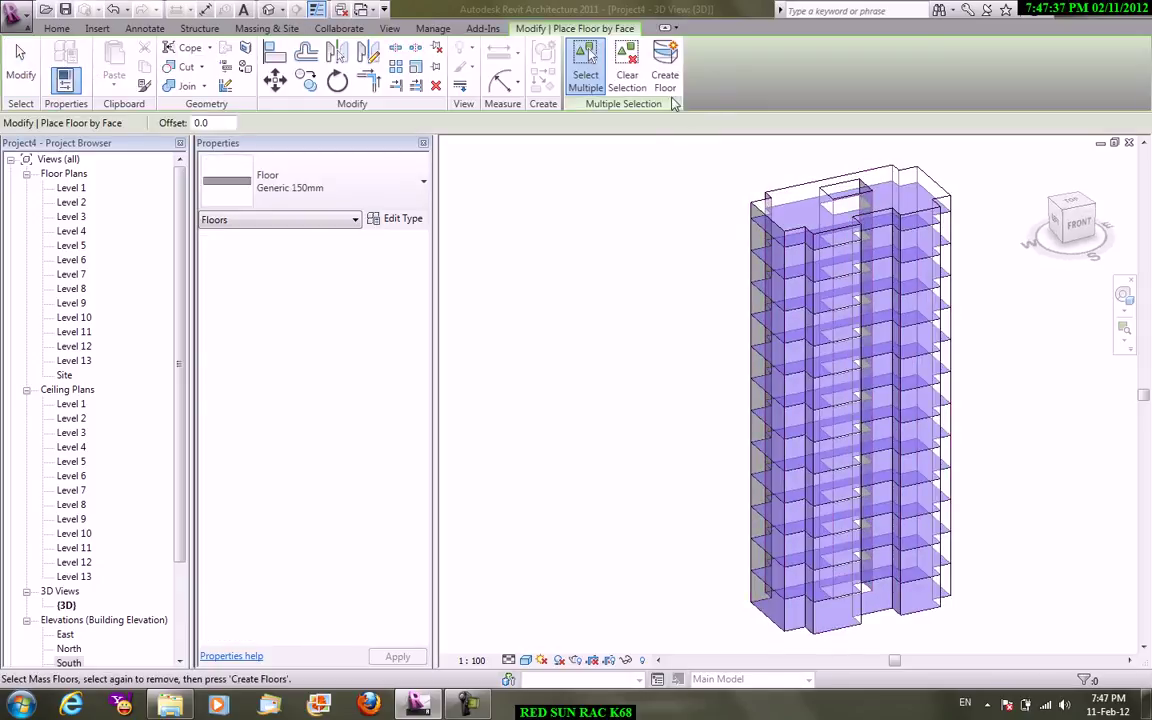
scroll(716, 218, "down", 2)
left_click_drag(580, 141, 982, 588)
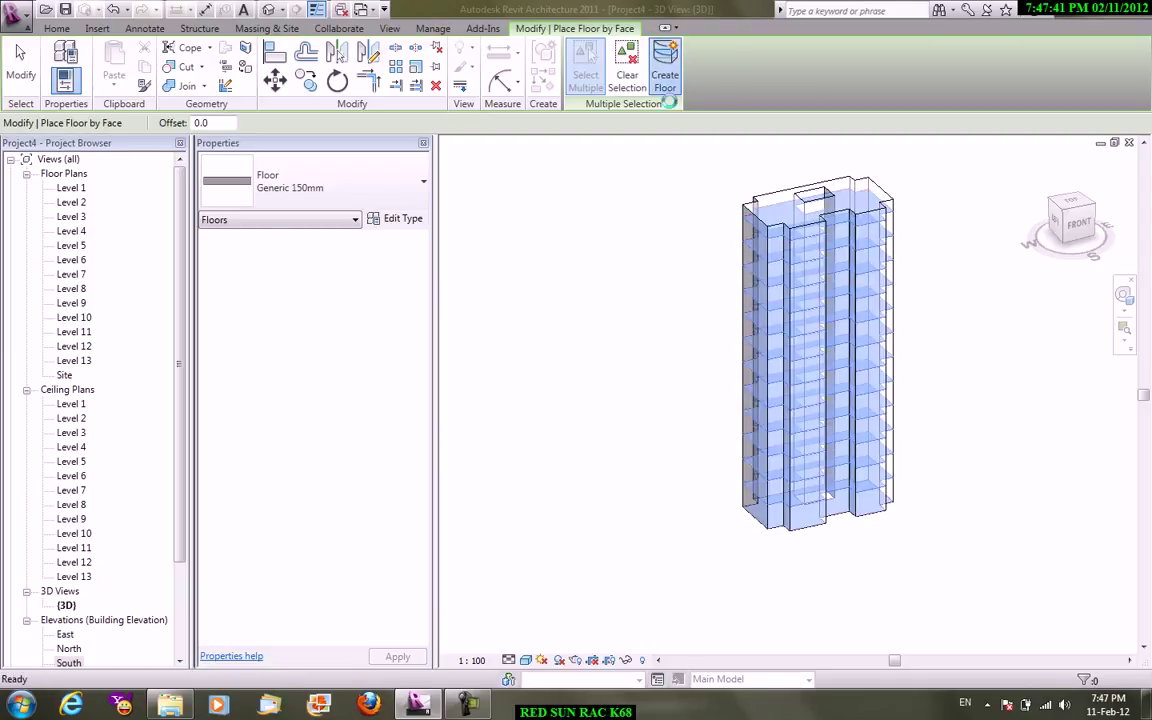
right_click(632, 230)
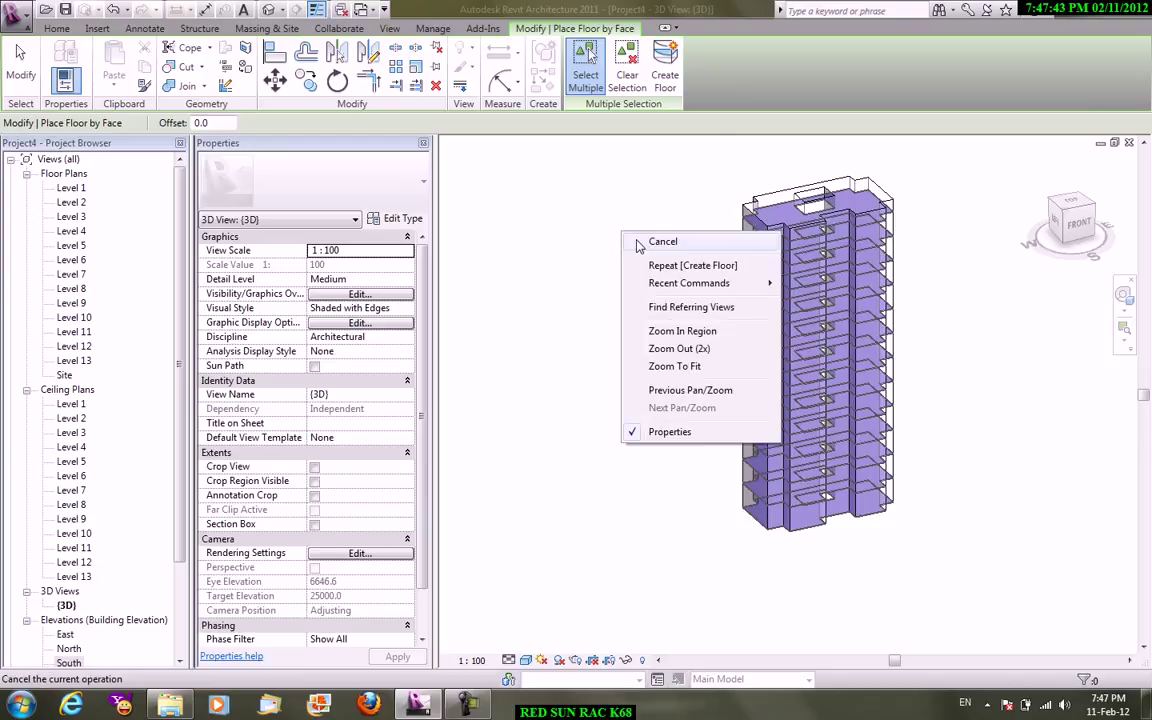
left_click(660, 239)
mouse_move(673, 253)
middle_mouse_down("shift")
mouse_move(954, 258)
mouse_move(685, 311)
mouse_move(784, 494)
mouse_move(882, 416)
mouse_move(837, 323)
mouse_move(870, 403)
mouse_move(697, 219)
mouse_move(840, 283)
middle_mouse_up("shift")
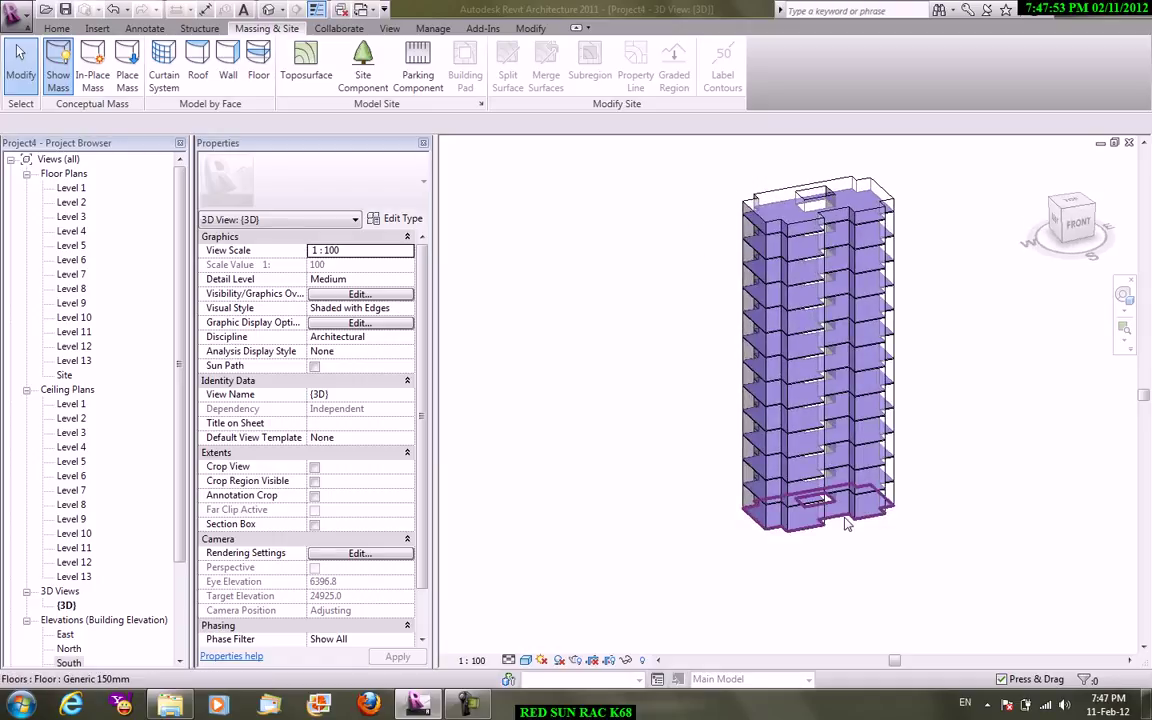
double_click(71, 188)
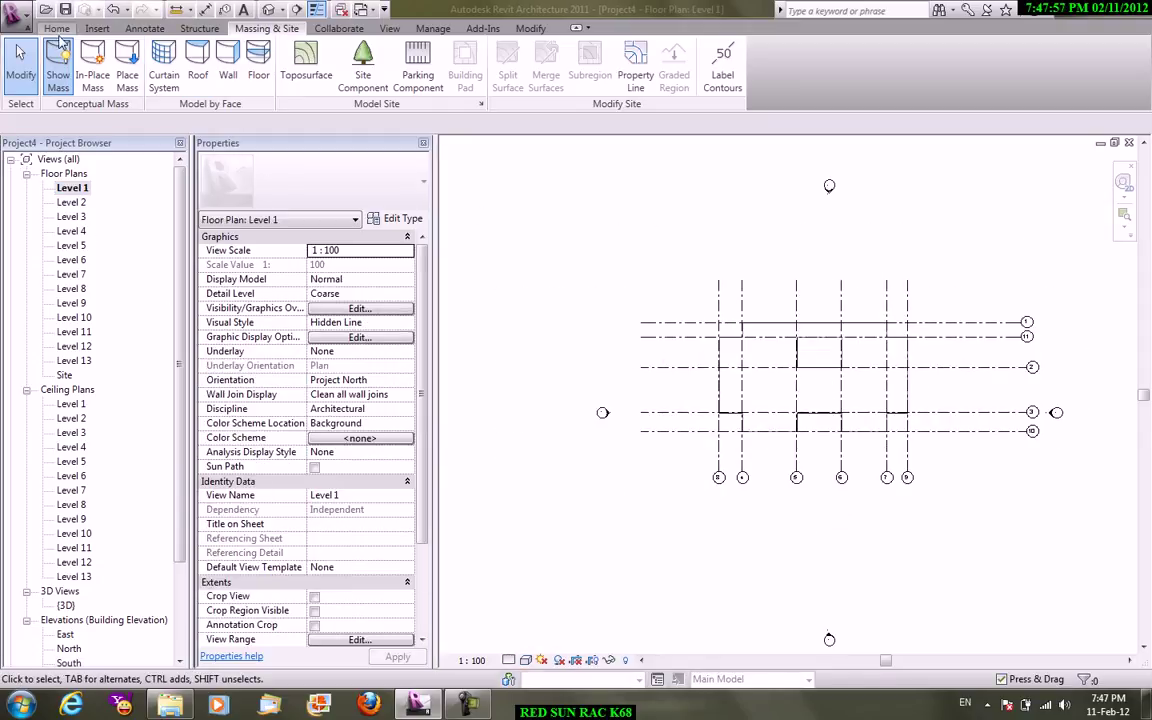
- Start a structural column and load the M_Concrete-Rectangular-Column family from Structural\Columns\Concrete
left_click(57, 29)
left_click(258, 94)
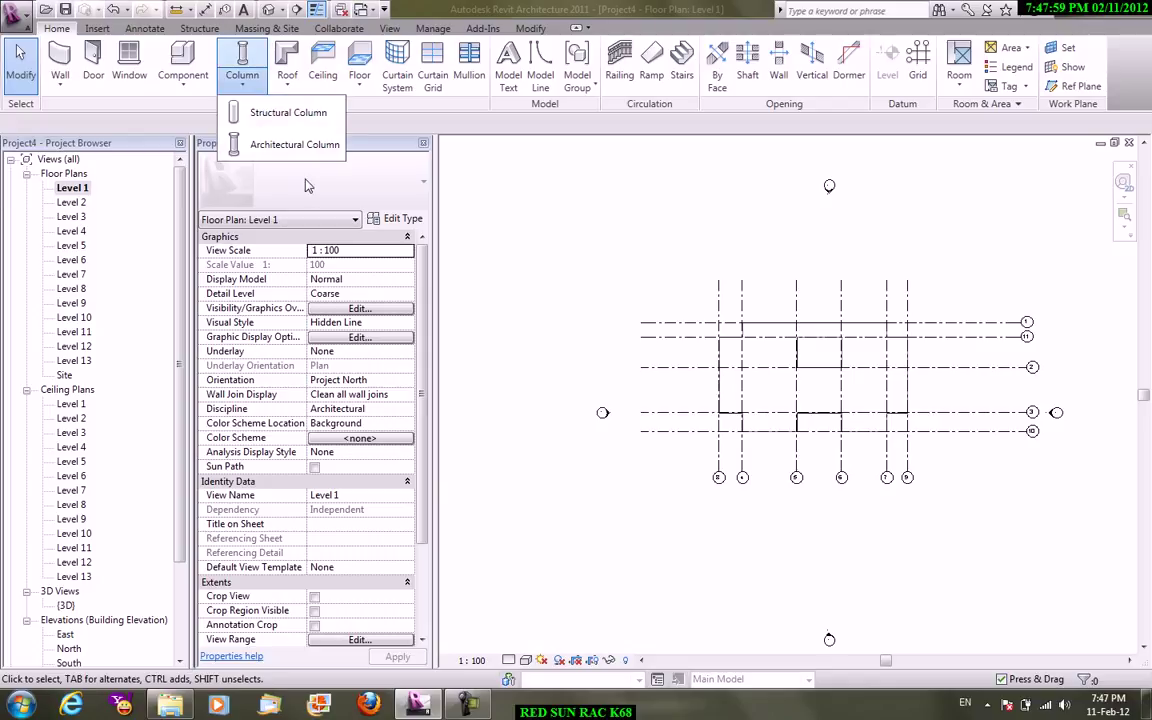
left_click(289, 115)
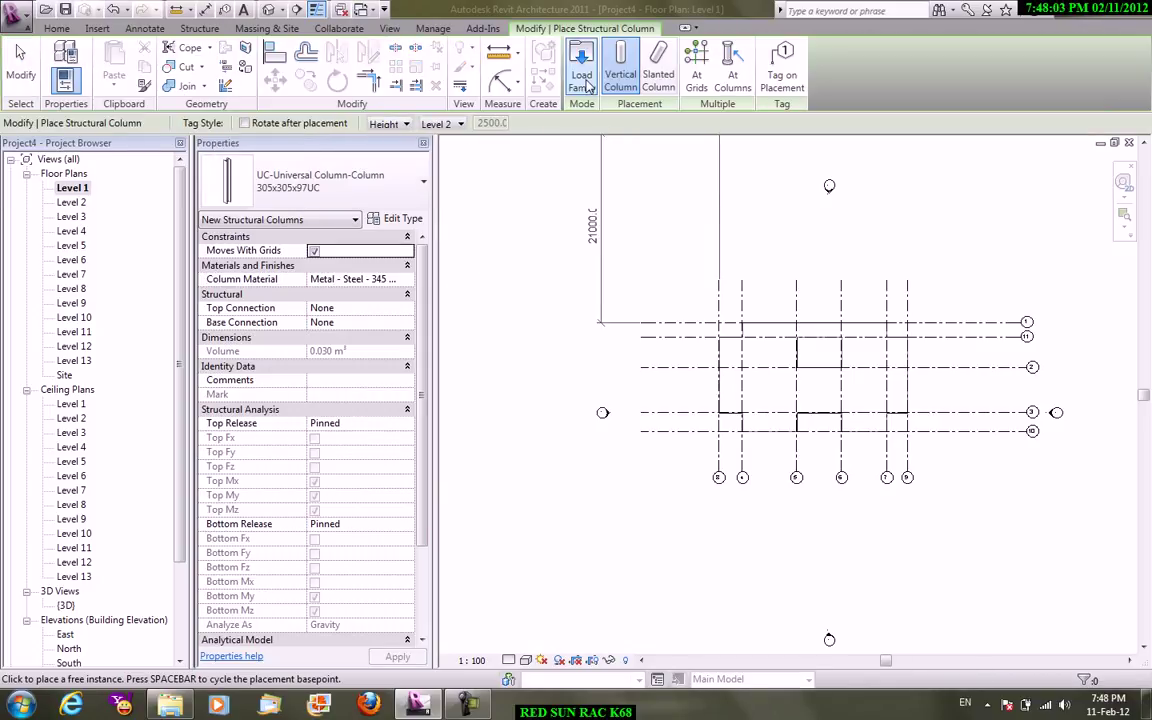
left_click(583, 80)
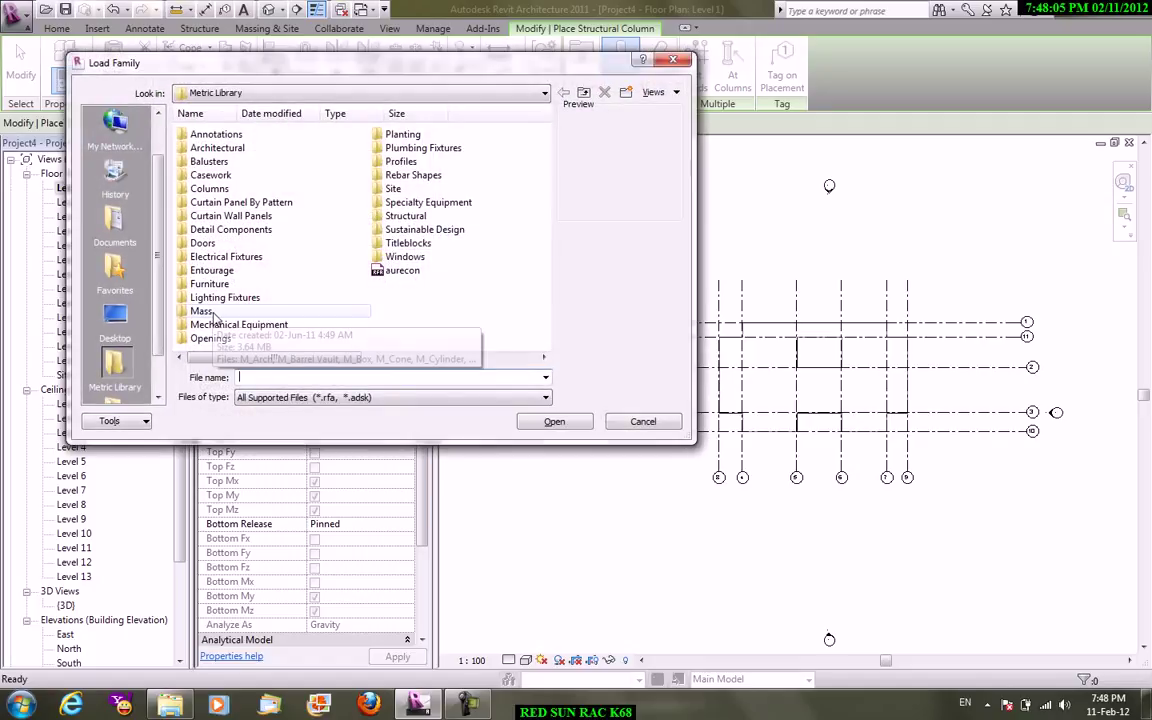
double_click(418, 222)
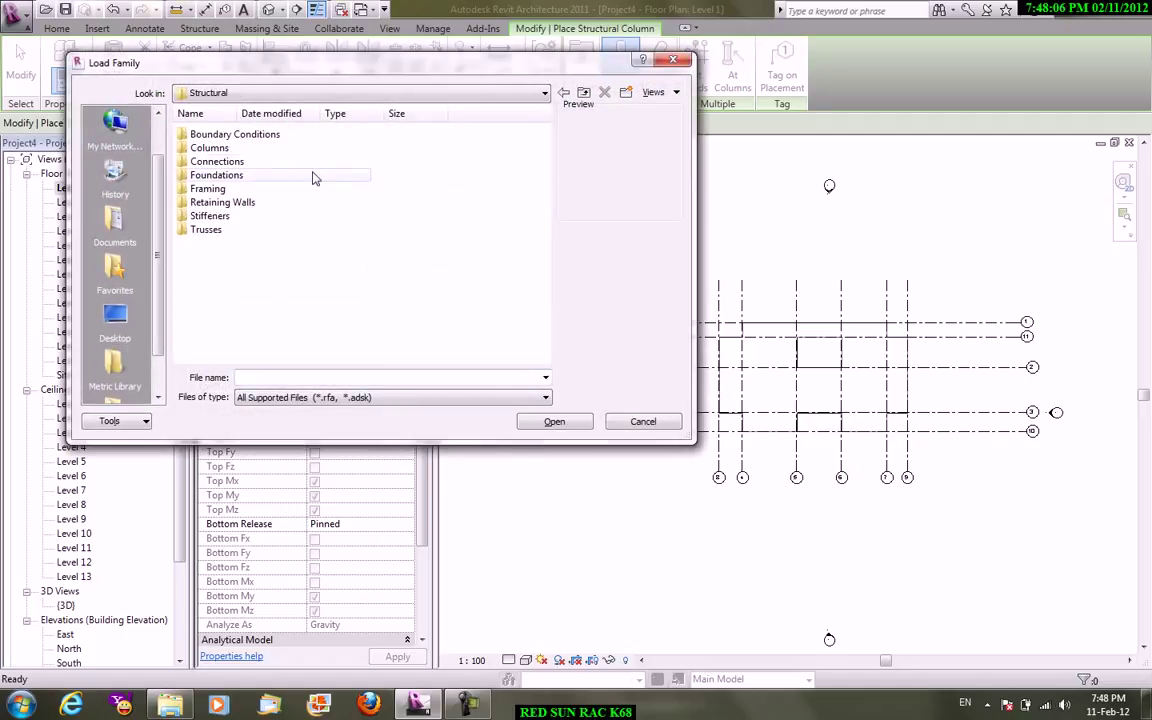
double_click(213, 150)
double_click(212, 135)
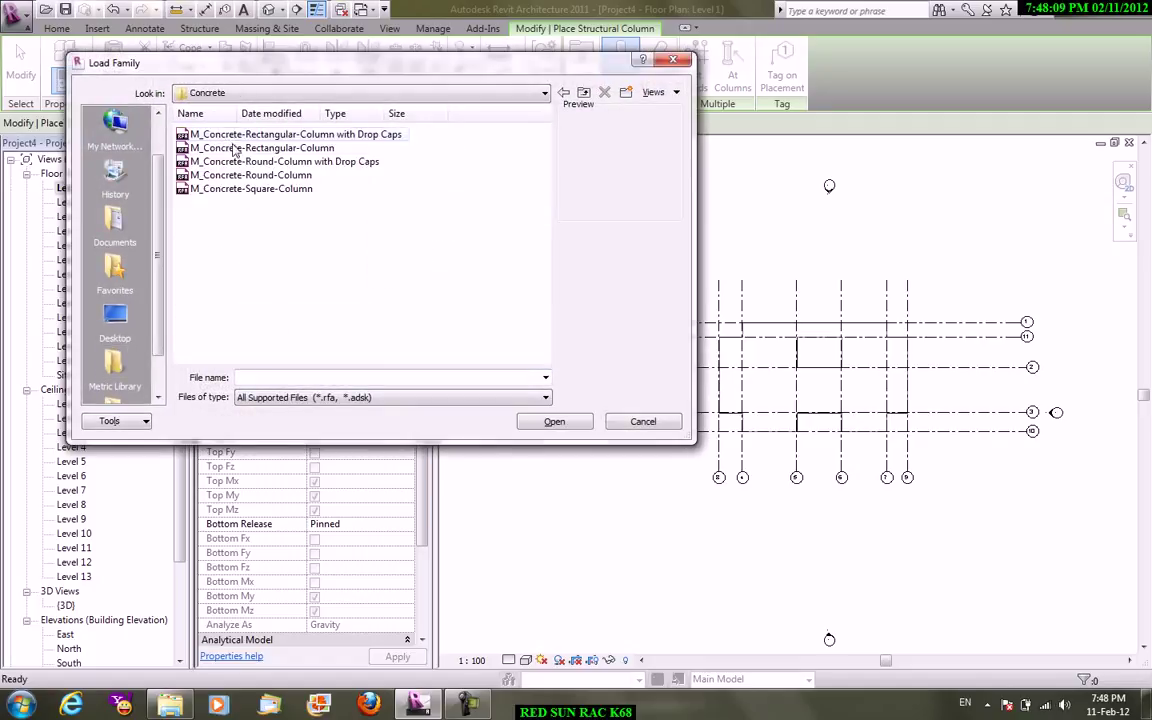
left_click(243, 149)
left_click(569, 425)
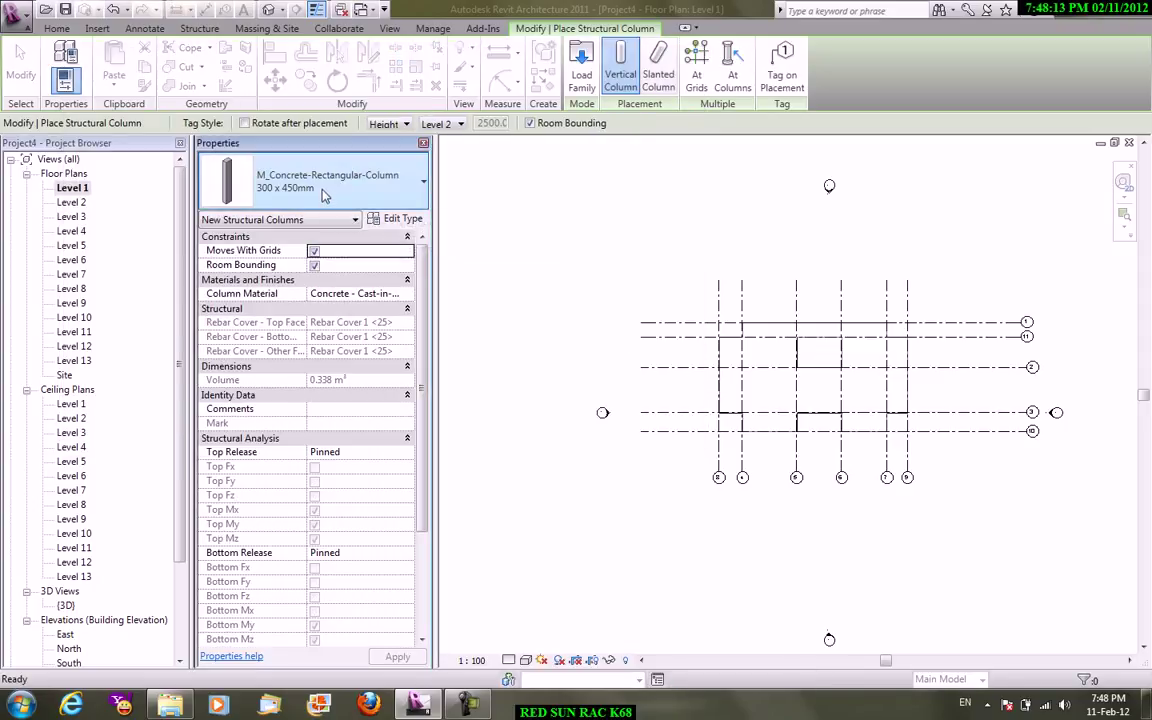
- Place 600 x 750mm columns at all grid intersections on Level 1
left_click(323, 193)
left_click(280, 287)
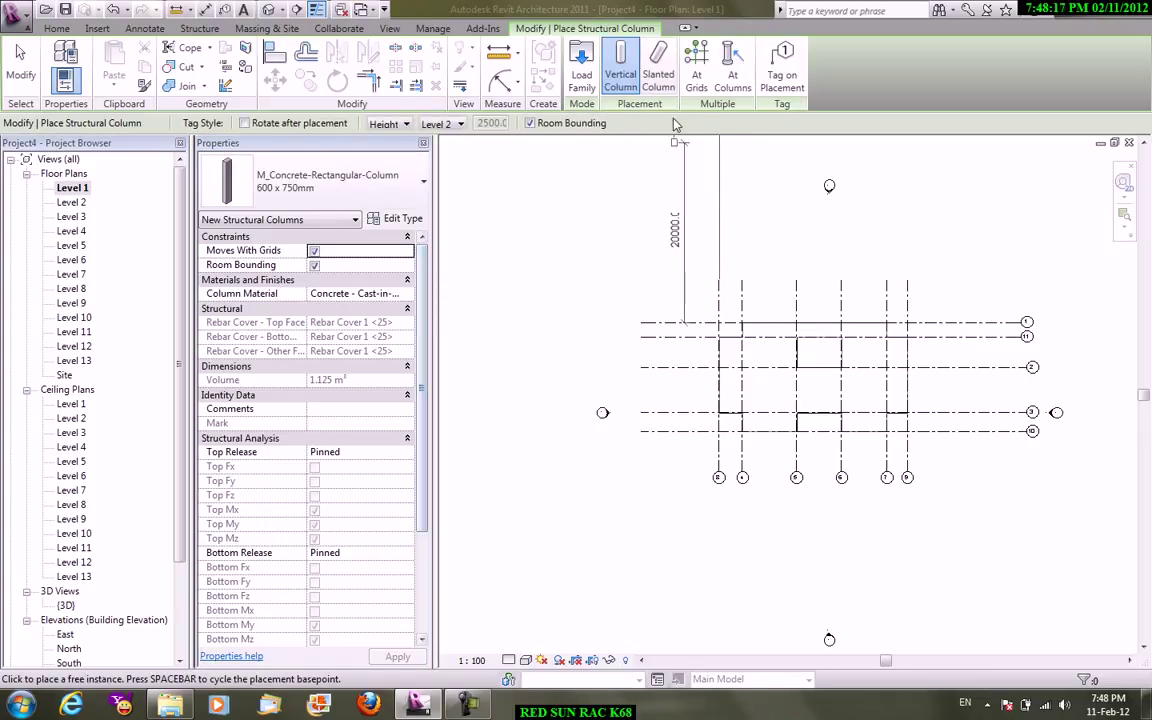
left_click(697, 66)
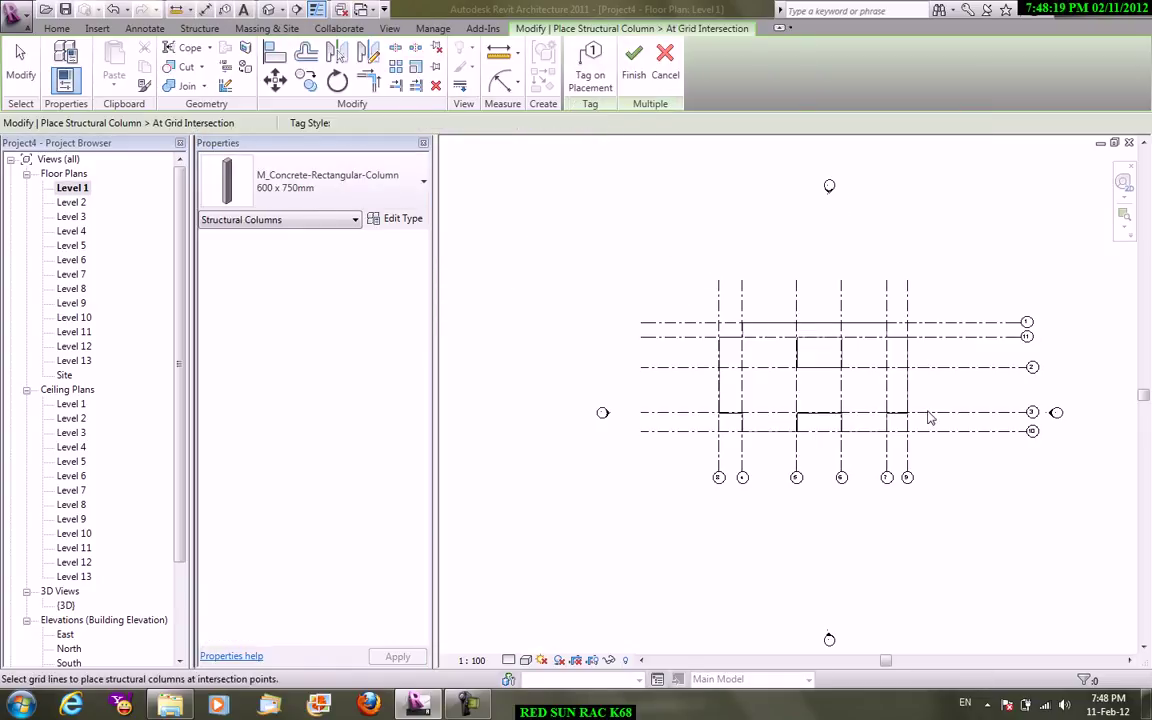
scroll(927, 412, "up", 1)
left_click_drag(962, 491, 600, 260)
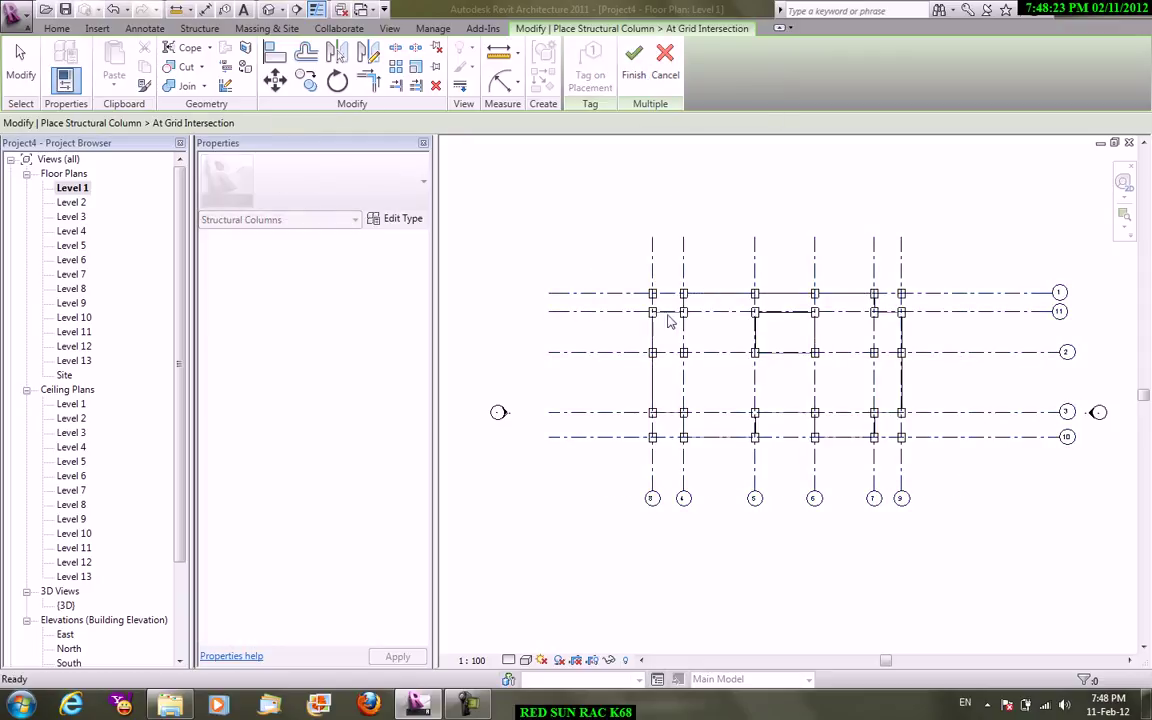
key("Escape")
right_click(546, 228)
left_click(575, 234)
right_click(548, 228)
left_click(572, 236)
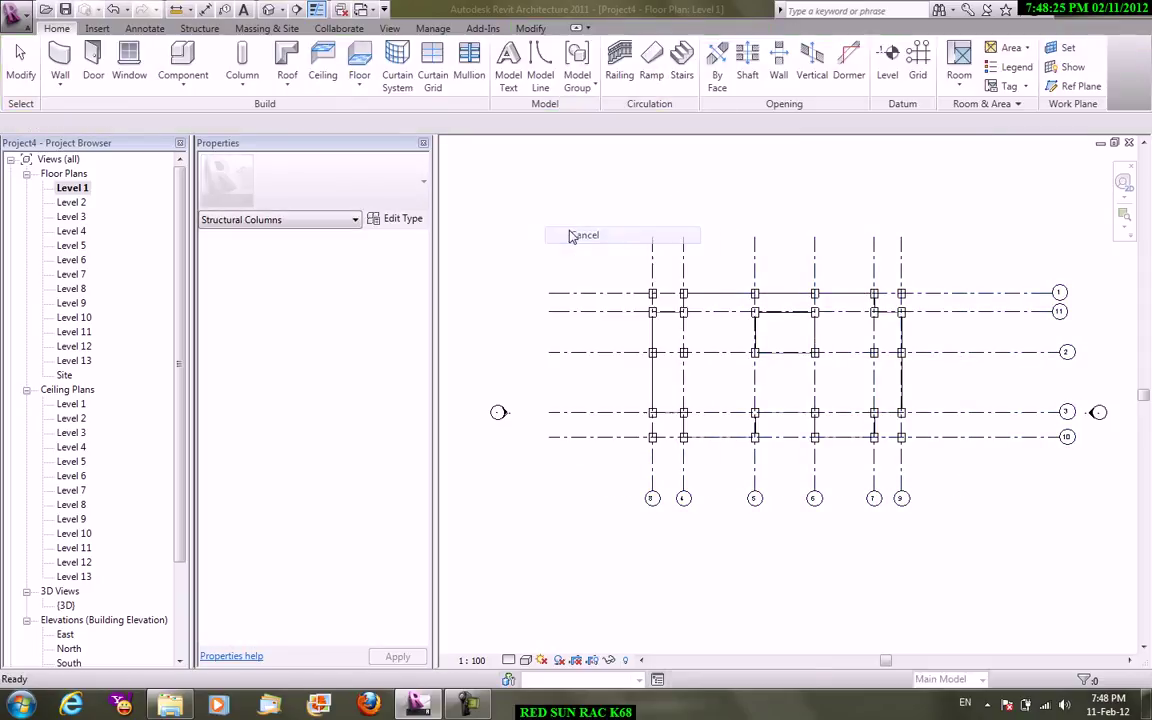
left_click(389, 28)
- In the default 3D view, set every column's top level to Level 13 and base offset -4000
left_click(386, 85)
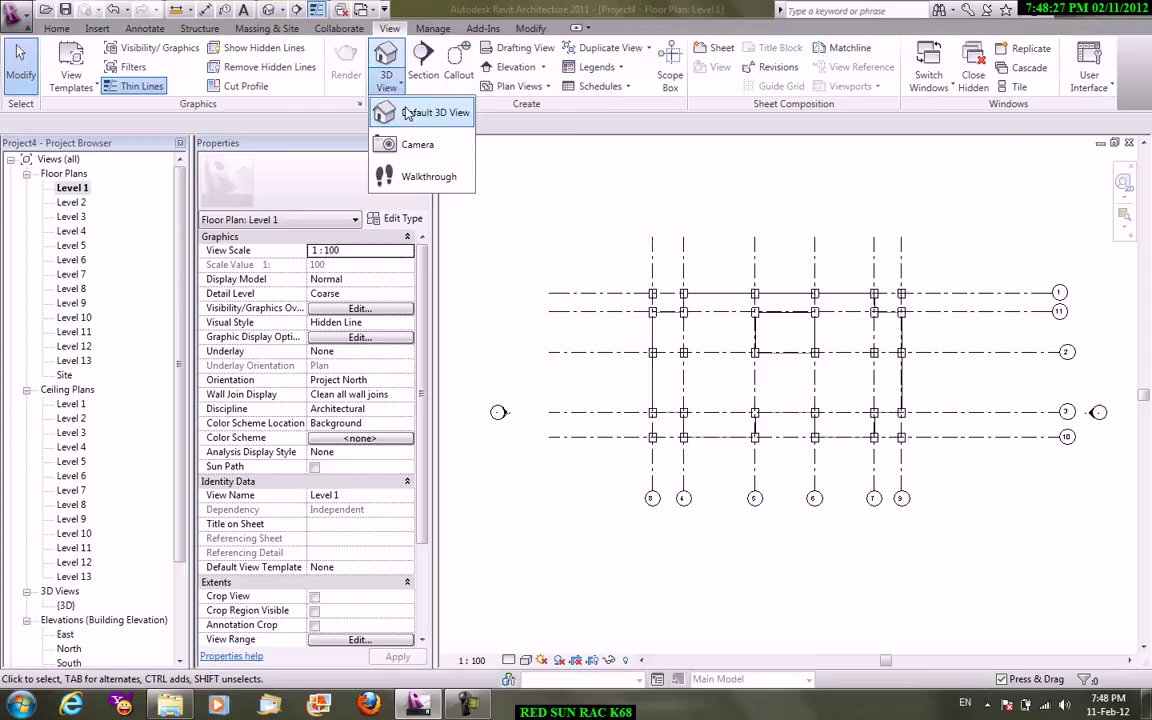
left_click(408, 114)
scroll(630, 378, "up", 3)
scroll(785, 545, "up", 3)
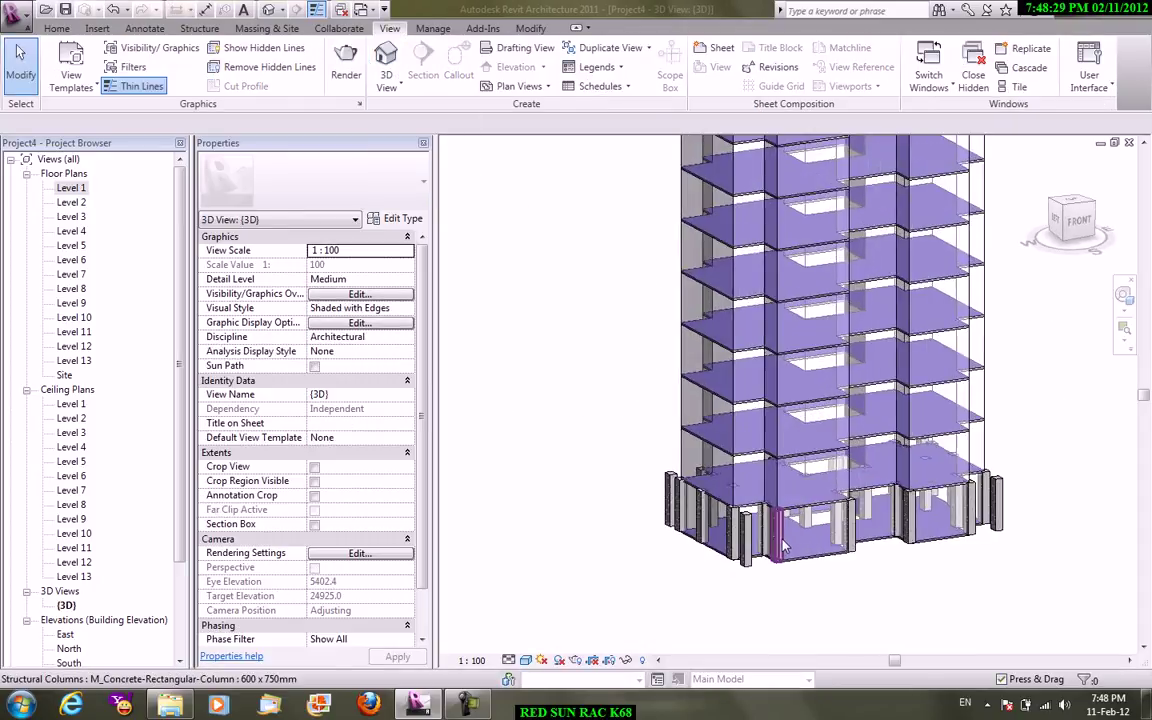
right_click(752, 527)
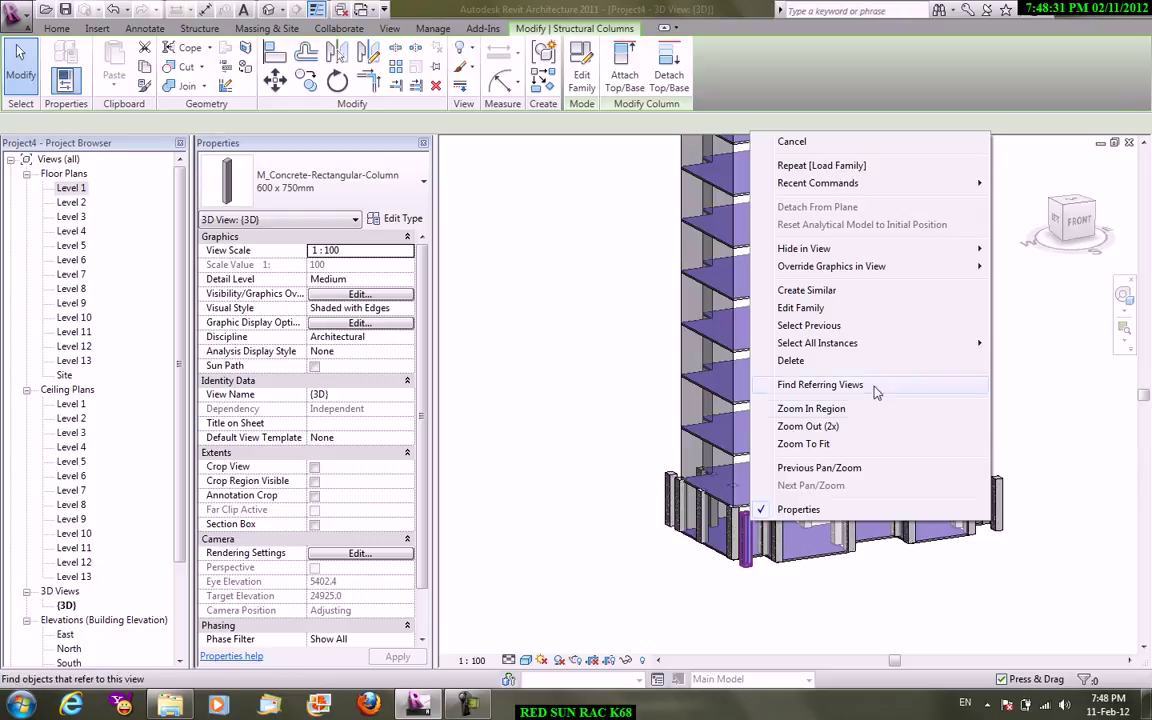
left_click(1047, 360)
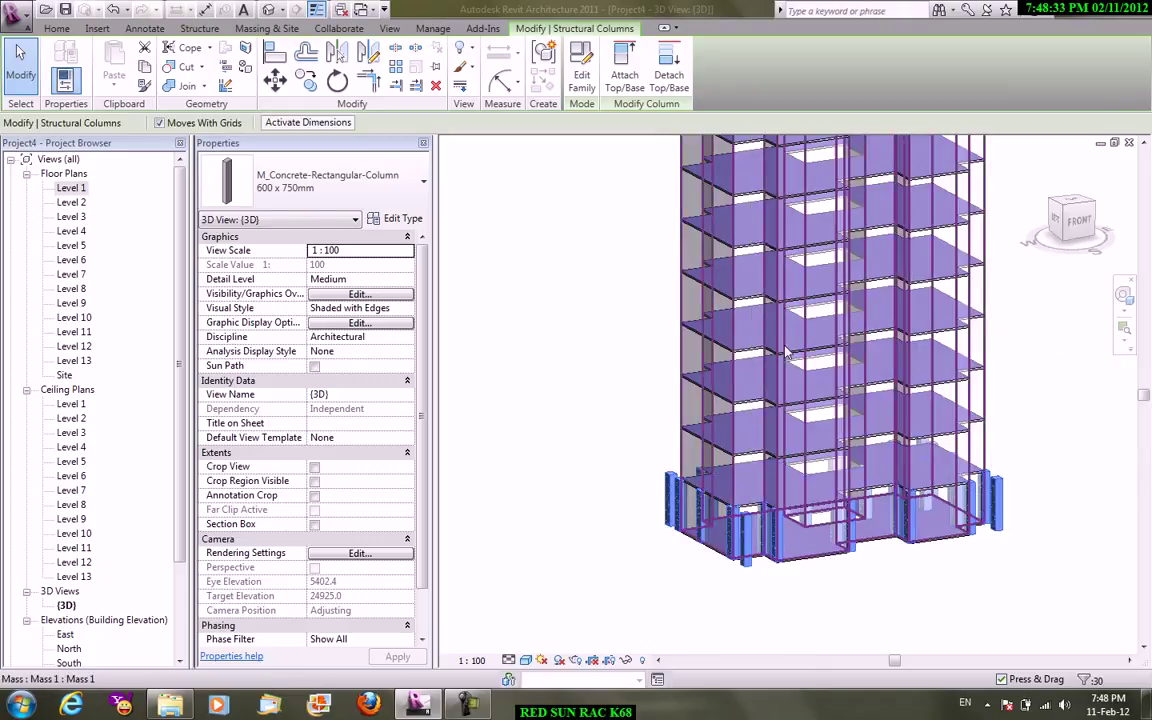
left_click(405, 294)
left_click(406, 294)
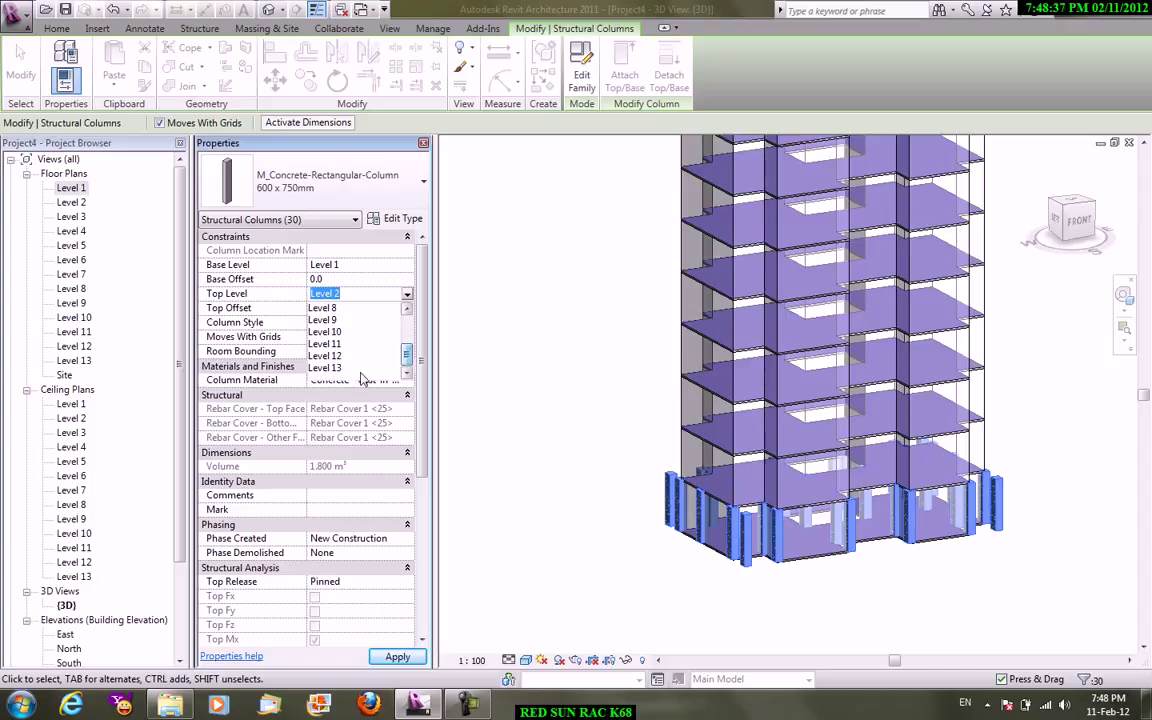
left_click(360, 368)
left_click(421, 656)
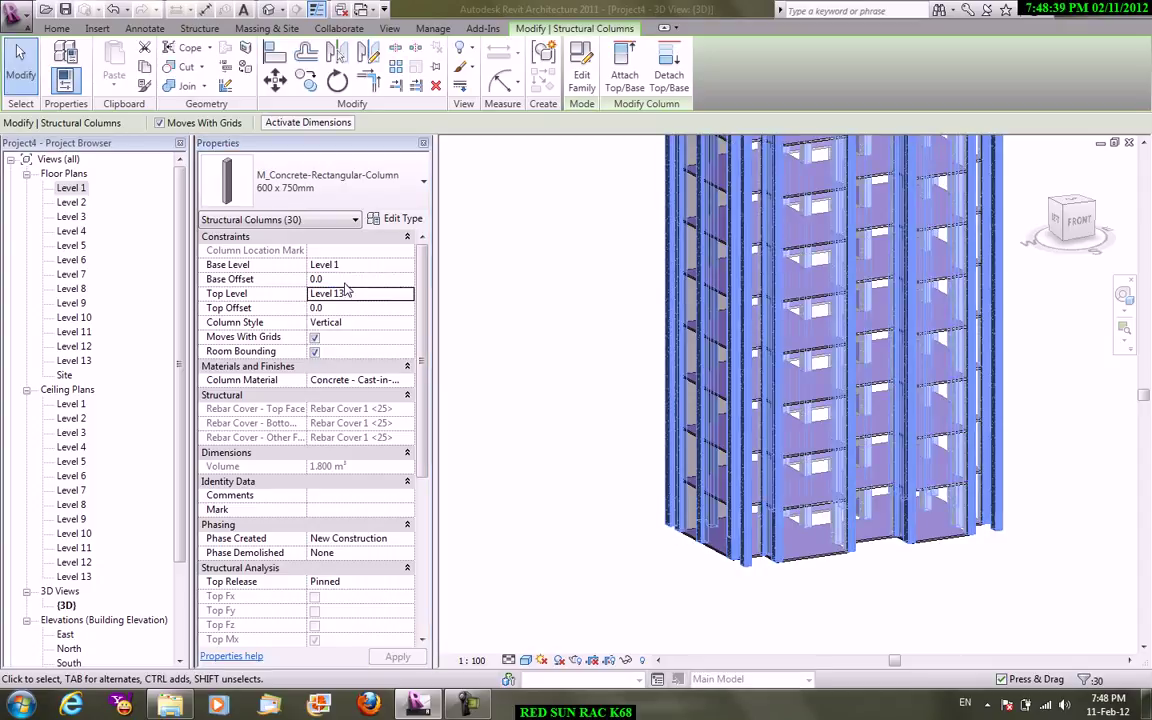
left_click(345, 280)
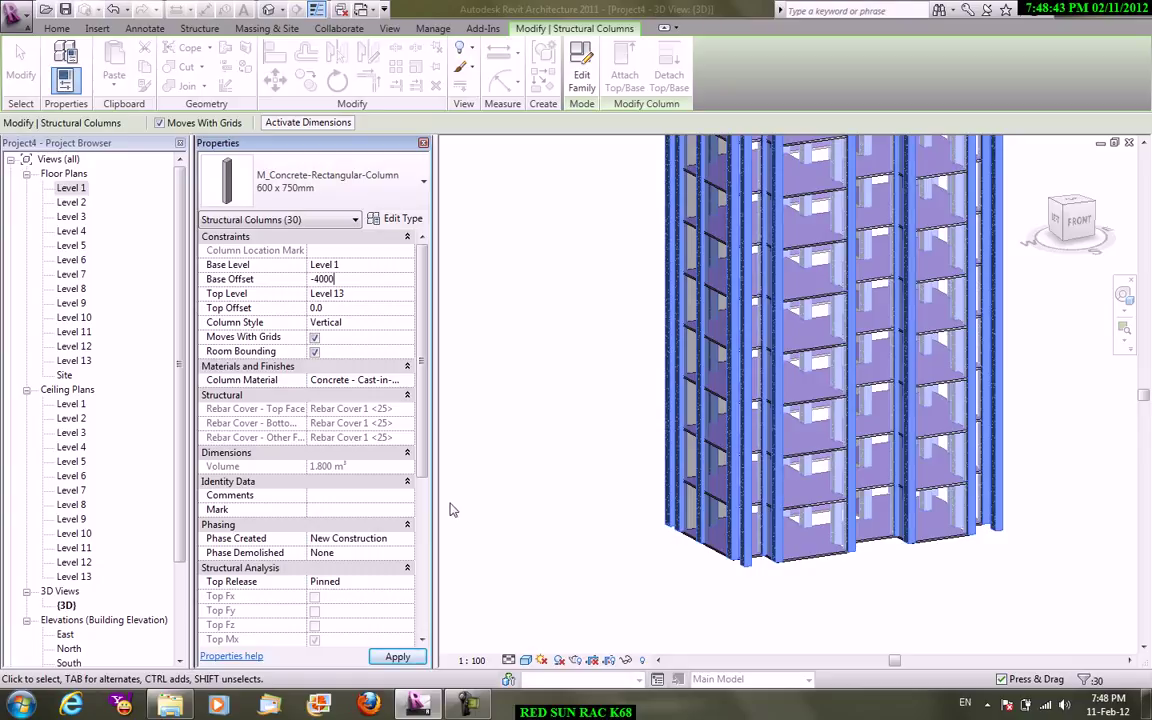
left_click(397, 657)
left_click(571, 473)
- Delete the two stray columns near the slab
mouse_move(585, 457)
middle_mouse_down("shift")
mouse_move(729, 368)
mouse_move(720, 450)
middle_mouse_up("shift")
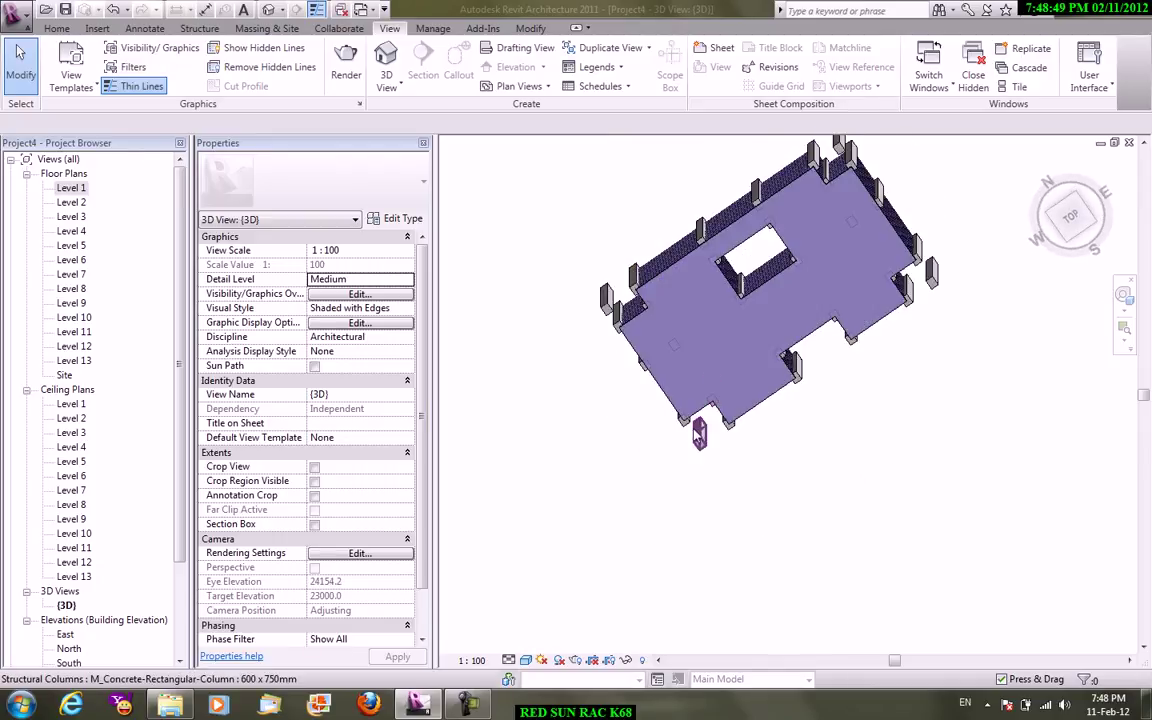
left_click(697, 432)
key("Escape")
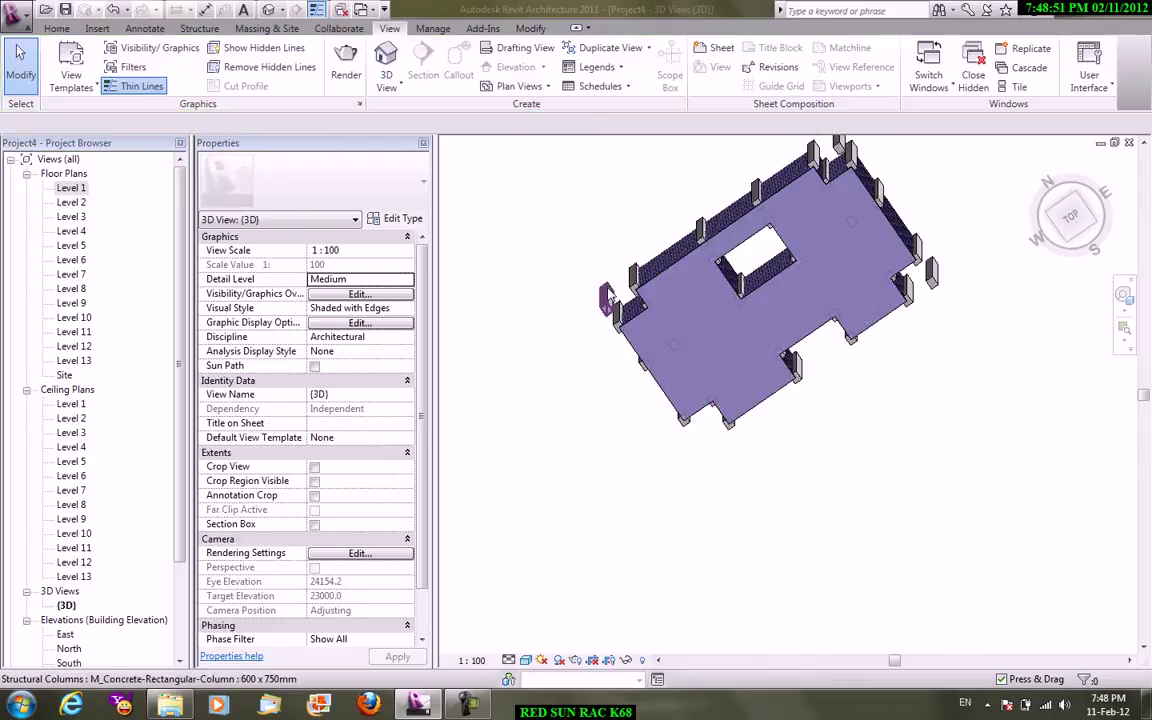
scroll(608, 295, "up", 3)
middle_click_drag(700, 250, 758, 360)
left_click(806, 236)
key("Delete")
left_click(985, 477)
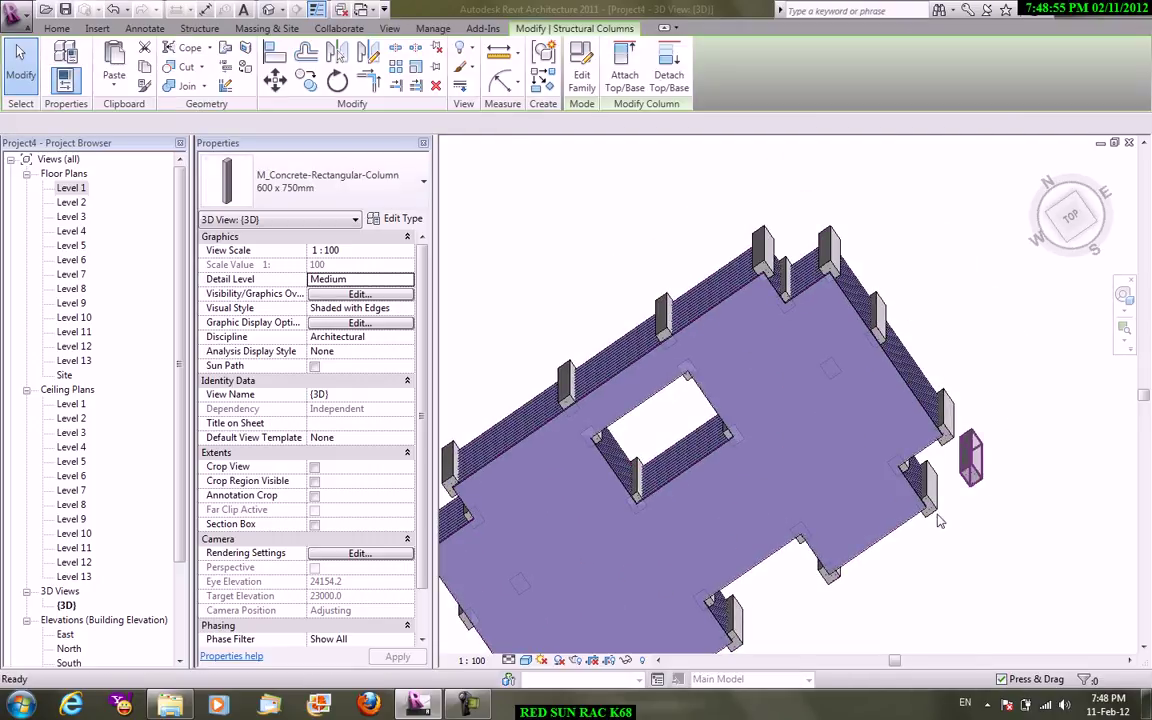
key("Delete")
scroll(718, 480, "down", 2)
mouse_move(718, 508)
middle_mouse_down("shift")
mouse_move(817, 377)
mouse_move(461, 253)
middle_mouse_up("shift")
scroll(461, 253, "down", 2)
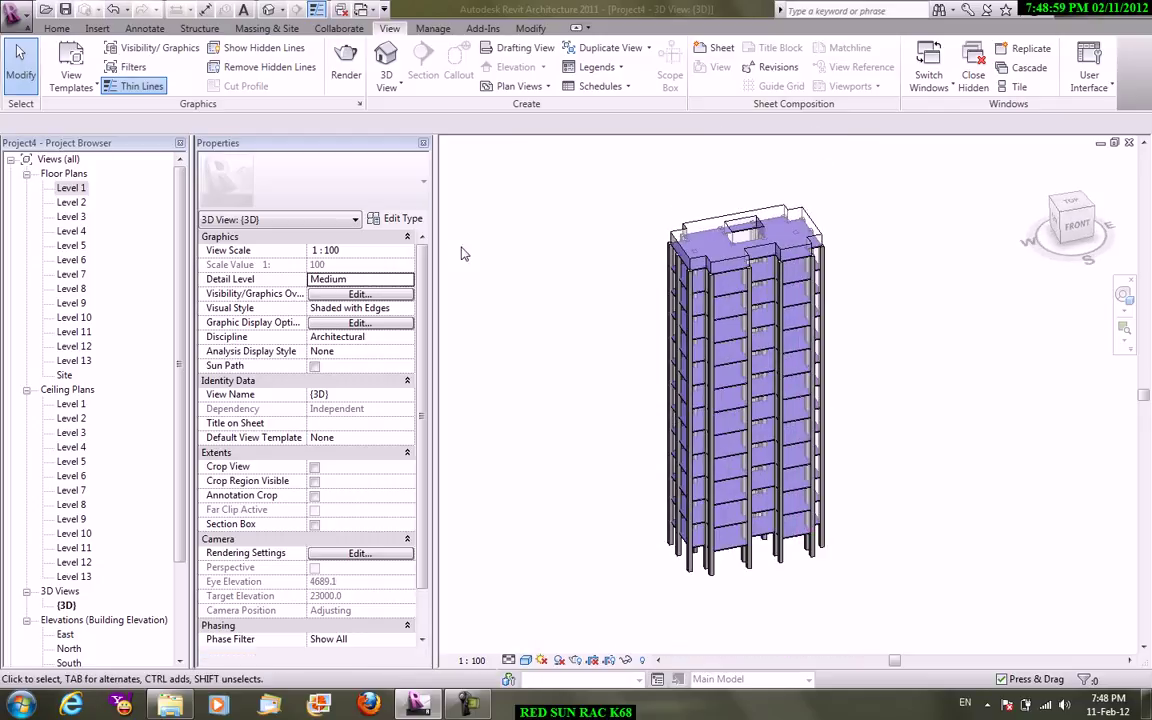
- Start an isolated footing and load M_Footing-Rectangular from Structural\Foundations
left_click(198, 28)
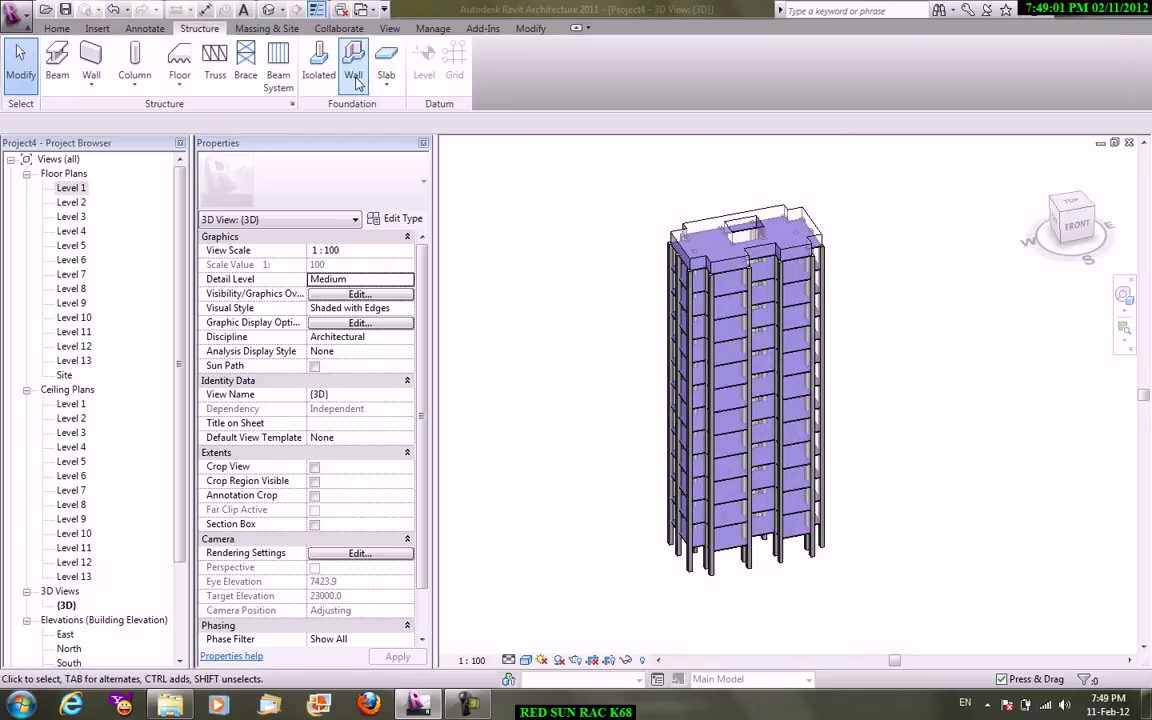
left_click(319, 65)
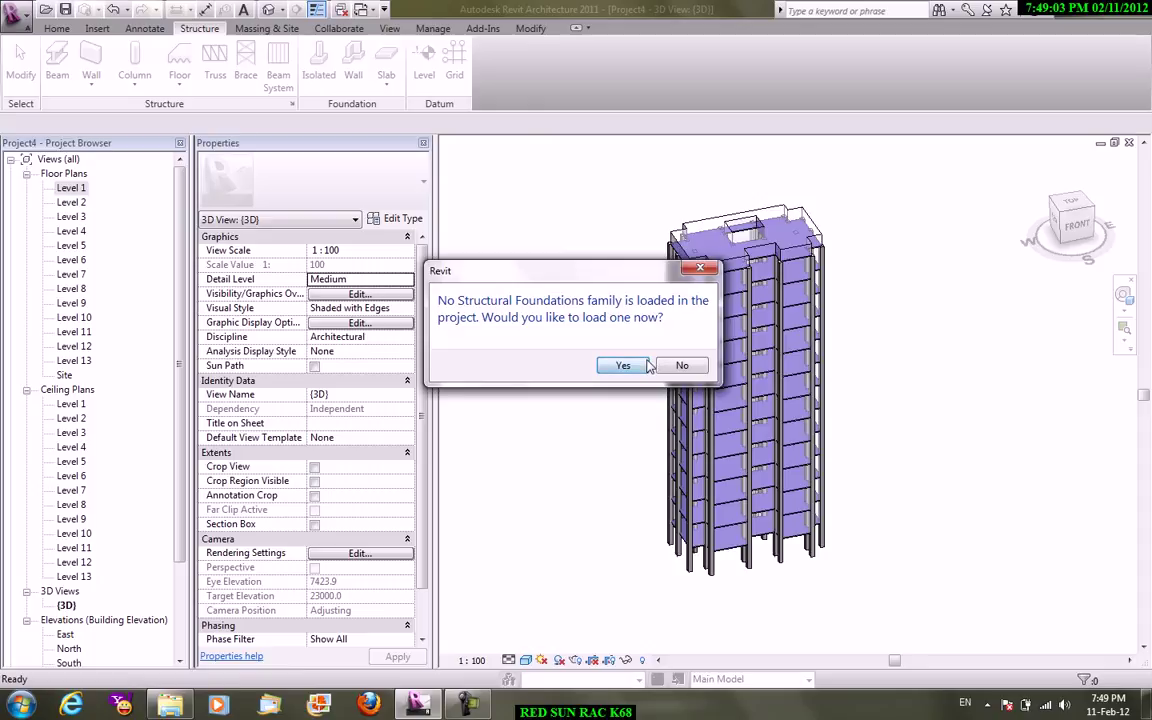
left_click(645, 366)
double_click(420, 217)
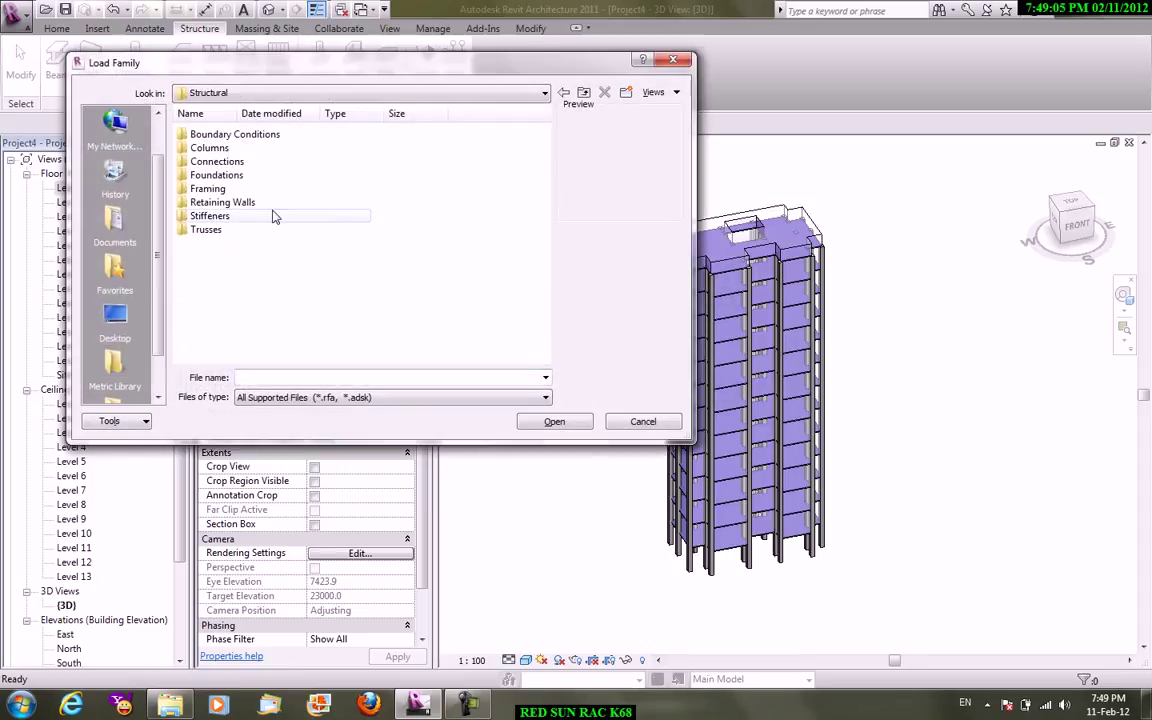
double_click(221, 176)
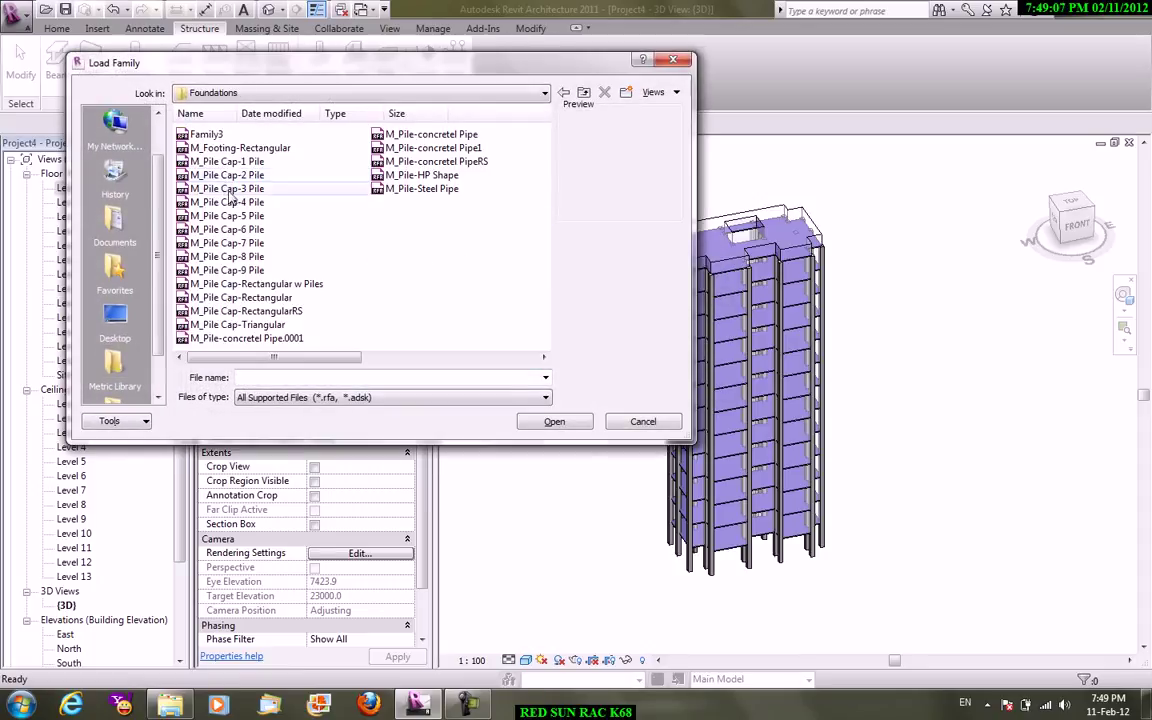
left_click(265, 149)
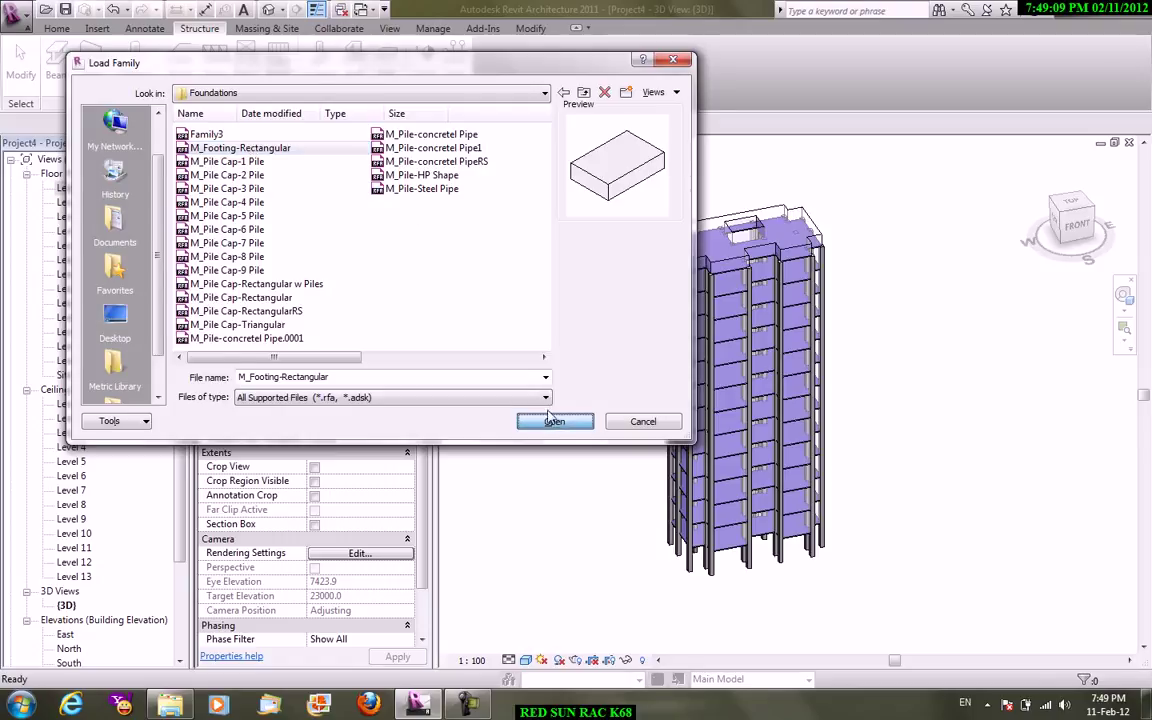
left_click(550, 420)
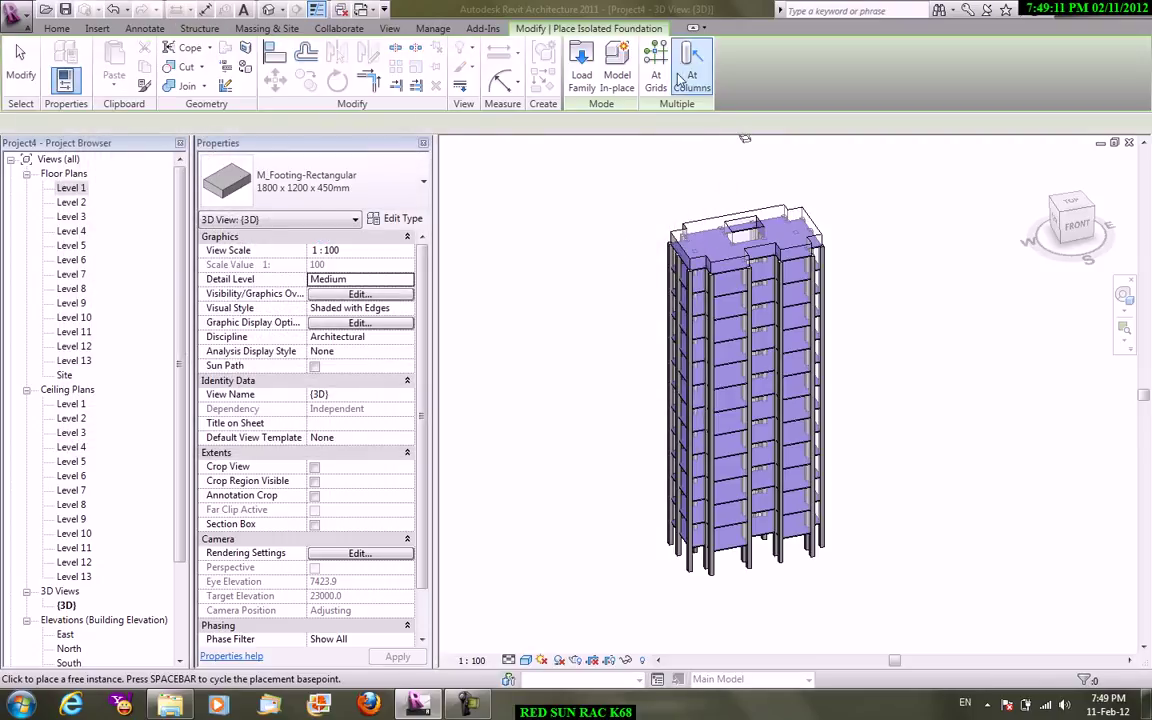
- Place 1800 x 1200 x 450mm footings under all the columns, then open the Level 1 plan
left_click(690, 70)
left_click_drag(918, 663, 540, 411)
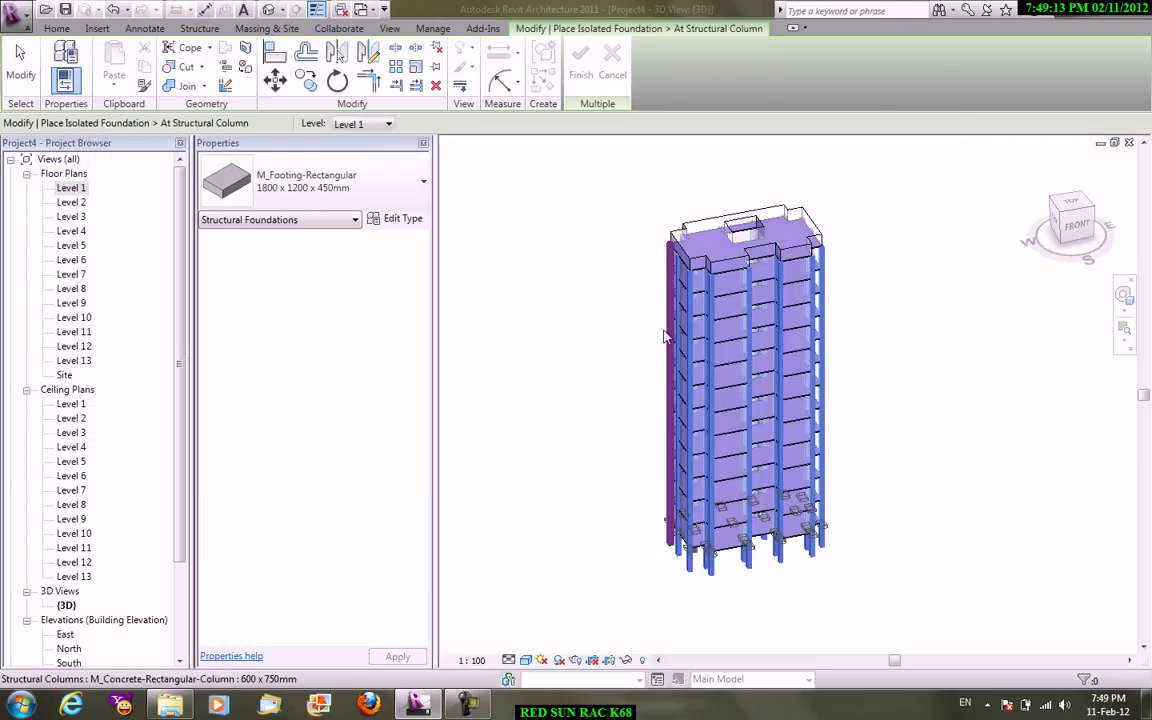
left_click(587, 75)
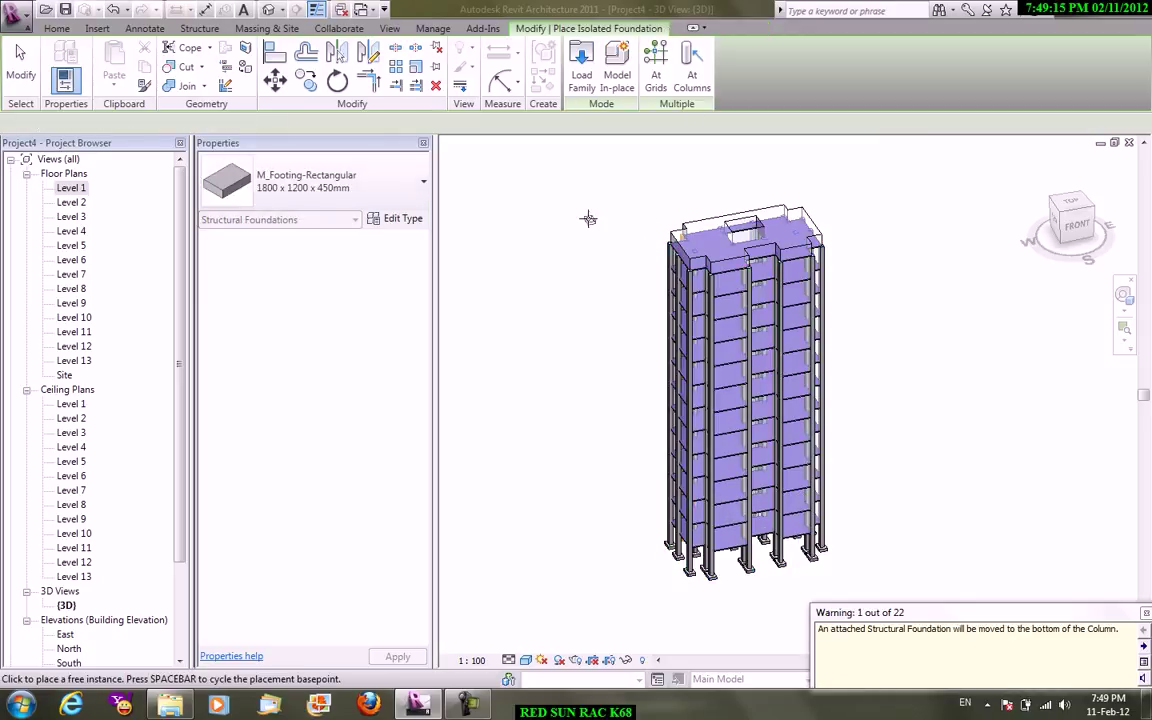
right_click(587, 220)
left_click(605, 228)
right_click(604, 220)
left_click(628, 230)
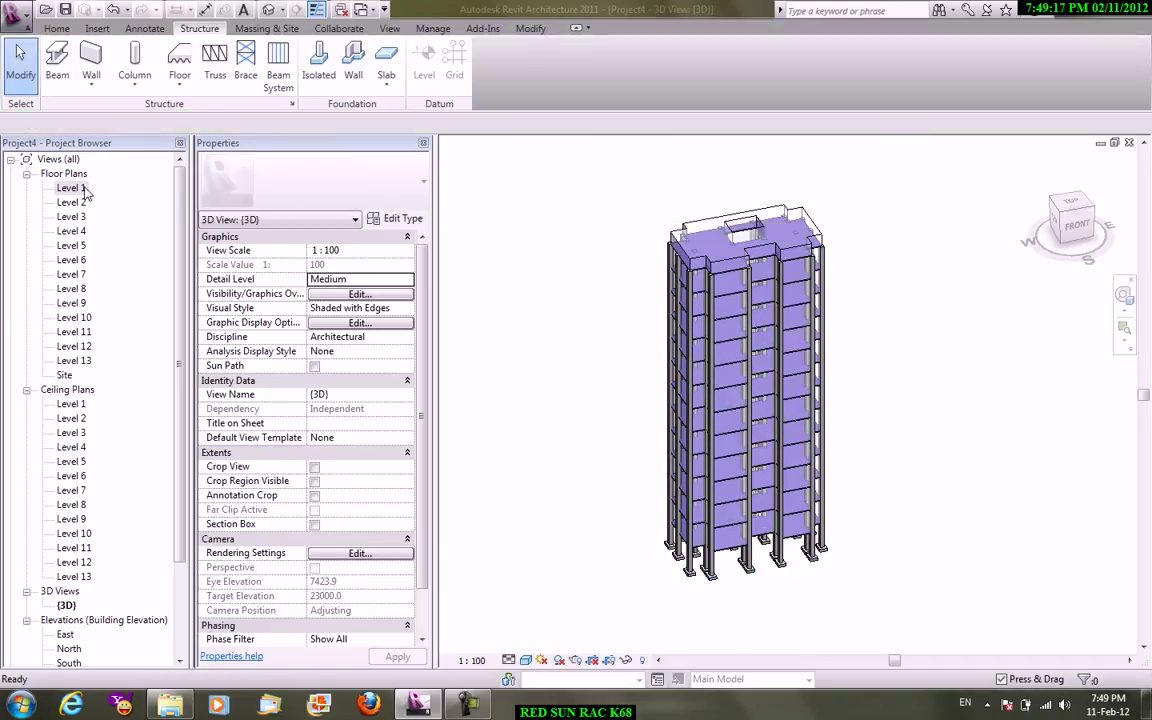
double_click(72, 187)
- Load the M_Concrete-Rectangular Beam family from the Structural Framing Concrete folder for beam placement
scroll(730, 289, "up", 1)
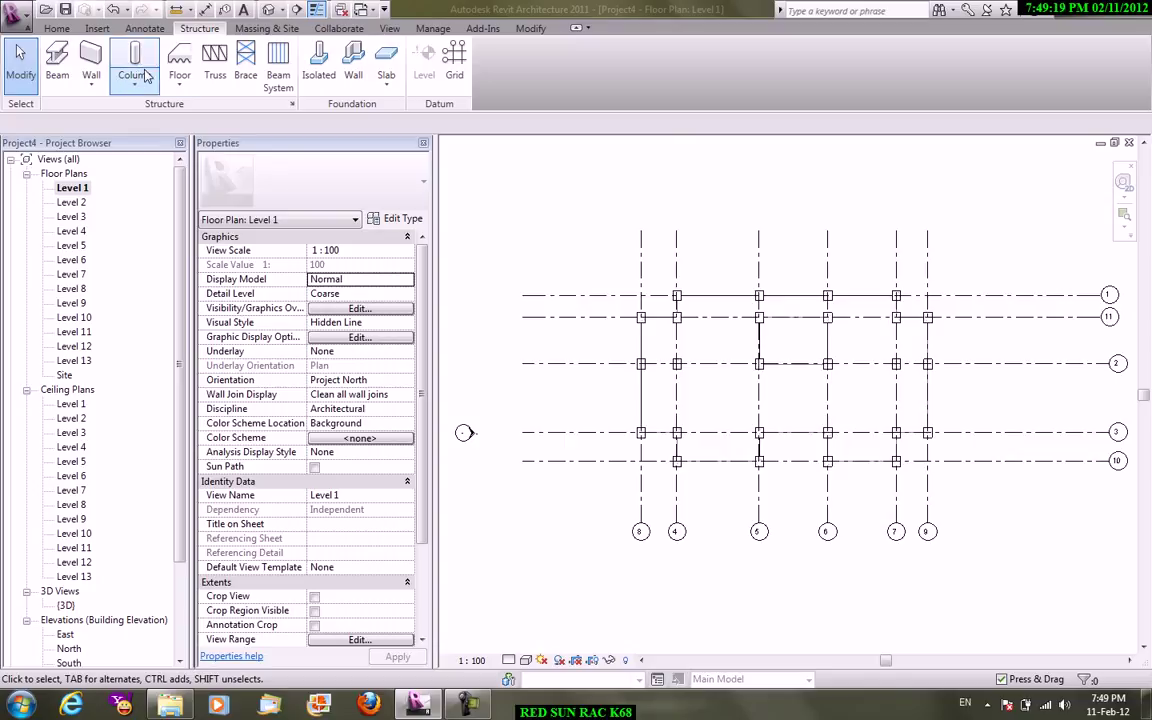
left_click(57, 62)
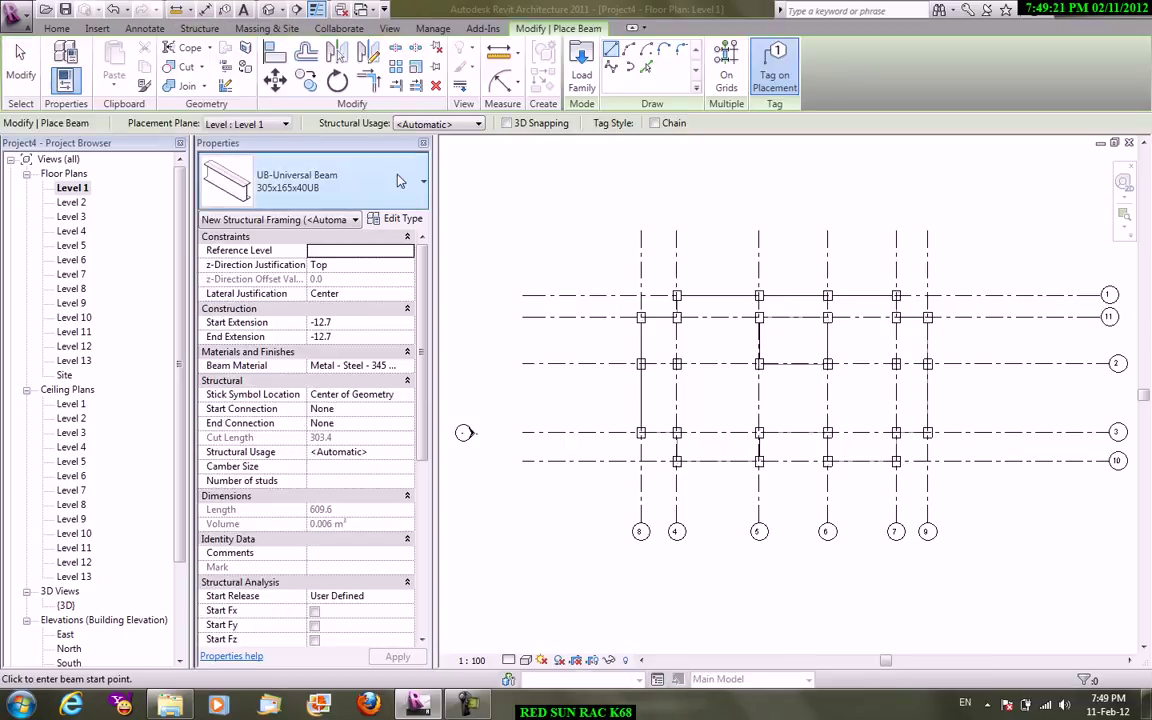
left_click(581, 80)
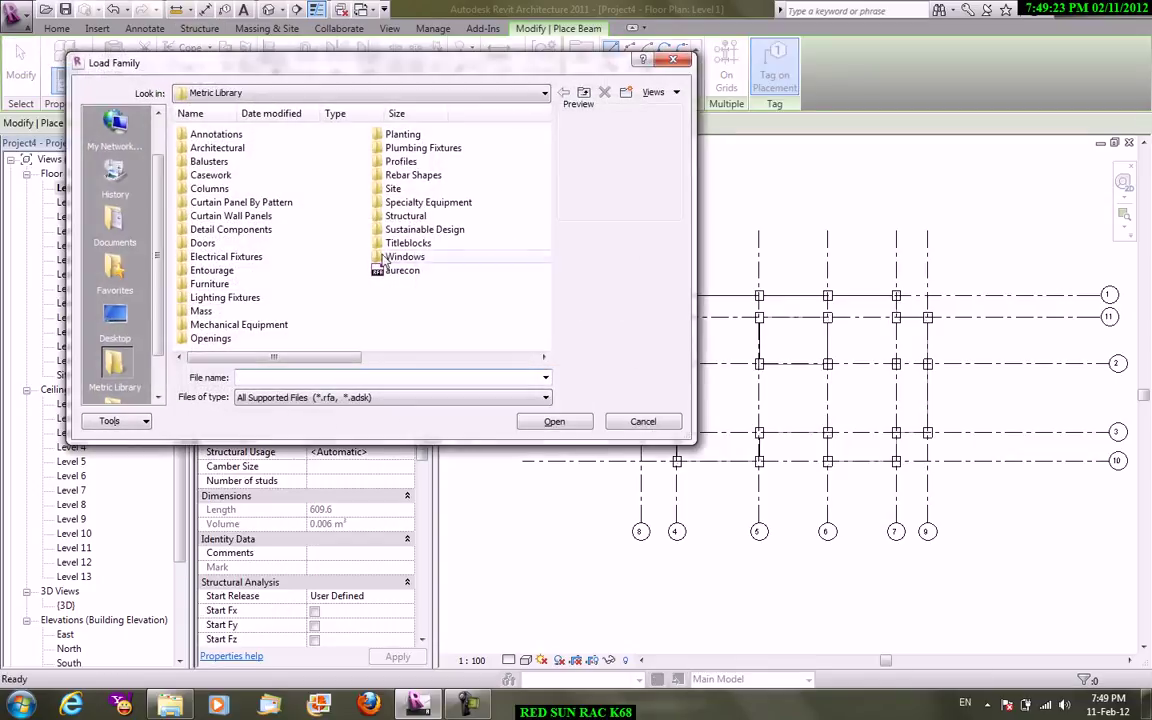
double_click(405, 216)
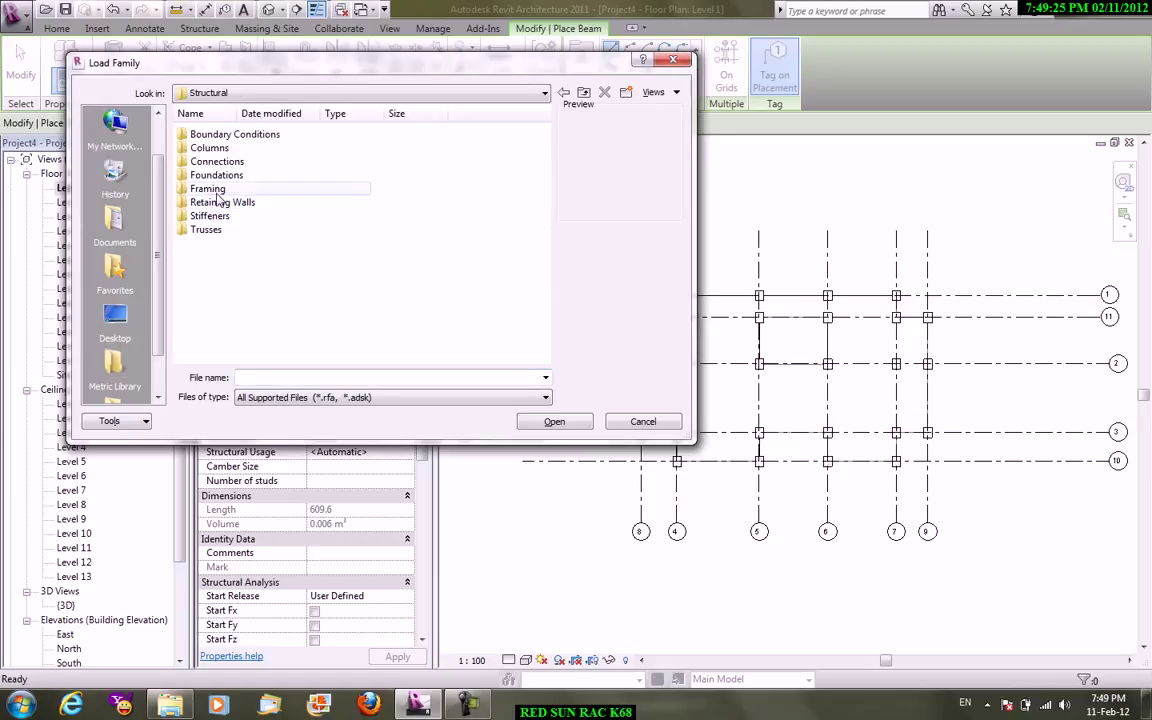
double_click(218, 195)
double_click(224, 138)
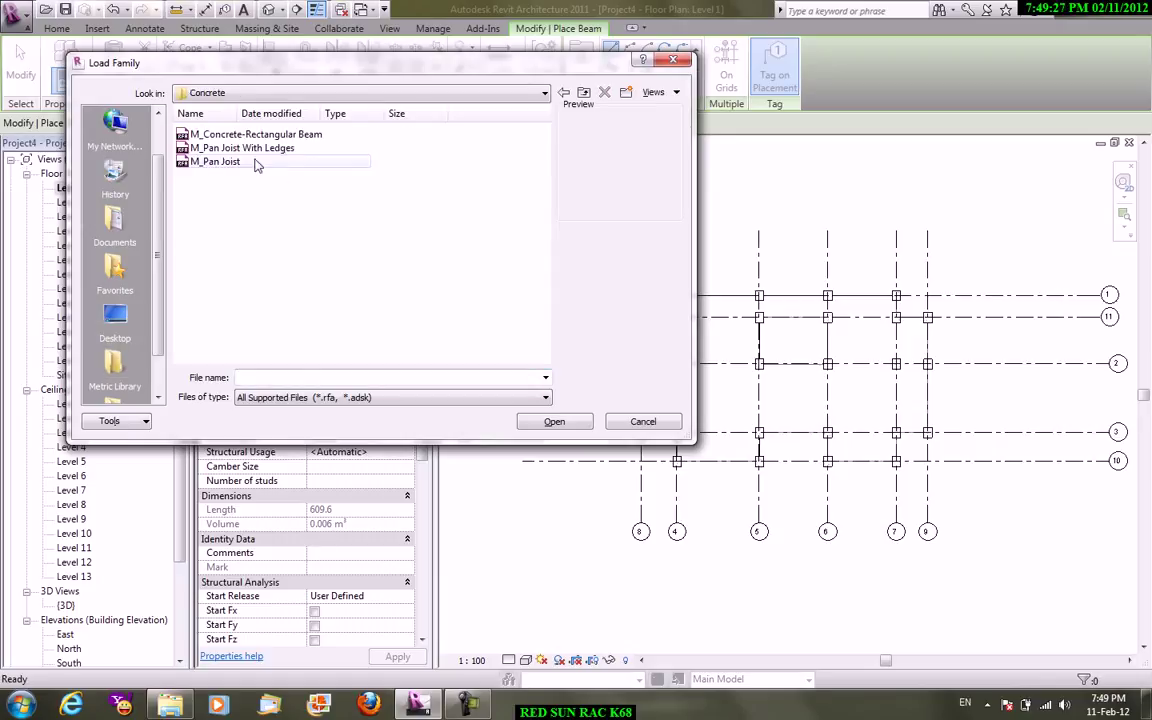
left_click(250, 136)
left_click(560, 421)
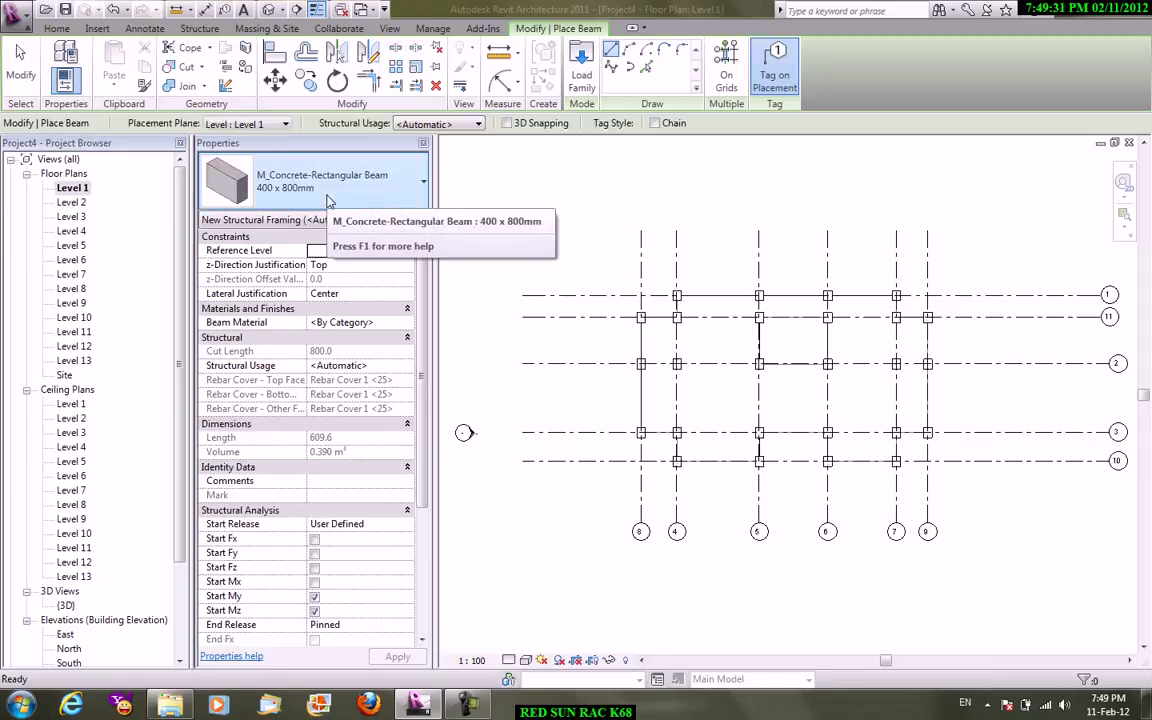
- Place 300 x 600mm concrete beams on all grid lines of the Level 1 plan
left_click(326, 201)
left_click(260, 250)
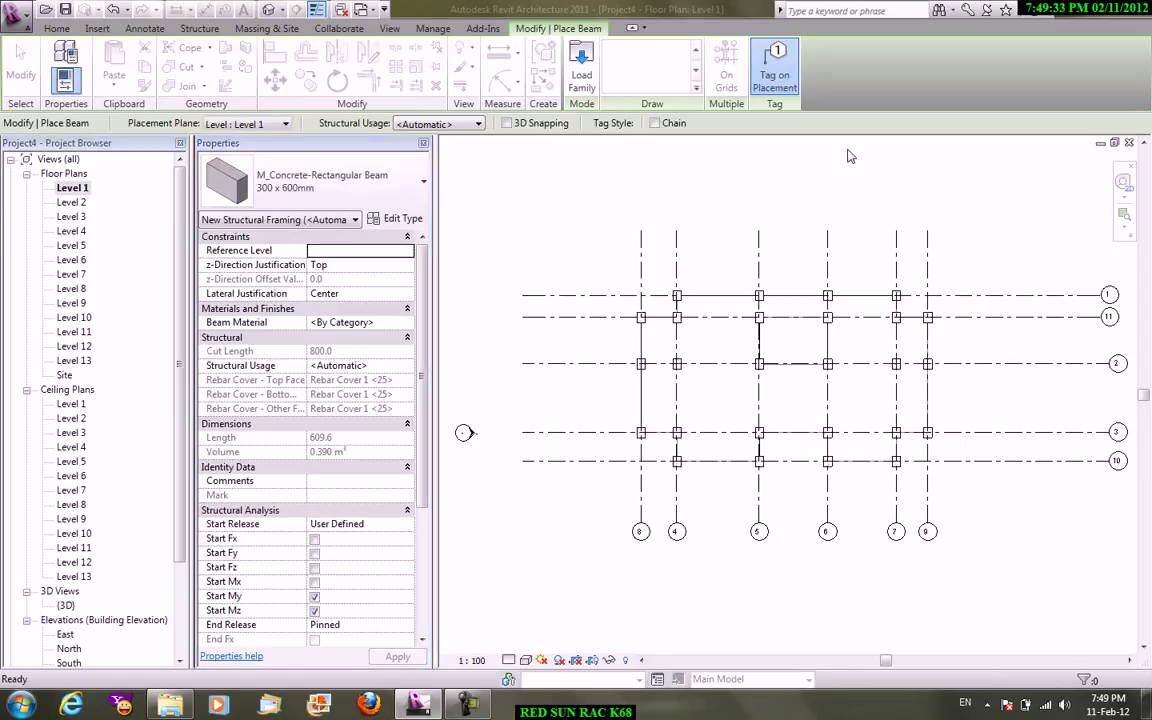
left_click(735, 80)
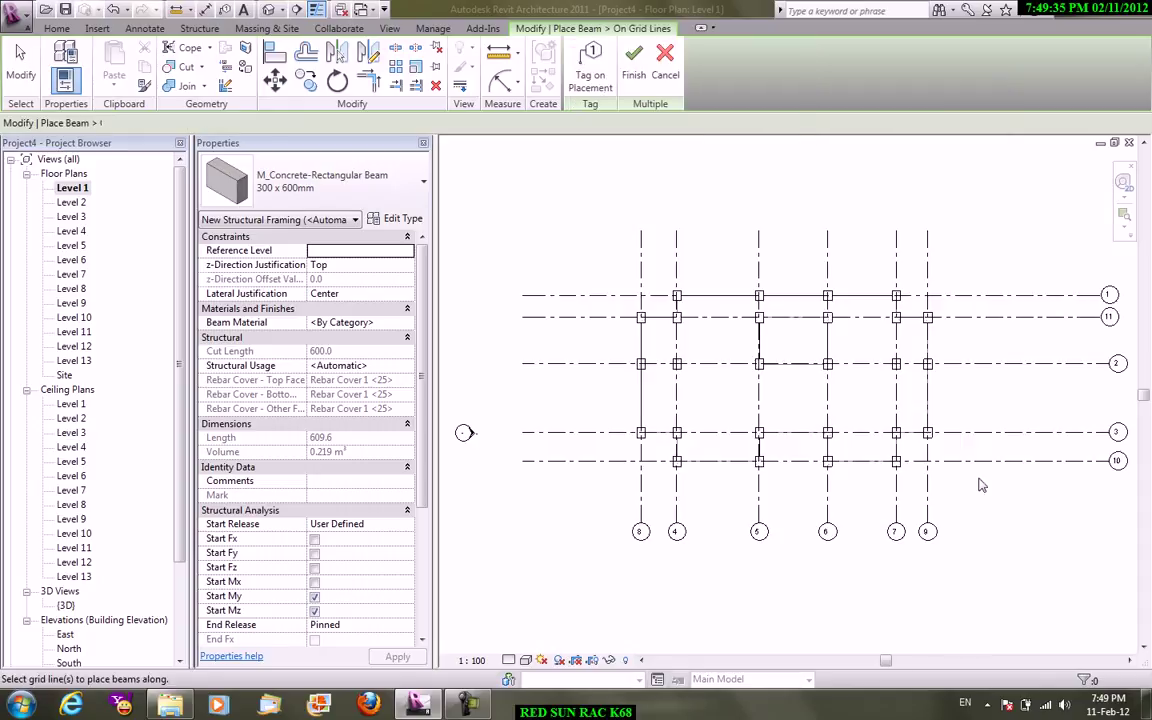
left_click_drag(978, 478, 592, 262)
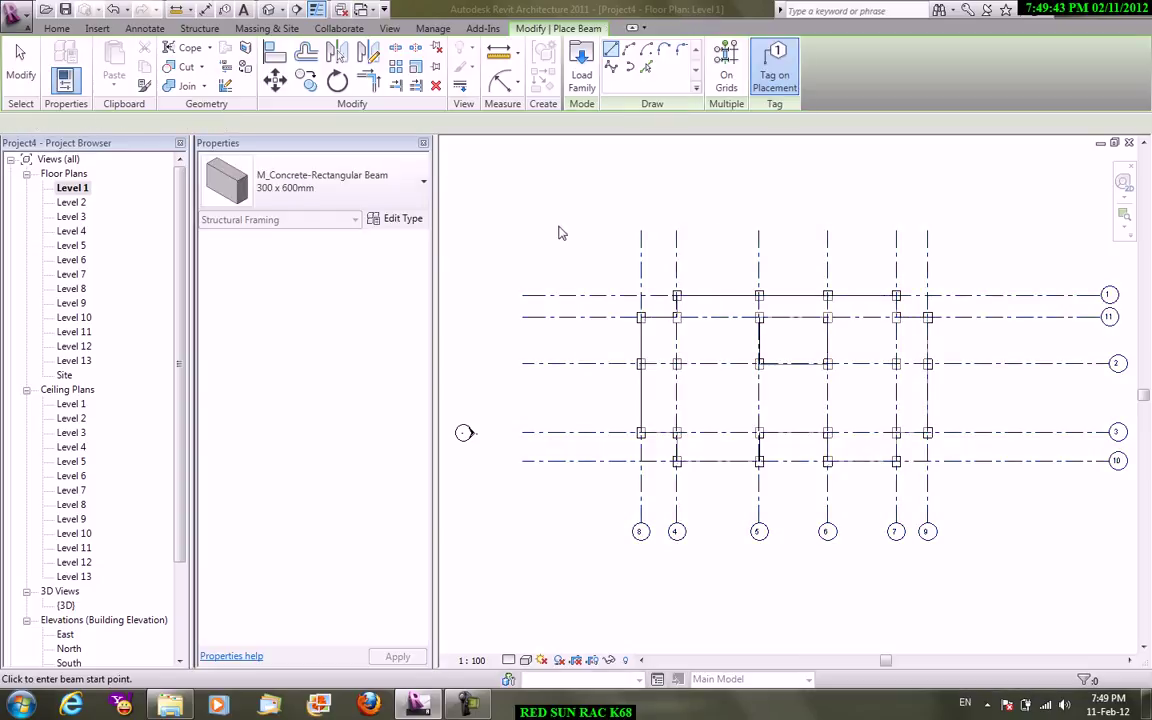
right_click(549, 228)
left_click(588, 236)
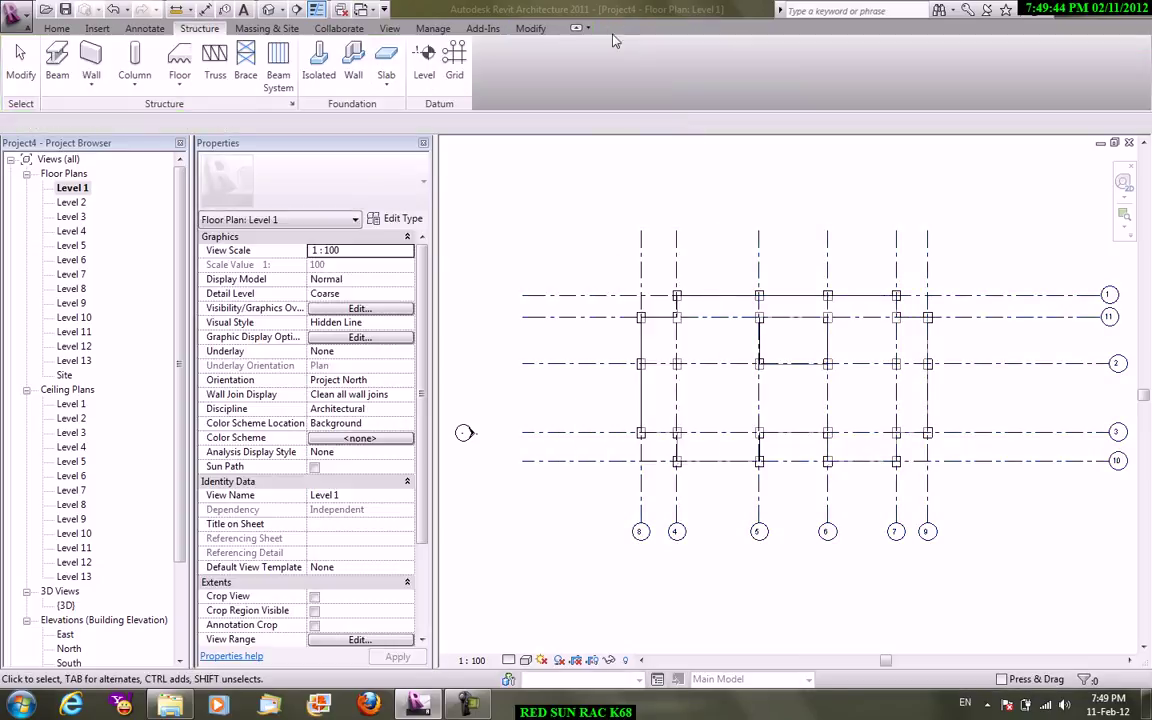
- Switch to the default 3D view and orbit the tower to show its top
left_click(389, 28)
left_click(386, 88)
left_click(400, 108)
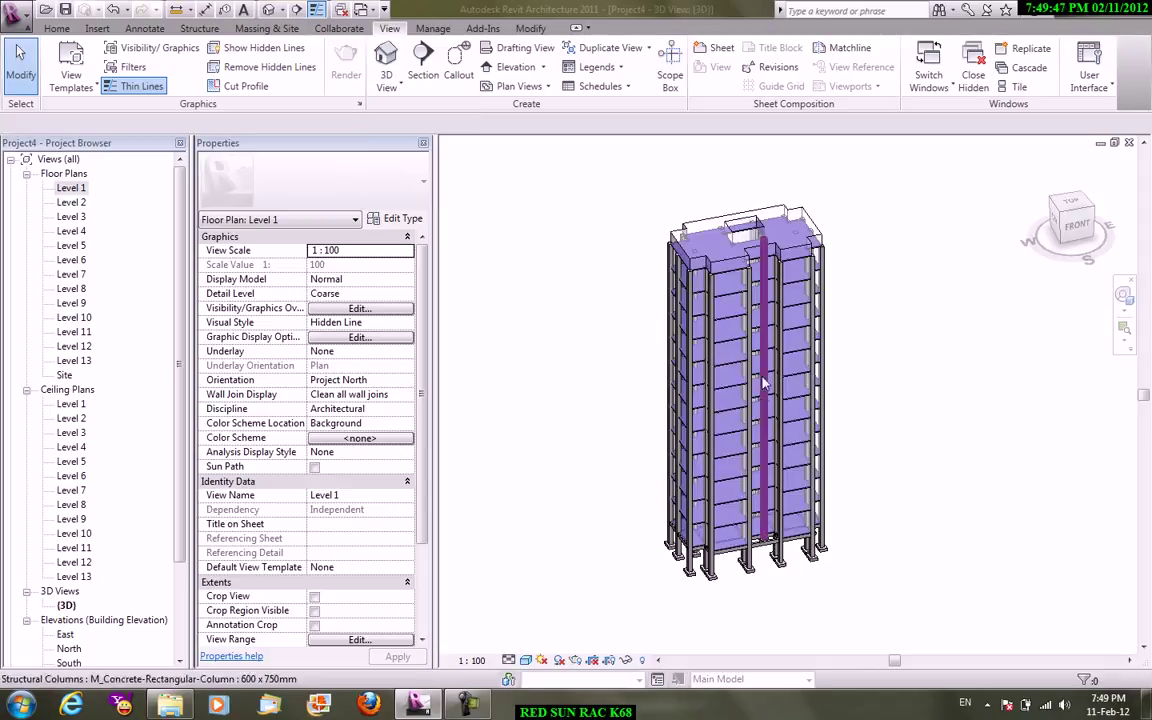
mouse_move(762, 383)
middle_mouse_down("shift")
mouse_move(825, 371)
mouse_move(650, 240)
mouse_move(753, 267)
mouse_move(566, 185)
middle_mouse_up("shift")
right_click(566, 185)
left_click(605, 193)
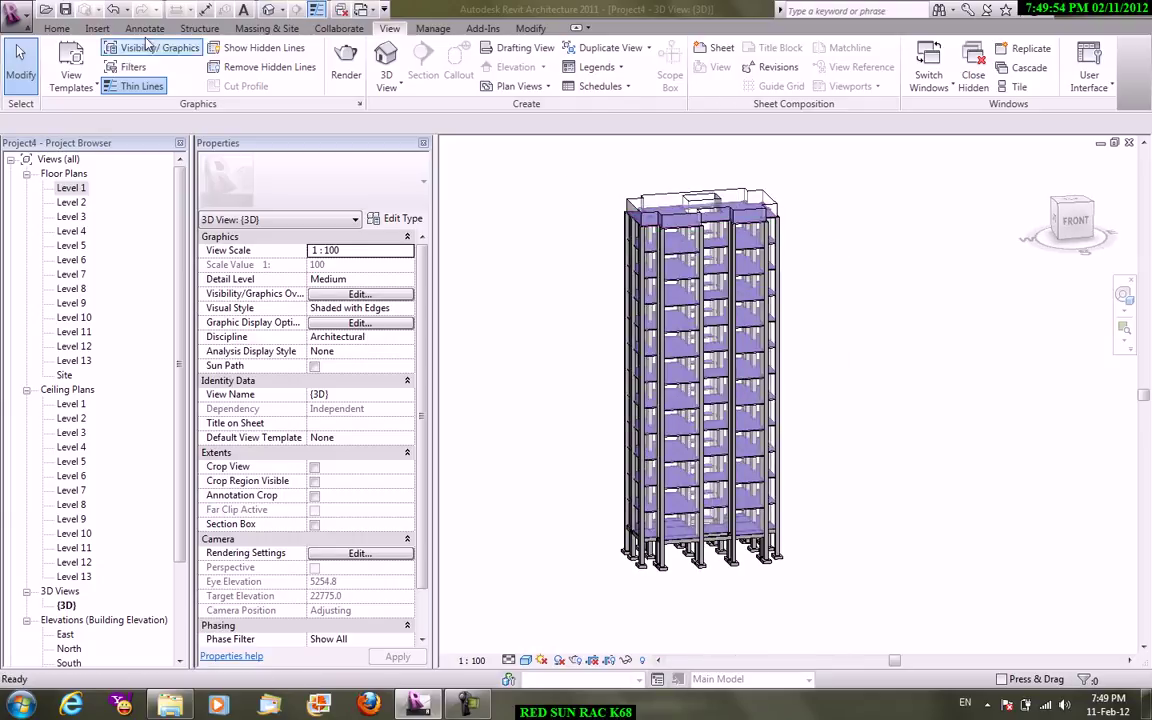
- Create a roof by face on the tower mass's top face
left_click(250, 30)
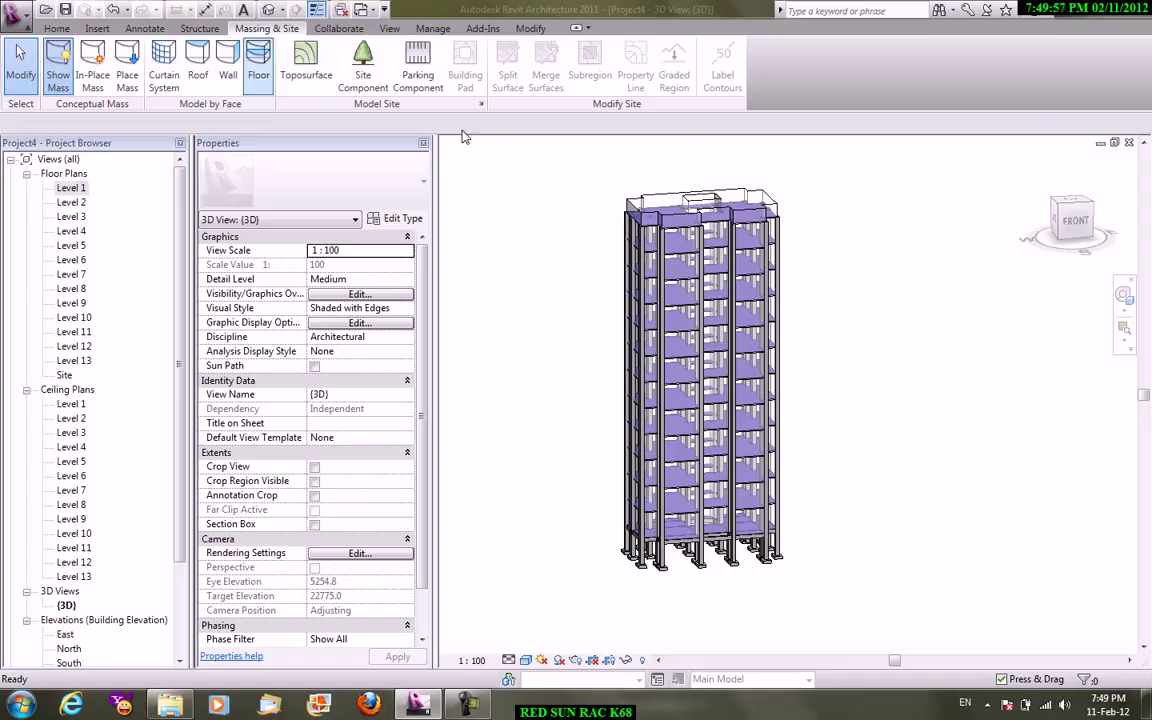
left_click(667, 203)
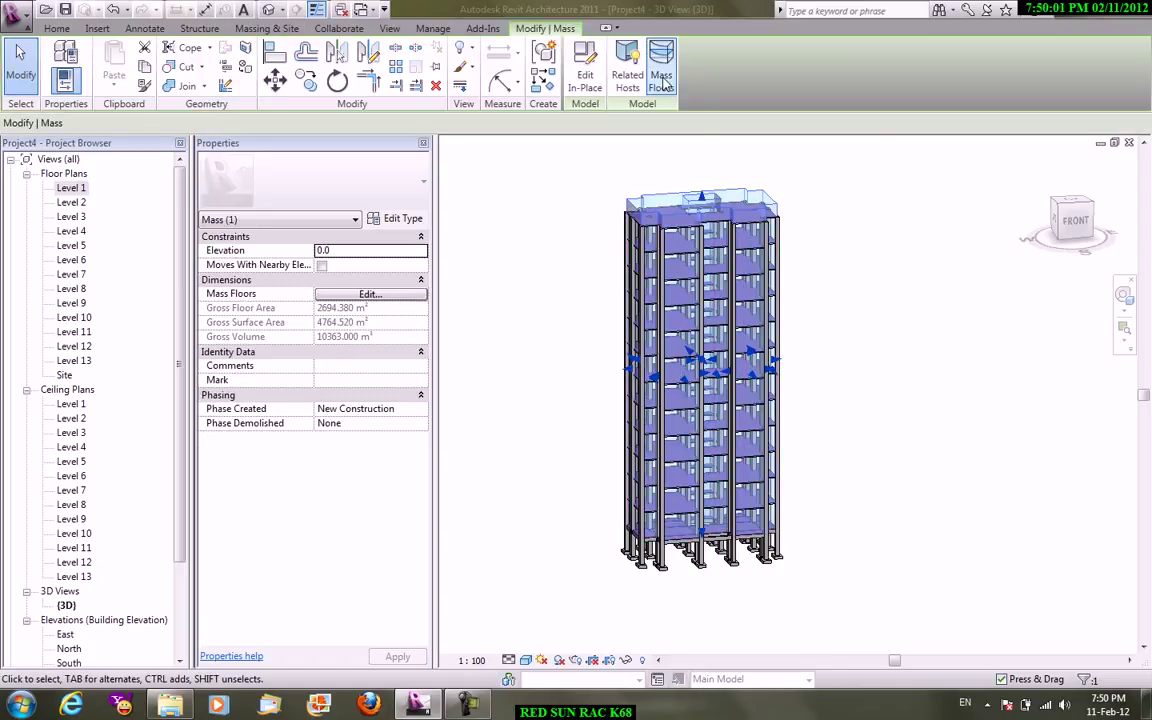
left_click(597, 175)
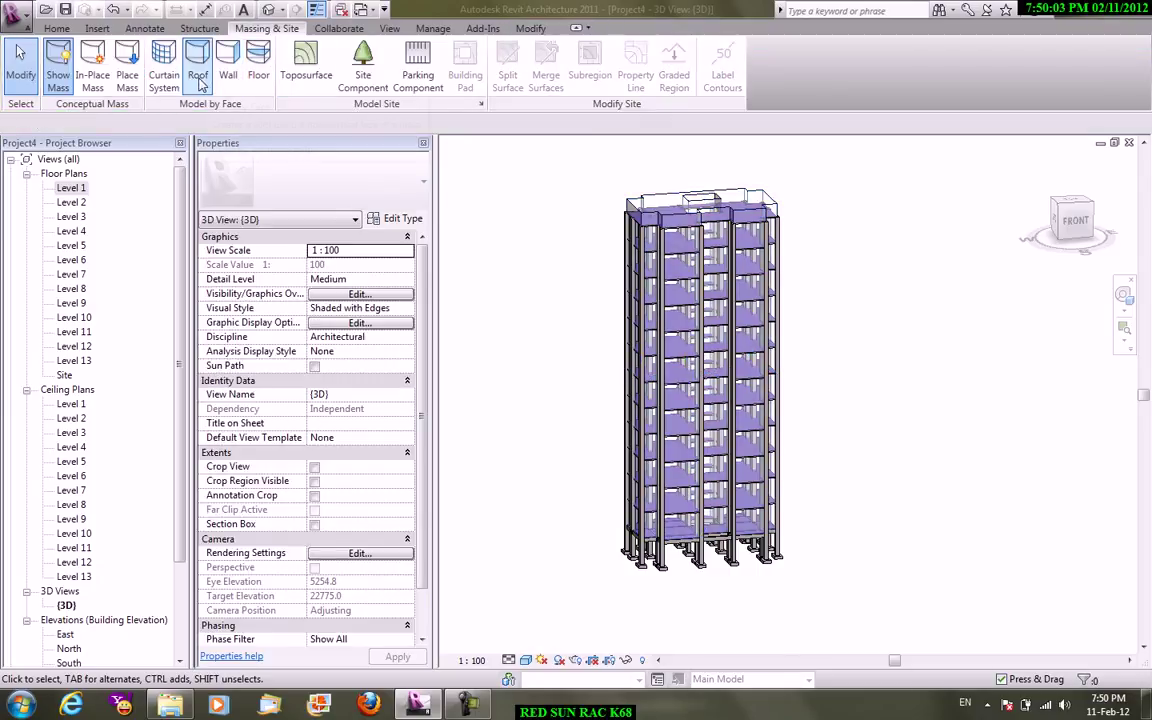
left_click(650, 196)
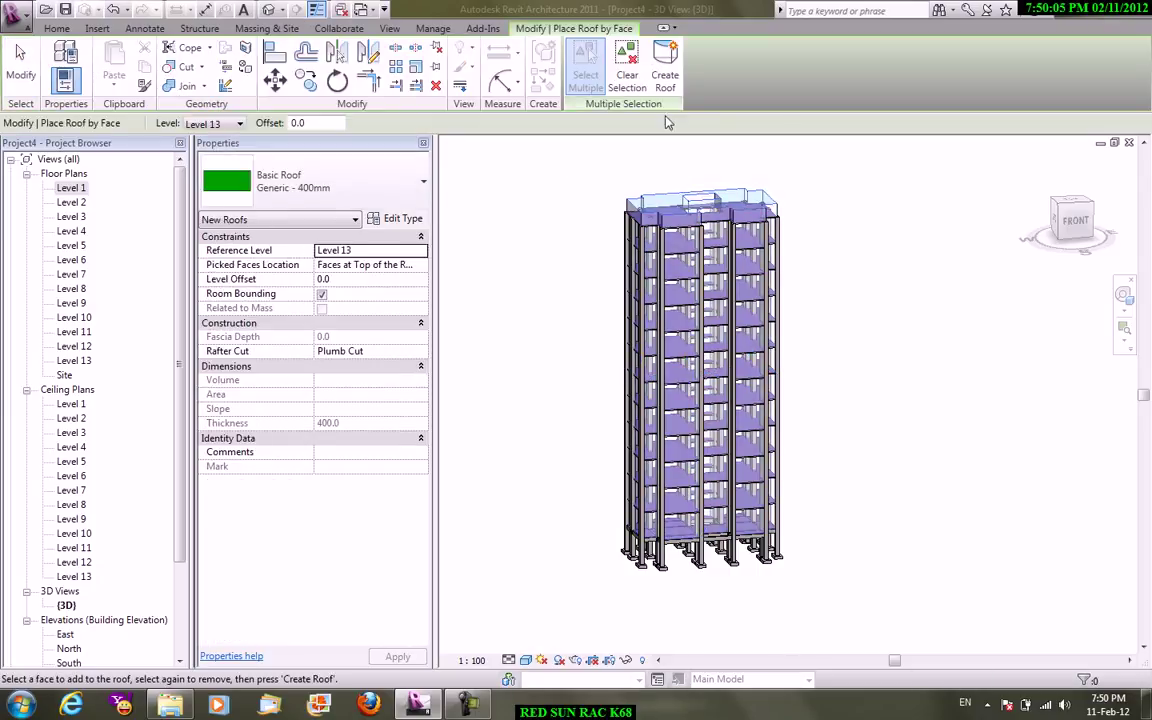
right_click(830, 188)
left_click(866, 195)
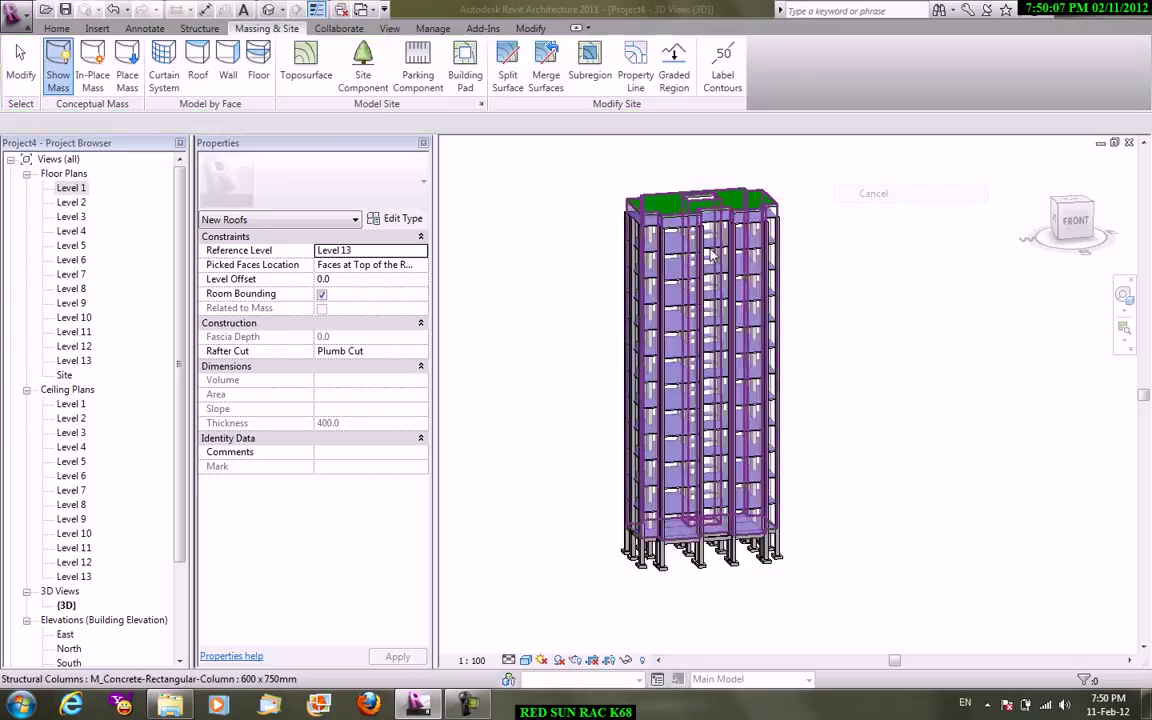
scroll(693, 262, "up", 2)
scroll(692, 263, "up", 3)
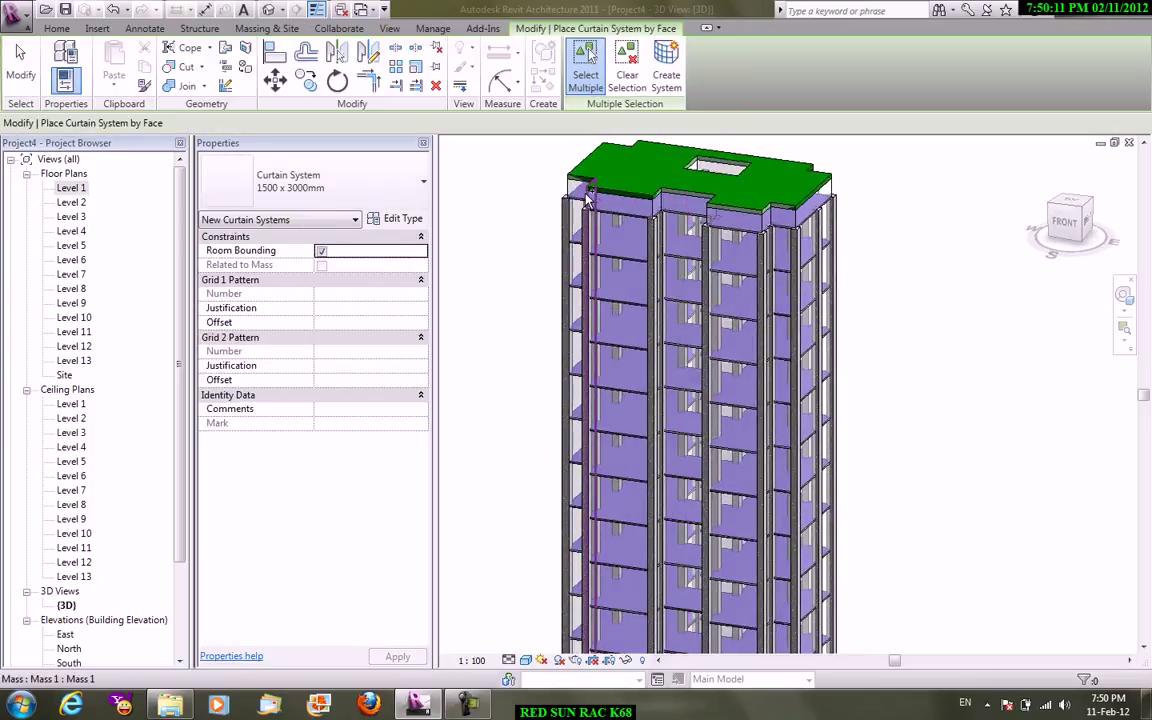
- Create the curtain system on the chosen tower face and add a vertical curtain grid line
left_click(603, 197)
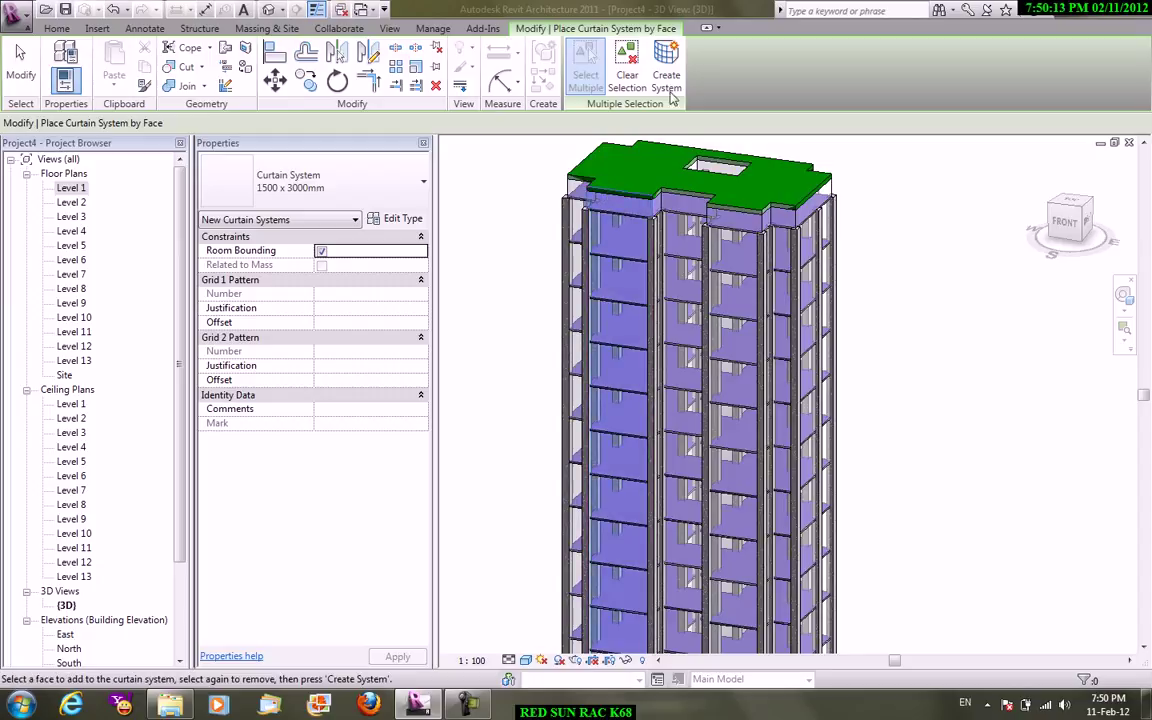
scroll(540, 157, "up", 4)
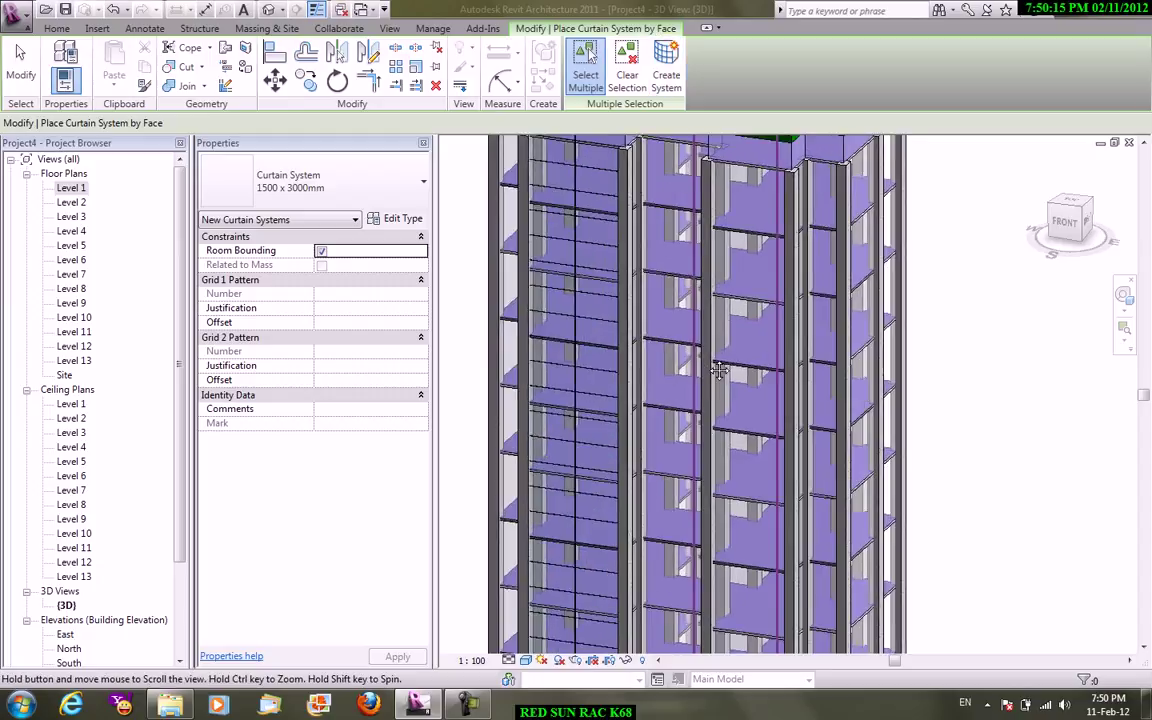
left_click(66, 30)
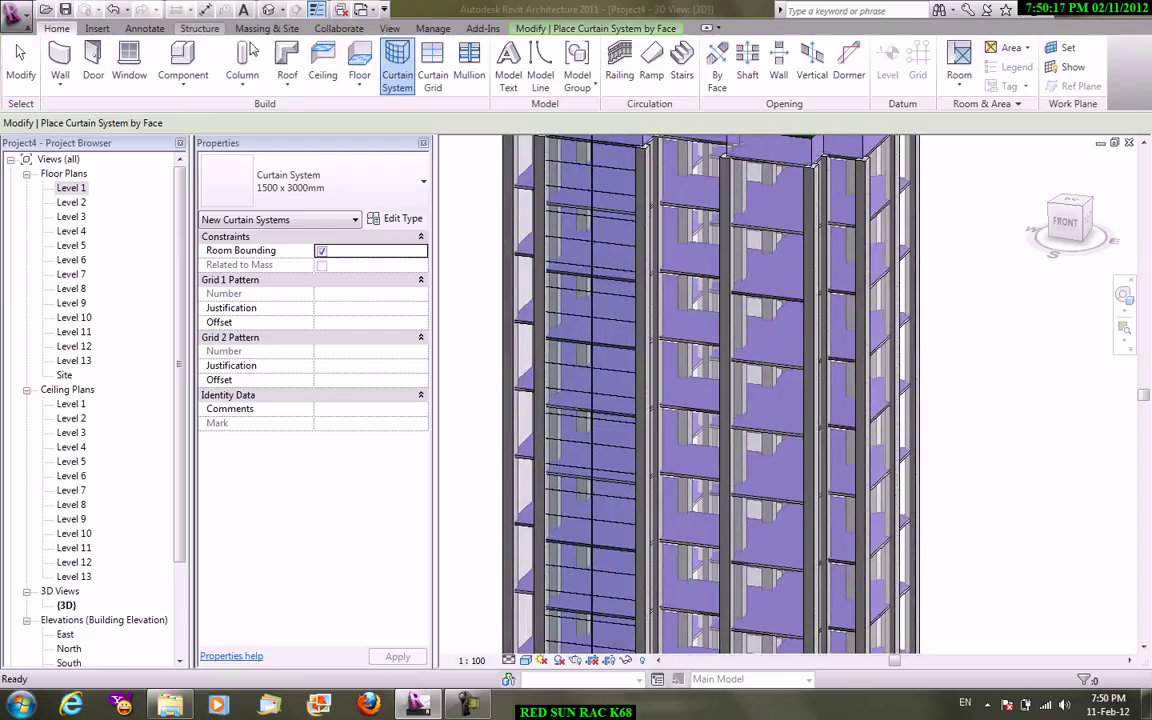
left_click(436, 78)
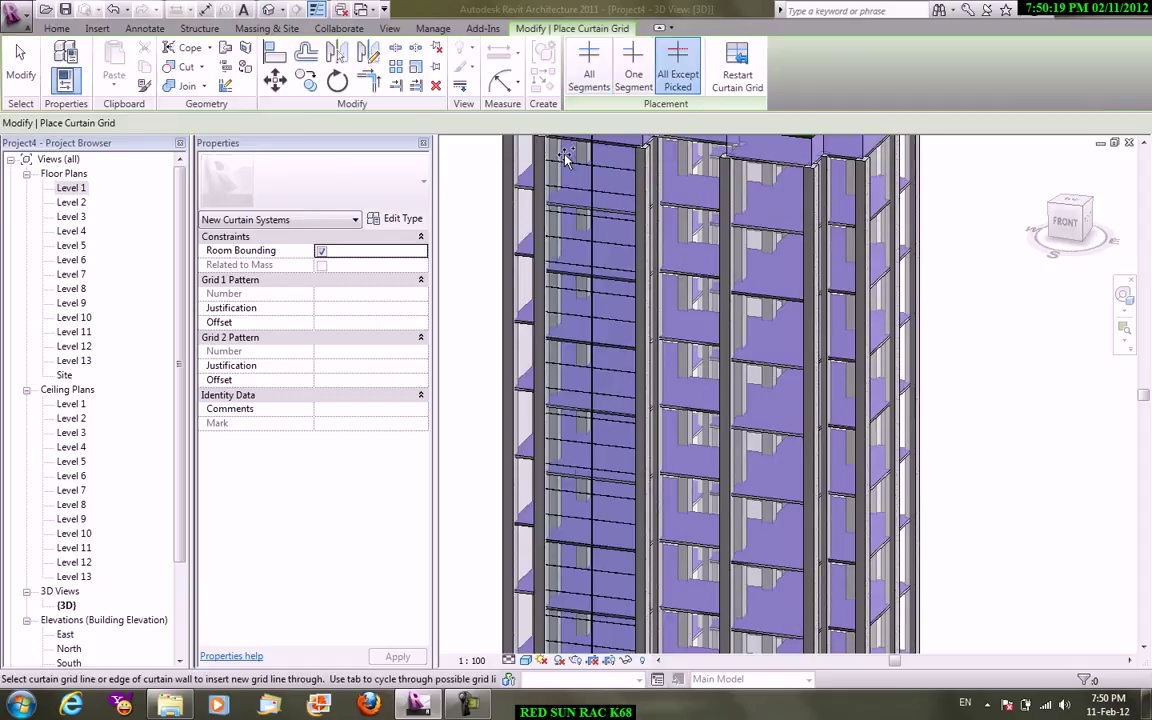
left_click(606, 168)
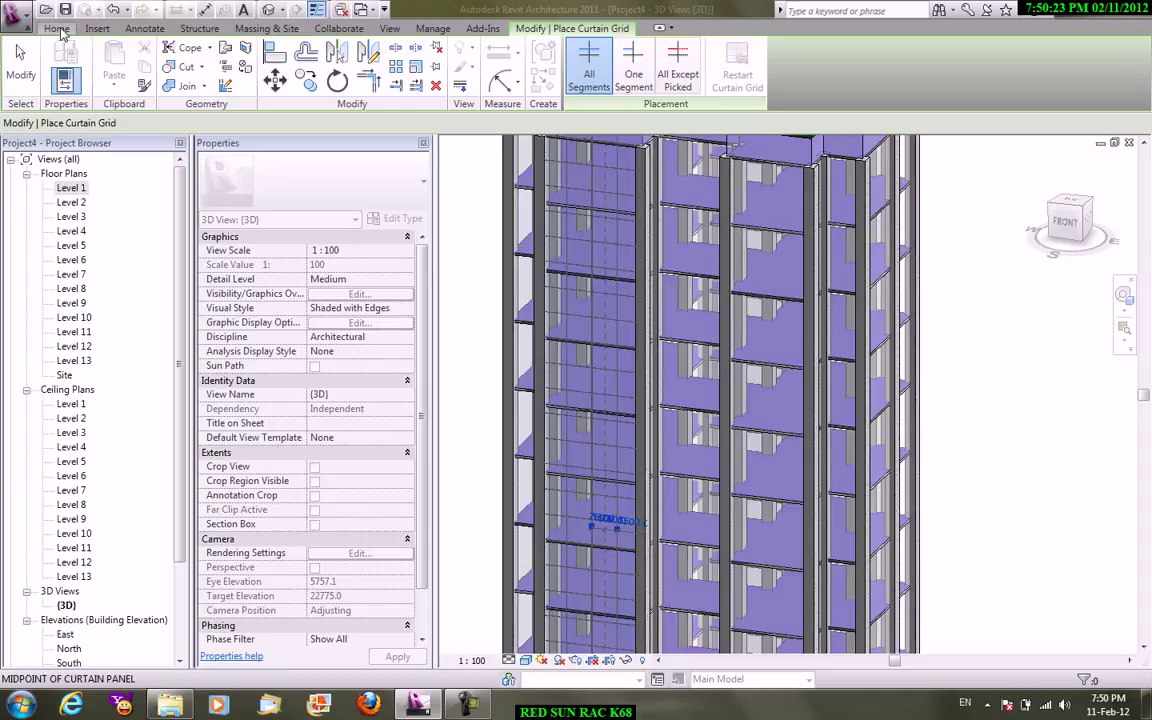
- Add 50 x 150mm rectangular mullions to every grid line of the curtain system
left_click(60, 32)
left_click(472, 68)
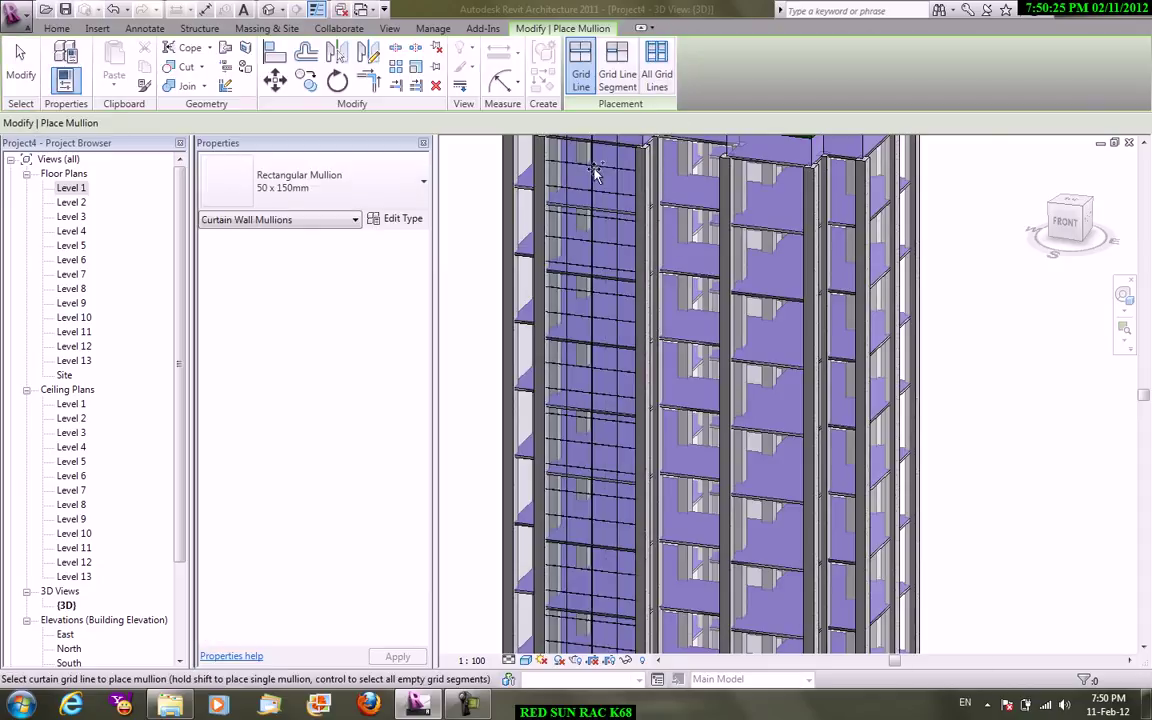
key("ctrl")
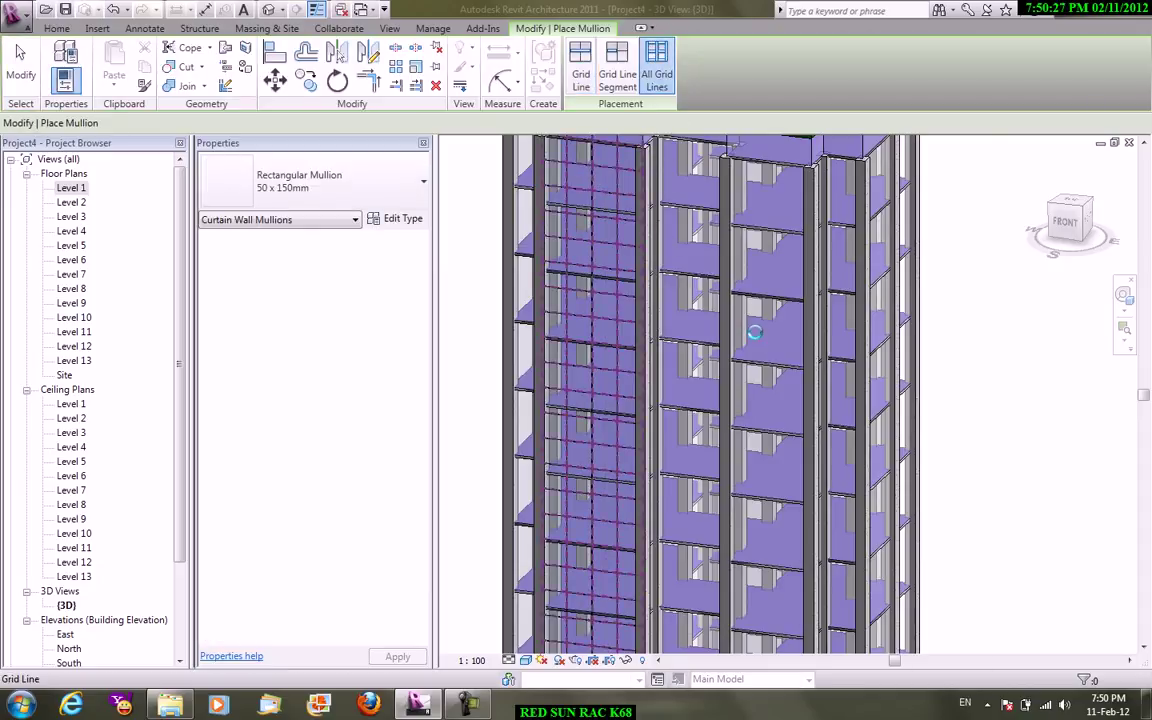
scroll(757, 338, "down", 3)
middle_click_drag(665, 335, 936, 309, "shift")
right_click(930, 298)
left_click(931, 300)
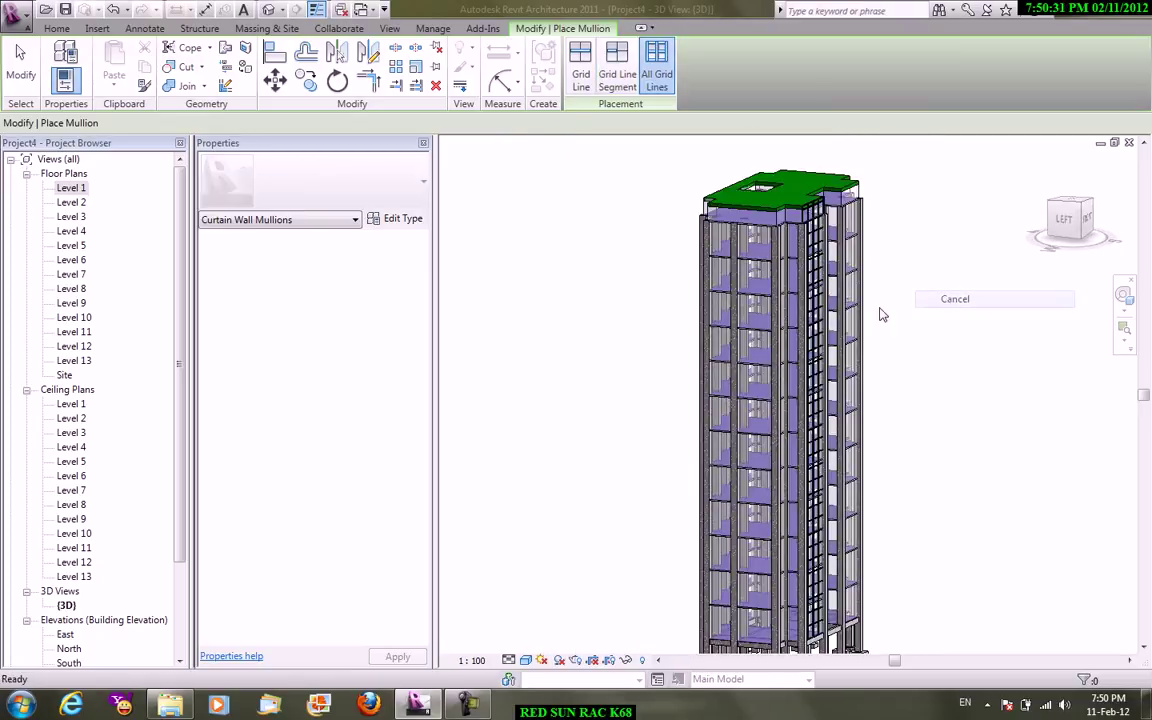
right_click(579, 253)
left_click(619, 259)
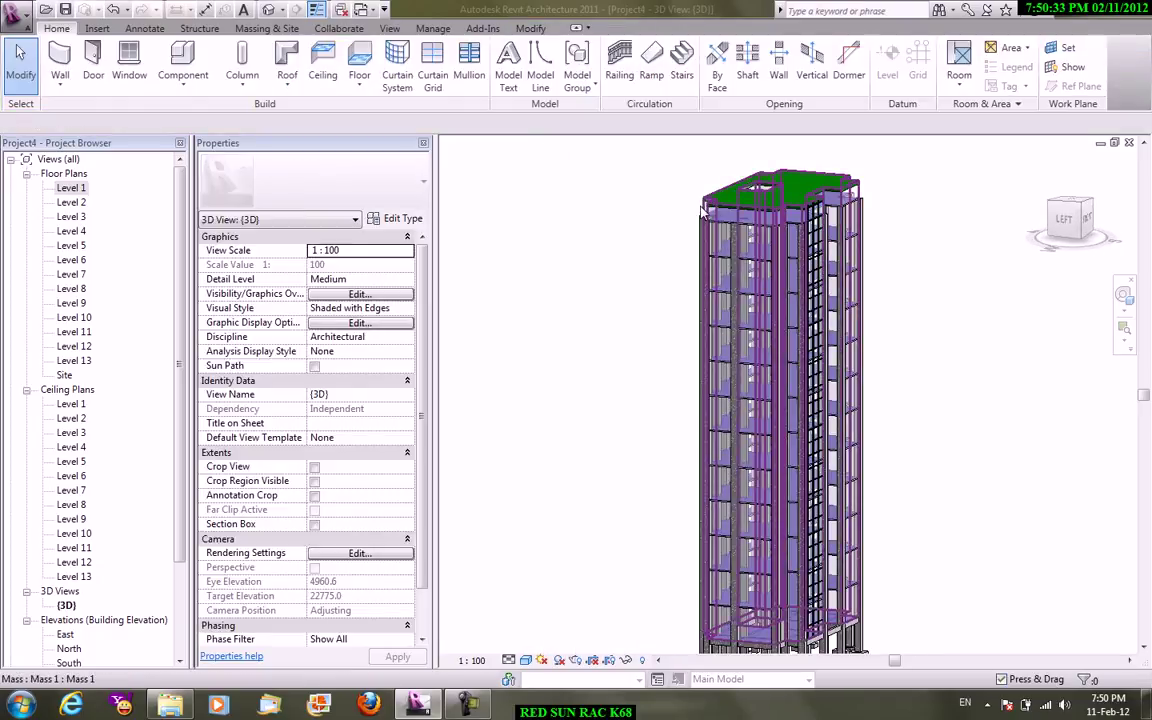
- Orbit and zoom the 3D view to inspect the footed columns, then open the Level 1 floor plan
left_click(705, 420)
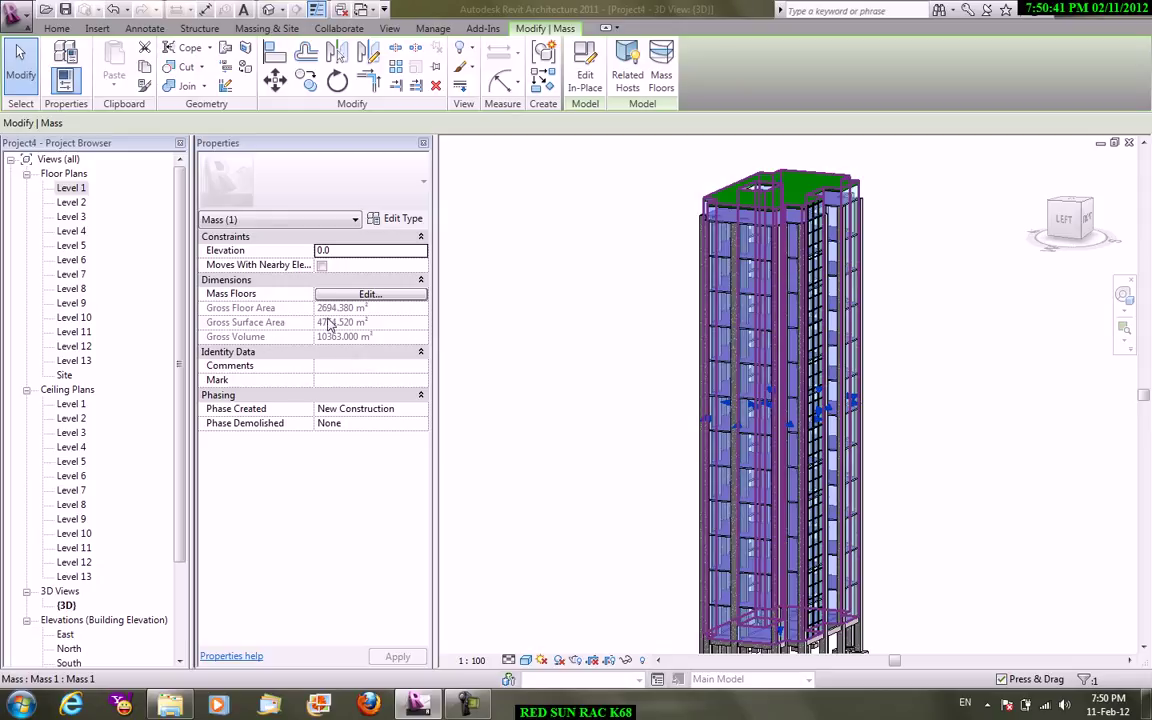
left_click(612, 336)
mouse_move(612, 336)
middle_mouse_down("shift")
mouse_move(785, 492)
mouse_move(553, 380)
middle_mouse_up("shift")
scroll(635, 404, "up", 3)
scroll(630, 405, "up", 2)
mouse_move(620, 402)
middle_mouse_down("shift")
mouse_move(775, 388)
mouse_move(669, 230)
mouse_move(884, 519)
mouse_move(691, 595)
middle_mouse_up("shift")
scroll(691, 595, "up", 2)
scroll(660, 592, "up", 3)
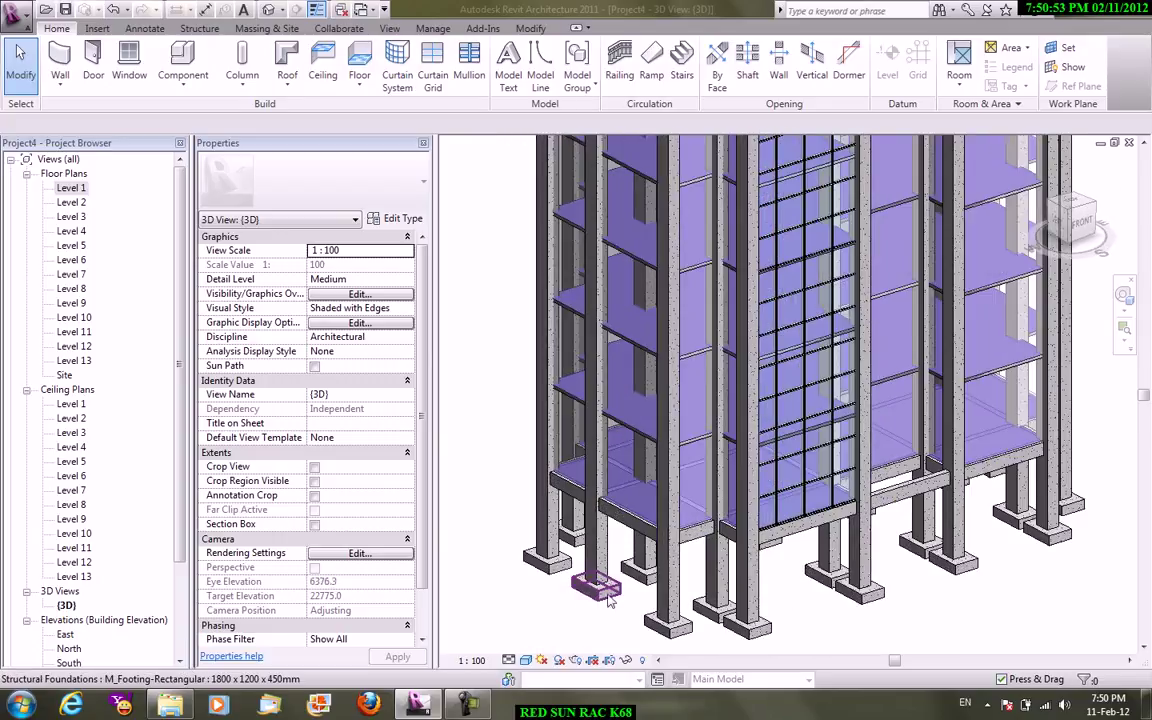
scroll(997, 531, "down", 3)
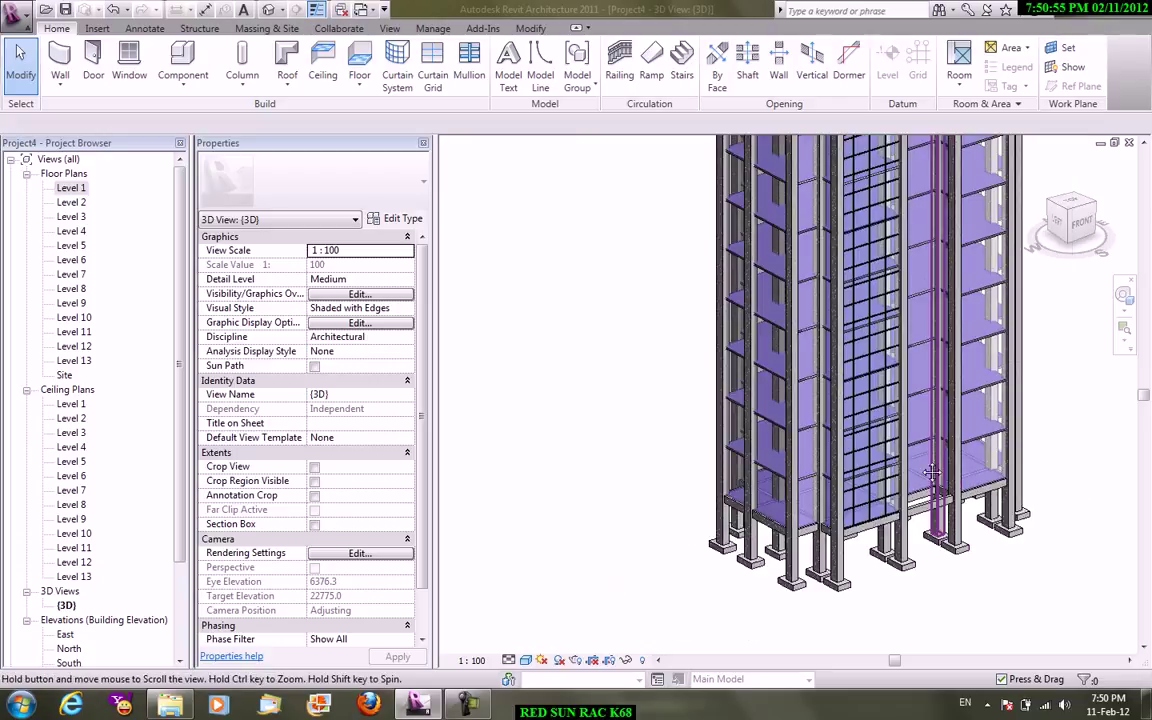
scroll(850, 450, "down", 2)
scroll(760, 380, "down", 2)
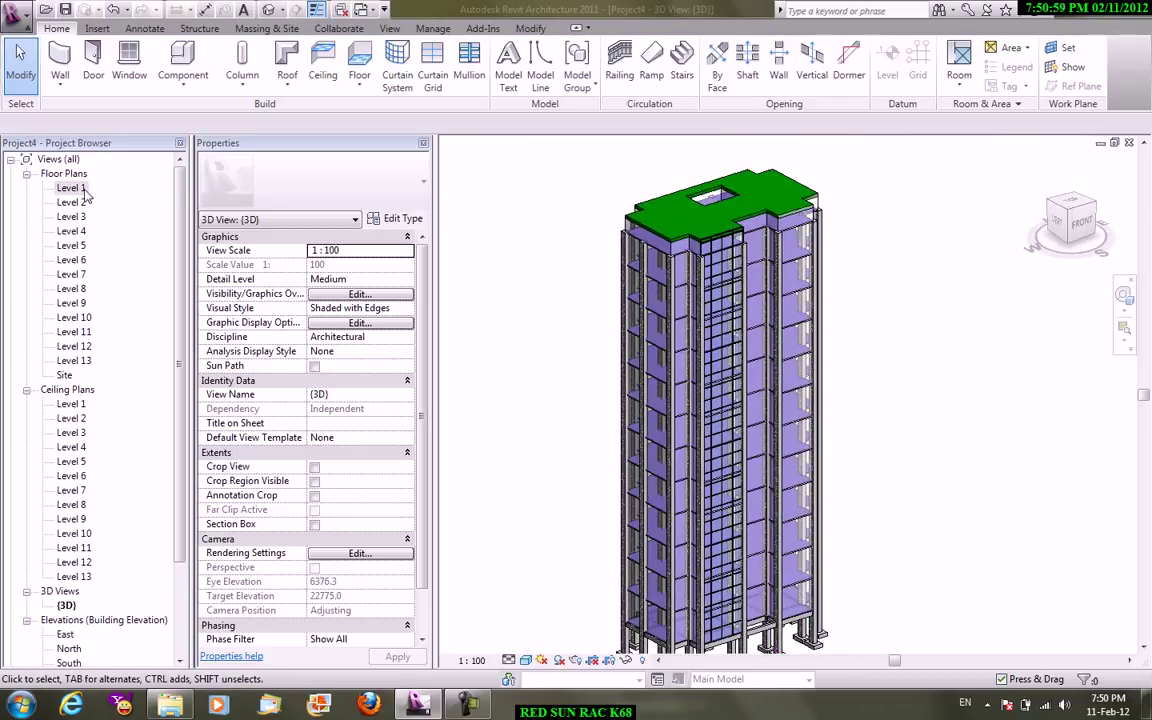
double_click(78, 188)
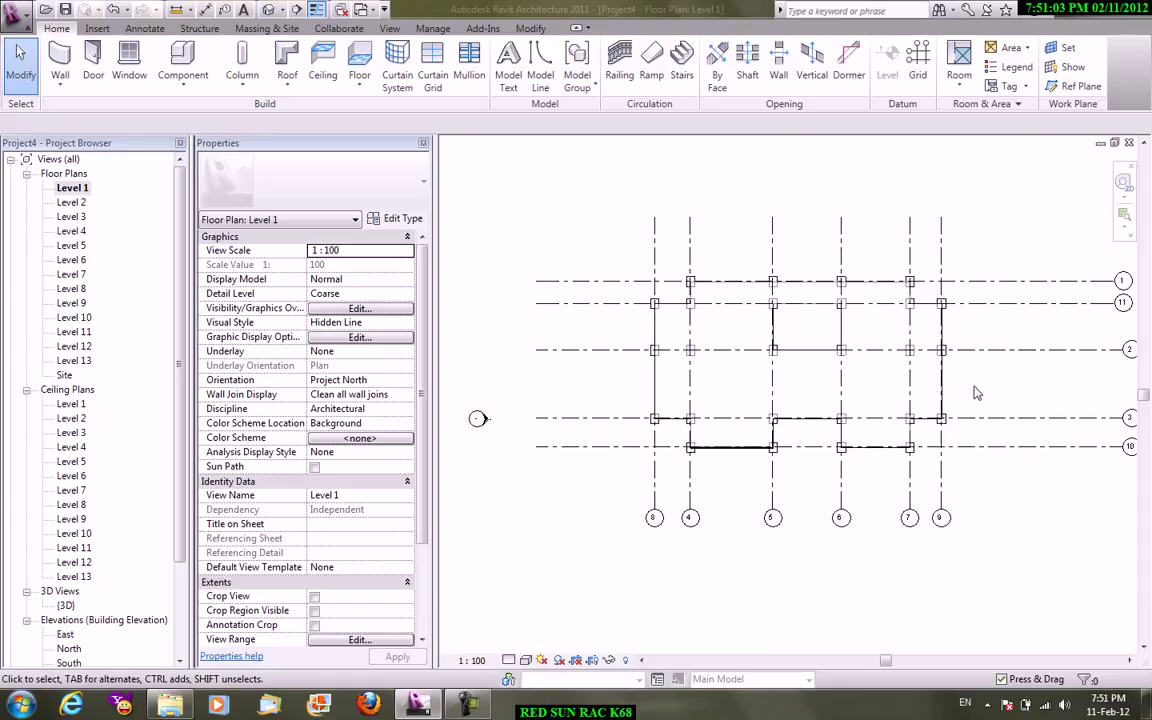
left_click(260, 29)
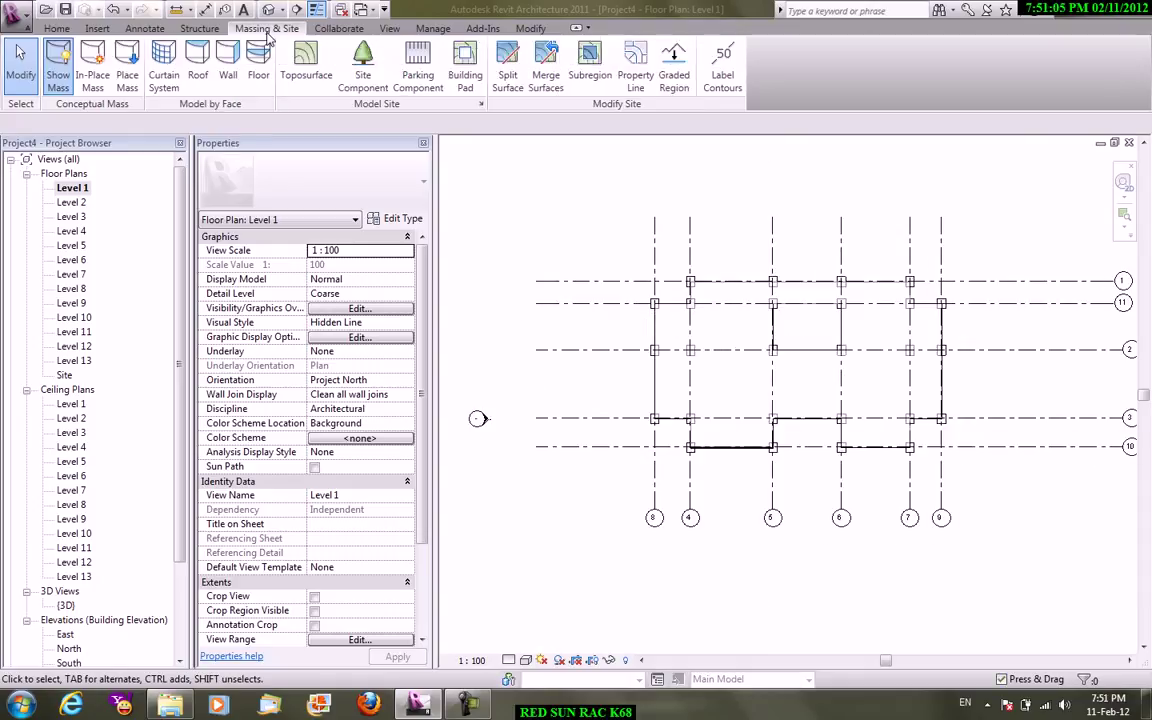
left_click(128, 84)
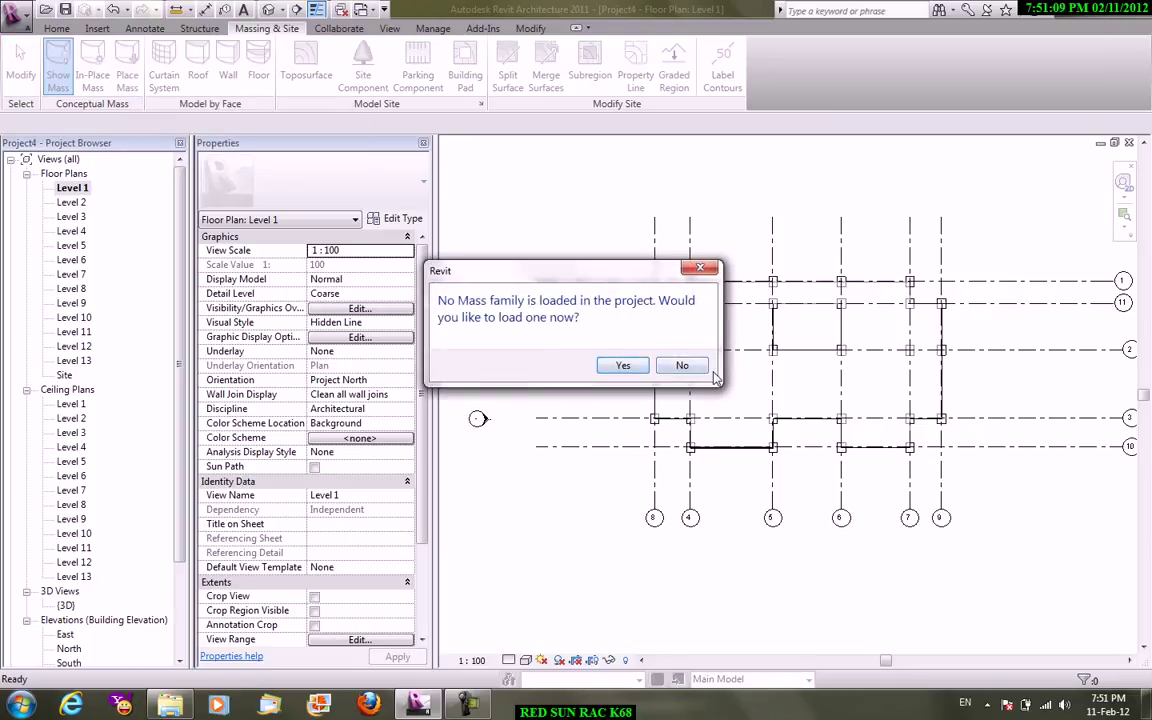
left_click(682, 366)
left_click(93, 75)
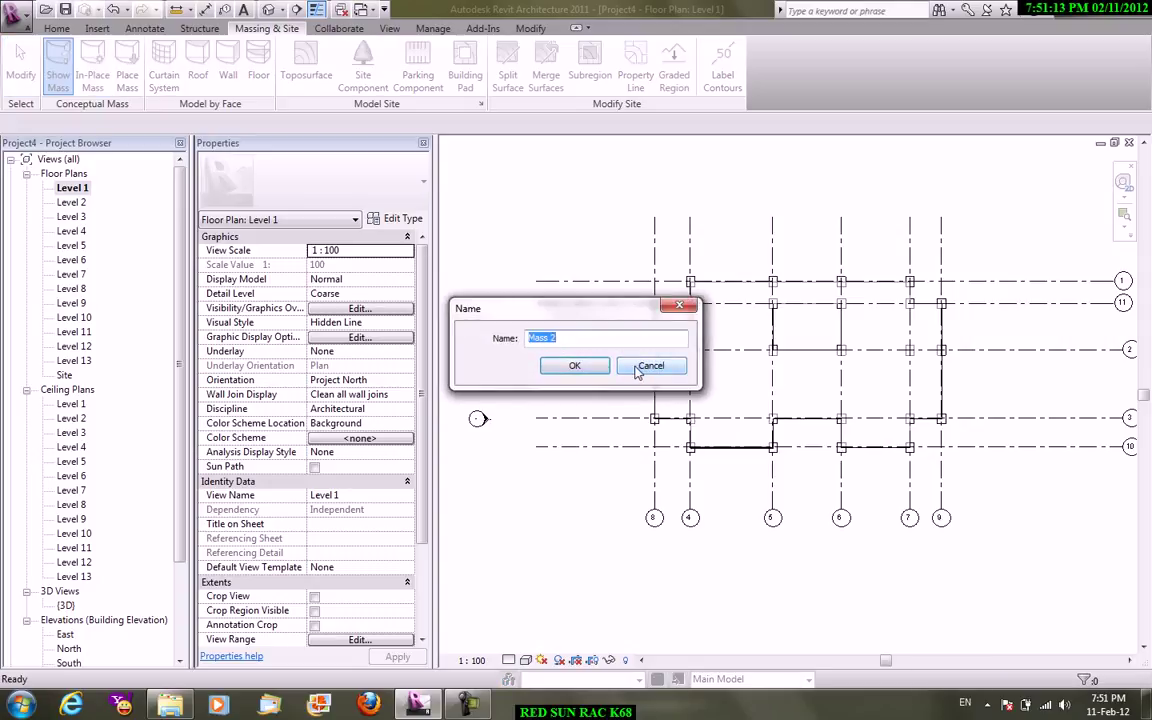
left_click(574, 365)
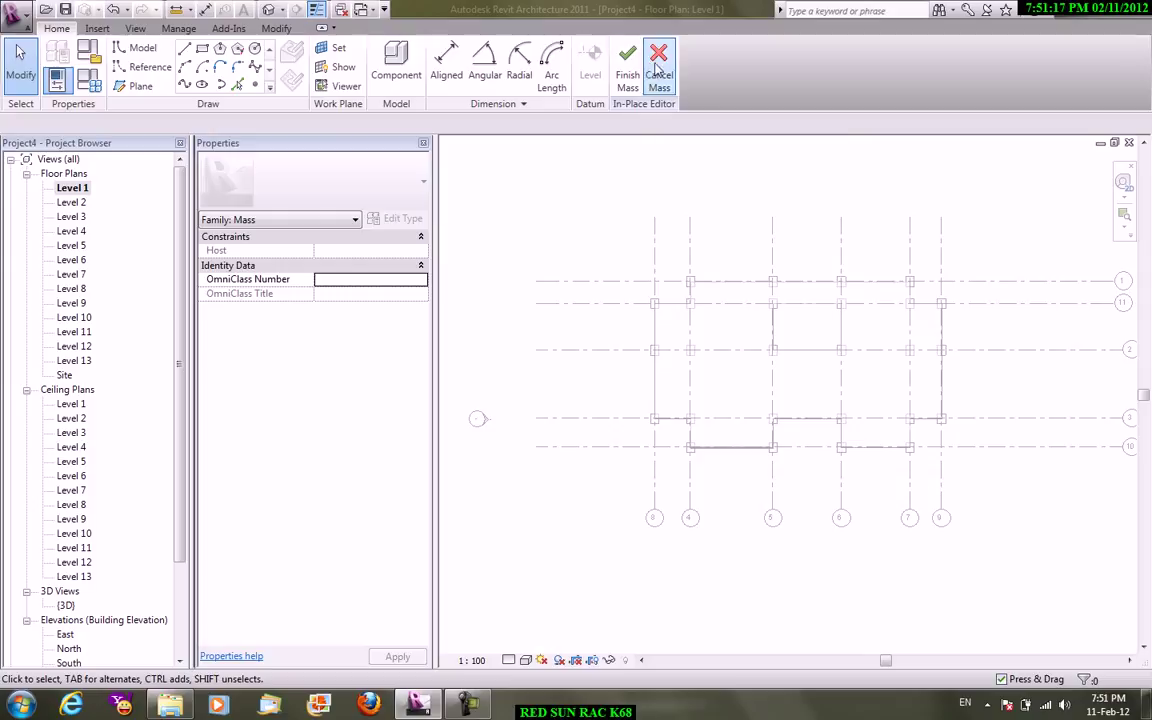
right_click(522, 226)
left_click(606, 233)
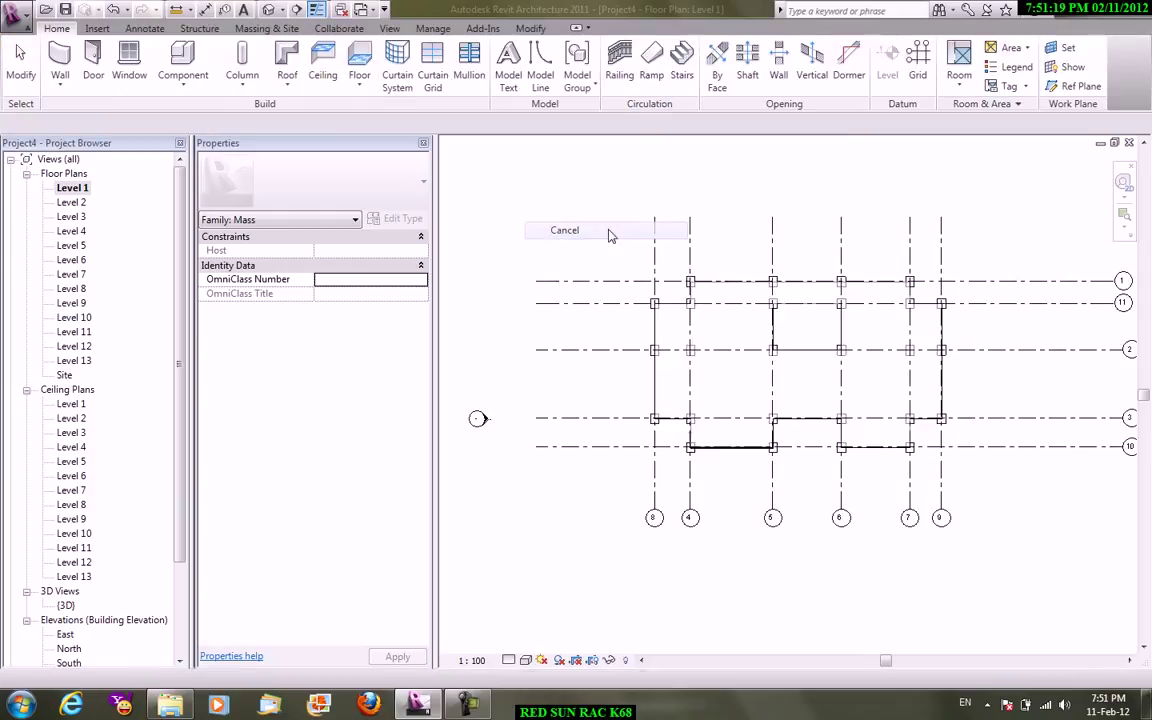